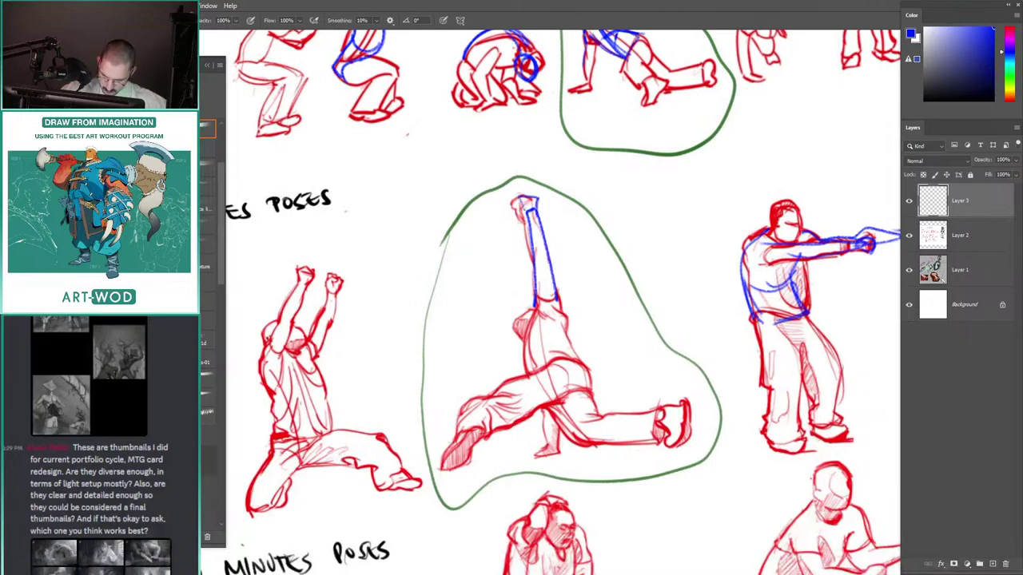
# Step: Add a boxy blue fist and cross-section rings to the raised arm of the circled five-minute pose
pyautogui.moveTo(491, 208)
pyautogui.mouseDown()
pyautogui.moveTo(445, 251)
pyautogui.moveTo(544, 240)
pyautogui.mouseUp()
pyautogui.moveTo(556, 290); pyautogui.dragTo(579, 286)
pyautogui.scroll(-3, 552, 258)
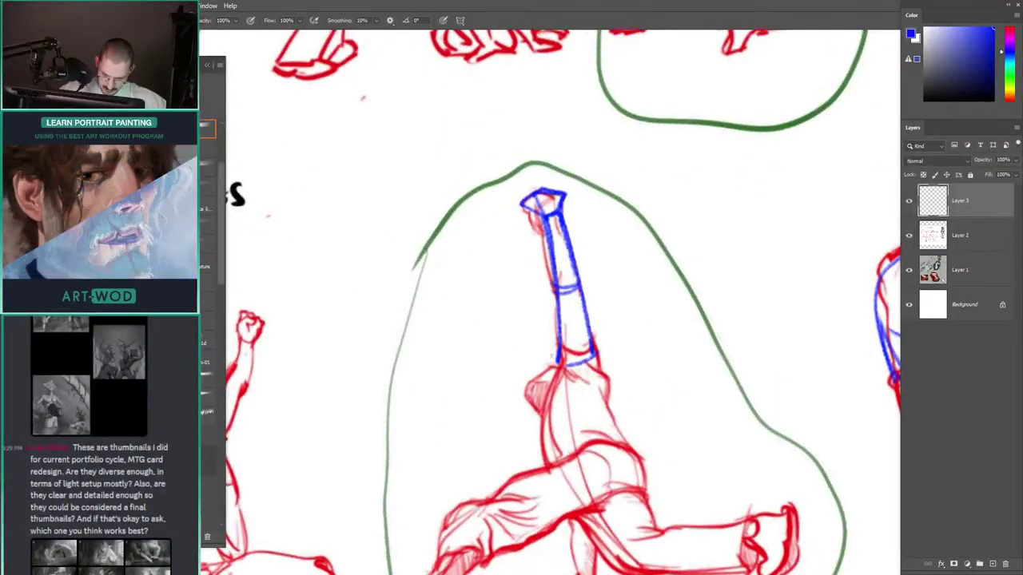
pyautogui.press('r')
pyautogui.press('Escape')
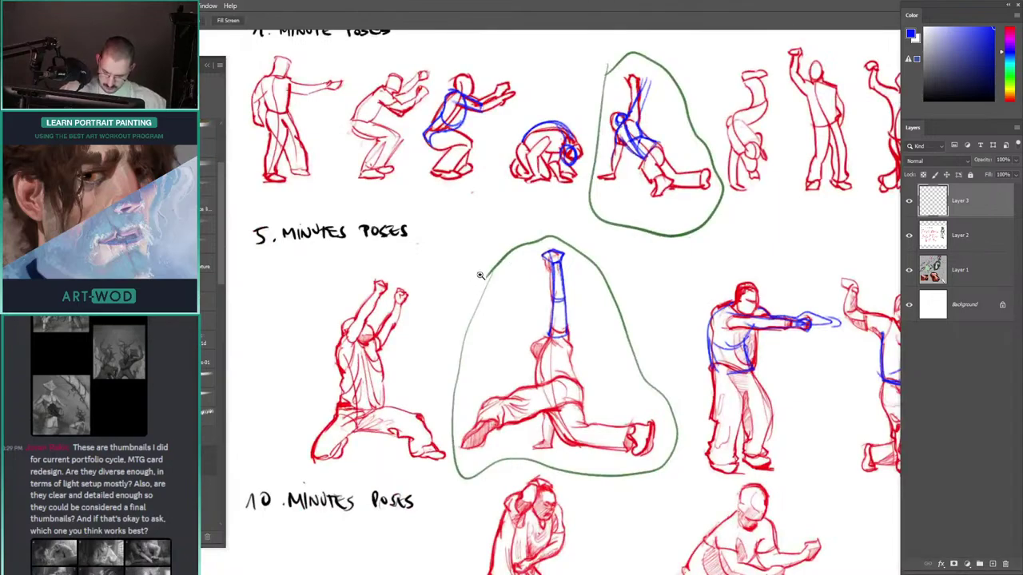
pyautogui.scroll(-3, 480, 272)
pyautogui.scroll(3, 476, 264)
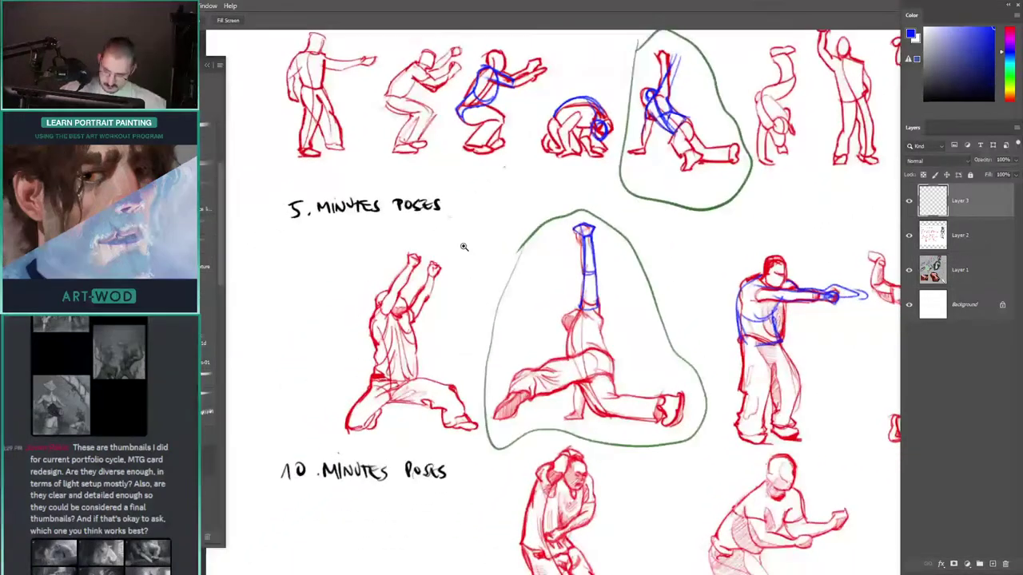
# Step: Outline the nearer raised fist of the kneeling five-minute pose as a blue block
pyautogui.moveTo(464, 247); pyautogui.dragTo(481, 247)
pyautogui.moveTo(404, 202)
pyautogui.mouseDown()
pyautogui.moveTo(482, 167)
pyautogui.moveTo(504, 170)
pyautogui.mouseUp()
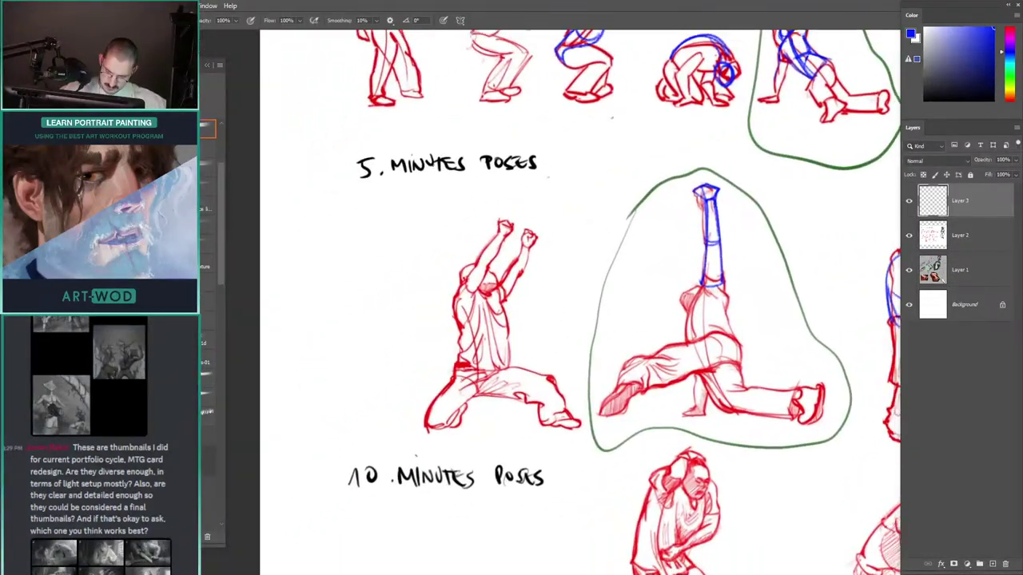
pyautogui.moveTo(462, 217); pyautogui.dragTo(482, 206)
pyautogui.moveTo(470, 317); pyautogui.dragTo(512, 234)
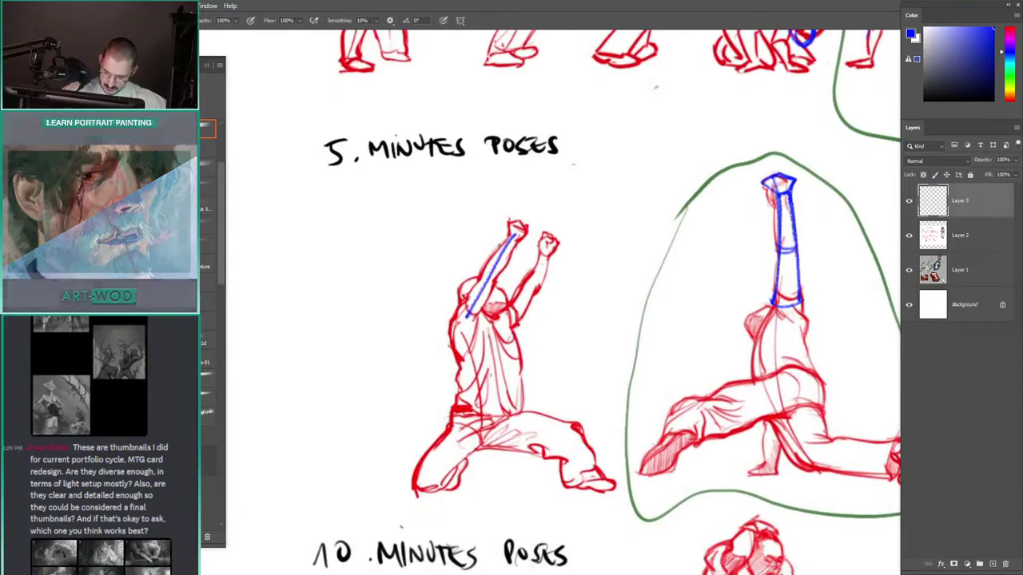
pyautogui.hotkey('ctrl', 'z')
pyautogui.hotkey('ctrl', 'z')
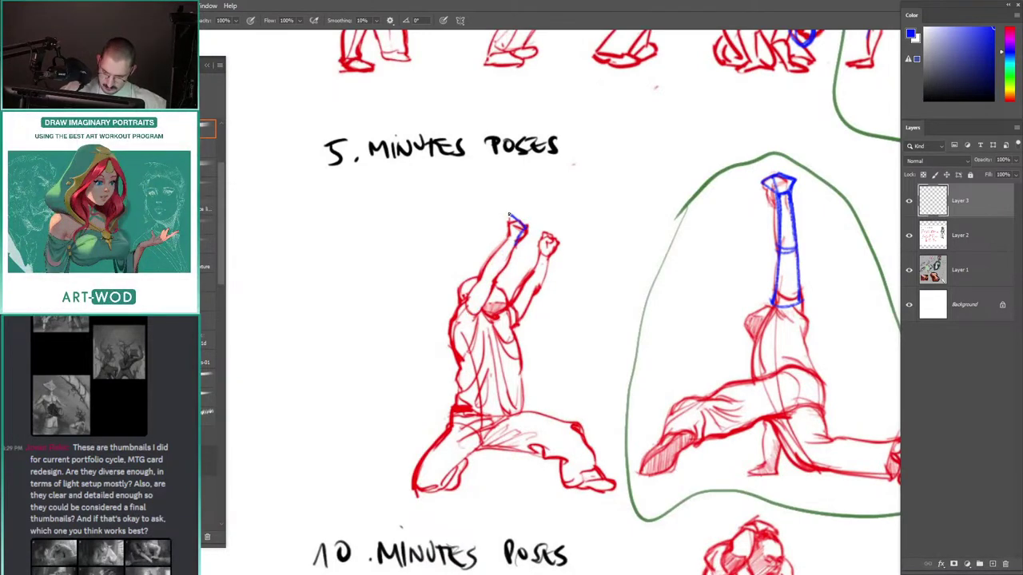
pyautogui.hotkey('ctrl', 'z')
# Step: Sketch a blue axe with a horizontal handle and curved blade in the kneeling figure's raised hands
pyautogui.moveTo(436, 240); pyautogui.dragTo(536, 221)
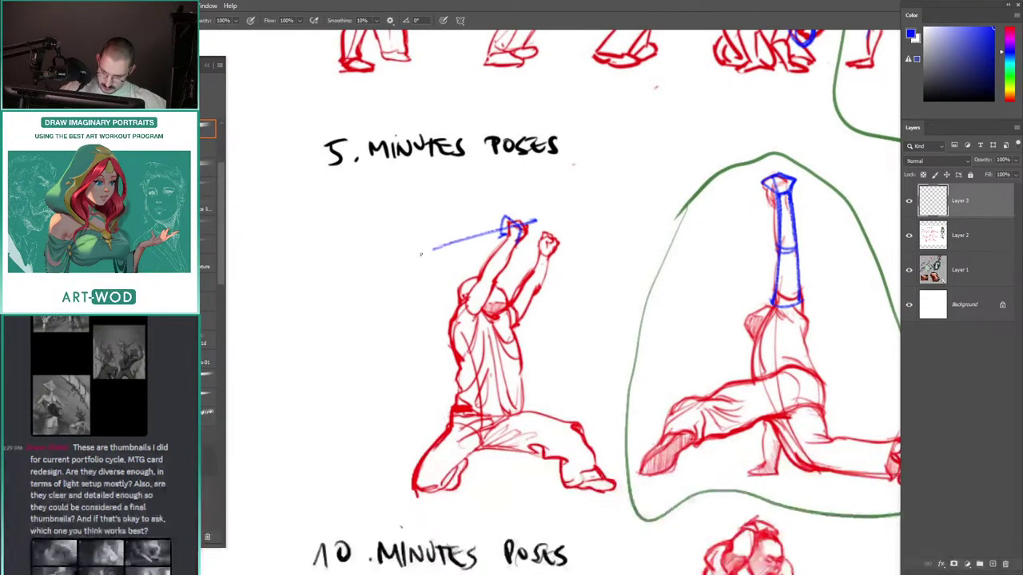
pyautogui.hotkey('ctrl', 'z')
pyautogui.moveTo(420, 233); pyautogui.dragTo(559, 227)
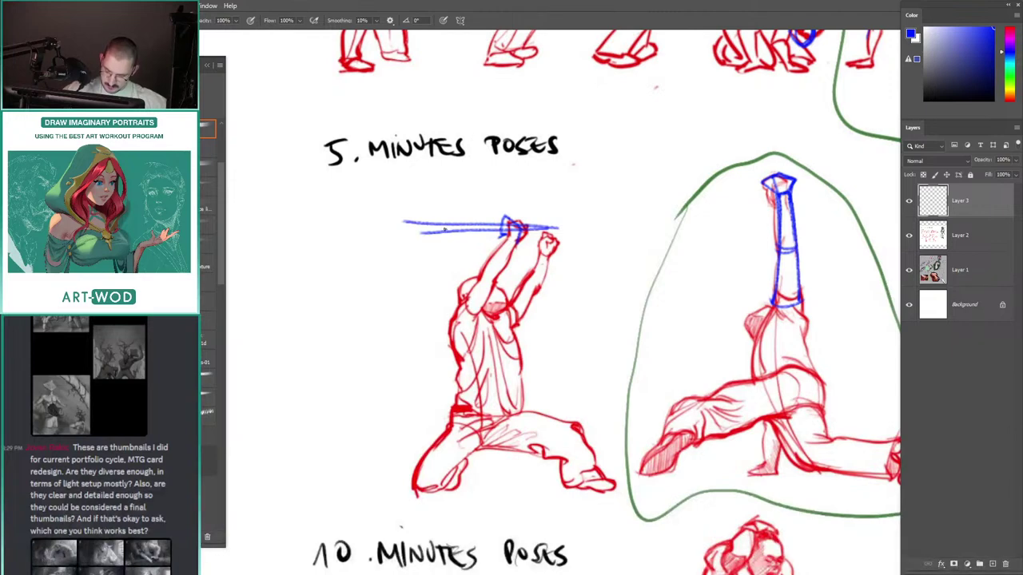
pyautogui.moveTo(437, 209)
pyautogui.mouseDown()
pyautogui.moveTo(390, 199)
pyautogui.moveTo(445, 184)
pyautogui.moveTo(402, 216)
pyautogui.mouseUp()
pyautogui.hotkey('ctrl', 'z')
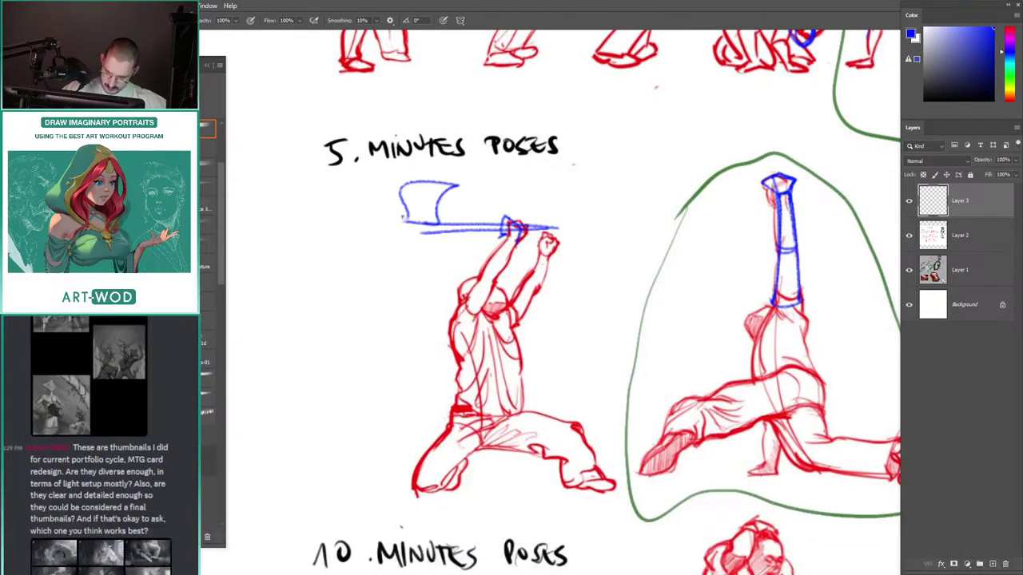
pyautogui.moveTo(470, 227)
pyautogui.mouseDown()
pyautogui.moveTo(561, 237)
pyautogui.moveTo(551, 233)
pyautogui.mouseUp()
pyautogui.hotkey('ctrl', 'z')
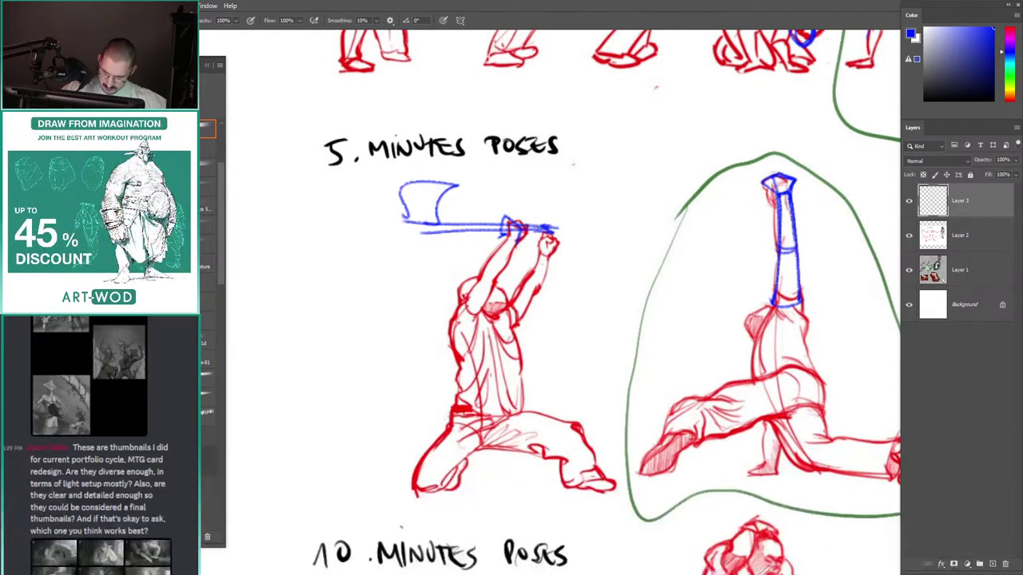
pyautogui.moveTo(386, 240)
pyautogui.mouseDown()
pyautogui.moveTo(591, 295)
pyautogui.moveTo(365, 215)
pyautogui.moveTo(560, 318)
pyautogui.mouseUp()
pyautogui.hotkey('ctrl', 'z')
pyautogui.hotkey('ctrl', 'z')
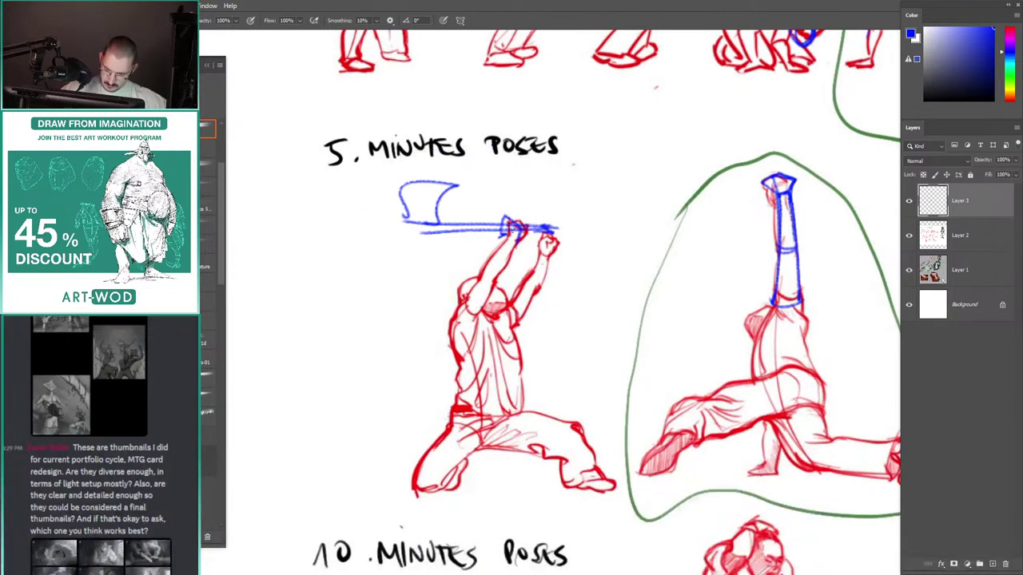
pyautogui.moveTo(515, 229); pyautogui.dragTo(480, 297)
pyautogui.hotkey('ctrl', 'z')
pyautogui.moveTo(605, 203); pyautogui.dragTo(564, 215)
pyautogui.hotkey('ctrl', 'z')
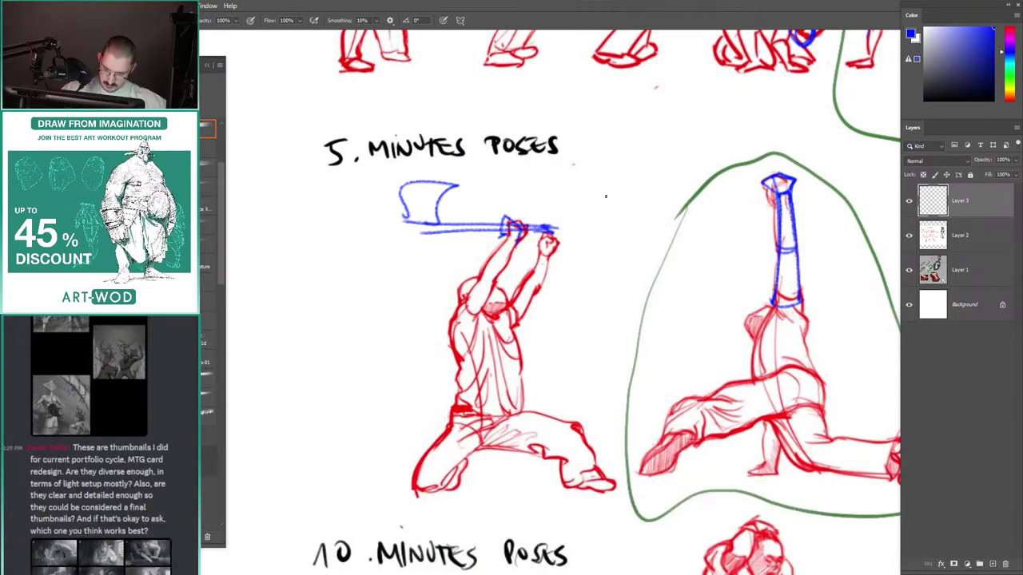
pyautogui.hotkey('ctrl', 'z')
pyautogui.scroll(-3, 426, 179)
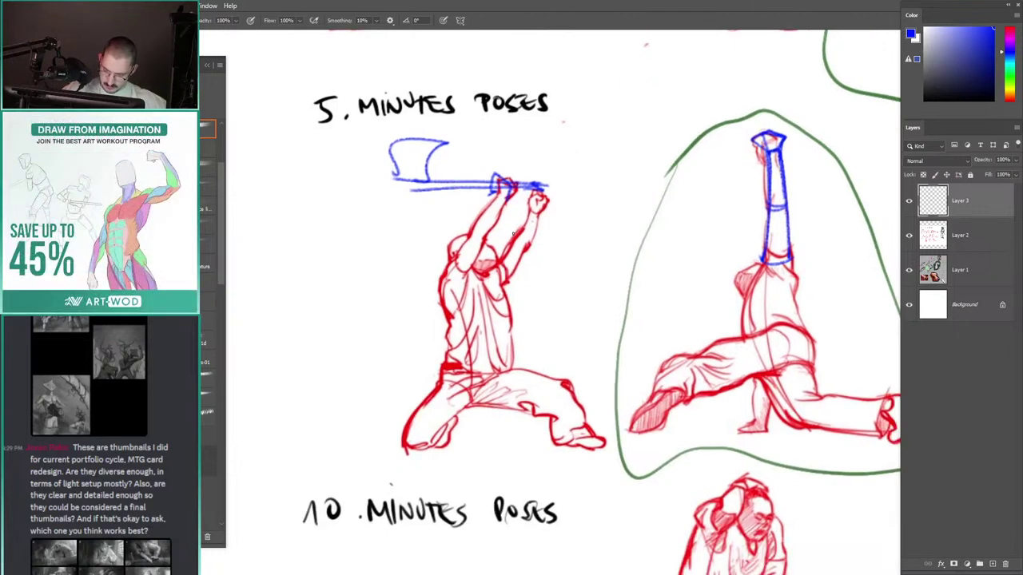
pyautogui.moveTo(539, 312); pyautogui.dragTo(448, 255)
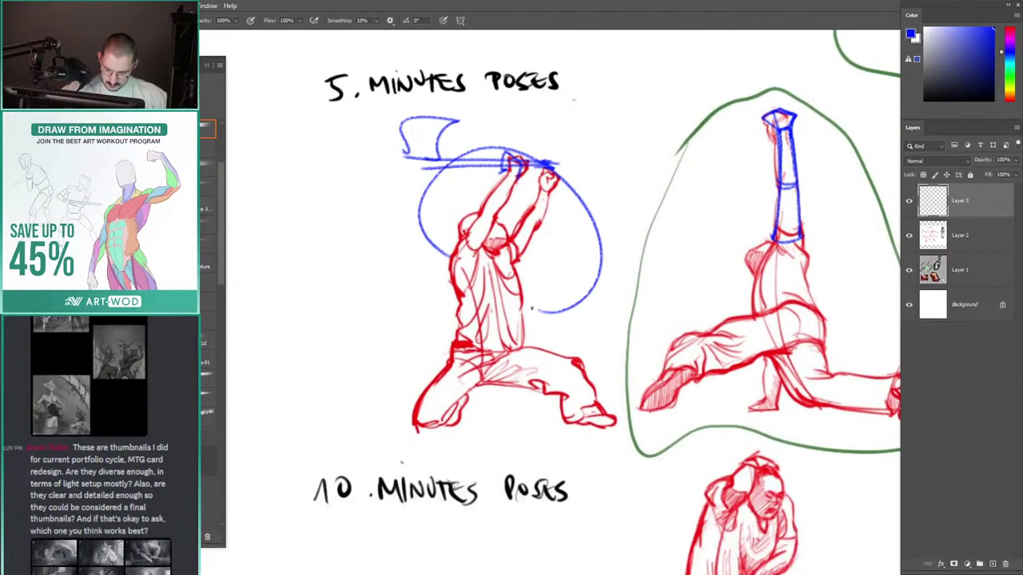
pyautogui.hotkey('ctrl', 'z')
pyautogui.moveTo(542, 312)
pyautogui.mouseDown()
pyautogui.moveTo(398, 164)
pyautogui.moveTo(615, 279)
pyautogui.mouseUp()
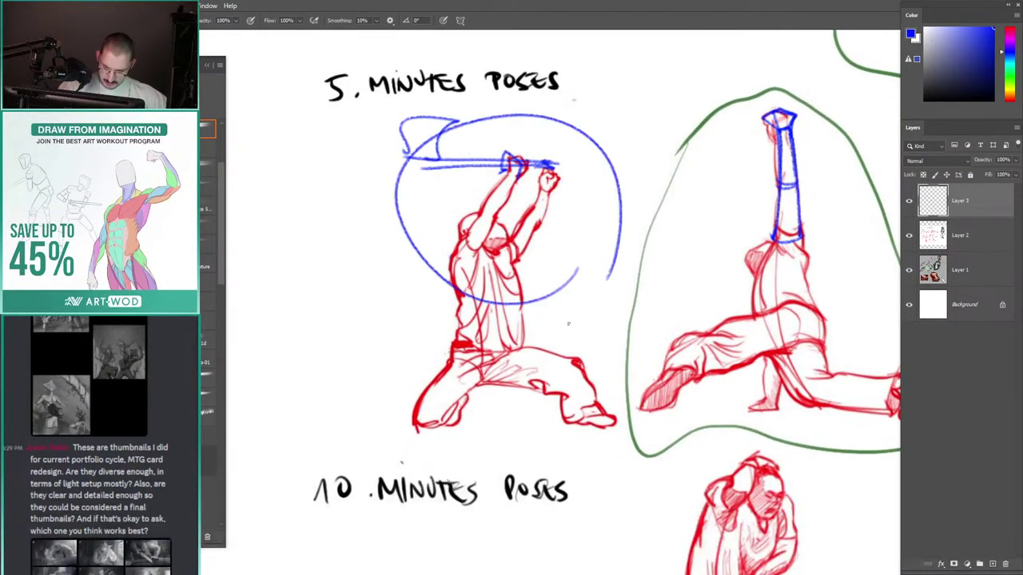
pyautogui.hotkey('ctrl', 'z')
pyautogui.moveTo(442, 217); pyautogui.dragTo(417, 240)
pyautogui.moveTo(484, 199); pyautogui.dragTo(450, 276)
pyautogui.hotkey('ctrl', 'z')
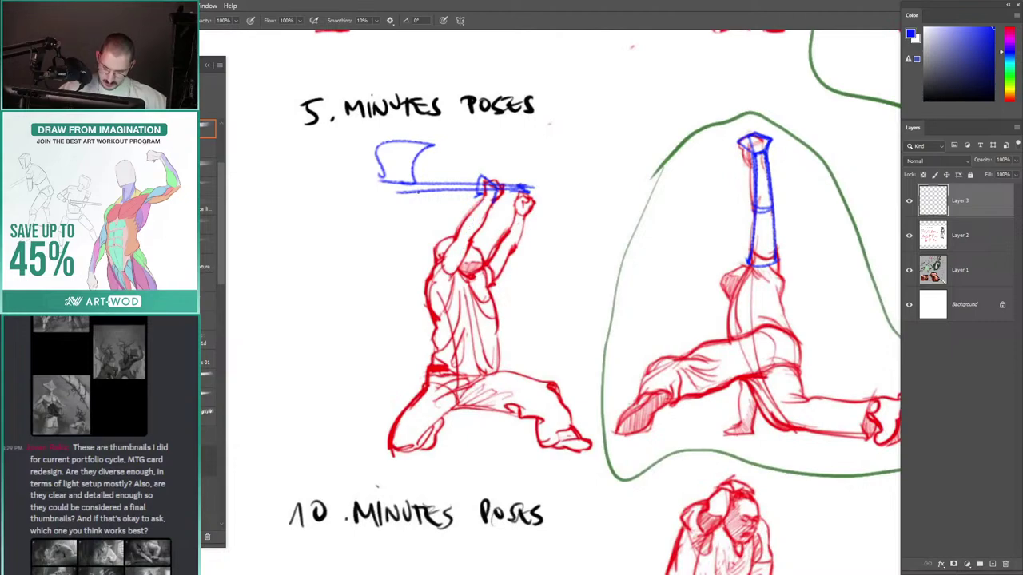
# Step: Sketch an enlarged blue outline of a horizontally extended arm above the head of the pointing figure
pyautogui.moveTo(427, 190)
pyautogui.mouseDown()
pyautogui.moveTo(402, 66)
pyautogui.moveTo(338, 156)
pyautogui.mouseUp()
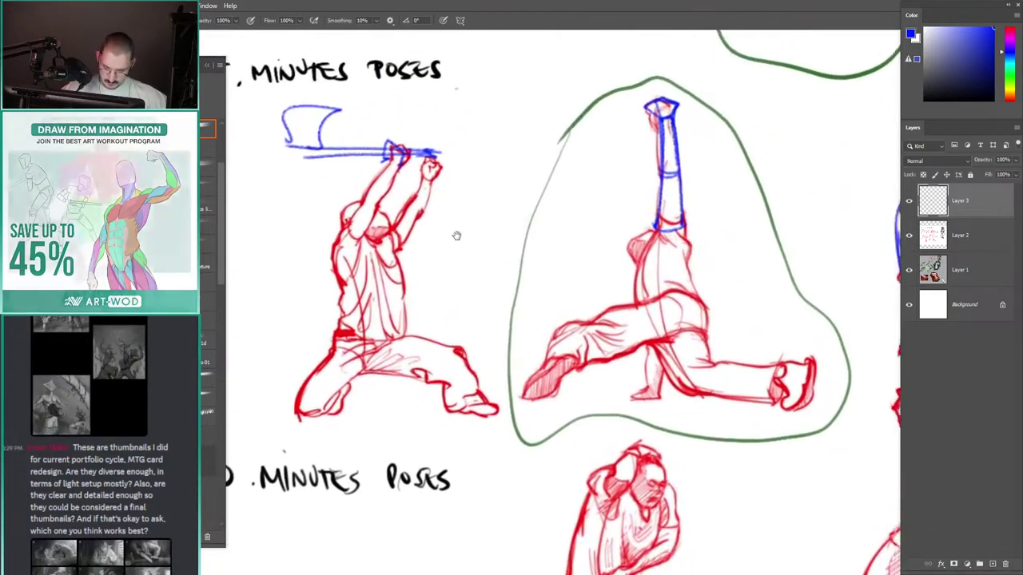
pyautogui.moveTo(625, 208); pyautogui.dragTo(333, 228)
pyautogui.hotkey('ctrl', 'z')
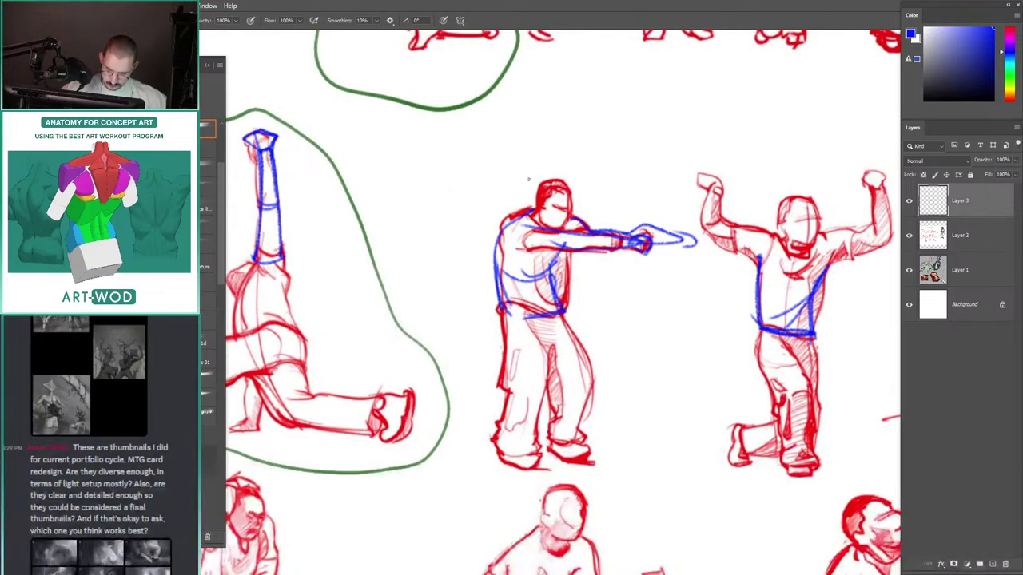
pyautogui.moveTo(534, 222); pyautogui.dragTo(439, 295)
pyautogui.hotkey('ctrl', 'z')
pyautogui.scroll(2, 561, 174)
pyautogui.moveTo(560, 173); pyautogui.dragTo(488, 182)
pyautogui.moveTo(452, 133)
pyautogui.mouseDown()
pyautogui.moveTo(519, 162)
pyautogui.moveTo(658, 126)
pyautogui.moveTo(707, 143)
pyautogui.mouseUp()
pyautogui.hotkey('ctrl', 'z')
pyautogui.moveTo(565, 137)
pyautogui.mouseDown()
pyautogui.moveTo(711, 131)
pyautogui.moveTo(711, 146)
pyautogui.mouseUp()
pyautogui.moveTo(709, 142); pyautogui.dragTo(551, 157)
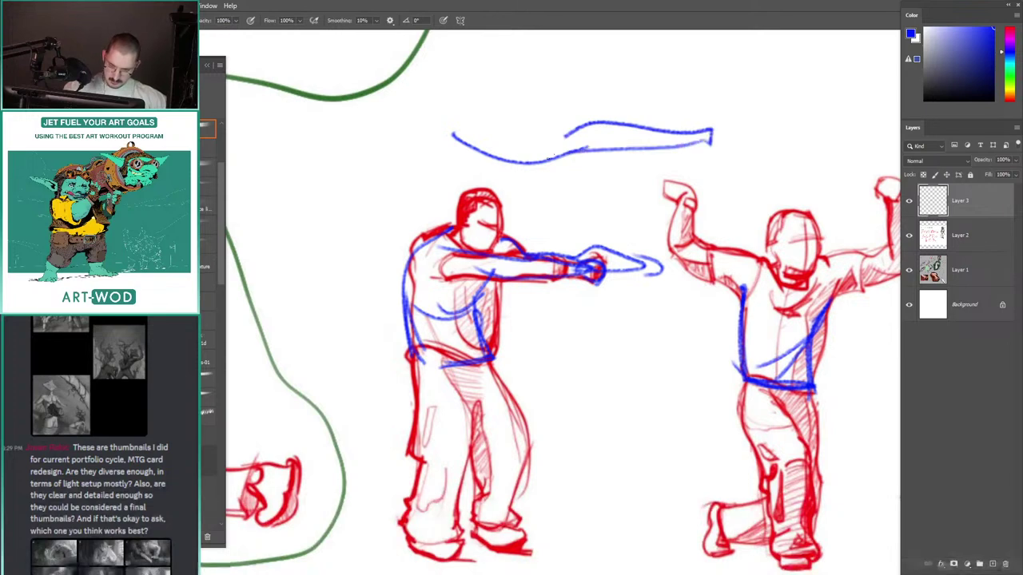
pyautogui.moveTo(486, 122); pyautogui.dragTo(491, 113)
pyautogui.moveTo(486, 154); pyautogui.dragTo(564, 155)
# Step: Draw two offset, opposing vertical curves in blue between the pointing figure and the arms-up figure
pyautogui.moveTo(470, 229); pyautogui.dragTo(483, 110)
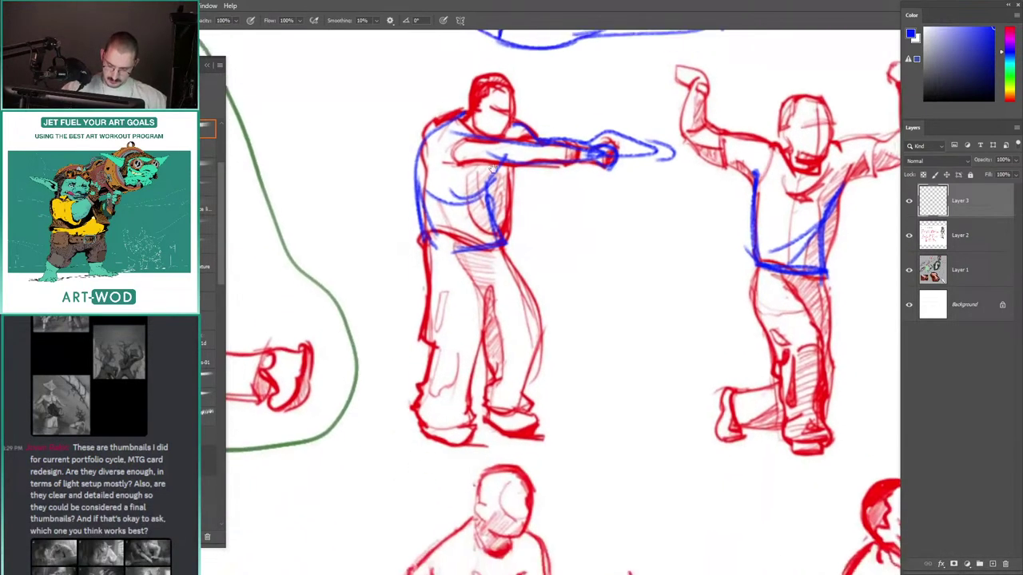
pyautogui.scroll(-2, 502, 165)
pyautogui.moveTo(577, 196)
pyautogui.mouseDown()
pyautogui.moveTo(581, 293)
pyautogui.moveTo(554, 402)
pyautogui.mouseUp()
pyautogui.hotkey('ctrl', 'z')
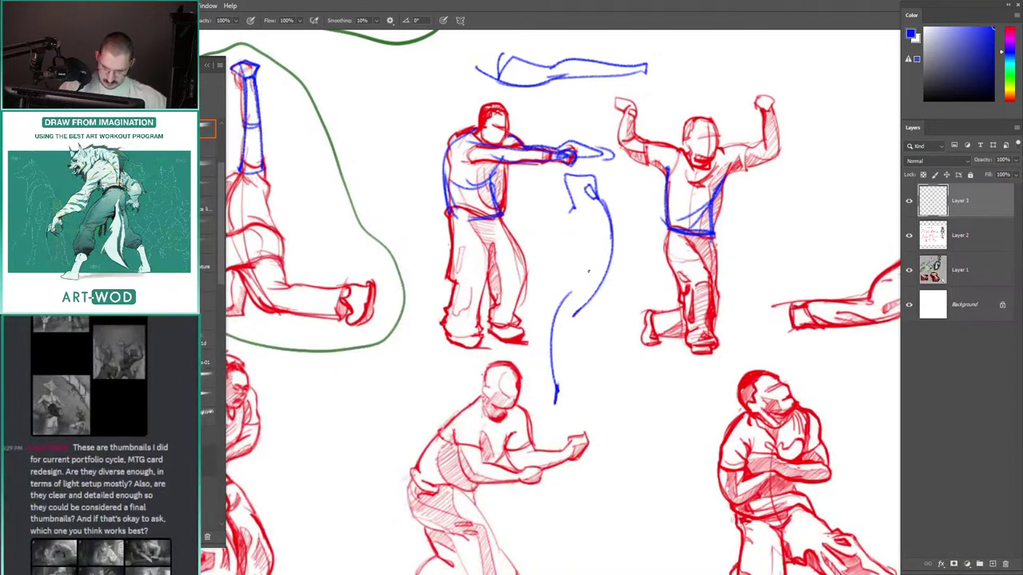
# Step: Add inner contour lines at the shoulder and along the underside of the forearm in the blue arm study
pyautogui.moveTo(550, 191); pyautogui.dragTo(509, 223)
pyautogui.moveTo(437, 122); pyautogui.dragTo(460, 183)
pyautogui.moveTo(530, 171)
pyautogui.mouseDown()
pyautogui.moveTo(521, 218)
pyautogui.moveTo(593, 207)
pyautogui.moveTo(498, 207)
pyautogui.moveTo(447, 181)
pyautogui.mouseUp()
pyautogui.hotkey('ctrl', 'z')
pyautogui.press('e')
pyautogui.press('b')
pyautogui.moveTo(505, 190); pyautogui.dragTo(445, 179)
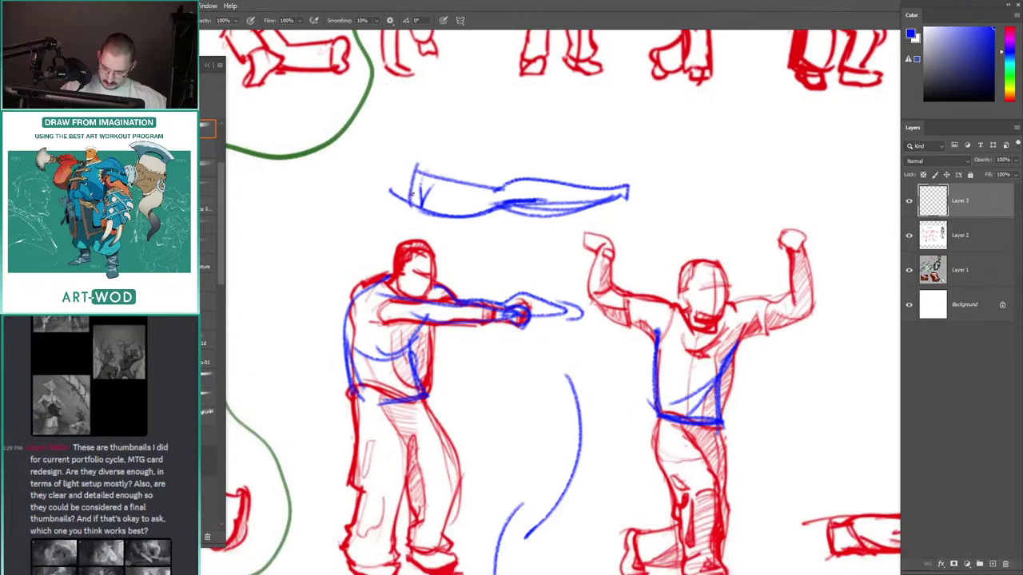
# Step: Erase and redraw the upper forearm contour of the blue arm study and add a rounded shoulder line
pyautogui.press('e')
pyautogui.moveTo(515, 177)
pyautogui.mouseDown()
pyautogui.moveTo(566, 184)
pyautogui.moveTo(552, 183)
pyautogui.mouseUp()
pyautogui.press('b')
pyautogui.moveTo(491, 189); pyautogui.dragTo(542, 185)
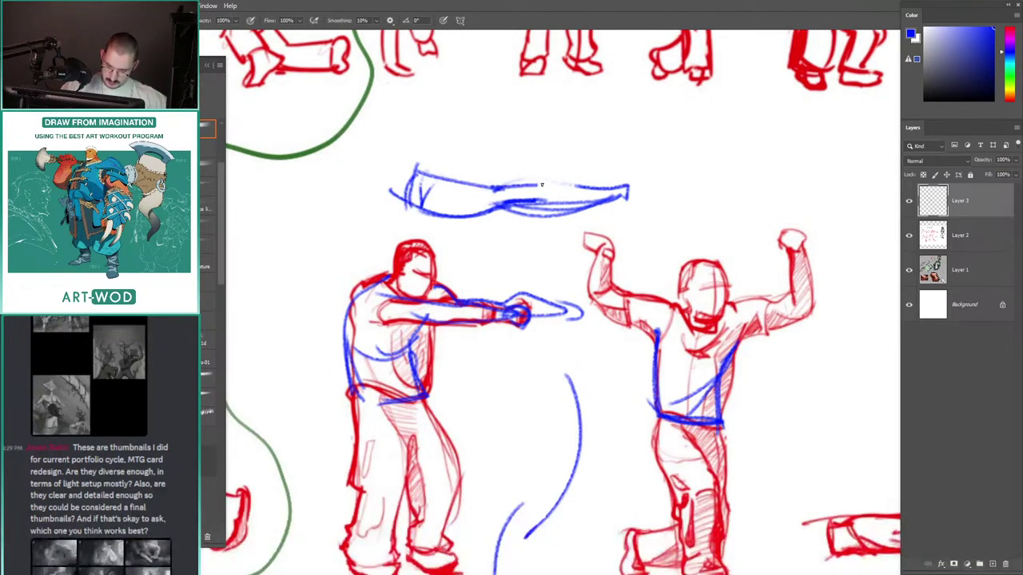
pyautogui.moveTo(444, 189)
pyautogui.mouseDown()
pyautogui.moveTo(385, 231)
pyautogui.moveTo(423, 206)
pyautogui.mouseUp()
pyautogui.moveTo(585, 224)
pyautogui.mouseDown()
pyautogui.moveTo(390, 206)
pyautogui.moveTo(468, 240)
pyautogui.mouseUp()
pyautogui.moveTo(412, 185); pyautogui.dragTo(436, 174)
pyautogui.hotkey('ctrl', 'z')
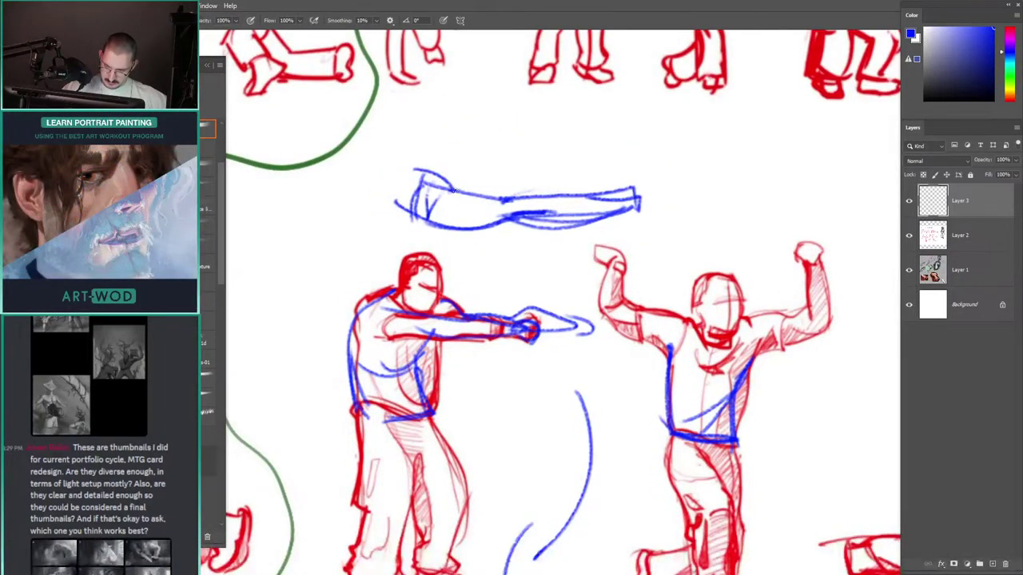
pyautogui.moveTo(416, 168); pyautogui.dragTo(457, 192)
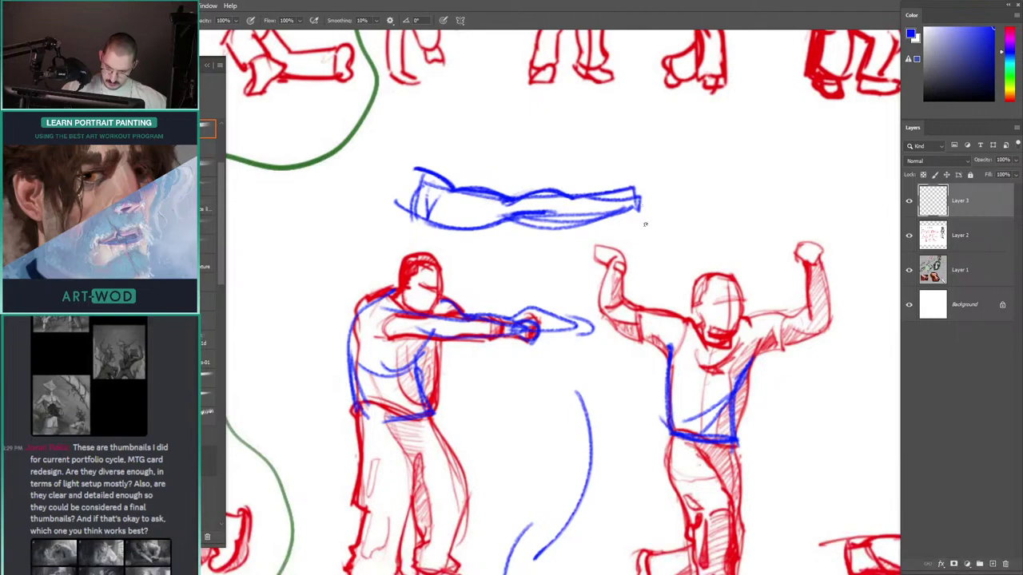
# Step: Reinforce the lower contours of the blue arm's upper arm and forearm with bolder curved strokes
pyautogui.press('r')
pyautogui.moveTo(397, 128); pyautogui.dragTo(445, 108)
pyautogui.moveTo(423, 180)
pyautogui.mouseDown()
pyautogui.moveTo(455, 210)
pyautogui.moveTo(665, 271)
pyautogui.mouseUp()
pyautogui.hotkey('ctrl', 'z')
pyautogui.hotkey('ctrl', 'z')
pyautogui.moveTo(530, 222); pyautogui.dragTo(662, 249)
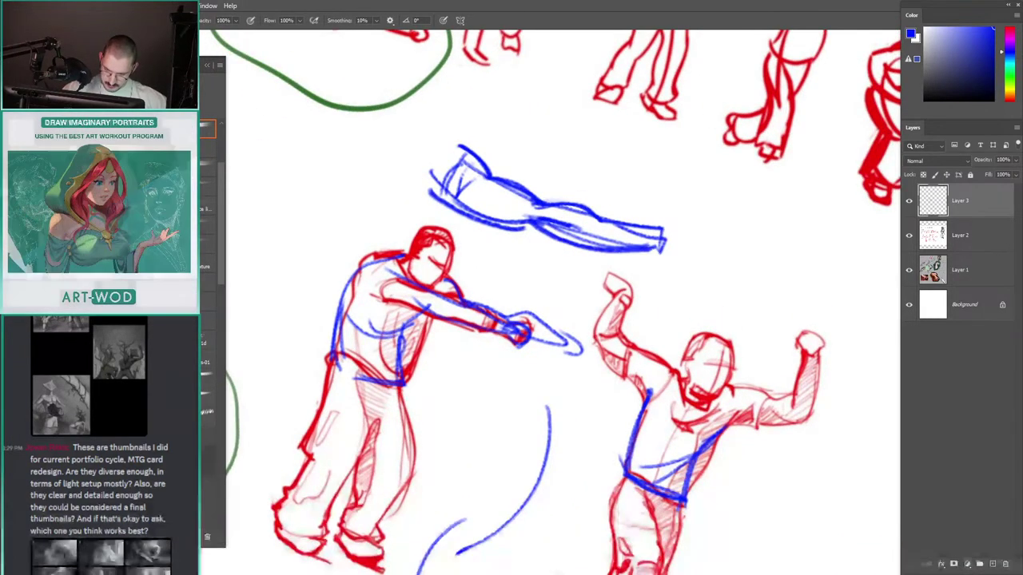
pyautogui.moveTo(468, 110)
pyautogui.mouseDown()
pyautogui.moveTo(378, 116)
pyautogui.moveTo(428, 124)
pyautogui.mouseUp()
pyautogui.press('Escape')
# Step: Switch the brush to red and trace two rhythm curves beneath the upper arm and forearm of the blue study
pyautogui.click(1008, 29)
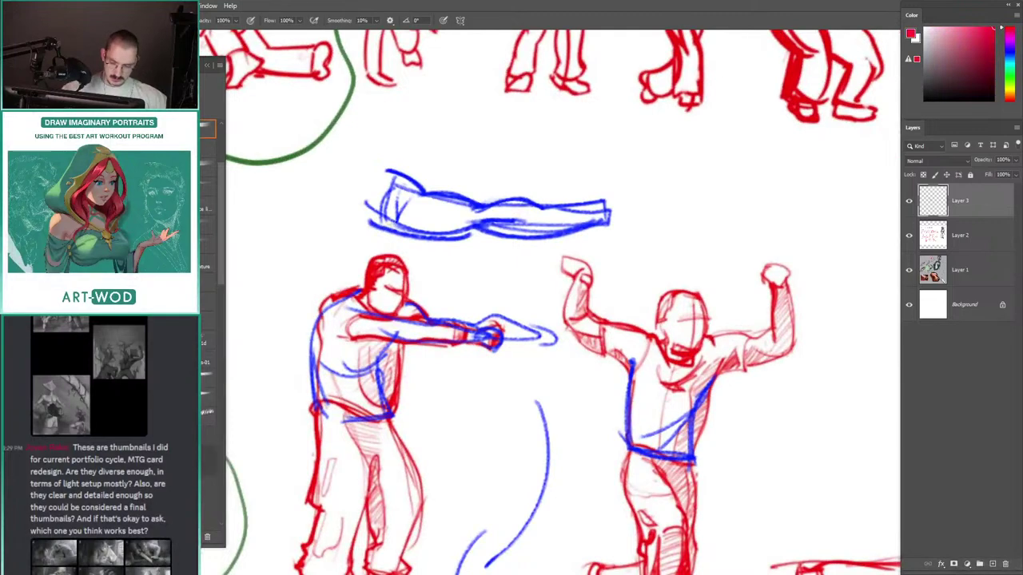
pyautogui.hotkey('ctrl', 'z')
pyautogui.moveTo(478, 236)
pyautogui.mouseDown()
pyautogui.moveTo(375, 227)
pyautogui.moveTo(600, 244)
pyautogui.mouseUp()
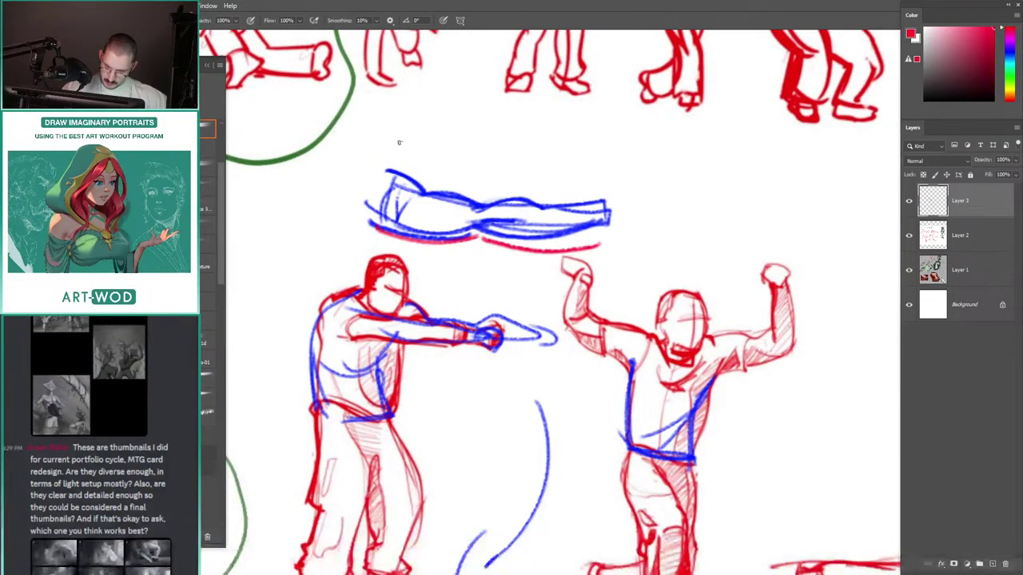
pyautogui.moveTo(385, 149)
pyautogui.mouseDown()
pyautogui.moveTo(472, 170)
pyautogui.moveTo(473, 132)
pyautogui.moveTo(424, 163)
pyautogui.moveTo(572, 122)
pyautogui.mouseUp()
pyautogui.hotkey('ctrl', 'z')
pyautogui.hotkey('ctrl', 'z')
pyautogui.moveTo(489, 144)
pyautogui.mouseDown()
pyautogui.moveTo(519, 121)
pyautogui.moveTo(598, 135)
pyautogui.moveTo(536, 111)
pyautogui.moveTo(686, 127)
pyautogui.mouseUp()
pyautogui.hotkey('ctrl', 'z')
pyautogui.hotkey('ctrl', 'z')
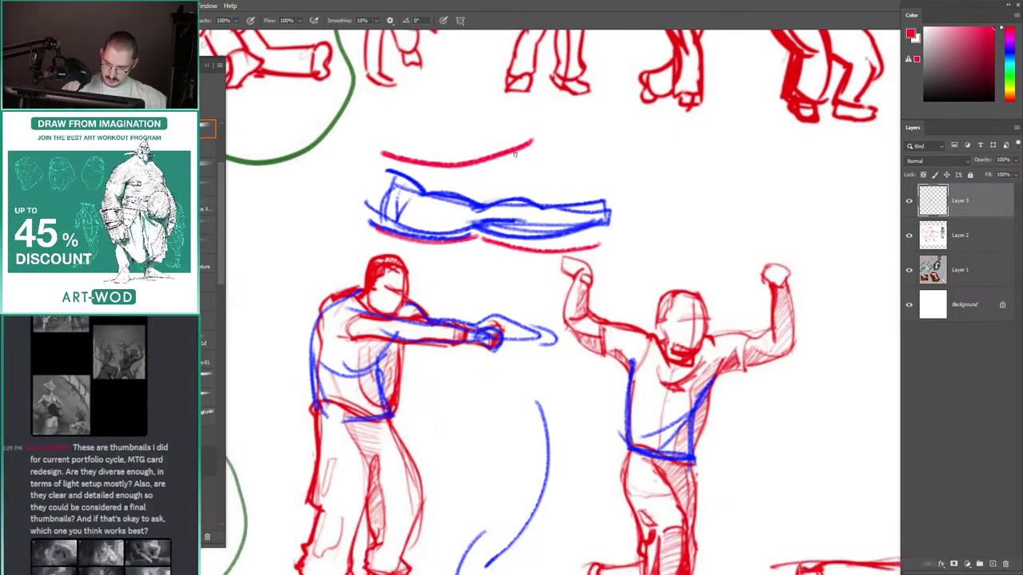
pyautogui.hotkey('ctrl', 'z')
# Step: Sketch a second extended arm outline in red above the blue arm study
pyautogui.moveTo(529, 152)
pyautogui.mouseDown()
pyautogui.moveTo(478, 168)
pyautogui.moveTo(387, 134)
pyautogui.mouseUp()
pyautogui.moveTo(499, 137)
pyautogui.mouseDown()
pyautogui.moveTo(541, 112)
pyautogui.moveTo(566, 126)
pyautogui.moveTo(412, 142)
pyautogui.moveTo(529, 153)
pyautogui.moveTo(585, 128)
pyautogui.moveTo(673, 134)
pyautogui.moveTo(495, 127)
pyautogui.mouseUp()
pyautogui.hotkey('ctrl', 'z')
pyautogui.hotkey('ctrl', 'z')
pyautogui.hotkey('ctrl', 'z')
pyautogui.moveTo(519, 168)
pyautogui.mouseDown()
pyautogui.moveTo(565, 165)
pyautogui.moveTo(648, 138)
pyautogui.moveTo(575, 122)
pyautogui.mouseUp()
pyautogui.hotkey('ctrl', 'z')
pyautogui.moveTo(642, 137)
pyautogui.mouseDown()
pyautogui.moveTo(519, 163)
pyautogui.moveTo(416, 109)
pyautogui.moveTo(397, 144)
pyautogui.mouseUp()
# Step: Draw cross-contour lines around the red arm's upper arm and forearm and darken the forearm's underside
pyautogui.press('r')
pyautogui.moveTo(402, 86); pyautogui.dragTo(366, 105)
pyautogui.moveTo(449, 134); pyautogui.dragTo(426, 174)
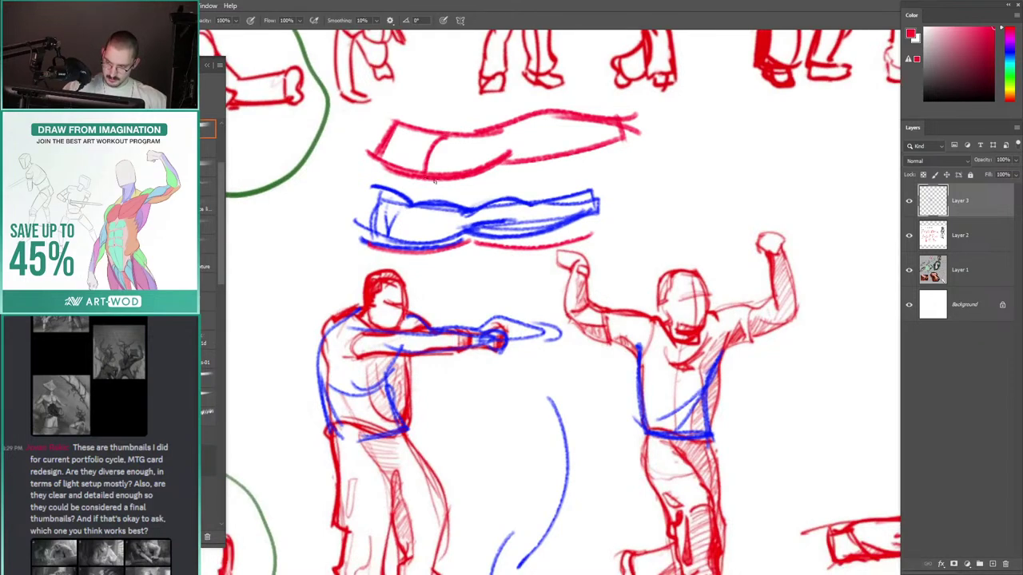
pyautogui.moveTo(539, 114); pyautogui.dragTo(555, 153)
pyautogui.hotkey('ctrl', 'z')
pyautogui.hotkey('ctrl', 'z')
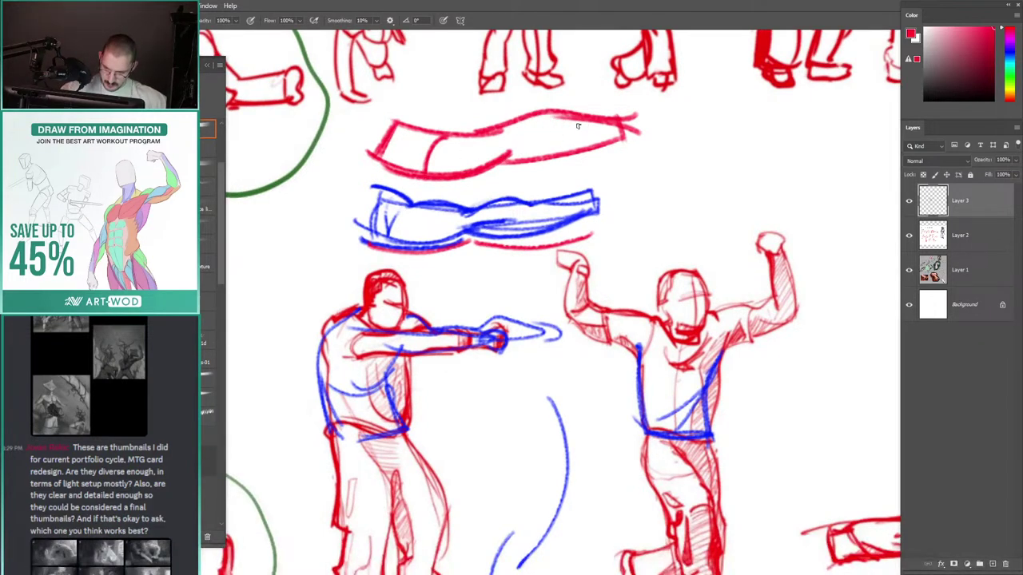
pyautogui.moveTo(592, 123); pyautogui.dragTo(482, 143)
pyautogui.moveTo(540, 116); pyautogui.dragTo(554, 156)
pyautogui.moveTo(577, 117); pyautogui.dragTo(586, 148)
pyautogui.moveTo(601, 117)
pyautogui.mouseDown()
pyautogui.moveTo(608, 142)
pyautogui.moveTo(503, 161)
pyautogui.moveTo(384, 165)
pyautogui.mouseUp()
pyautogui.moveTo(620, 134); pyautogui.dragTo(564, 150)
pyautogui.moveTo(421, 133)
pyautogui.mouseDown()
pyautogui.moveTo(389, 118)
pyautogui.moveTo(379, 126)
pyautogui.moveTo(423, 149)
pyautogui.moveTo(394, 166)
pyautogui.mouseUp()
# Step: Extend the red arm with a rounded shoulder shape, erasing the overlapping end line and adding an elbow contour
pyautogui.press('r')
pyautogui.moveTo(406, 175); pyautogui.dragTo(386, 171)
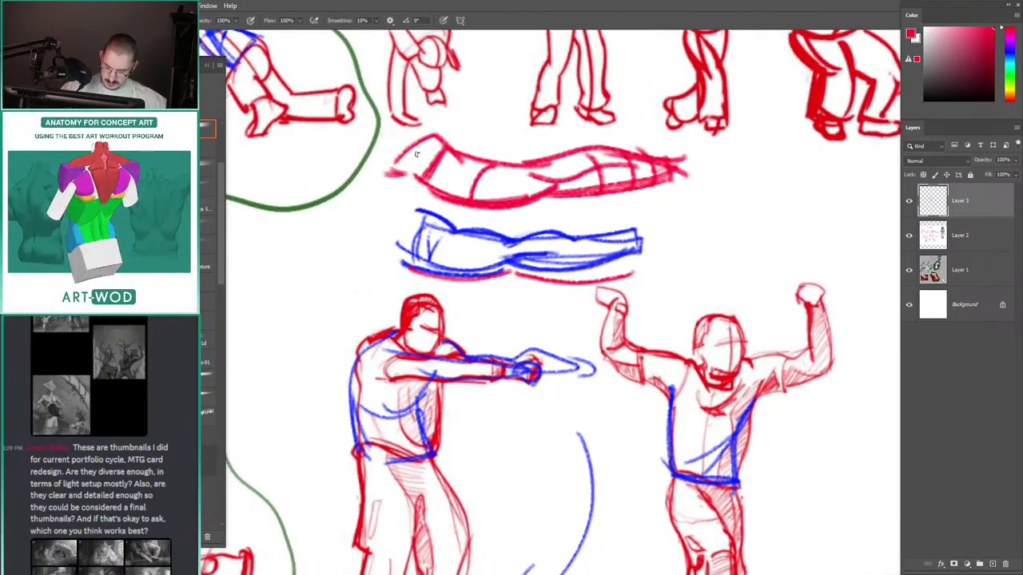
pyautogui.press('e')
pyautogui.moveTo(440, 151)
pyautogui.mouseDown()
pyautogui.moveTo(429, 166)
pyautogui.moveTo(441, 164)
pyautogui.moveTo(437, 174)
pyautogui.moveTo(448, 149)
pyautogui.mouseUp()
pyautogui.press('b')
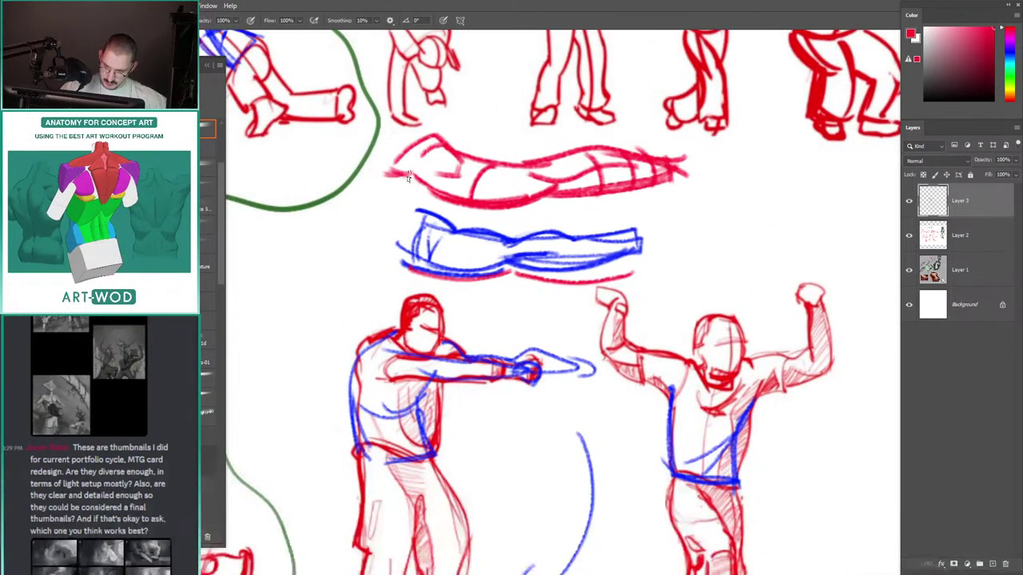
pyautogui.scroll(-1, 407, 176)
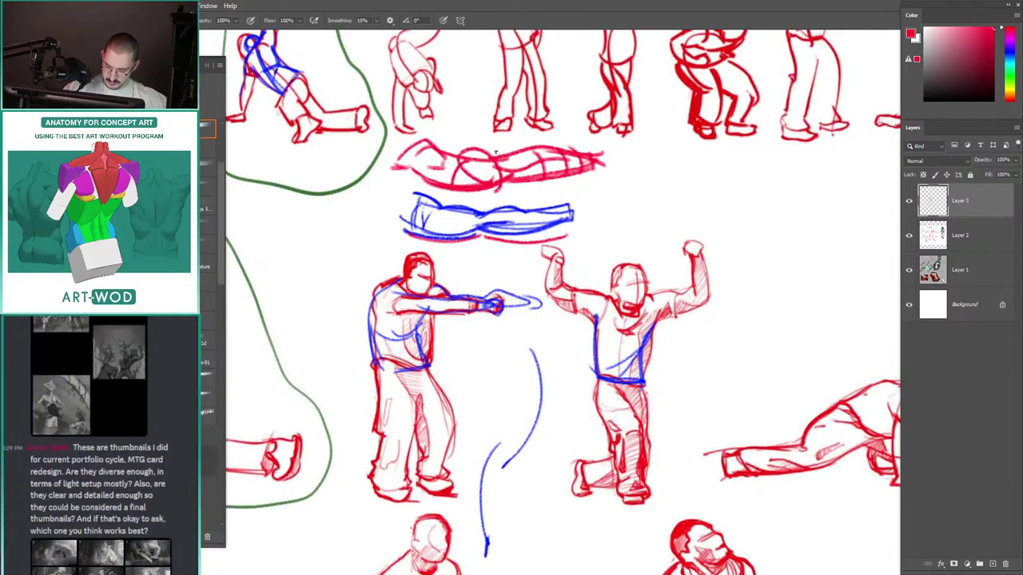
pyautogui.scroll(-4, 487, 163)
pyautogui.moveTo(400, 180); pyautogui.dragTo(445, 188)
pyautogui.scroll(-1, 499, 263)
pyautogui.moveTo(571, 238); pyautogui.dragTo(439, 230)
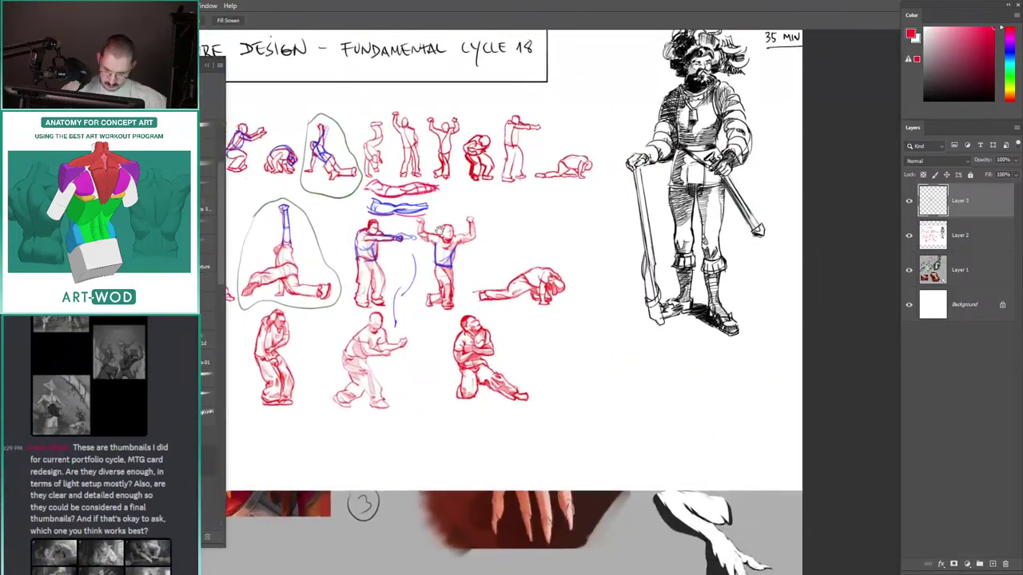
pyautogui.moveTo(500, 194); pyautogui.dragTo(473, 247)
pyautogui.moveTo(531, 209); pyautogui.dragTo(558, 208)
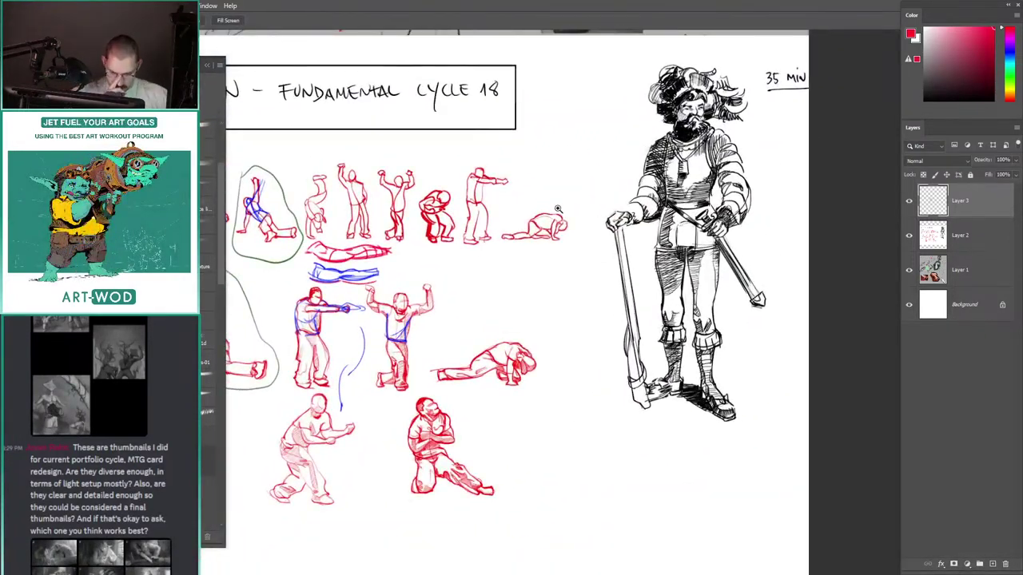
pyautogui.scroll(2, 641, 201)
pyautogui.press('b')
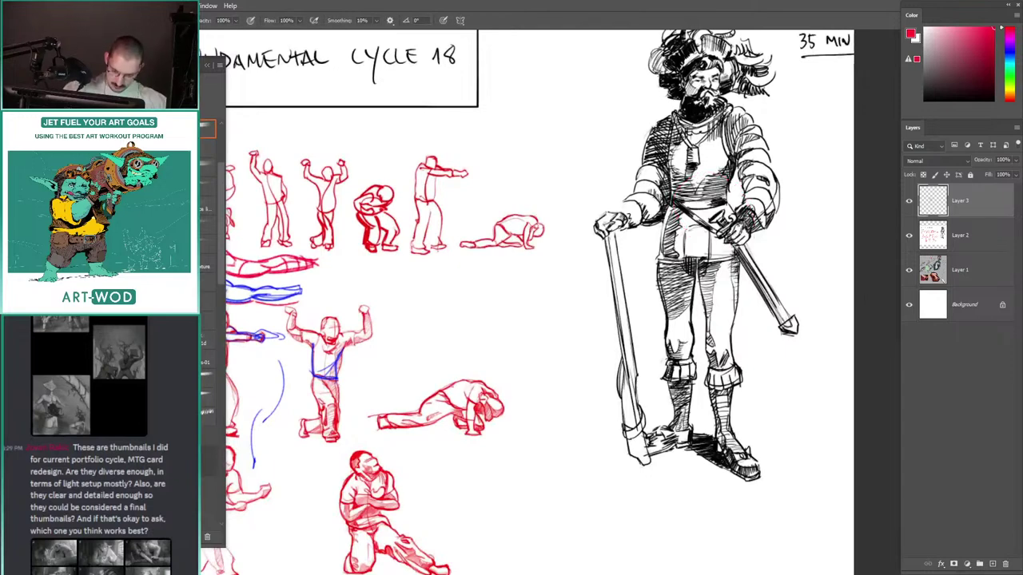
pyautogui.moveTo(657, 208); pyautogui.dragTo(737, 203)
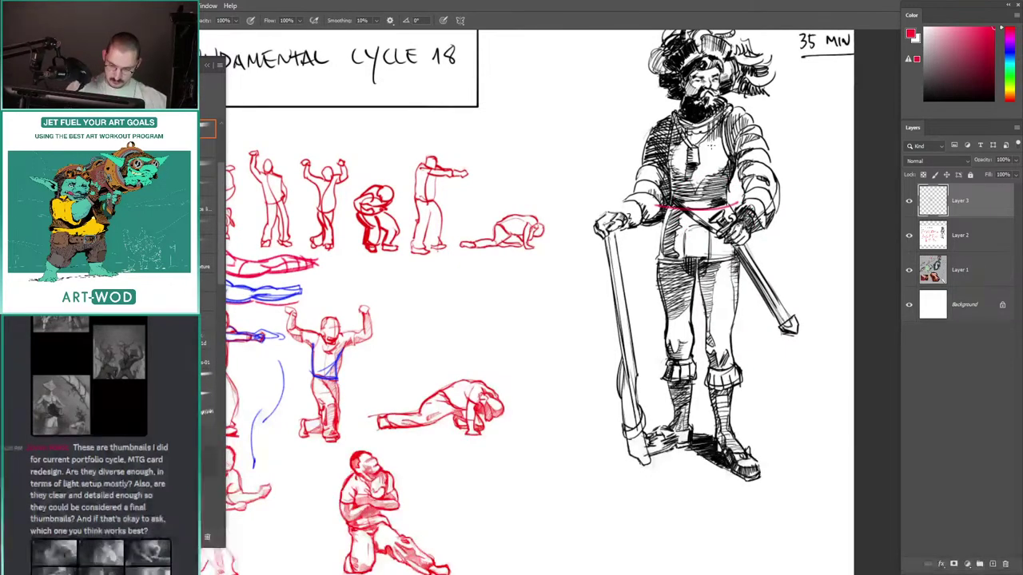
pyautogui.hotkey('ctrl', 'z')
pyautogui.moveTo(553, 137); pyautogui.dragTo(495, 197)
pyautogui.moveTo(707, 222); pyautogui.dragTo(710, 264)
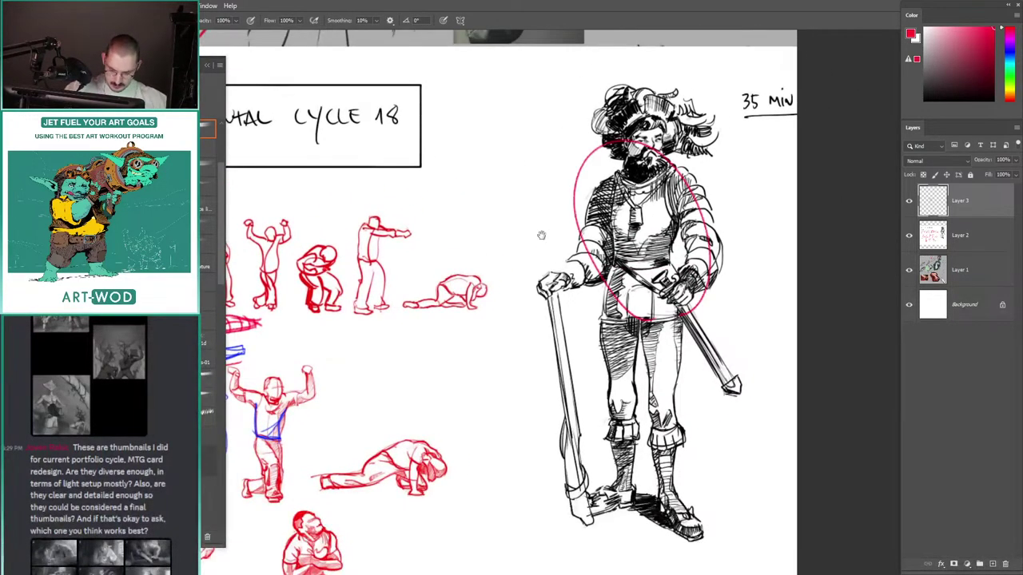
pyautogui.moveTo(558, 239); pyautogui.dragTo(534, 190)
pyautogui.hotkey('ctrl', 'z')
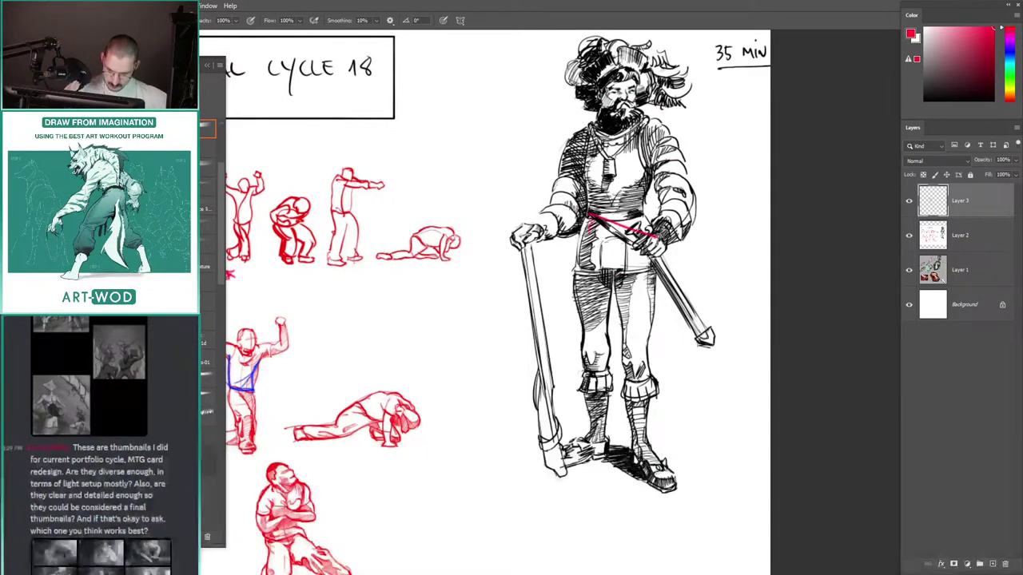
# Step: Draw red construction lines over the standing swordsman for the slanted shoulders, both torso sides, the tilted waist and the outer hip curve
pyautogui.moveTo(586, 214); pyautogui.dragTo(595, 334)
pyautogui.hotkey('ctrl', 'z')
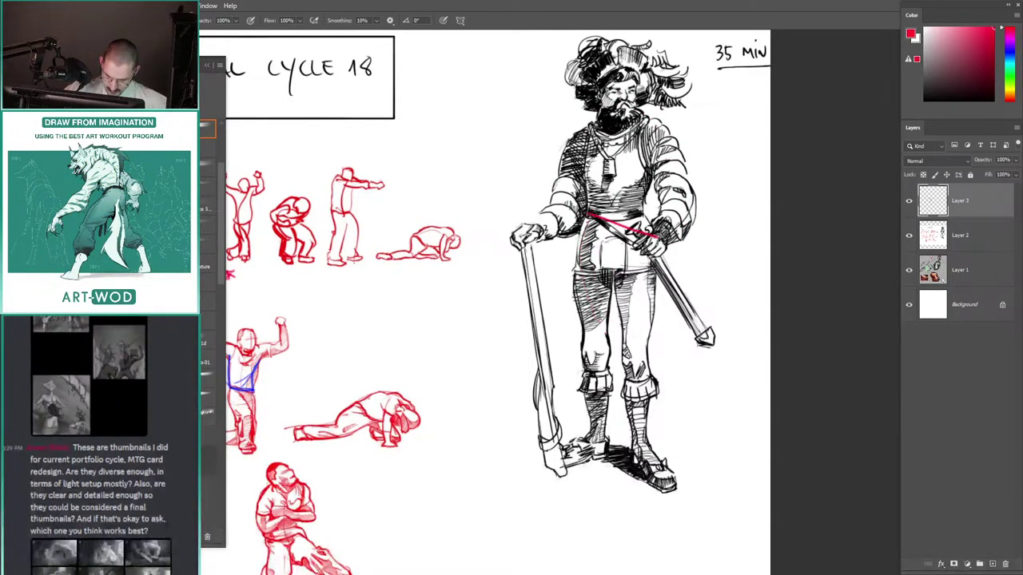
pyautogui.moveTo(672, 110)
pyautogui.mouseDown()
pyautogui.moveTo(585, 126)
pyautogui.moveTo(661, 106)
pyautogui.mouseUp()
pyautogui.hotkey('ctrl', 'z')
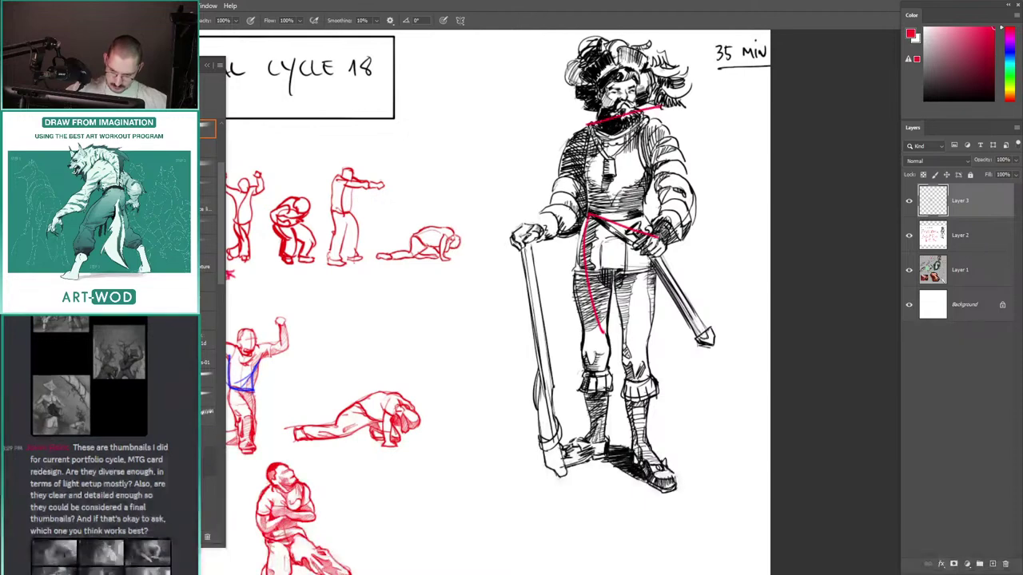
pyautogui.moveTo(594, 184); pyautogui.dragTo(581, 128)
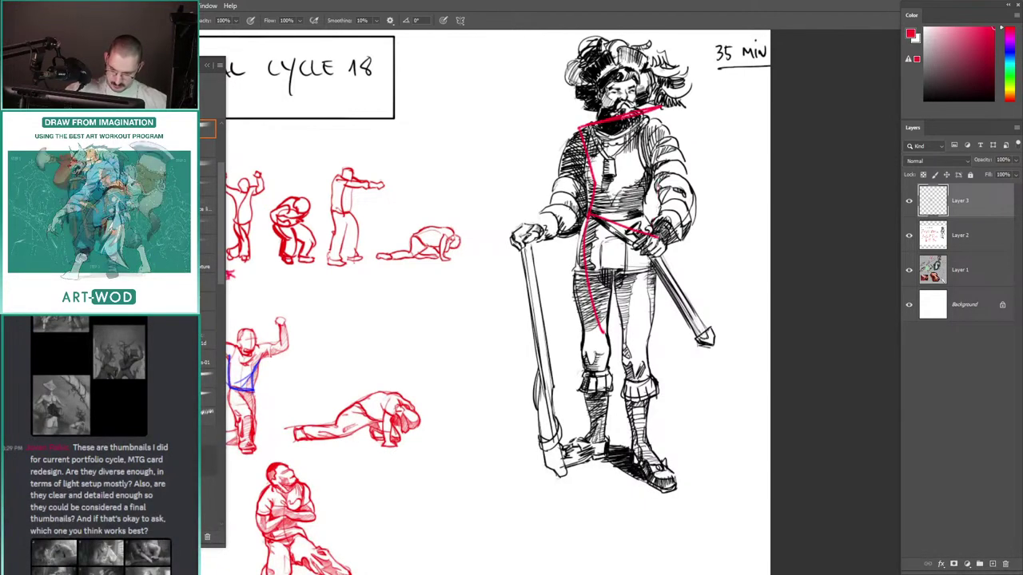
pyautogui.moveTo(651, 227)
pyautogui.mouseDown()
pyautogui.moveTo(660, 186)
pyautogui.moveTo(647, 111)
pyautogui.mouseUp()
# Step: Extend the red hip curve down to the foot and draw the inner line of the supporting leg beside it
pyautogui.moveTo(593, 289); pyautogui.dragTo(621, 437)
pyautogui.hotkey('ctrl', 'z')
pyautogui.moveTo(597, 313); pyautogui.dragTo(615, 455)
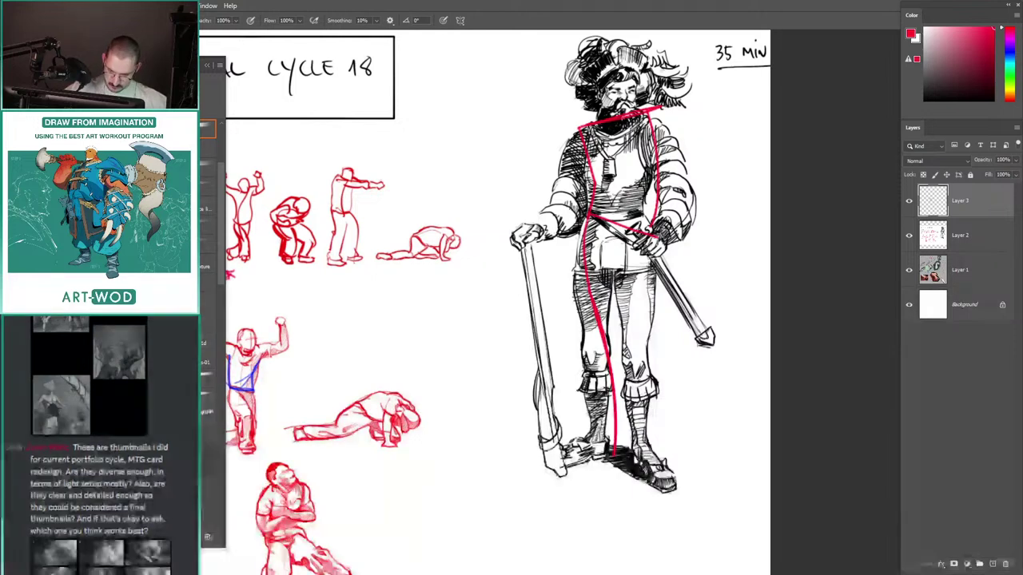
pyautogui.hotkey('ctrl', 'z')
pyautogui.moveTo(593, 248); pyautogui.dragTo(616, 370)
pyautogui.hotkey('ctrl', 'z')
pyautogui.moveTo(605, 225); pyautogui.dragTo(620, 358)
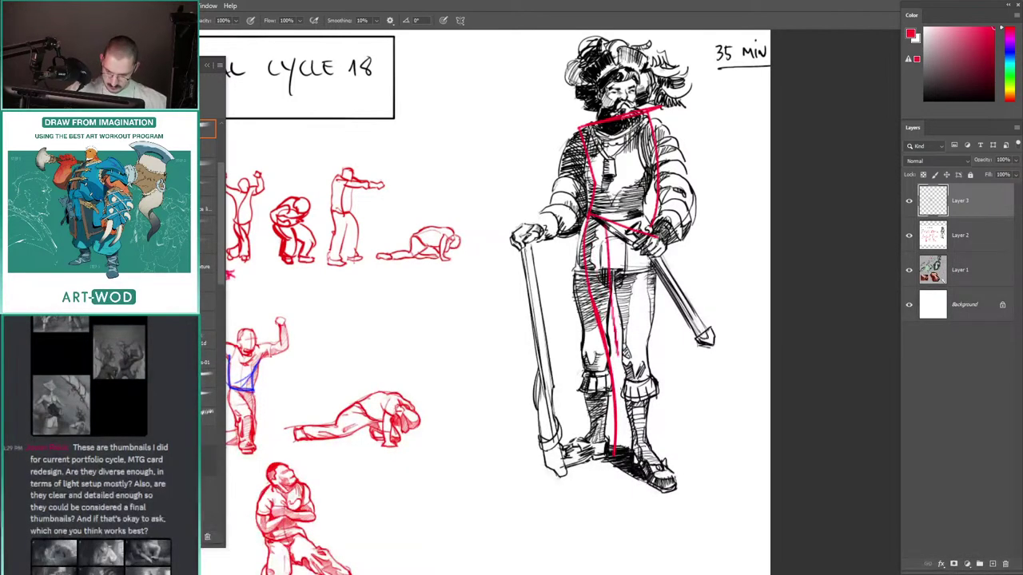
pyautogui.hotkey('ctrl', 'z')
pyautogui.moveTo(612, 243); pyautogui.dragTo(628, 448)
pyautogui.hotkey('ctrl', 'z')
pyautogui.moveTo(614, 235); pyautogui.dragTo(623, 460)
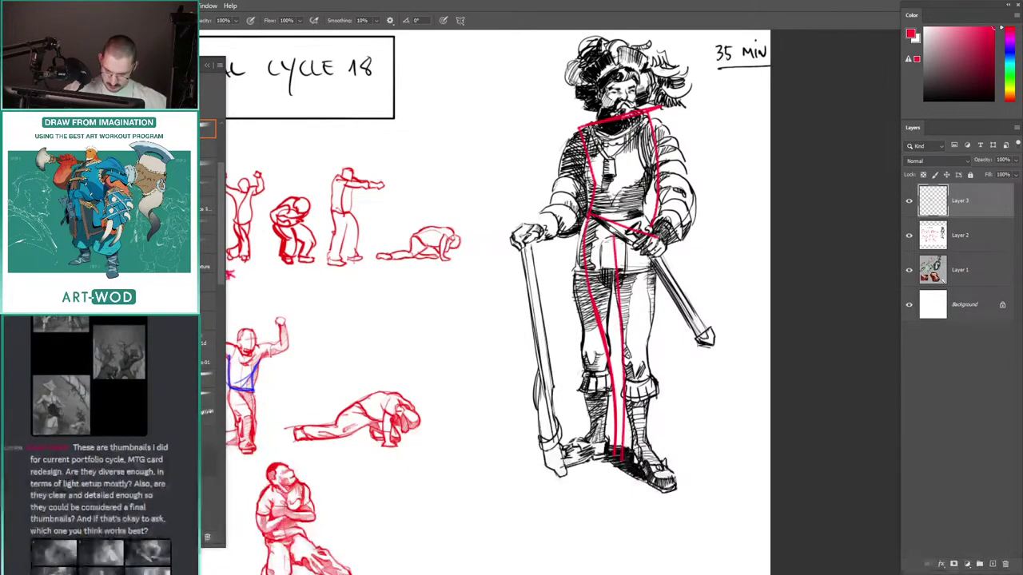
# Step: Draw the swordsman's other leg in red as two long curves swinging outward from the hip to the ground
pyautogui.moveTo(658, 238); pyautogui.dragTo(700, 424)
pyautogui.hotkey('ctrl', 'z')
pyautogui.moveTo(657, 276)
pyautogui.mouseDown()
pyautogui.moveTo(719, 487)
pyautogui.moveTo(649, 268)
pyautogui.mouseUp()
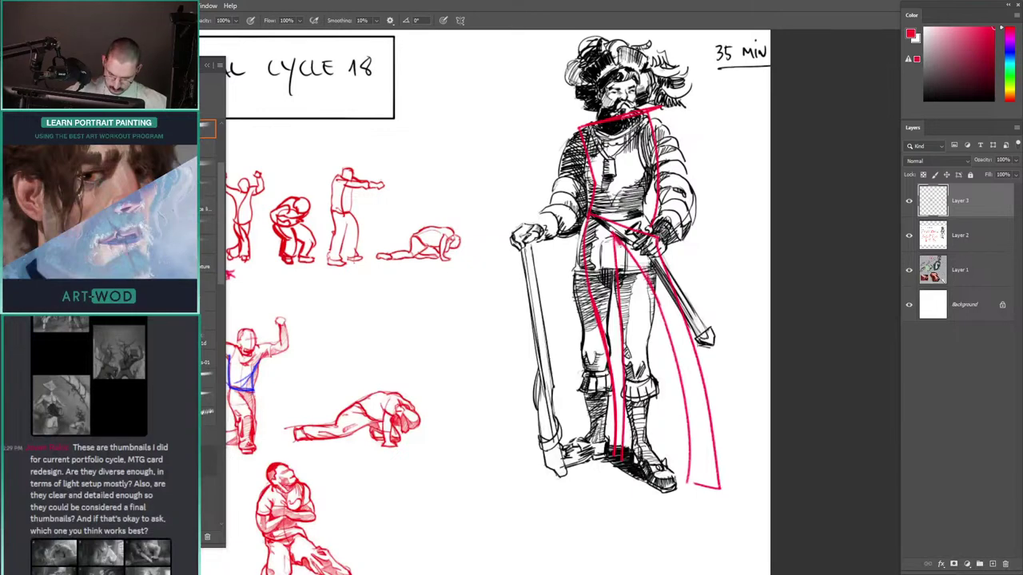
# Step: Draw straight red weapon lines from the resting hand to the ground, reinforce the supporting leg and mark the feet
pyautogui.moveTo(525, 240); pyautogui.dragTo(511, 483)
pyautogui.hotkey('ctrl', 'z')
pyautogui.moveTo(512, 484); pyautogui.dragTo(521, 267)
pyautogui.moveTo(528, 231); pyautogui.dragTo(502, 483)
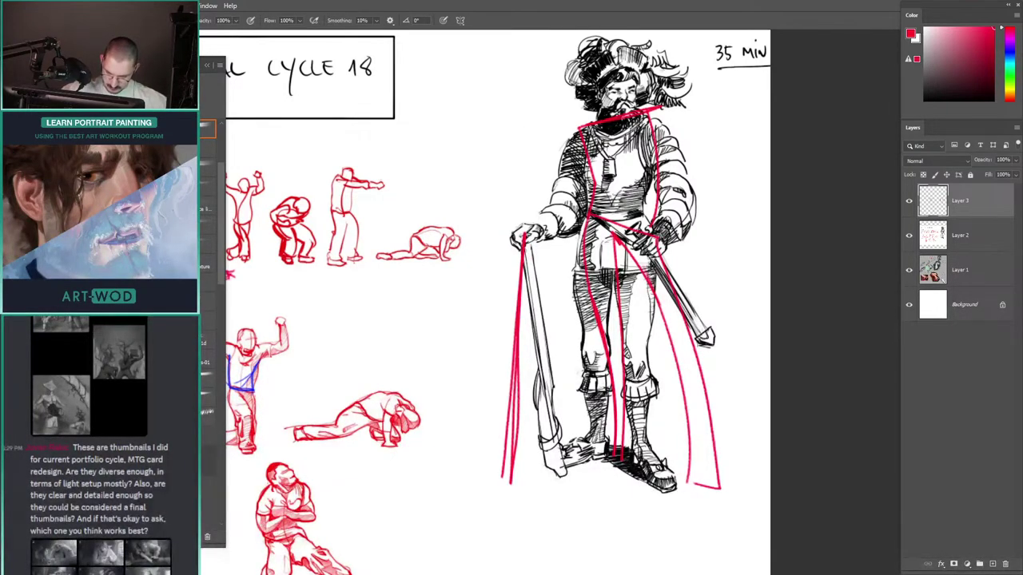
pyautogui.moveTo(611, 236); pyautogui.dragTo(624, 463)
pyautogui.moveTo(707, 491); pyautogui.dragTo(709, 499)
# Step: Lasso the red leg lines and shift them slightly to the right under the torso
pyautogui.press('l')
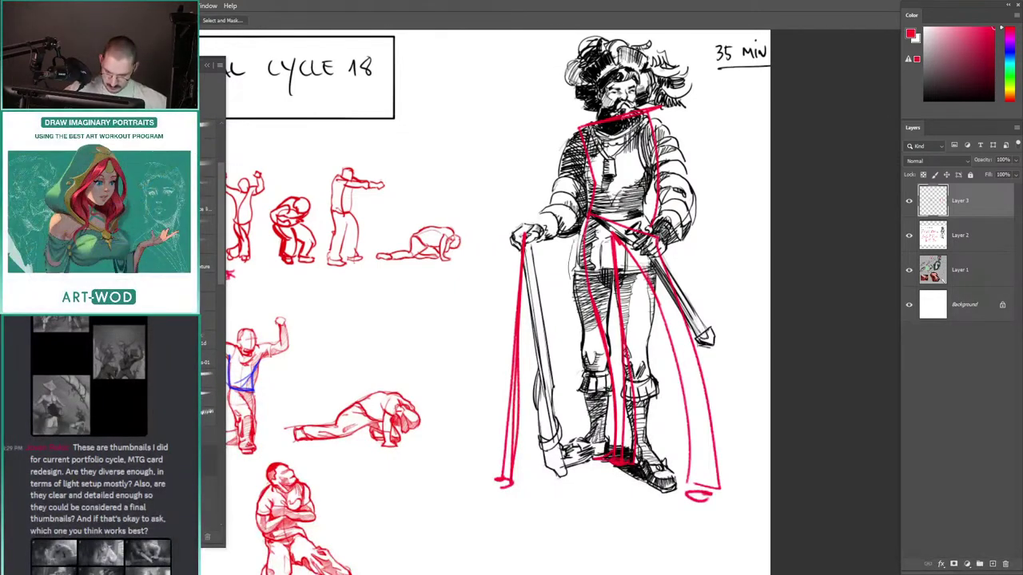
pyautogui.hotkey('ctrl', 't')
pyautogui.moveTo(648, 526)
pyautogui.mouseDown()
pyautogui.moveTo(569, 304)
pyautogui.moveTo(553, 290)
pyautogui.mouseUp()
pyautogui.press('Return')
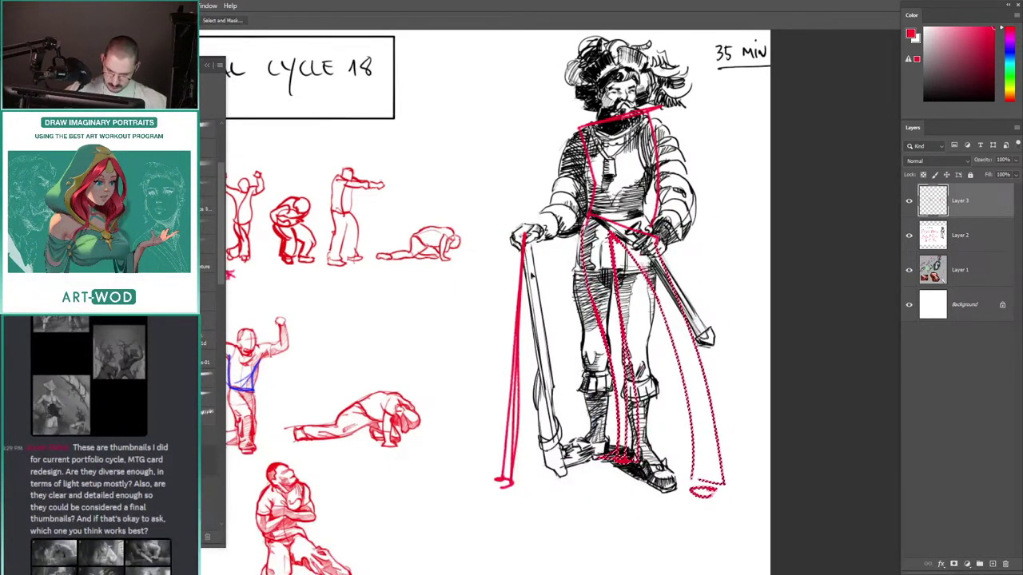
pyautogui.hotkey('ctrl', 'd')
# Step: Restate the torso's side curve and add both arms, the shoulder and a head oval in red over the swordsman
pyautogui.press('b')
pyautogui.moveTo(589, 221)
pyautogui.mouseDown()
pyautogui.moveTo(599, 194)
pyautogui.moveTo(589, 154)
pyautogui.mouseUp()
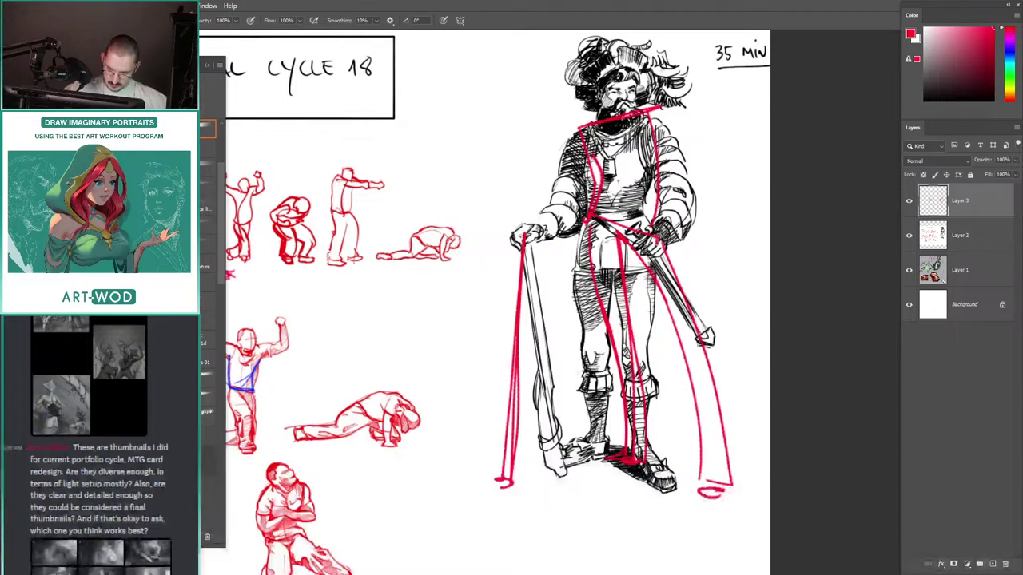
pyautogui.moveTo(661, 102)
pyautogui.mouseDown()
pyautogui.moveTo(694, 173)
pyautogui.moveTo(683, 144)
pyautogui.mouseUp()
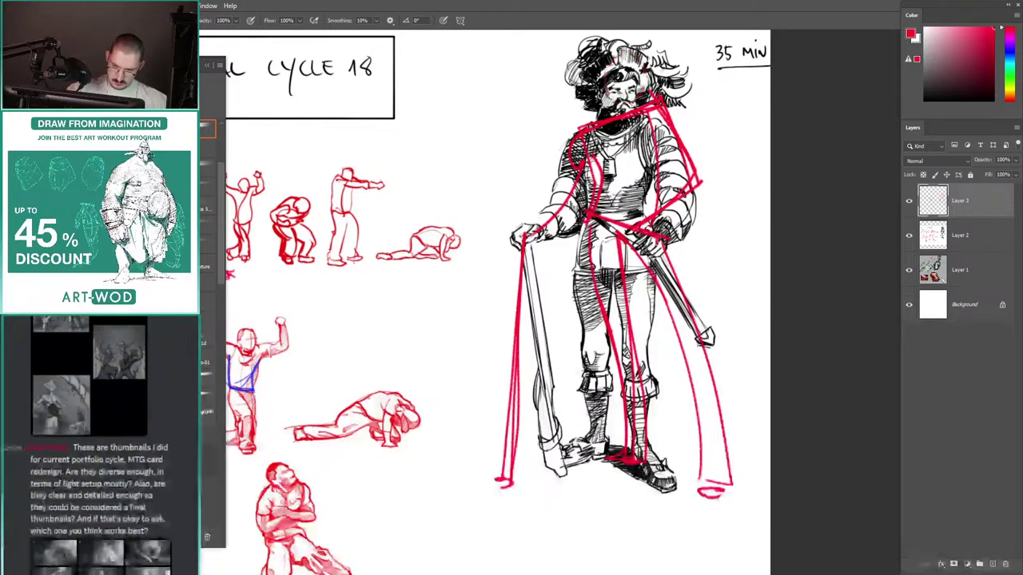
pyautogui.moveTo(491, 171); pyautogui.dragTo(517, 181)
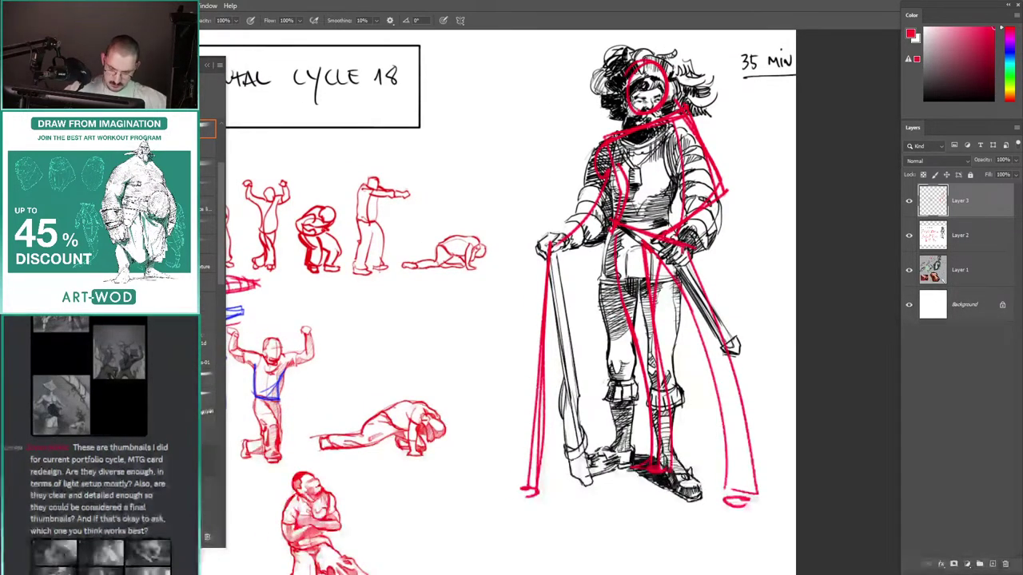
pyautogui.moveTo(545, 228)
pyautogui.mouseDown()
pyautogui.moveTo(524, 233)
pyautogui.moveTo(763, 281)
pyautogui.moveTo(660, 417)
pyautogui.mouseUp()
pyautogui.moveTo(551, 281)
pyautogui.mouseDown()
pyautogui.moveTo(525, 283)
pyautogui.moveTo(463, 174)
pyautogui.moveTo(378, 156)
pyautogui.mouseUp()
pyautogui.hotkey('ctrl', 'z')
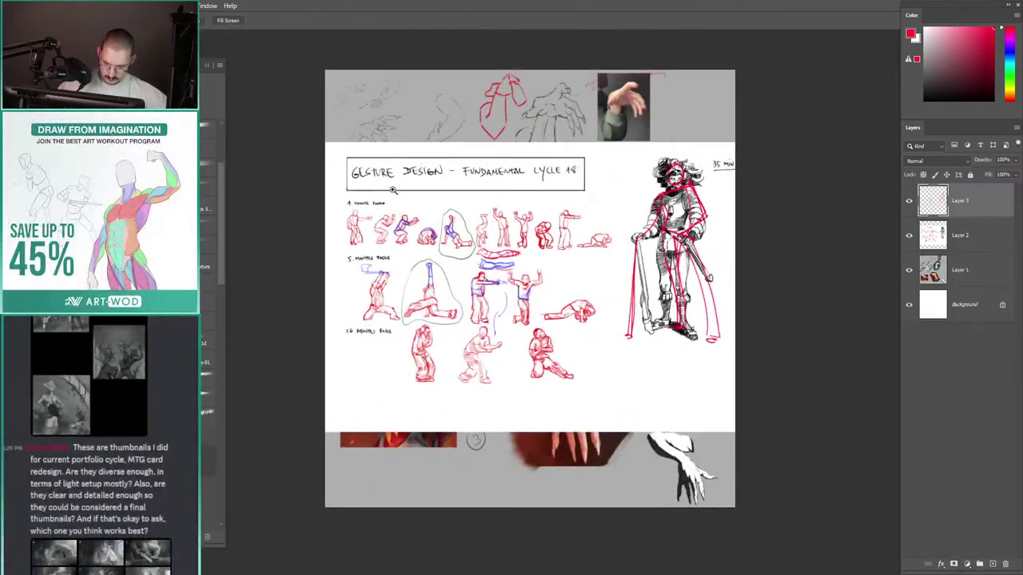
# Step: Frame the whole gesture sheet and capture a screen snip of it with the corrections
pyautogui.moveTo(392, 191); pyautogui.dragTo(458, 195)
pyautogui.moveTo(378, 132); pyautogui.dragTo(356, 97)
pyautogui.moveTo(480, 202); pyautogui.dragTo(497, 205)
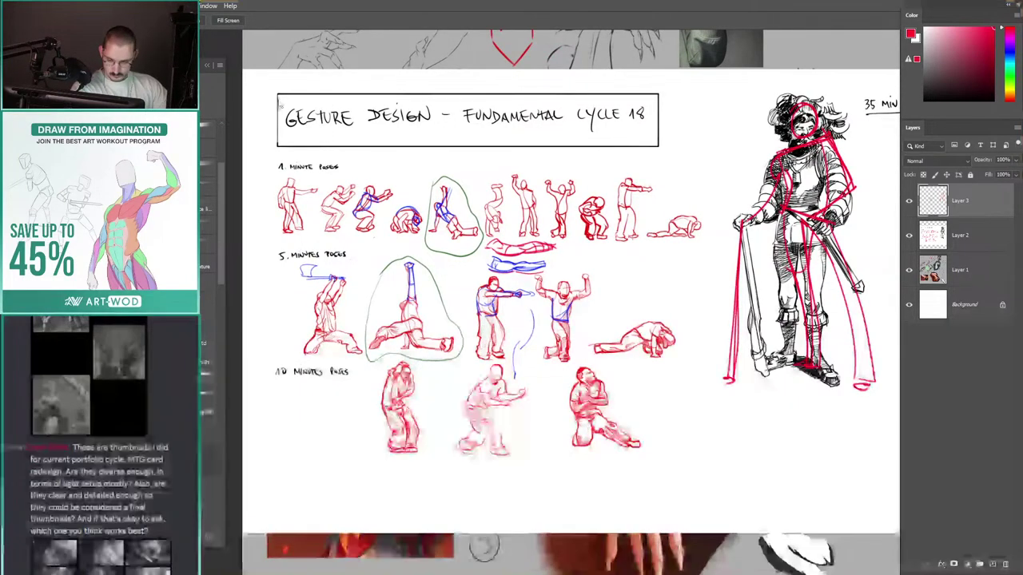
pyautogui.press('super+shift+s')
pyautogui.moveTo(269, 76); pyautogui.dragTo(896, 499)
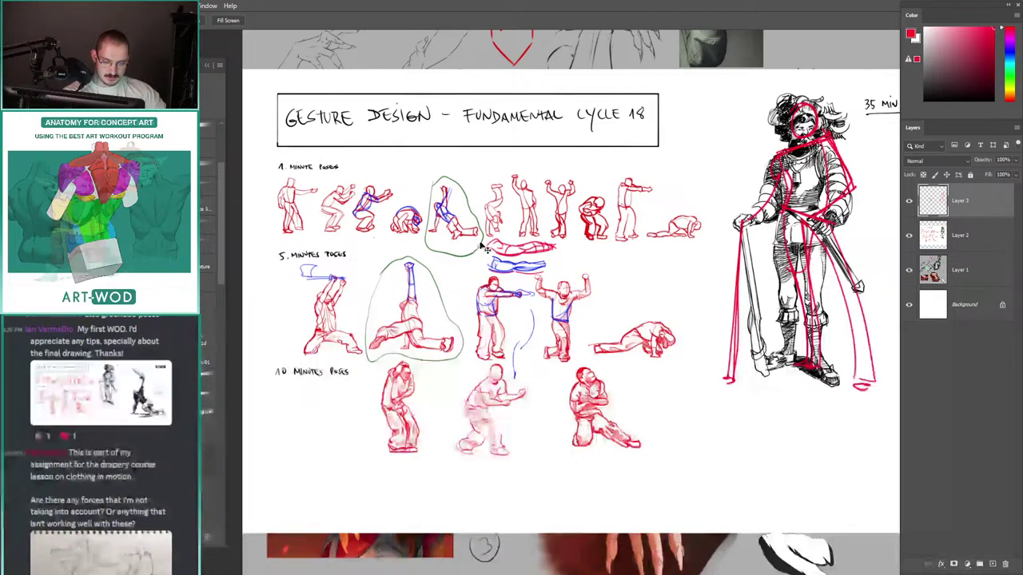
# Step: Paste the clothing-in-motion sketch page over the gesture sheet and enlarge it
pyautogui.hotkey('ctrl', 'v')
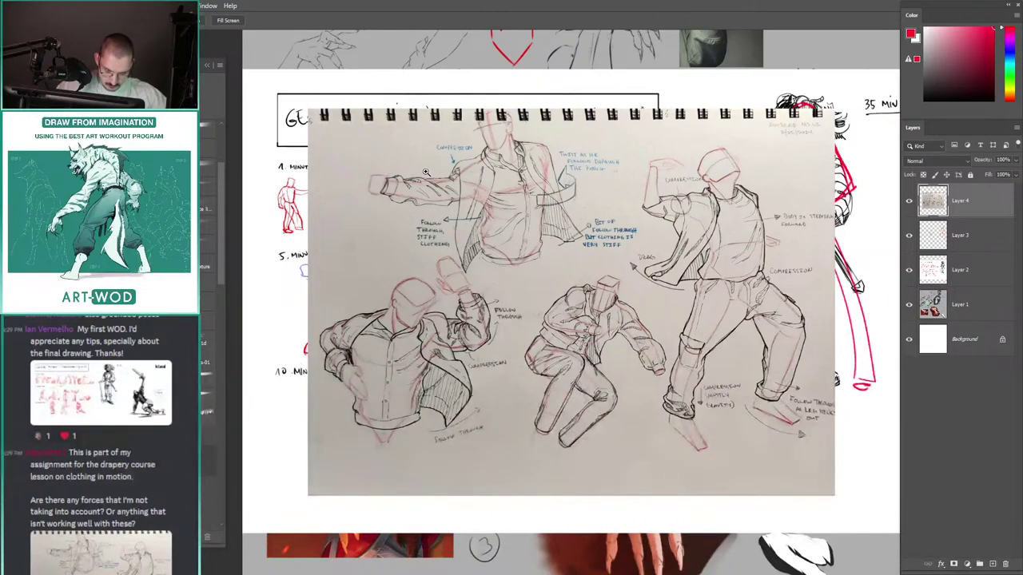
pyautogui.moveTo(426, 172); pyautogui.dragTo(511, 189)
pyautogui.moveTo(429, 197)
pyautogui.mouseDown()
pyautogui.moveTo(445, 198)
pyautogui.moveTo(402, 166)
pyautogui.moveTo(485, 176)
pyautogui.moveTo(459, 147)
pyautogui.moveTo(438, 142)
pyautogui.mouseUp()
pyautogui.hotkey('ctrl', 't')
pyautogui.moveTo(797, 143); pyautogui.dragTo(837, 114)
pyautogui.moveTo(837, 405); pyautogui.dragTo(844, 411)
pyautogui.press('Return')
pyautogui.moveTo(484, 159); pyautogui.dragTo(531, 156)
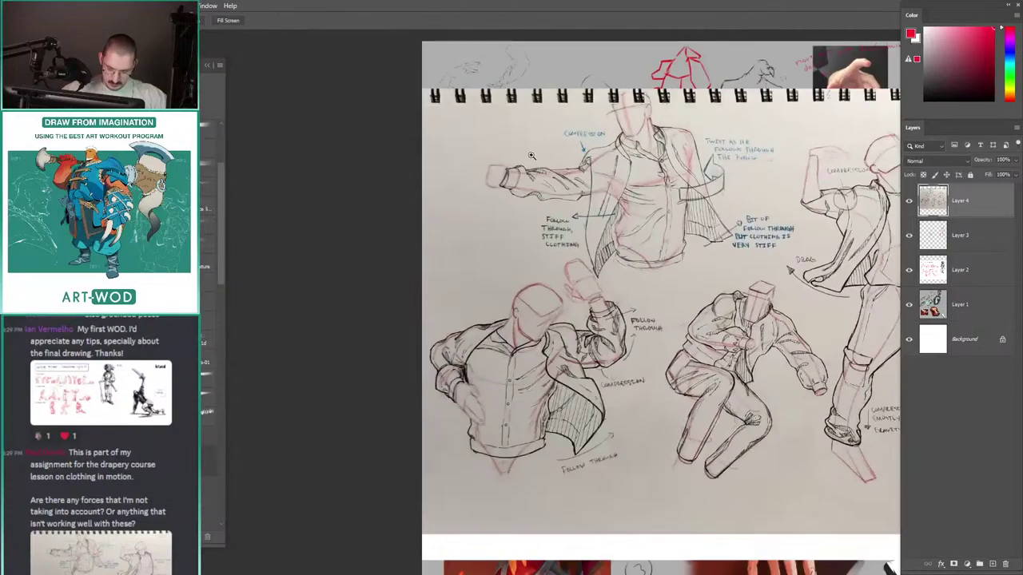
pyautogui.hotkey('ctrl', 'shift', 'alt', 'n')
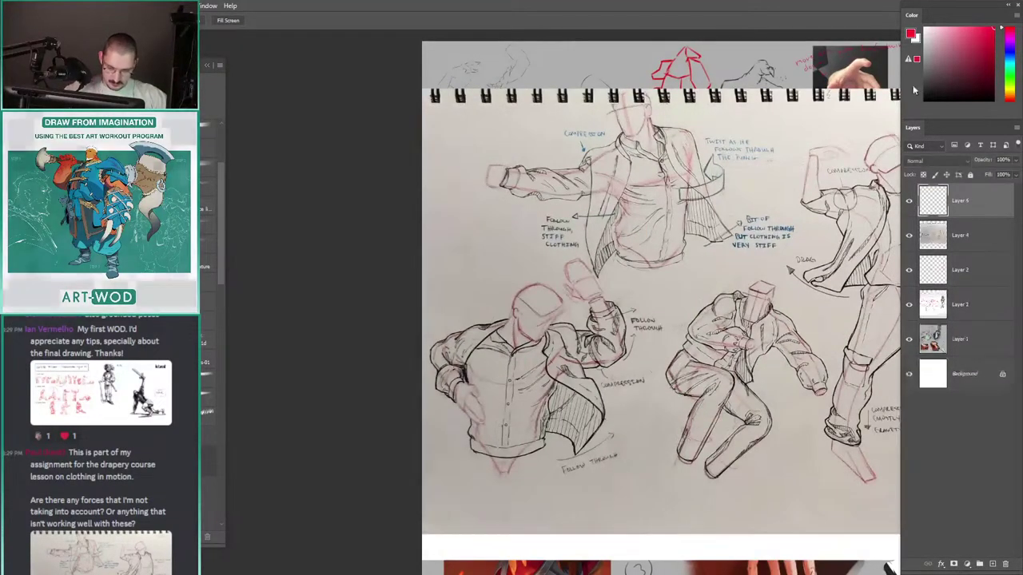
pyautogui.moveTo(557, 150); pyautogui.dragTo(601, 153)
pyautogui.moveTo(491, 192)
pyautogui.mouseDown()
pyautogui.moveTo(452, 193)
pyautogui.moveTo(522, 186)
pyautogui.moveTo(482, 201)
pyautogui.mouseUp()
pyautogui.hotkey('ctrl', 'z')
pyautogui.hotkey('ctrl', ',')
pyautogui.click(910, 201)
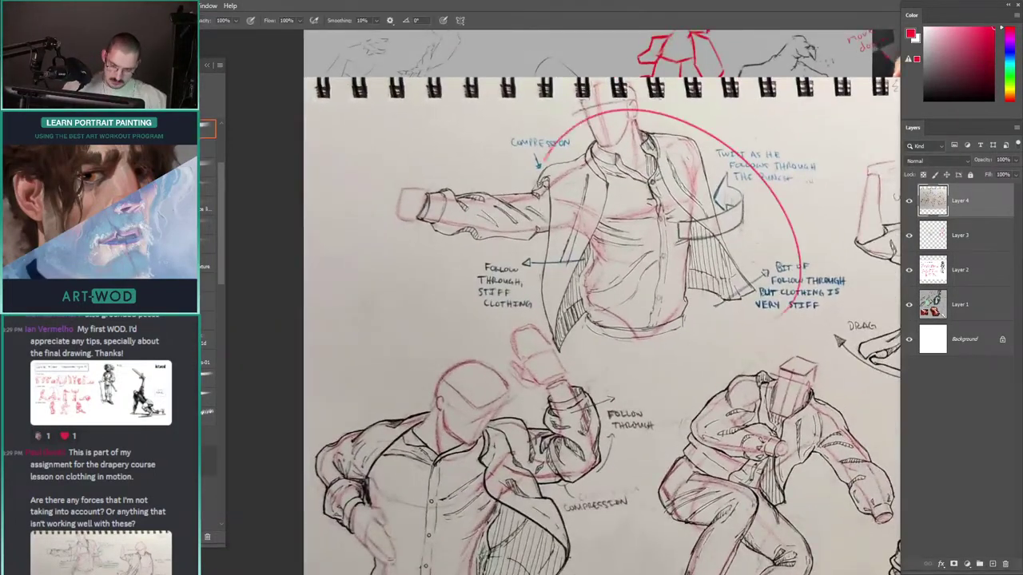
pyautogui.hotkey('ctrl', 'z')
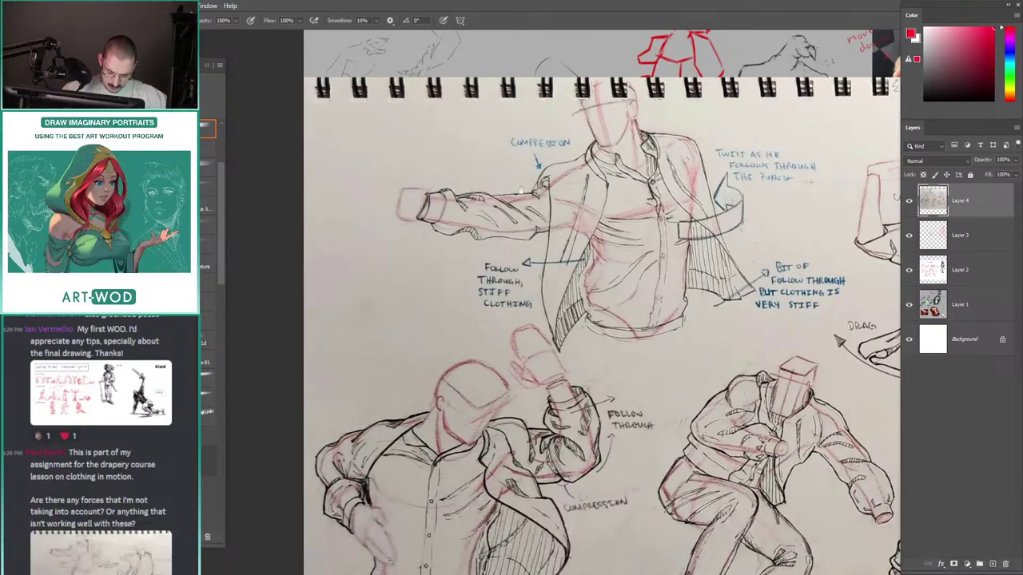
# Step: Examine the jacket folds and compression notes on the punching figure and the raised-arm figure below it
pyautogui.moveTo(521, 190); pyautogui.dragTo(501, 86)
pyautogui.moveTo(423, 206)
pyautogui.mouseDown()
pyautogui.moveTo(457, 176)
pyautogui.moveTo(468, 205)
pyautogui.moveTo(438, 199)
pyautogui.moveTo(449, 245)
pyautogui.mouseUp()
pyautogui.moveTo(457, 173); pyautogui.dragTo(608, 266)
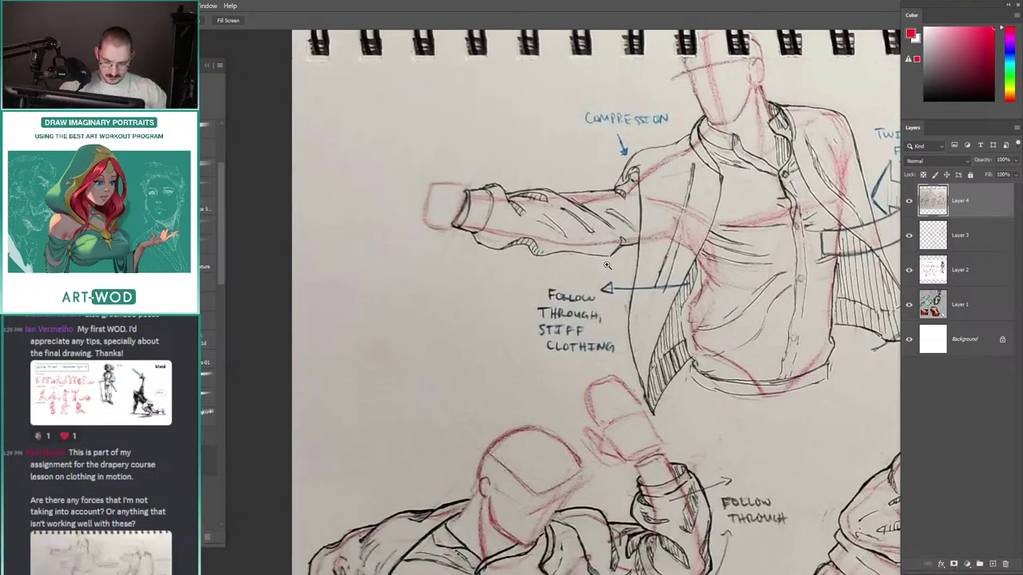
pyautogui.moveTo(477, 160)
pyautogui.mouseDown()
pyautogui.moveTo(384, 176)
pyautogui.moveTo(503, 208)
pyautogui.moveTo(463, 212)
pyautogui.moveTo(497, 216)
pyautogui.mouseUp()
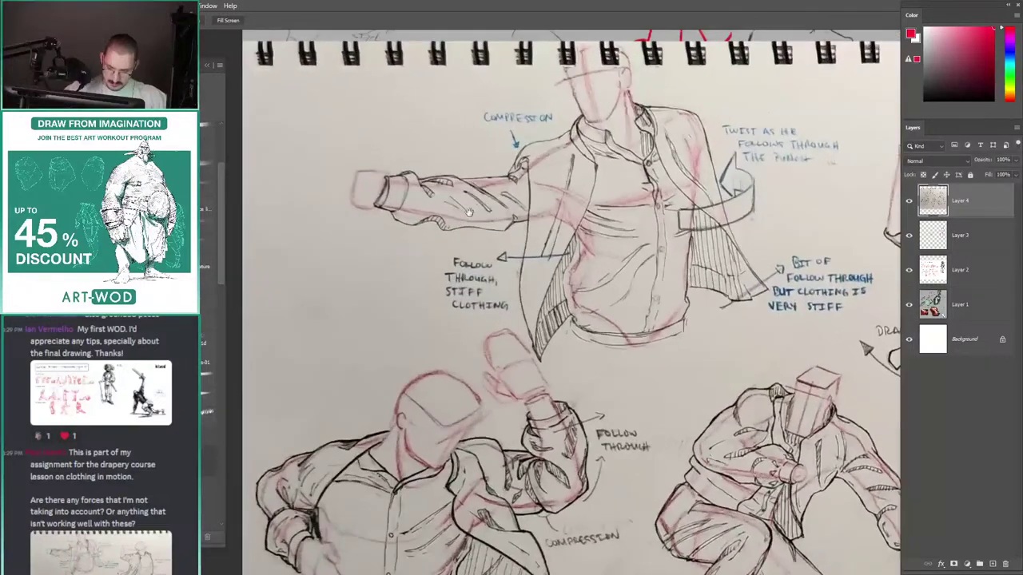
pyautogui.moveTo(400, 363); pyautogui.dragTo(484, 180)
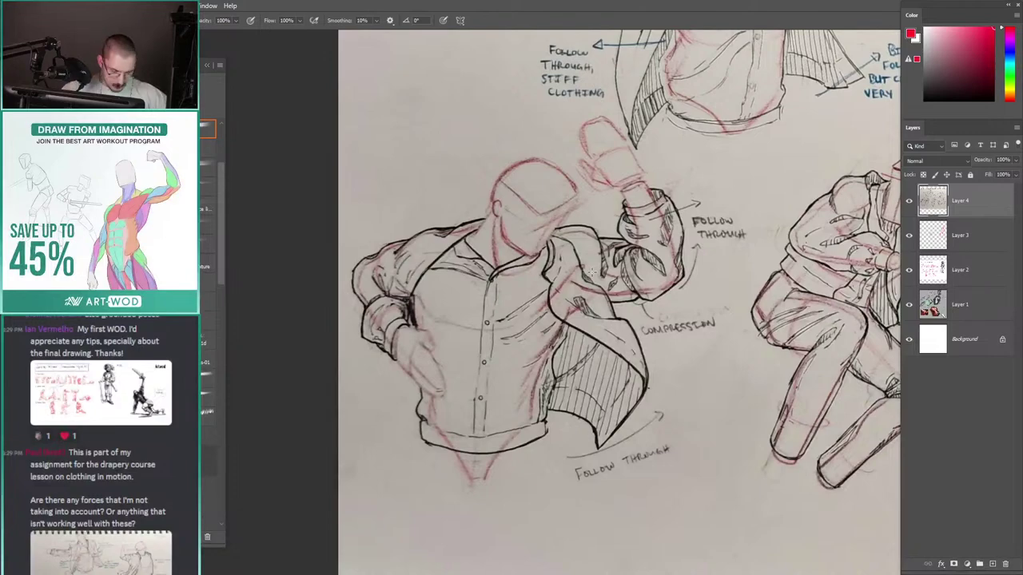
pyautogui.moveTo(565, 224); pyautogui.dragTo(496, 243)
pyautogui.moveTo(499, 242); pyautogui.dragTo(602, 200)
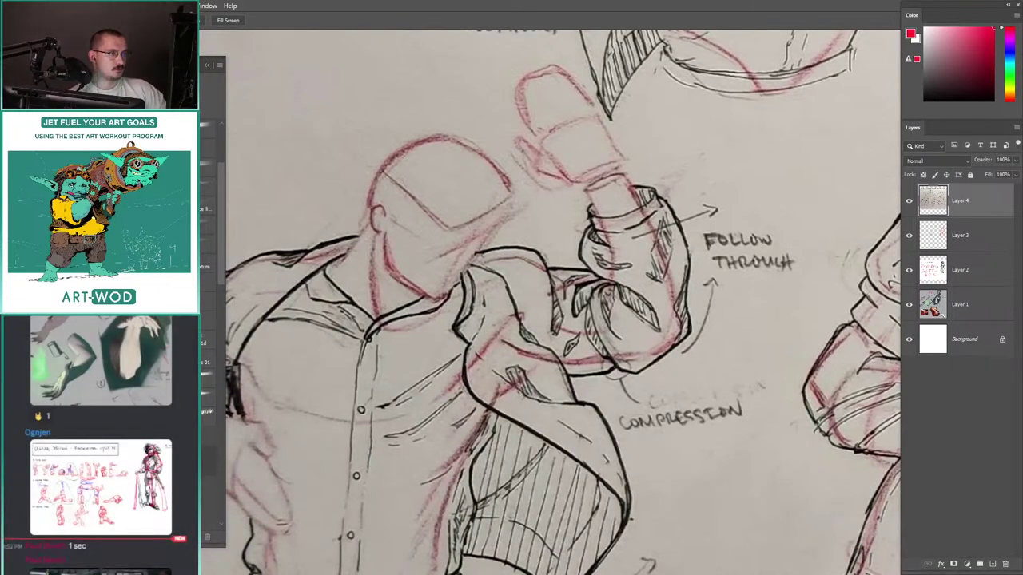
# Step: Paste the dancer reference photo and place it over the lower right part of the clothing sketch page
pyautogui.hotkey('ctrl', 'v')
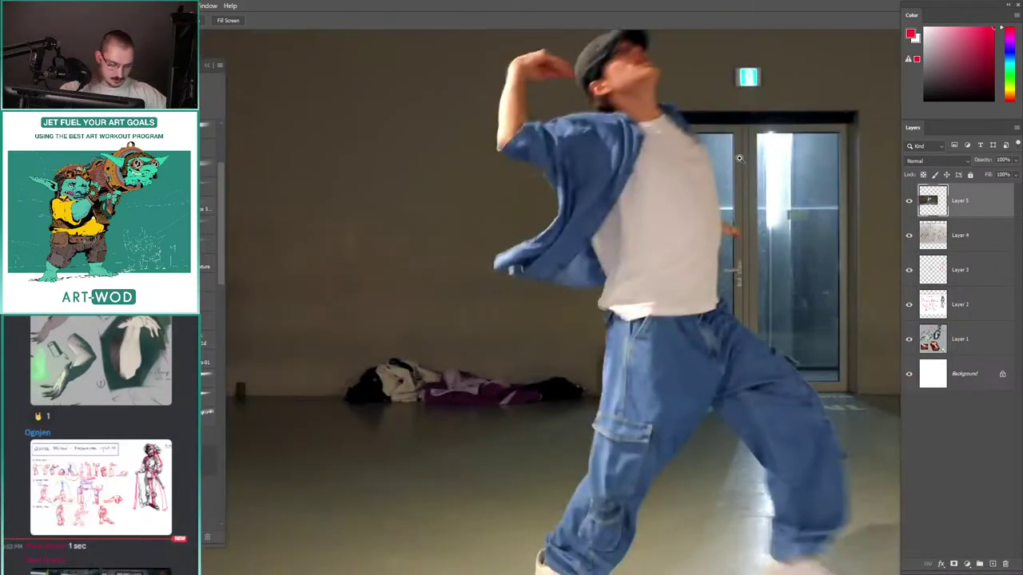
pyautogui.moveTo(480, 190)
pyautogui.mouseDown()
pyautogui.moveTo(436, 224)
pyautogui.moveTo(464, 221)
pyautogui.moveTo(423, 220)
pyautogui.mouseUp()
pyautogui.moveTo(334, 207); pyautogui.dragTo(479, 226)
pyautogui.moveTo(627, 163); pyautogui.dragTo(382, 199)
pyautogui.moveTo(416, 238); pyautogui.dragTo(526, 261)
pyautogui.moveTo(452, 230)
pyautogui.mouseDown()
pyautogui.moveTo(440, 196)
pyautogui.moveTo(479, 301)
pyautogui.moveTo(424, 227)
pyautogui.moveTo(449, 229)
pyautogui.mouseUp()
# Step: Lasso the dancer's upper body, copy it to a new layer and place it beside the stepping figure's jacket
pyautogui.moveTo(486, 261)
pyautogui.mouseDown()
pyautogui.moveTo(530, 361)
pyautogui.moveTo(485, 229)
pyautogui.moveTo(477, 246)
pyautogui.moveTo(392, 106)
pyautogui.moveTo(325, 62)
pyautogui.mouseUp()
pyautogui.hotkey('ctrl', 'j')
pyautogui.scroll(2, 392, 106)
pyautogui.hotkey('ctrl', 't')
pyautogui.moveTo(342, 134); pyautogui.dragTo(322, 129)
pyautogui.press('Return')
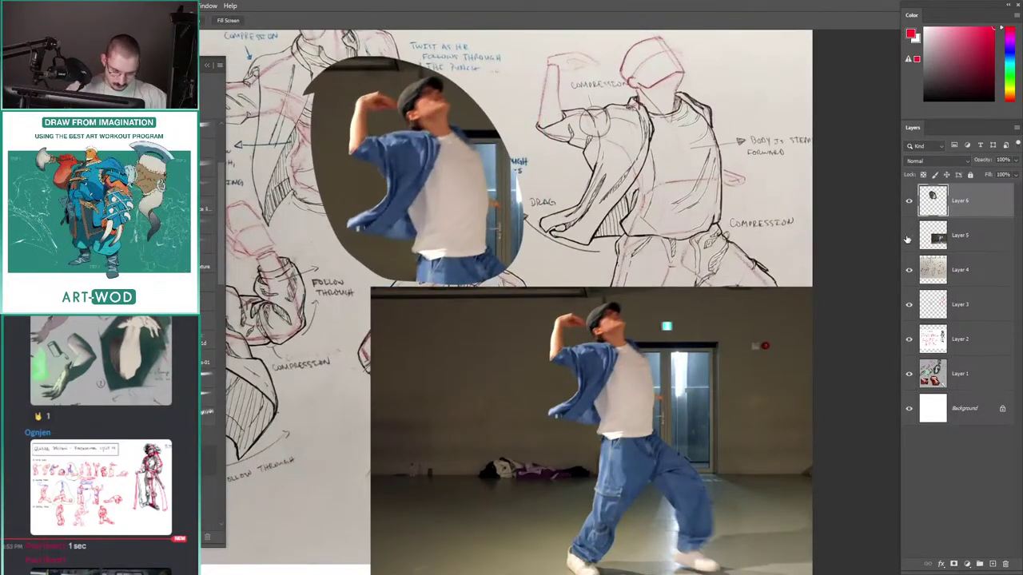
# Step: Hide the full dancer photo, move the cut-out layer beneath it and select the clothing sketch layer
pyautogui.click(908, 235)
pyautogui.scroll(3, 512, 189)
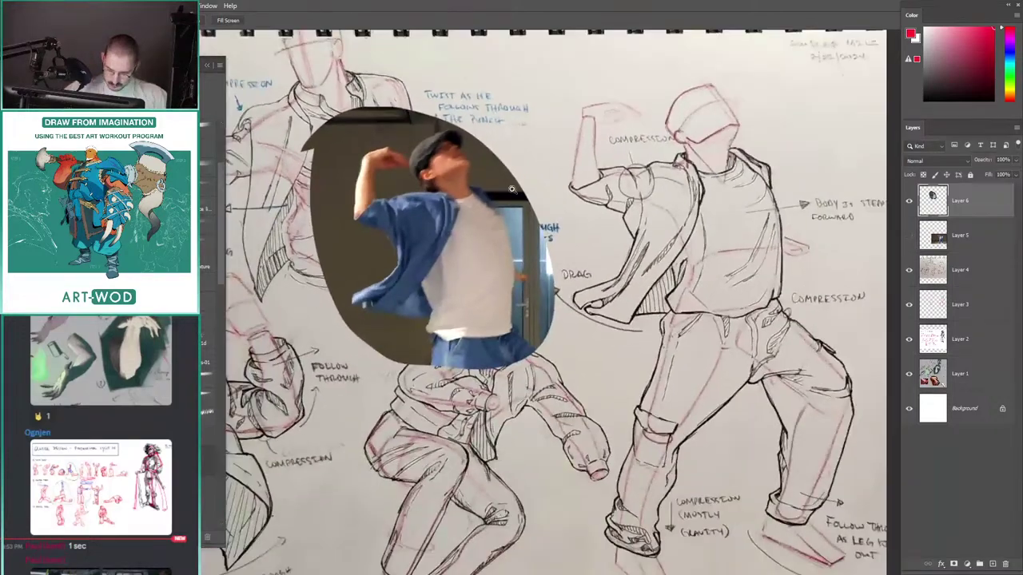
pyautogui.moveTo(931, 209); pyautogui.dragTo(929, 252)
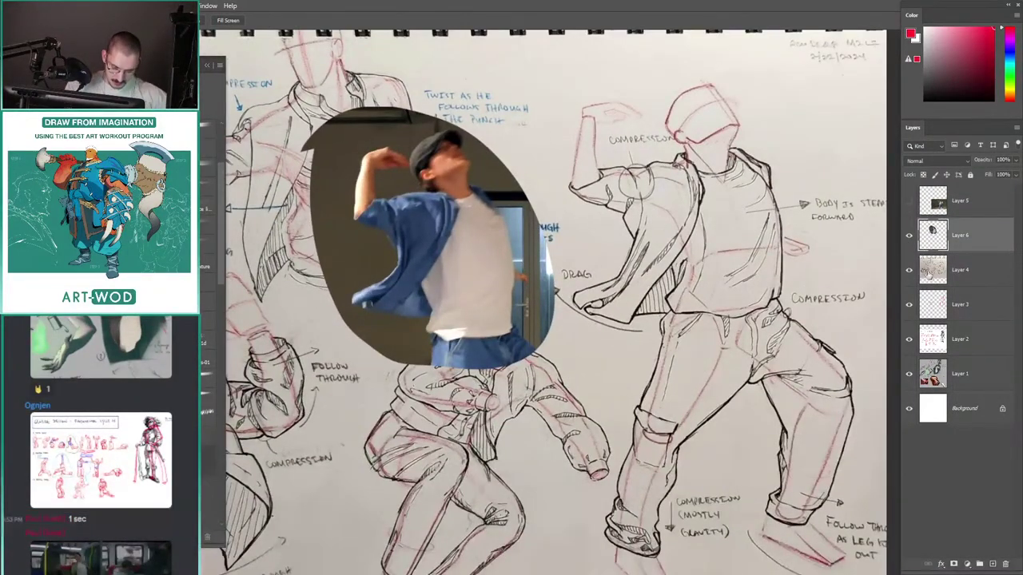
pyautogui.click(928, 276)
pyautogui.moveTo(694, 101)
pyautogui.mouseDown()
pyautogui.moveTo(744, 98)
pyautogui.moveTo(640, 113)
pyautogui.mouseUp()
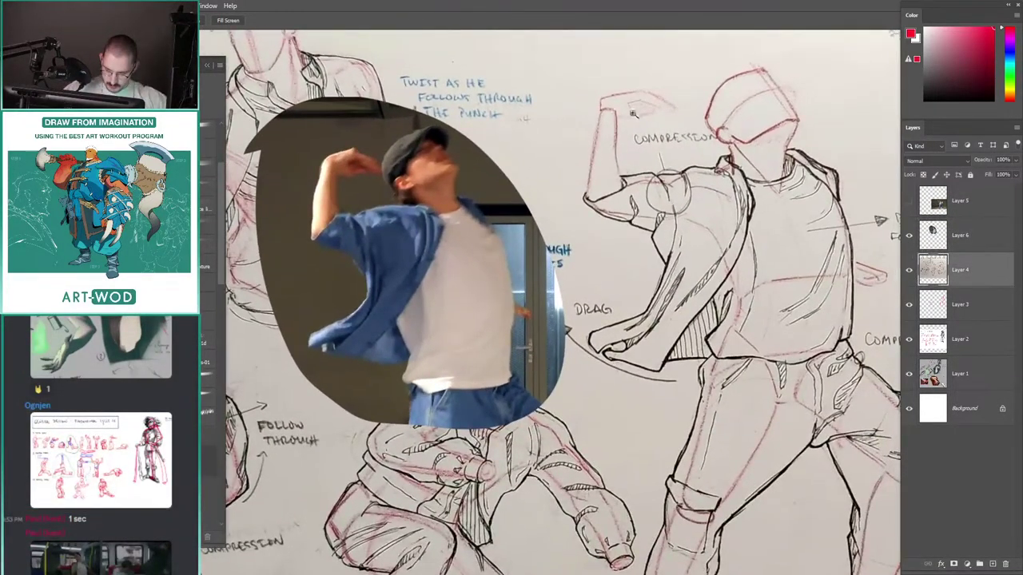
# Step: Select the dancer cut-out layer for brush drawing
pyautogui.press('b')
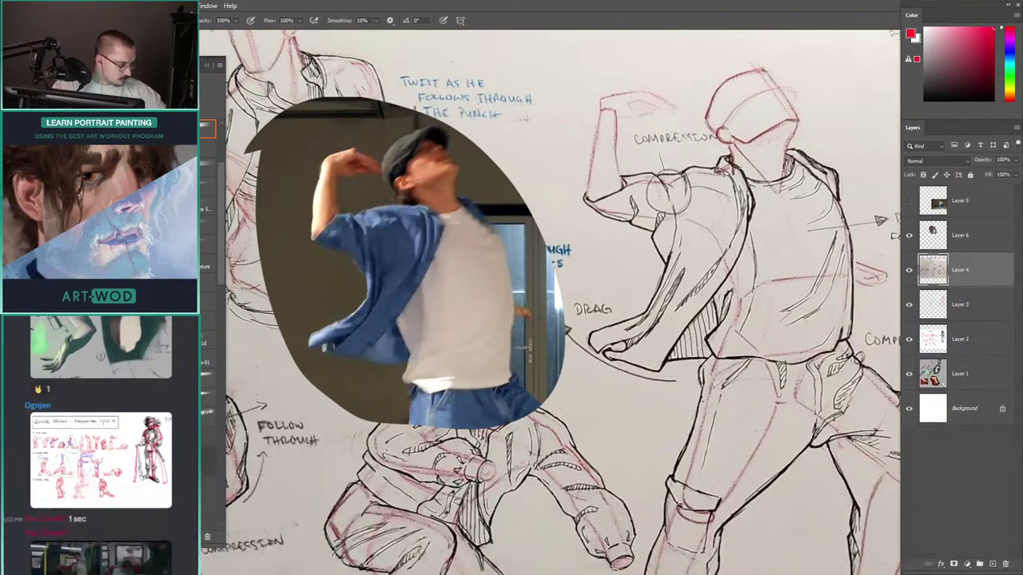
pyautogui.scroll(-1, 440, 160)
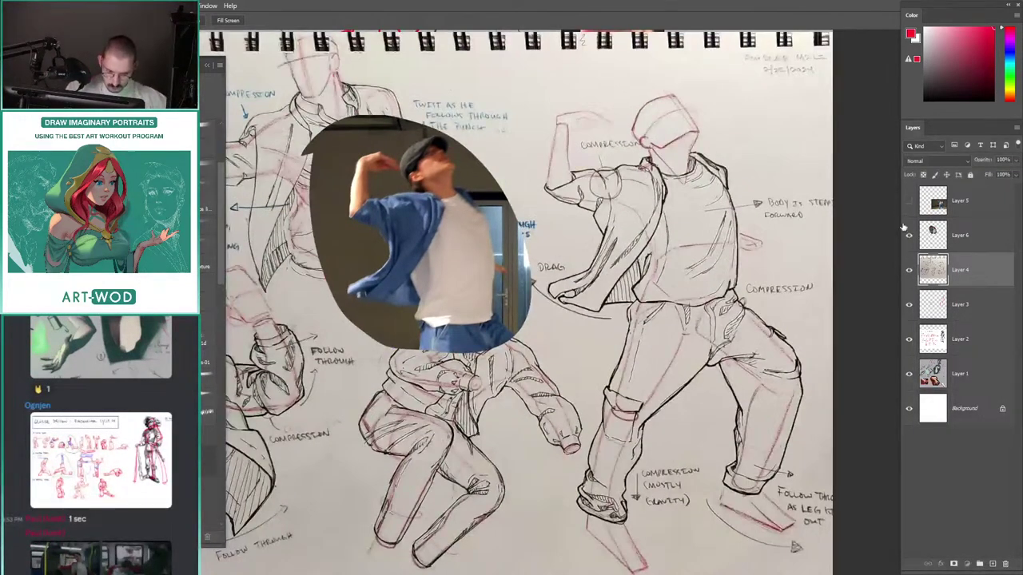
pyautogui.click(906, 233)
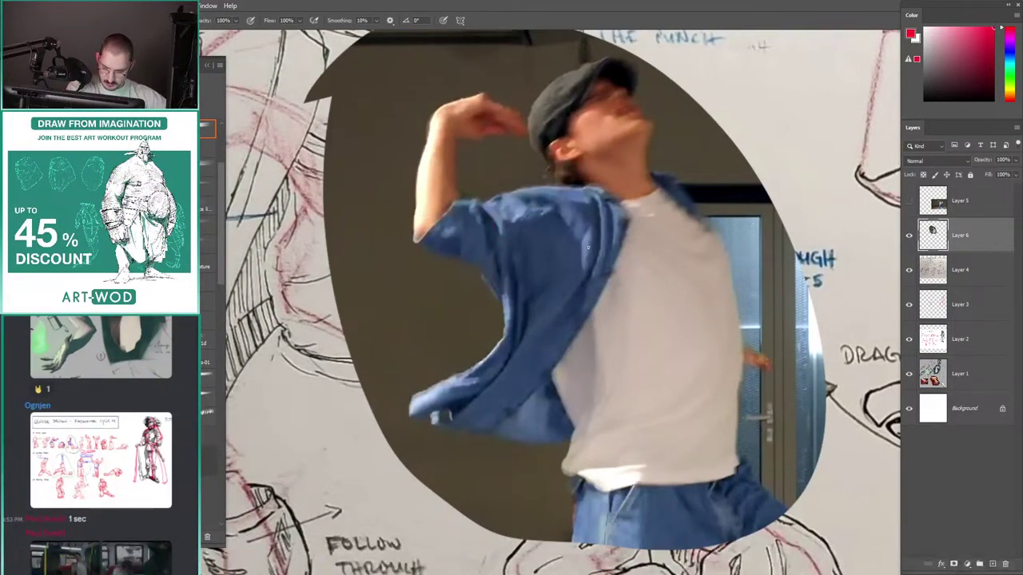
# Step: Try a red line along the back edge of the dancer's jacket below the raised sleeve
pyautogui.moveTo(503, 305); pyautogui.dragTo(501, 264)
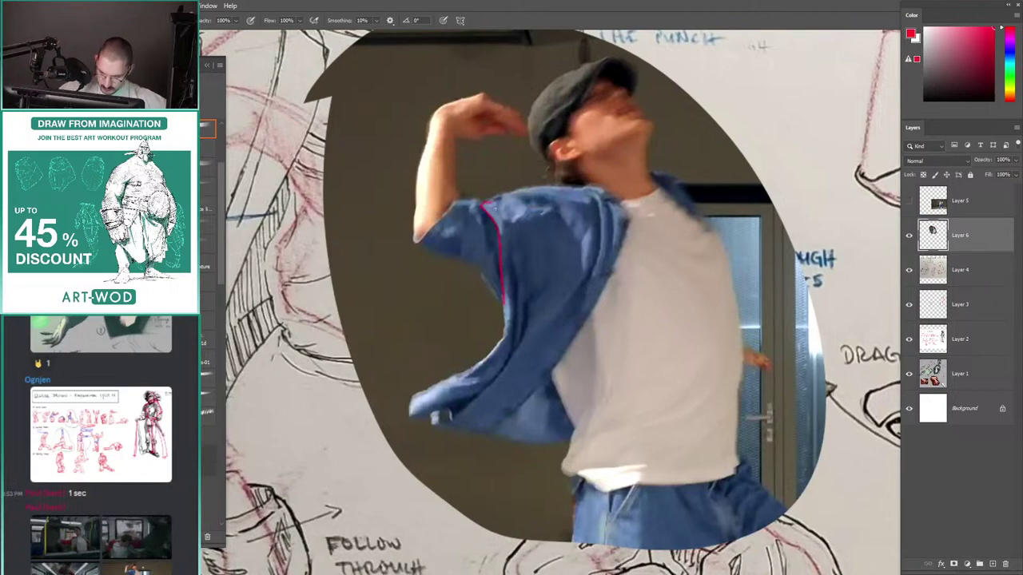
pyautogui.moveTo(482, 188); pyautogui.dragTo(448, 189)
pyautogui.hotkey('ctrl', 'z')
pyautogui.hotkey('ctrl', 'z')
pyautogui.moveTo(771, 279); pyautogui.dragTo(582, 278)
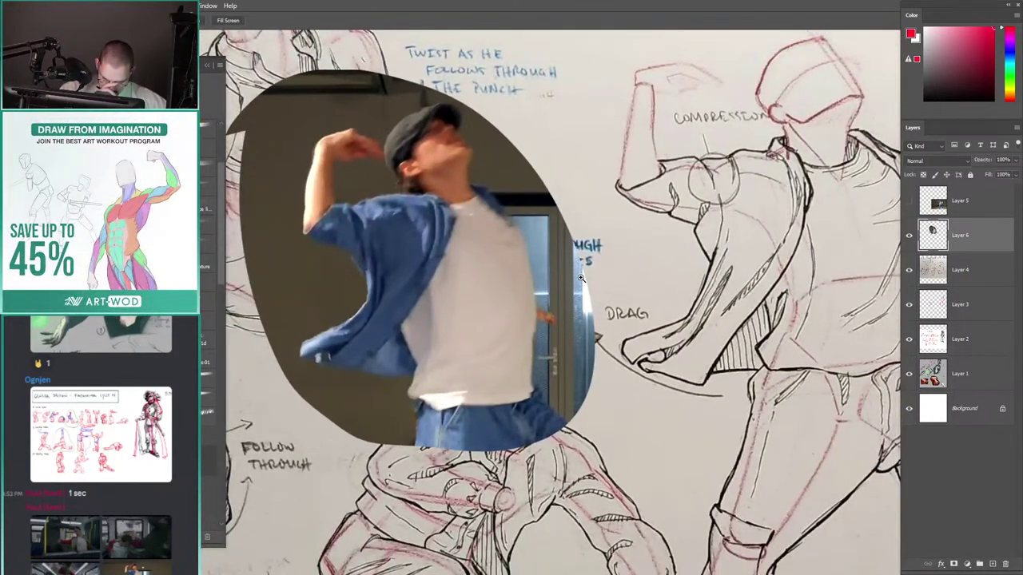
pyautogui.moveTo(564, 242)
pyautogui.mouseDown()
pyautogui.moveTo(495, 255)
pyautogui.moveTo(487, 271)
pyautogui.mouseUp()
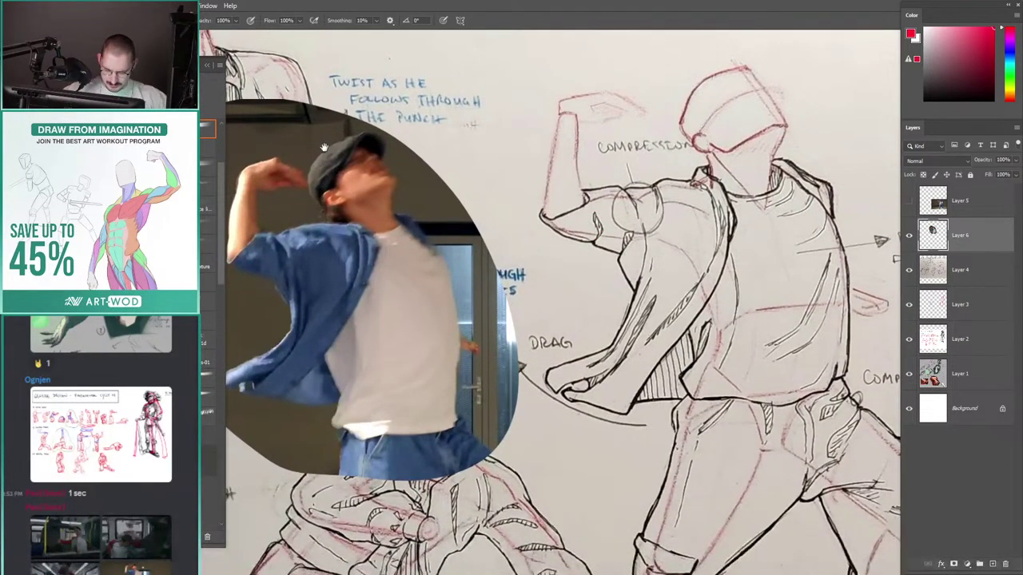
pyautogui.moveTo(324, 148); pyautogui.dragTo(361, 153)
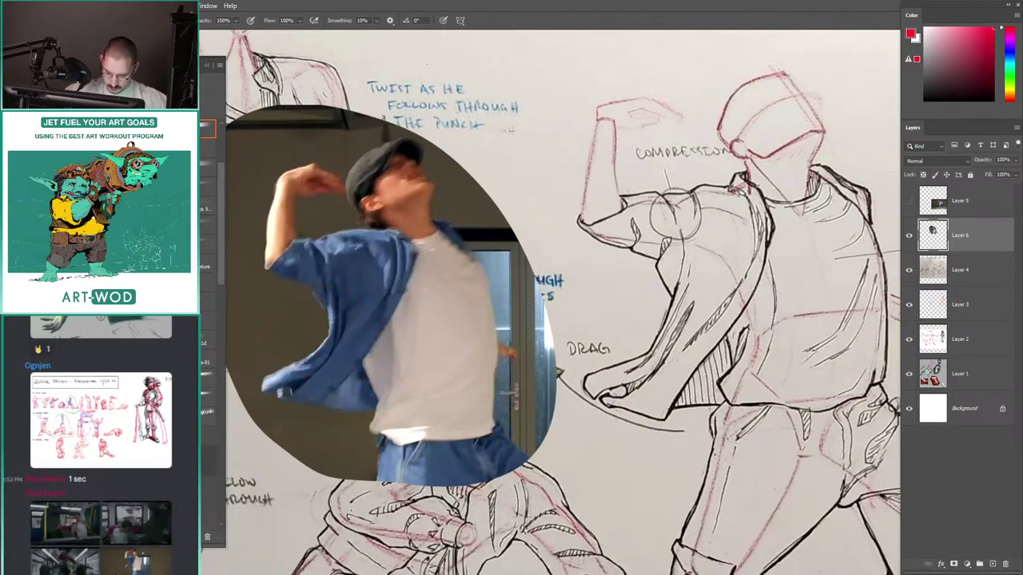
pyautogui.hotkey('ctrl', 'z')
# Step: Trace the dancer jacket's front edge and lower hem in red with an arrow at the corner, and the matching front edge on the stepping figure
pyautogui.moveTo(615, 409); pyautogui.dragTo(688, 380)
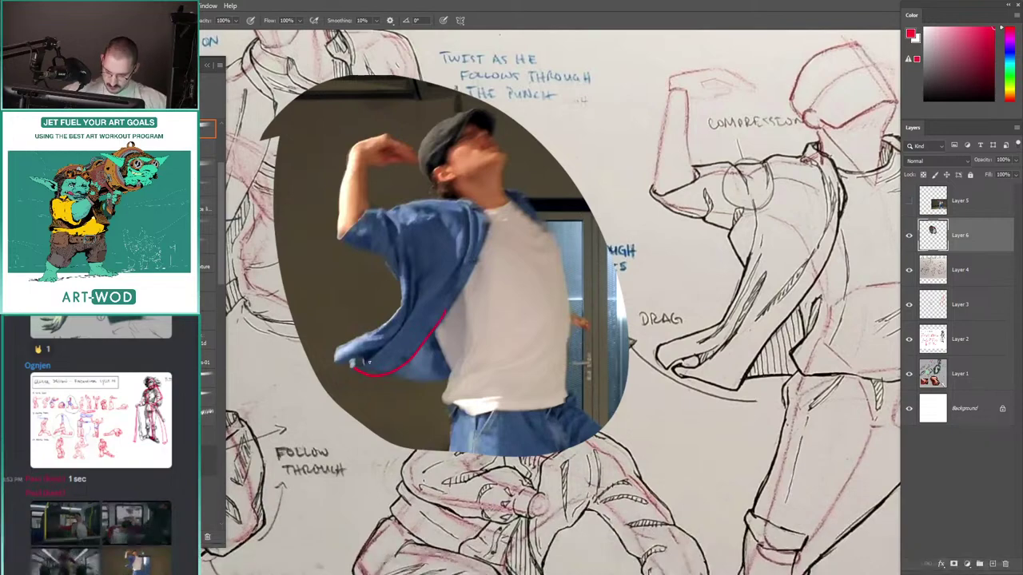
pyautogui.moveTo(391, 375); pyautogui.dragTo(433, 339)
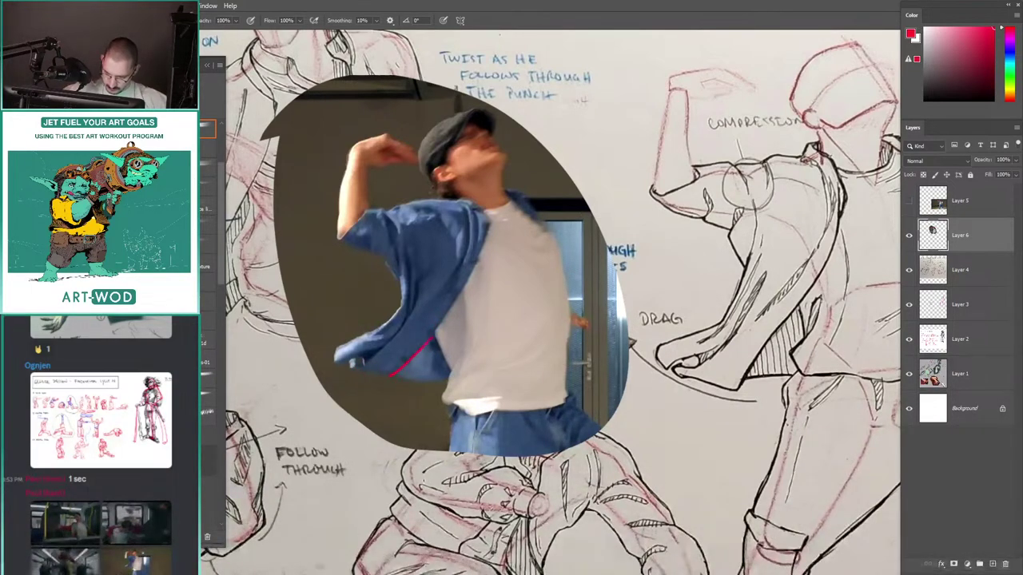
pyautogui.moveTo(385, 374); pyautogui.dragTo(345, 366)
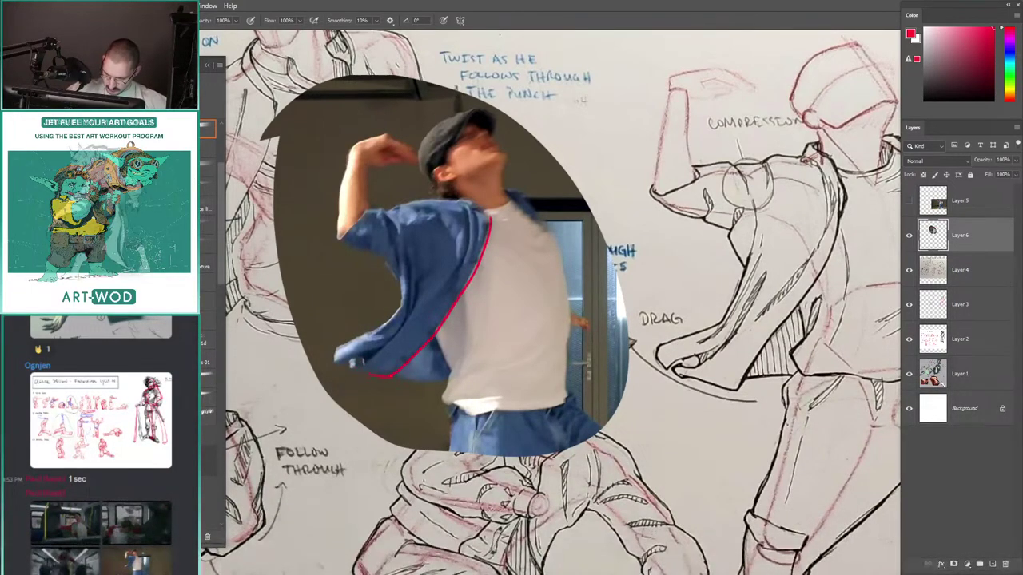
pyautogui.moveTo(370, 310); pyautogui.dragTo(317, 285)
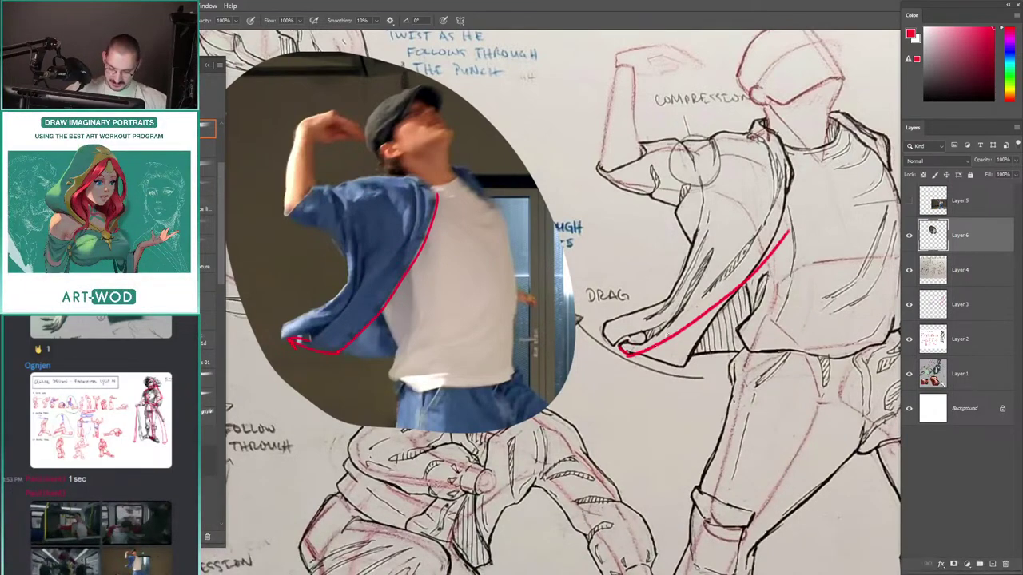
pyautogui.moveTo(370, 105); pyautogui.dragTo(363, 74)
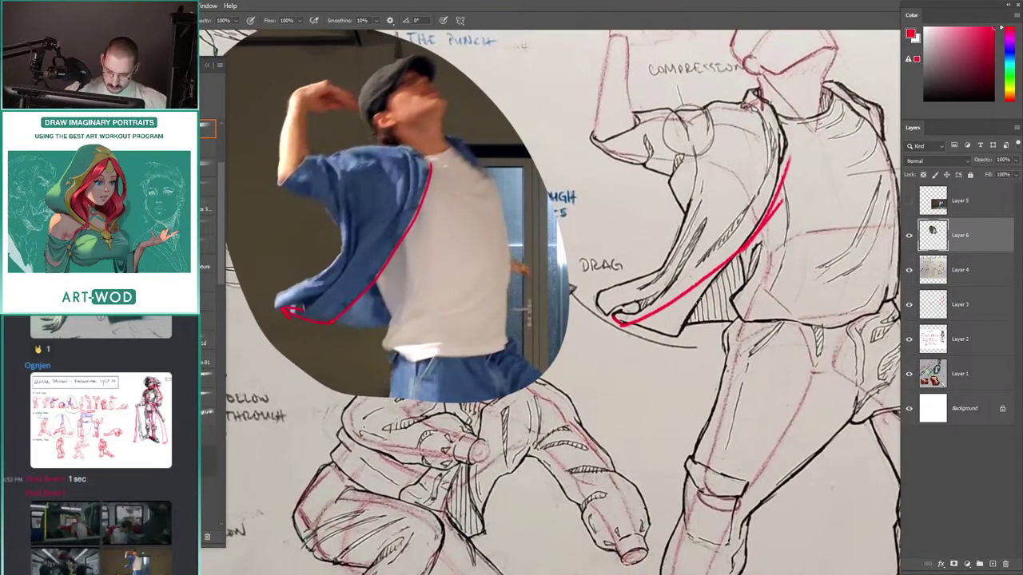
# Step: Continue the red hem line on the dancer's jacket past the front edge toward the white shirt
pyautogui.moveTo(685, 336)
pyautogui.mouseDown()
pyautogui.moveTo(610, 312)
pyautogui.moveTo(677, 334)
pyautogui.mouseUp()
pyautogui.hotkey('ctrl', 'z')
pyautogui.moveTo(620, 275); pyautogui.dragTo(590, 247)
pyautogui.moveTo(350, 155); pyautogui.dragTo(530, 181)
pyautogui.press('r')
pyautogui.moveTo(421, 146); pyautogui.dragTo(406, 170)
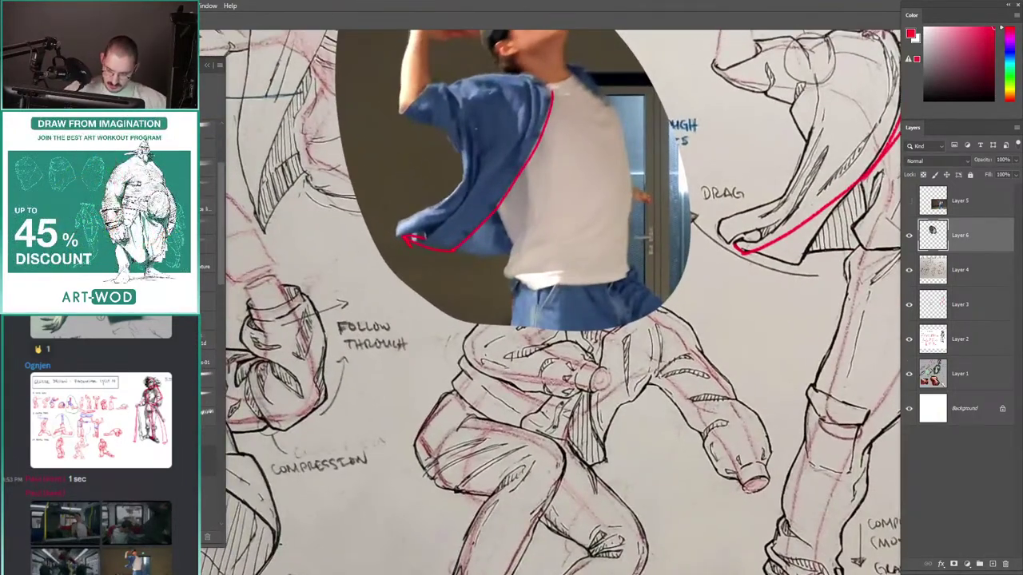
pyautogui.press('b')
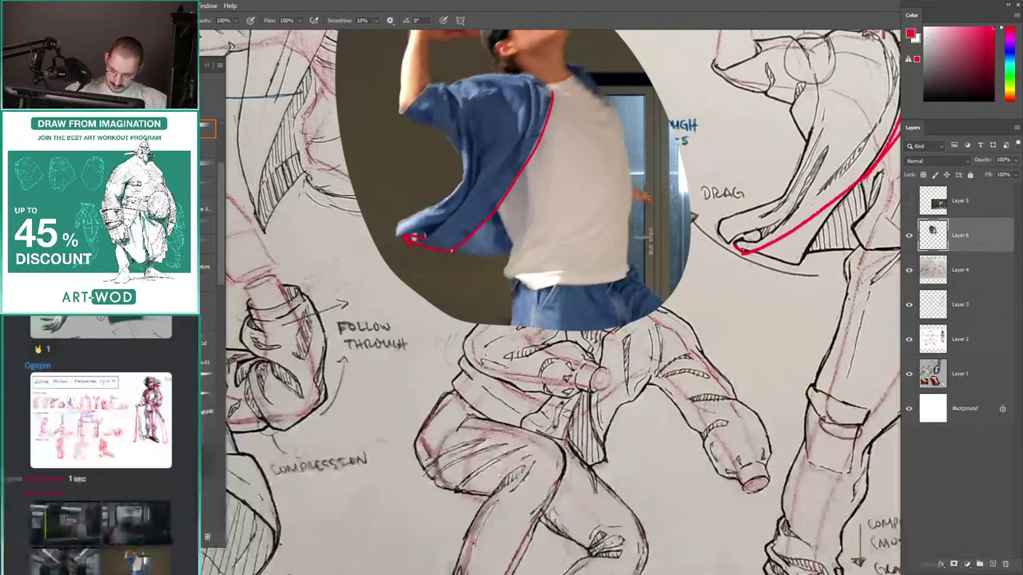
pyautogui.hotkey('ctrl', 'z')
pyautogui.press('r')
pyautogui.moveTo(416, 189); pyautogui.dragTo(478, 161)
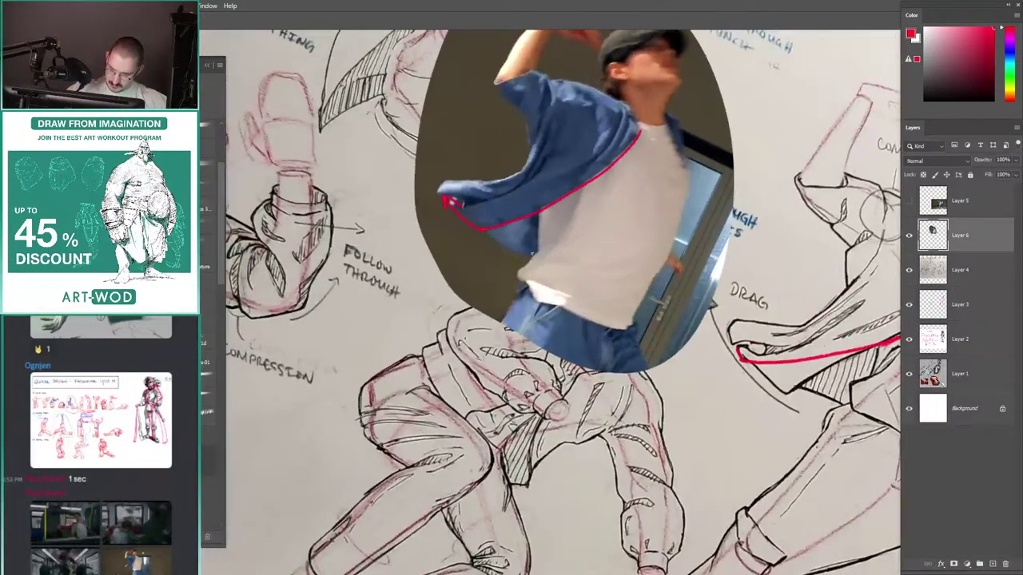
pyautogui.press('b')
pyautogui.moveTo(535, 257)
pyautogui.mouseDown()
pyautogui.moveTo(359, 155)
pyautogui.moveTo(491, 204)
pyautogui.moveTo(485, 222)
pyautogui.mouseUp()
pyautogui.hotkey('ctrl', 'z')
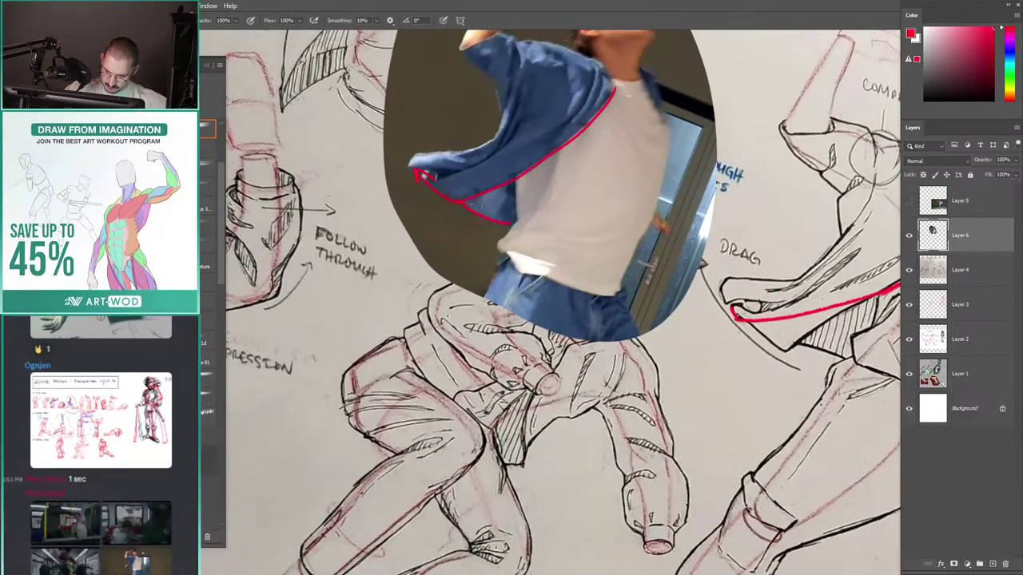
# Step: Draw the matching curved hem in red on the stepping figure's jacket and a small curl mark inside the dancer's hem
pyautogui.moveTo(783, 343)
pyautogui.mouseDown()
pyautogui.moveTo(679, 305)
pyautogui.moveTo(745, 328)
pyautogui.mouseUp()
pyautogui.moveTo(719, 320); pyautogui.dragTo(633, 244)
pyautogui.press('r')
pyautogui.moveTo(633, 245); pyautogui.dragTo(641, 289)
pyautogui.hotkey('ctrl', 'z')
pyautogui.hotkey('ctrl', 'z')
pyautogui.moveTo(586, 237); pyautogui.dragTo(642, 290)
pyautogui.moveTo(443, 189); pyautogui.dragTo(576, 325)
pyautogui.moveTo(514, 218)
pyautogui.mouseDown()
pyautogui.moveTo(482, 210)
pyautogui.moveTo(517, 214)
pyautogui.moveTo(479, 232)
pyautogui.moveTo(482, 186)
pyautogui.mouseUp()
pyautogui.press('r')
pyautogui.hotkey('ctrl', 'z')
pyautogui.press('r')
pyautogui.moveTo(480, 143)
pyautogui.mouseDown()
pyautogui.moveTo(397, 174)
pyautogui.moveTo(378, 194)
pyautogui.mouseUp()
pyautogui.moveTo(804, 202)
pyautogui.mouseDown()
pyautogui.moveTo(628, 274)
pyautogui.moveTo(786, 263)
pyautogui.mouseUp()
# Step: Draw the stepping figure's jacket collar as a bright red band from the neck down the front edge, with fold marks inside
pyautogui.press('d')
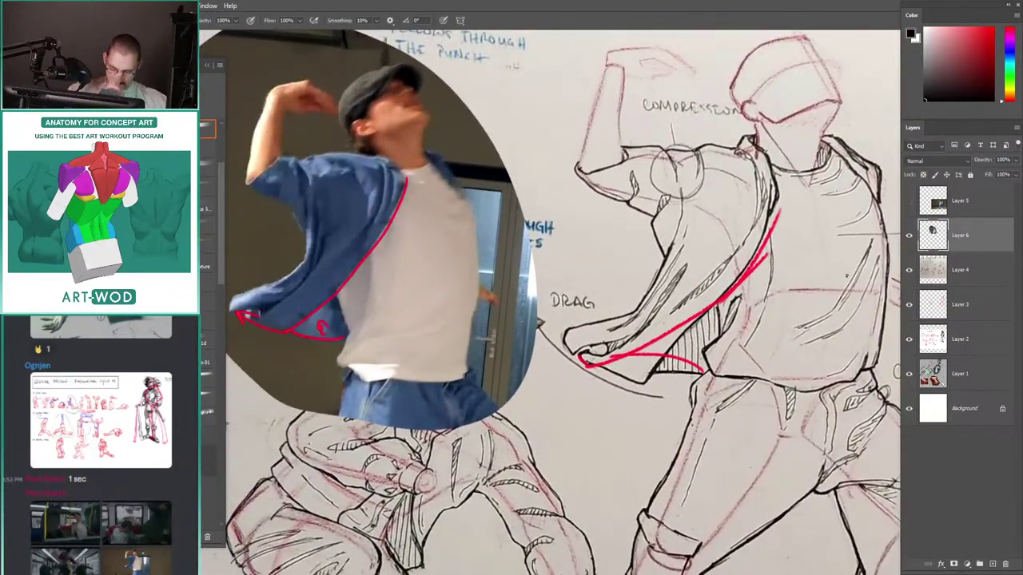
pyautogui.moveTo(382, 160); pyautogui.dragTo(357, 249)
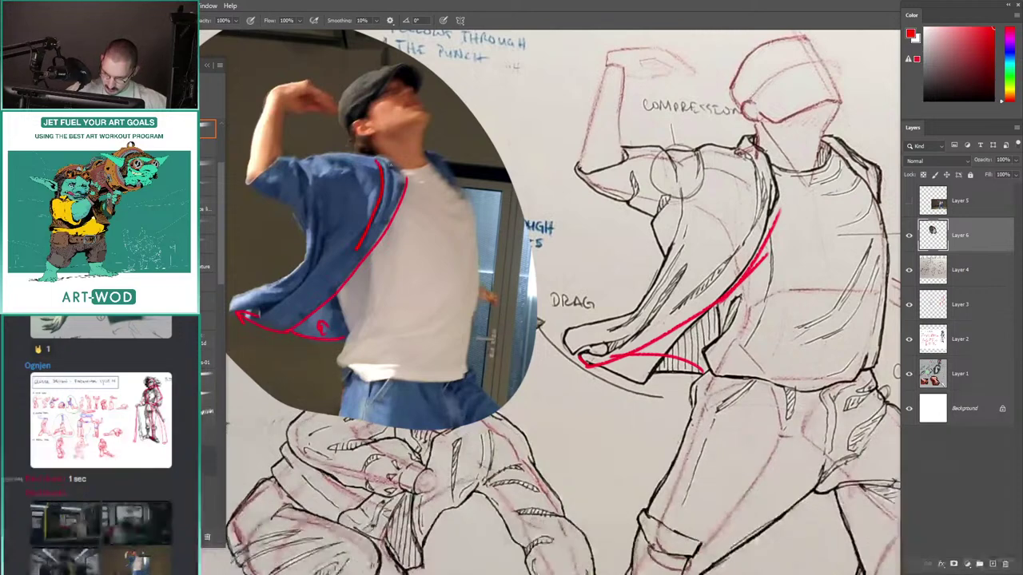
pyautogui.moveTo(743, 242); pyautogui.dragTo(764, 178)
pyautogui.hotkey('ctrl', 'z')
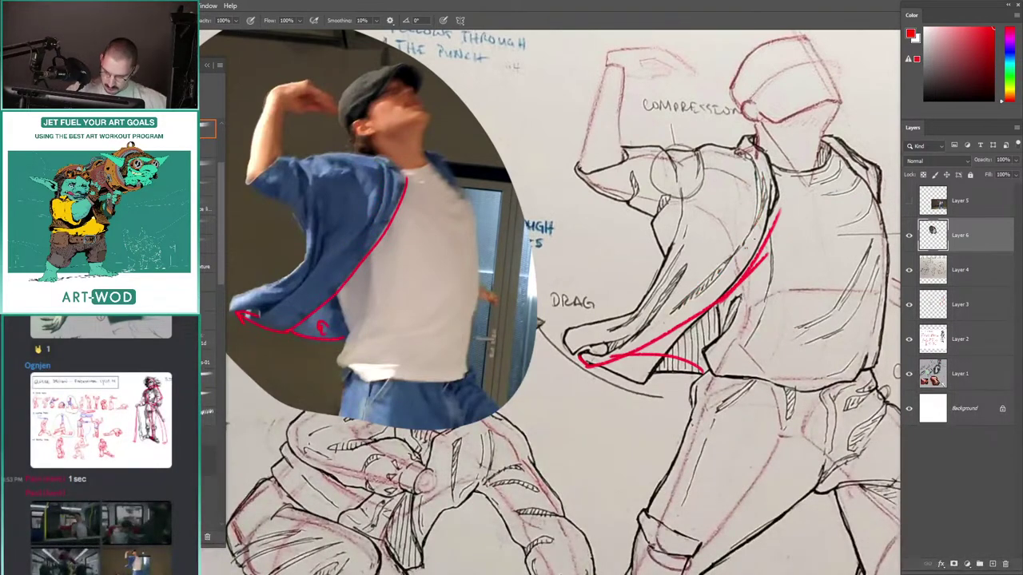
pyautogui.moveTo(743, 230)
pyautogui.mouseDown()
pyautogui.moveTo(703, 280)
pyautogui.moveTo(764, 168)
pyautogui.moveTo(769, 216)
pyautogui.mouseUp()
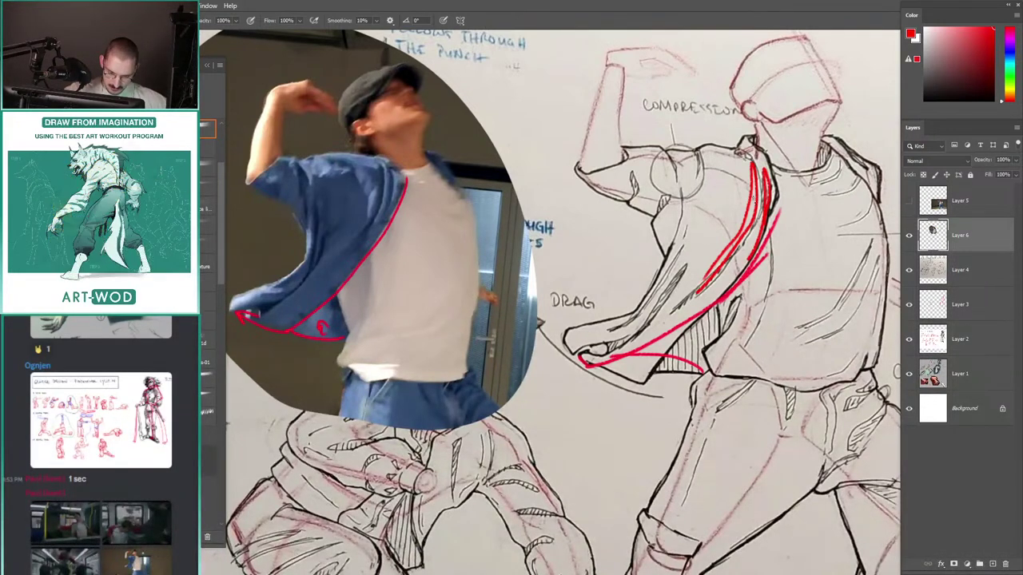
pyautogui.press('e')
pyautogui.press('b')
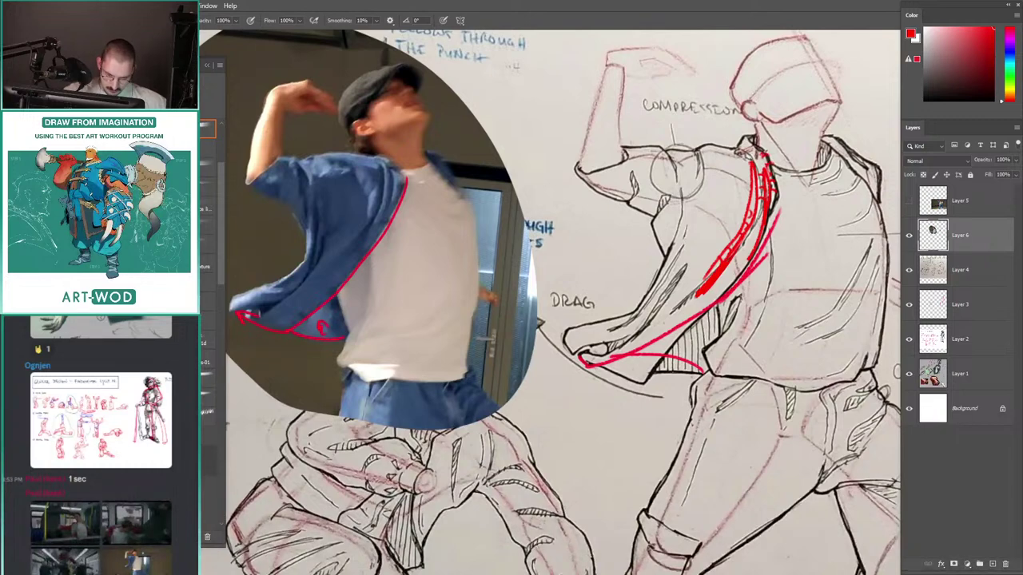
pyautogui.moveTo(746, 158); pyautogui.dragTo(735, 147)
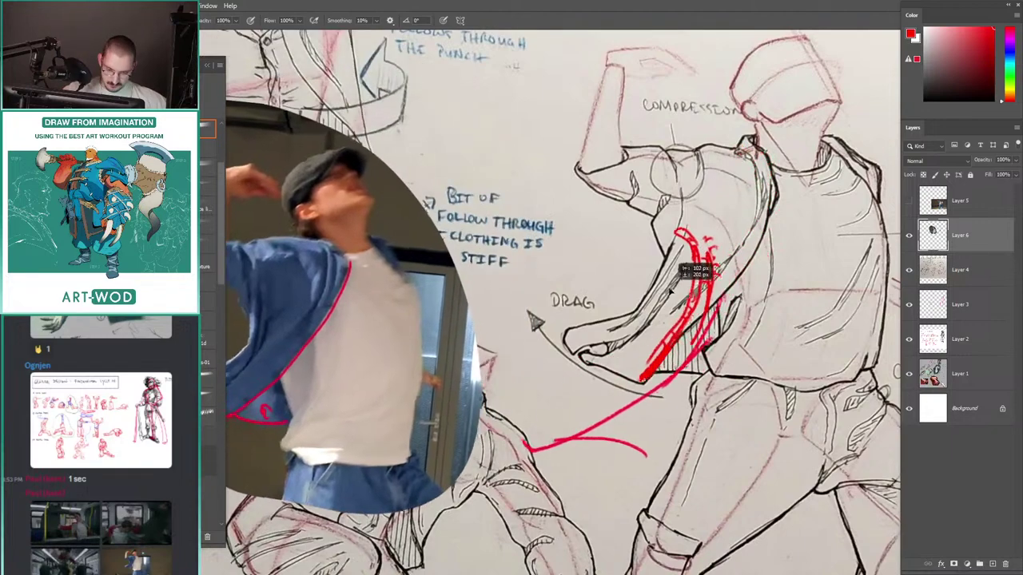
# Step: Try a red fold stroke from the stepping figure's collar down across the jacket
pyautogui.press('l')
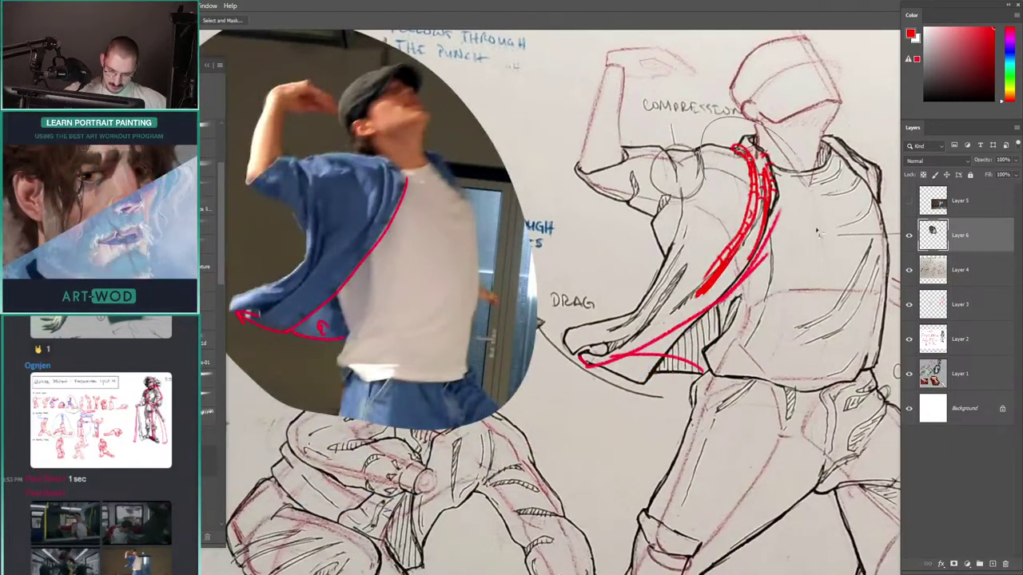
pyautogui.press('b')
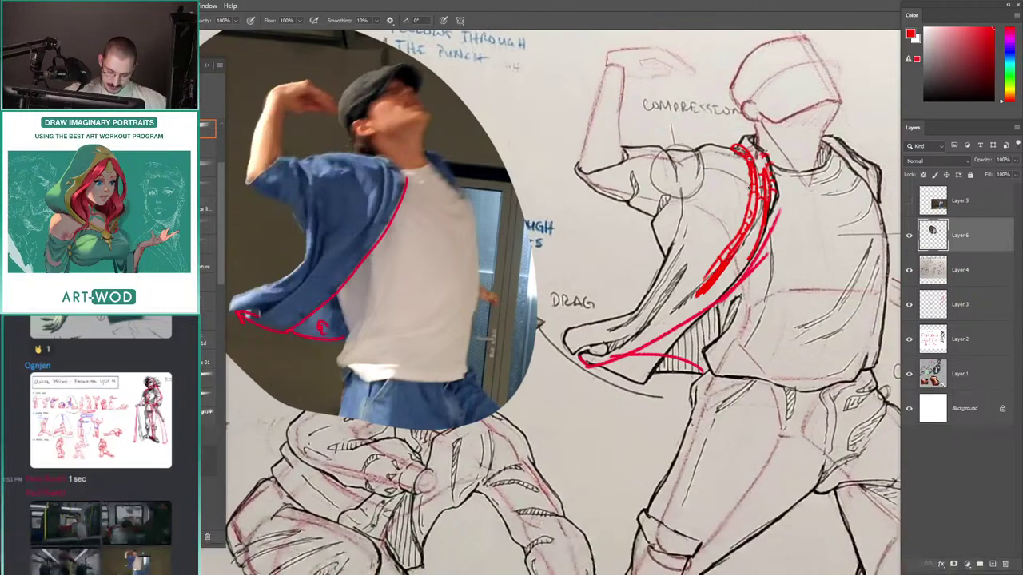
pyautogui.moveTo(616, 240); pyautogui.dragTo(512, 208)
pyautogui.scroll(-1, 550, 227)
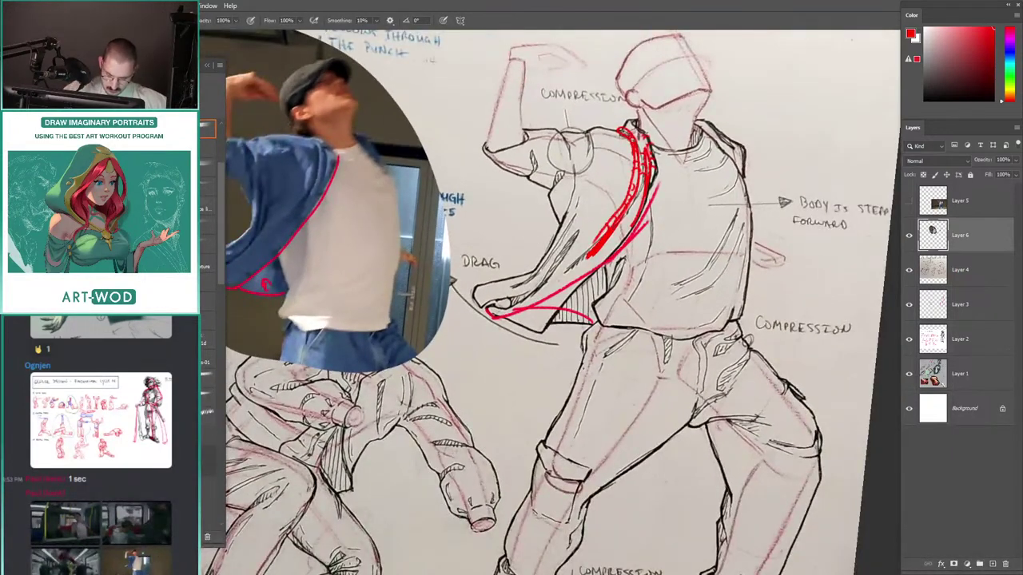
pyautogui.moveTo(573, 324)
pyautogui.mouseDown()
pyautogui.moveTo(741, 399)
pyautogui.moveTo(643, 393)
pyautogui.mouseUp()
pyautogui.hotkey('ctrl', 'z')
pyautogui.moveTo(630, 276)
pyautogui.mouseDown()
pyautogui.moveTo(610, 287)
pyautogui.moveTo(626, 280)
pyautogui.mouseUp()
pyautogui.moveTo(507, 207); pyautogui.dragTo(551, 234)
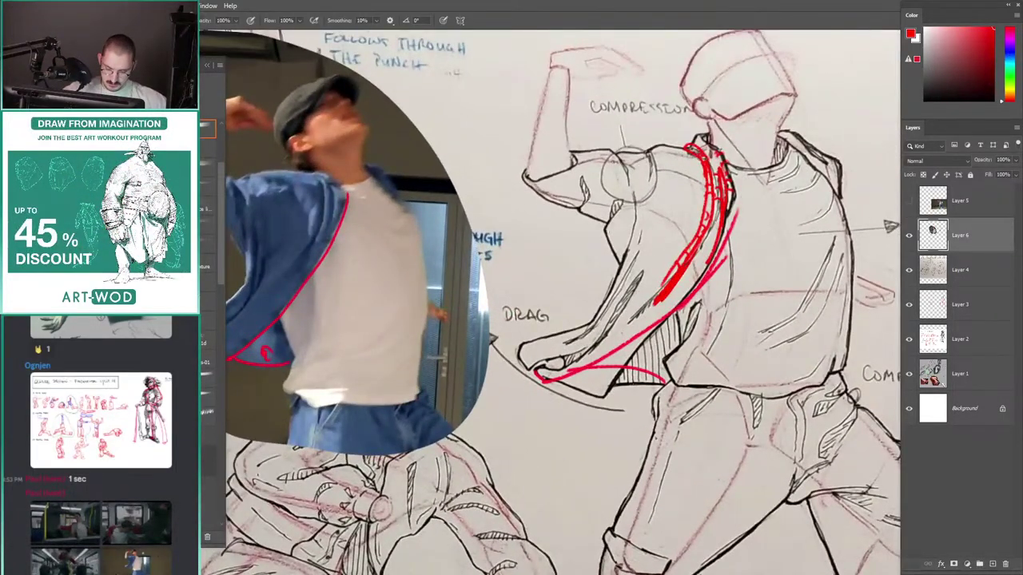
pyautogui.moveTo(611, 264); pyautogui.dragTo(633, 296)
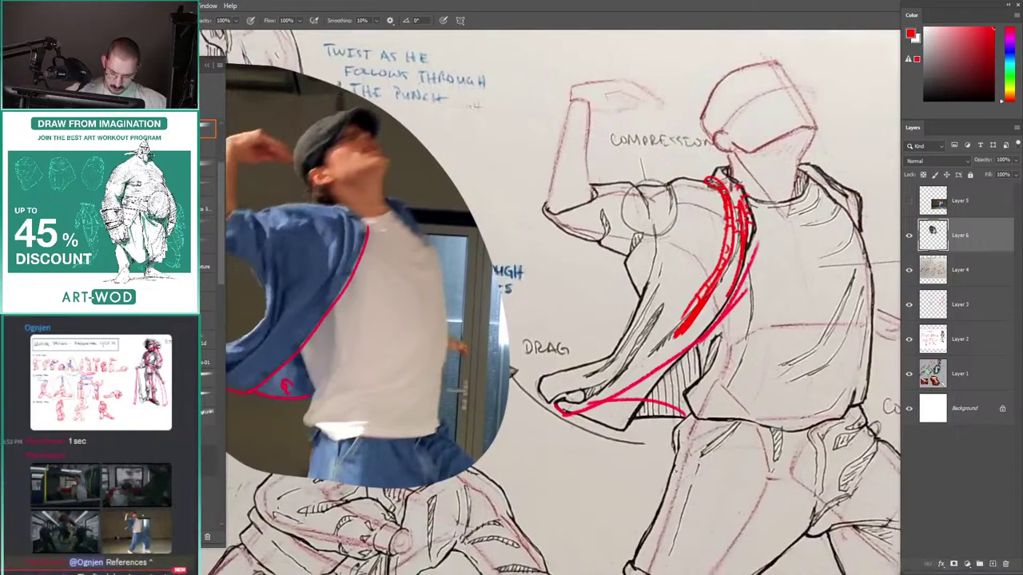
pyautogui.moveTo(733, 192); pyautogui.dragTo(654, 352)
pyautogui.hotkey('ctrl', 'z')
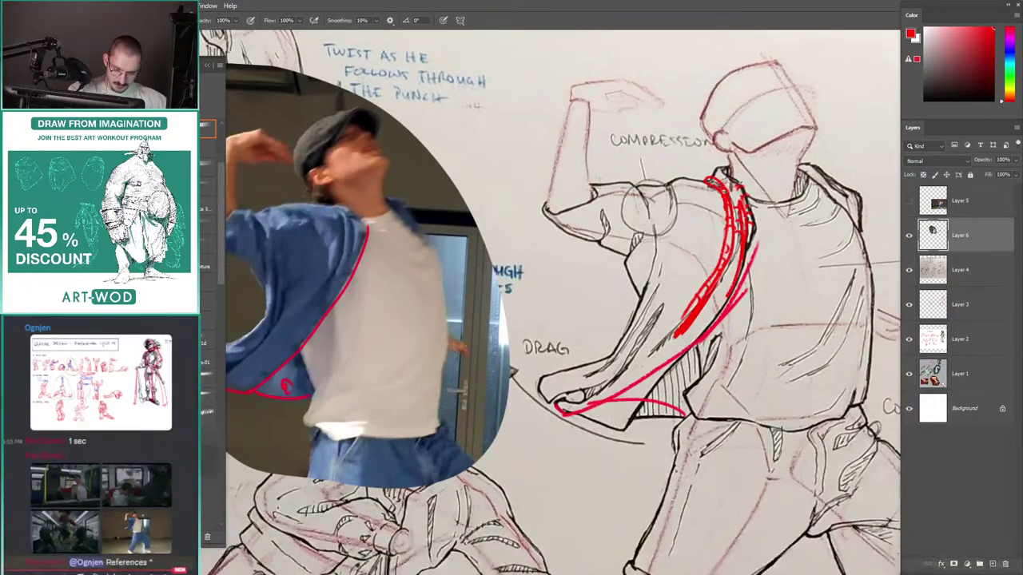
# Step: Try a red fold line up the dancer's jacket from the lower hem on the cut-out layer
pyautogui.moveTo(592, 308); pyautogui.dragTo(770, 263)
pyautogui.moveTo(384, 267); pyautogui.dragTo(429, 267)
pyautogui.moveTo(406, 374)
pyautogui.mouseDown()
pyautogui.moveTo(592, 182)
pyautogui.moveTo(449, 337)
pyautogui.moveTo(475, 314)
pyautogui.mouseUp()
pyautogui.hotkey('ctrl', 'z')
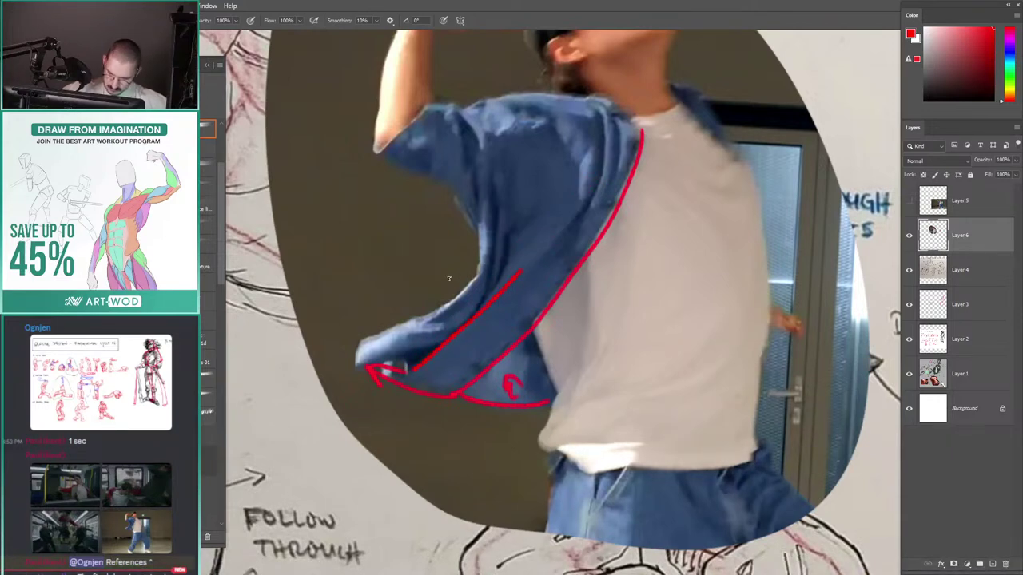
pyautogui.hotkey('ctrl', 'z')
pyautogui.scroll(2, 448, 278)
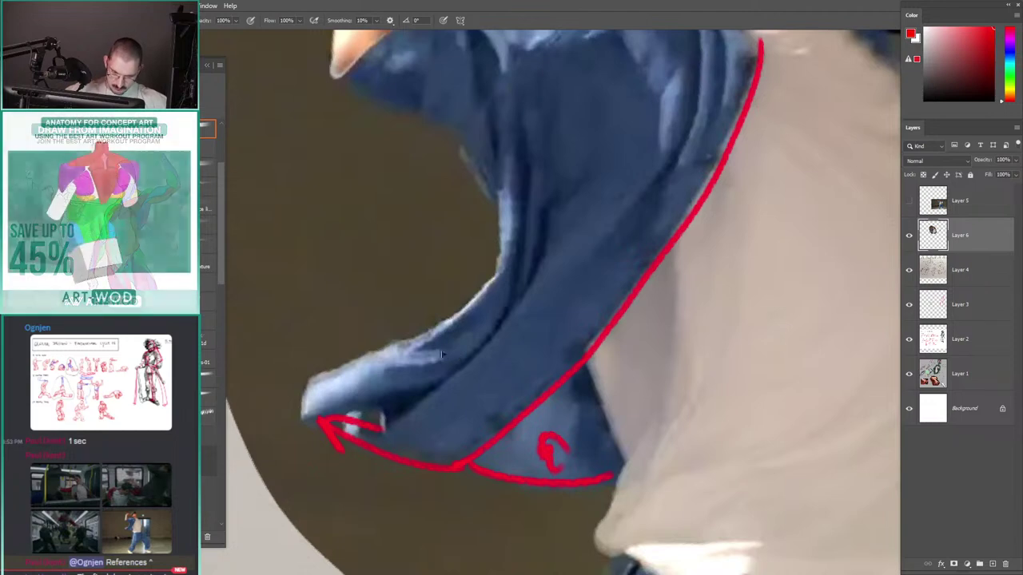
# Step: Add a new layer and trace two long red fold lines up the dancer's jacket from the hem, erasing their upper ends
pyautogui.hotkey('ctrl', 'shift', 'alt', 'n')
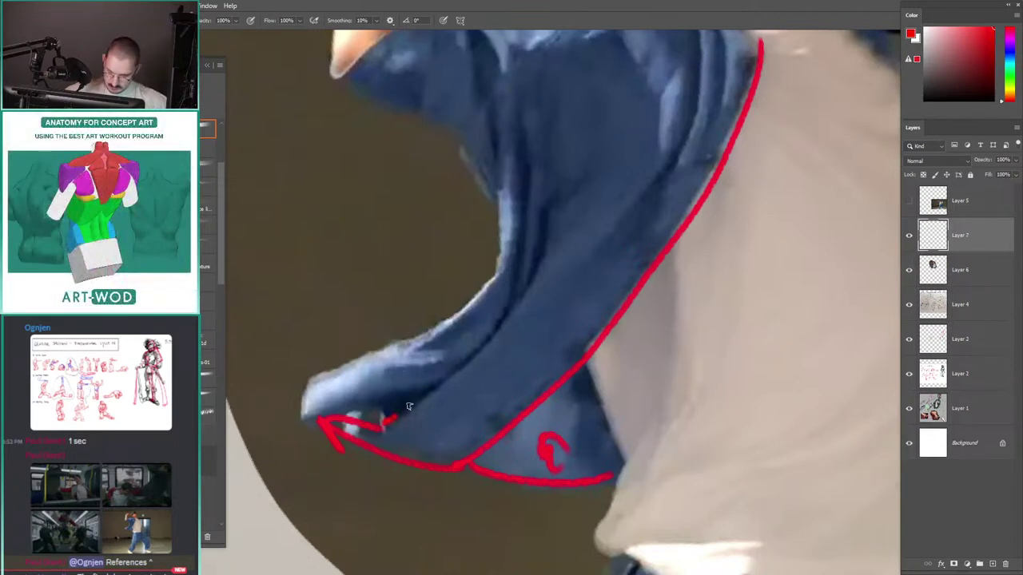
pyautogui.moveTo(384, 424); pyautogui.dragTo(529, 291)
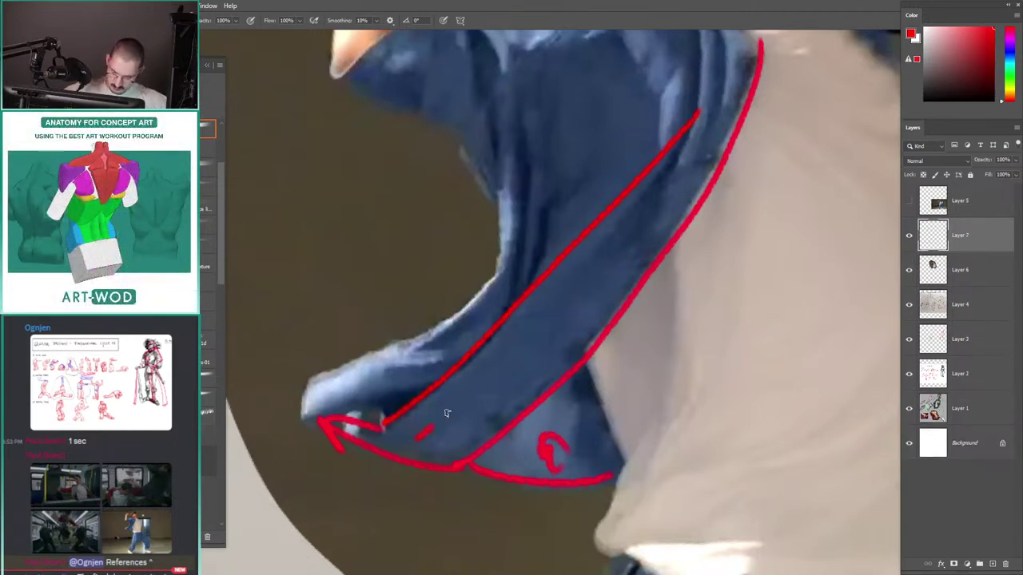
pyautogui.moveTo(596, 263)
pyautogui.mouseDown()
pyautogui.moveTo(685, 141)
pyautogui.moveTo(664, 284)
pyautogui.mouseUp()
pyautogui.press('e')
pyautogui.moveTo(681, 246); pyautogui.dragTo(651, 284)
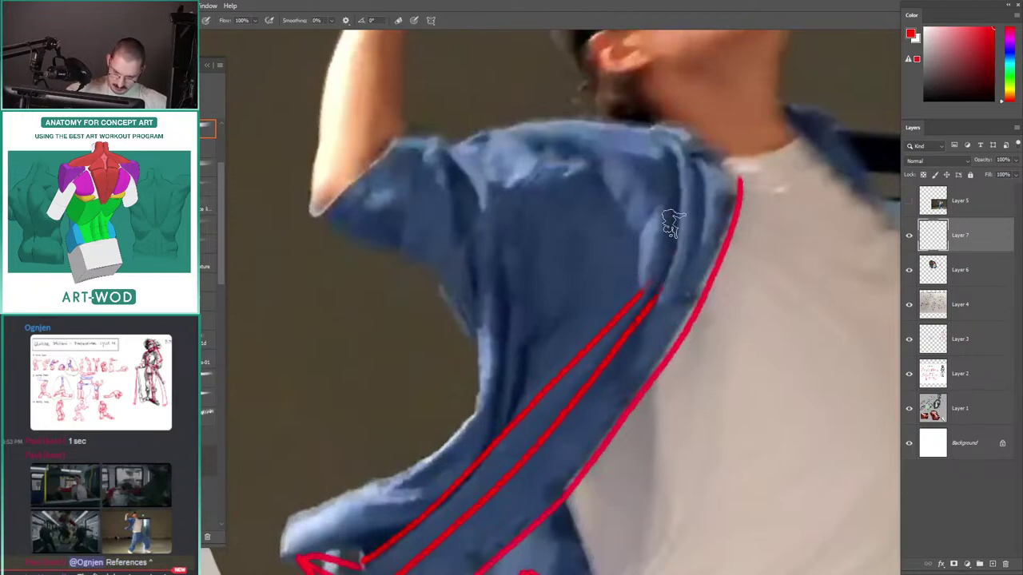
# Step: Curve the red fold lines up to the dancer's collar and circle the shoulder and upper jacket area
pyautogui.press('b')
pyautogui.moveTo(672, 229)
pyautogui.mouseDown()
pyautogui.moveTo(648, 307)
pyautogui.moveTo(713, 161)
pyautogui.mouseUp()
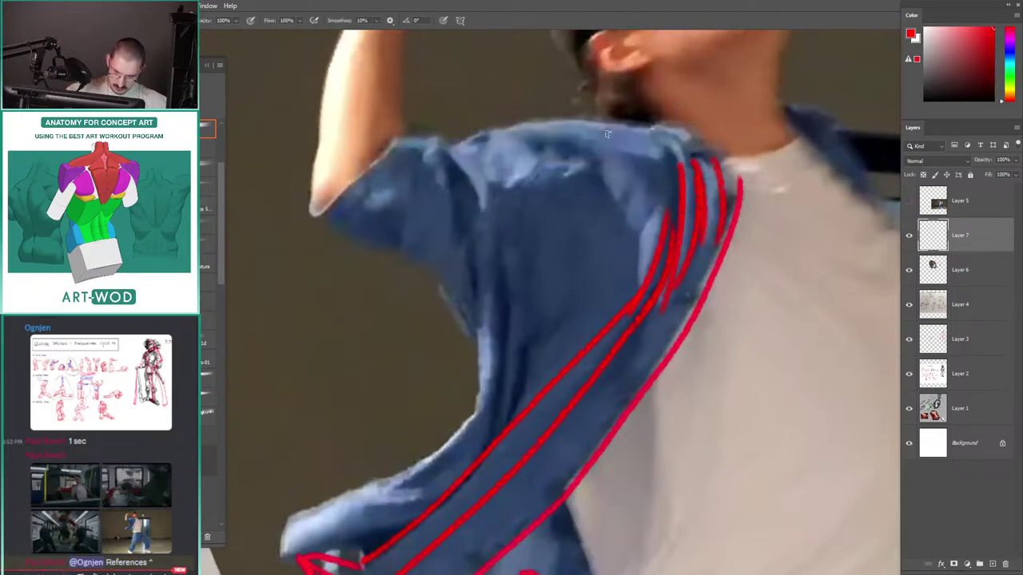
pyautogui.scroll(-5, 629, 157)
pyautogui.moveTo(495, 288); pyautogui.dragTo(604, 270)
pyautogui.moveTo(529, 311); pyautogui.dragTo(585, 299)
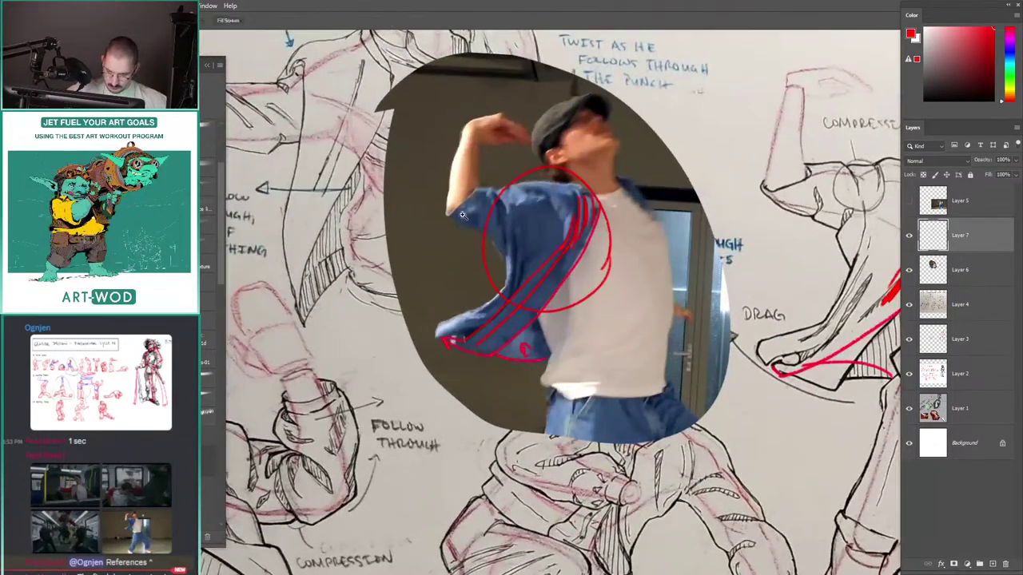
# Step: Undo the red circle around the dancer's shoulder and return to the stepping figure's jacket
pyautogui.scroll(4, 467, 215)
pyautogui.hotkey('ctrl', 'z')
pyautogui.moveTo(666, 326); pyautogui.dragTo(628, 346)
pyautogui.moveTo(583, 255)
pyautogui.mouseDown()
pyautogui.moveTo(513, 251)
pyautogui.moveTo(452, 269)
pyautogui.moveTo(541, 251)
pyautogui.mouseUp()
pyautogui.moveTo(653, 247)
pyautogui.mouseDown()
pyautogui.moveTo(576, 258)
pyautogui.moveTo(615, 232)
pyautogui.mouseUp()
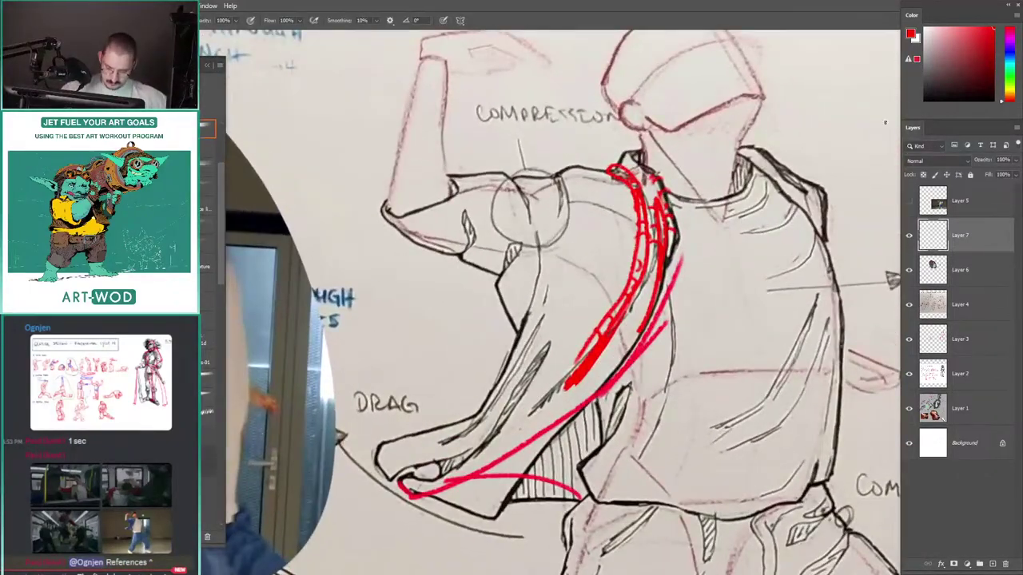
# Step: Try a short blue stroke between the red fold lines beside the stepping figure's collar
pyautogui.click(1009, 50)
pyautogui.moveTo(641, 264); pyautogui.dragTo(646, 207)
pyautogui.hotkey('ctrl', 'z')
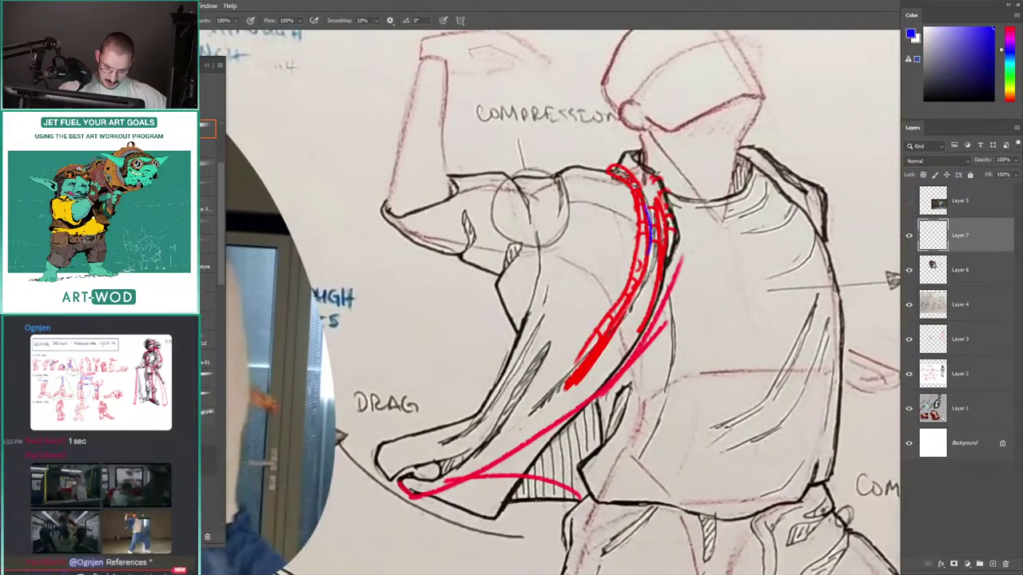
# Step: Compare the dancer's jacket with and without the Layer 7 fold lines
pyautogui.moveTo(587, 233); pyautogui.dragTo(540, 237)
pyautogui.moveTo(293, 173); pyautogui.dragTo(557, 128)
pyautogui.moveTo(469, 233); pyautogui.dragTo(463, 254)
pyautogui.scroll(-2, 553, 244)
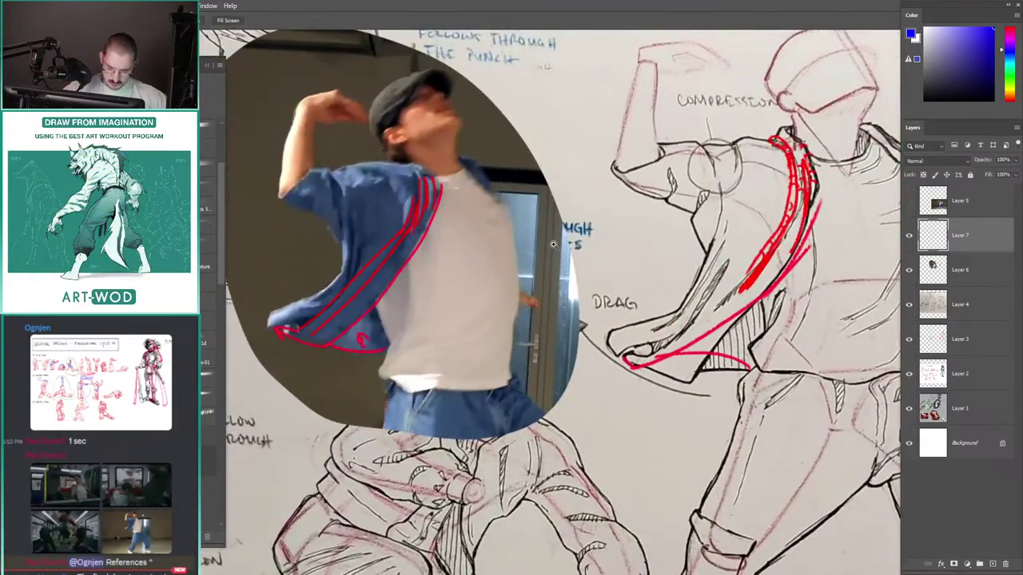
pyautogui.click(908, 236)
pyautogui.click(909, 236)
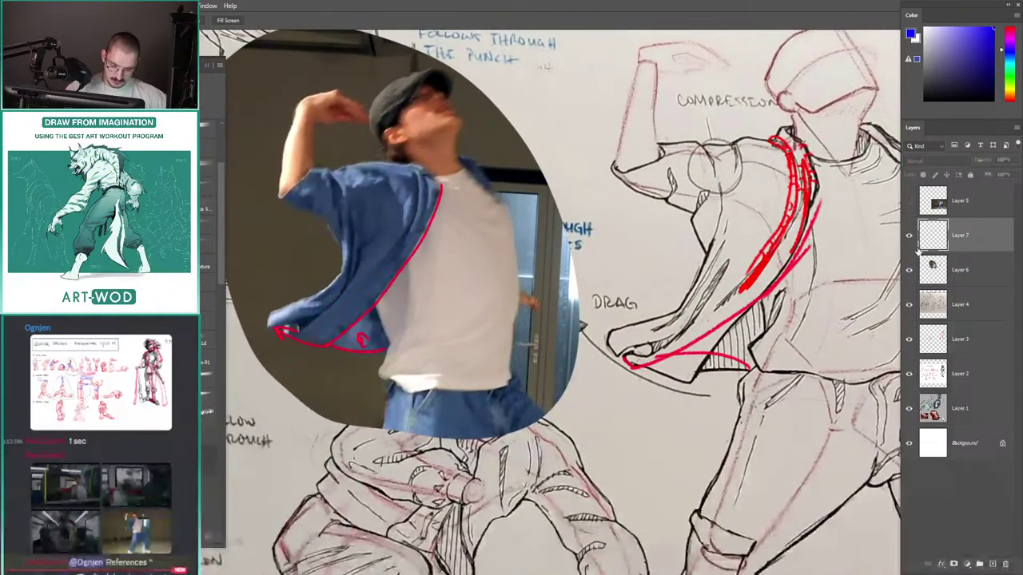
# Step: Try a blue fold line between the two long red lines on the dancer's jacket
pyautogui.scroll(3, 432, 182)
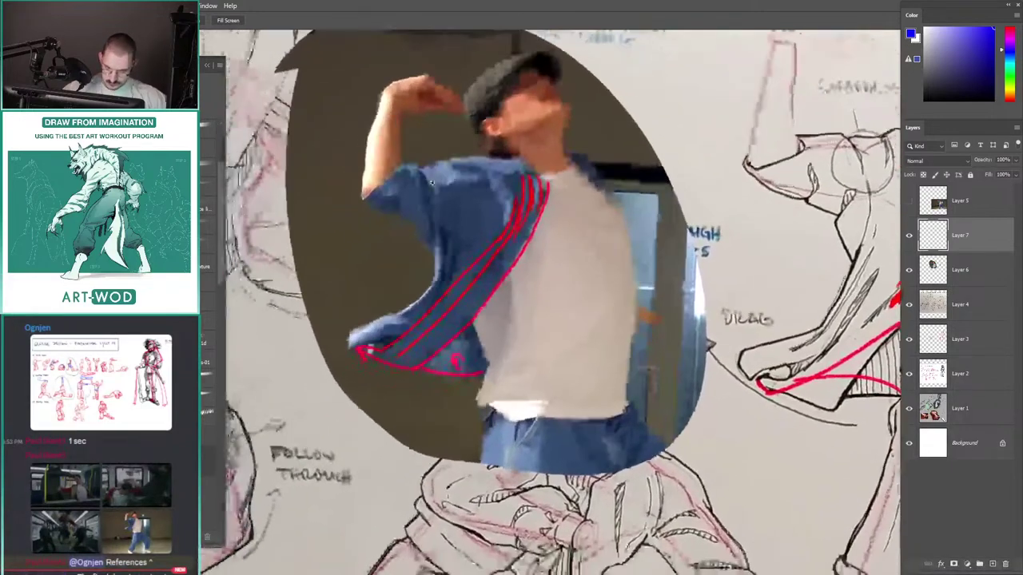
pyautogui.moveTo(537, 187); pyautogui.dragTo(395, 351)
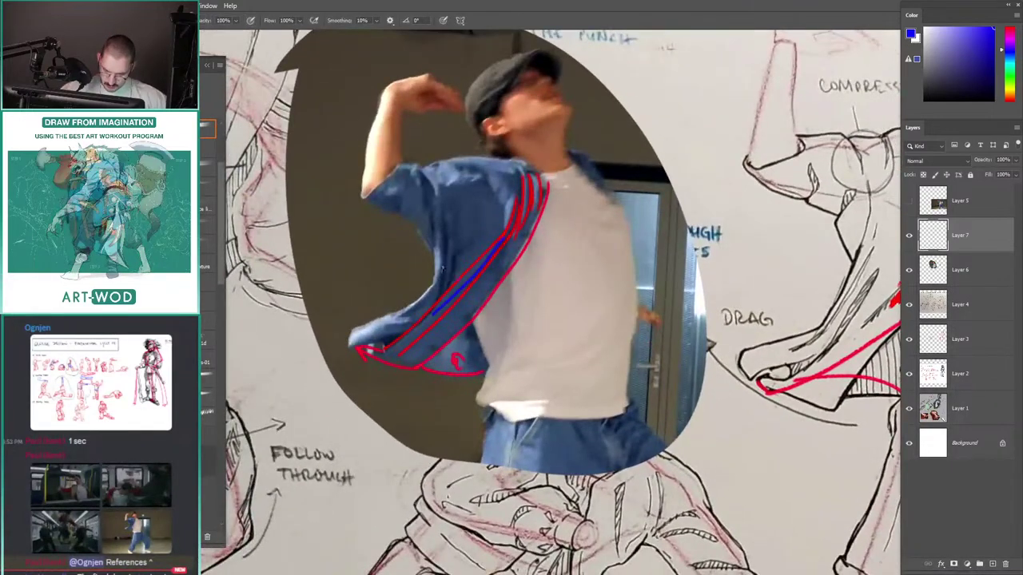
pyautogui.hotkey('ctrl', 'z')
# Step: Switch the brush colour back to red and sketch fold strokes up the trailing side of the stepping figure's jacket
pyautogui.moveTo(1008, 50); pyautogui.dragTo(1008, 27)
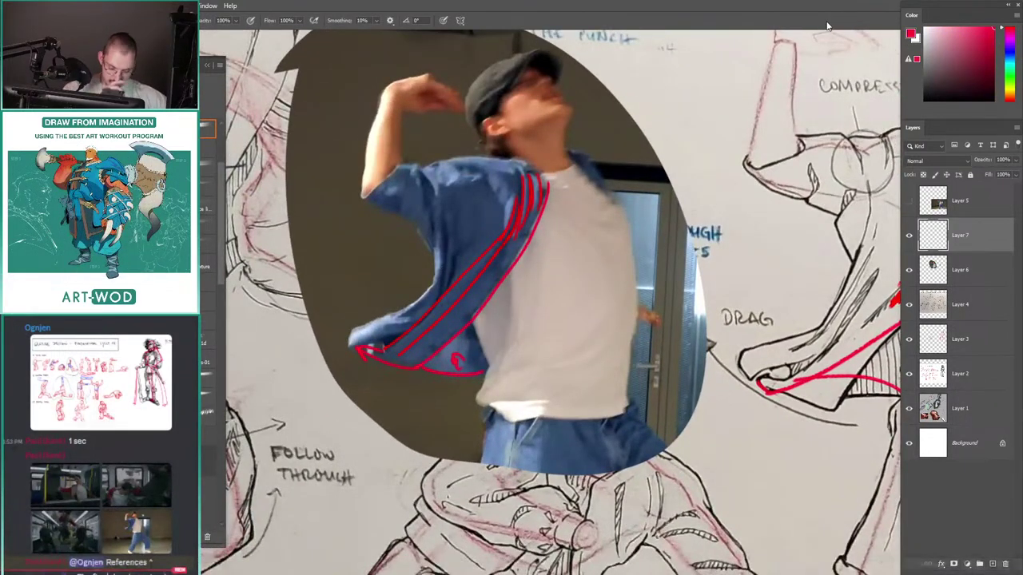
pyautogui.moveTo(672, 223); pyautogui.dragTo(589, 229)
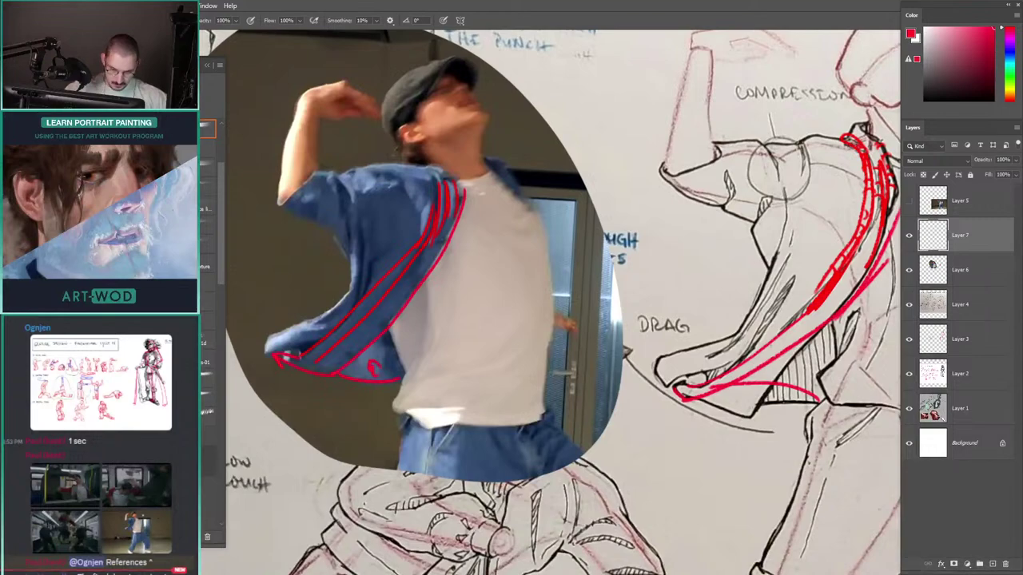
pyautogui.moveTo(767, 340)
pyautogui.mouseDown()
pyautogui.moveTo(805, 227)
pyautogui.moveTo(767, 337)
pyautogui.moveTo(797, 240)
pyautogui.mouseUp()
pyautogui.hotkey('ctrl', 'z')
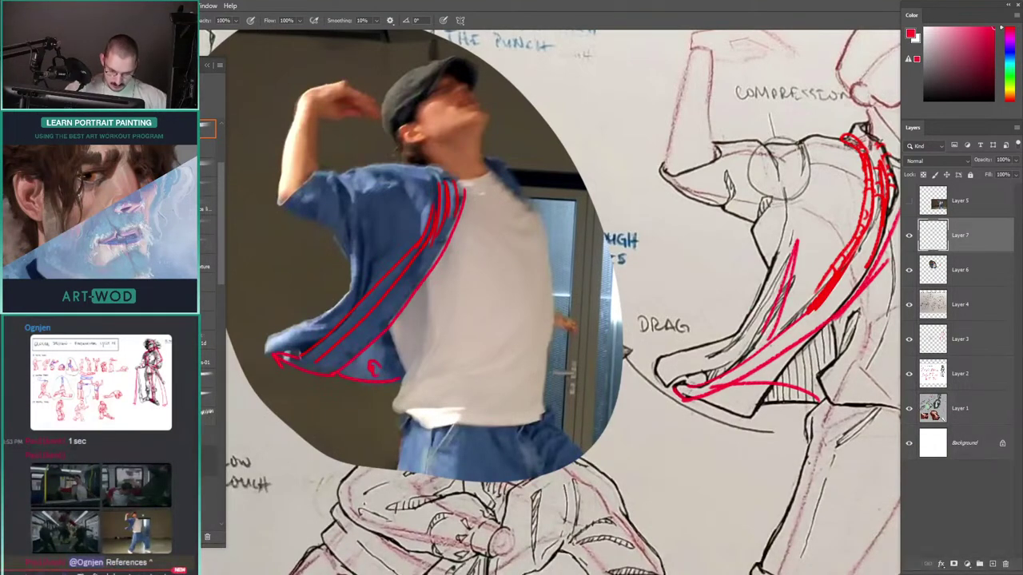
pyautogui.moveTo(758, 316)
pyautogui.mouseDown()
pyautogui.moveTo(768, 150)
pyautogui.moveTo(788, 219)
pyautogui.mouseUp()
pyautogui.hotkey('ctrl', 'z')
# Step: Trace two curved red fold lines from the trailing edge of the dancer's jacket up to the shoulder seam
pyautogui.moveTo(329, 248); pyautogui.dragTo(340, 247)
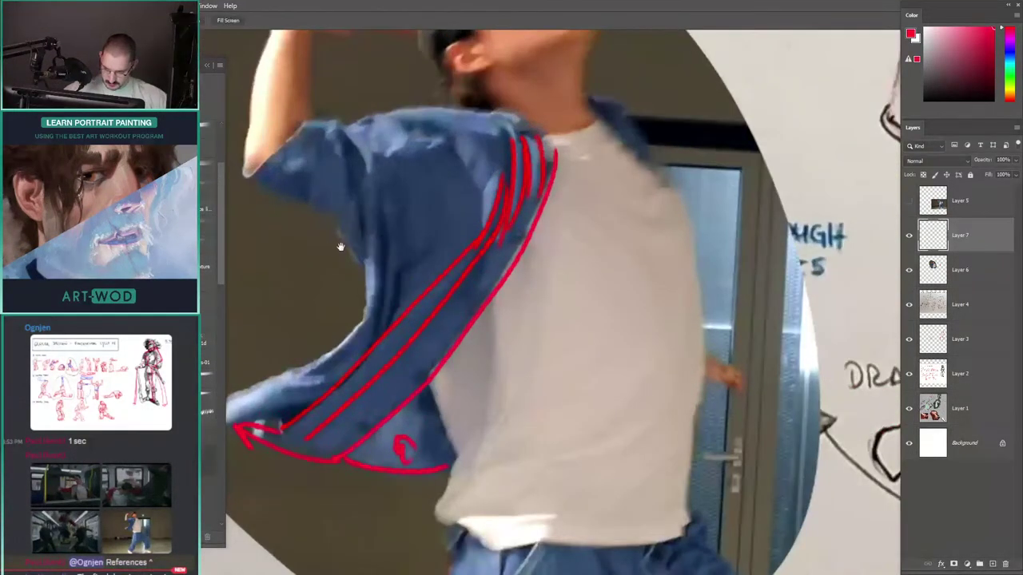
pyautogui.moveTo(376, 330)
pyautogui.mouseDown()
pyautogui.moveTo(458, 322)
pyautogui.moveTo(469, 231)
pyautogui.mouseUp()
pyautogui.hotkey('ctrl', 'z')
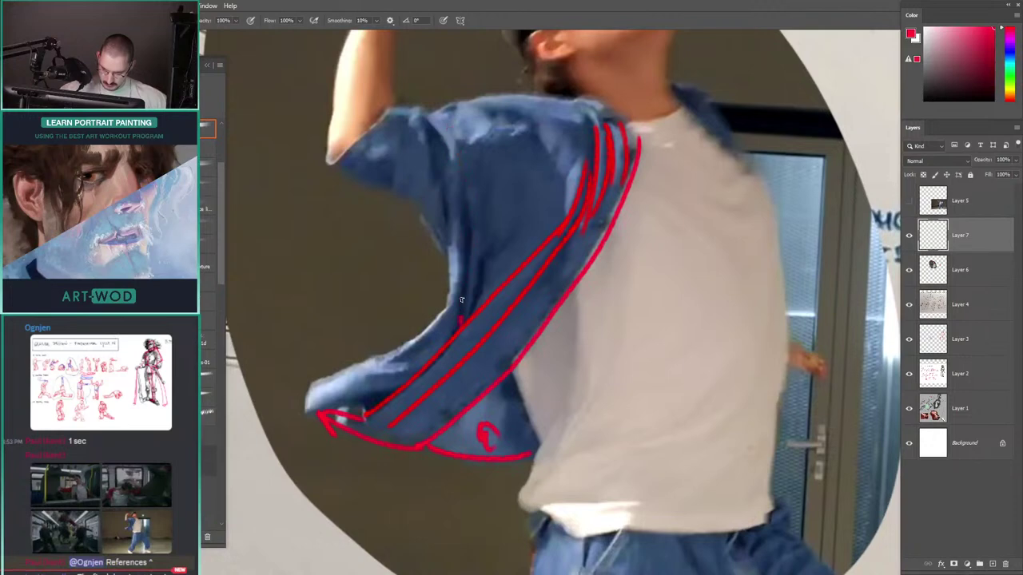
pyautogui.moveTo(461, 325); pyautogui.dragTo(454, 145)
pyautogui.moveTo(434, 322)
pyautogui.mouseDown()
pyautogui.moveTo(449, 215)
pyautogui.moveTo(439, 313)
pyautogui.mouseUp()
pyautogui.hotkey('ctrl', 'z')
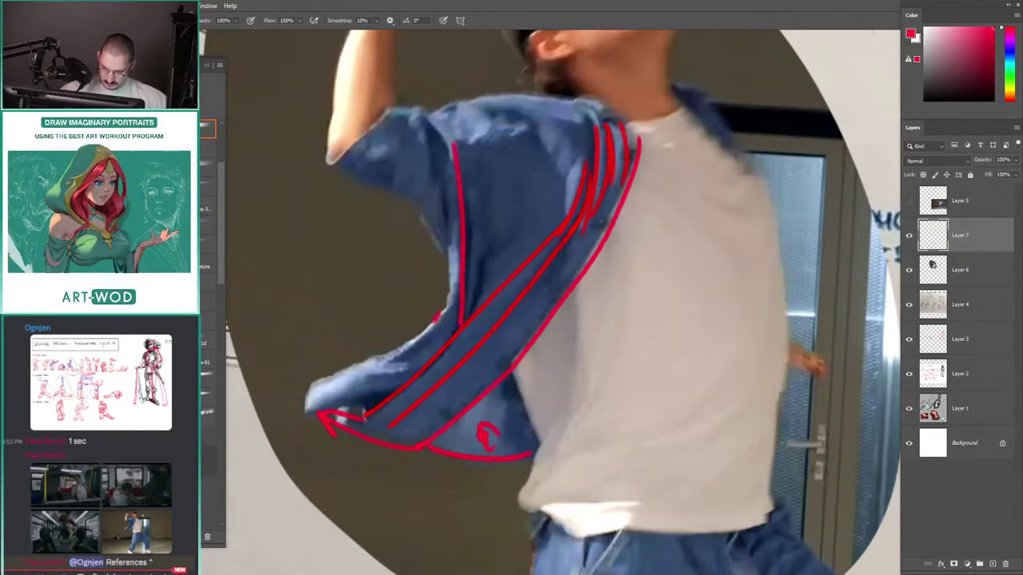
pyautogui.moveTo(448, 151); pyautogui.dragTo(430, 119)
# Step: Draw matching red curves from the stepping figure's raised shoulder down the trailing side of the jacket
pyautogui.scroll(-1, 427, 108)
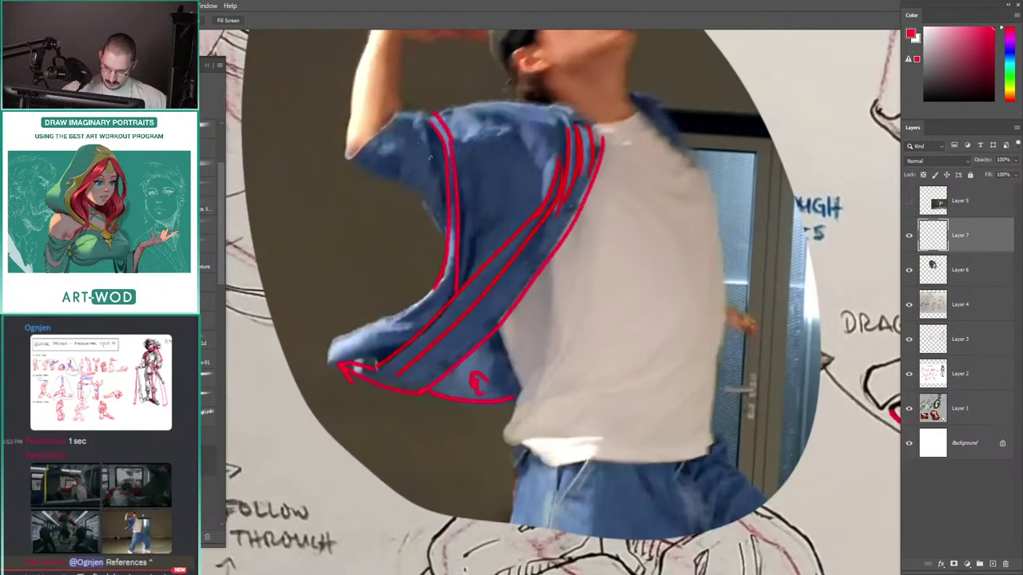
pyautogui.moveTo(479, 173); pyautogui.dragTo(479, 134)
pyautogui.scroll(-2, 499, 142)
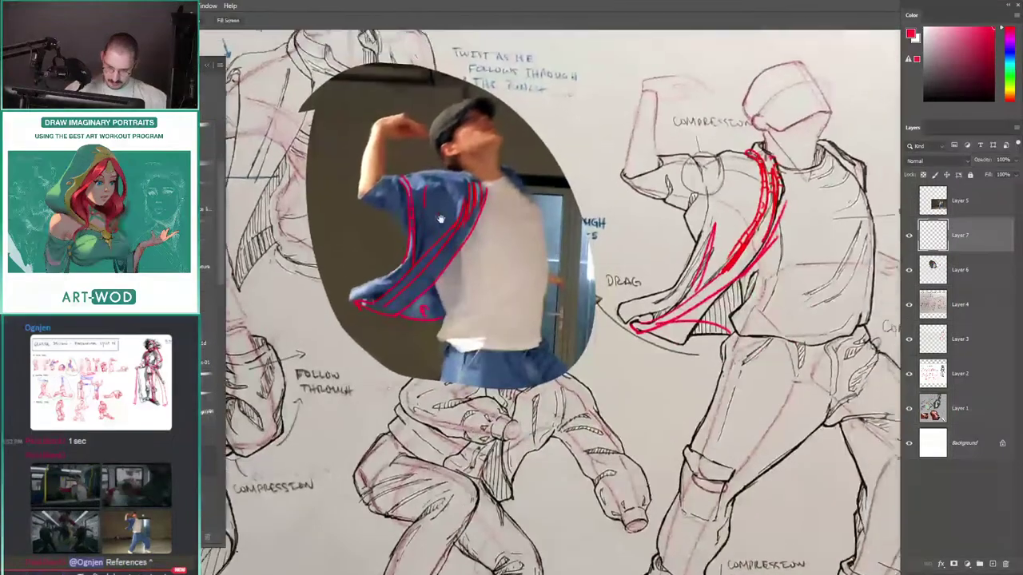
pyautogui.hotkey('ctrl', 'z')
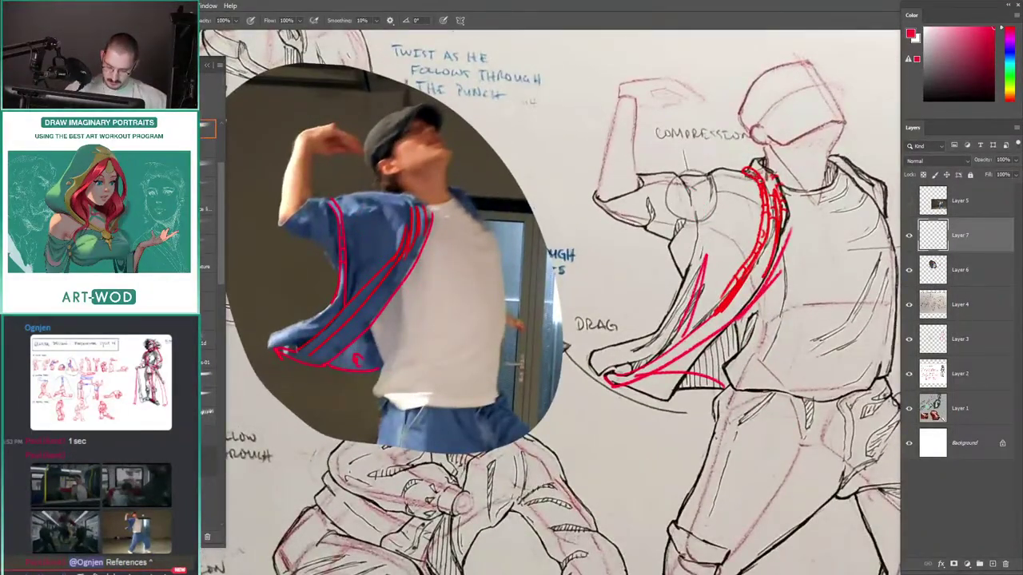
pyautogui.moveTo(688, 240); pyautogui.dragTo(740, 230)
pyautogui.moveTo(761, 174); pyautogui.dragTo(740, 294)
pyautogui.moveTo(728, 164); pyautogui.dragTo(746, 252)
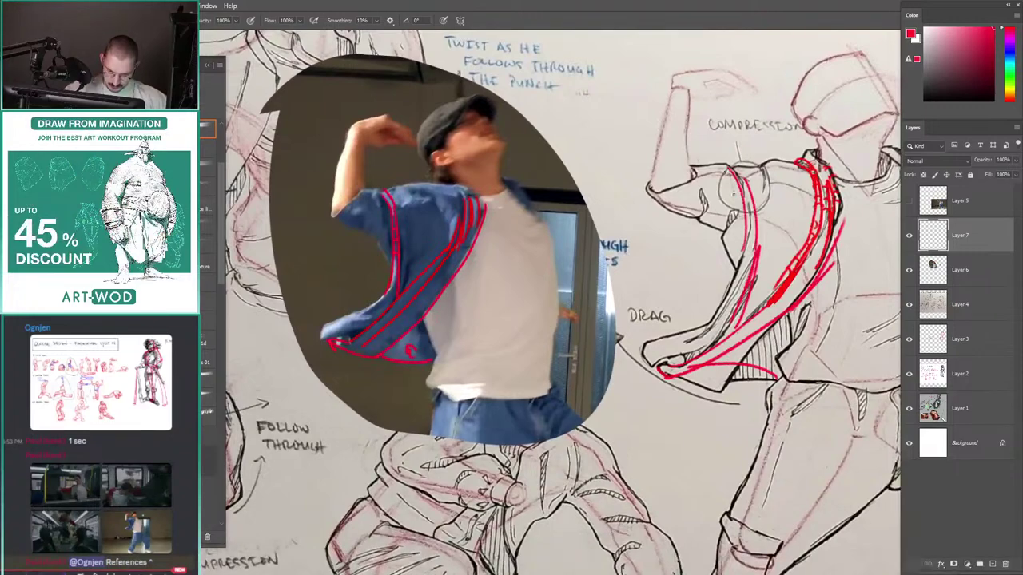
# Step: Trace the underside of the dancer's raised sleeve in red and add fold lines from the armpit up to the shoulder
pyautogui.scroll(3, 364, 238)
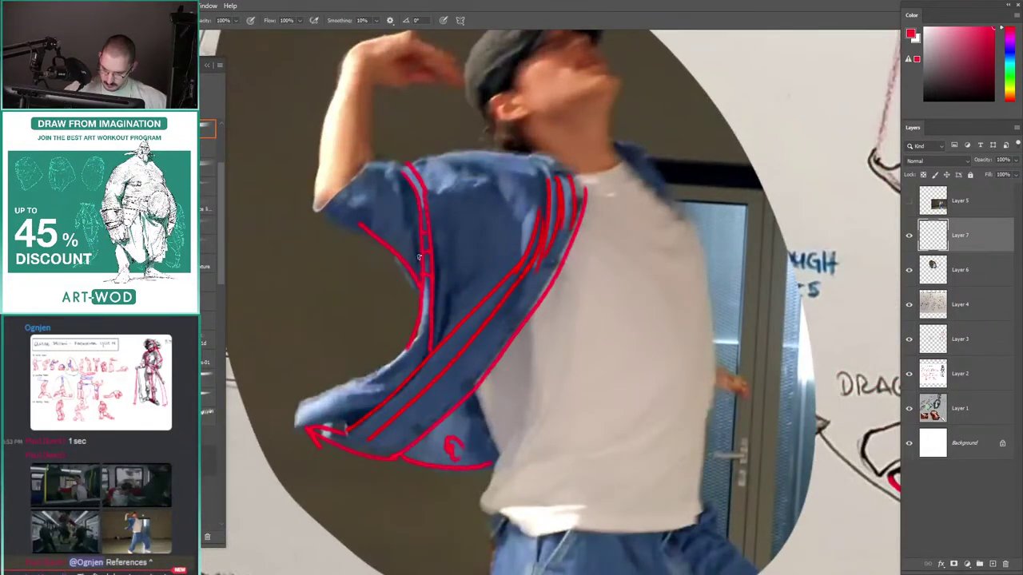
pyautogui.moveTo(422, 272); pyautogui.dragTo(400, 175)
pyautogui.hotkey('ctrl', 'z')
pyautogui.moveTo(421, 272); pyautogui.dragTo(394, 163)
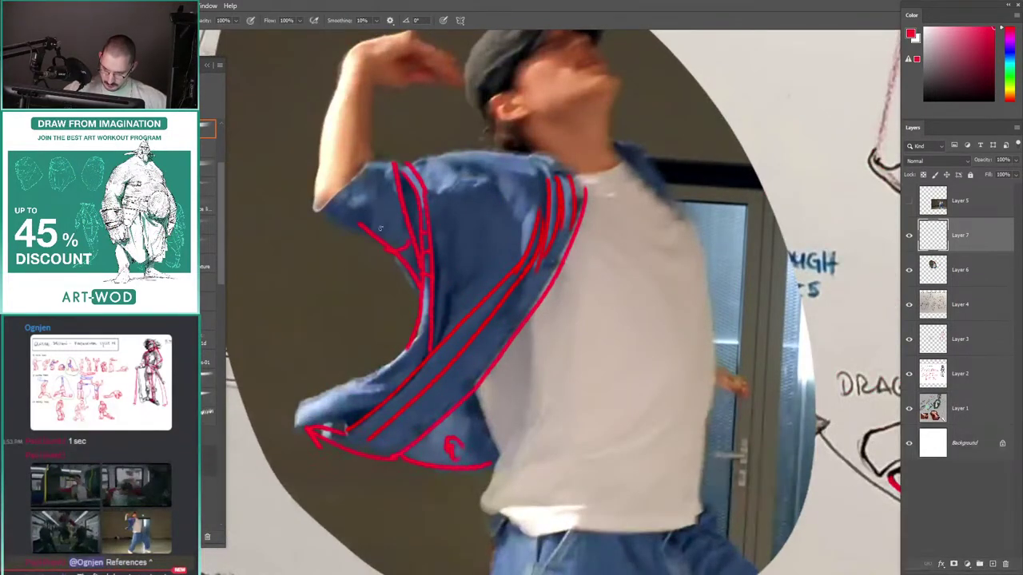
# Step: Redraw the stepping figure's sleeve underside and armpit folds in red to match the dancer's sleeve
pyautogui.scroll(-3, 378, 157)
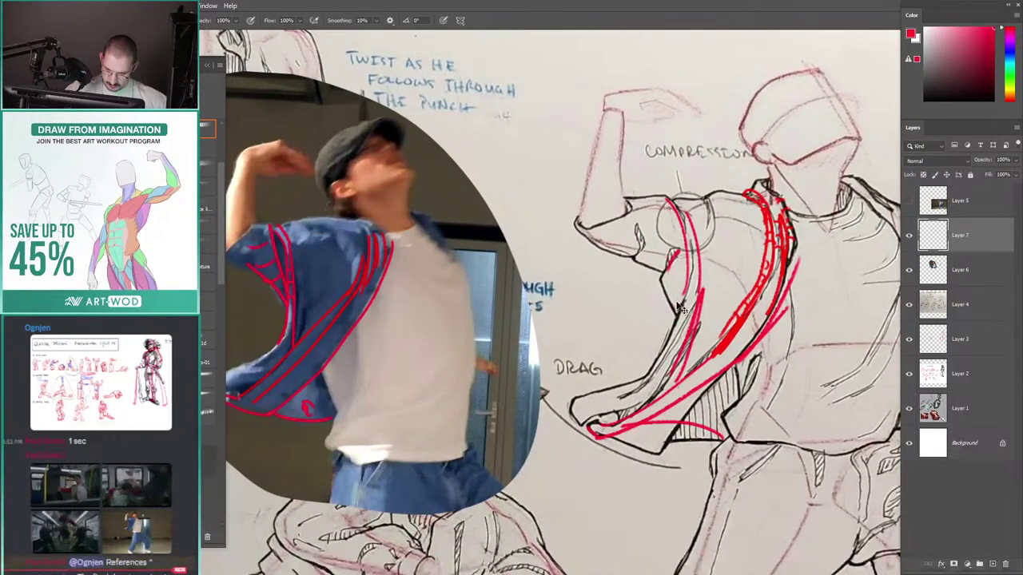
pyautogui.moveTo(678, 312)
pyautogui.mouseDown()
pyautogui.moveTo(623, 210)
pyautogui.moveTo(678, 308)
pyautogui.mouseUp()
pyautogui.moveTo(662, 271); pyautogui.dragTo(683, 265)
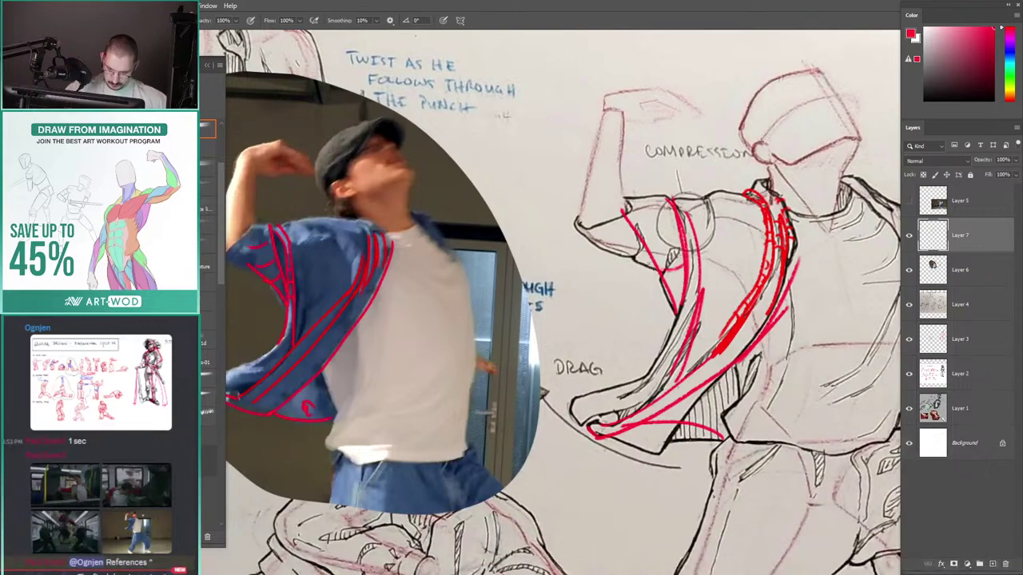
pyautogui.moveTo(634, 219); pyautogui.dragTo(675, 215)
pyautogui.moveTo(545, 200)
pyautogui.mouseDown()
pyautogui.moveTo(480, 202)
pyautogui.moveTo(576, 214)
pyautogui.mouseUp()
# Step: Trace a sweeping red fold across the dancer's T-shirt from its far side to the near hem, with small marks along it
pyautogui.moveTo(732, 324); pyautogui.dragTo(697, 303)
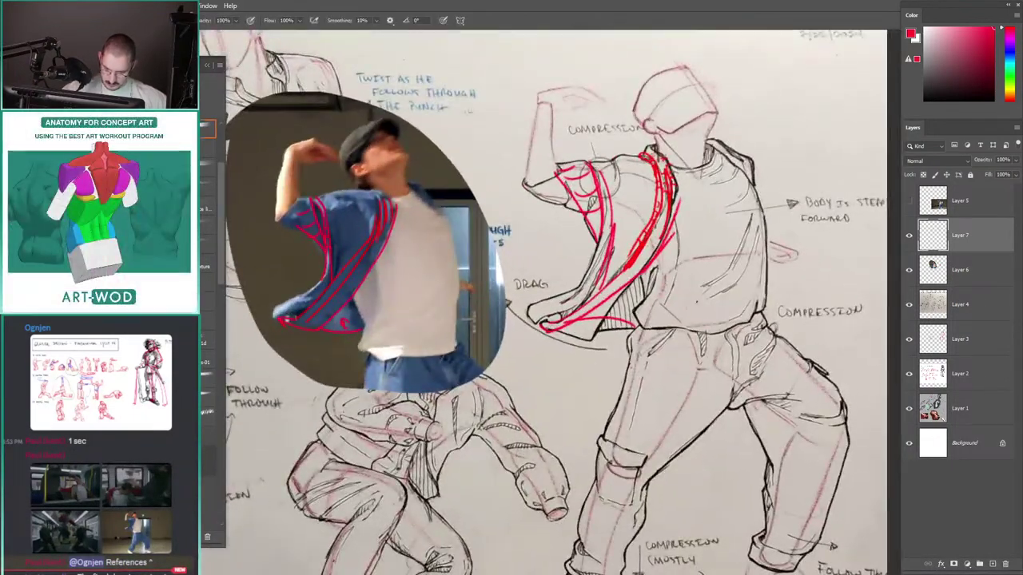
pyautogui.hotkey('ctrl', 'z')
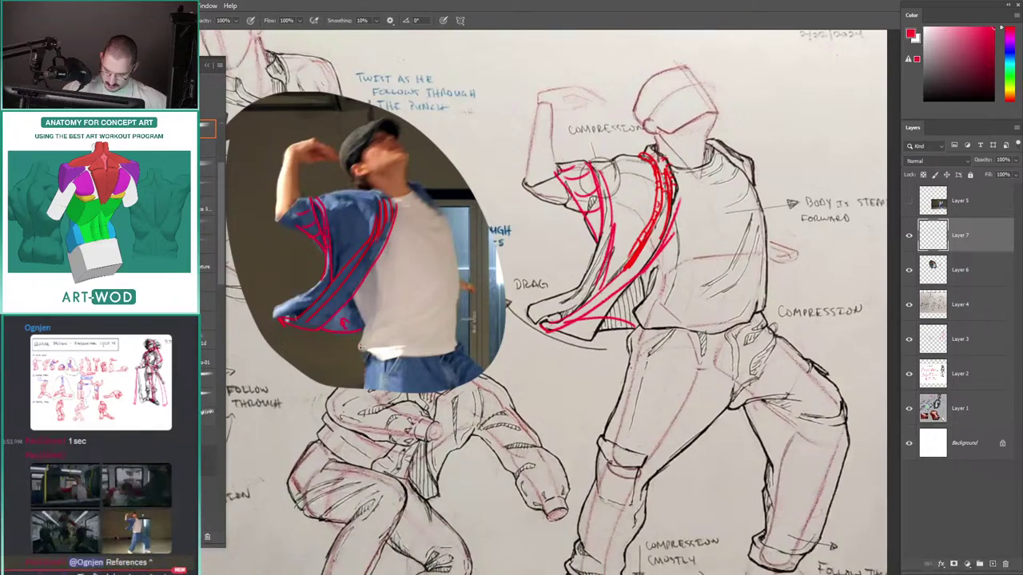
pyautogui.moveTo(450, 269); pyautogui.dragTo(364, 344)
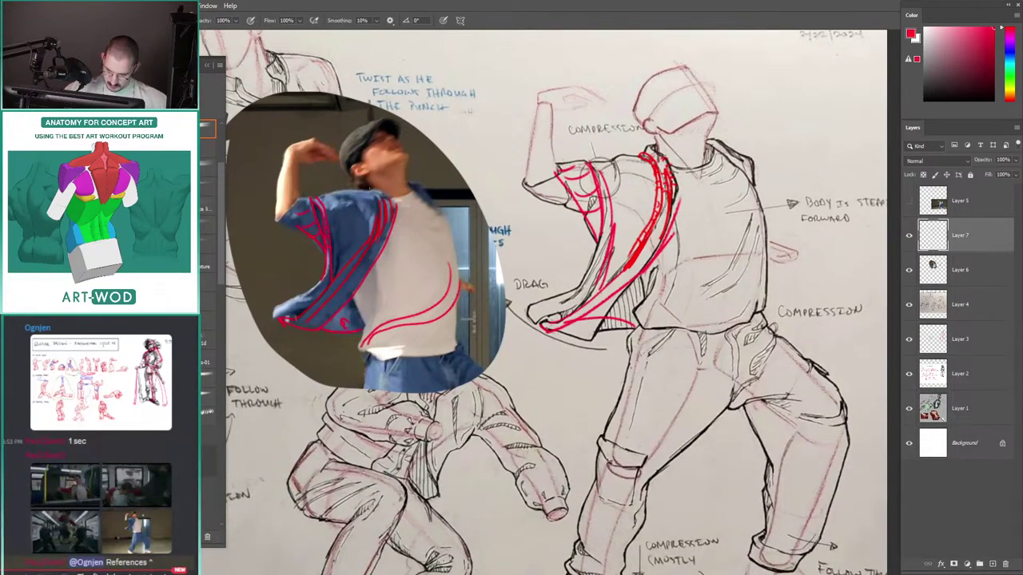
pyautogui.moveTo(370, 189); pyautogui.dragTo(400, 190)
pyautogui.moveTo(482, 350)
pyautogui.mouseDown()
pyautogui.moveTo(488, 364)
pyautogui.moveTo(499, 358)
pyautogui.mouseUp()
pyautogui.moveTo(502, 338); pyautogui.dragTo(506, 349)
pyautogui.moveTo(497, 264); pyautogui.dragTo(392, 255)
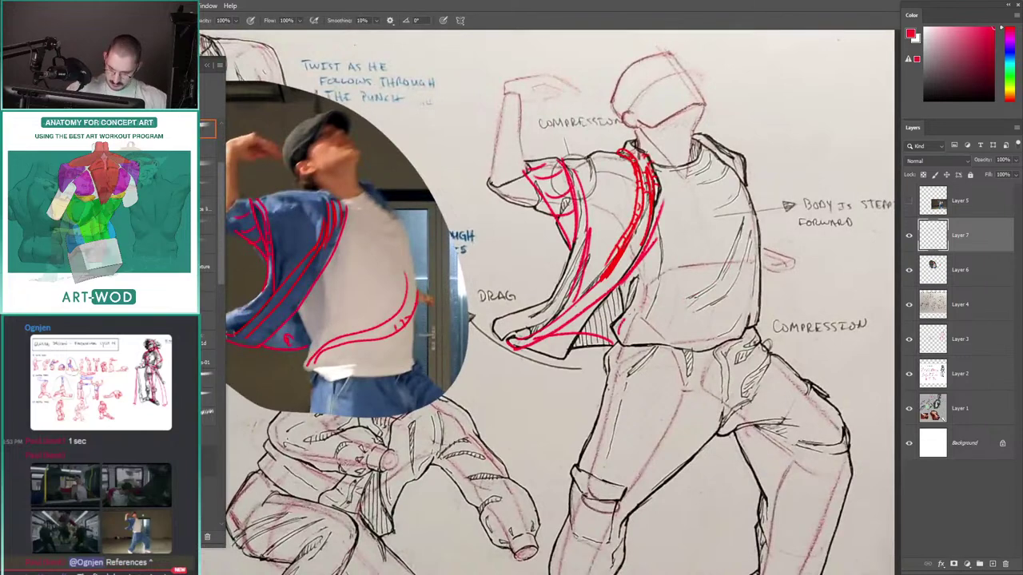
# Step: Draw sweeping red folds across the stepping figure's T-shirt from the near hem up the far side, plus strokes towards the hip
pyautogui.moveTo(624, 320); pyautogui.dragTo(737, 210)
pyautogui.moveTo(621, 333); pyautogui.dragTo(736, 274)
pyautogui.hotkey('ctrl', 'z')
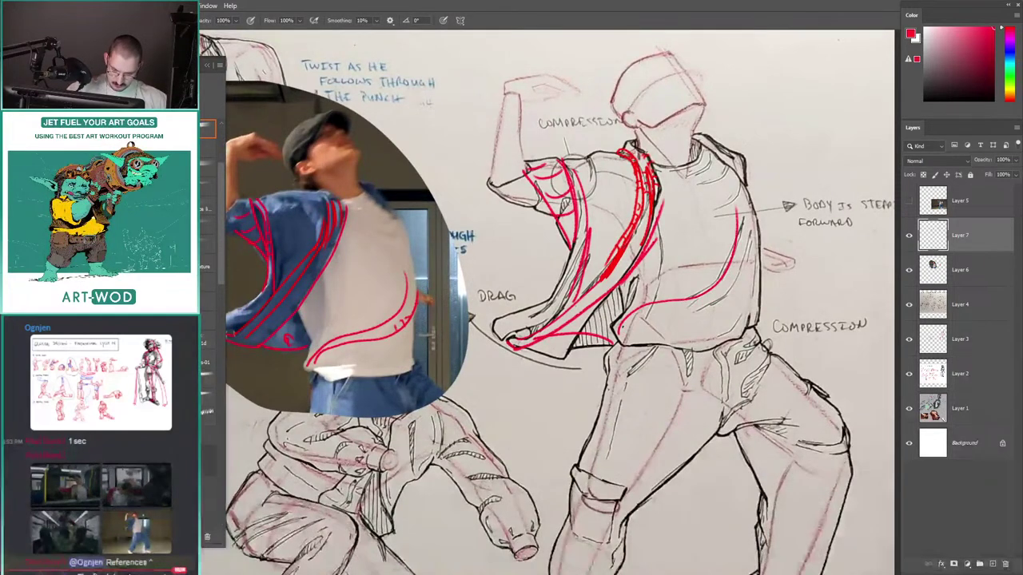
pyautogui.moveTo(621, 331)
pyautogui.mouseDown()
pyautogui.moveTo(723, 298)
pyautogui.moveTo(748, 237)
pyautogui.moveTo(729, 359)
pyautogui.mouseUp()
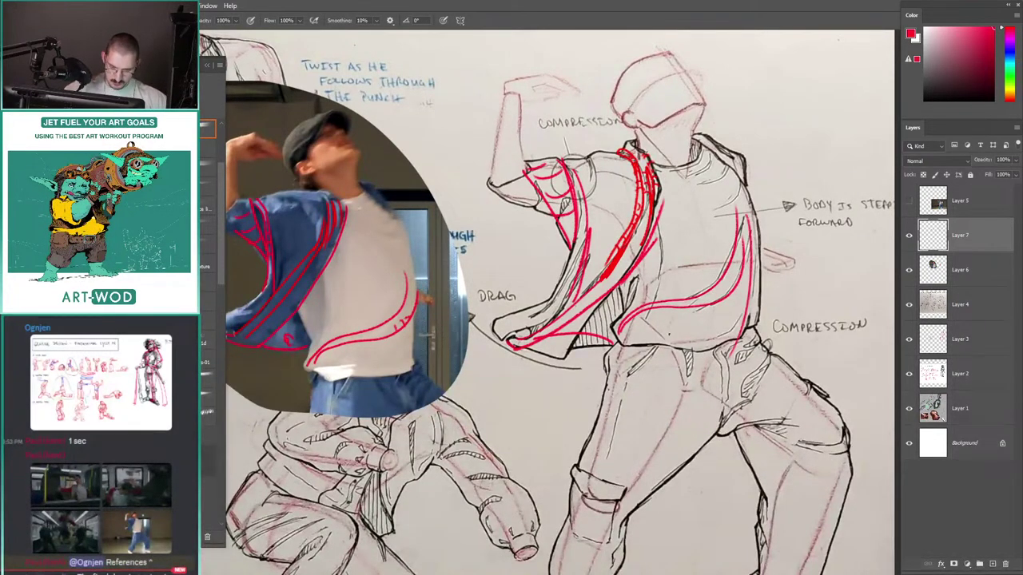
# Step: Add red strokes from the stepping figure's collar over the far shoulder
pyautogui.moveTo(480, 152); pyautogui.dragTo(351, 149)
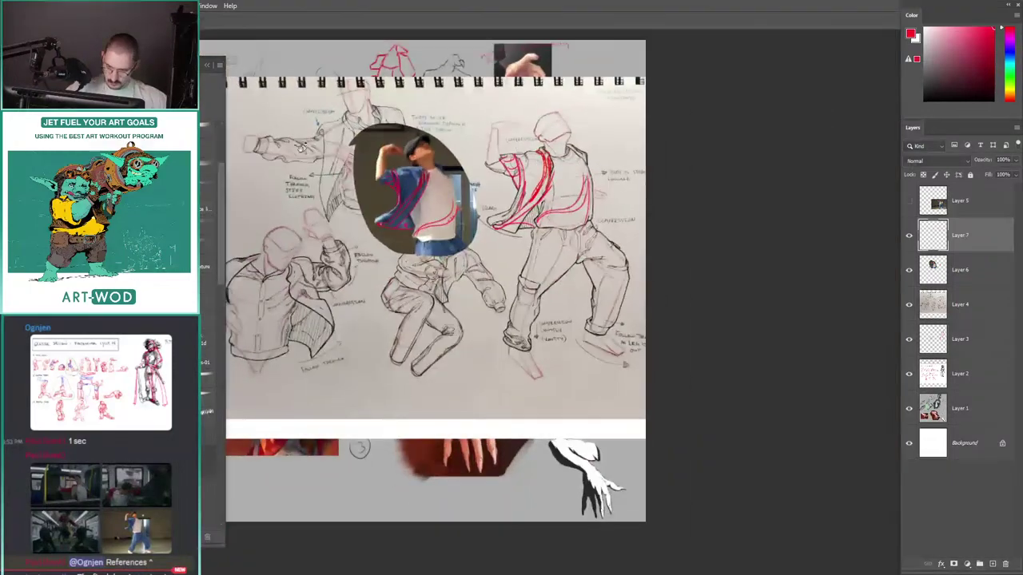
pyautogui.scroll(3, 354, 147)
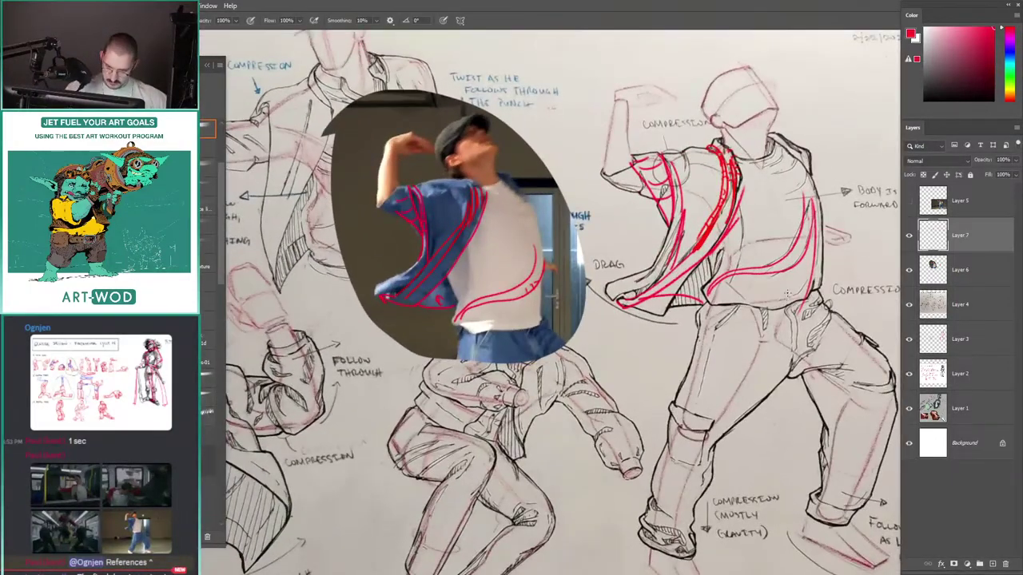
pyautogui.moveTo(677, 150)
pyautogui.mouseDown()
pyautogui.moveTo(709, 169)
pyautogui.moveTo(713, 210)
pyautogui.mouseUp()
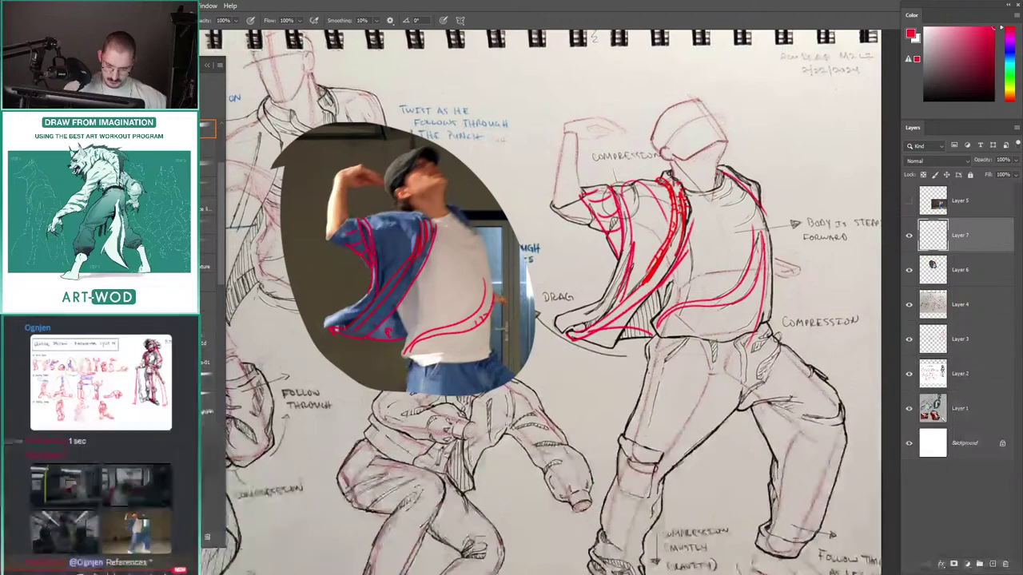
# Step: Capture a screenshot of the corrected stepping figure together with the annotated dancer cut-out
pyautogui.moveTo(458, 189)
pyautogui.mouseDown()
pyautogui.moveTo(339, 186)
pyautogui.moveTo(507, 194)
pyautogui.mouseUp()
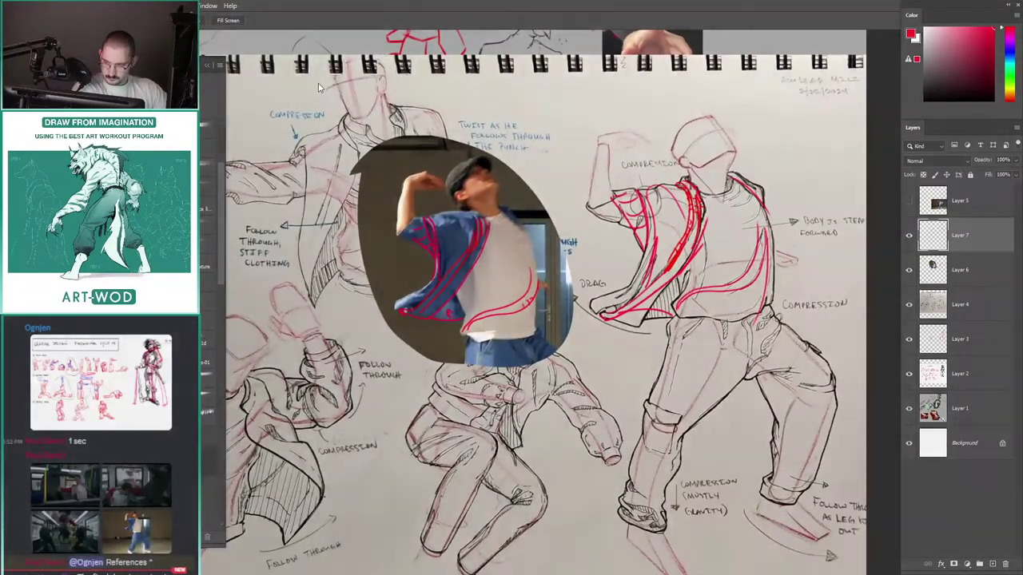
pyautogui.press('super+shift+s')
pyautogui.moveTo(318, 84)
pyautogui.mouseDown()
pyautogui.moveTo(726, 322)
pyautogui.moveTo(760, 450)
pyautogui.moveTo(833, 425)
pyautogui.mouseUp()
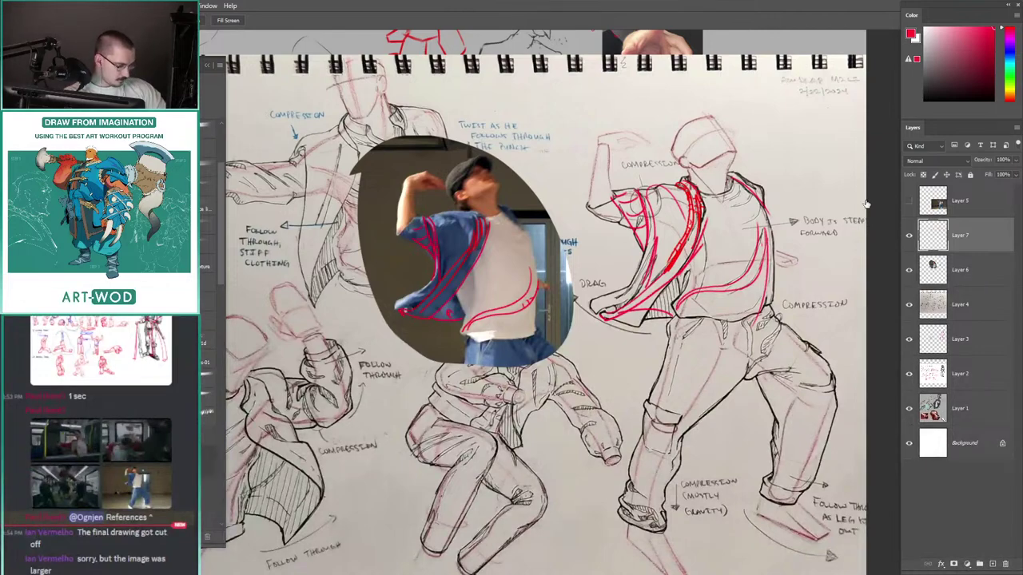
# Step: Delete Layers 7, 6, 4, 3, 2 and 1 with the finished critiques
pyautogui.press('Delete')
pyautogui.press('Delete')
pyautogui.press('Delete')
pyautogui.press('Delete')
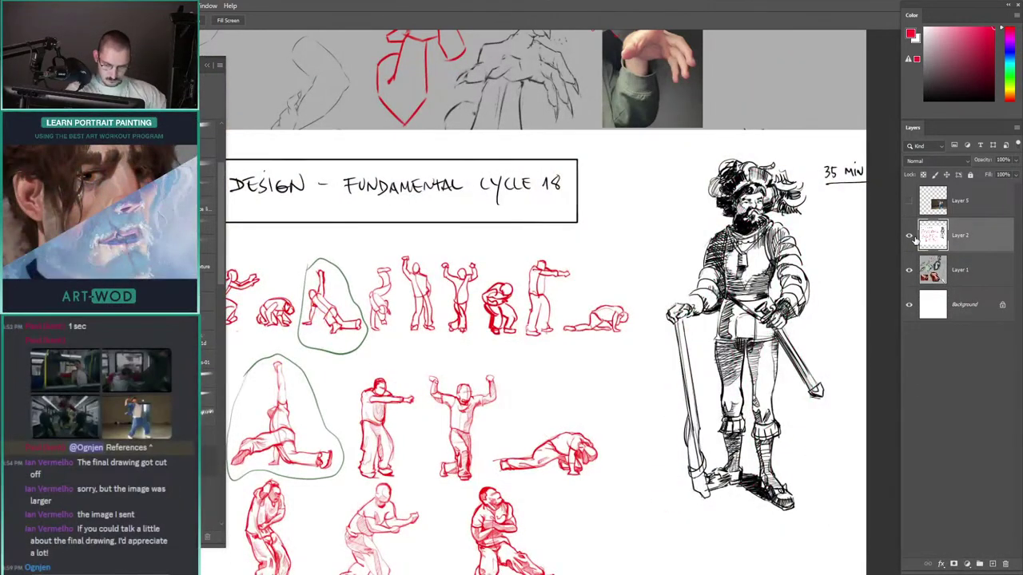
pyautogui.press('Delete')
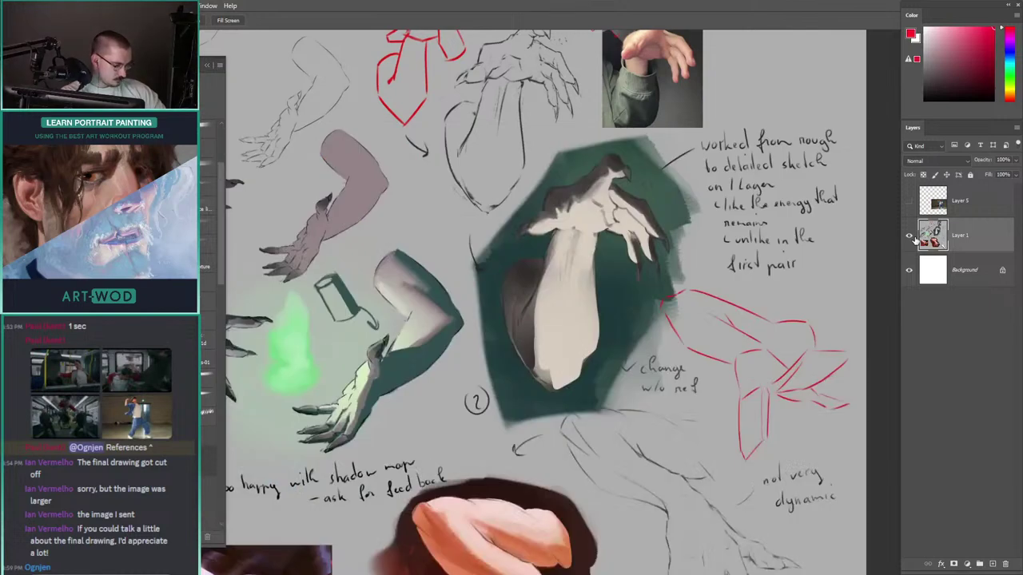
pyautogui.press('Delete')
# Step: Show the hidden Layer 5 with the dancer photo and delete it, keeping only the Background
pyautogui.click(911, 202)
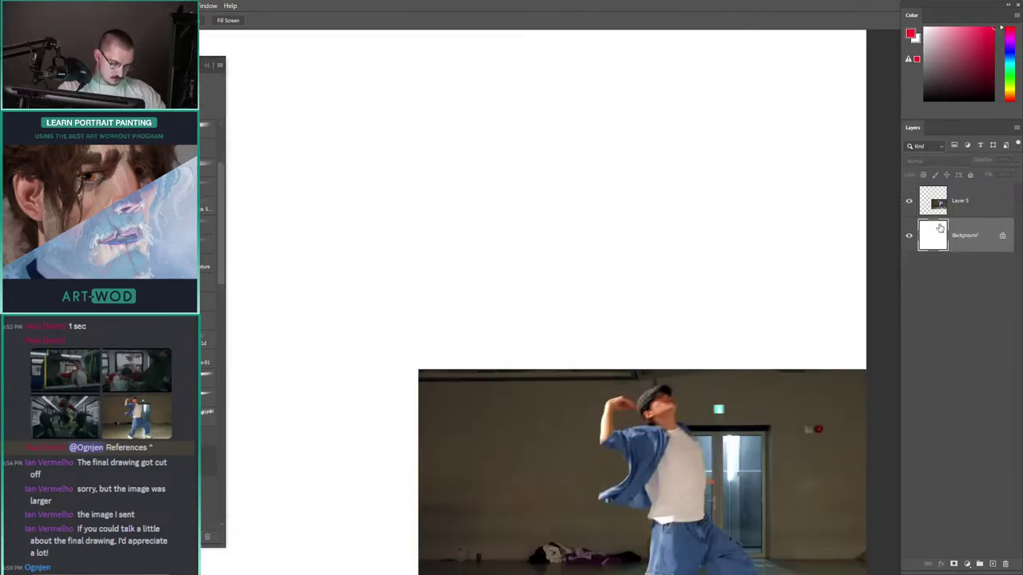
pyautogui.click(957, 207)
pyautogui.press('Delete')
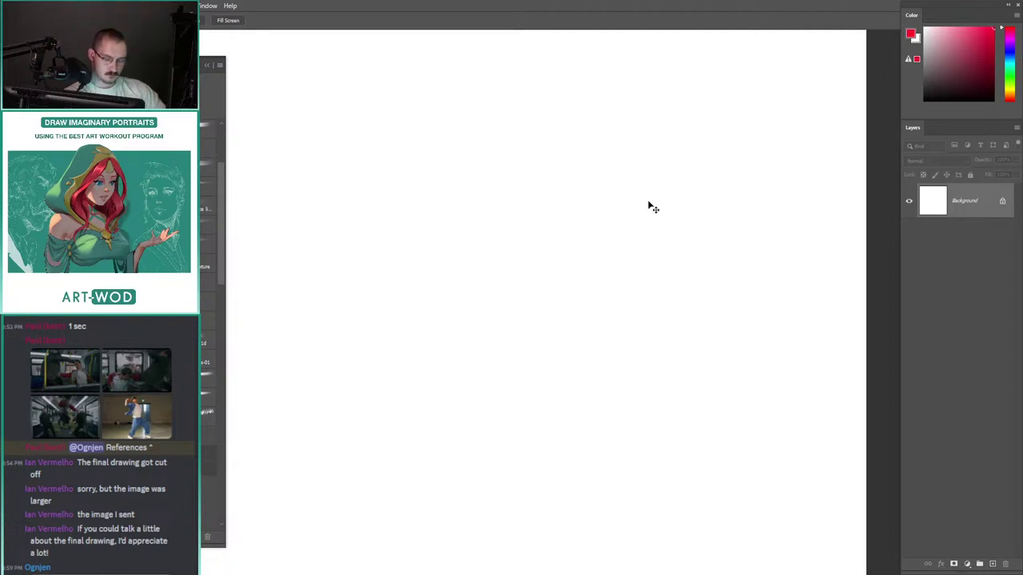
pyautogui.hotkey('ctrl', 'b')
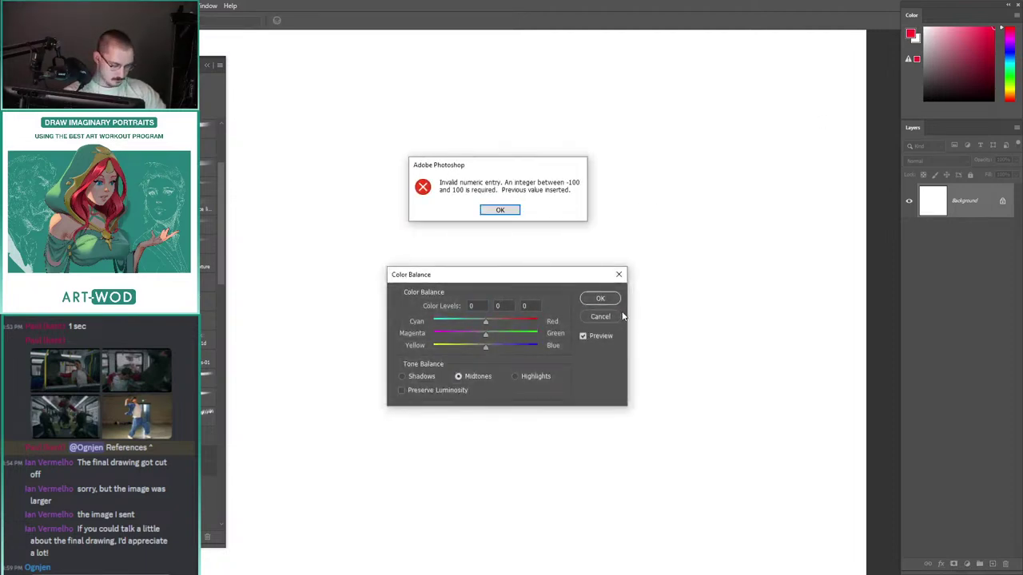
pyautogui.click(501, 210)
pyautogui.click(590, 302)
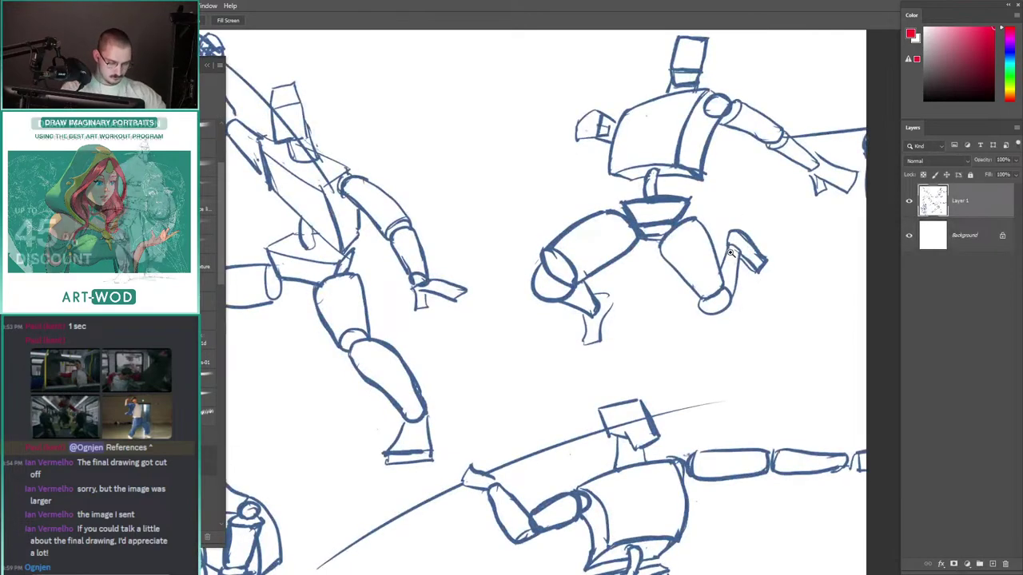
# Step: Paste the sheet of blue mannequin figures onto the canvas and scale it down until the whole sheet fits
pyautogui.hotkey('ctrl', '-')
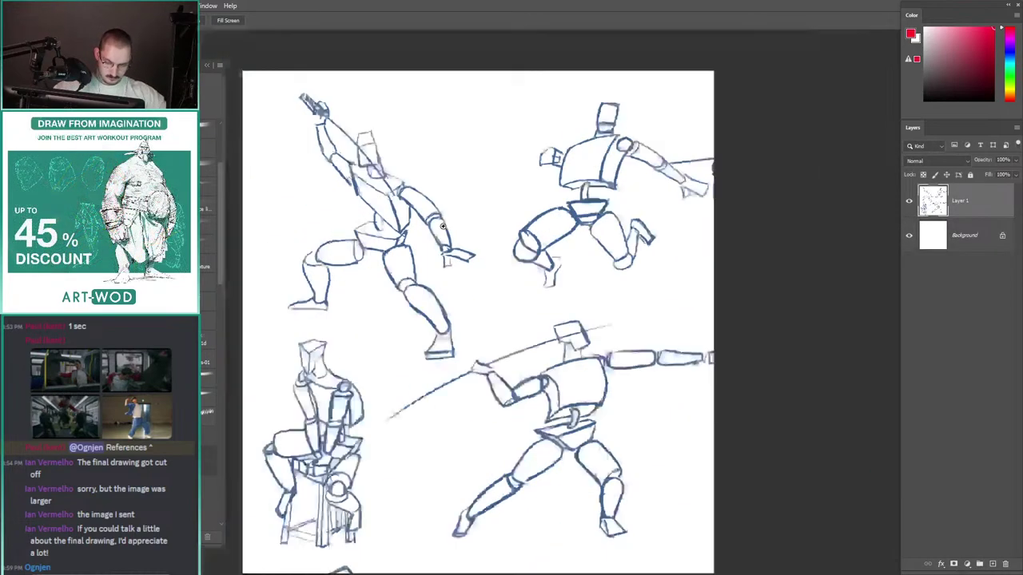
pyautogui.hotkey('ctrl', '-')
pyautogui.hotkey('ctrl', '-')
pyautogui.hotkey('ctrl', 't')
pyautogui.moveTo(413, 158)
pyautogui.mouseDown()
pyautogui.moveTo(772, 479)
pyautogui.moveTo(426, 175)
pyautogui.mouseUp()
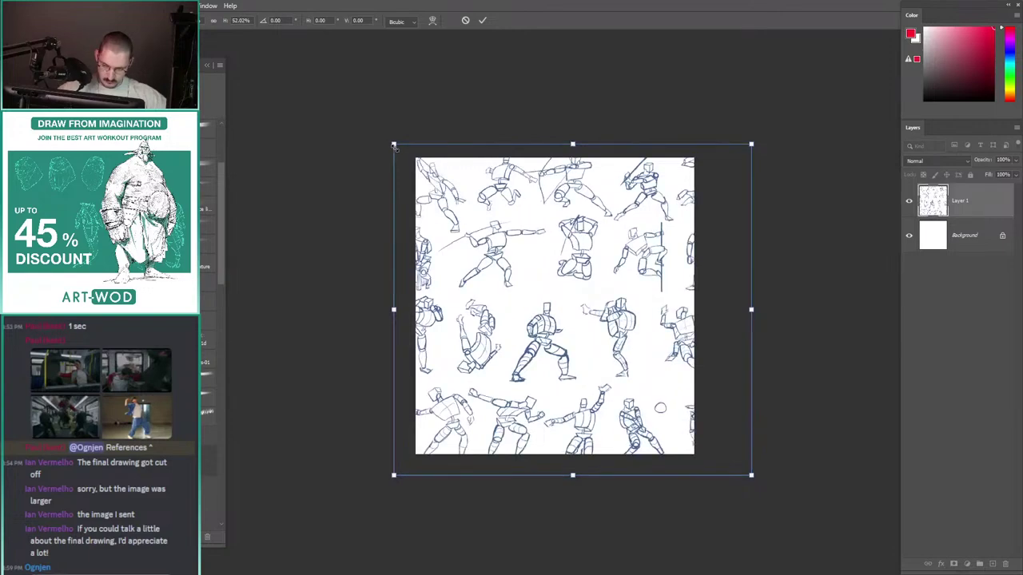
pyautogui.moveTo(393, 144)
pyautogui.mouseDown()
pyautogui.moveTo(456, 235)
pyautogui.moveTo(435, 219)
pyautogui.moveTo(479, 213)
pyautogui.mouseUp()
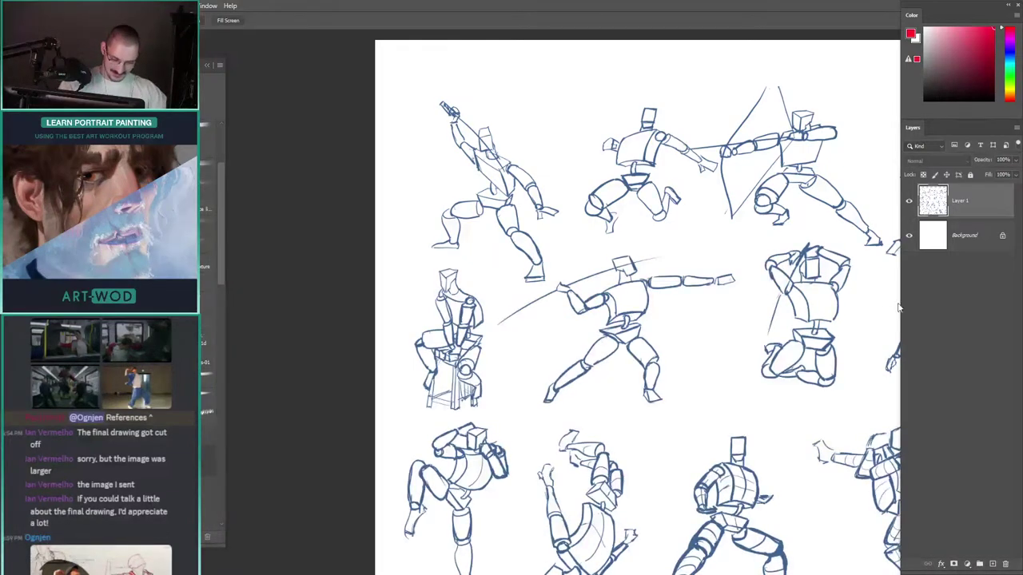
# Step: Add a new layer above the figure sheet and switch to the Brush for red overlay marks
pyautogui.hotkey('ctrl', 'shift', 'alt', 'n')
pyautogui.moveTo(431, 176); pyautogui.dragTo(449, 249)
pyautogui.press('b')
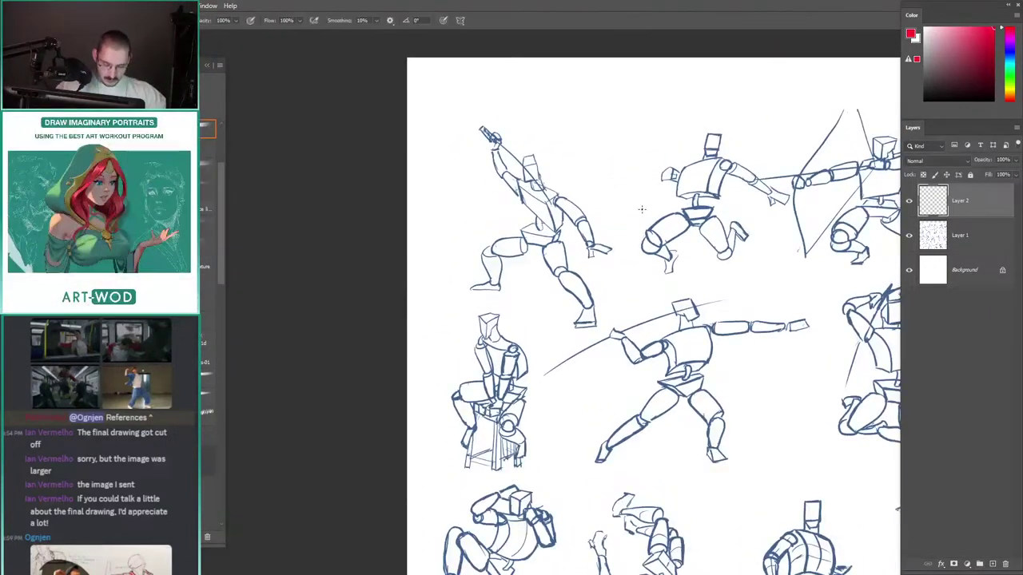
# Step: Try circling the top-row figures and the running figure's torso in red, and undo the circles
pyautogui.moveTo(740, 173)
pyautogui.mouseDown()
pyautogui.moveTo(696, 388)
pyautogui.moveTo(433, 182)
pyautogui.mouseUp()
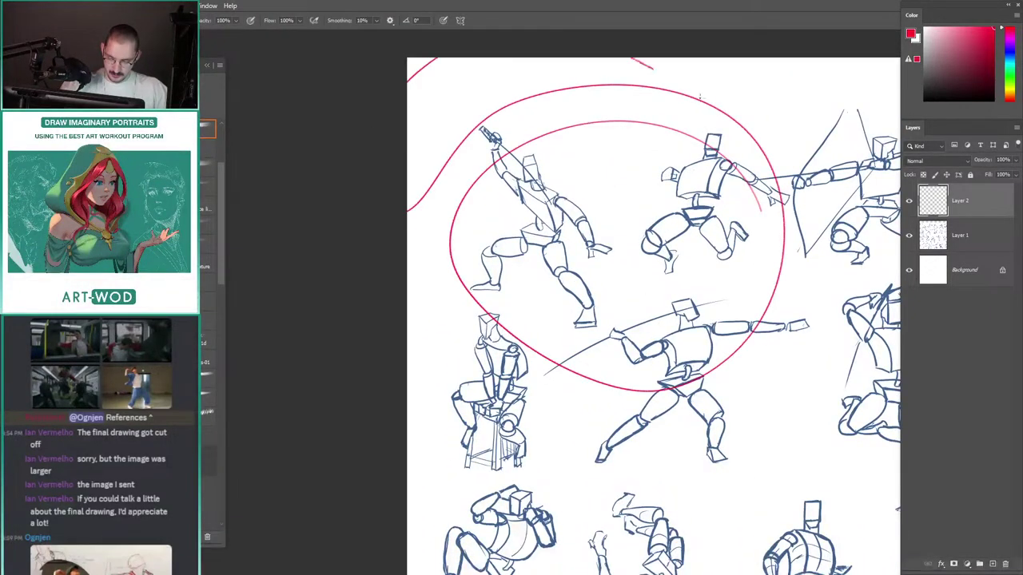
pyautogui.moveTo(700, 97)
pyautogui.mouseDown()
pyautogui.moveTo(807, 171)
pyautogui.moveTo(449, 382)
pyautogui.moveTo(841, 495)
pyautogui.moveTo(679, 460)
pyautogui.moveTo(632, 388)
pyautogui.mouseUp()
pyautogui.hotkey('ctrl', 'z')
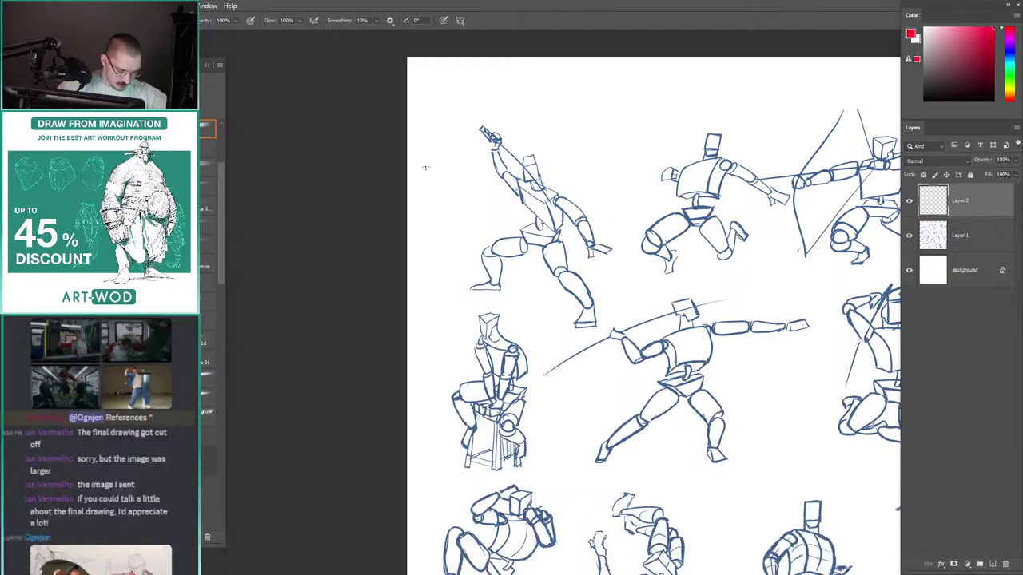
pyautogui.moveTo(503, 204); pyautogui.dragTo(545, 206)
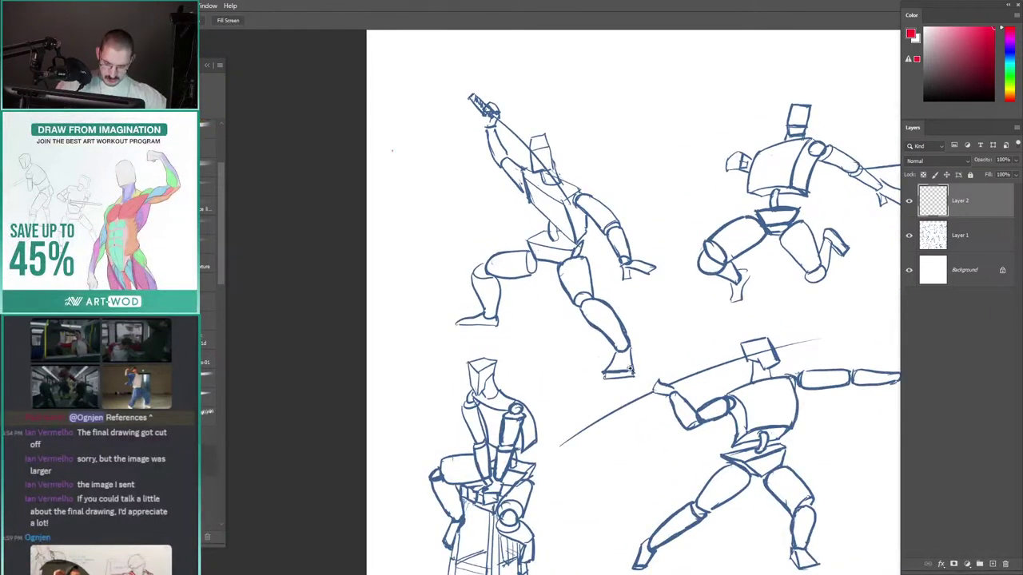
pyautogui.keyDown('alt'); pyautogui.click(477, 222); pyautogui.keyUp('alt')
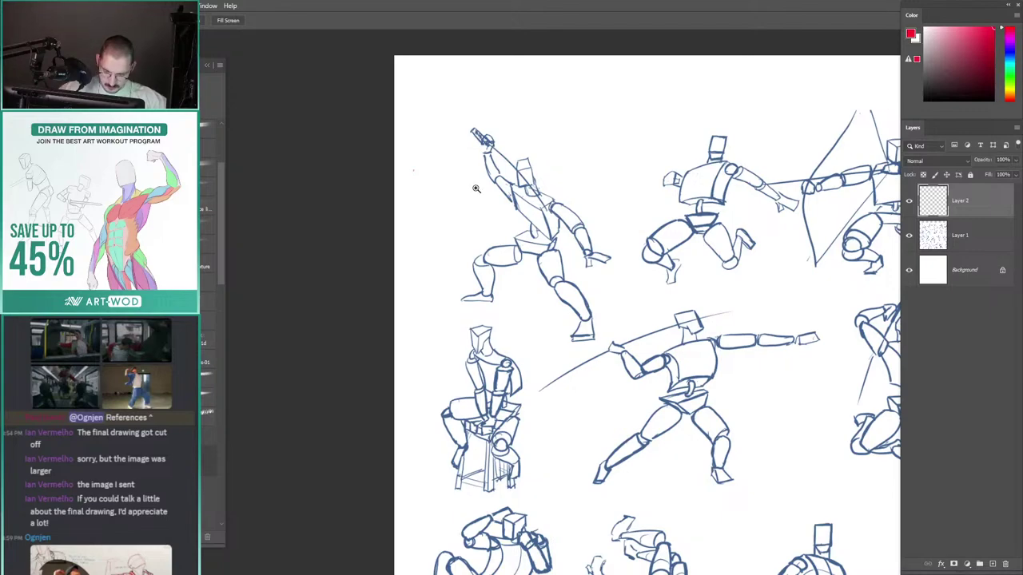
pyautogui.moveTo(477, 189); pyautogui.dragTo(507, 188)
pyautogui.moveTo(624, 157); pyautogui.dragTo(402, 187)
pyautogui.moveTo(522, 219)
pyautogui.mouseDown()
pyautogui.moveTo(480, 234)
pyautogui.moveTo(475, 205)
pyautogui.mouseUp()
pyautogui.moveTo(529, 277)
pyautogui.mouseDown()
pyautogui.moveTo(548, 226)
pyautogui.moveTo(534, 251)
pyautogui.mouseUp()
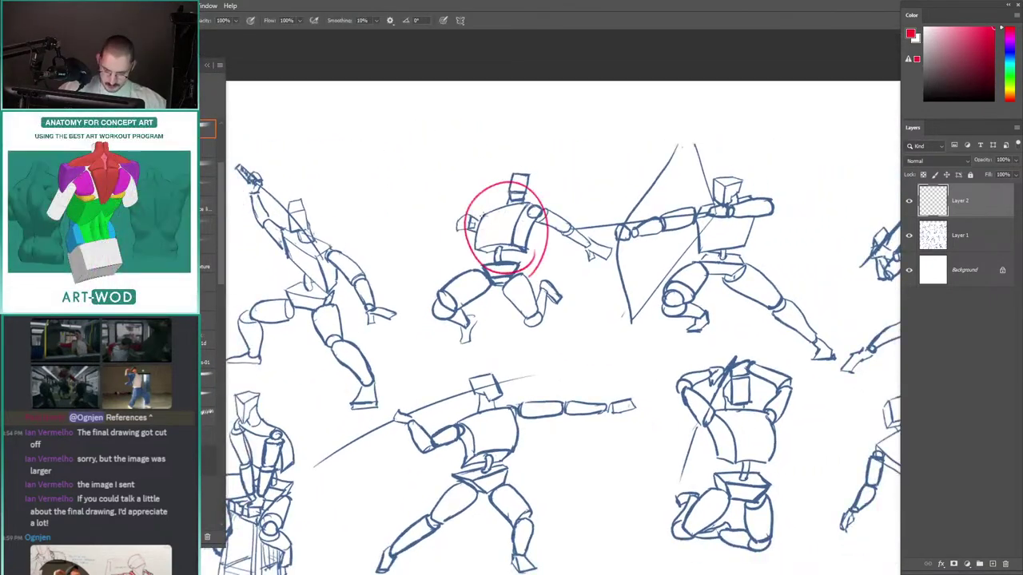
pyautogui.hotkey('ctrl', 'z')
# Step: Draw a red center line down the running figure's torso and pelvis, undoing the first attempts
pyautogui.moveTo(466, 241)
pyautogui.mouseDown()
pyautogui.moveTo(522, 238)
pyautogui.moveTo(470, 228)
pyautogui.moveTo(533, 299)
pyautogui.mouseUp()
pyautogui.click(471, 228)
pyautogui.press('b')
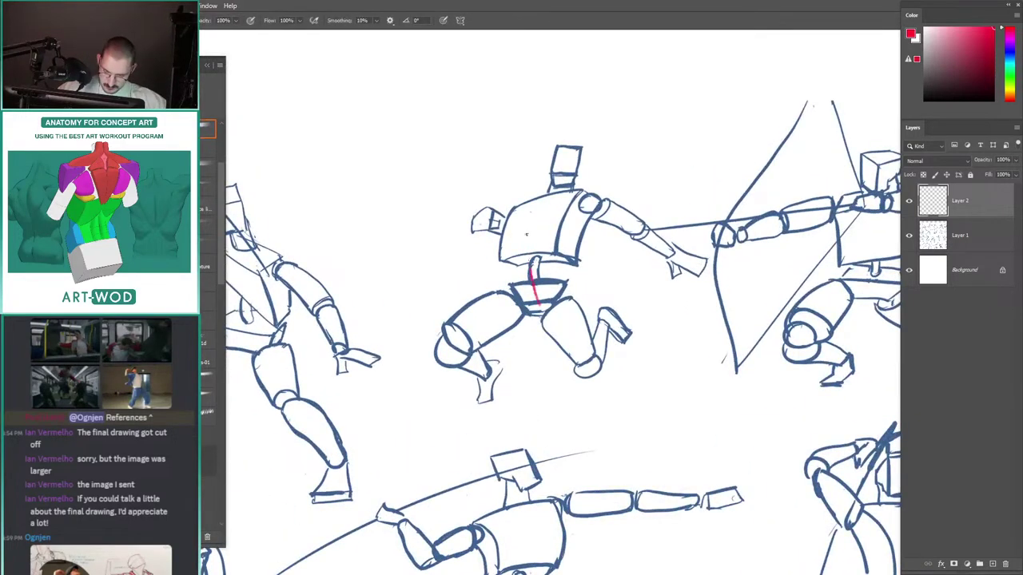
pyautogui.hotkey('ctrl', 'z')
pyautogui.hotkey('ctrl', 'z')
pyautogui.moveTo(545, 197); pyautogui.dragTo(533, 305)
# Step: Draw a red curved box beside the wide-stance figure with the outstretched arm, showing the torso's front, side and bottom planes
pyautogui.moveTo(512, 199)
pyautogui.mouseDown()
pyautogui.moveTo(461, 221)
pyautogui.moveTo(491, 173)
pyautogui.mouseUp()
pyautogui.moveTo(497, 285)
pyautogui.mouseDown()
pyautogui.moveTo(571, 295)
pyautogui.moveTo(569, 264)
pyautogui.moveTo(544, 239)
pyautogui.mouseUp()
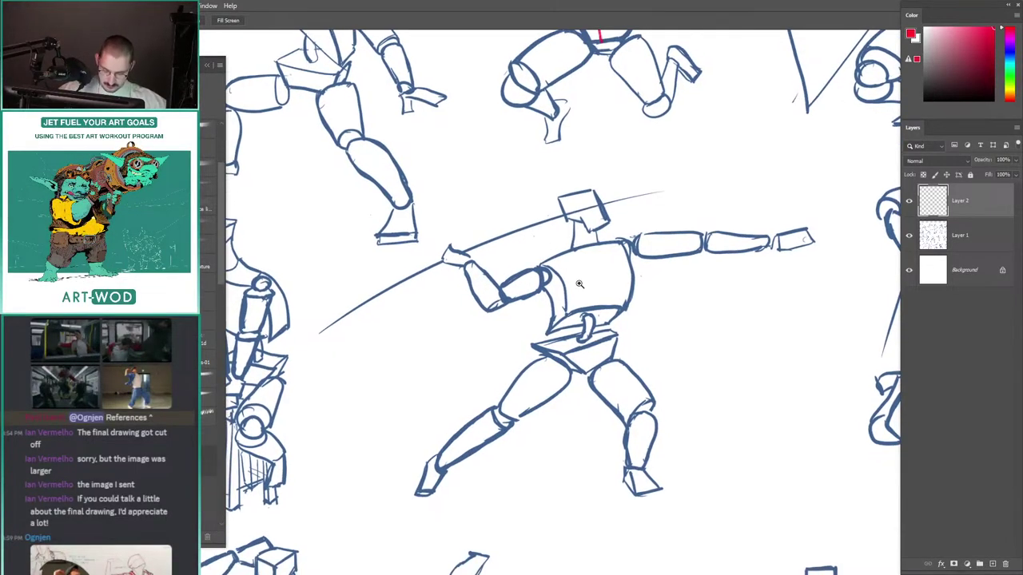
pyautogui.moveTo(581, 285); pyautogui.dragTo(461, 266)
pyautogui.moveTo(634, 278); pyautogui.dragTo(458, 312)
pyautogui.moveTo(584, 253); pyautogui.dragTo(701, 212)
pyautogui.moveTo(401, 203)
pyautogui.mouseDown()
pyautogui.moveTo(422, 184)
pyautogui.moveTo(385, 157)
pyautogui.mouseUp()
pyautogui.press('b')
pyautogui.hotkey('ctrl', 'z')
pyautogui.moveTo(565, 253)
pyautogui.mouseDown()
pyautogui.moveTo(609, 355)
pyautogui.moveTo(674, 362)
pyautogui.moveTo(644, 272)
pyautogui.moveTo(577, 270)
pyautogui.moveTo(586, 361)
pyautogui.moveTo(655, 372)
pyautogui.mouseUp()
pyautogui.hotkey('ctrl', 'z')
pyautogui.moveTo(593, 364)
pyautogui.mouseDown()
pyautogui.moveTo(654, 368)
pyautogui.moveTo(599, 365)
pyautogui.mouseUp()
pyautogui.moveTo(648, 369); pyautogui.dragTo(667, 362)
pyautogui.hotkey('ctrl', 'z')
pyautogui.moveTo(587, 363); pyautogui.dragTo(656, 368)
pyautogui.moveTo(375, 159); pyautogui.dragTo(464, 187)
pyautogui.moveTo(470, 227); pyautogui.dragTo(504, 233)
# Step: Trace the wide-stance figure's torso side plane and upper pelvis edge in red, undoing stray strokes
pyautogui.moveTo(529, 269); pyautogui.dragTo(534, 304)
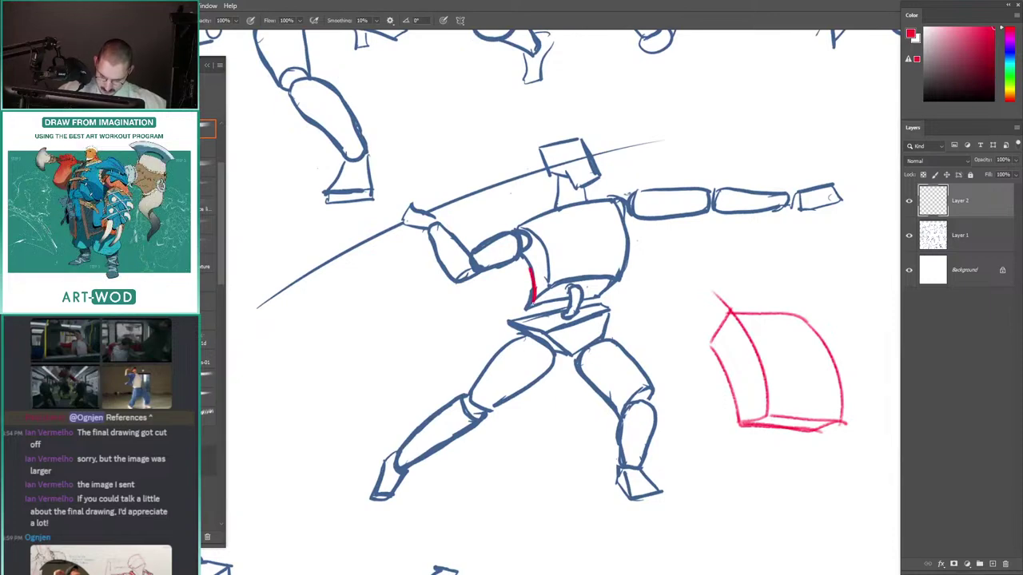
pyautogui.moveTo(518, 225)
pyautogui.mouseDown()
pyautogui.moveTo(549, 282)
pyautogui.moveTo(516, 317)
pyautogui.moveTo(448, 312)
pyautogui.mouseUp()
pyautogui.hotkey('ctrl', 'z')
pyautogui.moveTo(388, 145); pyautogui.dragTo(480, 176)
pyautogui.moveTo(448, 134)
pyautogui.mouseDown()
pyautogui.moveTo(453, 185)
pyautogui.moveTo(487, 188)
pyautogui.moveTo(538, 248)
pyautogui.moveTo(493, 225)
pyautogui.mouseUp()
pyautogui.hotkey('ctrl', 'z')
pyautogui.moveTo(538, 211); pyautogui.dragTo(585, 286)
pyautogui.hotkey('ctrl', 'z')
pyautogui.hotkey('ctrl', 'z')
# Step: Draw a red arrow from the raised-arm figure's chest and a wide flat rectangle above the figure
pyautogui.moveTo(557, 243)
pyautogui.mouseDown()
pyautogui.moveTo(624, 150)
pyautogui.moveTo(627, 161)
pyautogui.mouseUp()
pyautogui.moveTo(549, 122); pyautogui.dragTo(469, 175)
pyautogui.moveTo(661, 86)
pyautogui.mouseDown()
pyautogui.moveTo(671, 170)
pyautogui.moveTo(477, 162)
pyautogui.mouseUp()
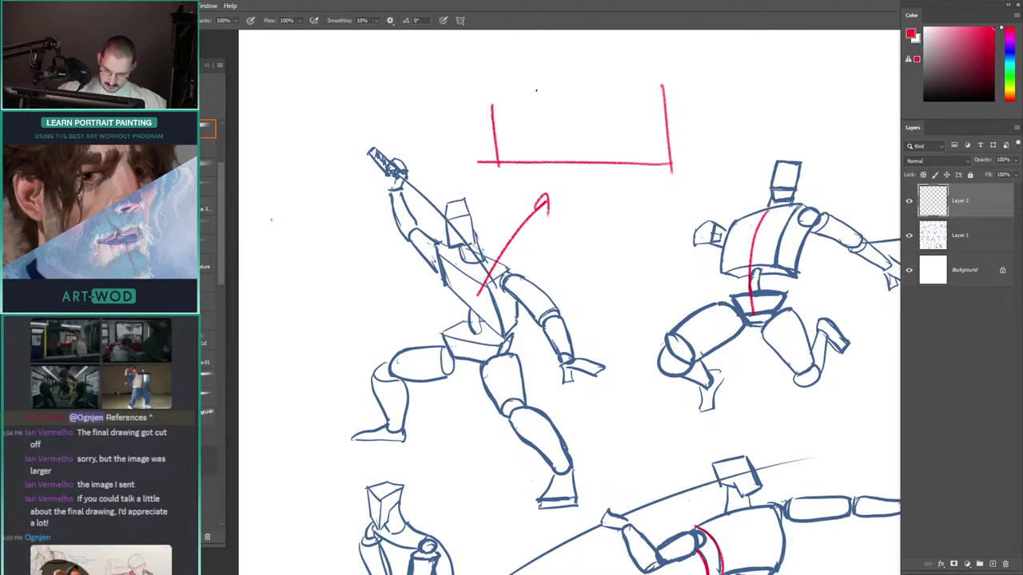
pyautogui.moveTo(660, 79); pyautogui.dragTo(505, 81)
# Step: Outline the raised-arm figure's slanted chest plane in red
pyautogui.moveTo(397, 272)
pyautogui.mouseDown()
pyautogui.moveTo(445, 219)
pyautogui.moveTo(460, 267)
pyautogui.mouseUp()
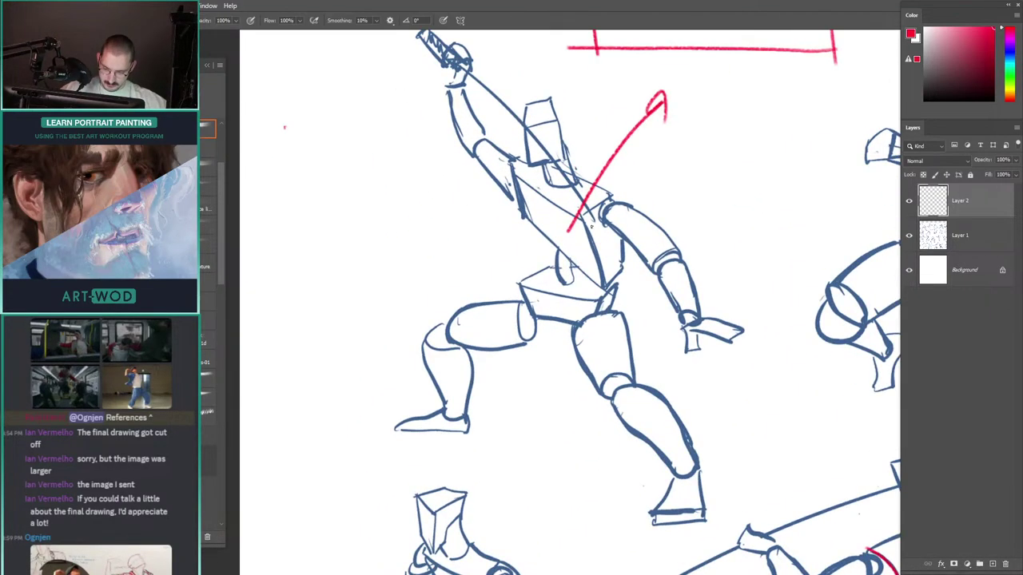
pyautogui.moveTo(511, 174); pyautogui.dragTo(592, 227)
pyautogui.moveTo(605, 289)
pyautogui.mouseDown()
pyautogui.moveTo(521, 199)
pyautogui.moveTo(512, 170)
pyautogui.mouseUp()
# Step: Add top, side and inner depth edges to the red rectangle so it reads as a box in perspective
pyautogui.moveTo(506, 180)
pyautogui.keyDown('ctrl'); pyautogui.mouseDown()
pyautogui.moveTo(448, 176)
pyautogui.moveTo(423, 245)
pyautogui.mouseUp(); pyautogui.keyUp('ctrl')
pyautogui.keyDown('ctrl'); pyautogui.moveTo(450, 188); pyautogui.dragTo(463, 189); pyautogui.keyUp('ctrl')
pyautogui.moveTo(519, 120)
pyautogui.mouseDown()
pyautogui.moveTo(639, 117)
pyautogui.moveTo(559, 72)
pyautogui.moveTo(721, 224)
pyautogui.moveTo(637, 161)
pyautogui.mouseUp()
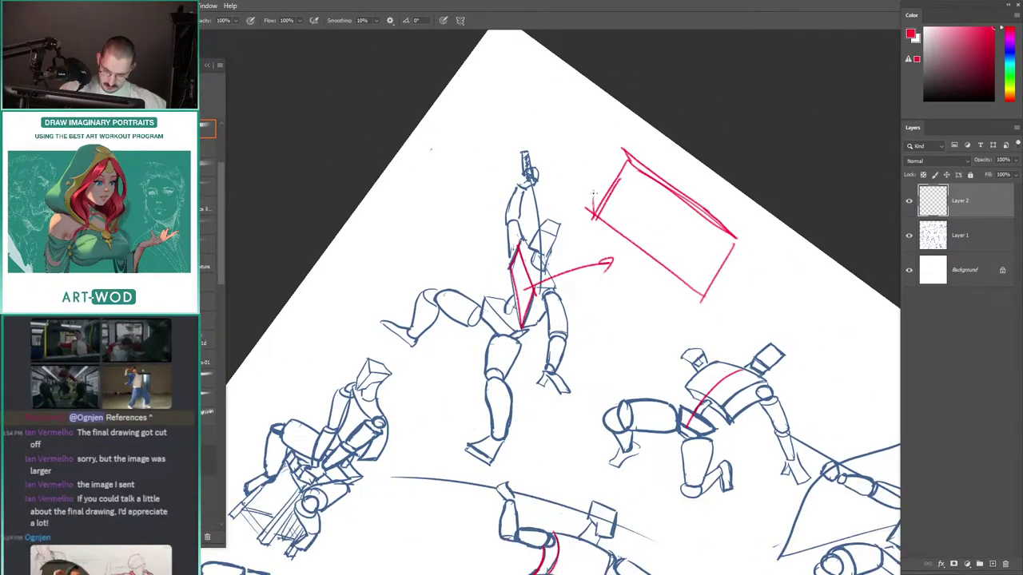
pyautogui.moveTo(513, 131); pyautogui.dragTo(432, 199)
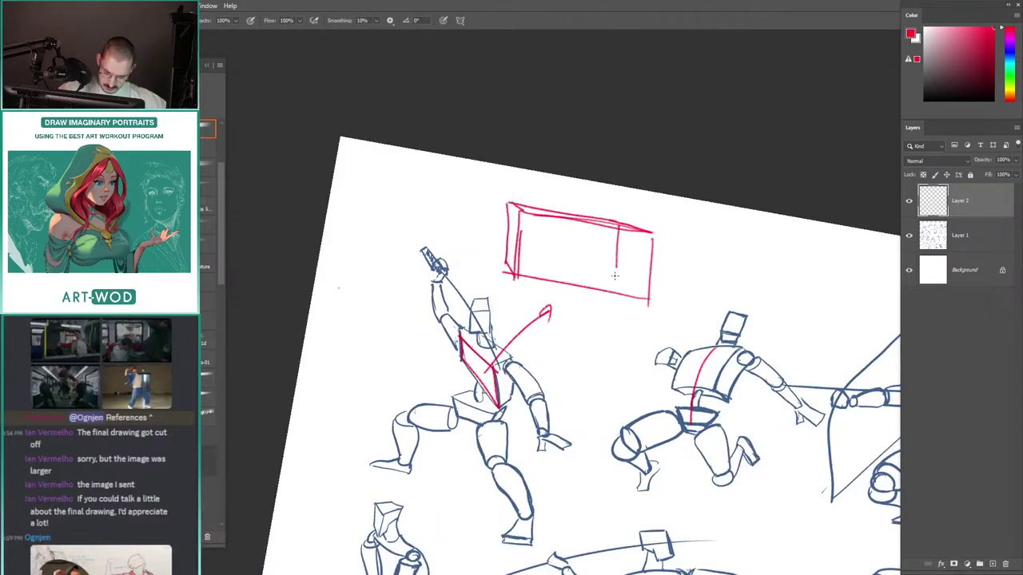
pyautogui.moveTo(646, 296); pyautogui.dragTo(617, 277)
pyautogui.moveTo(503, 195); pyautogui.dragTo(568, 211)
pyautogui.moveTo(614, 350); pyautogui.dragTo(544, 280)
pyautogui.hotkey('ctrl', 'z')
# Step: Draw a small red square beside the perspective box, undoing the extra strokes and the circle around it
pyautogui.moveTo(443, 188)
pyautogui.mouseDown()
pyautogui.moveTo(381, 199)
pyautogui.moveTo(371, 213)
pyautogui.mouseUp()
pyautogui.moveTo(456, 198); pyautogui.dragTo(430, 227)
pyautogui.moveTo(481, 263)
pyautogui.mouseDown()
pyautogui.moveTo(507, 180)
pyautogui.moveTo(462, 239)
pyautogui.moveTo(368, 171)
pyautogui.mouseUp()
pyautogui.hotkey('ctrl', 'z')
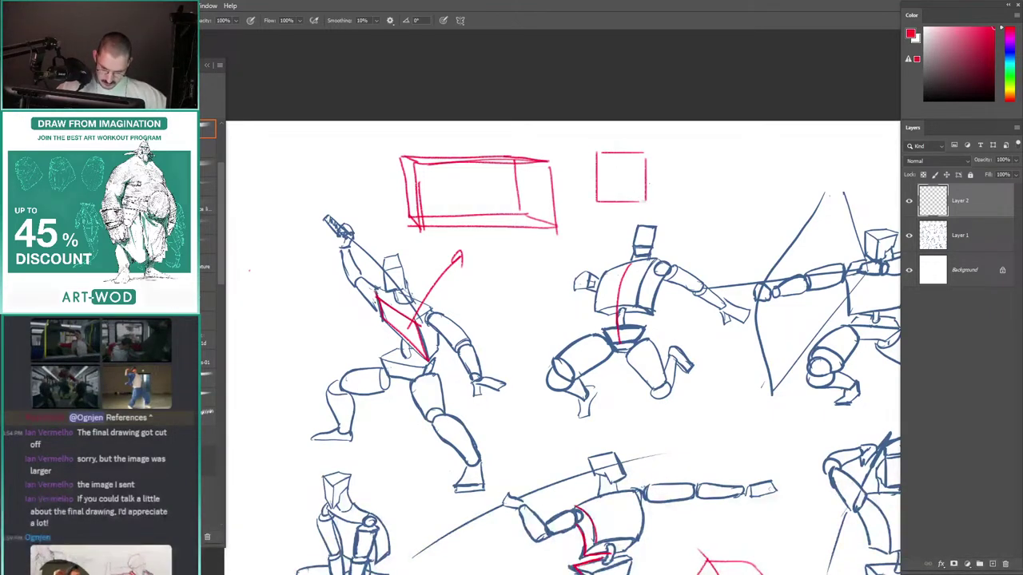
pyautogui.moveTo(586, 200)
pyautogui.mouseDown()
pyautogui.moveTo(656, 203)
pyautogui.moveTo(589, 207)
pyautogui.mouseUp()
pyautogui.moveTo(582, 144); pyautogui.dragTo(613, 151)
pyautogui.hotkey('ctrl', 'z')
pyautogui.moveTo(708, 252)
pyautogui.mouseDown()
pyautogui.moveTo(661, 269)
pyautogui.moveTo(720, 237)
pyautogui.moveTo(651, 270)
pyautogui.moveTo(580, 237)
pyautogui.moveTo(653, 267)
pyautogui.mouseUp()
pyautogui.hotkey('ctrl', 'z')
pyautogui.moveTo(627, 132); pyautogui.dragTo(501, 118)
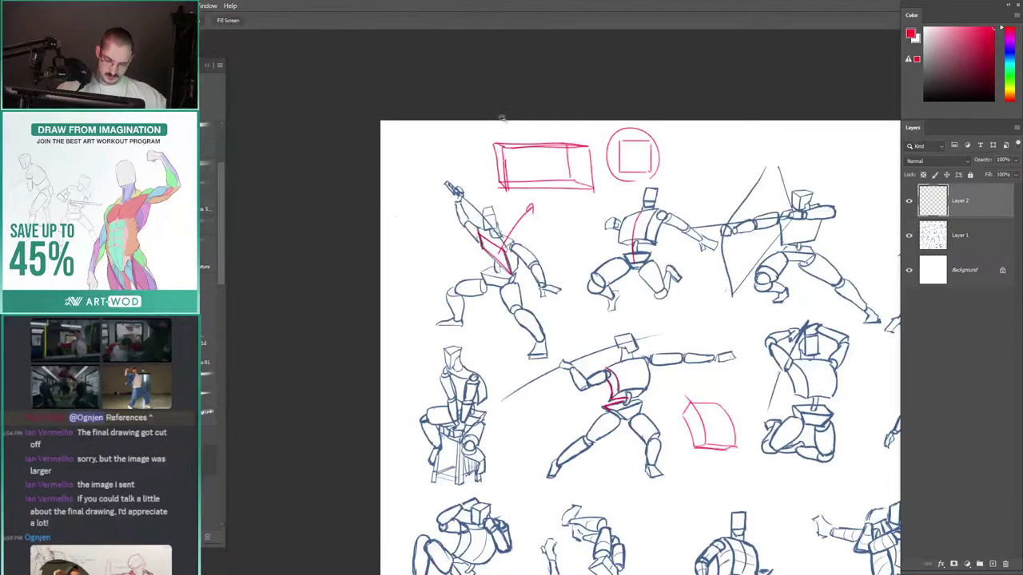
pyautogui.hotkey('ctrl', 'z')
# Step: Examine the torso construction of the lower-row figures against the seated and top-row figures
pyautogui.moveTo(575, 325); pyautogui.dragTo(389, 165)
pyautogui.moveTo(381, 204)
pyautogui.mouseDown()
pyautogui.moveTo(506, 117)
pyautogui.moveTo(514, 73)
pyautogui.mouseUp()
pyautogui.moveTo(418, 191); pyautogui.dragTo(436, 184)
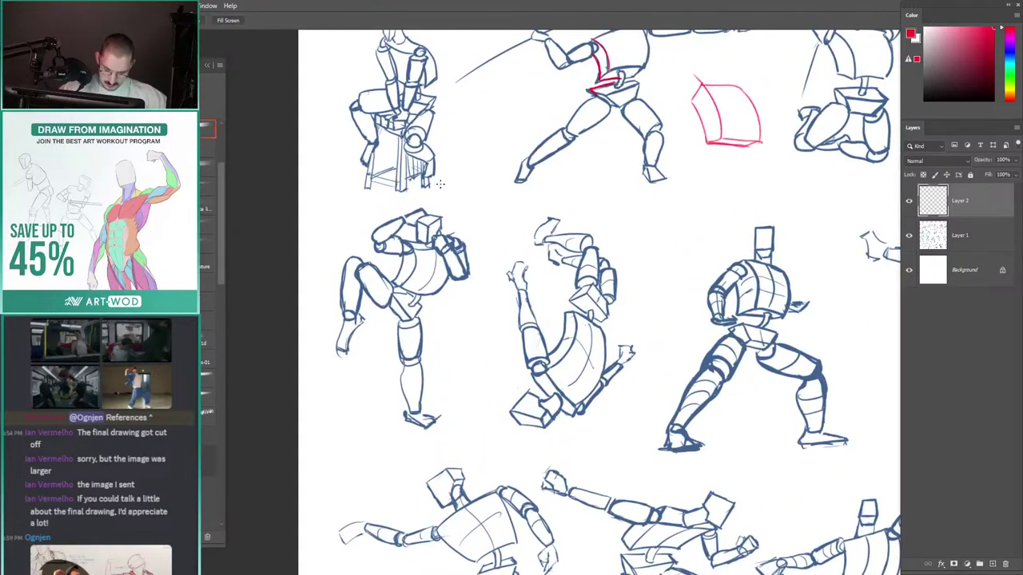
pyautogui.moveTo(360, 217); pyautogui.dragTo(398, 230)
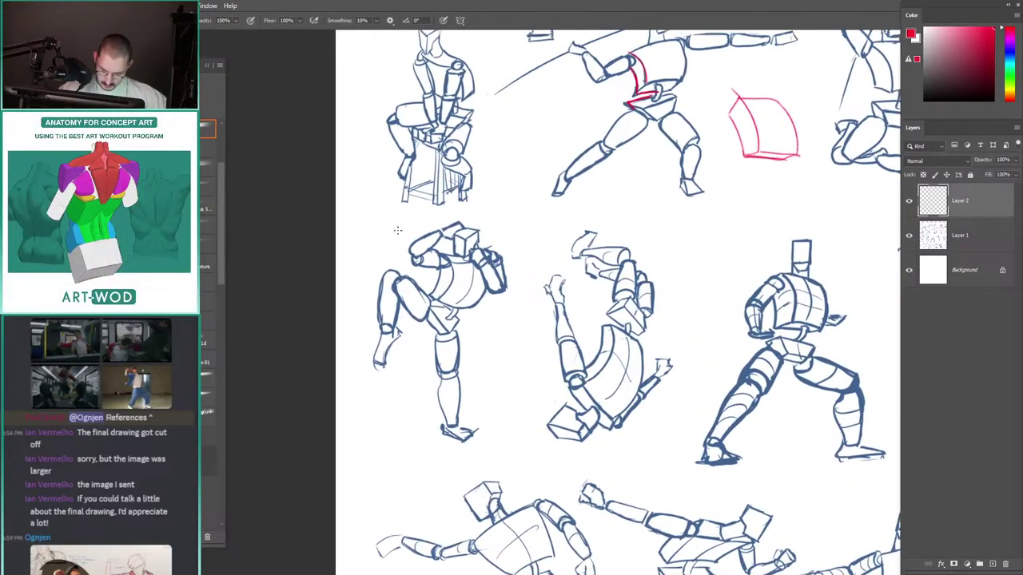
pyautogui.moveTo(480, 305)
pyautogui.mouseDown()
pyautogui.moveTo(427, 247)
pyautogui.moveTo(474, 320)
pyautogui.mouseUp()
pyautogui.hotkey('ctrl', 'z')
pyautogui.moveTo(362, 172); pyautogui.dragTo(402, 179)
pyautogui.moveTo(413, 79); pyautogui.dragTo(429, 235)
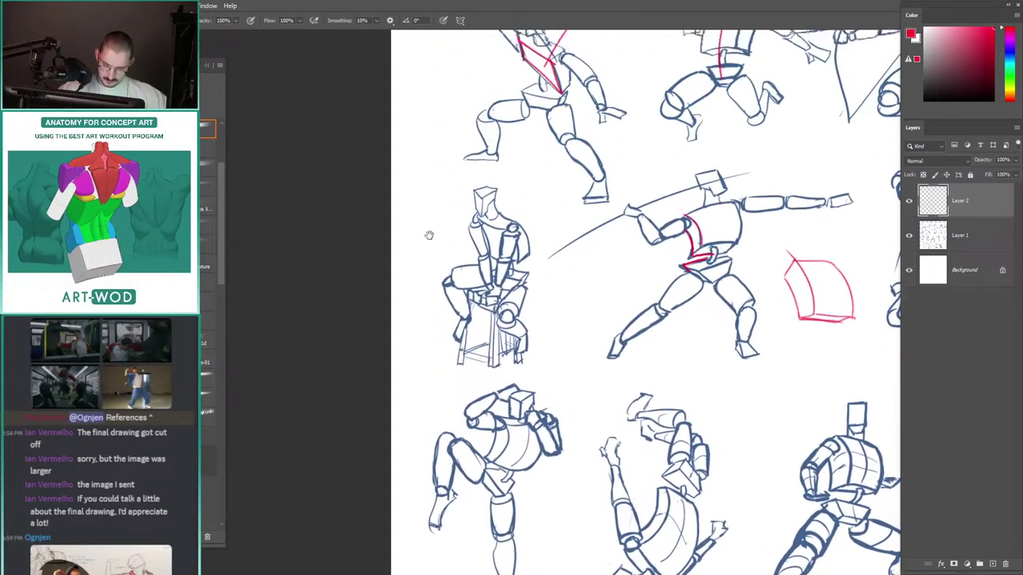
pyautogui.moveTo(438, 124); pyautogui.dragTo(413, 226)
pyautogui.moveTo(461, 178); pyautogui.dragTo(401, 204)
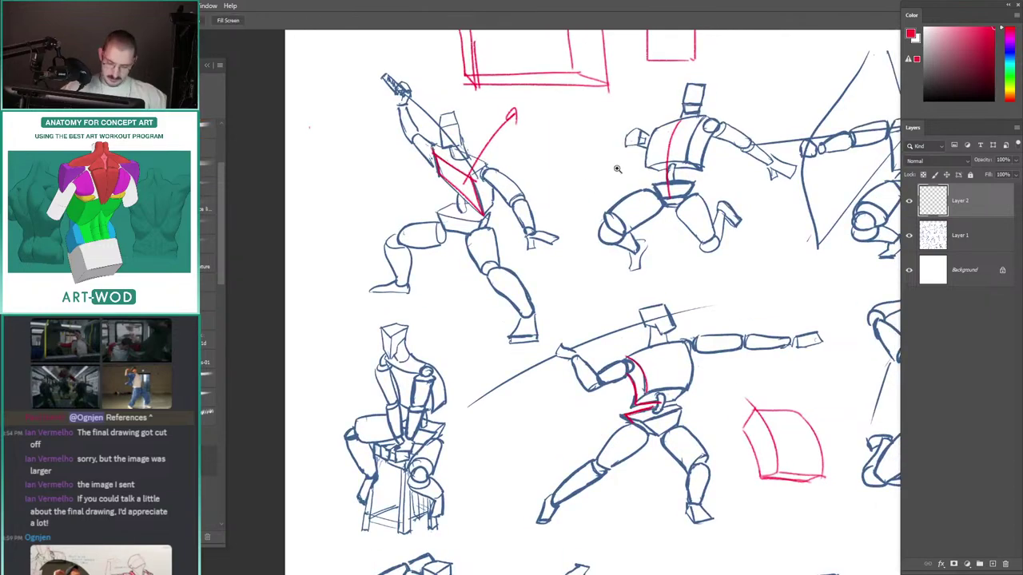
pyautogui.moveTo(387, 545)
pyautogui.mouseDown()
pyautogui.moveTo(449, 331)
pyautogui.moveTo(459, 230)
pyautogui.mouseUp()
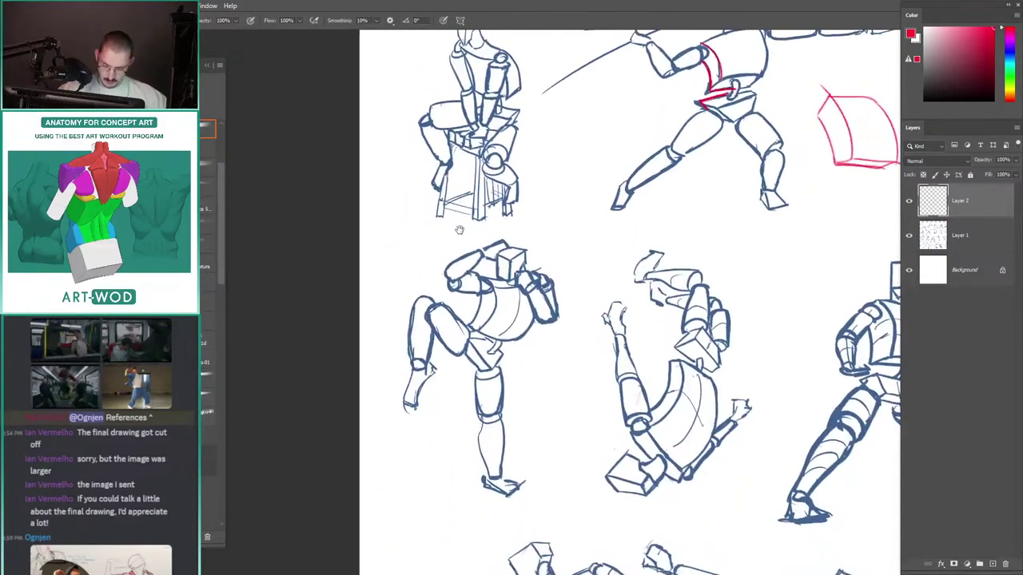
# Step: Mark the front of the kicking figure's pelvis with a small red oval, undoing the extra stroke
pyautogui.moveTo(475, 343); pyautogui.dragTo(500, 349)
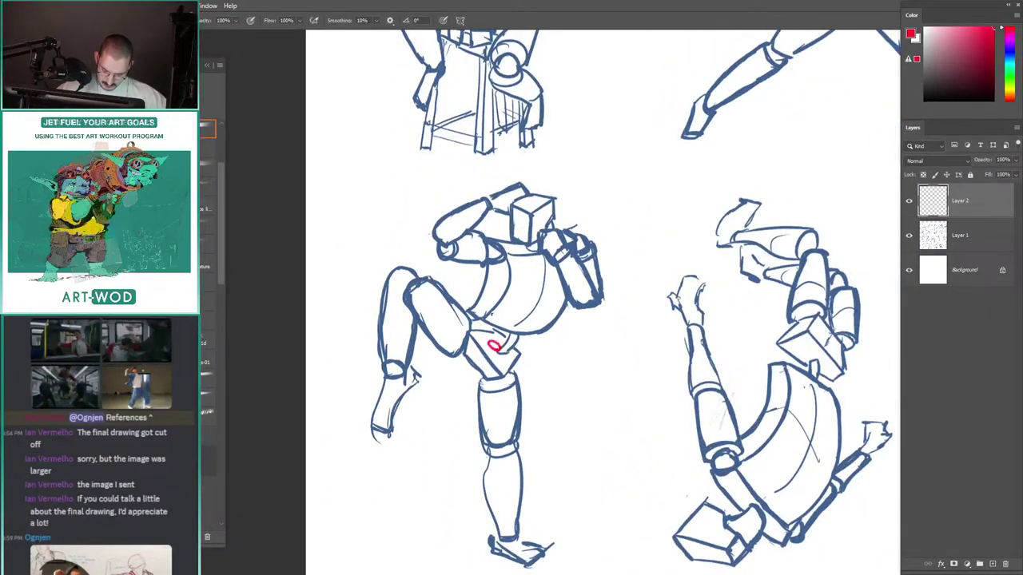
pyautogui.moveTo(492, 313); pyautogui.dragTo(457, 316)
pyautogui.moveTo(583, 354)
pyautogui.mouseDown()
pyautogui.moveTo(465, 194)
pyautogui.moveTo(513, 213)
pyautogui.moveTo(534, 253)
pyautogui.mouseUp()
pyautogui.hotkey('ctrl', 'z')
# Step: Compare the contoured limbs of the two lowest rows with the raised-arm figure's arm and thigh
pyautogui.scroll(-3, 438, 159)
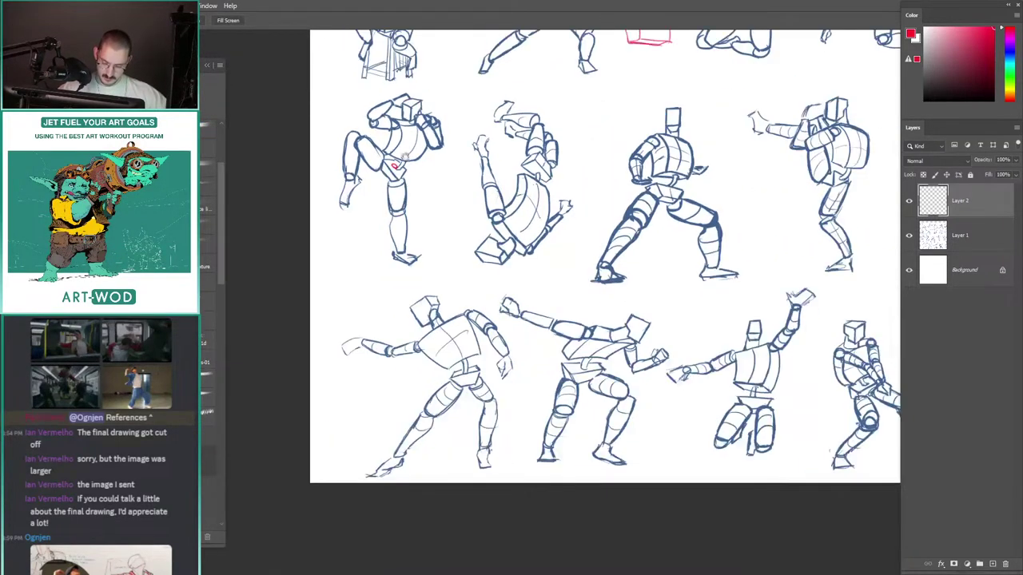
pyautogui.moveTo(405, 158); pyautogui.dragTo(439, 226)
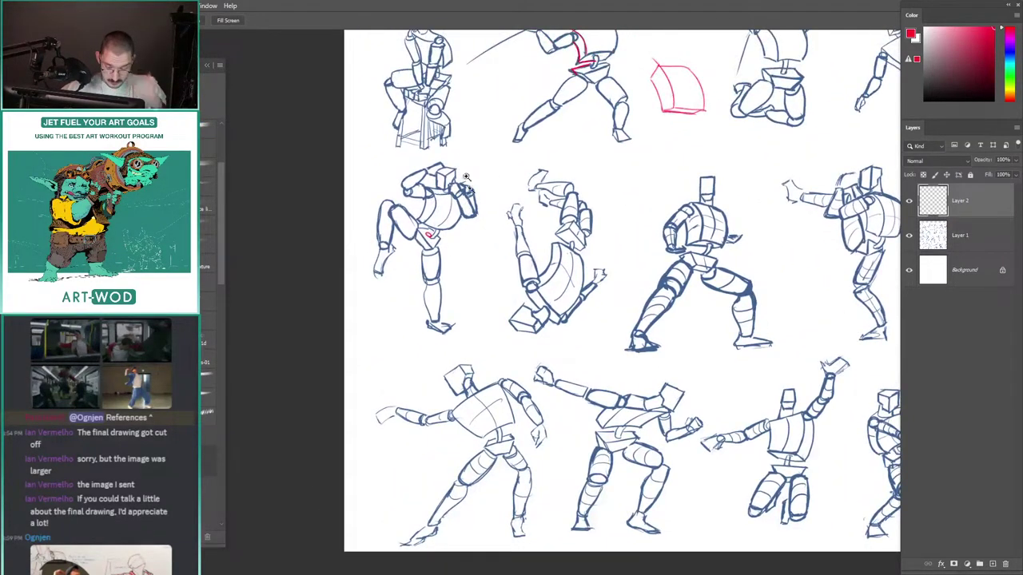
pyautogui.moveTo(467, 173); pyautogui.dragTo(481, 280)
pyautogui.moveTo(481, 240); pyautogui.dragTo(516, 240)
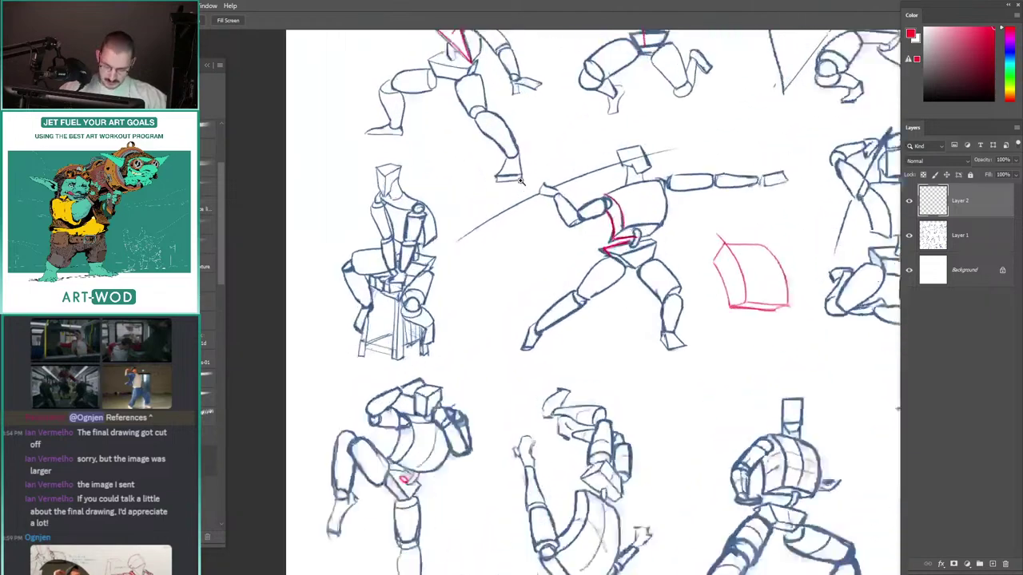
pyautogui.moveTo(443, 162); pyautogui.dragTo(473, 270)
pyautogui.moveTo(540, 254); pyautogui.dragTo(511, 250)
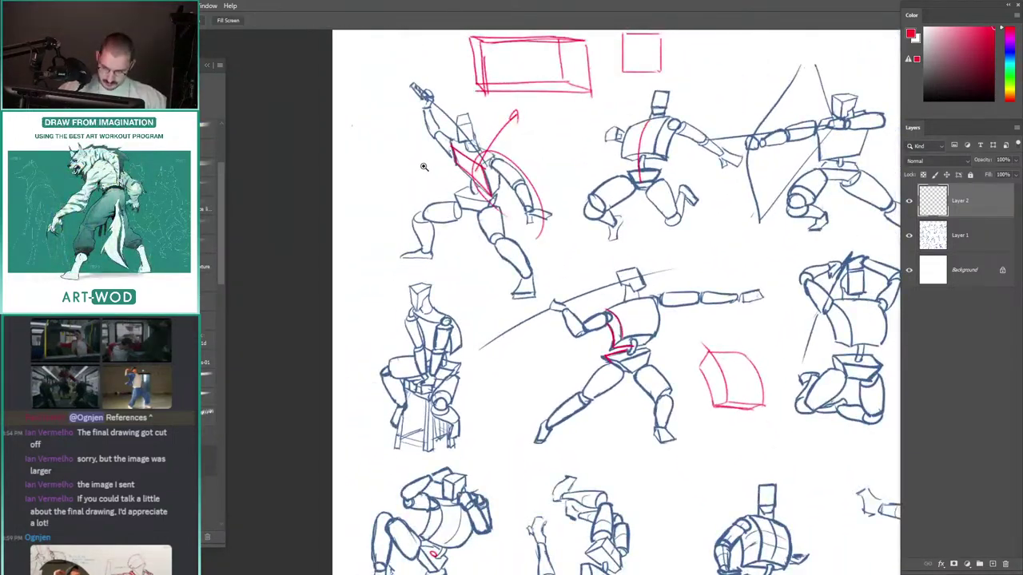
pyautogui.scroll(2, 437, 172)
pyautogui.scroll(-4, 505, 129)
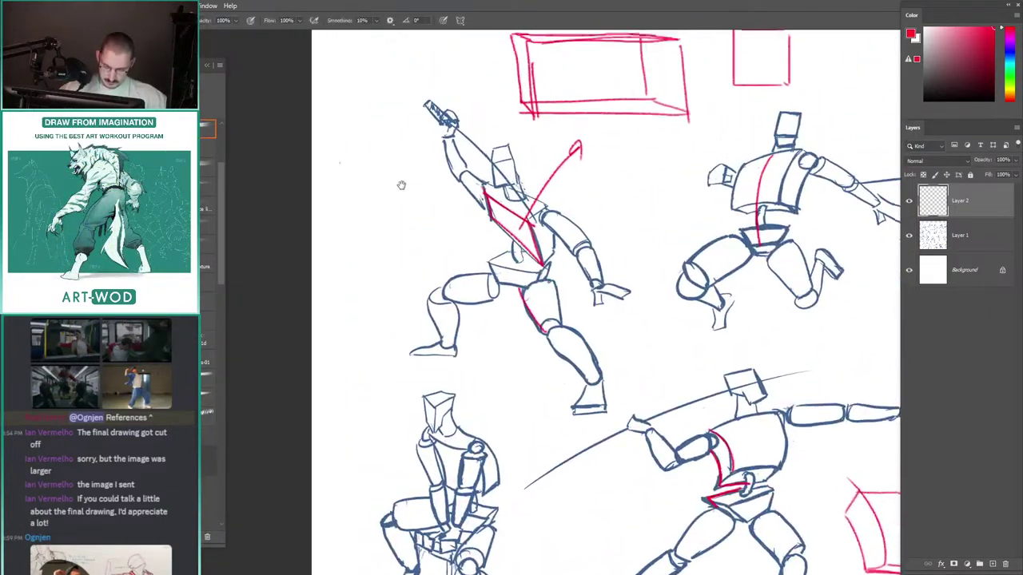
pyautogui.scroll(3, 505, 129)
# Step: Draw a plain red cylinder to the side of the square, followed by a small arrow
pyautogui.press('b')
pyautogui.moveTo(584, 210)
pyautogui.mouseDown()
pyautogui.moveTo(491, 210)
pyautogui.moveTo(459, 158)
pyautogui.mouseUp()
pyautogui.moveTo(584, 211)
pyautogui.mouseDown()
pyautogui.moveTo(523, 149)
pyautogui.moveTo(453, 153)
pyautogui.mouseUp()
pyautogui.moveTo(616, 167); pyautogui.dragTo(643, 158)
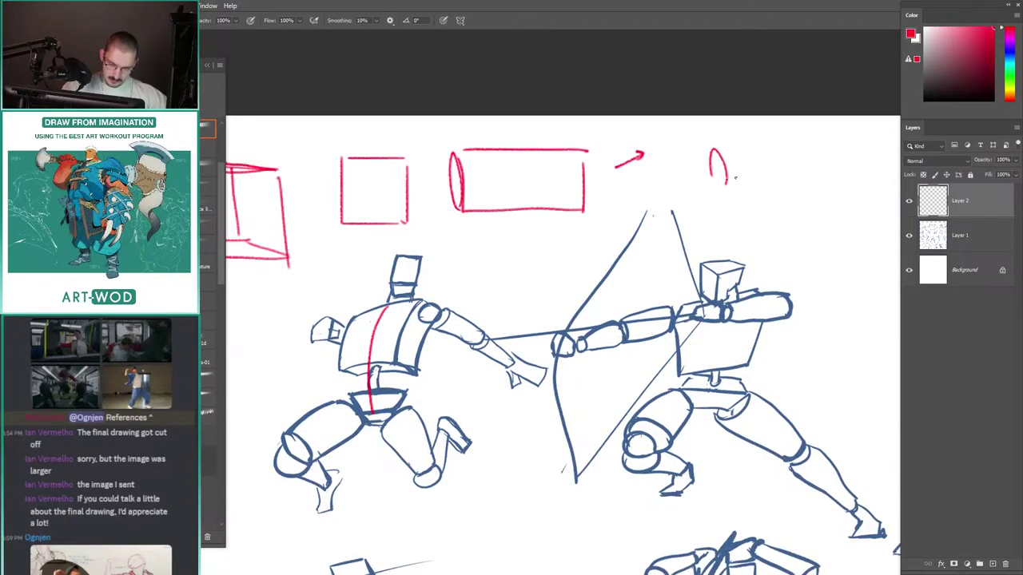
# Step: Draw a red tapered cylinder above the archer, widening away from its end ellipse, undoing failed strokes
pyautogui.moveTo(729, 182); pyautogui.dragTo(816, 171)
pyautogui.moveTo(714, 149); pyautogui.dragTo(791, 116)
pyautogui.hotkey('ctrl', 'z')
pyautogui.hotkey('ctrl', 'z')
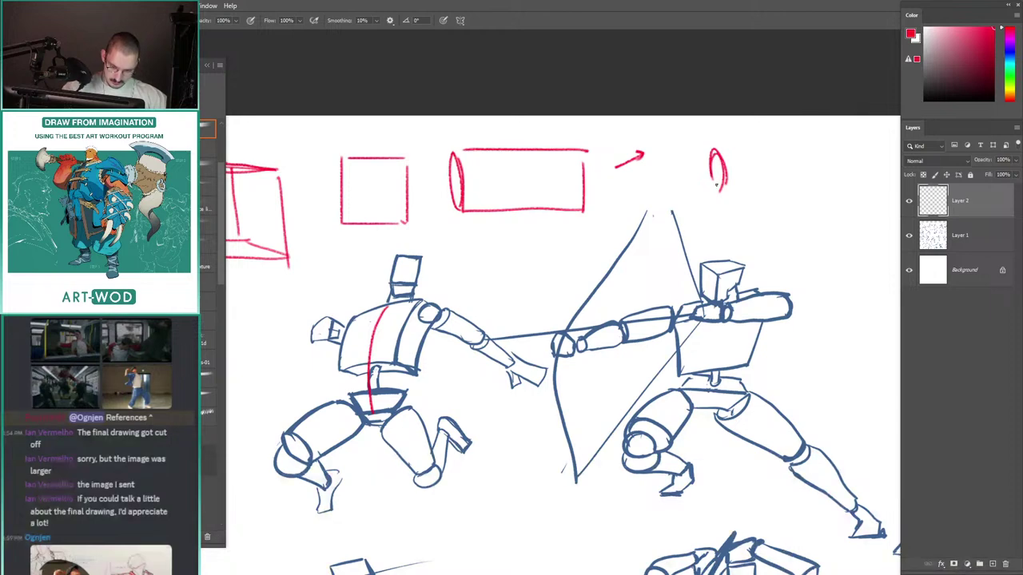
pyautogui.moveTo(717, 185); pyautogui.dragTo(833, 209)
pyautogui.moveTo(717, 152); pyautogui.dragTo(816, 142)
pyautogui.moveTo(832, 206)
pyautogui.mouseDown()
pyautogui.moveTo(822, 134)
pyautogui.moveTo(813, 140)
pyautogui.mouseUp()
pyautogui.hotkey('ctrl', 'z')
# Step: Extend the tapered cylinder with a second, narrower section ending in a small ellipse
pyautogui.moveTo(715, 145); pyautogui.dragTo(710, 187)
pyautogui.moveTo(724, 188)
pyautogui.mouseDown()
pyautogui.moveTo(605, 181)
pyautogui.moveTo(613, 183)
pyautogui.mouseUp()
pyautogui.hotkey('ctrl', 'z')
pyautogui.moveTo(546, 119); pyautogui.dragTo(340, 122)
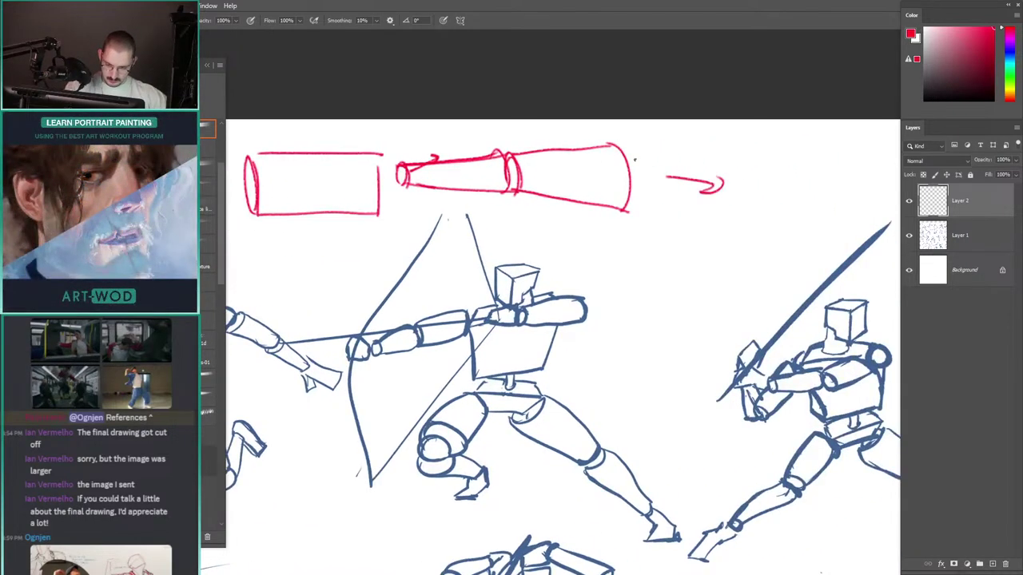
# Step: Replace the distant arrow with a small red arrow close to the wide end of the tapered cylinder
pyautogui.moveTo(634, 159); pyautogui.dragTo(450, 106)
pyautogui.moveTo(415, 162); pyautogui.dragTo(451, 170)
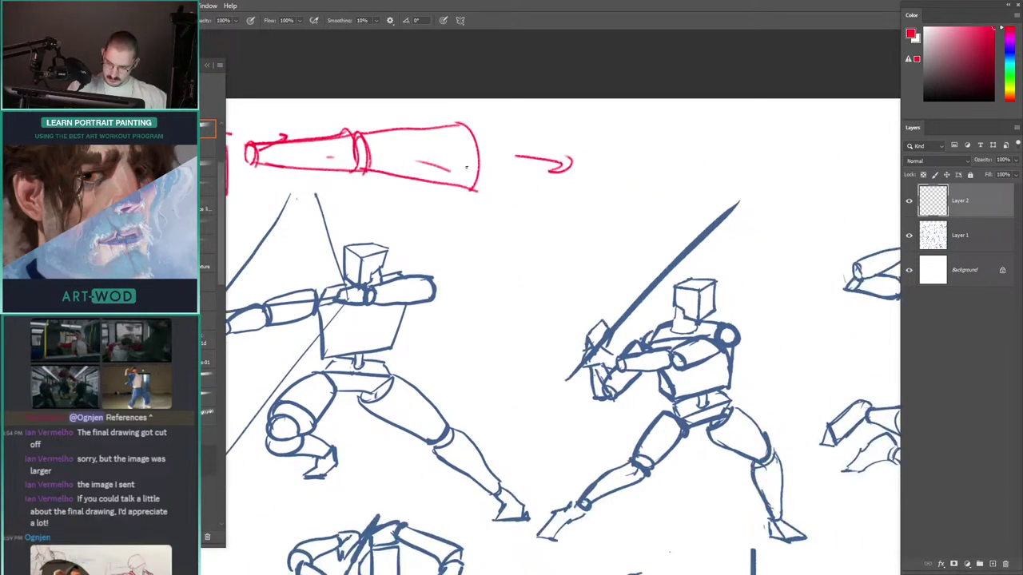
pyautogui.hotkey('ctrl', 'z')
pyautogui.hotkey('ctrl', 'z')
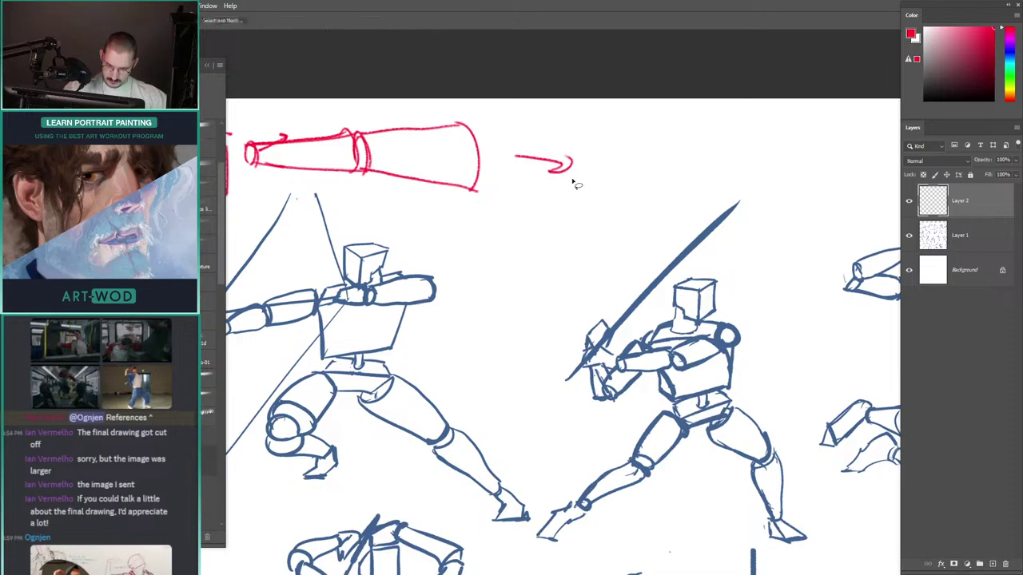
pyautogui.hotkey('ctrl', 'z')
pyautogui.moveTo(490, 154); pyautogui.dragTo(517, 162)
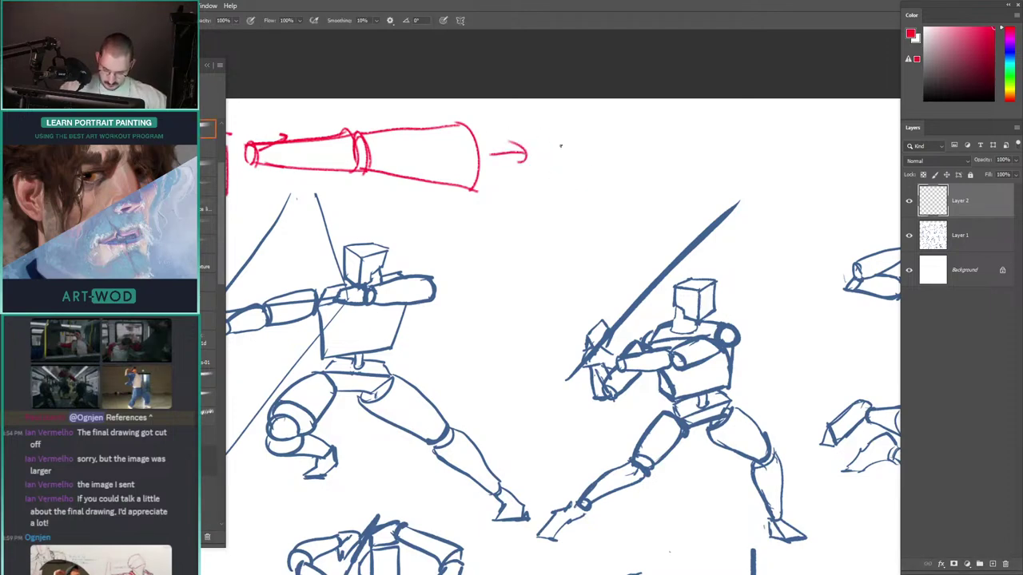
# Step: Draw a large red side-view leg after the arrow, with a curved thigh block and an oppositely curved lower-leg section
pyautogui.moveTo(553, 126)
pyautogui.mouseDown()
pyautogui.moveTo(548, 153)
pyautogui.moveTo(619, 257)
pyautogui.moveTo(613, 145)
pyautogui.mouseUp()
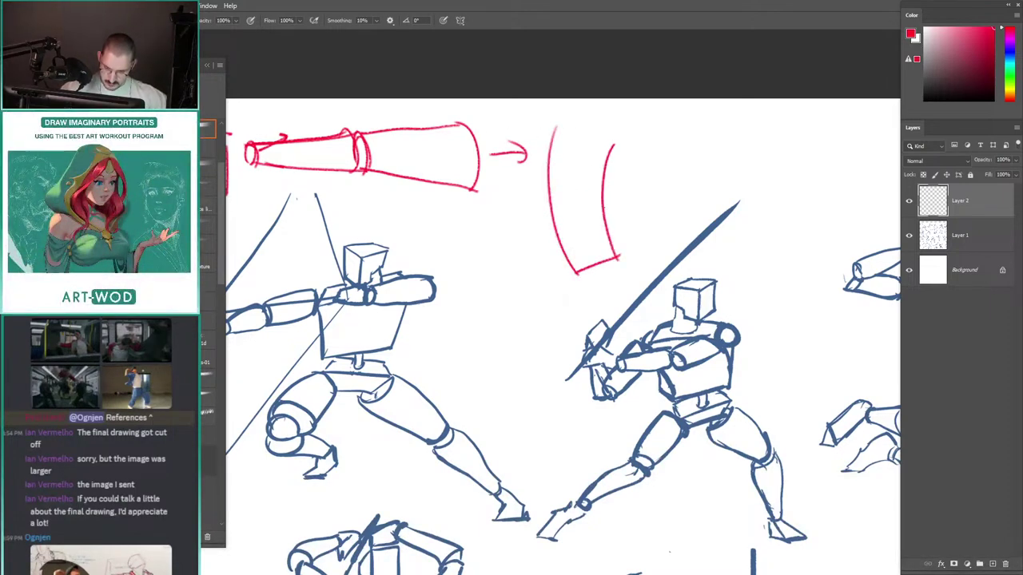
pyautogui.hotkey('ctrl', 'z')
pyautogui.moveTo(616, 256); pyautogui.dragTo(620, 153)
pyautogui.moveTo(563, 124); pyautogui.dragTo(626, 156)
pyautogui.moveTo(615, 262)
pyautogui.mouseDown()
pyautogui.moveTo(629, 348)
pyautogui.moveTo(593, 425)
pyautogui.mouseUp()
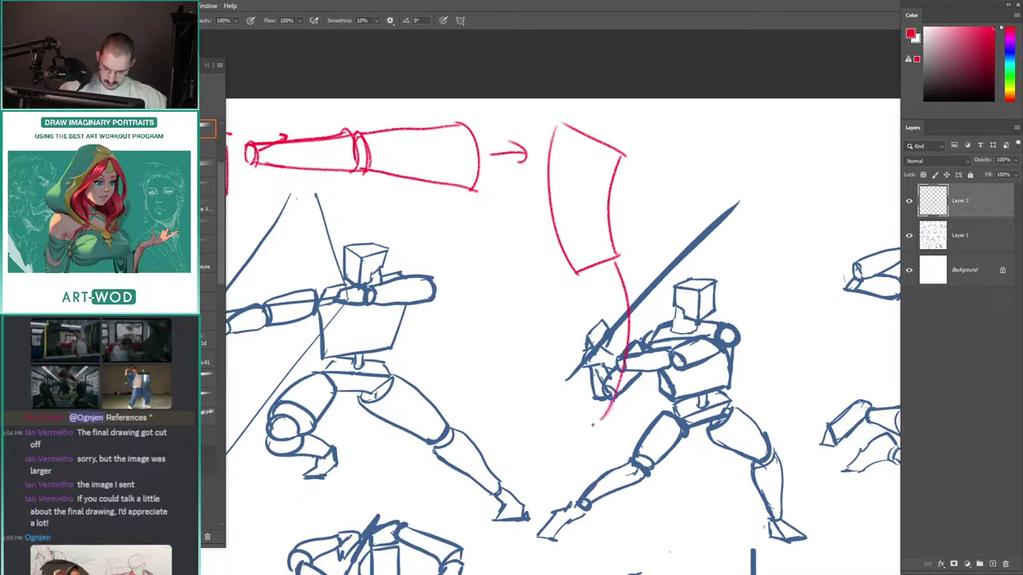
pyautogui.moveTo(576, 274)
pyautogui.mouseDown()
pyautogui.moveTo(583, 443)
pyautogui.moveTo(621, 424)
pyautogui.mouseUp()
pyautogui.moveTo(518, 232); pyautogui.dragTo(521, 176)
pyautogui.moveTo(540, 242); pyautogui.dragTo(519, 255)
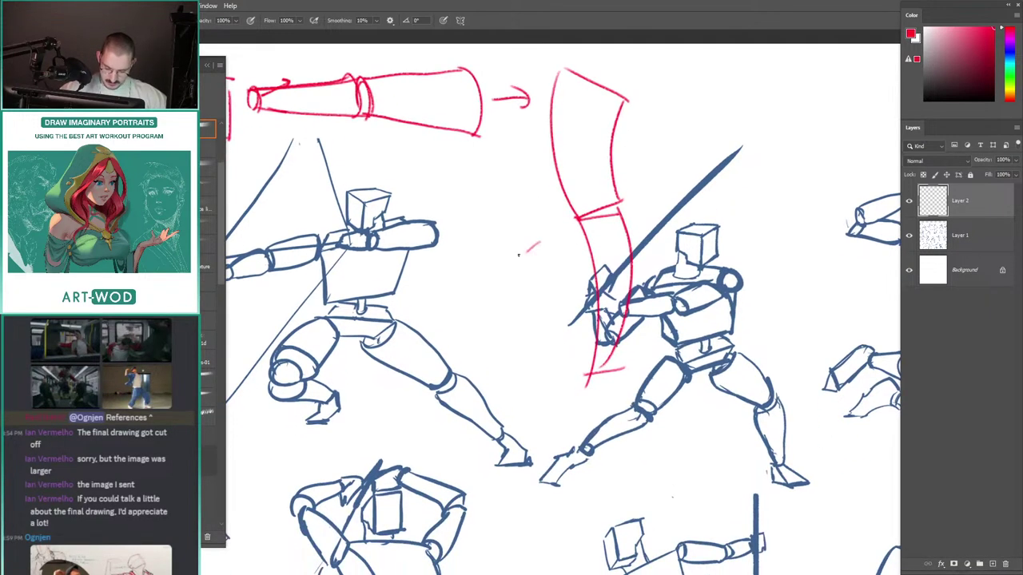
# Step: Add a pelvis shape above the large leg and start a small front-view leg with a curved thigh beside it
pyautogui.moveTo(399, 177); pyautogui.dragTo(471, 142)
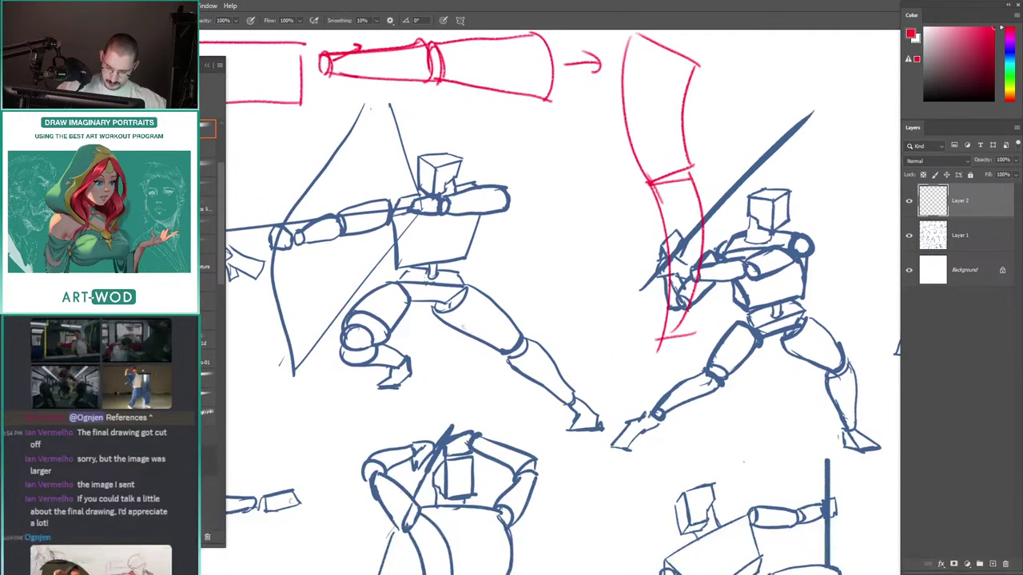
pyautogui.moveTo(584, 104); pyautogui.dragTo(520, 160)
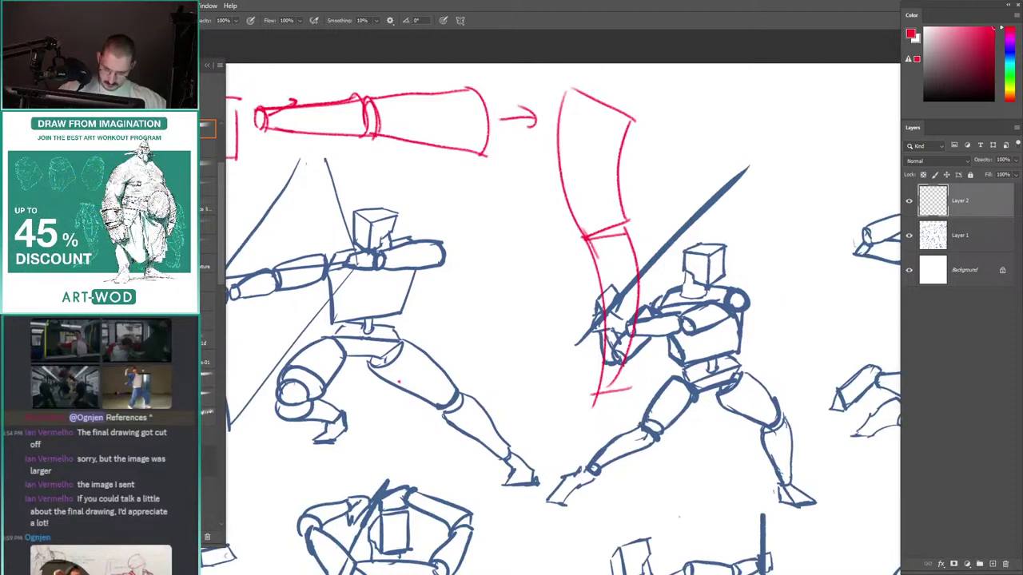
pyautogui.moveTo(560, 83); pyautogui.dragTo(554, 64)
pyautogui.moveTo(497, 145)
pyautogui.mouseDown()
pyautogui.moveTo(520, 112)
pyautogui.moveTo(561, 215)
pyautogui.moveTo(520, 149)
pyautogui.mouseUp()
pyautogui.hotkey('ctrl', 'z')
pyautogui.moveTo(512, 195); pyautogui.dragTo(561, 225)
pyautogui.moveTo(522, 127); pyautogui.dragTo(551, 145)
pyautogui.moveTo(553, 167); pyautogui.dragTo(592, 138)
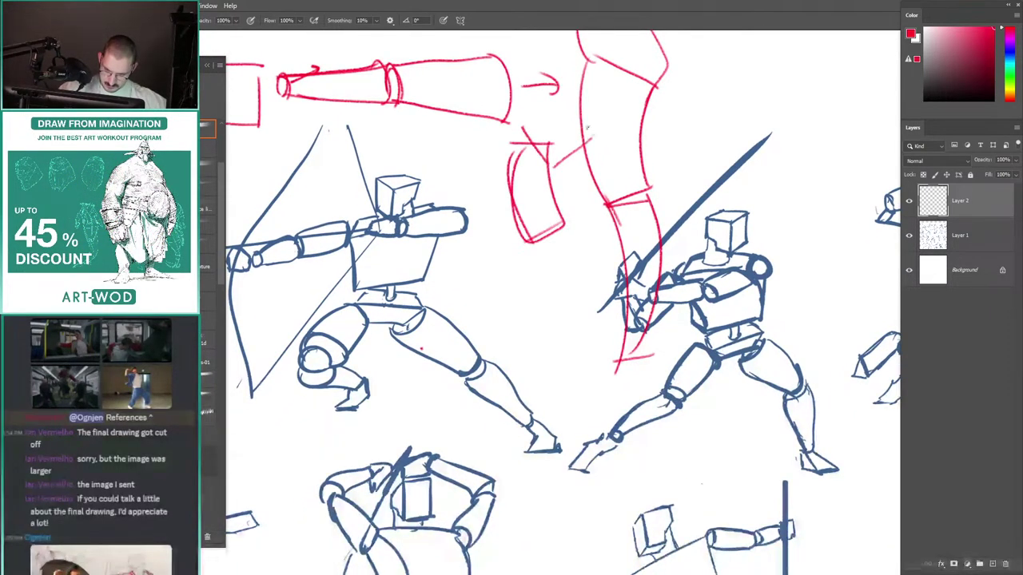
# Step: Complete the small front-view legs with both lower legs, the second thigh and inner contour lines, undoing a failed stroke
pyautogui.moveTo(555, 218); pyautogui.dragTo(527, 285)
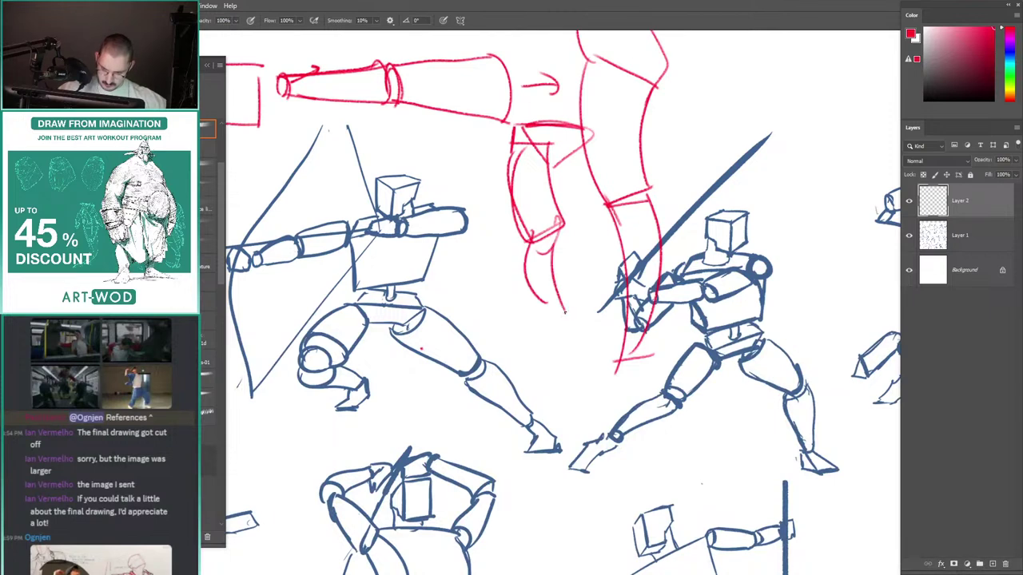
pyautogui.moveTo(557, 232); pyautogui.dragTo(565, 312)
pyautogui.moveTo(567, 233); pyautogui.dragTo(580, 299)
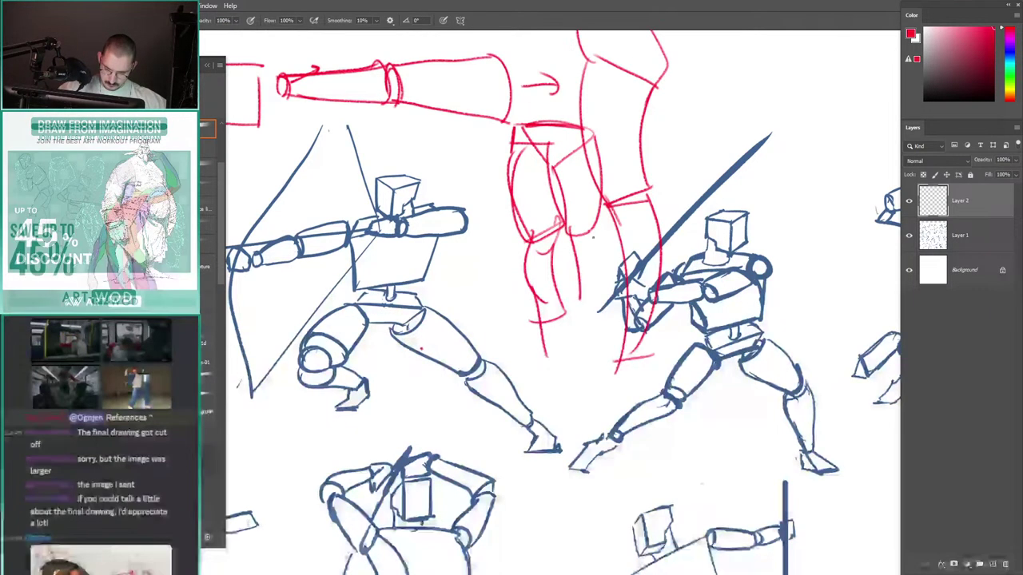
pyautogui.moveTo(598, 227); pyautogui.dragTo(598, 314)
pyautogui.moveTo(566, 313); pyautogui.dragTo(594, 317)
pyautogui.moveTo(569, 230); pyautogui.dragTo(557, 166)
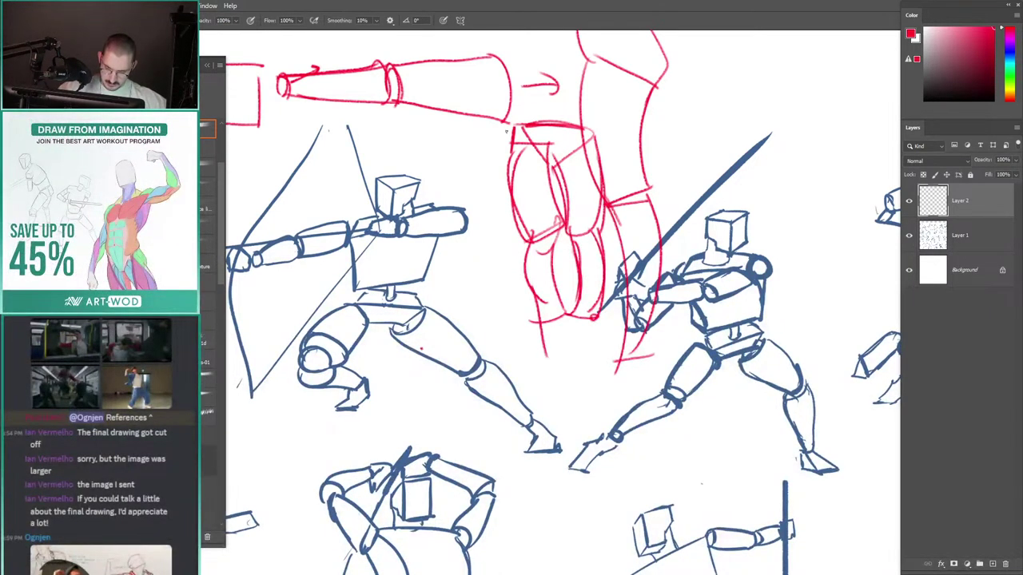
pyautogui.hotkey('ctrl', 'z')
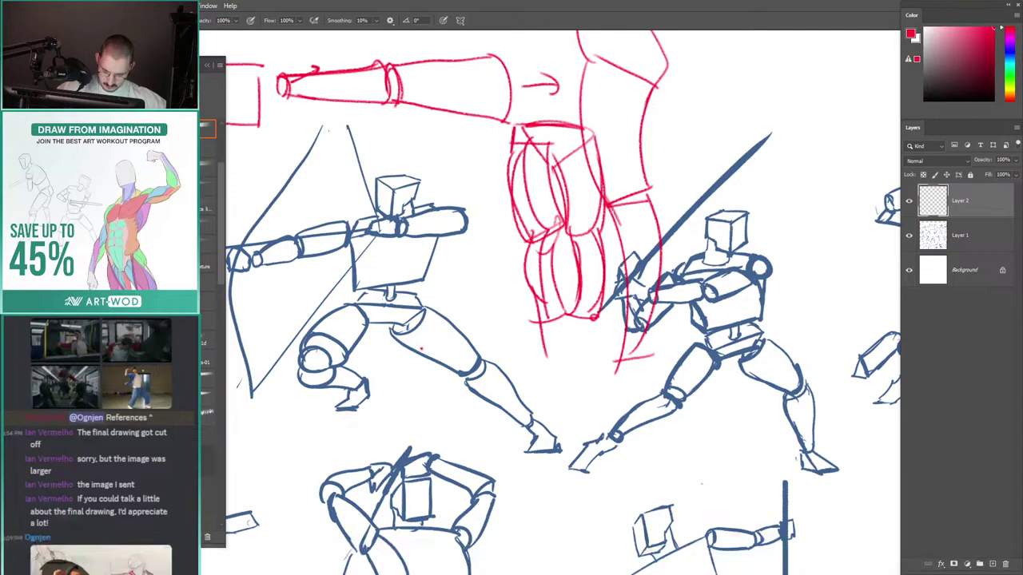
# Step: Draw a long red S-curve beside the large leg to show its overall rhythm, and reinforce the small pelvis
pyautogui.moveTo(480, 125); pyautogui.dragTo(443, 181)
pyautogui.moveTo(649, 124); pyautogui.dragTo(640, 408)
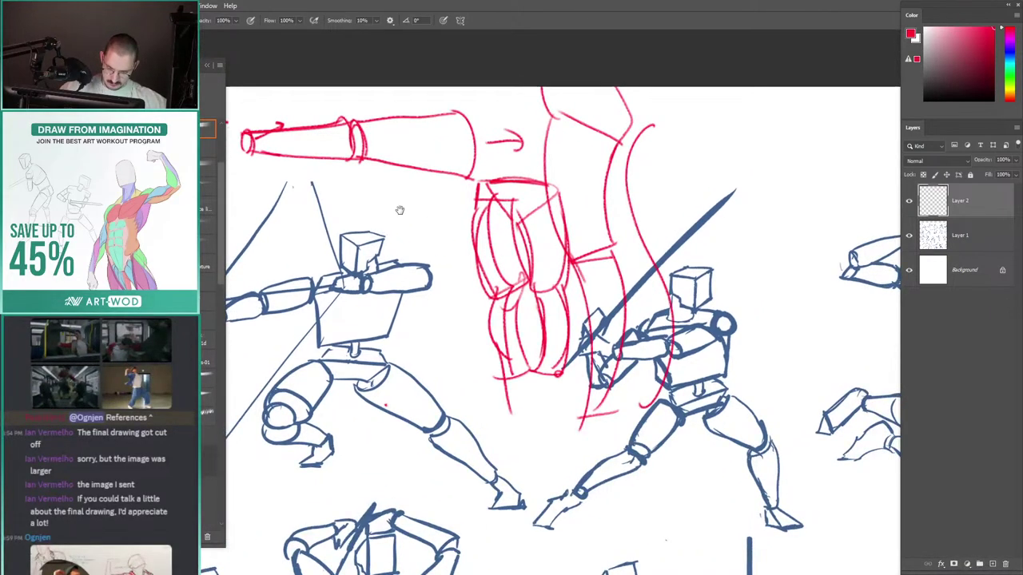
pyautogui.moveTo(400, 210); pyautogui.dragTo(433, 181)
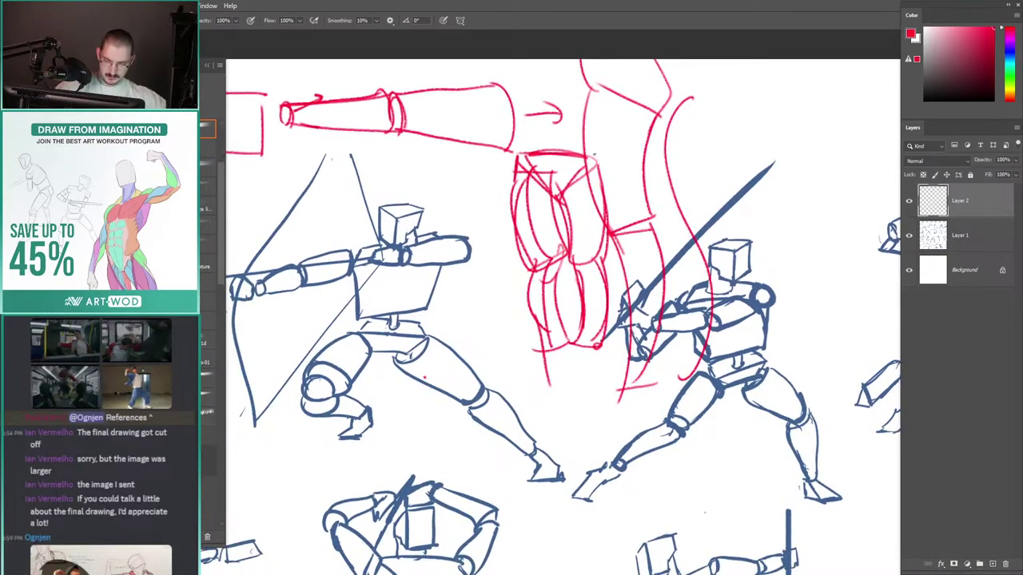
pyautogui.moveTo(593, 159)
pyautogui.mouseDown()
pyautogui.moveTo(730, 30)
pyautogui.moveTo(725, 18)
pyautogui.mouseUp()
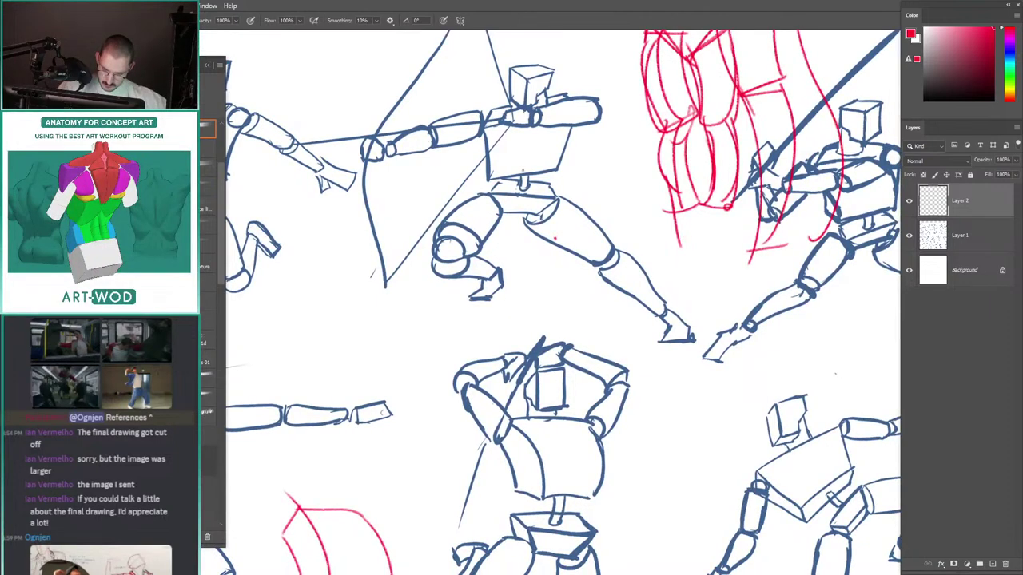
# Step: Overlay the archer's extended leg with a curved red thigh and lower leg, undoing a misplaced stroke
pyautogui.moveTo(553, 193); pyautogui.dragTo(613, 244)
pyautogui.moveTo(542, 161); pyautogui.dragTo(512, 160)
pyautogui.hotkey('ctrl', 'z')
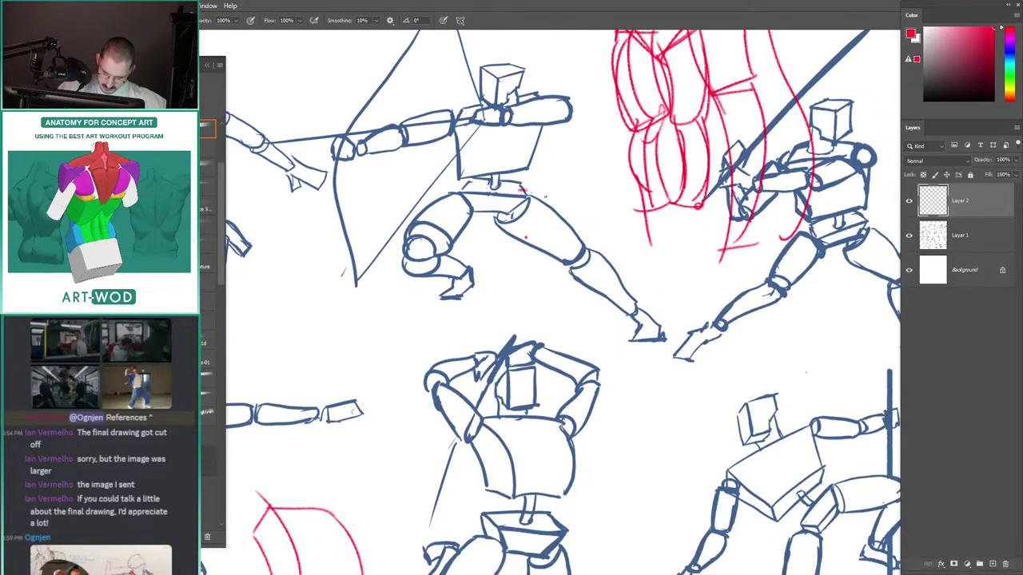
pyautogui.moveTo(507, 226)
pyautogui.mouseDown()
pyautogui.moveTo(525, 191)
pyautogui.moveTo(641, 309)
pyautogui.mouseUp()
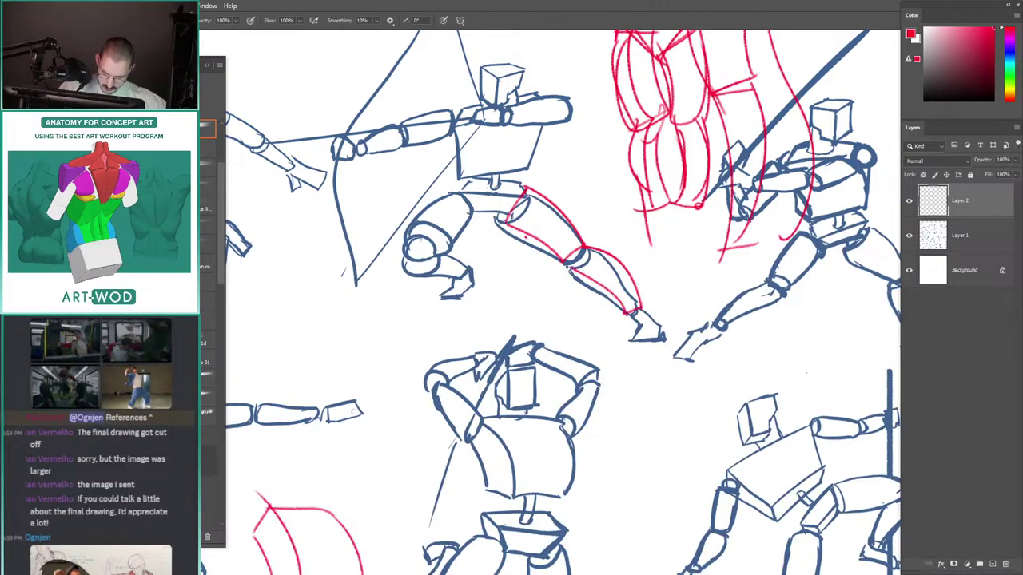
pyautogui.moveTo(570, 271); pyautogui.dragTo(639, 310)
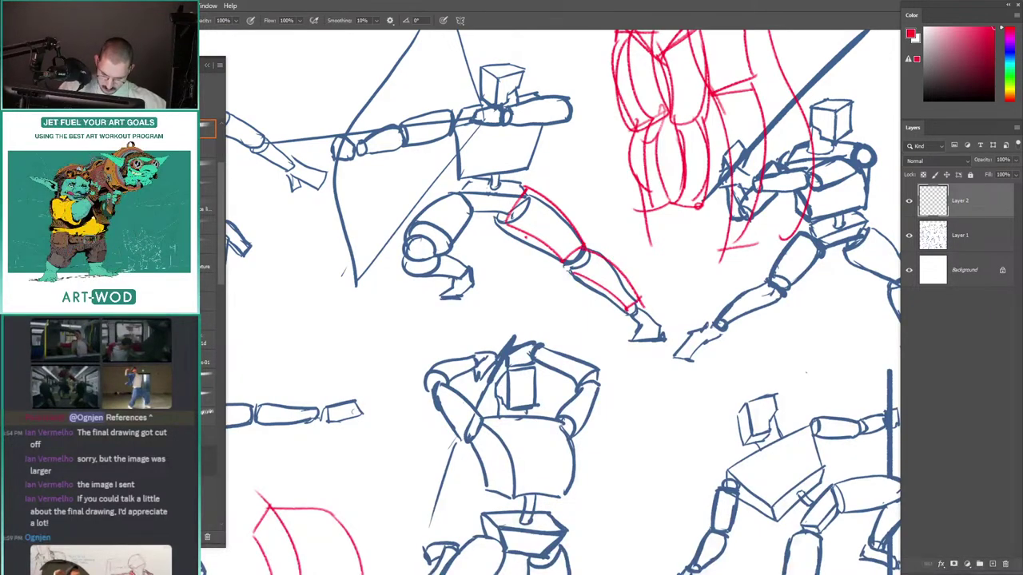
# Step: Overlay the archer's bent leg with a rounded red thigh, a knee ellipse and the foreshortened lower leg
pyautogui.moveTo(388, 136); pyautogui.dragTo(561, 239)
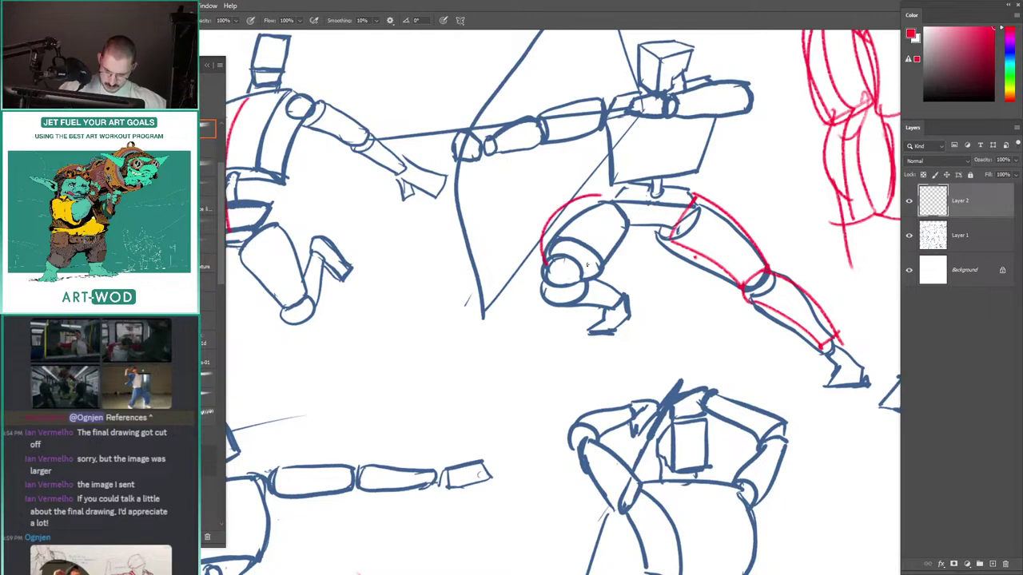
pyautogui.hotkey('ctrl', 'z')
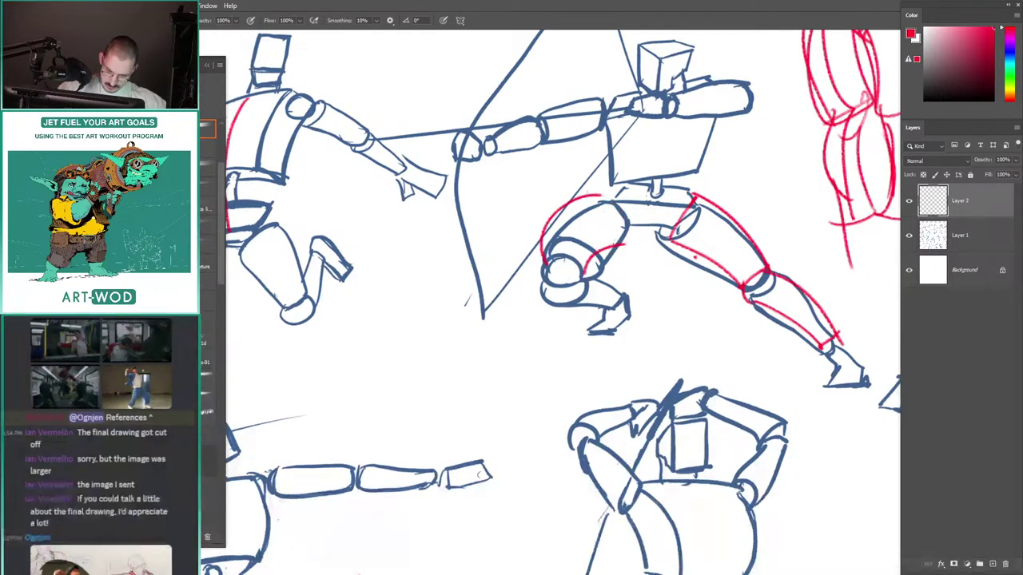
pyautogui.moveTo(581, 272); pyautogui.dragTo(559, 269)
pyautogui.hotkey('ctrl', 'z')
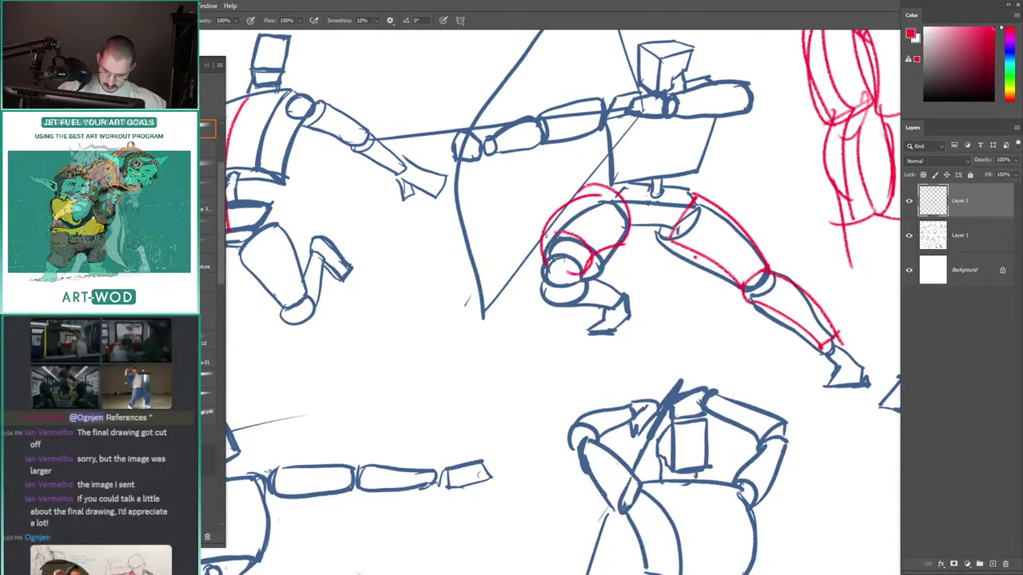
pyautogui.moveTo(621, 276); pyautogui.dragTo(628, 299)
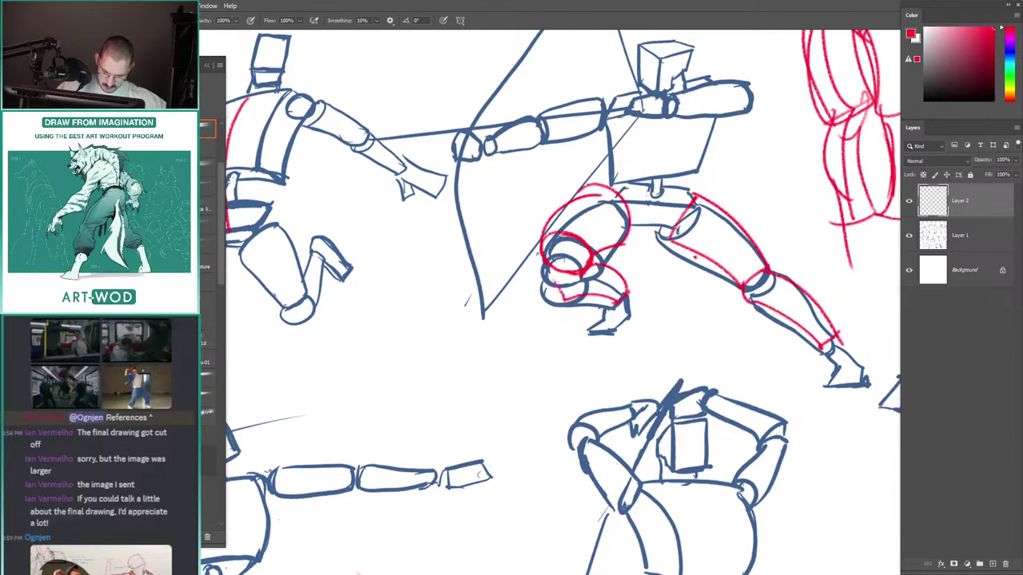
# Step: Outline the forward bent thigh of the top row's second figure with curved red strokes
pyautogui.moveTo(538, 254); pyautogui.dragTo(435, 249)
pyautogui.moveTo(384, 208); pyautogui.dragTo(593, 159)
pyautogui.moveTo(381, 150); pyautogui.dragTo(486, 169)
pyautogui.moveTo(501, 237); pyautogui.dragTo(506, 223)
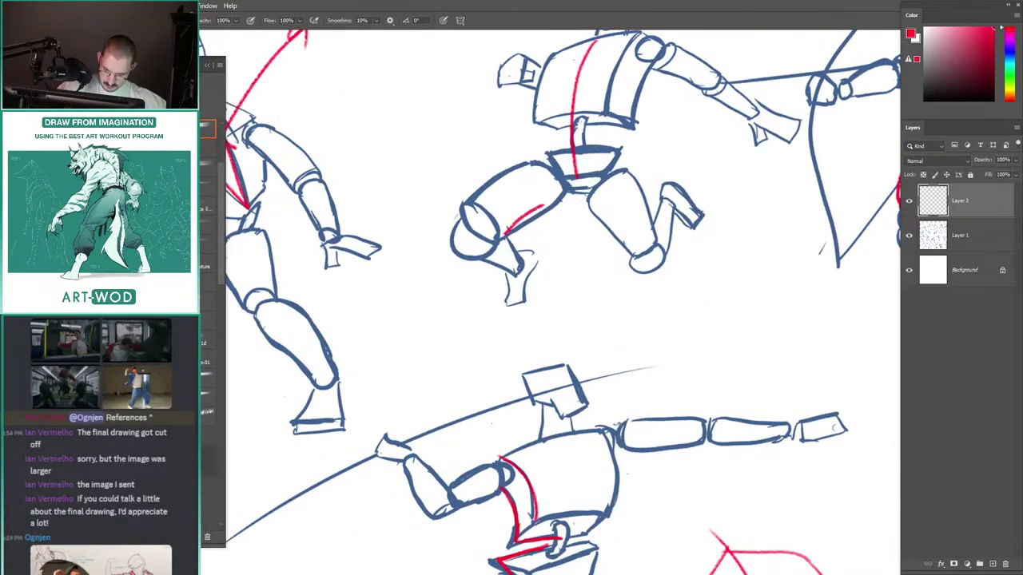
pyautogui.scroll(-4, 547, 193)
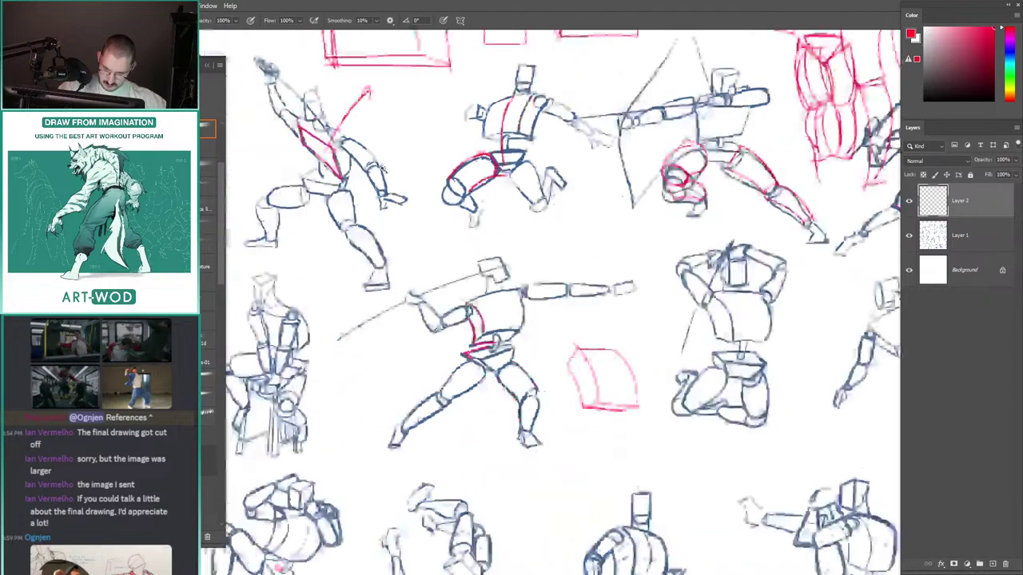
# Step: Redraw the front leg of the lunging outstretched-arm figure in red with a curved thigh, shin and foot
pyautogui.scroll(4, 453, 216)
pyautogui.scroll(3, 511, 255)
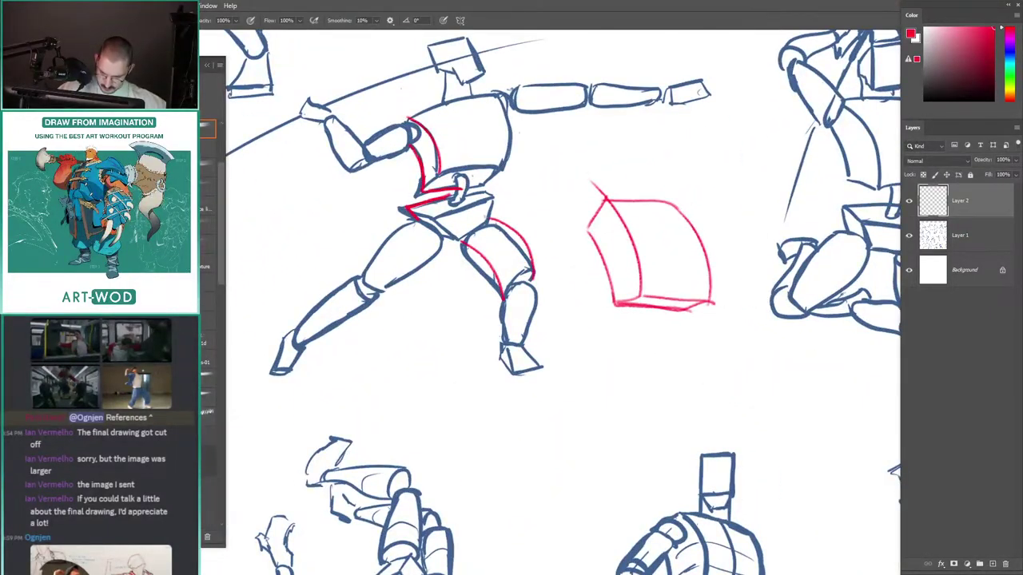
pyautogui.scroll(-3, 503, 280)
pyautogui.scroll(2, 503, 279)
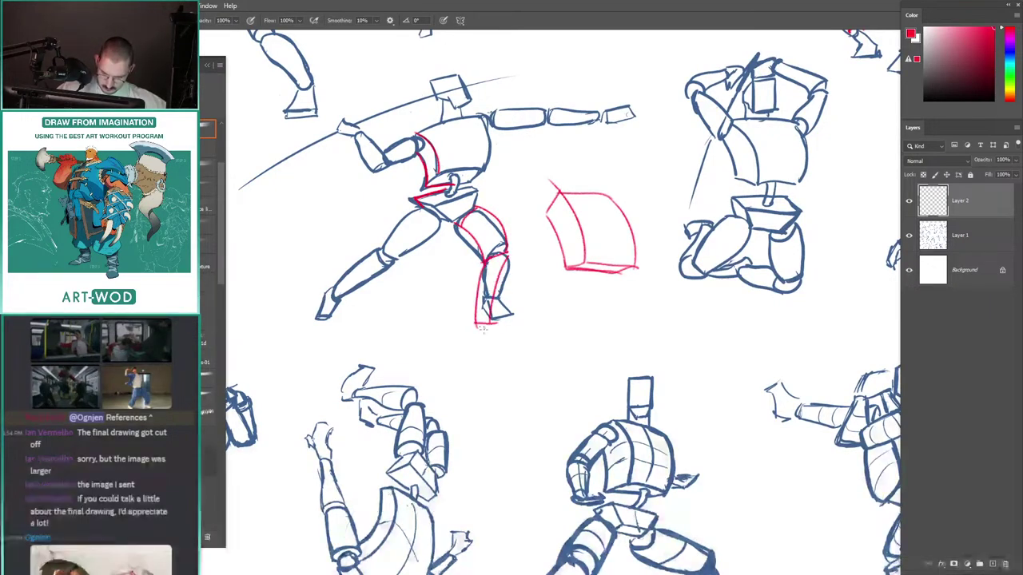
pyautogui.moveTo(472, 328); pyautogui.dragTo(507, 345)
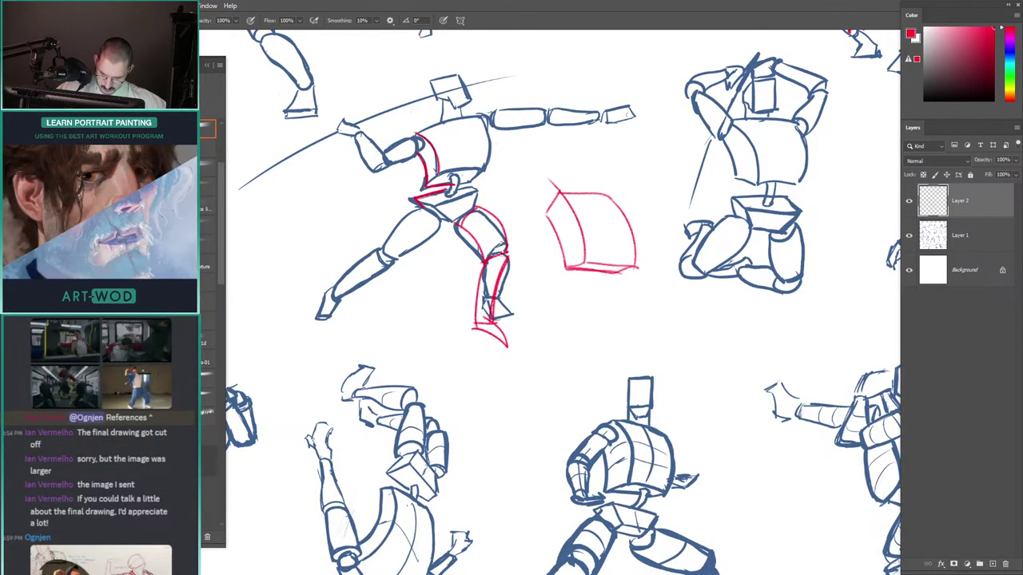
# Step: Try to draw a large red circle around the torso of the top row's second figure
pyautogui.scroll(-3, 454, 204)
pyautogui.scroll(2, 454, 203)
pyautogui.moveTo(275, 85)
pyautogui.mouseDown()
pyautogui.moveTo(349, 248)
pyautogui.moveTo(349, 322)
pyautogui.mouseUp()
pyautogui.scroll(1, 349, 322)
pyautogui.moveTo(457, 197)
pyautogui.mouseDown()
pyautogui.moveTo(500, 130)
pyautogui.moveTo(448, 197)
pyautogui.moveTo(455, 194)
pyautogui.moveTo(416, 192)
pyautogui.mouseUp()
pyautogui.hotkey('ctrl', 'z')
pyautogui.hotkey('ctrl', 'z')
pyautogui.hotkey('ctrl', 'z')
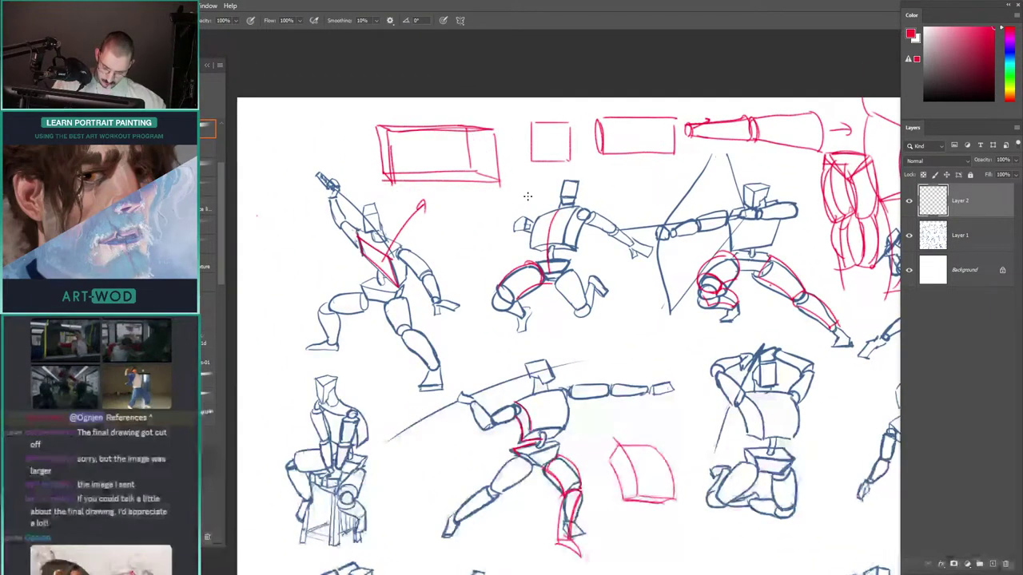
pyautogui.moveTo(601, 258)
pyautogui.mouseDown()
pyautogui.moveTo(538, 194)
pyautogui.moveTo(589, 280)
pyautogui.mouseUp()
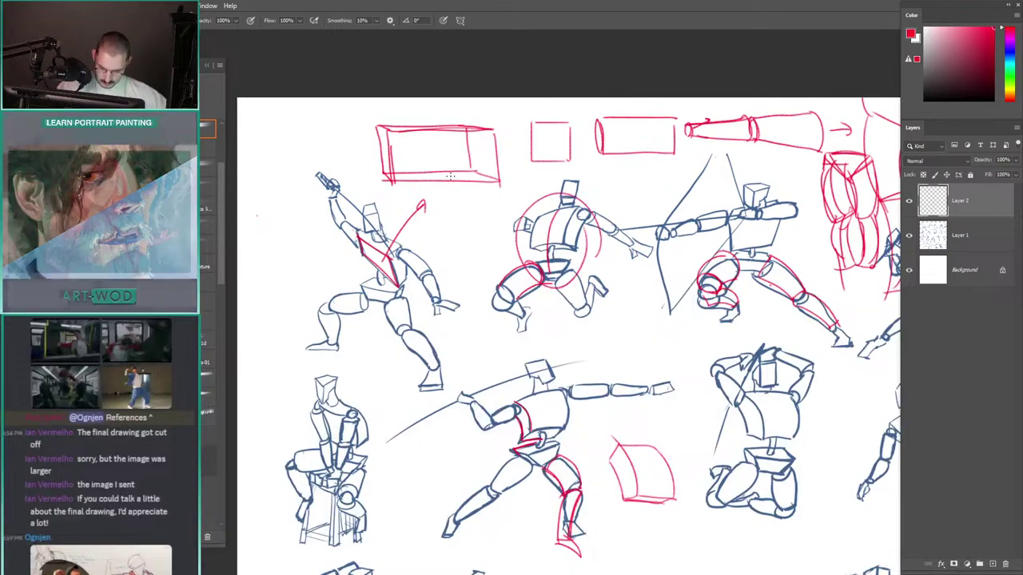
pyautogui.hotkey('ctrl', 'z')
pyautogui.moveTo(450, 217)
pyautogui.mouseDown()
pyautogui.moveTo(415, 36)
pyautogui.moveTo(412, 242)
pyautogui.moveTo(390, 222)
pyautogui.moveTo(447, 223)
pyautogui.mouseUp()
pyautogui.moveTo(534, 274); pyautogui.dragTo(542, 286)
# Step: Draw a red arc from the lunging figure's outstretched hand to its front knee and a vertical line down from the shoulder
pyautogui.moveTo(551, 178); pyautogui.dragTo(527, 207)
pyautogui.hotkey('ctrl', 'z')
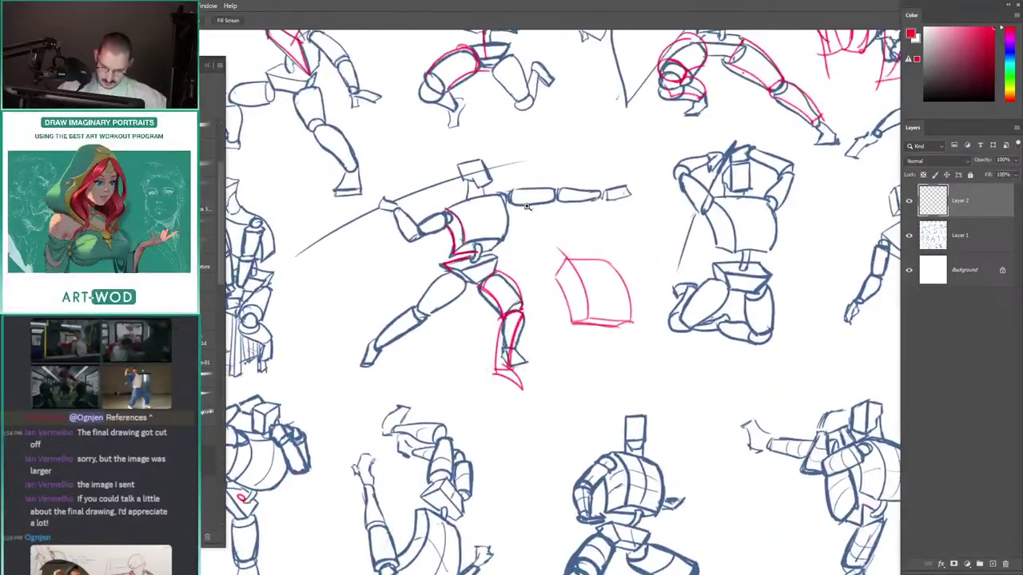
pyautogui.moveTo(631, 181); pyautogui.dragTo(511, 206)
pyautogui.hotkey('ctrl', 'z')
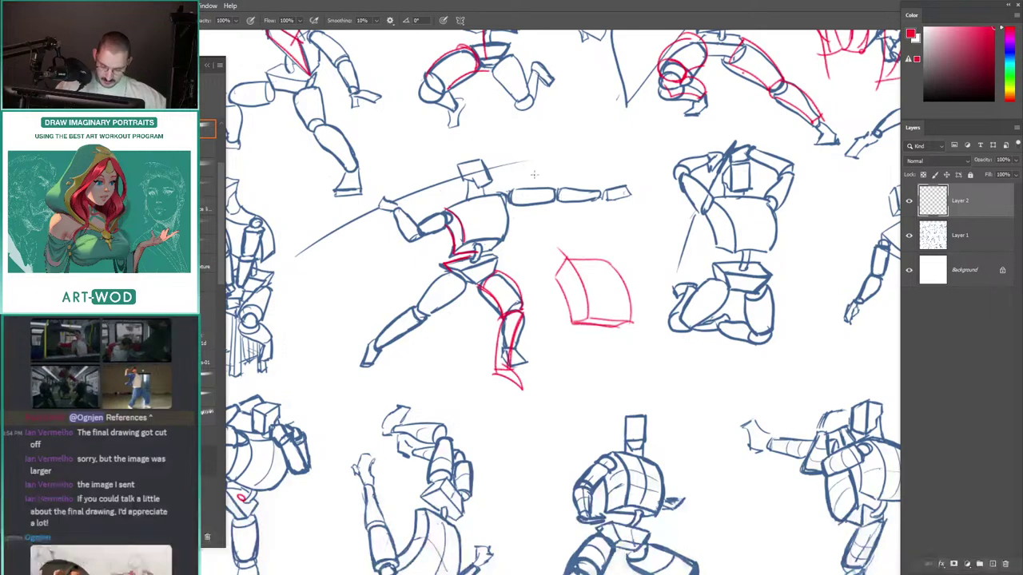
pyautogui.moveTo(629, 196); pyautogui.dragTo(542, 307)
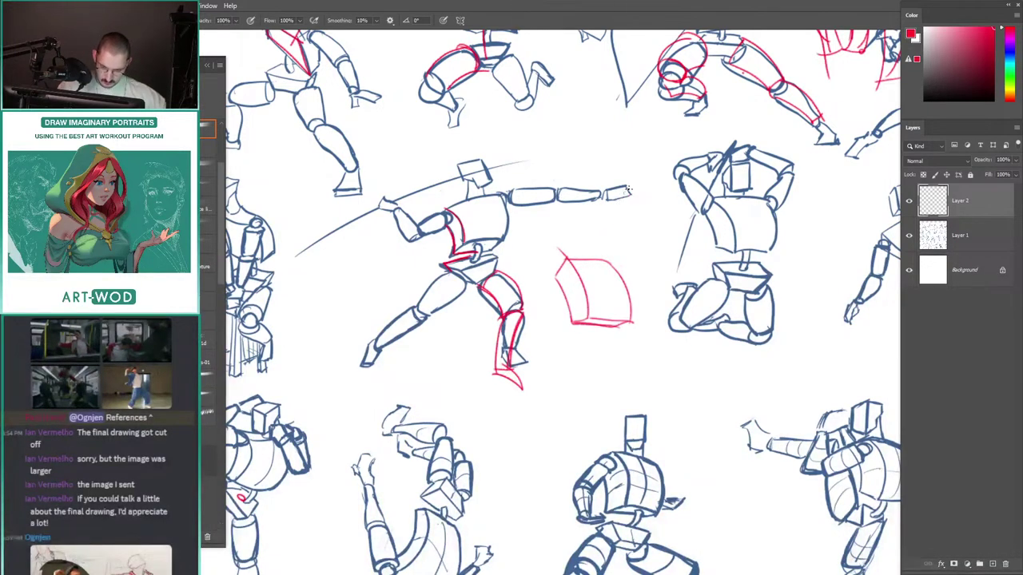
pyautogui.hotkey('ctrl', 'z')
pyautogui.moveTo(630, 189)
pyautogui.mouseDown()
pyautogui.moveTo(622, 248)
pyautogui.moveTo(544, 341)
pyautogui.moveTo(647, 186)
pyautogui.moveTo(614, 259)
pyautogui.moveTo(512, 326)
pyautogui.mouseUp()
pyautogui.hotkey('ctrl', 'z')
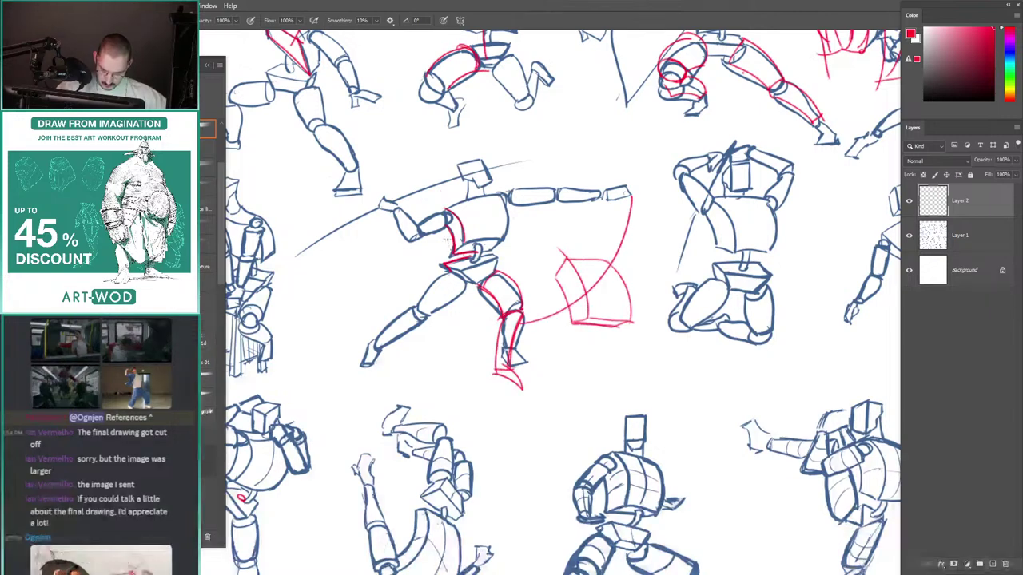
pyautogui.hotkey('ctrl', 'z')
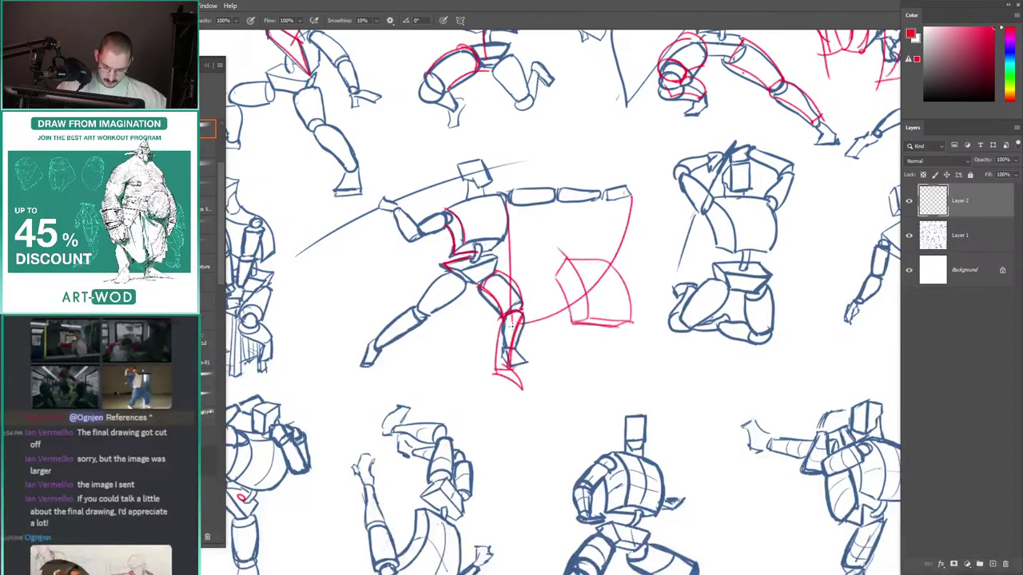
# Step: Draw a vertical red proportion line with cross ticks alongside the lunging figure's front leg, from the hip to below the foot
pyautogui.hotkey('ctrl', 'z')
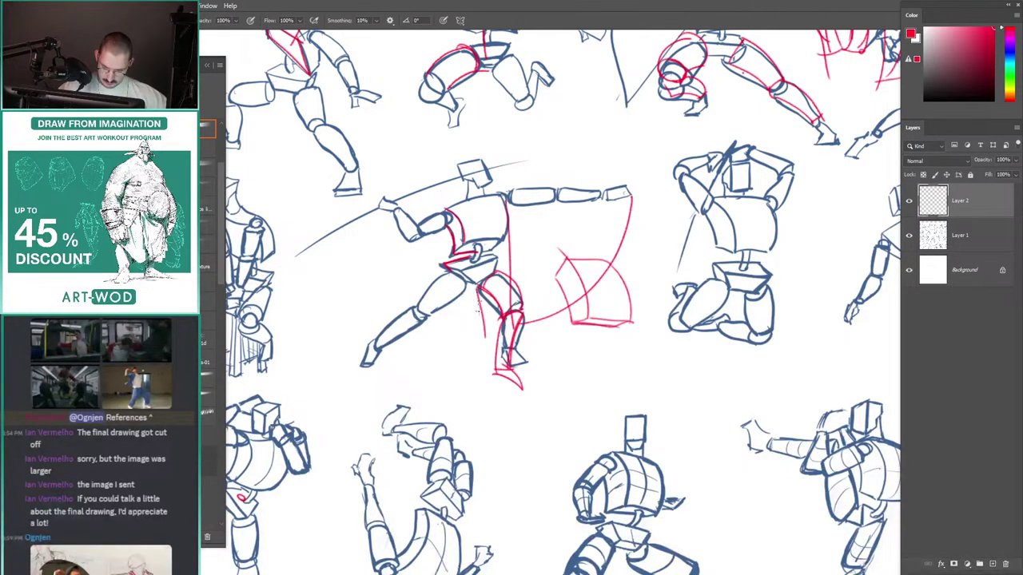
pyautogui.moveTo(483, 308); pyautogui.dragTo(495, 406)
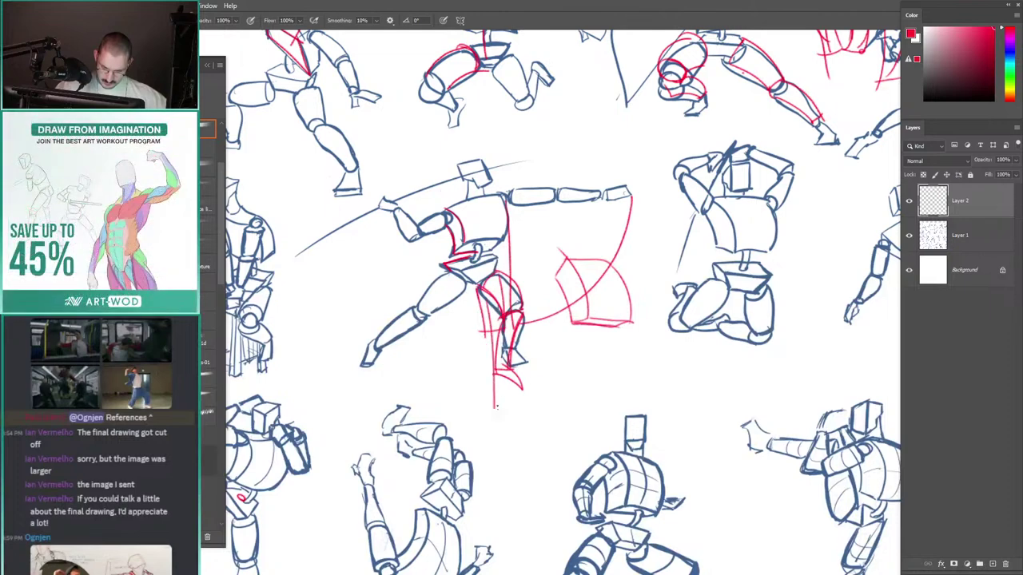
pyautogui.moveTo(630, 208); pyautogui.dragTo(532, 302)
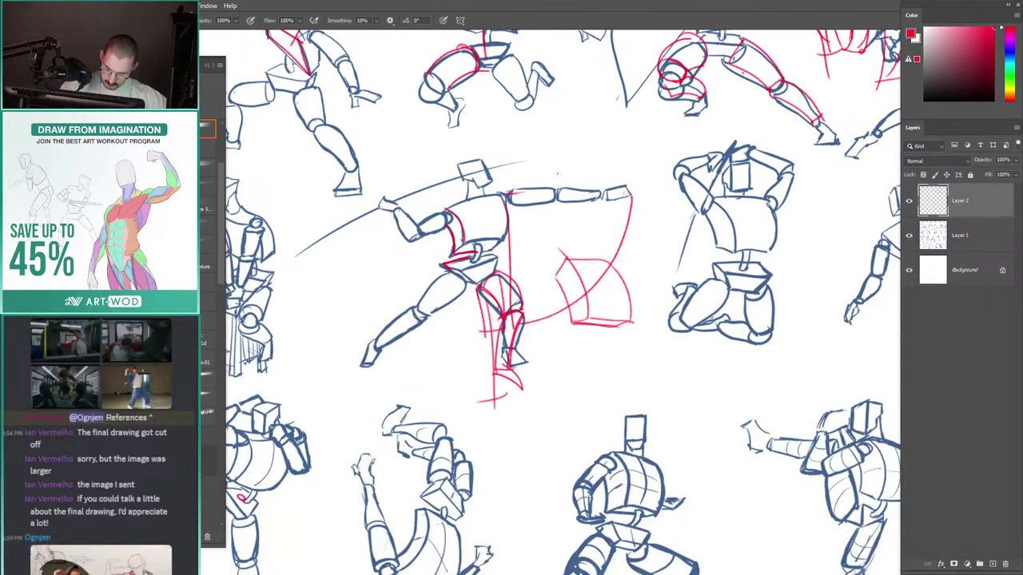
# Step: Mark the pelvis box of the figure hanging on the vertical pole in red
pyautogui.moveTo(383, 188); pyautogui.dragTo(360, 204)
pyautogui.moveTo(273, 373); pyautogui.dragTo(409, 137)
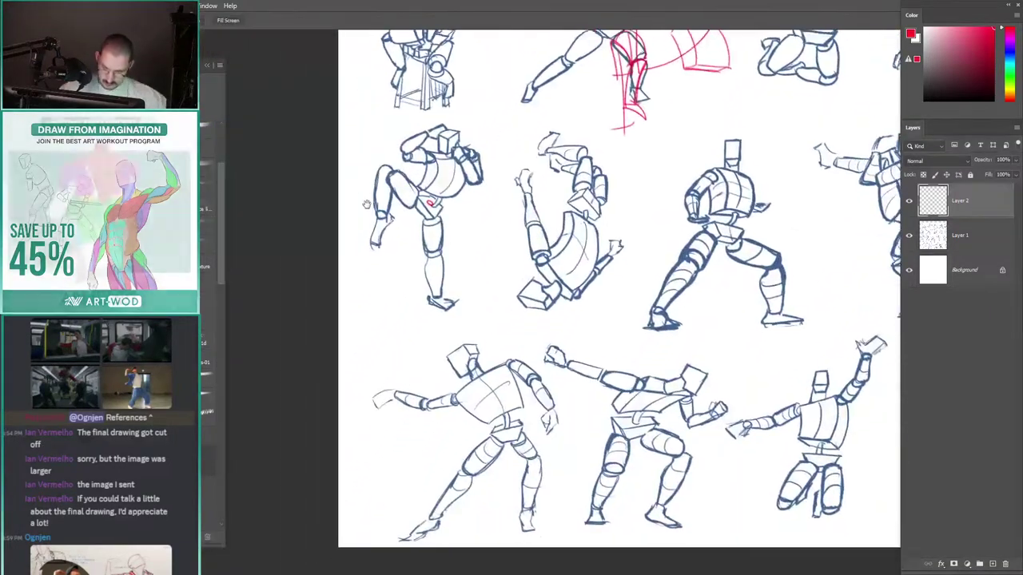
pyautogui.moveTo(367, 206); pyautogui.dragTo(302, 258)
pyautogui.moveTo(613, 152); pyautogui.dragTo(318, 375)
pyautogui.moveTo(411, 272); pyautogui.dragTo(364, 270)
pyautogui.moveTo(447, 265)
pyautogui.mouseDown()
pyautogui.moveTo(492, 263)
pyautogui.moveTo(432, 254)
pyautogui.mouseUp()
pyautogui.moveTo(448, 266)
pyautogui.mouseDown()
pyautogui.moveTo(468, 254)
pyautogui.moveTo(461, 260)
pyautogui.moveTo(485, 261)
pyautogui.mouseUp()
pyautogui.moveTo(596, 354); pyautogui.dragTo(614, 312)
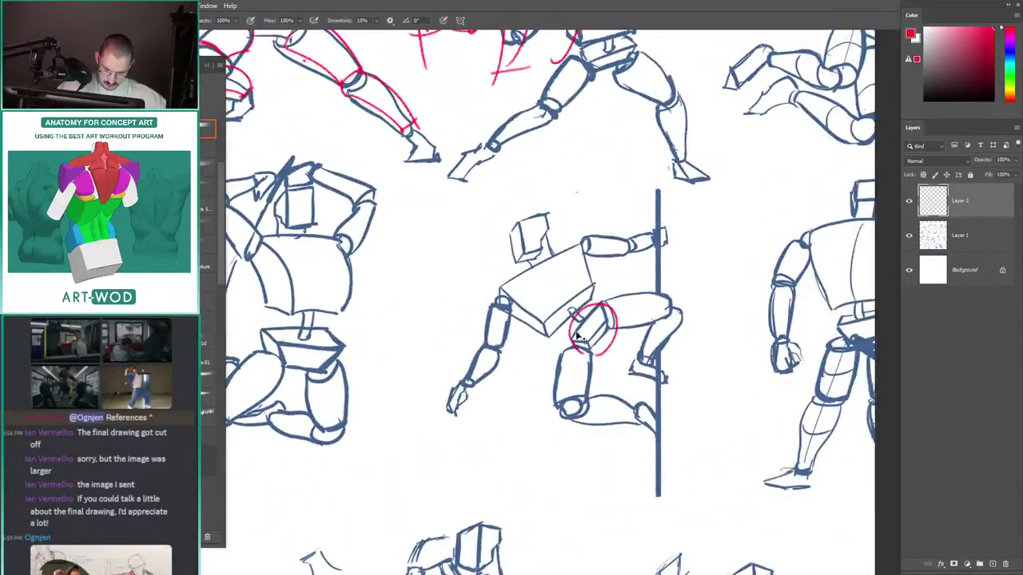
pyautogui.moveTo(461, 185); pyautogui.dragTo(463, 249)
pyautogui.moveTo(386, 221); pyautogui.dragTo(413, 220)
pyautogui.moveTo(374, 196); pyautogui.dragTo(468, 248)
pyautogui.moveTo(463, 241); pyautogui.dragTo(445, 240)
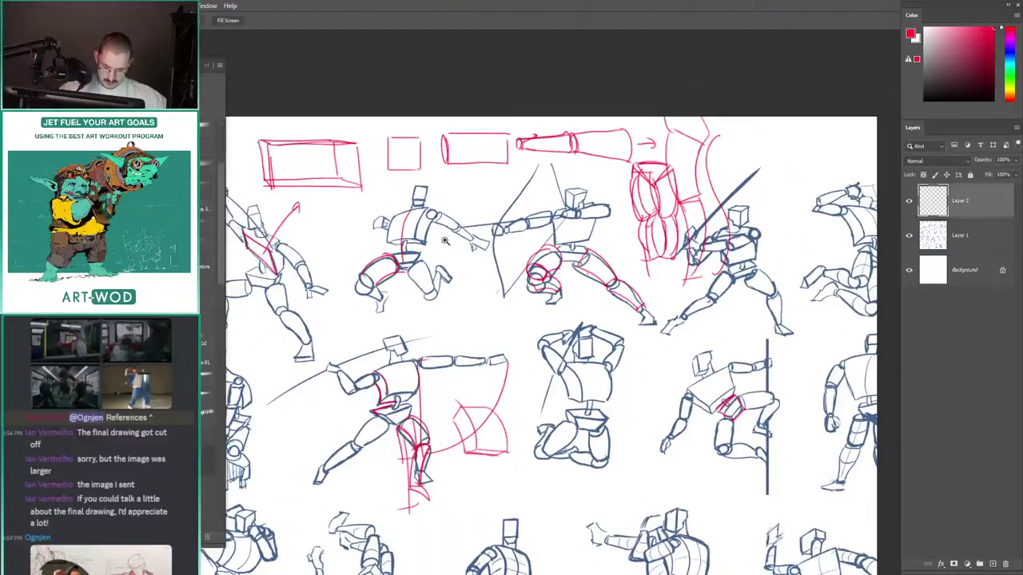
pyautogui.moveTo(330, 228)
pyautogui.mouseDown()
pyautogui.moveTo(439, 214)
pyautogui.moveTo(432, 188)
pyautogui.moveTo(417, 209)
pyautogui.mouseUp()
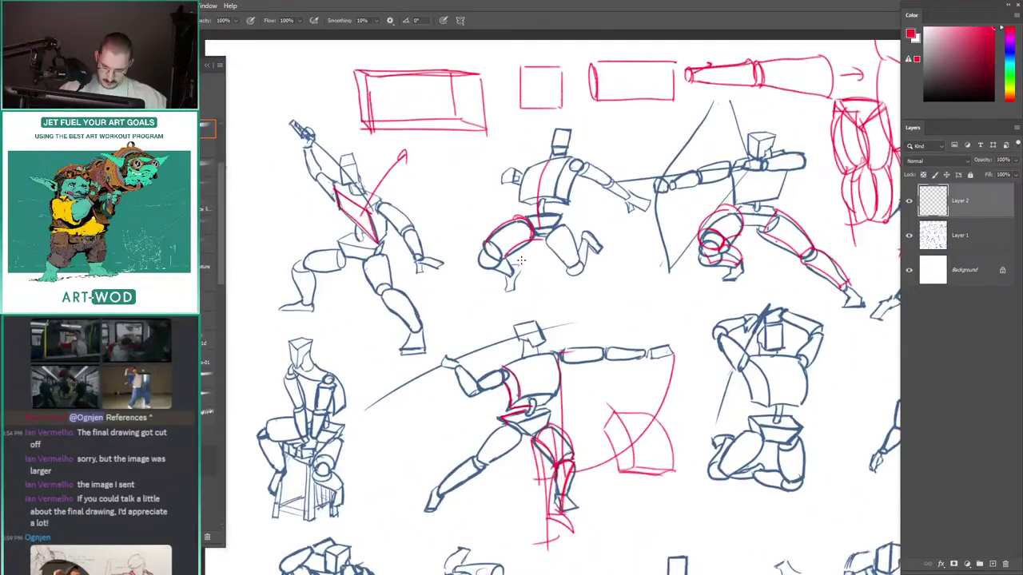
pyautogui.hotkey('ctrl', 'z')
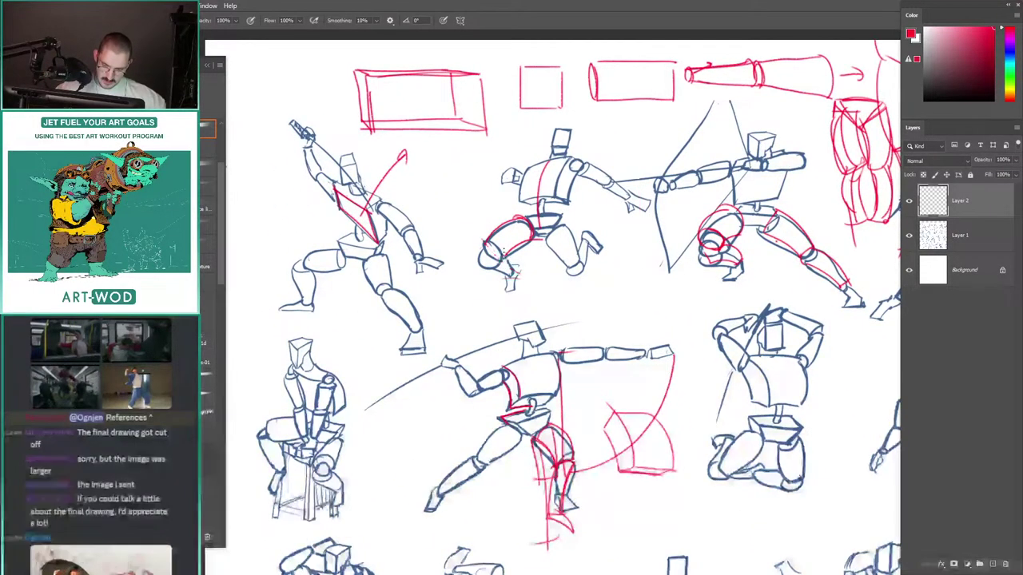
pyautogui.moveTo(580, 140); pyautogui.dragTo(582, 322)
pyautogui.hotkey('ctrl', 'z')
pyautogui.moveTo(436, 207); pyautogui.dragTo(426, 244)
pyautogui.moveTo(452, 212); pyautogui.dragTo(452, 222)
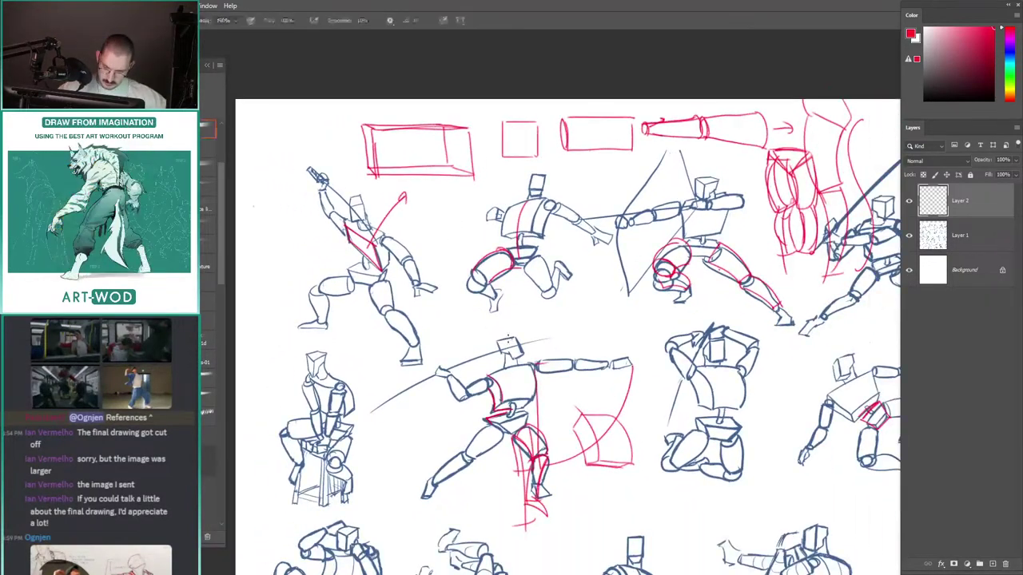
pyautogui.moveTo(509, 338); pyautogui.dragTo(559, 334)
pyautogui.hotkey('ctrl', 'z')
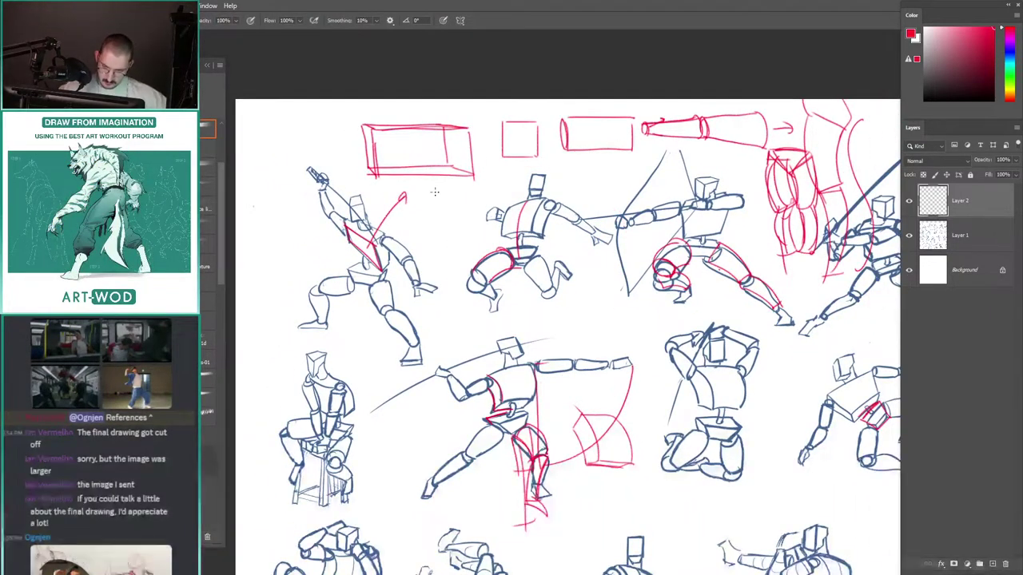
pyautogui.moveTo(428, 192); pyautogui.dragTo(412, 193)
pyautogui.hotkey('ctrl', 'z')
# Step: Circle the red perspective box sketch above the top row's first figure with a red ellipse
pyautogui.moveTo(354, 174); pyautogui.dragTo(359, 191)
pyautogui.moveTo(489, 206)
pyautogui.mouseDown()
pyautogui.moveTo(343, 185)
pyautogui.moveTo(343, 156)
pyautogui.moveTo(380, 158)
pyautogui.mouseUp()
pyautogui.hotkey('ctrl', 'z')
pyautogui.moveTo(507, 217)
pyautogui.mouseDown()
pyautogui.moveTo(370, 197)
pyautogui.moveTo(521, 214)
pyautogui.moveTo(497, 108)
pyautogui.moveTo(511, 216)
pyautogui.moveTo(483, 257)
pyautogui.mouseUp()
pyautogui.hotkey('ctrl', 'z')
pyautogui.hotkey('ctrl', 'z')
pyautogui.scroll(-1, 509, 214)
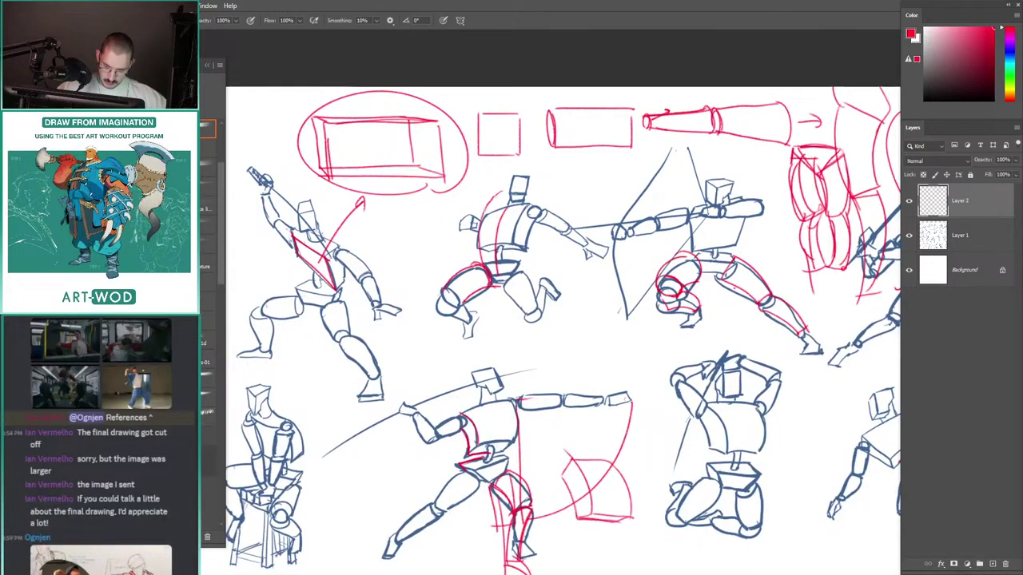
# Step: Try to draw a large red loop from the circled box across the top two rows of figures
pyautogui.scroll(-2, 471, 196)
pyautogui.hotkey('ctrl', 'z')
pyautogui.moveTo(464, 344)
pyautogui.mouseDown()
pyautogui.moveTo(508, 209)
pyautogui.moveTo(339, 182)
pyautogui.mouseUp()
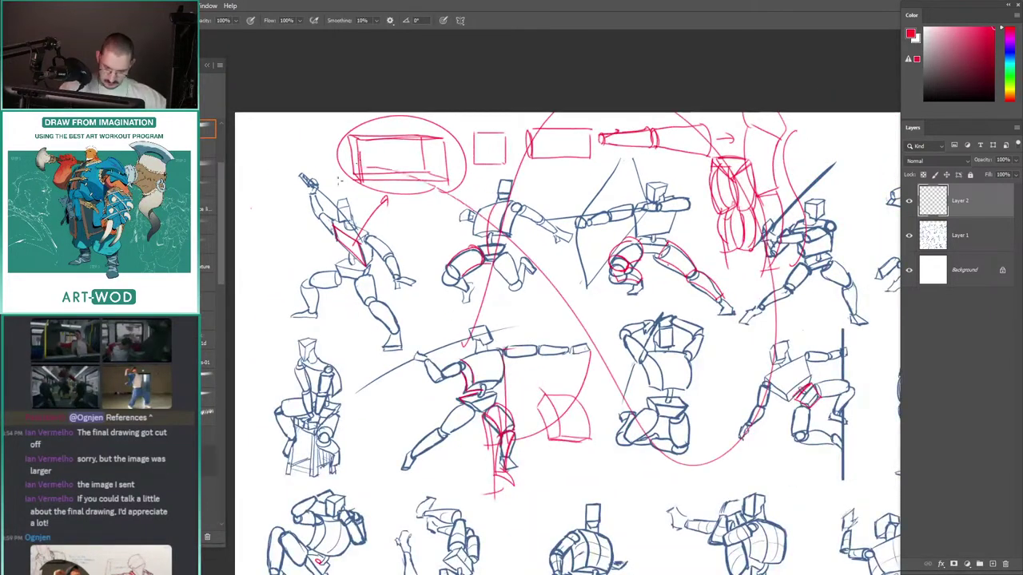
pyautogui.hotkey('ctrl', 'z')
pyautogui.hotkey('ctrl', 'z')
pyautogui.scroll(2, 420, 213)
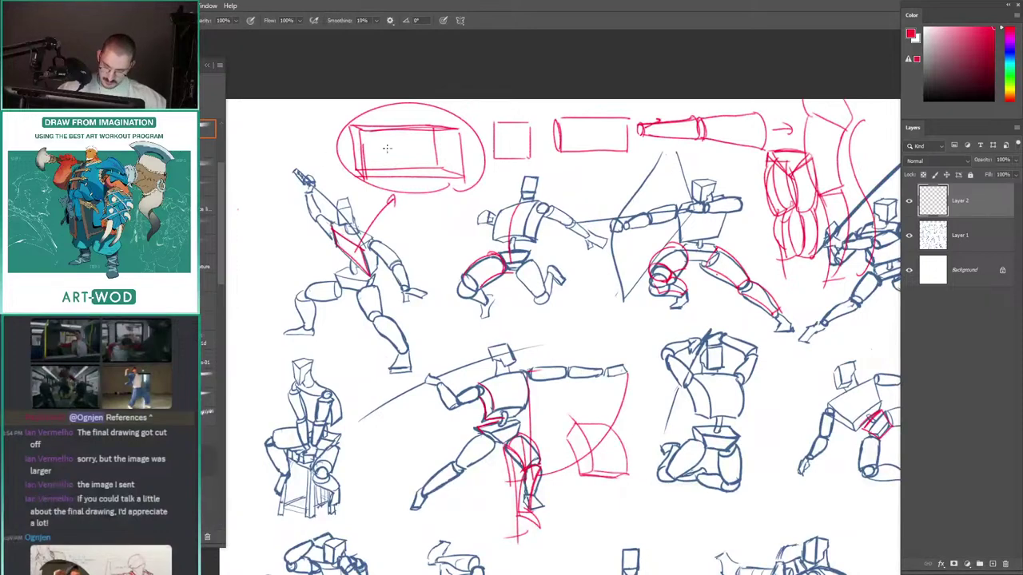
pyautogui.hotkey('ctrl', 'z')
# Step: Try to draw a red circle around the whole second figure of the top row
pyautogui.moveTo(453, 193); pyautogui.dragTo(384, 196)
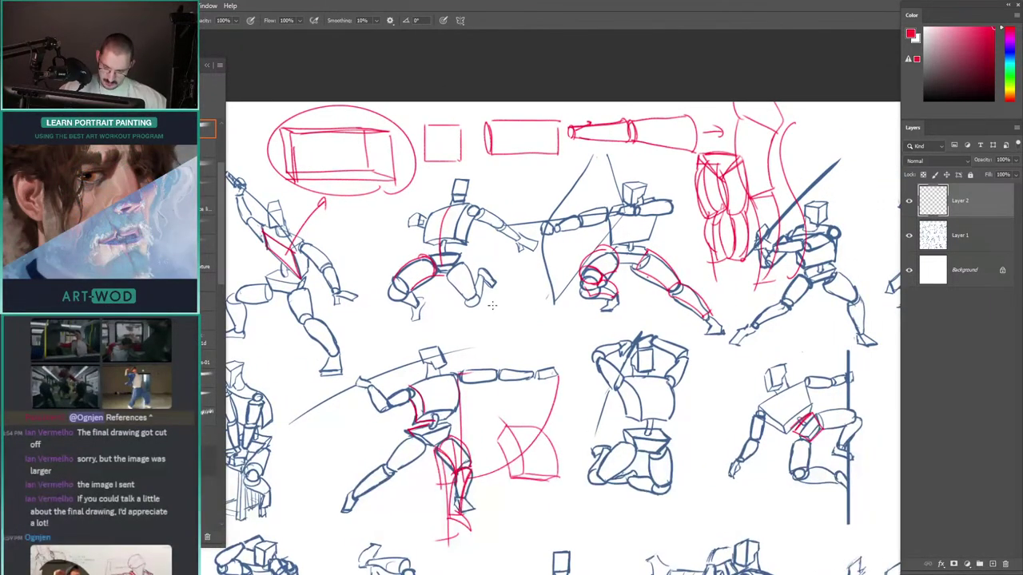
pyautogui.hotkey('ctrl', 'z')
pyautogui.hotkey('ctrl', 'z')
pyautogui.moveTo(729, 112); pyautogui.dragTo(738, 220)
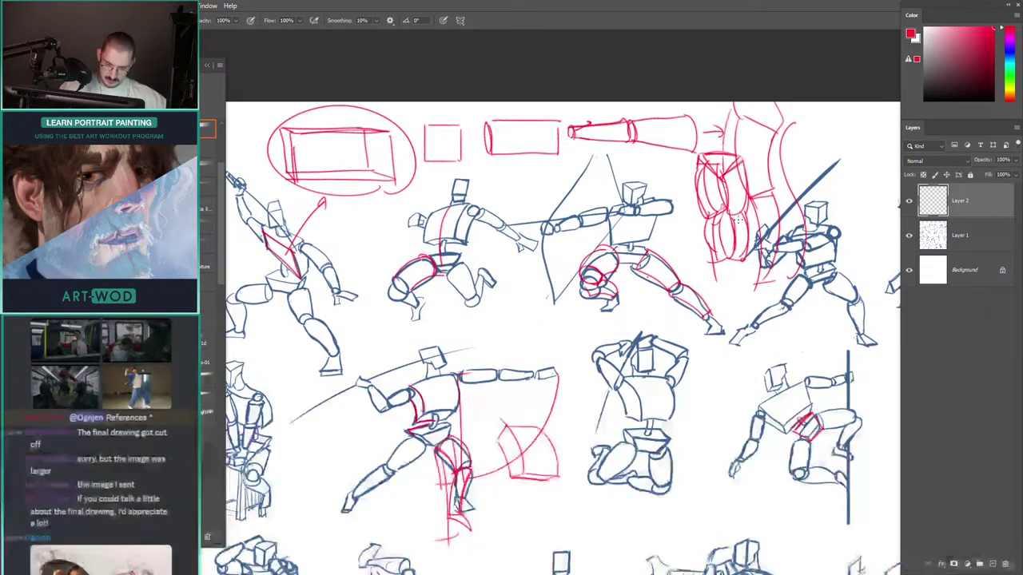
pyautogui.moveTo(508, 309)
pyautogui.mouseDown()
pyautogui.moveTo(424, 317)
pyautogui.moveTo(511, 305)
pyautogui.mouseUp()
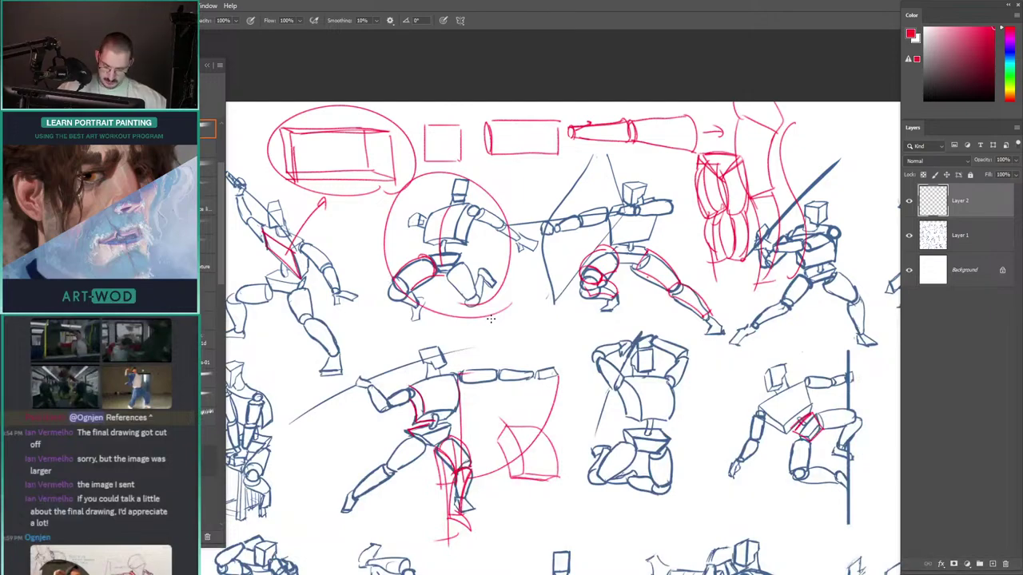
pyautogui.hotkey('ctrl', 'z')
# Step: Try to draw a red arc beneath the lunging figure's outstretched arm, starting at the shoulder
pyautogui.moveTo(399, 341)
pyautogui.mouseDown()
pyautogui.moveTo(428, 213)
pyautogui.moveTo(581, 282)
pyautogui.mouseUp()
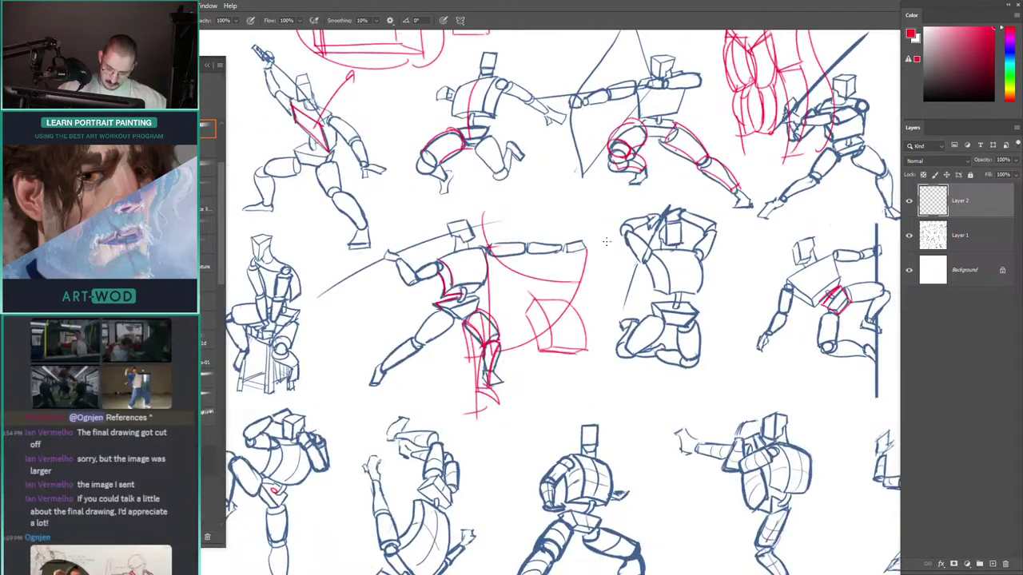
pyautogui.hotkey('ctrl', 'z')
pyautogui.moveTo(542, 51)
pyautogui.mouseDown()
pyautogui.moveTo(591, 210)
pyautogui.moveTo(766, 277)
pyautogui.moveTo(701, 279)
pyautogui.mouseUp()
pyautogui.moveTo(426, 196); pyautogui.dragTo(364, 155)
pyautogui.keyDown('alt'); pyautogui.click(440, 215); pyautogui.keyUp('alt')
pyautogui.hotkey('ctrl', 'z')
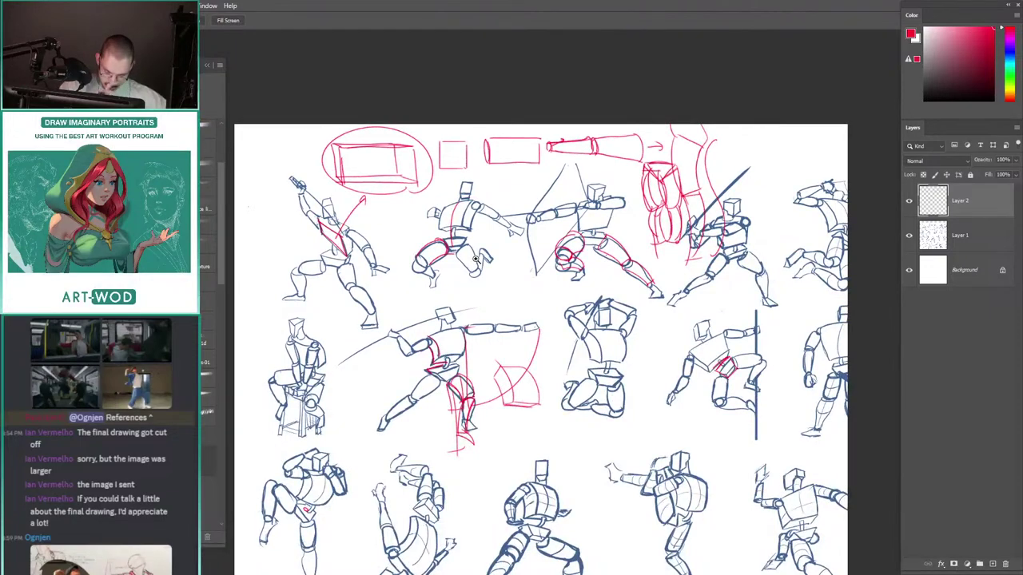
# Step: Try to draw a large red circle around the kneeling figure with its arms raised behind its head
pyautogui.moveTo(447, 188); pyautogui.dragTo(415, 190)
pyautogui.moveTo(459, 276)
pyautogui.mouseDown()
pyautogui.moveTo(442, 226)
pyautogui.moveTo(461, 227)
pyautogui.mouseUp()
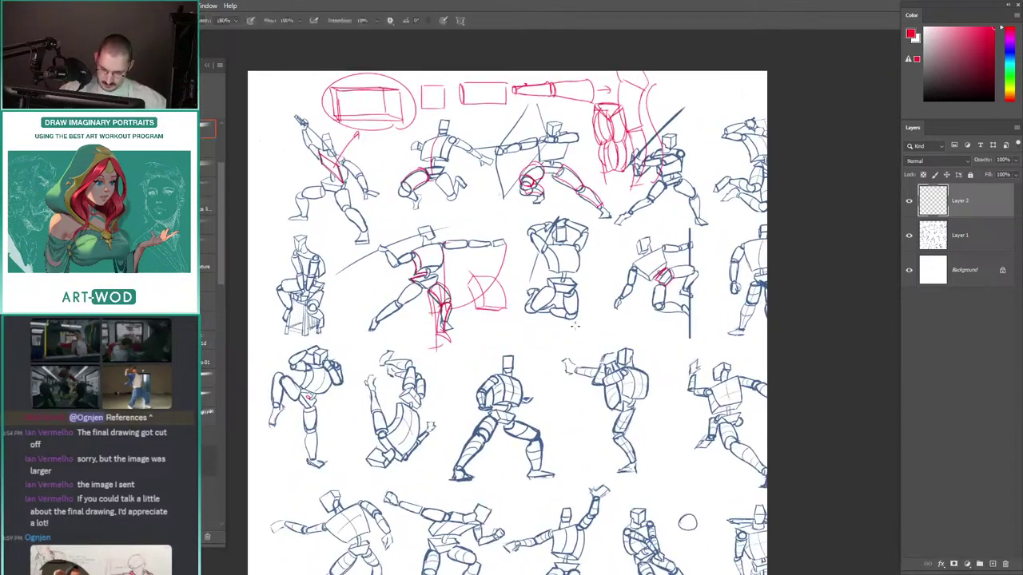
pyautogui.moveTo(506, 254); pyautogui.dragTo(529, 255)
pyautogui.moveTo(577, 354)
pyautogui.mouseDown()
pyautogui.moveTo(647, 307)
pyautogui.moveTo(632, 337)
pyautogui.mouseUp()
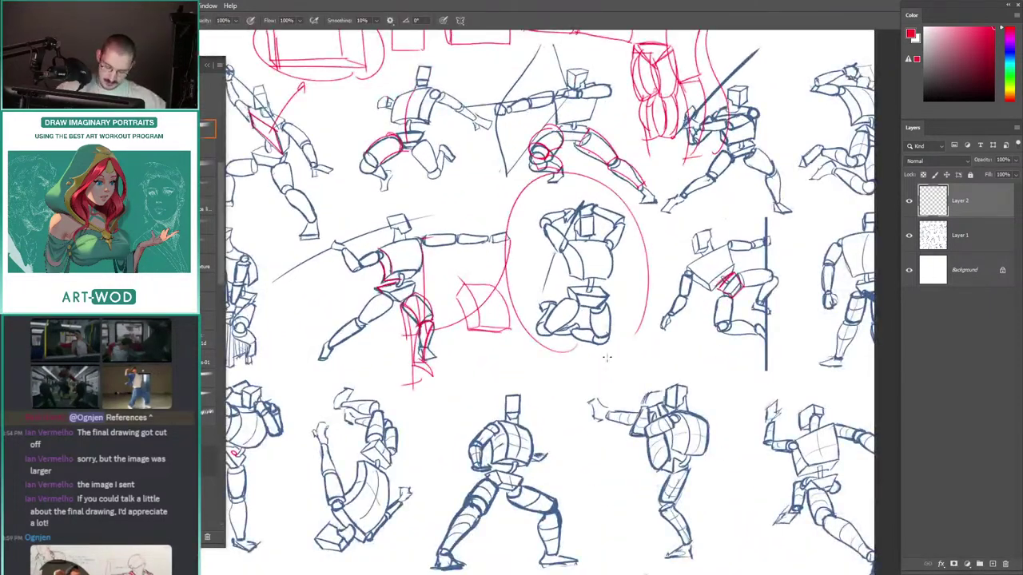
pyautogui.hotkey('ctrl', 'z')
pyautogui.moveTo(589, 416); pyautogui.dragTo(551, 306)
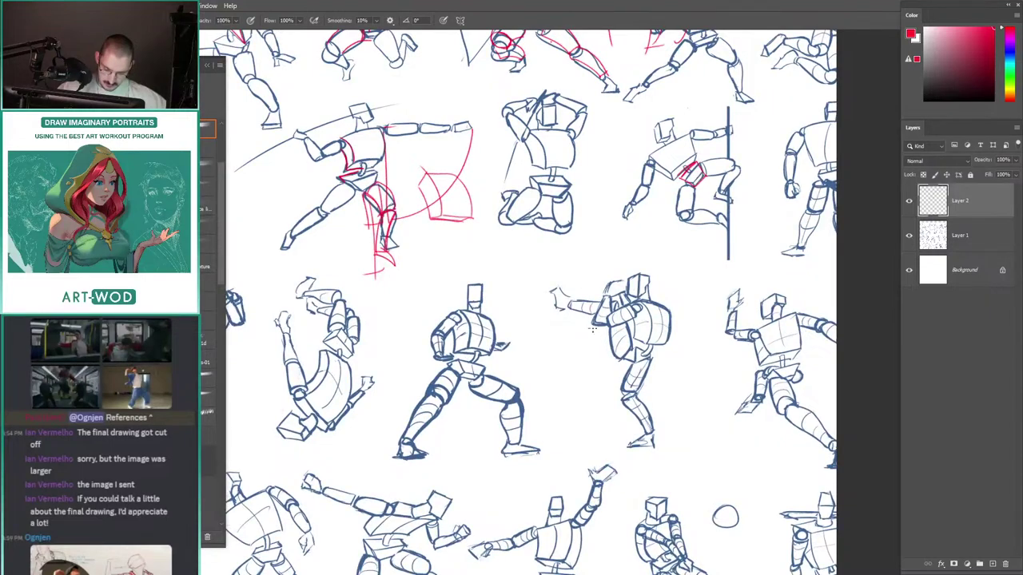
pyautogui.moveTo(498, 245); pyautogui.dragTo(506, 287)
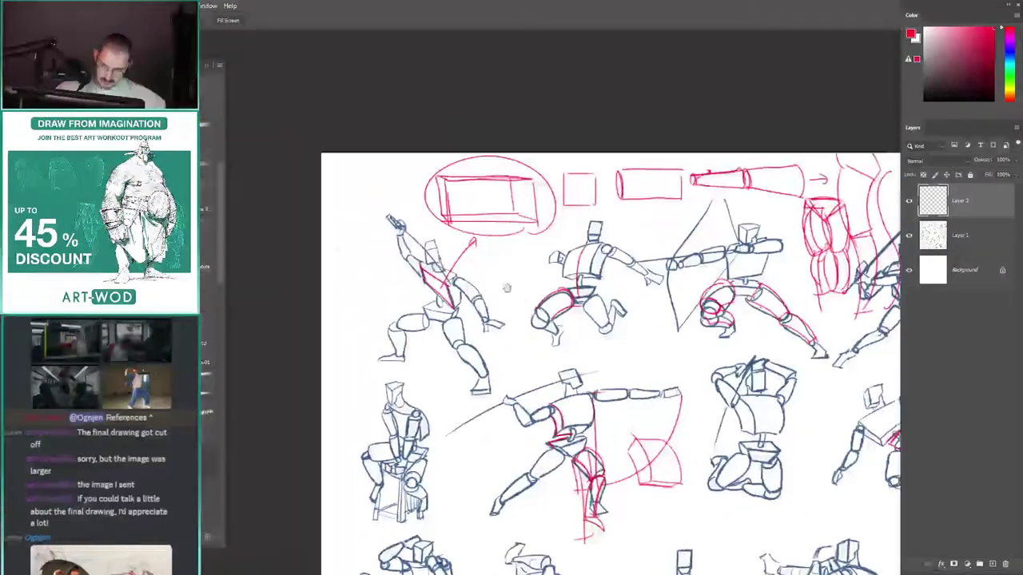
# Step: Capture a screenshot of the upper rows of annotated mannequin figures together with the red form sketches
pyautogui.press('b')
pyautogui.moveTo(462, 231); pyautogui.dragTo(362, 135)
pyautogui.moveTo(427, 211); pyautogui.dragTo(337, 206)
pyautogui.scroll(5, 336, 206)
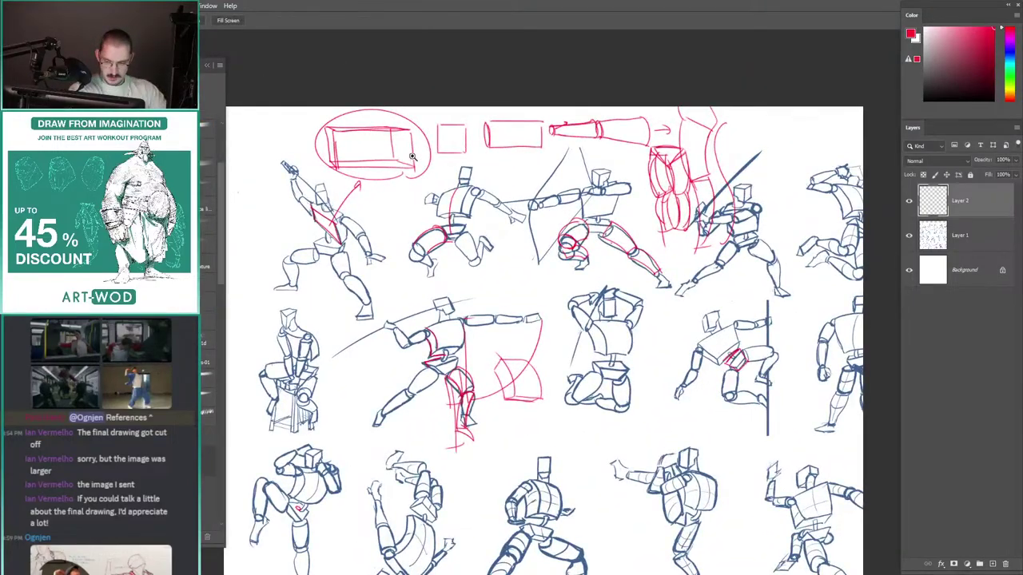
pyautogui.press('super+shift+s')
pyautogui.moveTo(285, 105); pyautogui.dragTo(807, 466)
# Step: Paste the image with three grayscale tentacled-figure paintings over the sheet and enlarge it to nearly the full canvas height
pyautogui.scroll(-1, 100, 448)
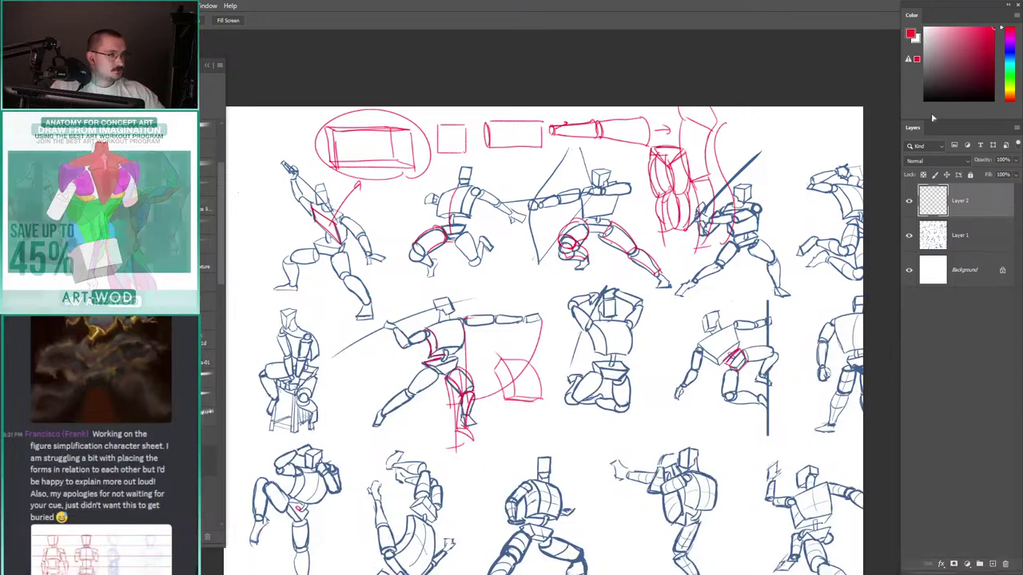
pyautogui.hotkey('ctrl', 'f')
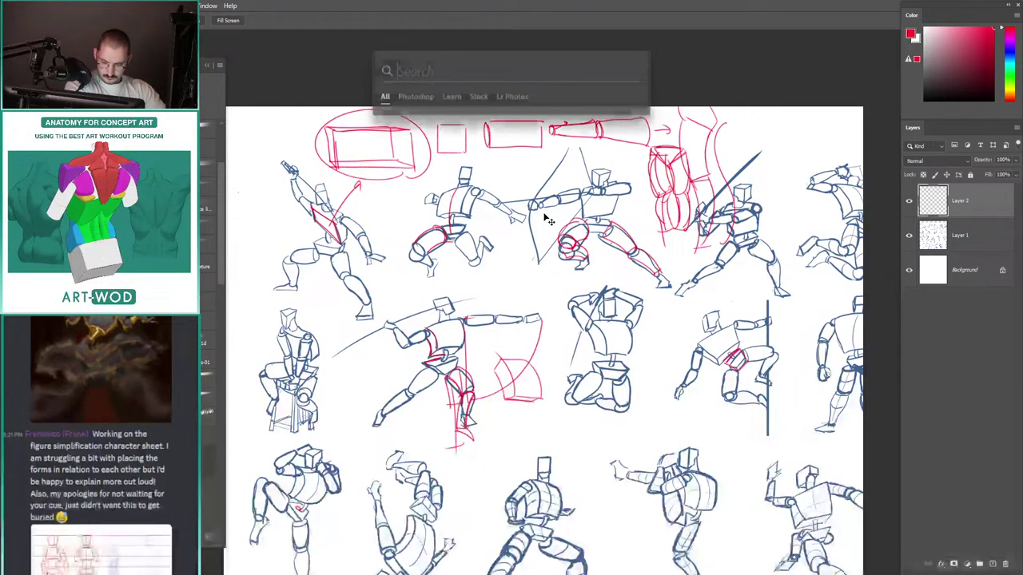
pyautogui.press('Escape')
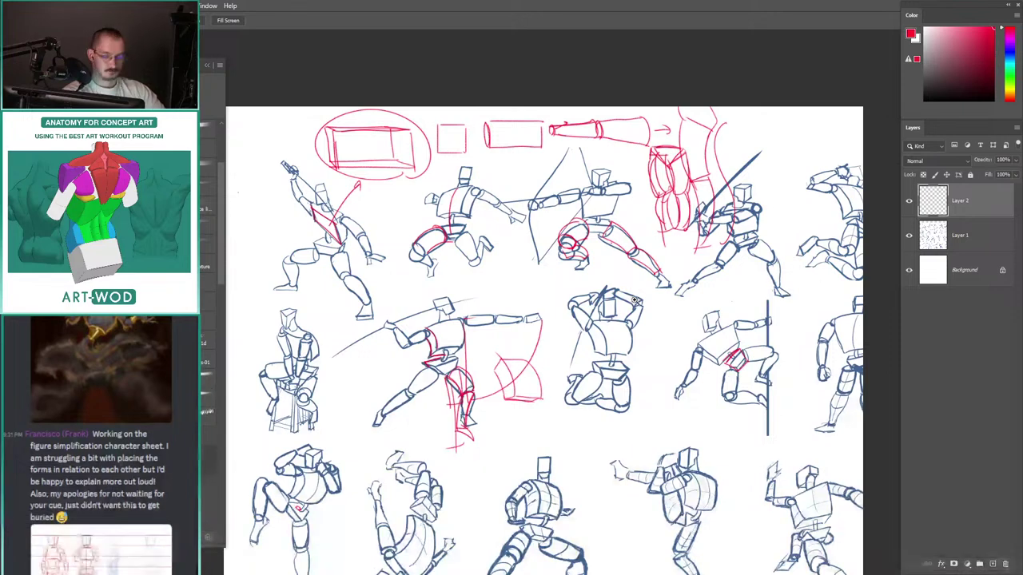
pyautogui.hotkey('ctrl', 'v')
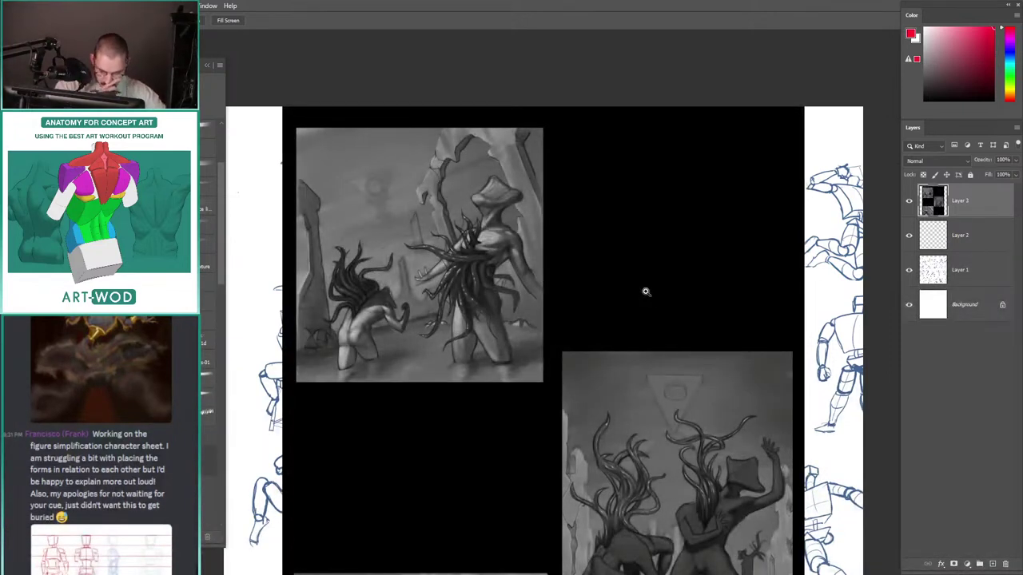
pyautogui.moveTo(646, 292); pyautogui.dragTo(591, 294)
pyautogui.hotkey('ctrl', 't')
pyautogui.moveTo(332, 144); pyautogui.dragTo(338, 171)
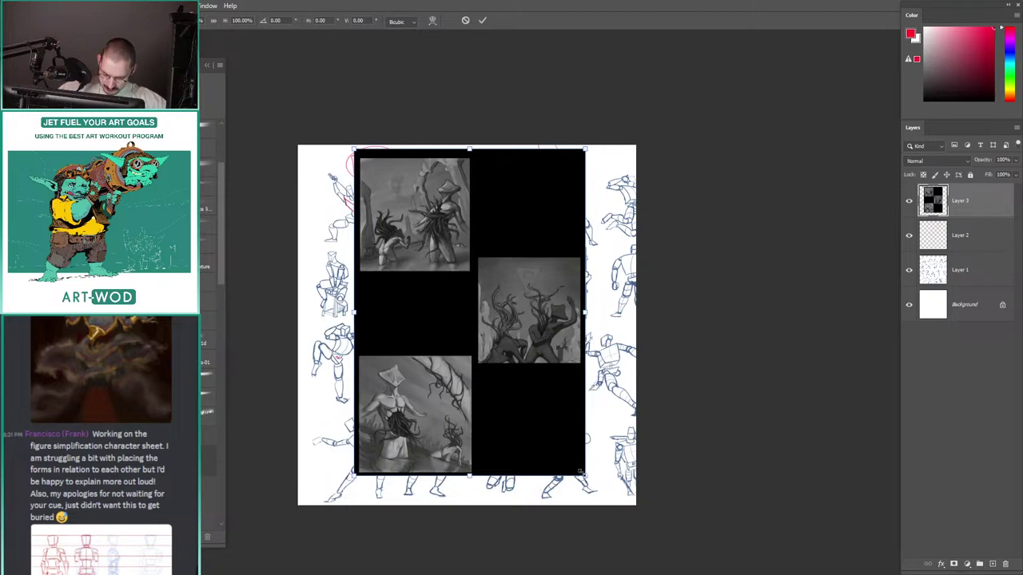
pyautogui.moveTo(582, 473); pyautogui.dragTo(605, 506)
pyautogui.press('Return')
# Step: Examine the figures and composition of the three pasted grayscale paintings
pyautogui.moveTo(354, 217); pyautogui.dragTo(415, 131)
pyautogui.moveTo(406, 304); pyautogui.dragTo(411, 288)
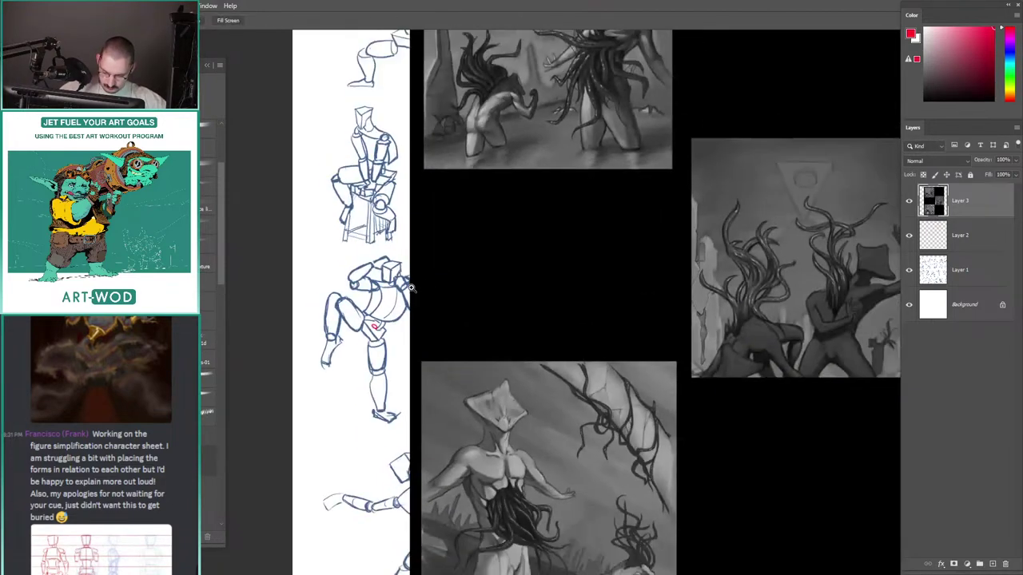
pyautogui.scroll(-3, 412, 288)
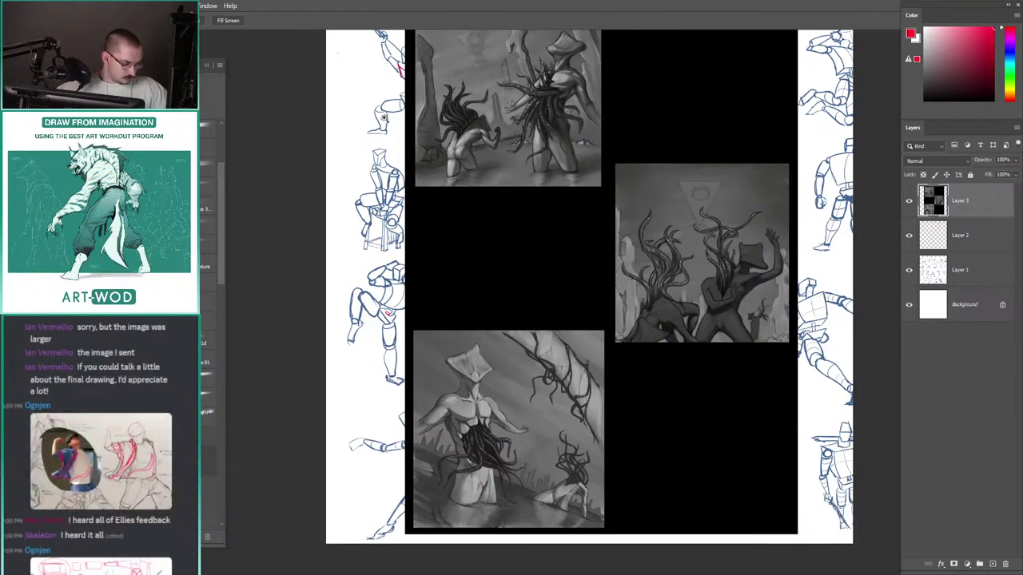
pyautogui.moveTo(353, 187); pyautogui.dragTo(401, 176)
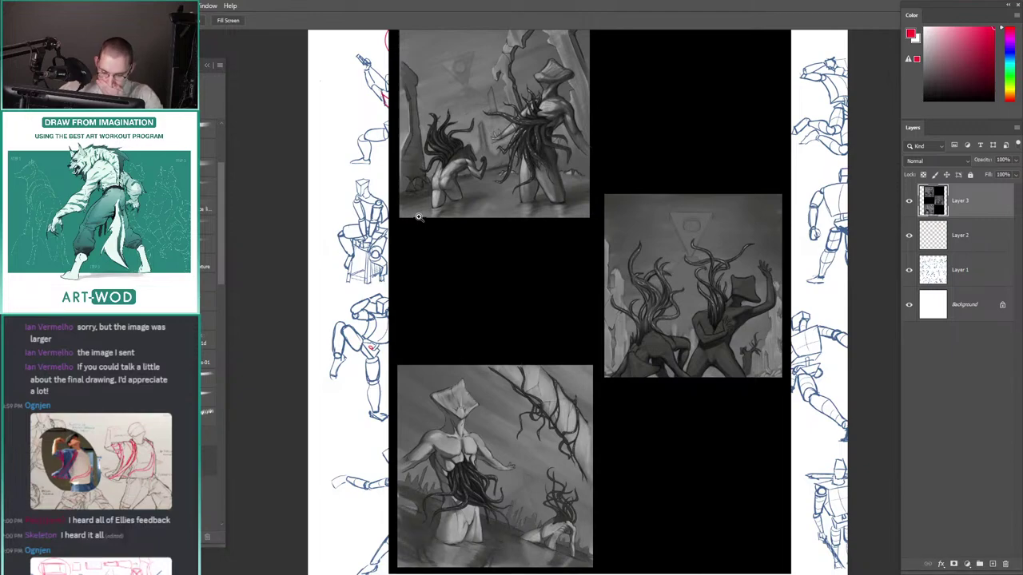
pyautogui.moveTo(419, 219); pyautogui.dragTo(442, 336)
pyautogui.moveTo(428, 192); pyautogui.dragTo(412, 180)
pyautogui.moveTo(414, 170); pyautogui.dragTo(440, 152)
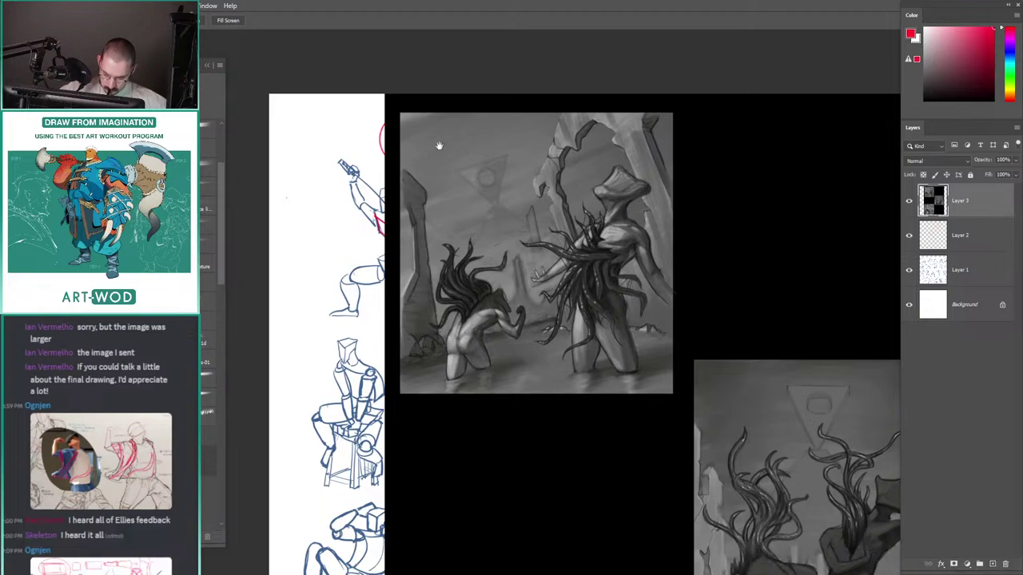
pyautogui.scroll(-5, 495, 220)
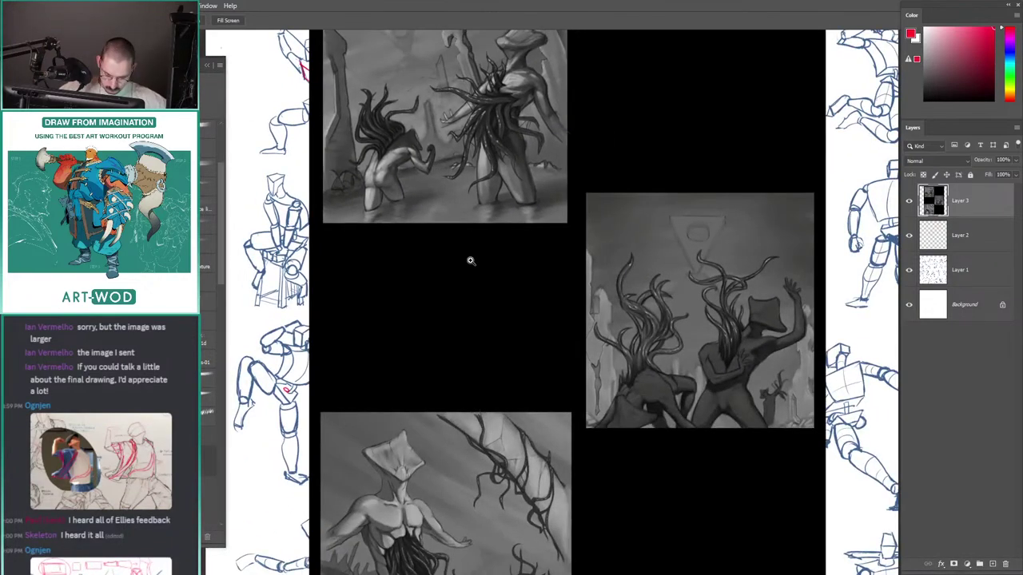
pyautogui.scroll(-5, 478, 248)
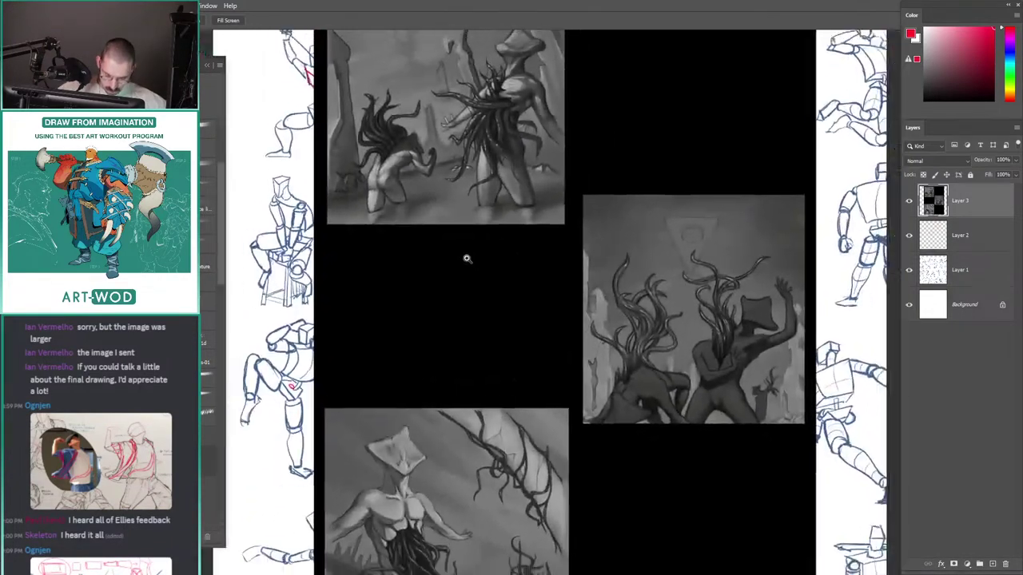
pyautogui.scroll(5, 454, 251)
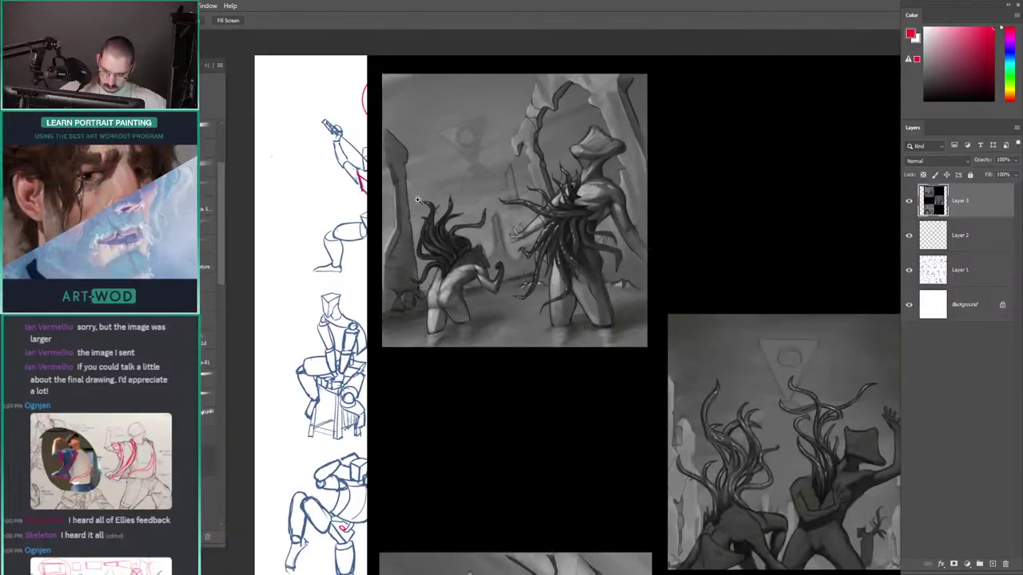
# Step: Examine the three grayscale paintings as a set, comparing the group layout with the lower painting of the standing figure
pyautogui.scroll(-4, 425, 188)
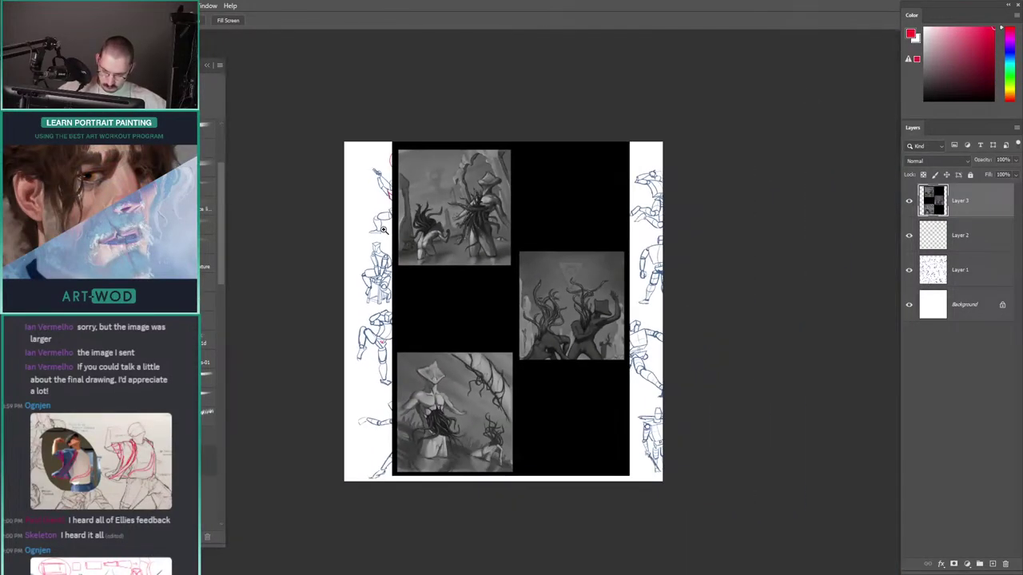
pyautogui.scroll(2, 410, 205)
pyautogui.scroll(-4, 410, 205)
pyautogui.moveTo(411, 277); pyautogui.dragTo(456, 178)
pyautogui.scroll(5, 428, 286)
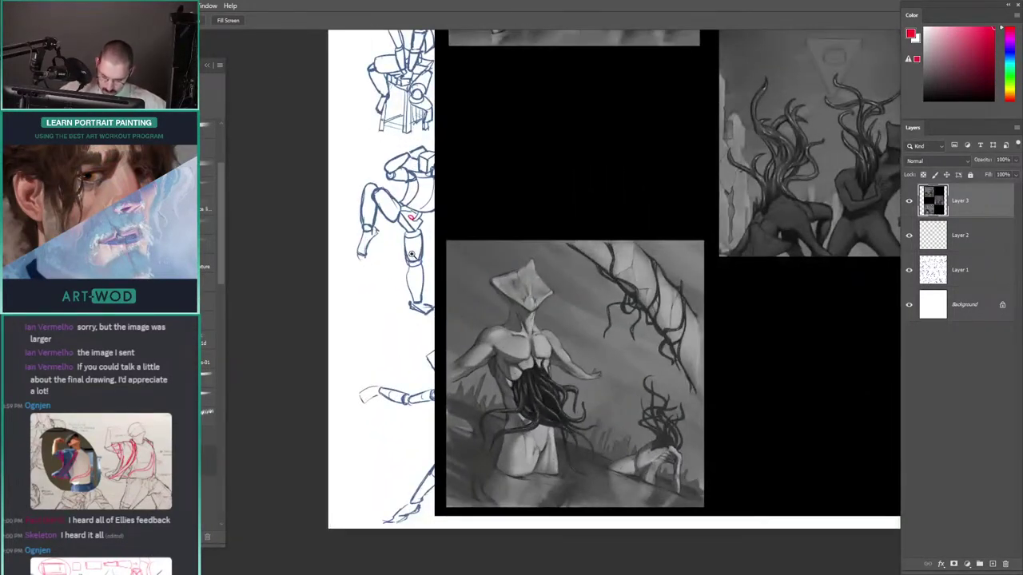
pyautogui.moveTo(408, 254); pyautogui.dragTo(412, 185)
pyautogui.scroll(-1, 413, 183)
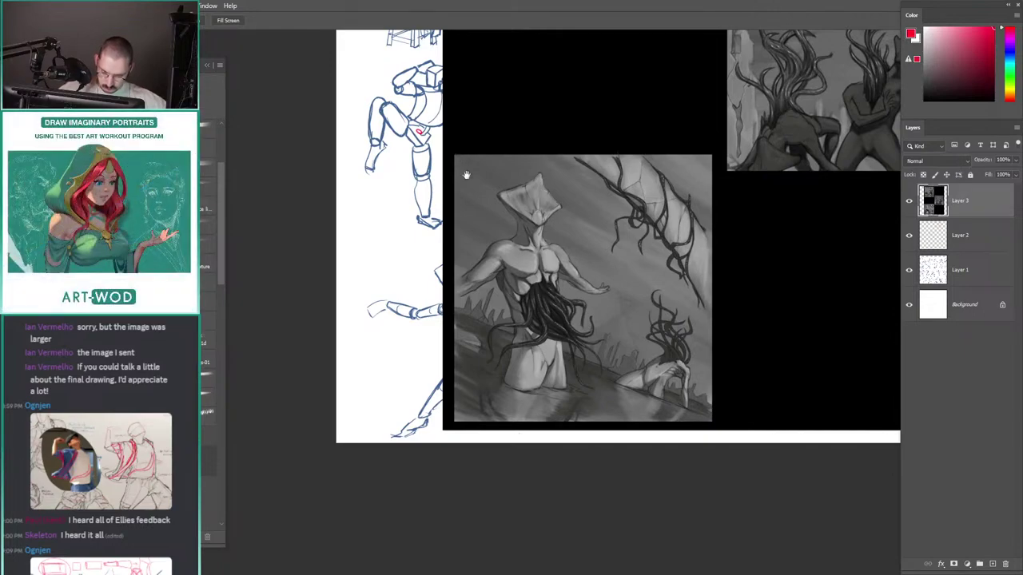
# Step: Outline the dark tentacle mass on the standing figure's torso in the lower painting in red, with curved contour lines across it
pyautogui.moveTo(523, 72)
pyautogui.mouseDown()
pyautogui.moveTo(471, 306)
pyautogui.moveTo(445, 187)
pyautogui.mouseUp()
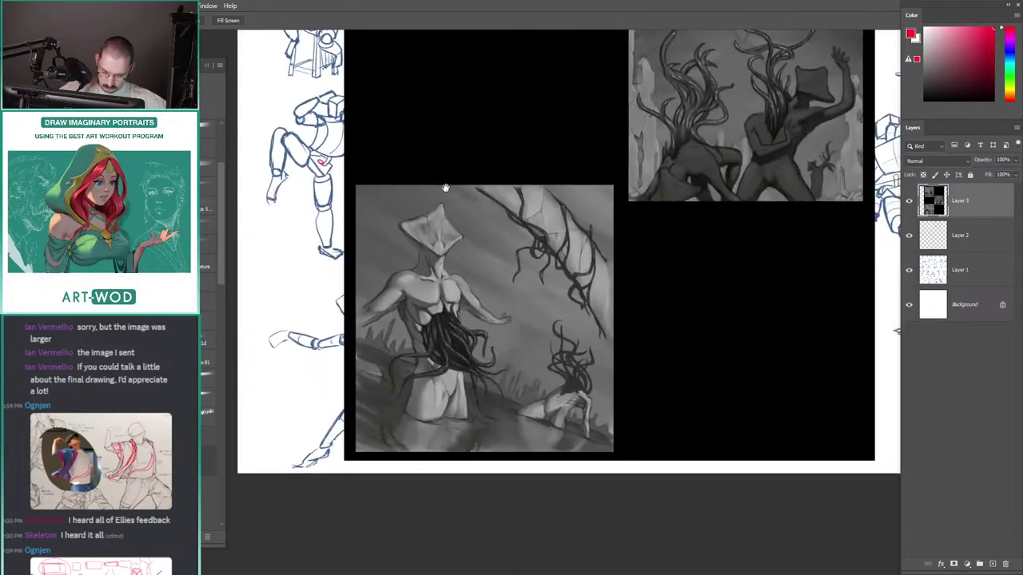
pyautogui.click(491, 268)
pyautogui.moveTo(385, 211); pyautogui.dragTo(468, 217)
pyautogui.moveTo(467, 217); pyautogui.dragTo(537, 219)
pyautogui.scroll(-2, 492, 205)
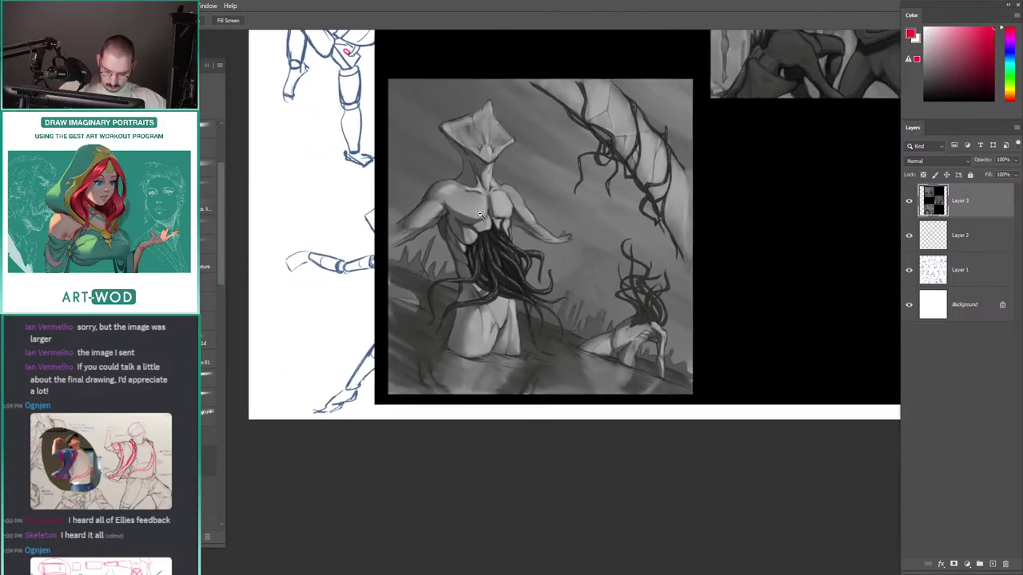
pyautogui.press('b')
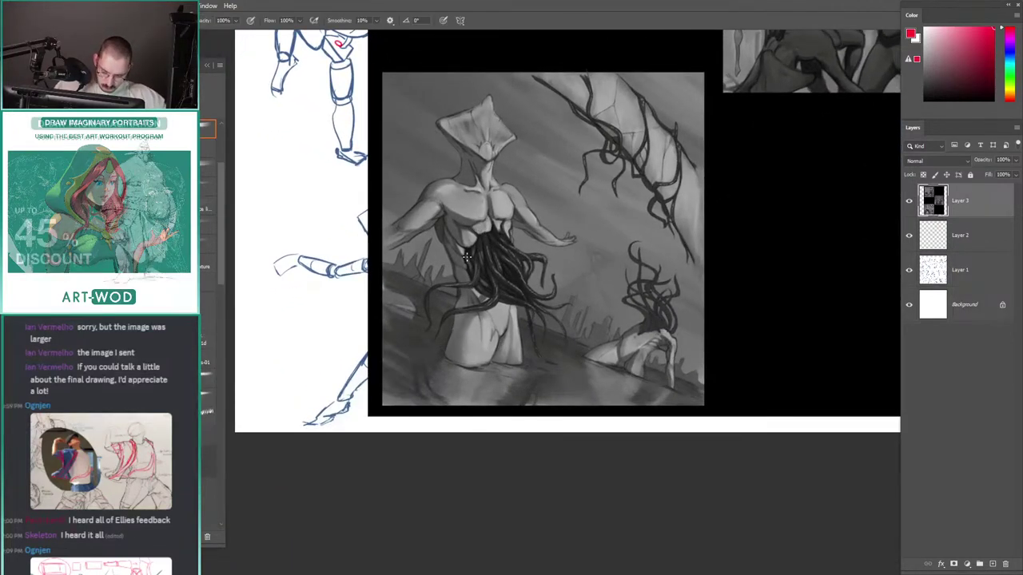
pyautogui.moveTo(466, 254)
pyautogui.mouseDown()
pyautogui.moveTo(495, 300)
pyautogui.moveTo(534, 310)
pyautogui.mouseUp()
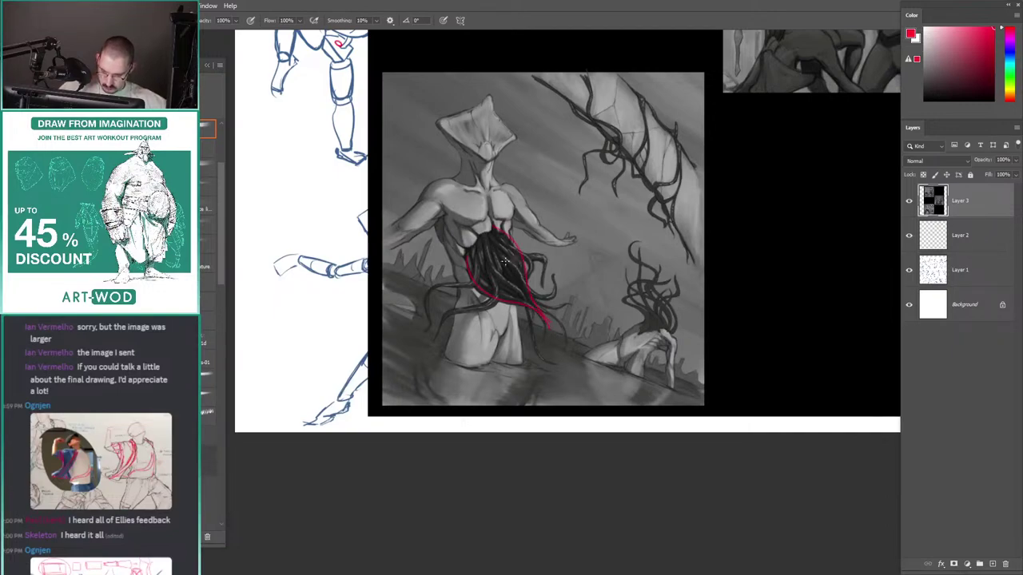
# Step: Examine the first painting's crouching and standing tentacled figures and compare them with the other two paintings
pyautogui.scroll(-4, 458, 205)
pyautogui.moveTo(453, 48)
pyautogui.mouseDown()
pyautogui.moveTo(480, 199)
pyautogui.moveTo(455, 232)
pyautogui.mouseUp()
pyautogui.scroll(3, 458, 199)
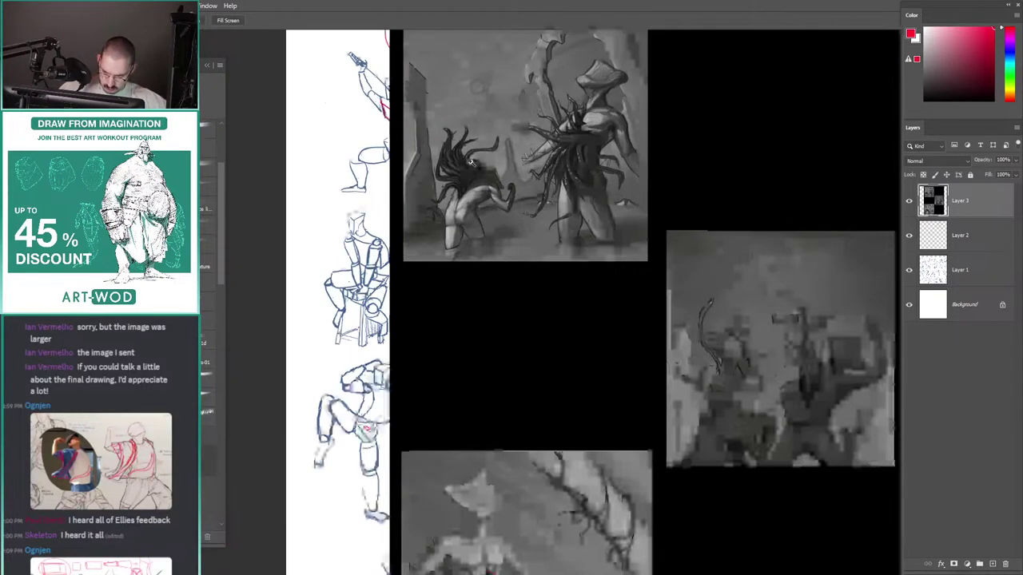
pyautogui.moveTo(477, 152); pyautogui.dragTo(432, 197)
pyautogui.scroll(-2, 440, 197)
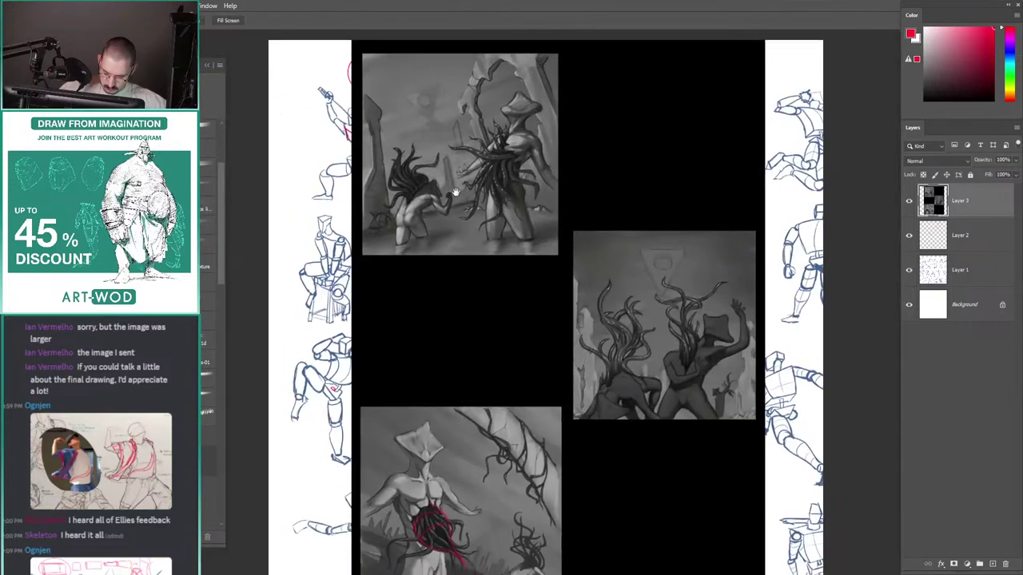
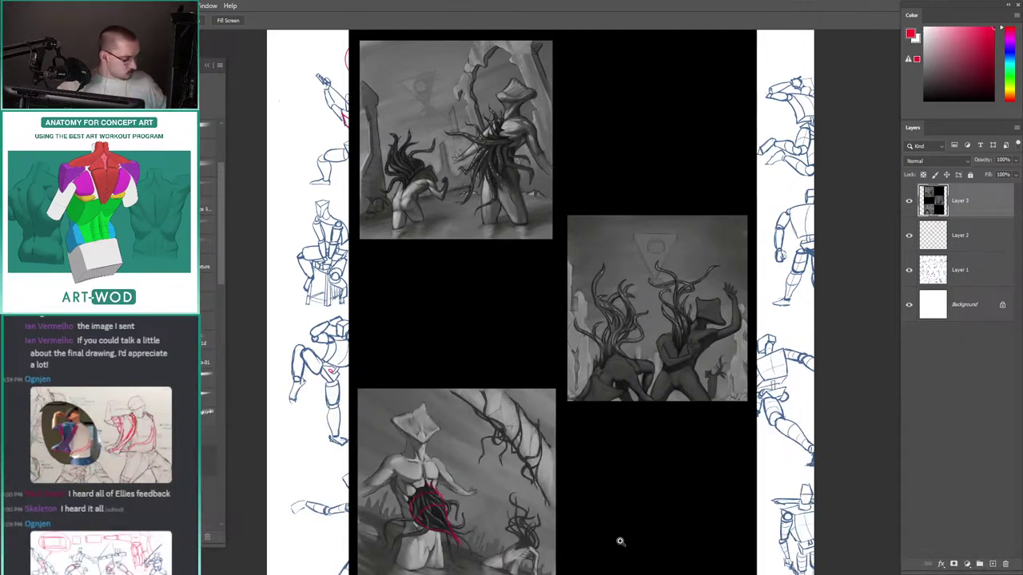
pyautogui.moveTo(635, 568); pyautogui.dragTo(637, 560)
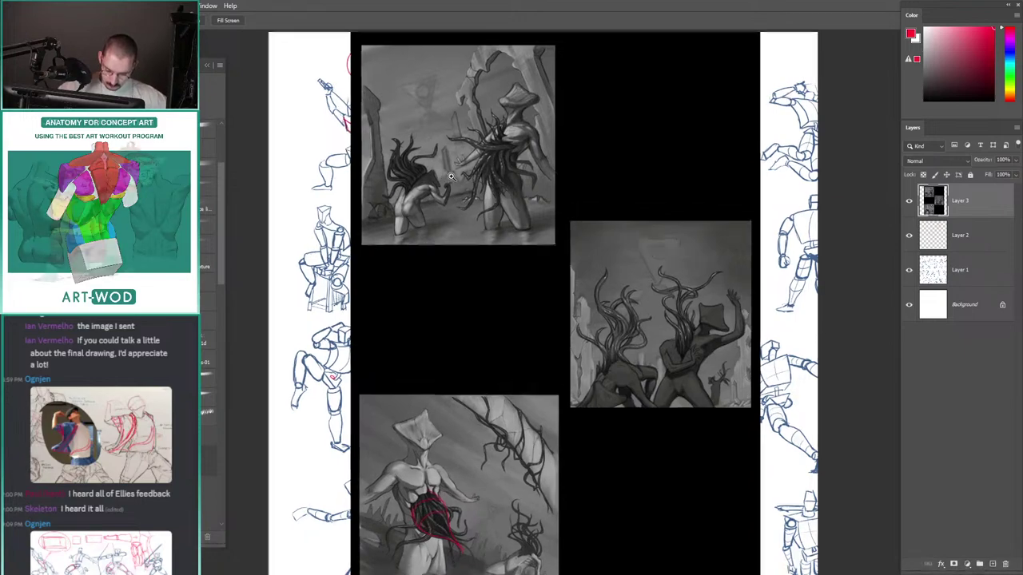
pyautogui.scroll(1, 496, 158)
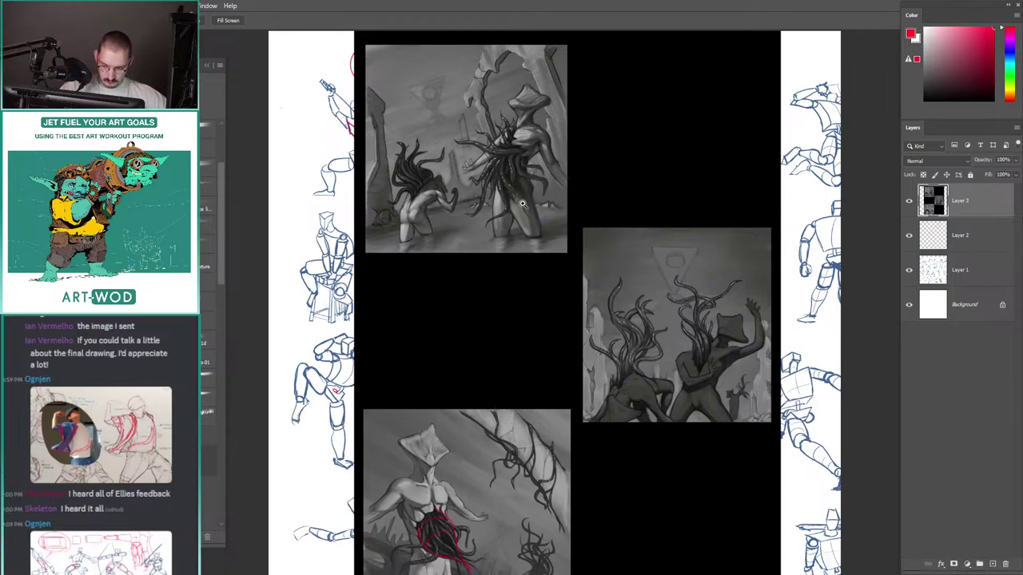
pyautogui.scroll(-3, 476, 220)
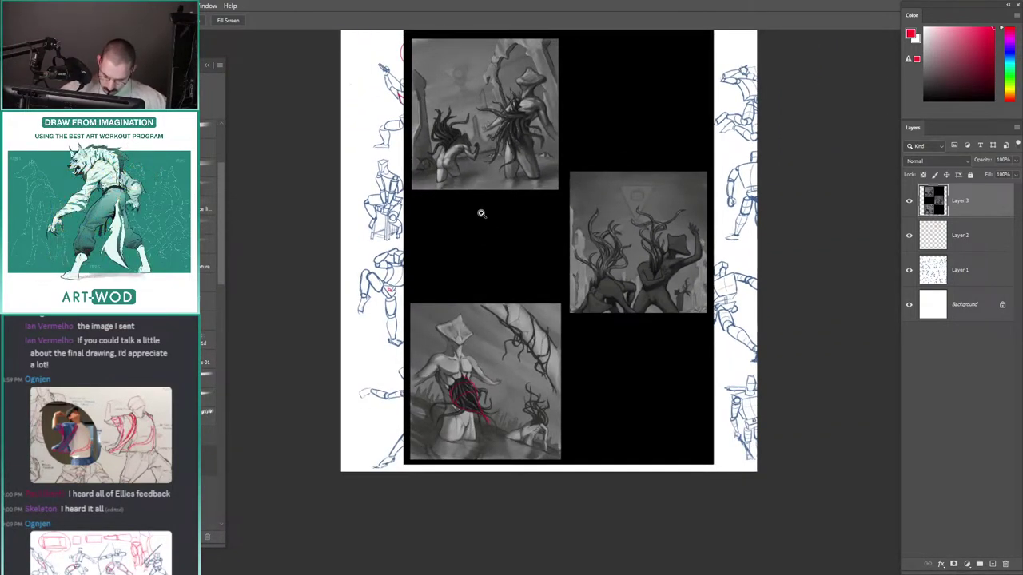
pyautogui.scroll(4, 481, 213)
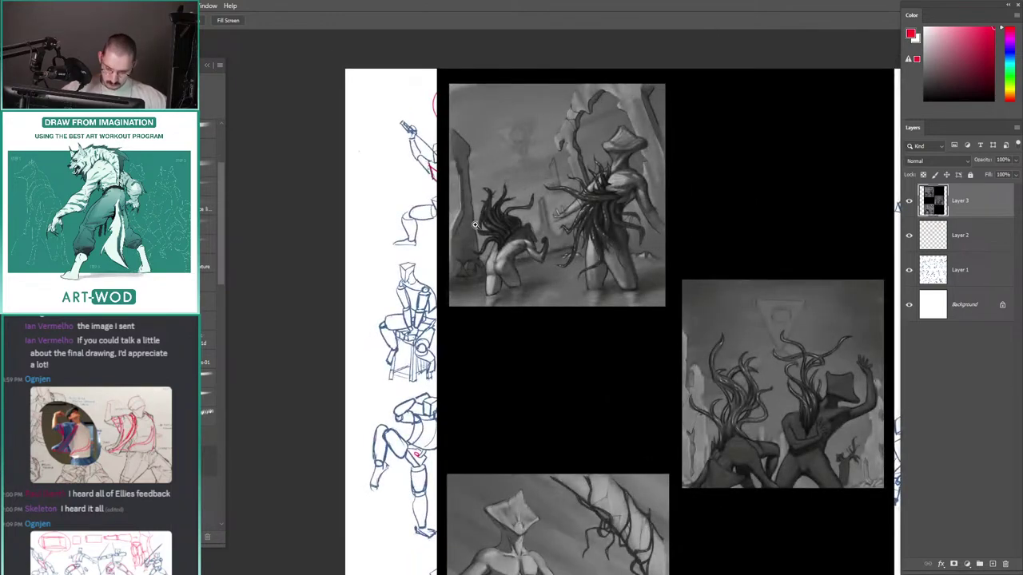
pyautogui.scroll(3, 475, 225)
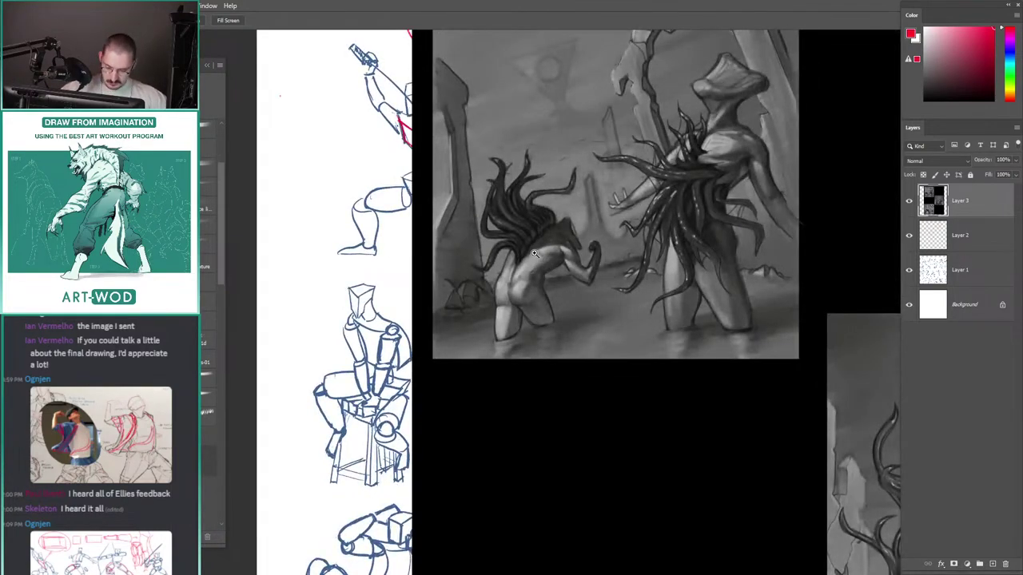
# Step: Try to draw large red loops sweeping across all three paintings, then undo them
pyautogui.scroll(-5, 542, 166)
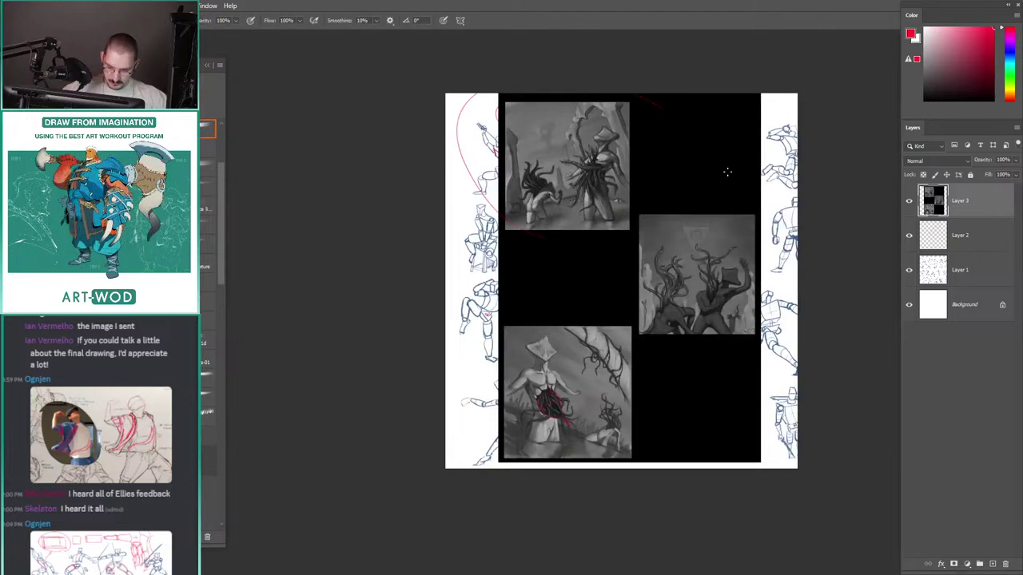
pyautogui.hotkey('ctrl', 'z')
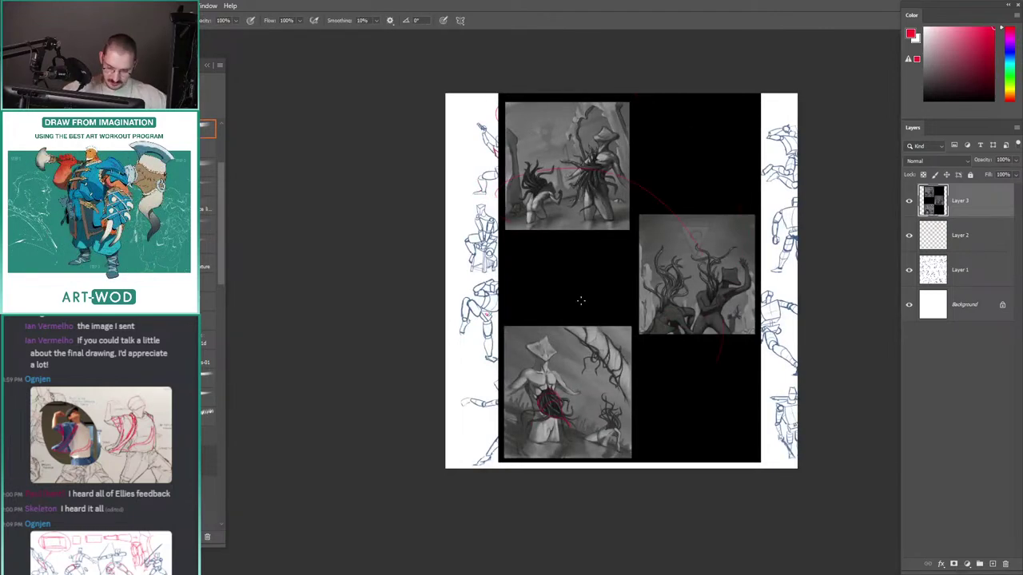
pyautogui.scroll(2, 528, 271)
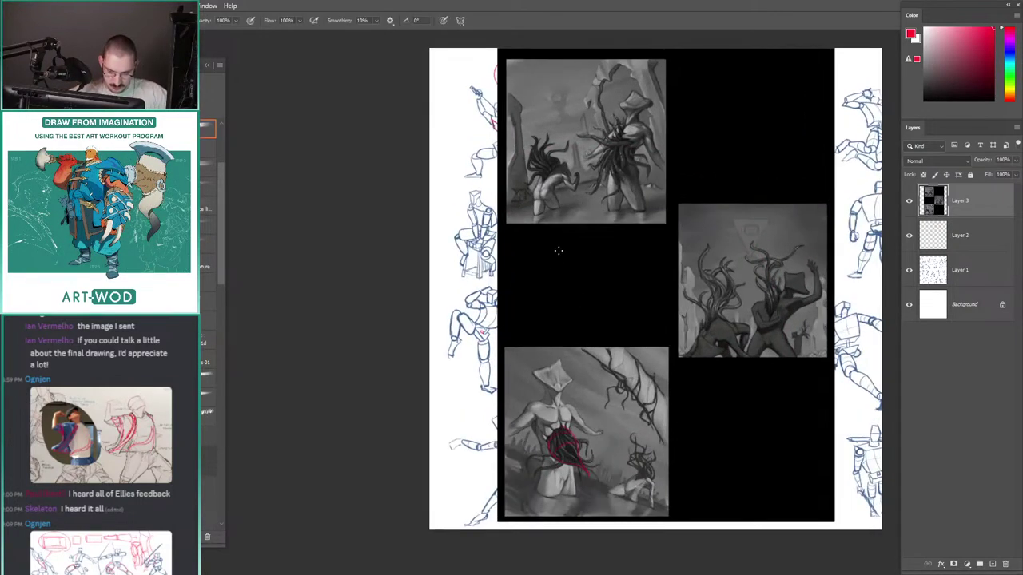
pyautogui.moveTo(591, 271)
pyautogui.mouseDown()
pyautogui.moveTo(492, 159)
pyautogui.moveTo(815, 199)
pyautogui.moveTo(547, 414)
pyautogui.mouseUp()
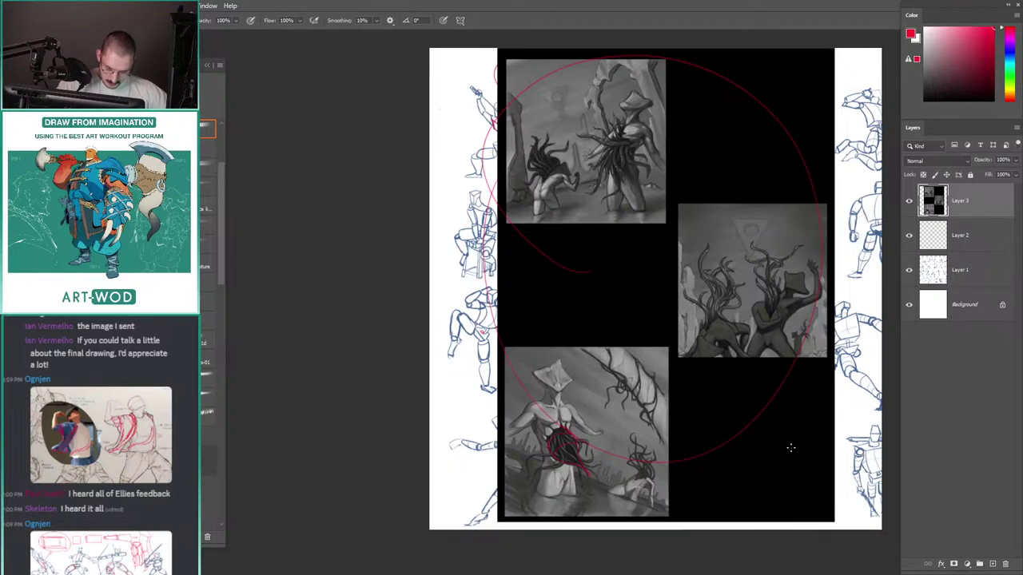
pyautogui.hotkey('ctrl', 'z')
# Step: Try to circle the standing tentacled figure in the first painting with a tall red ellipse
pyautogui.moveTo(506, 186)
pyautogui.mouseDown()
pyautogui.moveTo(484, 231)
pyautogui.moveTo(538, 293)
pyautogui.moveTo(551, 134)
pyautogui.mouseUp()
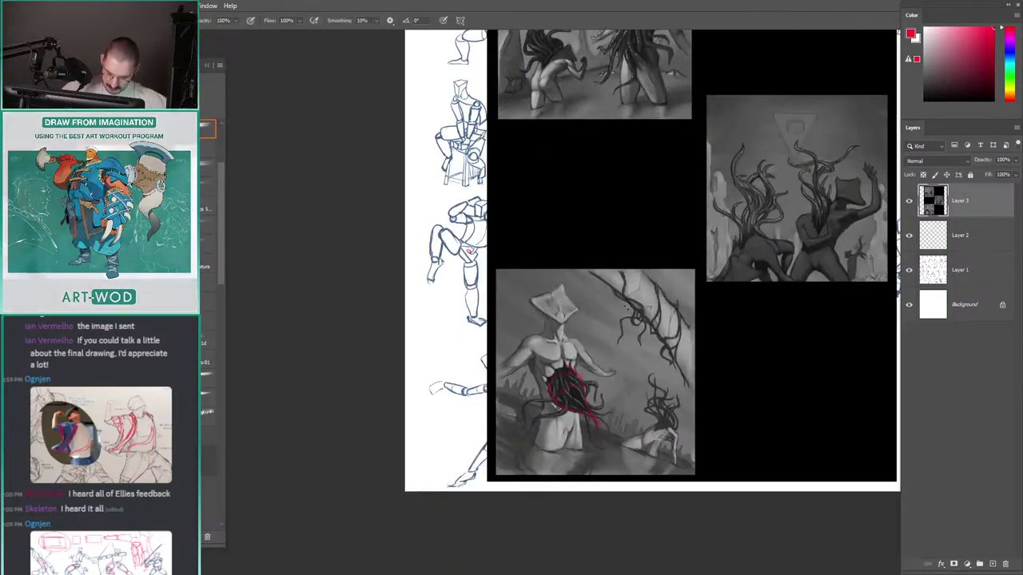
pyautogui.moveTo(553, 233); pyautogui.dragTo(571, 283)
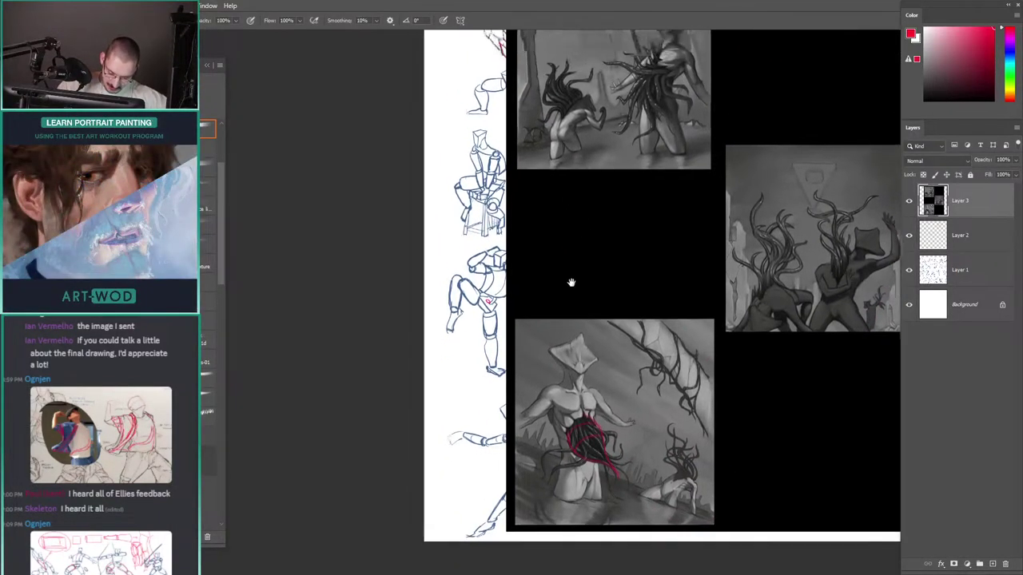
pyautogui.moveTo(471, 176); pyautogui.dragTo(371, 200)
pyautogui.moveTo(372, 200); pyautogui.dragTo(409, 210)
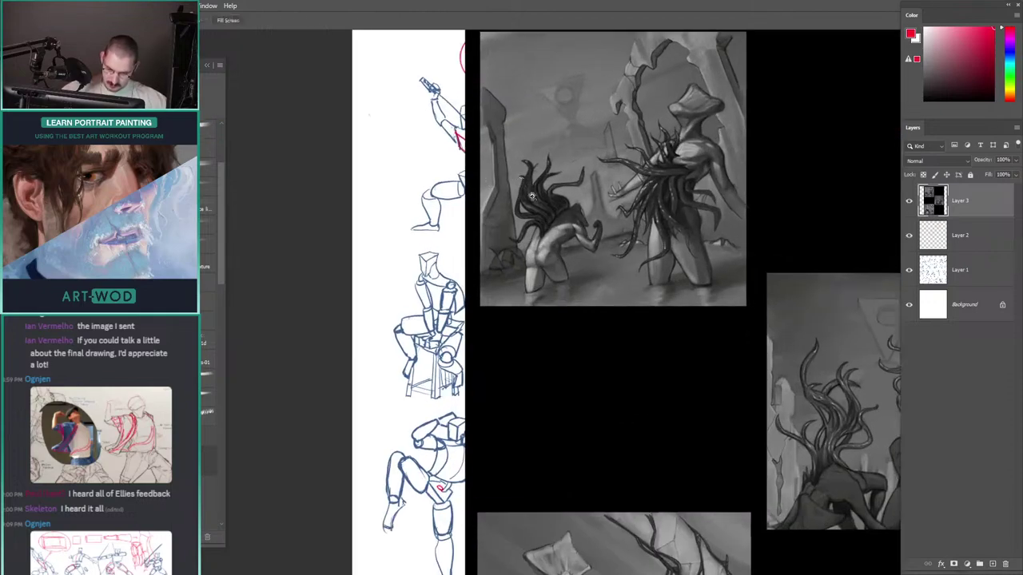
pyautogui.moveTo(611, 179); pyautogui.dragTo(737, 212)
pyautogui.hotkey('ctrl', 'z')
pyautogui.moveTo(637, 234)
pyautogui.mouseDown()
pyautogui.moveTo(628, 80)
pyautogui.moveTo(628, 208)
pyautogui.mouseUp()
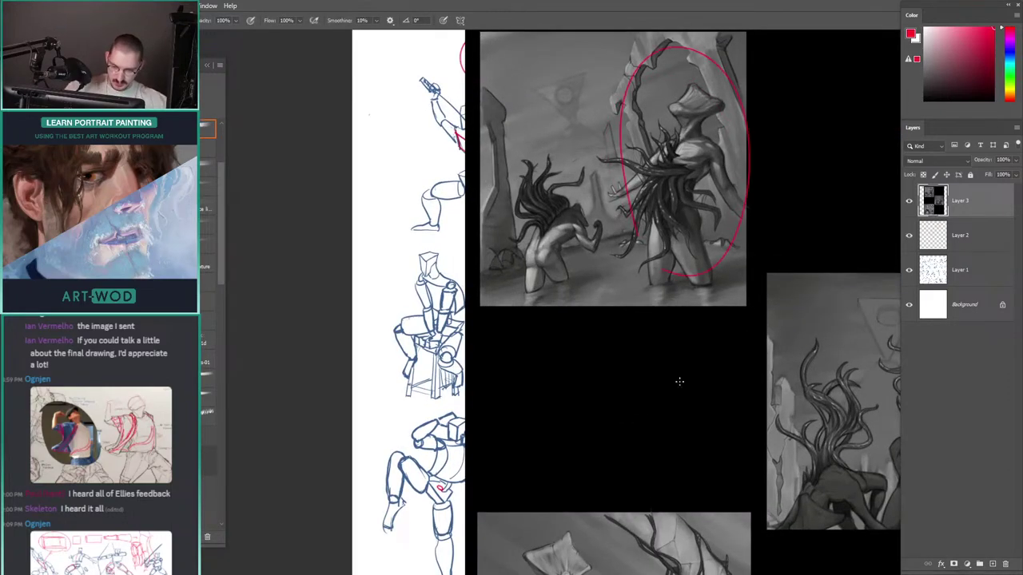
# Step: Try to draw red ellipses grouping the figures, including diagonal ones linking both figures in the lower painting, then undo them
pyautogui.moveTo(539, 275); pyautogui.dragTo(505, 114)
pyautogui.moveTo(552, 275); pyautogui.dragTo(527, 276)
pyautogui.moveTo(505, 390); pyautogui.dragTo(545, 268)
pyautogui.moveTo(530, 310)
pyautogui.mouseDown()
pyautogui.moveTo(579, 206)
pyautogui.moveTo(508, 270)
pyautogui.moveTo(700, 441)
pyautogui.moveTo(512, 261)
pyautogui.mouseUp()
pyautogui.hotkey('ctrl', 'z')
pyautogui.hotkey('ctrl', 'z')
pyautogui.hotkey('ctrl', 'z')
pyautogui.hotkey('ctrl', 'z')
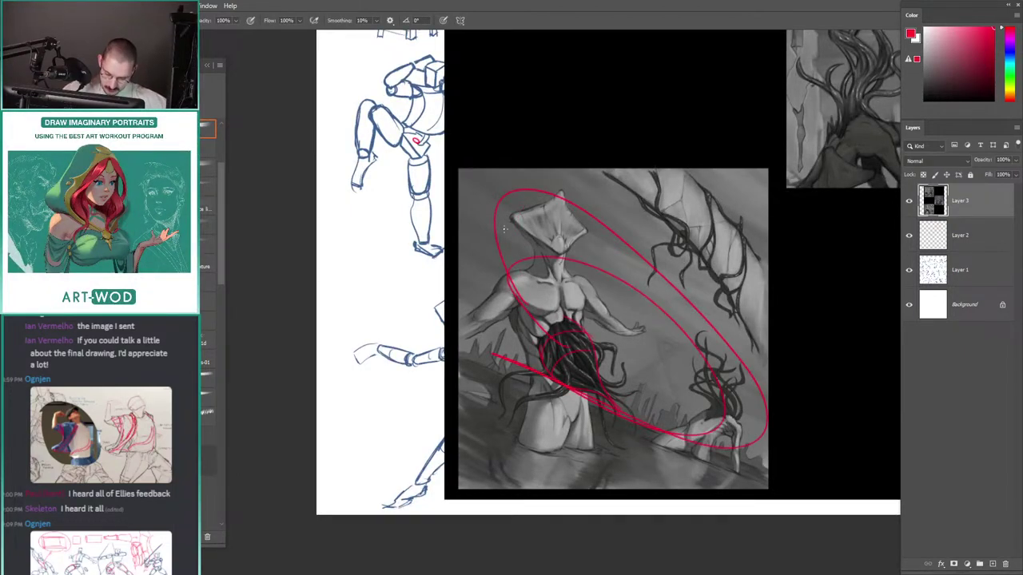
# Step: Try to circle the small crouching figure's head tentacles in the lower painting in red, then undo the ellipse
pyautogui.scroll(-2, 504, 226)
pyautogui.scroll(3, 504, 226)
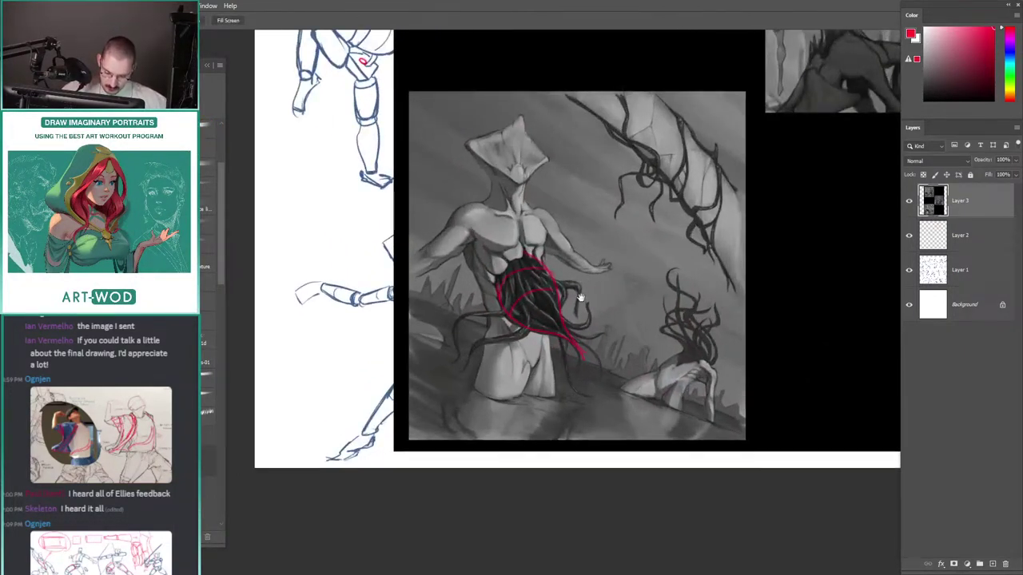
pyautogui.moveTo(634, 328)
pyautogui.mouseDown()
pyautogui.moveTo(592, 284)
pyautogui.moveTo(663, 336)
pyautogui.mouseUp()
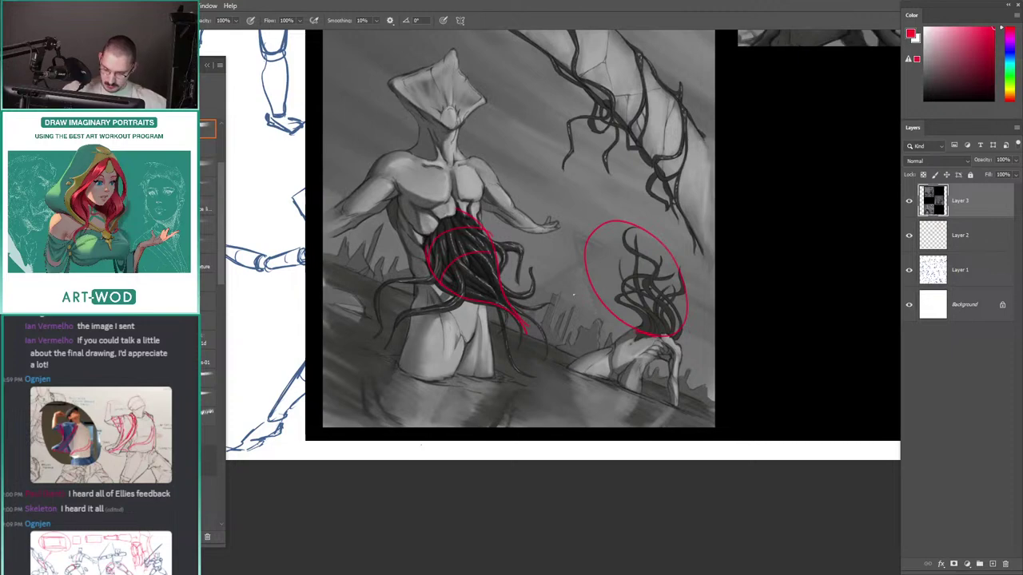
pyautogui.scroll(-2, 490, 226)
pyautogui.hotkey('ctrl', 'z')
# Step: Try to enclose the standing and crouching figures of the lower painting in one diagonal red ellipse, then undo it
pyautogui.moveTo(394, 176); pyautogui.dragTo(512, 310)
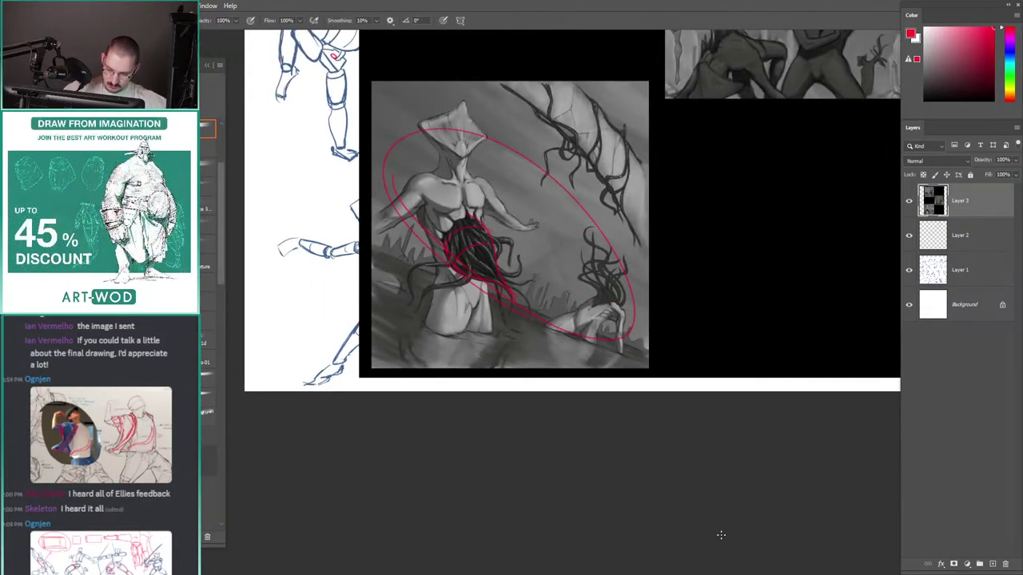
pyautogui.moveTo(567, 207); pyautogui.dragTo(458, 274)
pyautogui.hotkey('ctrl', 'z')
# Step: Try to draw a red curve around the crouching figure in the dark two-figure painting, then undo it
pyautogui.moveTo(611, 299)
pyautogui.mouseDown()
pyautogui.moveTo(498, 233)
pyautogui.moveTo(602, 95)
pyautogui.mouseUp()
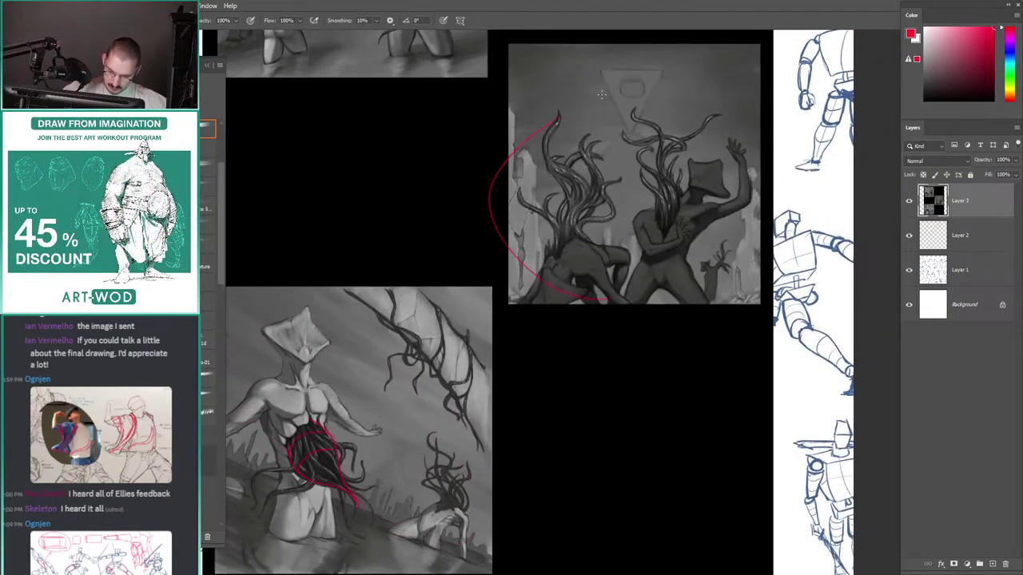
pyautogui.scroll(3, 461, 240)
pyautogui.hotkey('ctrl', 'z')
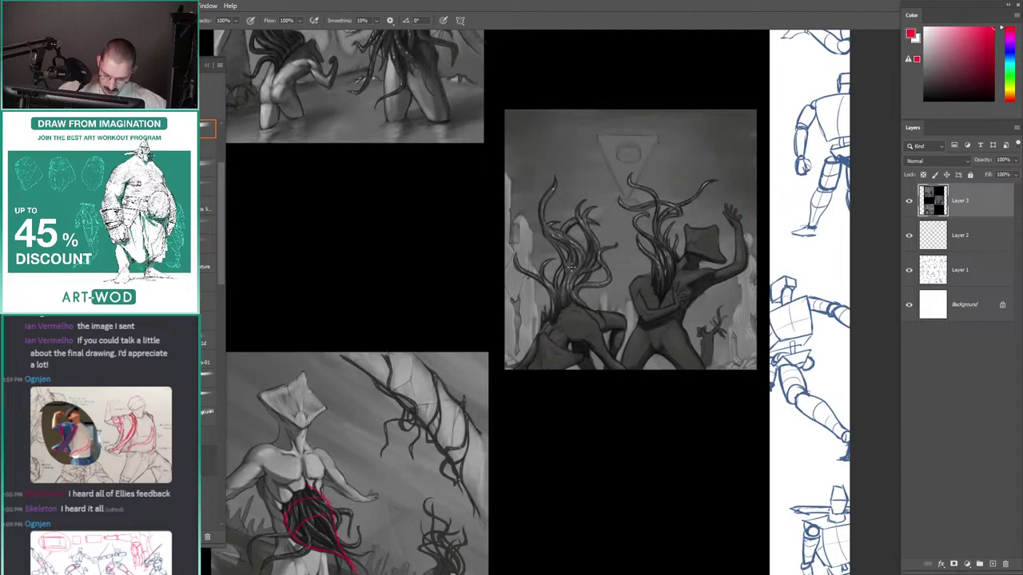
# Step: Try to mark a horizontal red line across the lower bodies of both figures in the dark painting, then undo it
pyautogui.moveTo(568, 245); pyautogui.dragTo(518, 237)
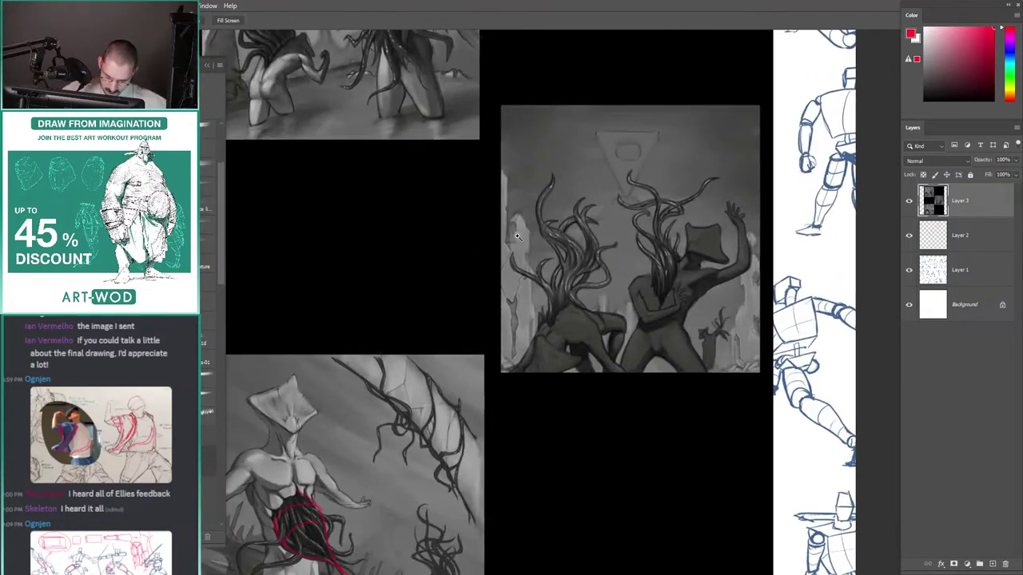
pyautogui.scroll(1, 517, 237)
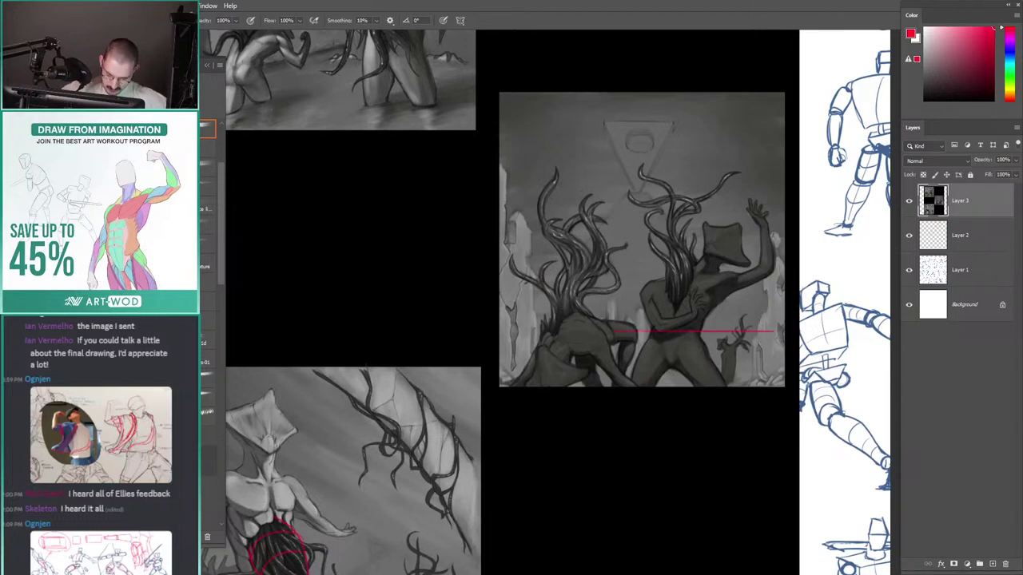
pyautogui.hotkey('ctrl', 'z')
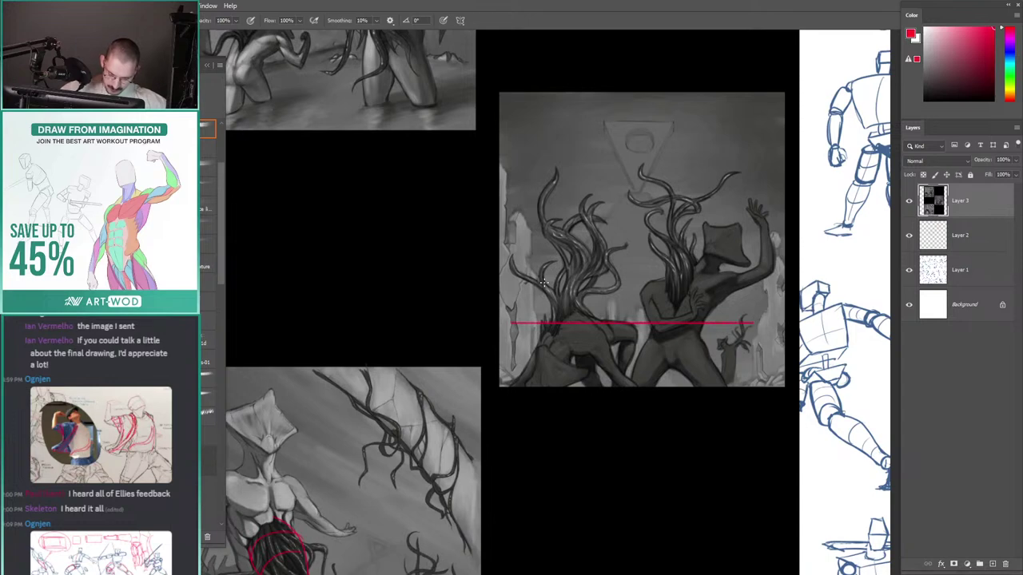
pyautogui.hotkey('ctrl', 'z')
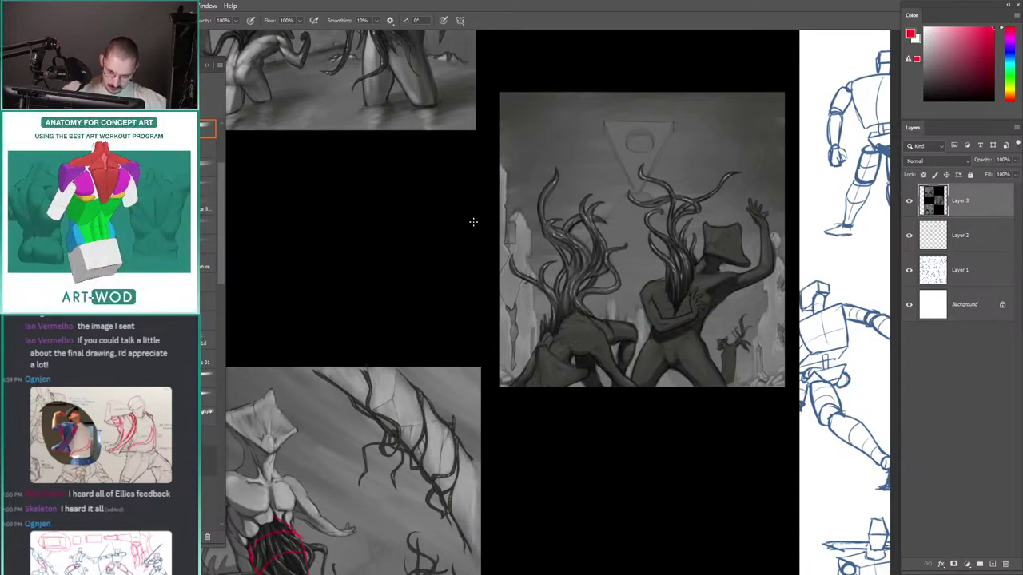
# Step: Draw a large red loop around the background triangle and the standing figure's upper body in the dark painting
pyautogui.moveTo(559, 276); pyautogui.dragTo(538, 292)
pyautogui.moveTo(442, 213); pyautogui.dragTo(456, 271)
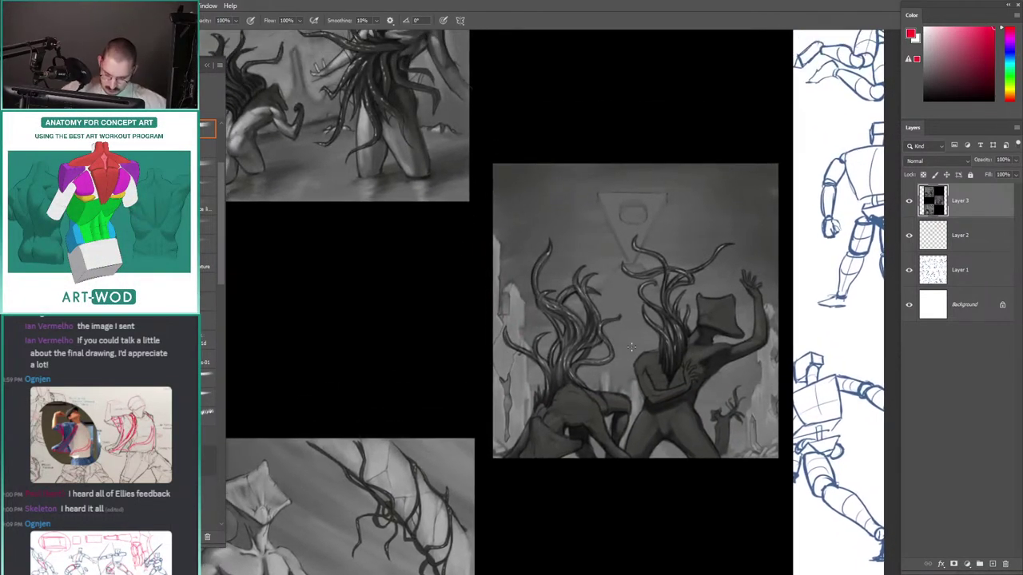
pyautogui.moveTo(667, 384); pyautogui.dragTo(672, 163)
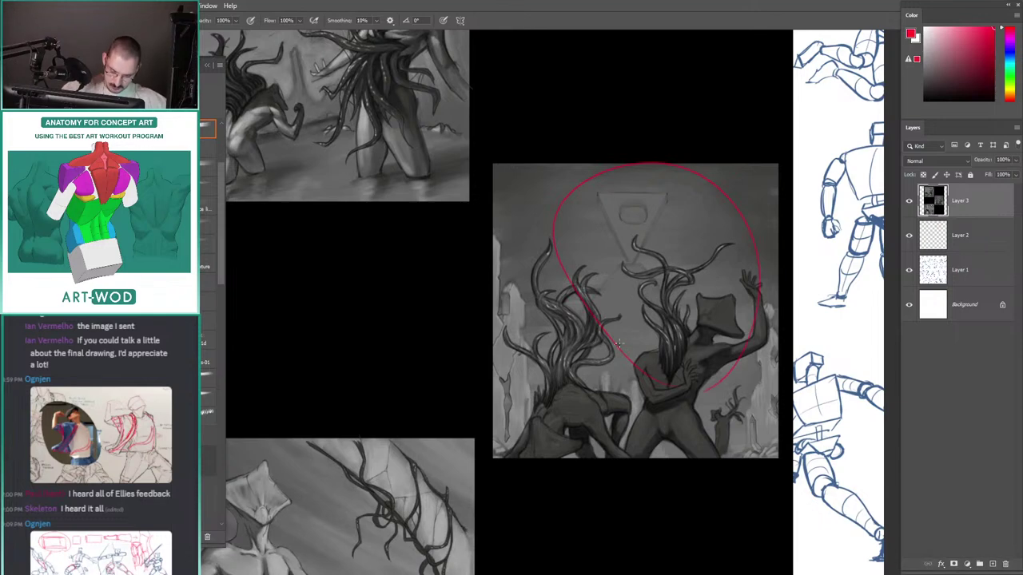
# Step: Select the crouching figure at the lower right of the standing-figure painting, scale it down slightly, and deselect it
pyautogui.moveTo(470, 224)
pyautogui.mouseDown()
pyautogui.moveTo(541, 245)
pyautogui.moveTo(504, 197)
pyautogui.moveTo(470, 208)
pyautogui.moveTo(430, 197)
pyautogui.moveTo(450, 199)
pyautogui.moveTo(523, 308)
pyautogui.mouseUp()
pyautogui.moveTo(523, 308); pyautogui.dragTo(489, 240)
pyautogui.moveTo(511, 455); pyautogui.dragTo(567, 145)
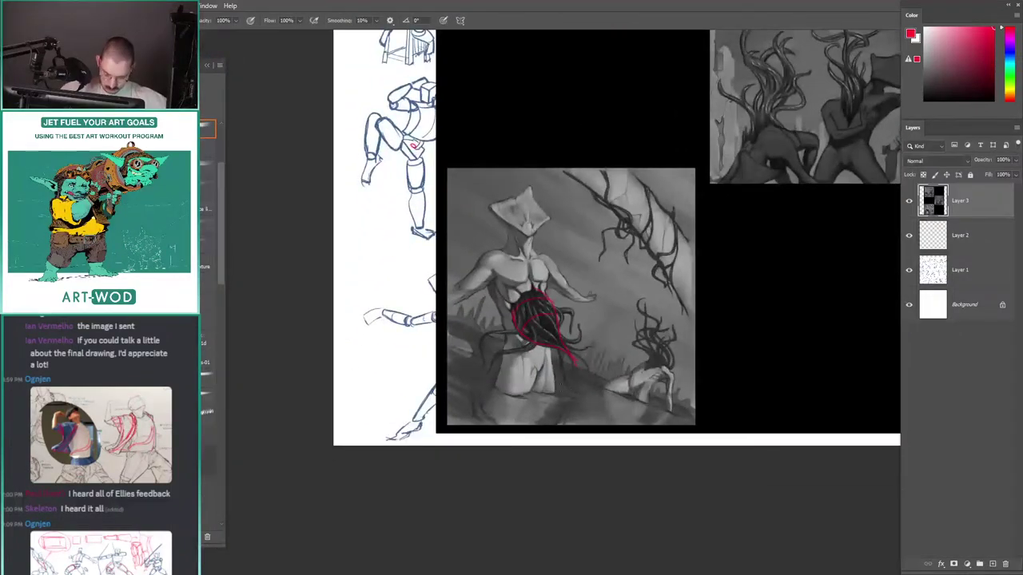
pyautogui.scroll(1, 489, 255)
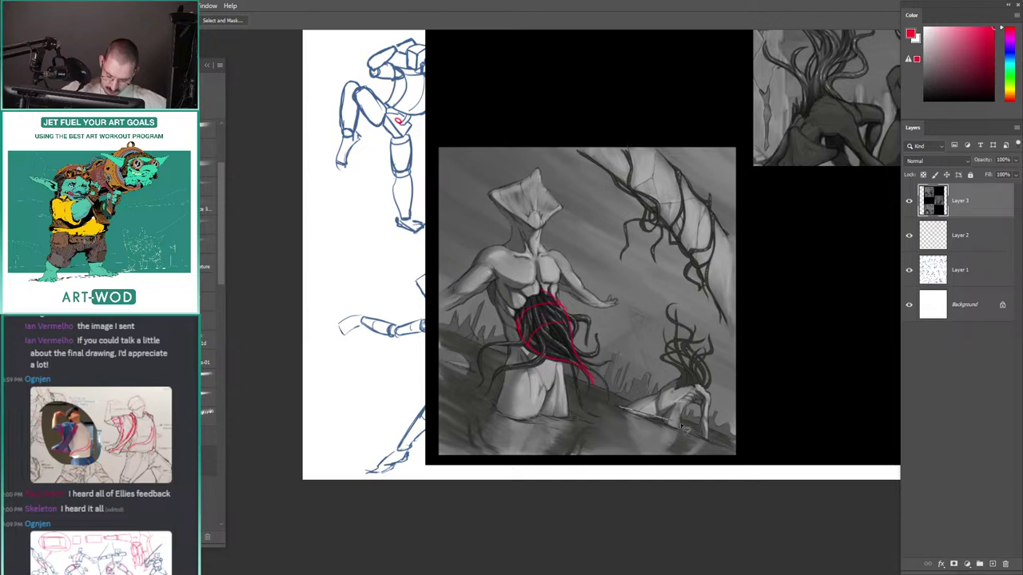
pyautogui.moveTo(683, 432)
pyautogui.mouseDown()
pyautogui.moveTo(703, 316)
pyautogui.moveTo(670, 409)
pyautogui.mouseUp()
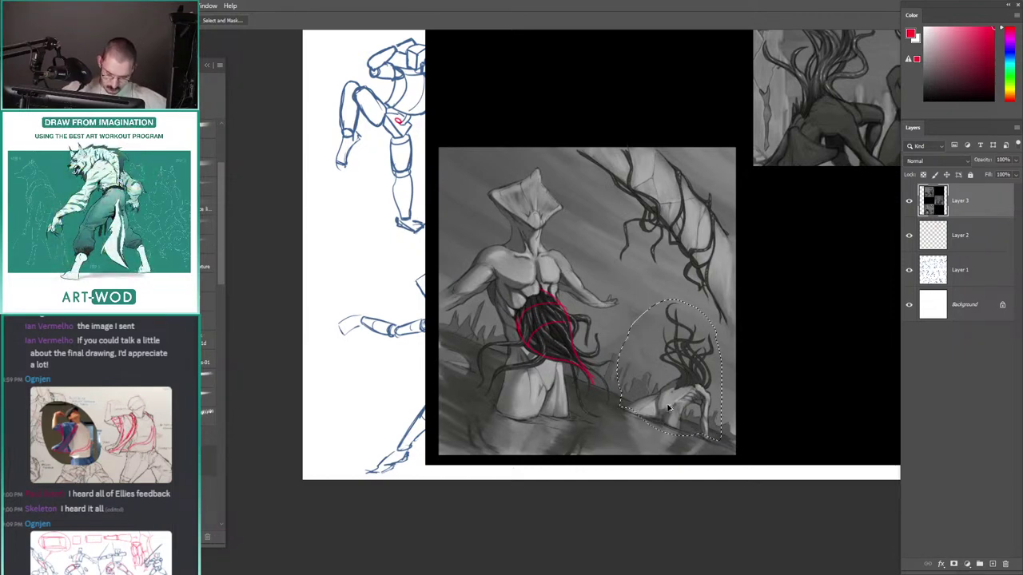
pyautogui.hotkey('ctrl', 't')
pyautogui.moveTo(617, 300); pyautogui.dragTo(628, 315)
pyautogui.press('Return')
pyautogui.hotkey('ctrl', 't')
pyautogui.press('Return')
pyautogui.hotkey('ctrl', 'd')
# Step: Select the standing tentacled figure with a loose lasso, enlarge it slightly, shift it into place, and deselect it
pyautogui.moveTo(567, 427)
pyautogui.mouseDown()
pyautogui.moveTo(618, 399)
pyautogui.moveTo(526, 168)
pyautogui.moveTo(512, 428)
pyautogui.mouseUp()
pyautogui.hotkey('ctrl', 't')
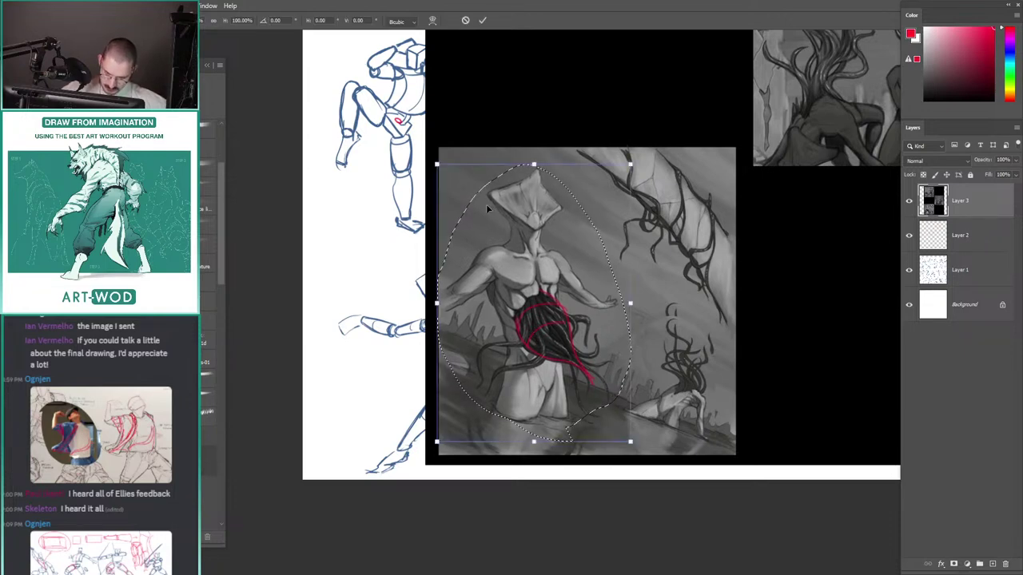
pyautogui.moveTo(436, 163); pyautogui.dragTo(433, 158)
pyautogui.moveTo(630, 157); pyautogui.dragTo(637, 150)
pyautogui.moveTo(481, 230); pyautogui.dragTo(481, 238)
pyautogui.press('Return')
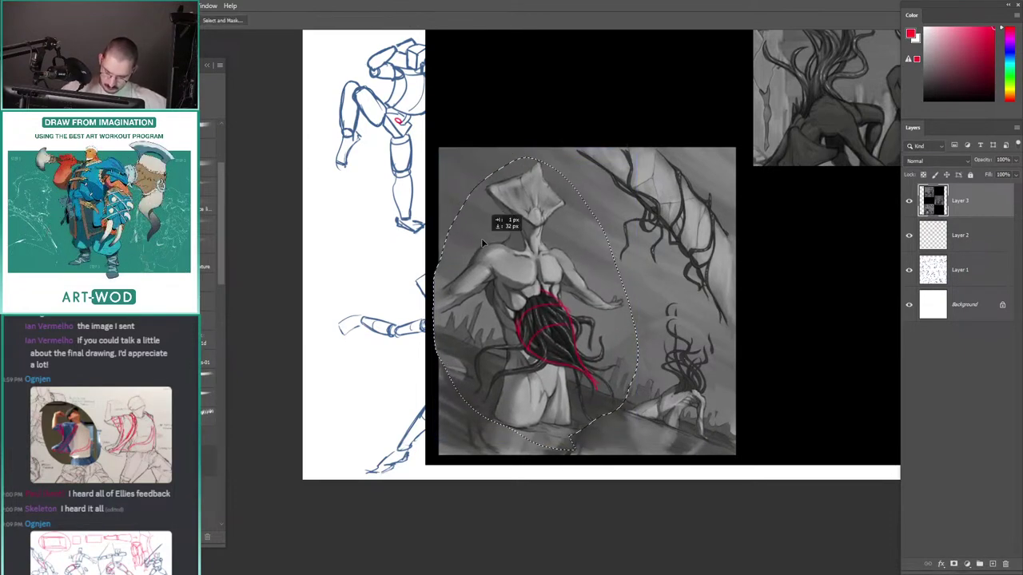
pyautogui.hotkey('ctrl', 't')
pyautogui.moveTo(636, 156); pyautogui.dragTo(640, 152)
pyautogui.press('Return')
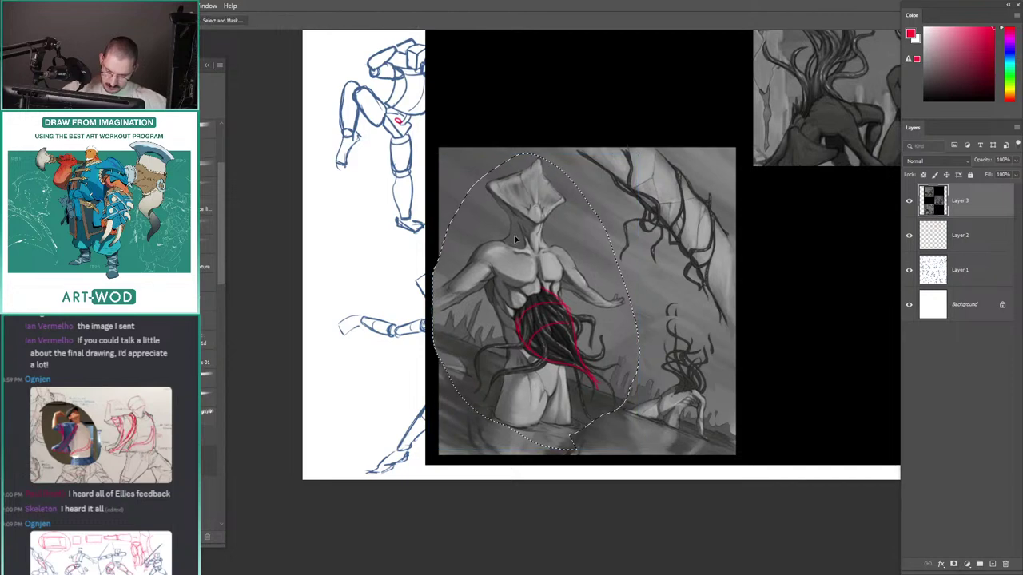
pyautogui.hotkey('ctrl', 'd')
# Step: Try to draw a red diagonal line from the painting's upper left corner to the hanging tentacles, then undo it
pyautogui.moveTo(476, 194); pyautogui.dragTo(452, 194)
pyautogui.press('b')
pyautogui.moveTo(652, 268); pyautogui.dragTo(456, 152)
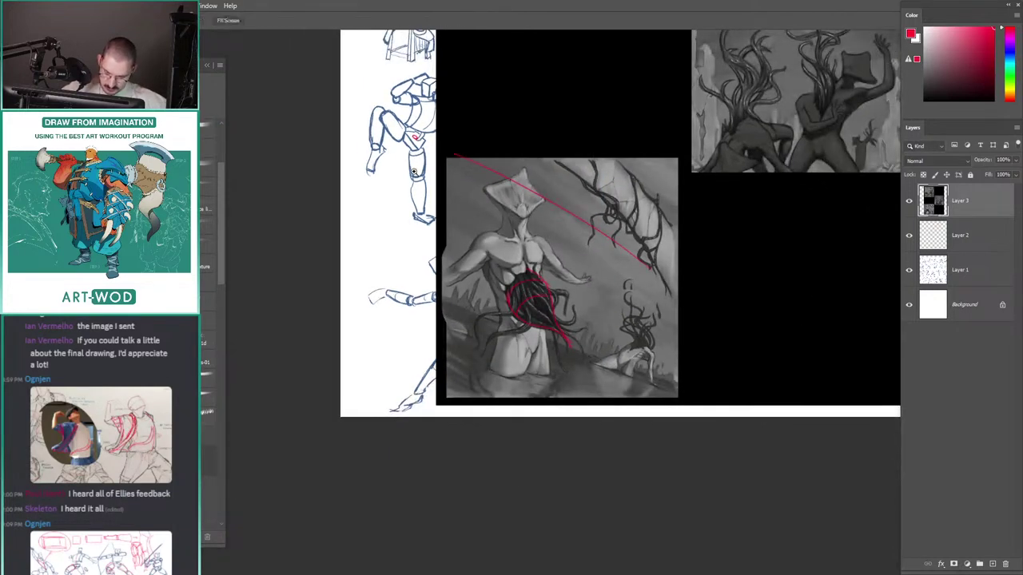
pyautogui.hotkey('ctrl', 'z')
# Step: Fill a lassoed angular area at the painting's left edge, above the standing figure's shoulder, with sampled dark gray
pyautogui.moveTo(423, 196); pyautogui.dragTo(436, 197)
pyautogui.moveTo(443, 247)
pyautogui.mouseDown()
pyautogui.moveTo(478, 236)
pyautogui.moveTo(505, 203)
pyautogui.moveTo(505, 232)
pyautogui.mouseUp()
pyautogui.keyDown('alt'); pyautogui.click(496, 265); pyautogui.keyUp('alt')
pyautogui.press('l')
pyautogui.hotkey('shift', 'BackSpace')
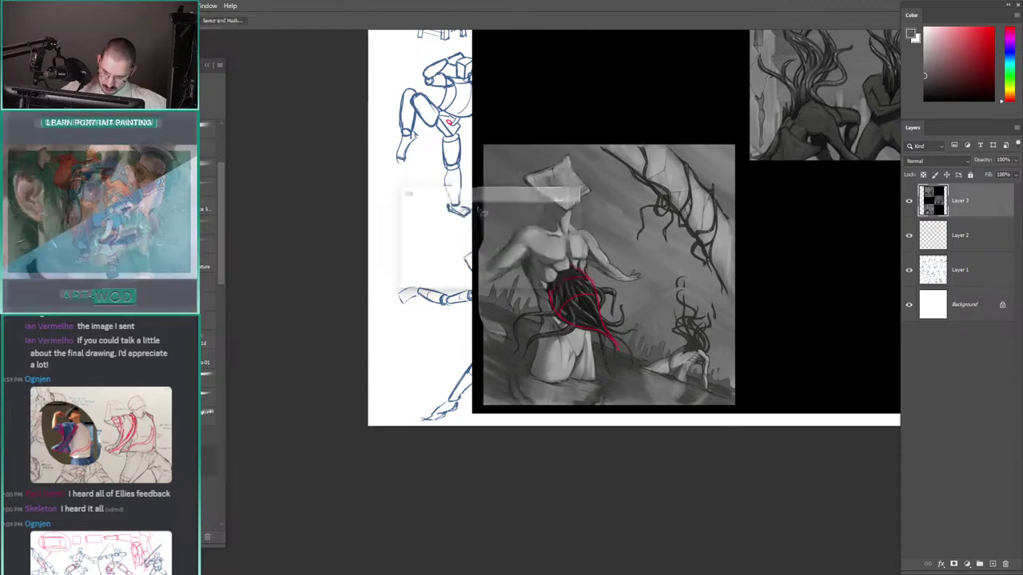
pyautogui.press('Return')
pyautogui.hotkey('ctrl', 'd')
# Step: Shade the angular background shape beside the standing figure's head using gray tones sampled from the painting
pyautogui.press('b')
pyautogui.keyDown('alt'); pyautogui.click(503, 320); pyautogui.keyUp('alt')
pyautogui.moveTo(508, 186); pyautogui.dragTo(485, 246)
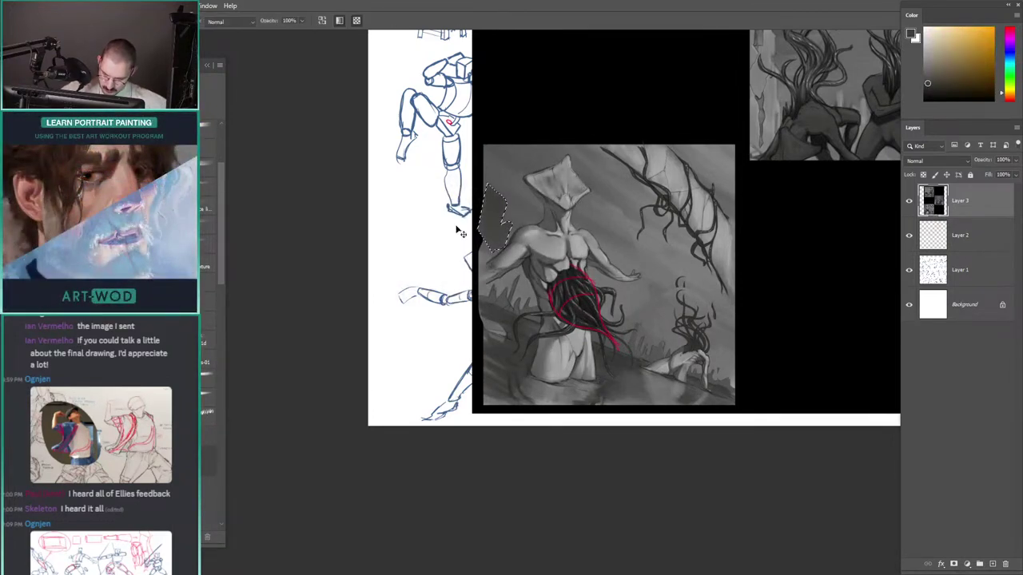
pyautogui.press('b')
pyautogui.keyDown('alt'); pyautogui.click(489, 249); pyautogui.keyUp('alt')
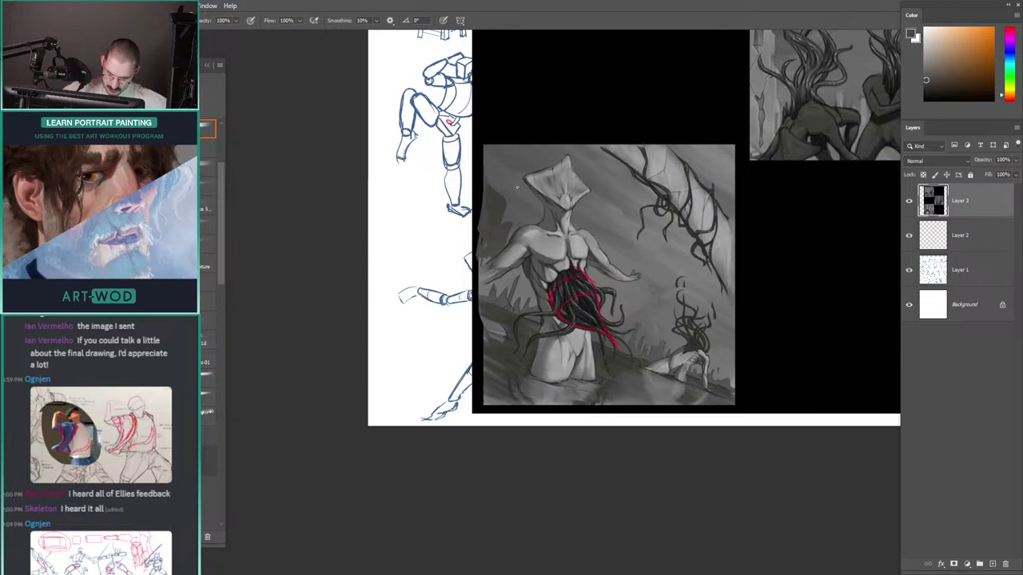
# Step: Draw an orange diagonal guideline from the painting's upper left edge, behind the standing figure, to the crouching figure, redoing the first stroke
pyautogui.click(988, 28)
pyautogui.moveTo(486, 92); pyautogui.dragTo(444, 37)
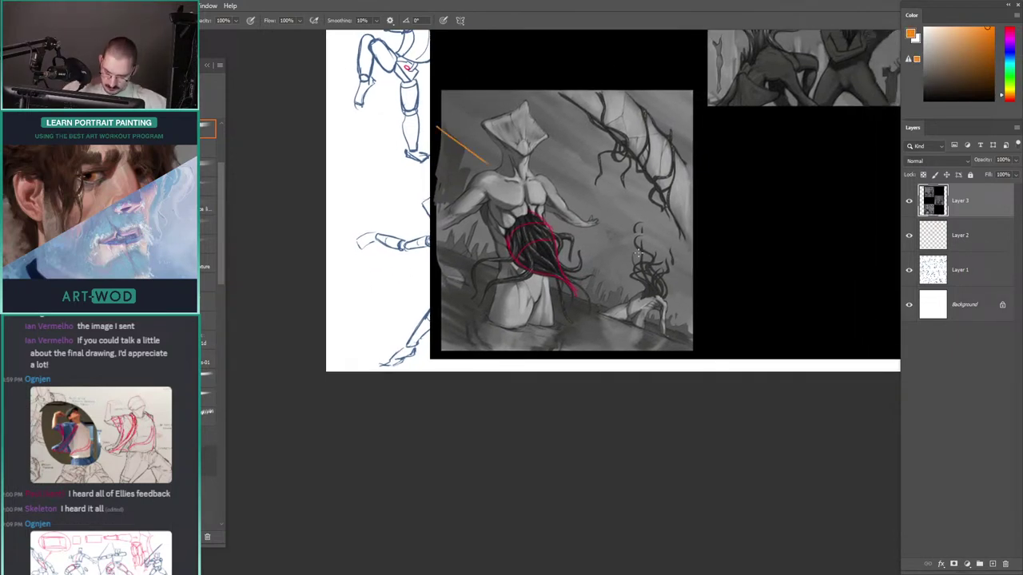
pyautogui.hotkey('ctrl', 'z')
pyautogui.moveTo(431, 123); pyautogui.dragTo(479, 160)
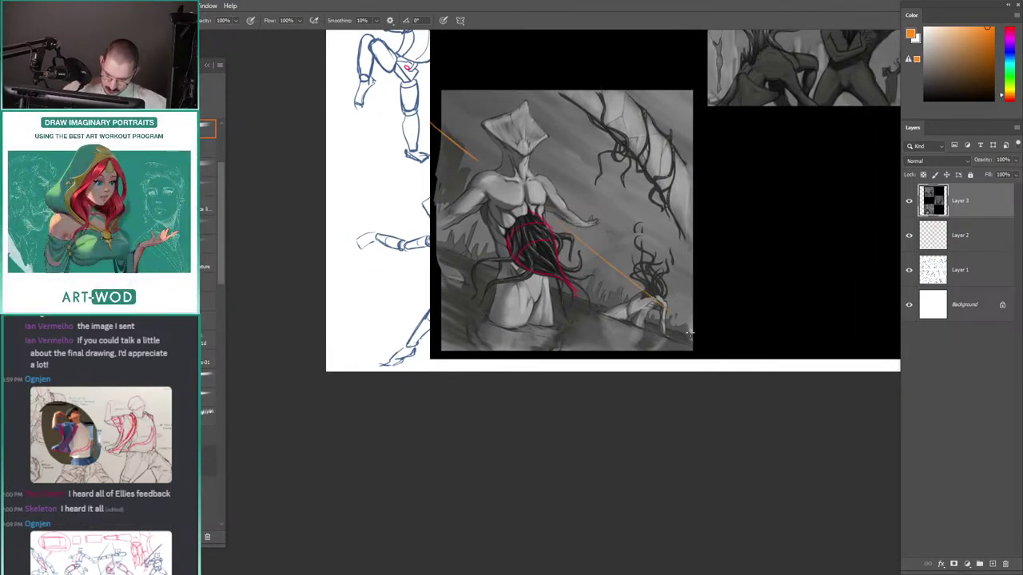
# Step: Draw orange diagonal guidelines across the lower painting, from above the large figure's raised shoulder down past the small crouching figure
pyautogui.moveTo(695, 332); pyautogui.dragTo(440, 138)
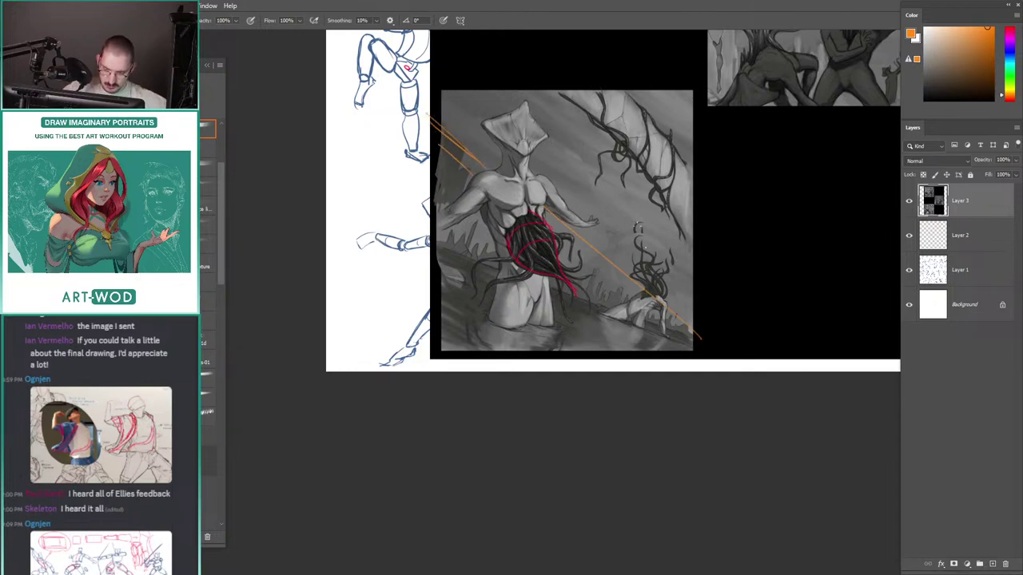
pyautogui.press('r')
pyautogui.moveTo(637, 228)
pyautogui.mouseDown()
pyautogui.moveTo(620, 206)
pyautogui.moveTo(631, 218)
pyautogui.mouseUp()
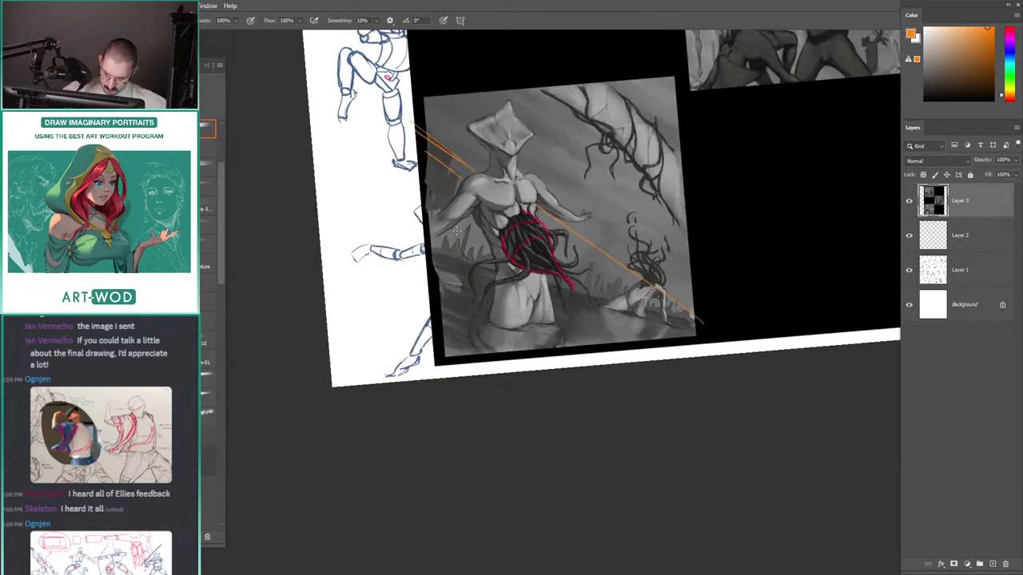
pyautogui.moveTo(437, 210)
pyautogui.mouseDown()
pyautogui.moveTo(471, 215)
pyautogui.moveTo(416, 171)
pyautogui.mouseUp()
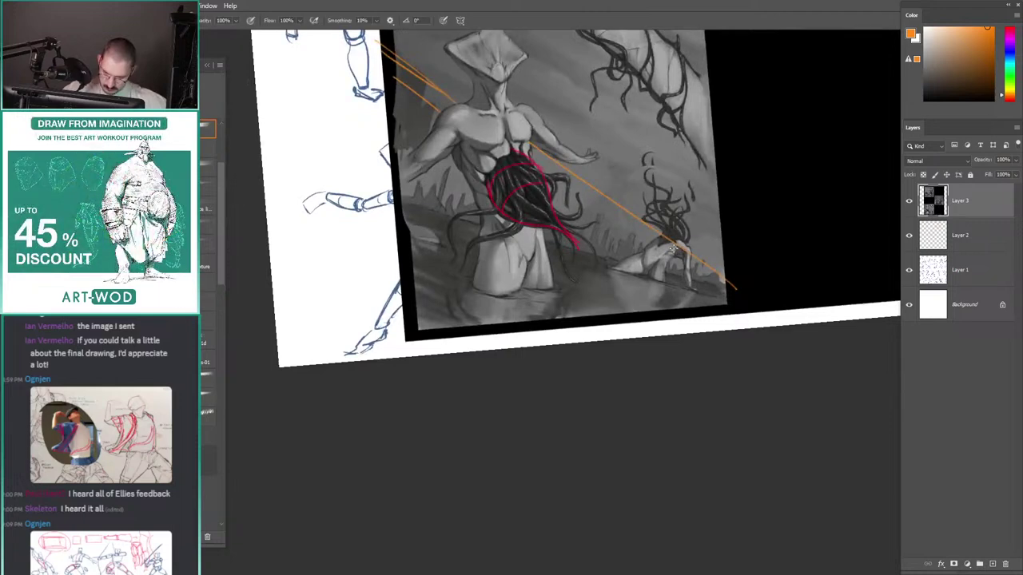
# Step: Add orange perspective lines from the large figure's arm and waist that converge just beyond the small crouching figure
pyautogui.moveTo(691, 246)
pyautogui.mouseDown()
pyautogui.moveTo(540, 192)
pyautogui.moveTo(446, 176)
pyautogui.moveTo(702, 247)
pyautogui.moveTo(512, 181)
pyautogui.mouseUp()
pyautogui.hotkey('ctrl', 'z')
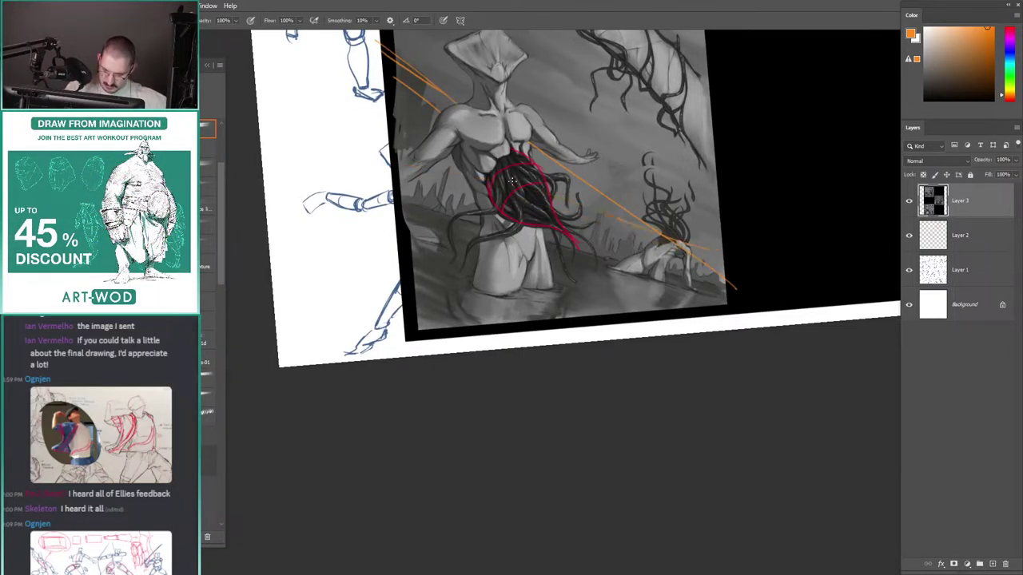
pyautogui.moveTo(697, 290)
pyautogui.mouseDown()
pyautogui.moveTo(448, 216)
pyautogui.moveTo(471, 273)
pyautogui.mouseUp()
pyautogui.moveTo(420, 110)
pyautogui.mouseDown()
pyautogui.moveTo(426, 258)
pyautogui.moveTo(428, 232)
pyautogui.moveTo(376, 309)
pyautogui.mouseUp()
pyautogui.hotkey('ctrl', 'z')
pyautogui.moveTo(646, 303); pyautogui.dragTo(503, 149)
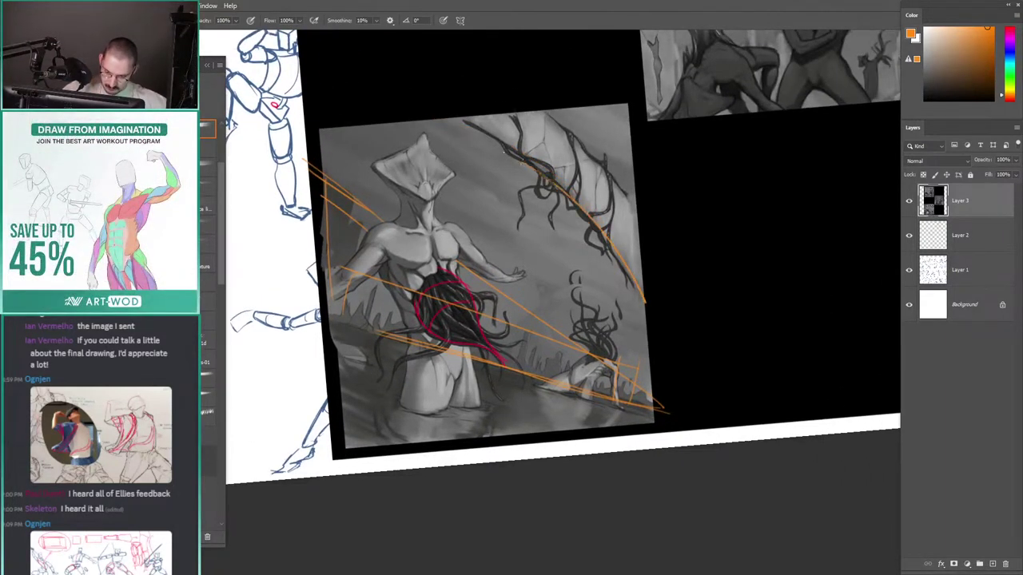
# Step: Circle the large figure's chest and the small figure's tentacled head in orange in the lower painting
pyautogui.press('z')
pyautogui.click(504, 149)
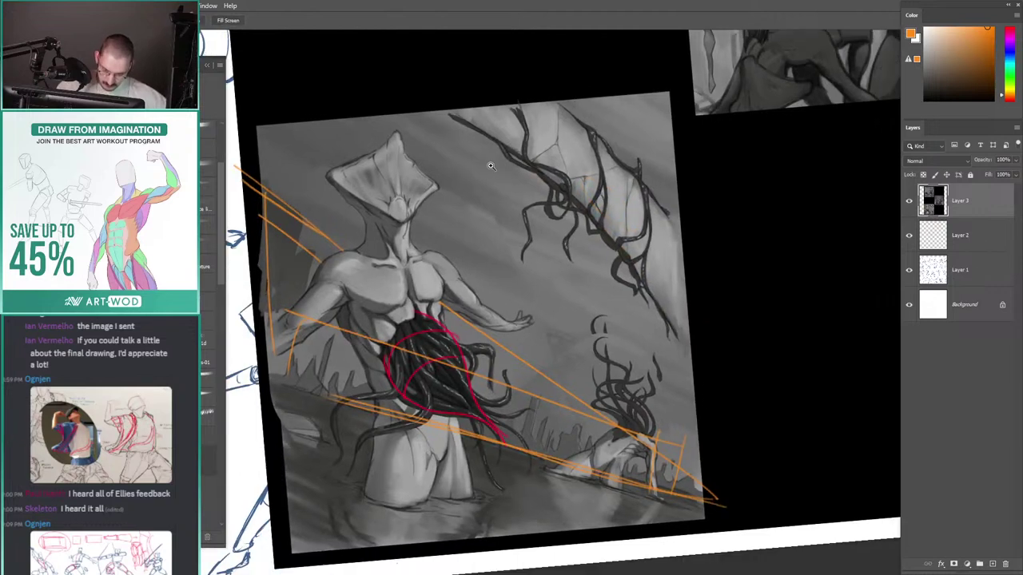
pyautogui.moveTo(381, 127); pyautogui.dragTo(354, 131)
pyautogui.press('Escape')
pyautogui.moveTo(356, 268); pyautogui.dragTo(396, 292)
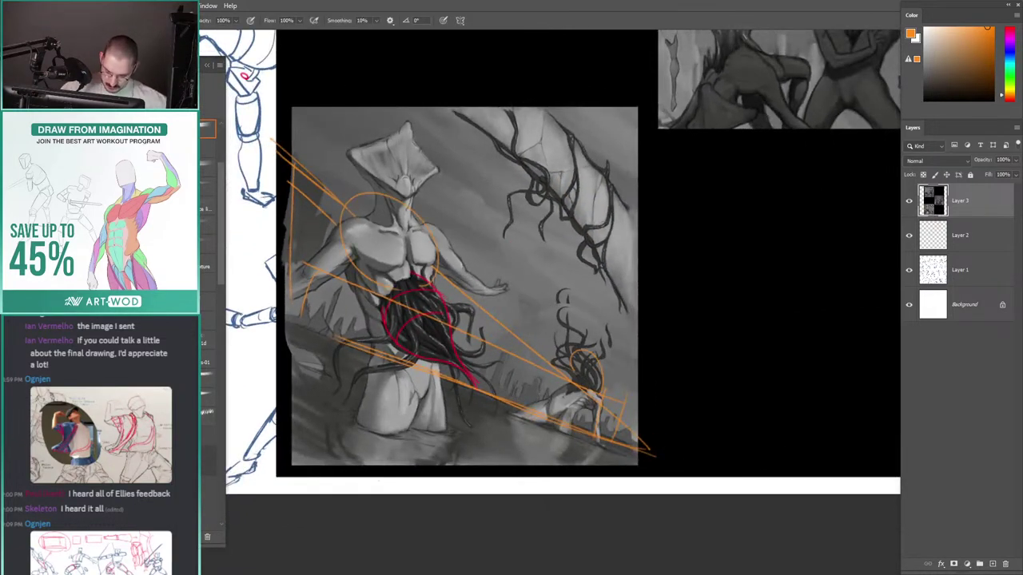
# Step: Try marking the tentacles hanging from the large limb in the lower painting with orange strokes
pyautogui.moveTo(470, 136); pyautogui.dragTo(487, 137)
pyautogui.moveTo(539, 283); pyautogui.dragTo(540, 270)
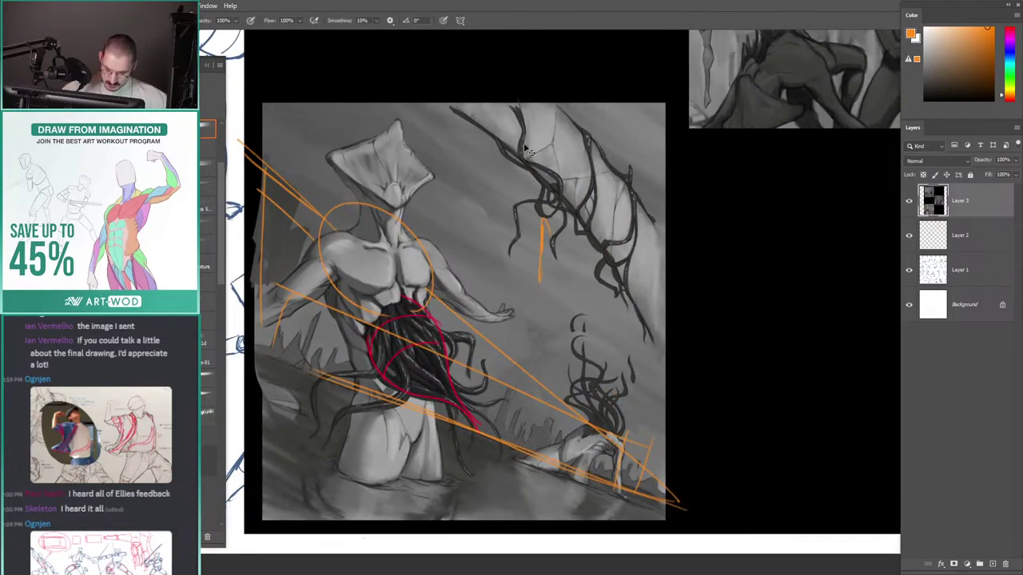
pyautogui.hotkey('ctrl', 'z')
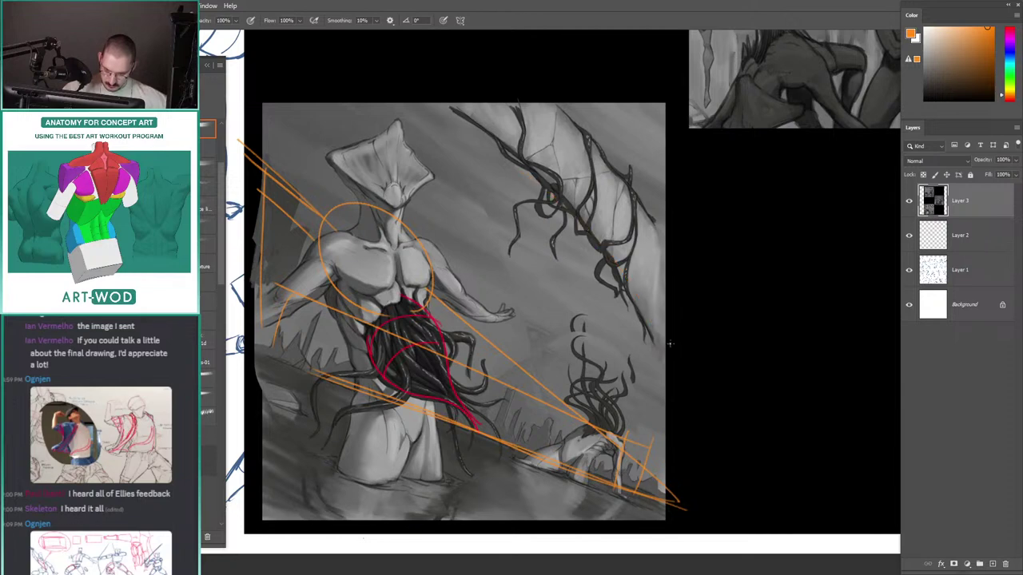
pyautogui.hotkey('ctrl', 'z')
# Step: Draw curved orange guidelines along both edges of the tentacle-wrapped limb in the lower painting
pyautogui.moveTo(505, 122); pyautogui.dragTo(663, 348)
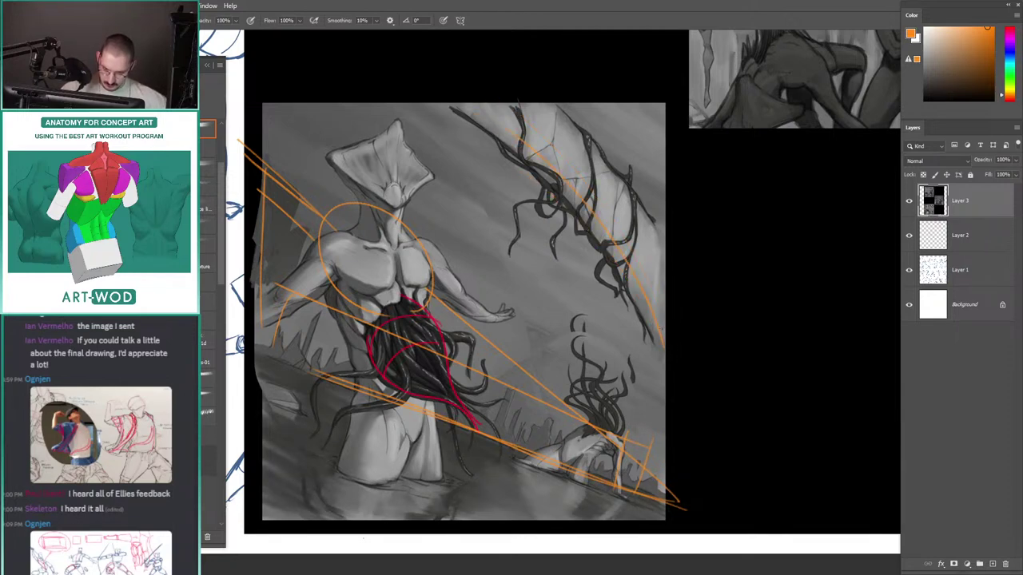
pyautogui.moveTo(382, 96)
pyautogui.mouseDown()
pyautogui.moveTo(622, 280)
pyautogui.moveTo(665, 336)
pyautogui.mouseUp()
pyautogui.moveTo(528, 148); pyautogui.dragTo(438, 90)
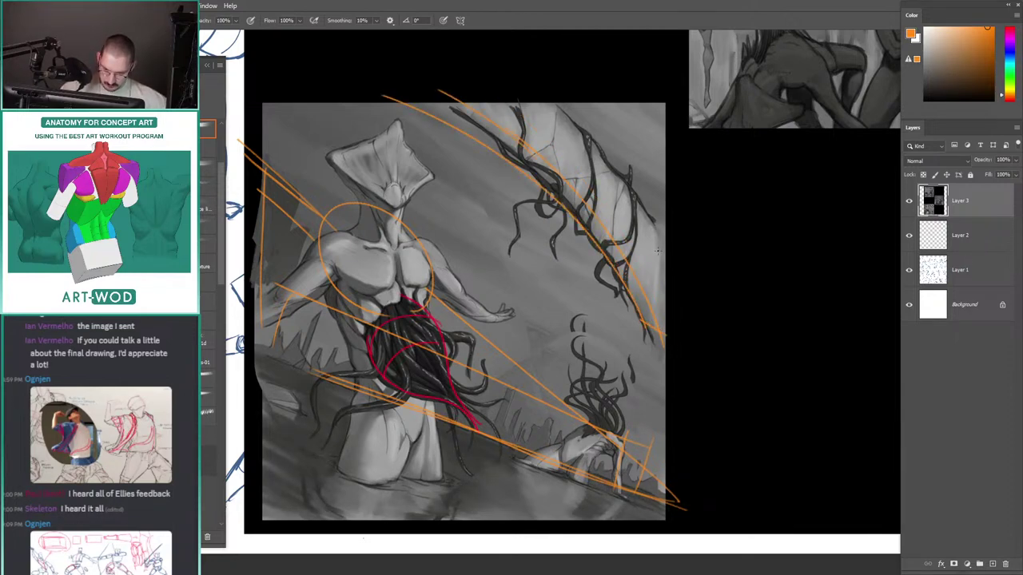
pyautogui.hotkey('ctrl', 'z')
pyautogui.moveTo(672, 290)
pyautogui.mouseDown()
pyautogui.moveTo(571, 87)
pyautogui.moveTo(669, 326)
pyautogui.mouseUp()
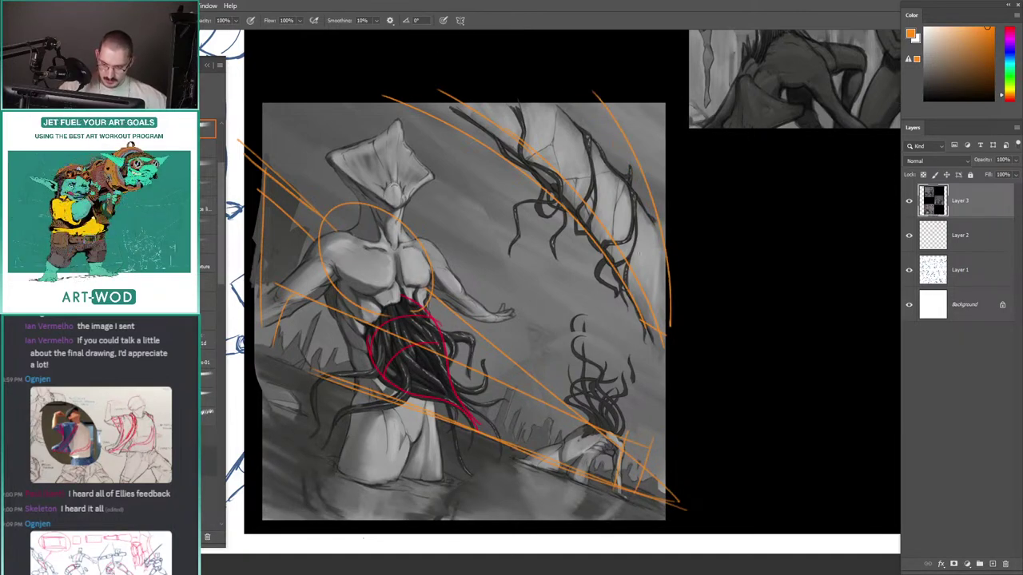
# Step: Try circling the large figure's tentacle cluster in the upper painting and its head area in the lower painting in orange
pyautogui.moveTo(463, 164)
pyautogui.mouseDown()
pyautogui.moveTo(408, 176)
pyautogui.moveTo(443, 222)
pyautogui.moveTo(471, 326)
pyautogui.mouseUp()
pyautogui.moveTo(514, 182); pyautogui.dragTo(471, 172)
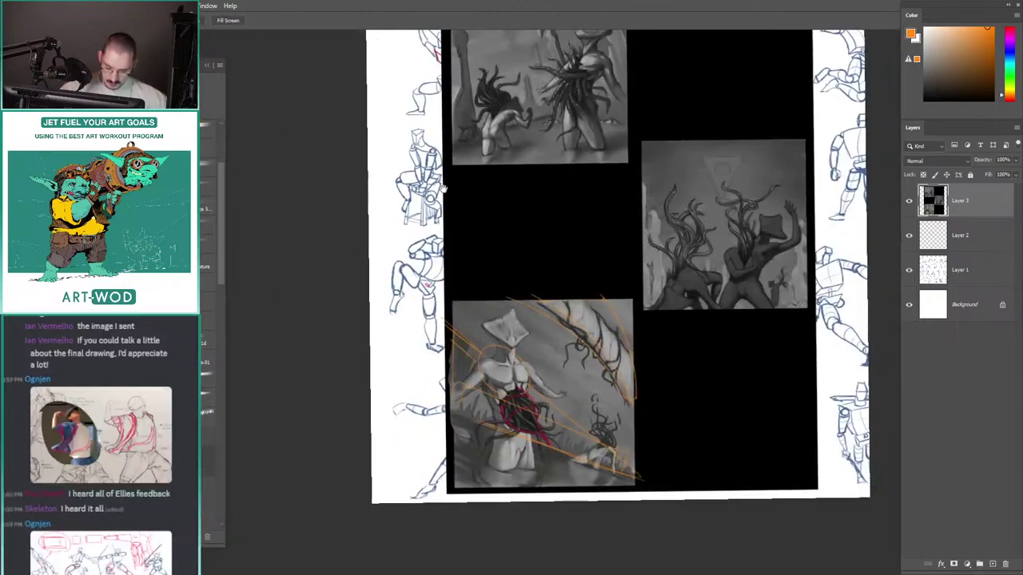
pyautogui.moveTo(451, 108)
pyautogui.mouseDown()
pyautogui.moveTo(438, 176)
pyautogui.moveTo(453, 162)
pyautogui.mouseUp()
pyautogui.moveTo(518, 199); pyautogui.dragTo(519, 183)
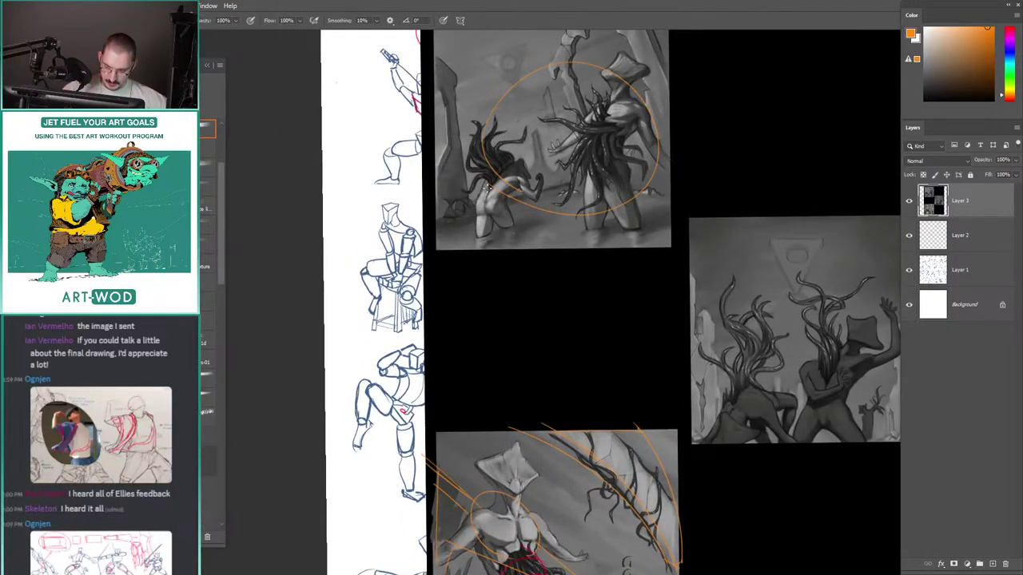
pyautogui.moveTo(504, 472); pyautogui.dragTo(537, 158)
pyautogui.moveTo(663, 310); pyautogui.dragTo(598, 310)
pyautogui.moveTo(479, 172); pyautogui.dragTo(457, 196)
pyautogui.moveTo(499, 224); pyautogui.dragTo(489, 303)
pyautogui.moveTo(516, 48); pyautogui.dragTo(493, 280)
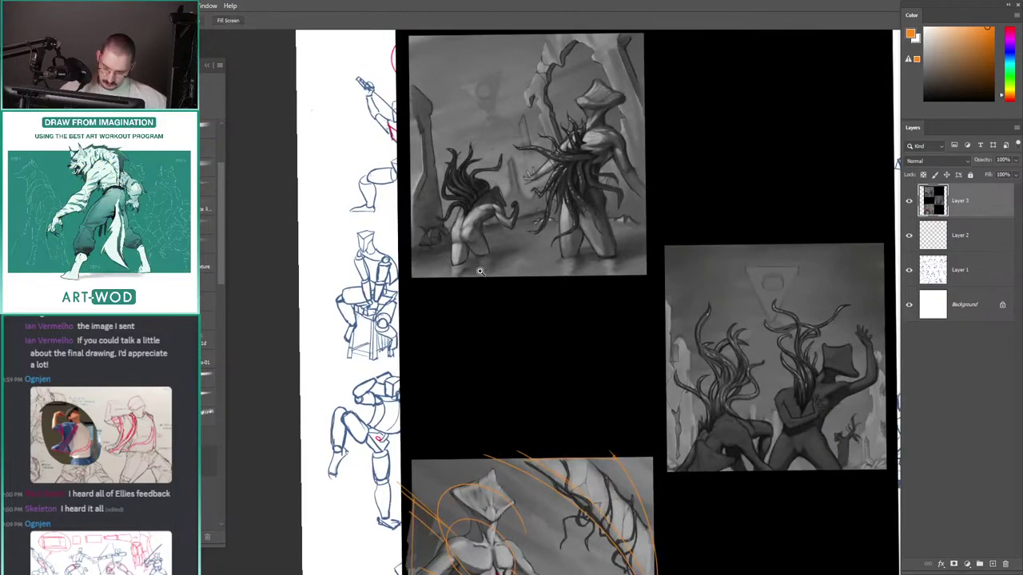
pyautogui.scroll(-10, 482, 276)
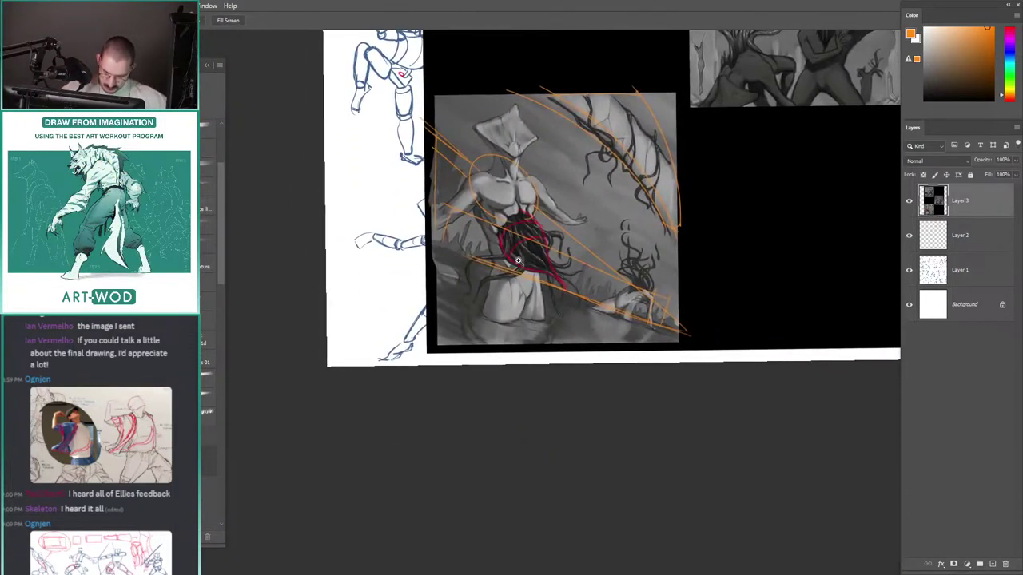
pyautogui.keyDown('alt'); pyautogui.click(440, 252); pyautogui.keyUp('alt')
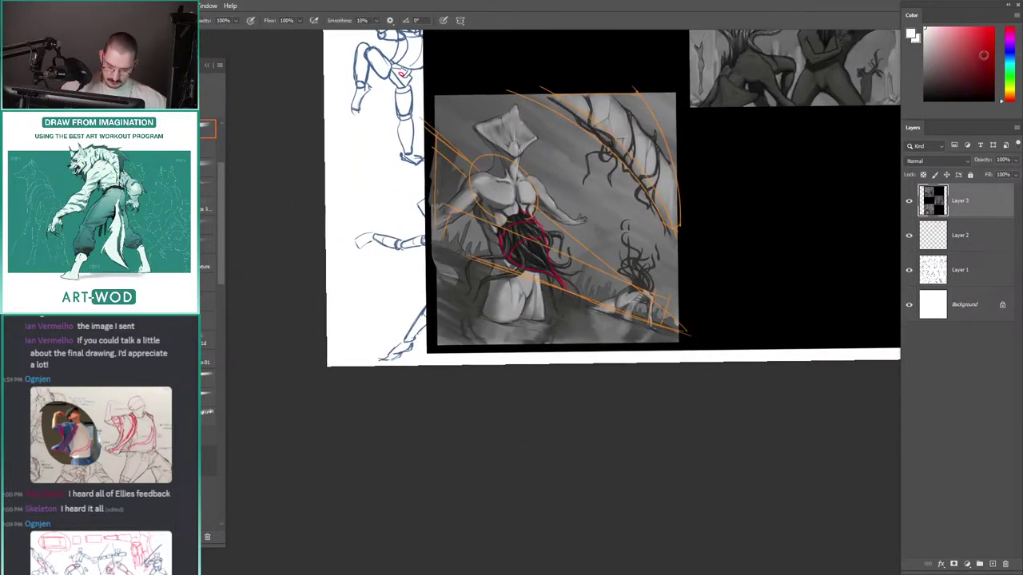
pyautogui.moveTo(545, 157); pyautogui.dragTo(600, 225)
pyautogui.moveTo(475, 169); pyautogui.dragTo(482, 335)
pyautogui.moveTo(523, 271)
pyautogui.mouseDown()
pyautogui.moveTo(487, 226)
pyautogui.moveTo(485, 197)
pyautogui.moveTo(452, 164)
pyautogui.mouseUp()
pyautogui.hotkey('ctrl', 'z')
pyautogui.moveTo(472, 224)
pyautogui.mouseDown()
pyautogui.moveTo(560, 227)
pyautogui.moveTo(470, 157)
pyautogui.mouseUp()
pyautogui.moveTo(473, 175)
pyautogui.mouseDown()
pyautogui.moveTo(633, 295)
pyautogui.moveTo(665, 347)
pyautogui.mouseUp()
pyautogui.hotkey('ctrl', 'z')
# Step: Try painting out the detached tentacle tips above the small figure with grey sampled from the background
pyautogui.moveTo(521, 275)
pyautogui.mouseDown()
pyautogui.moveTo(514, 160)
pyautogui.moveTo(539, 157)
pyautogui.mouseUp()
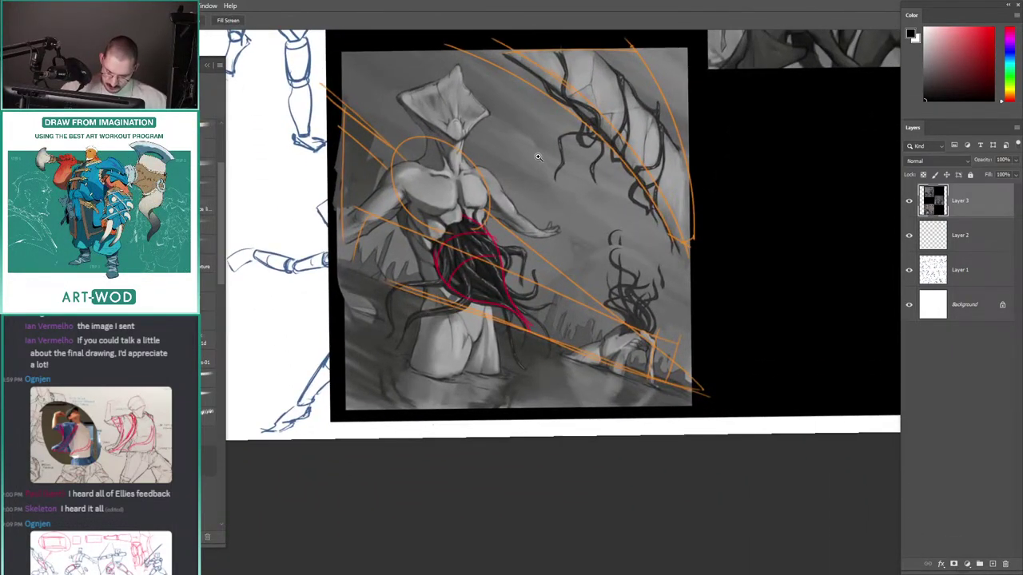
pyautogui.moveTo(598, 243); pyautogui.dragTo(640, 244)
pyautogui.keyDown('alt'); pyautogui.click(642, 246); pyautogui.keyUp('alt')
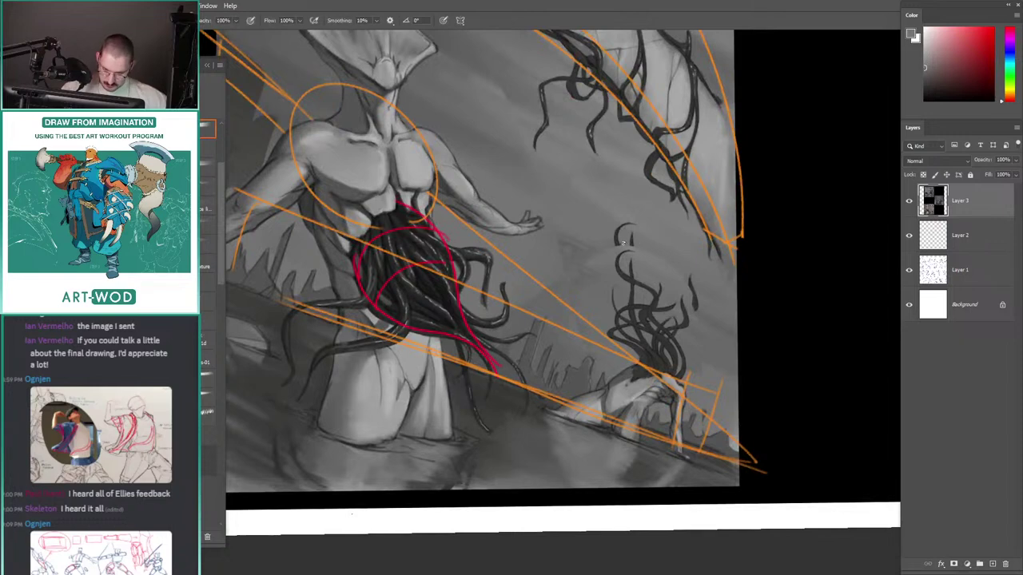
pyautogui.moveTo(593, 212); pyautogui.dragTo(541, 172)
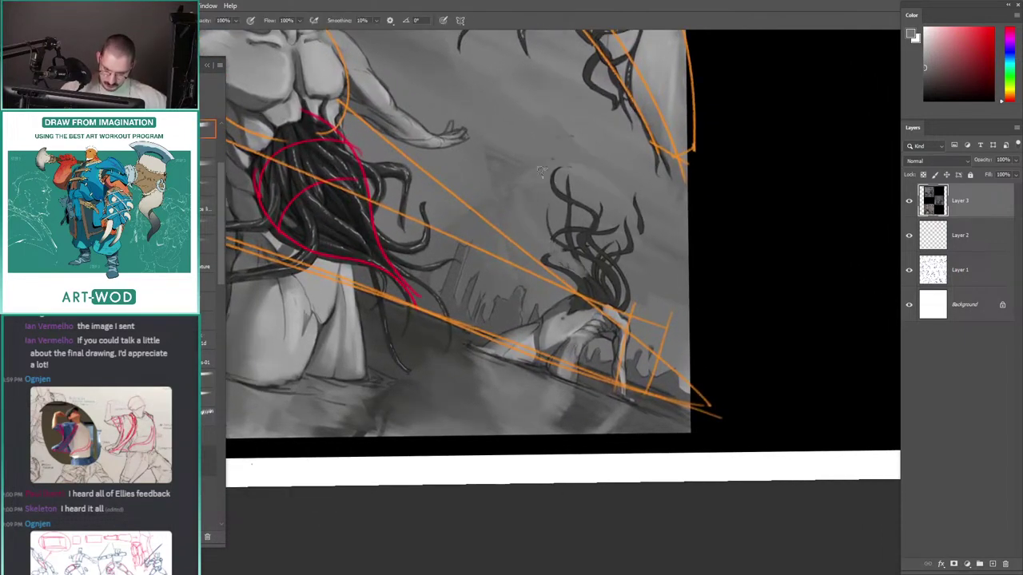
pyautogui.hotkey('ctrl', 'z')
pyautogui.hotkey('ctrl', 'z')
# Step: Set the foreground colour to bright red and undo the paint-over of the small figure's tentacle tips
pyautogui.click(993, 29)
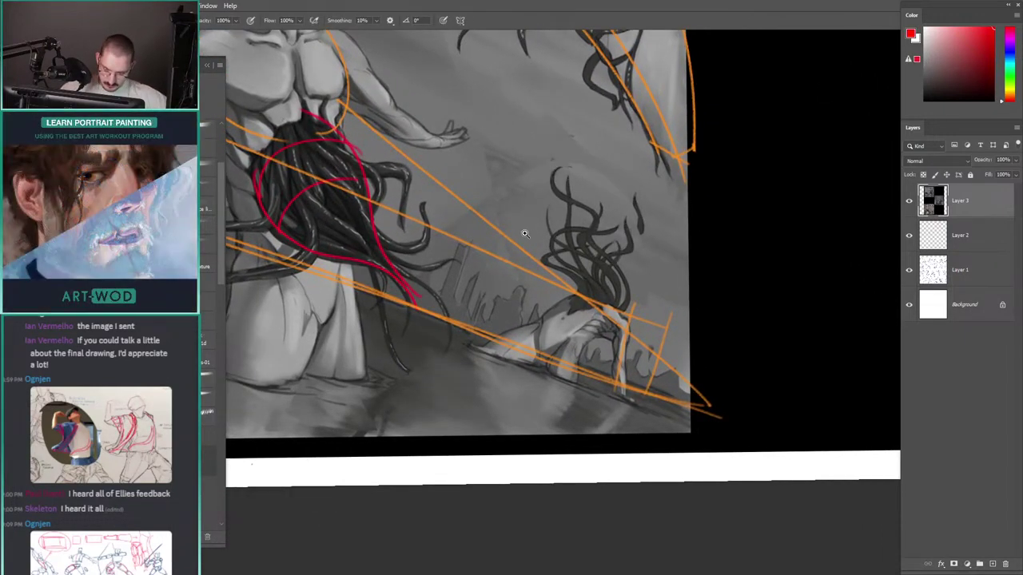
pyautogui.moveTo(524, 230); pyautogui.dragTo(616, 249)
pyautogui.hotkey('ctrl', 'z')
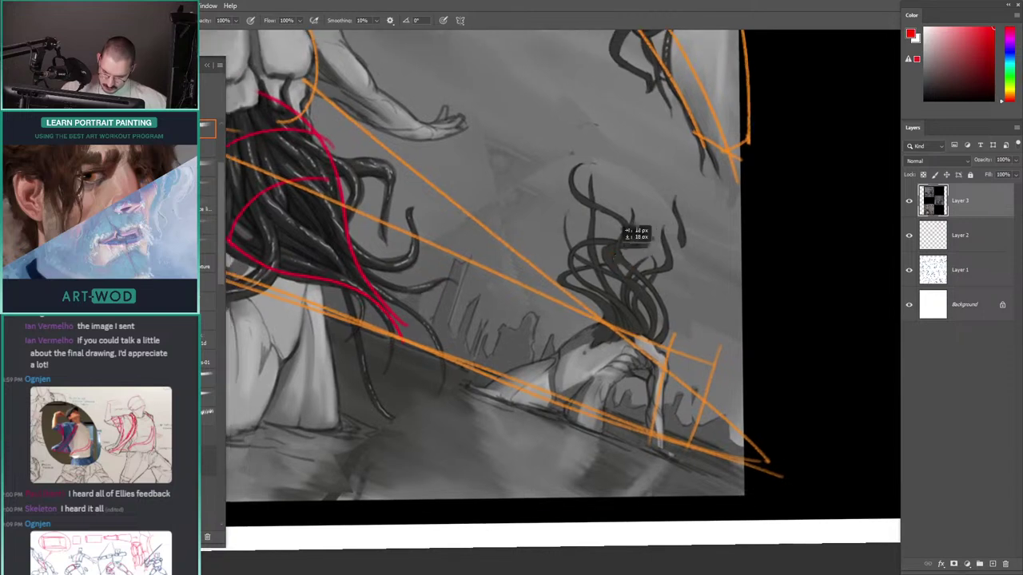
pyautogui.hotkey('ctrl', 'z')
pyautogui.hotkey('ctrl', 'z')
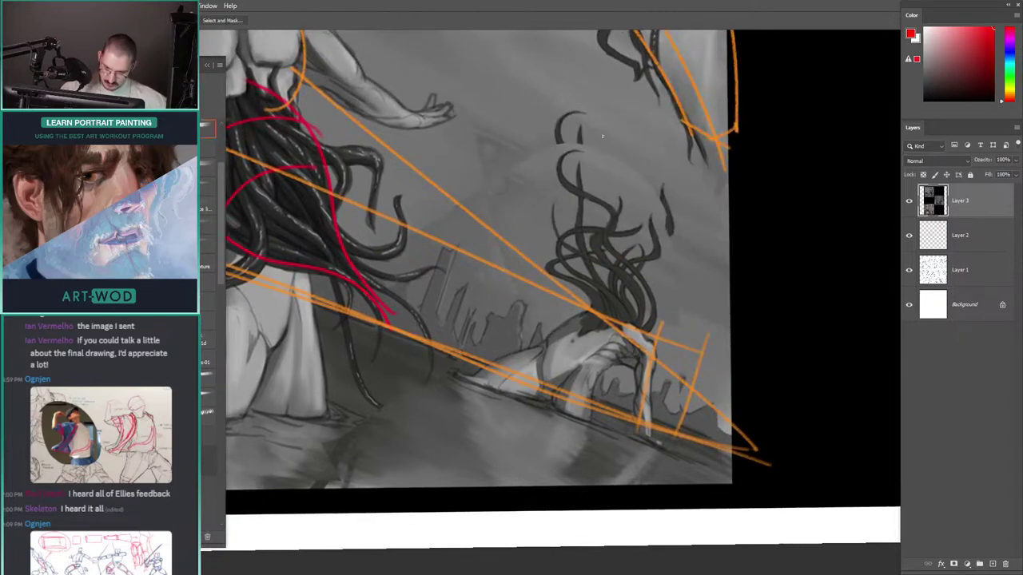
# Step: Remove the detached tentacle tips floating above the small figure's head in the lower painting
pyautogui.press('b')
pyautogui.keyDown('alt'); pyautogui.click(603, 136); pyautogui.keyUp('alt')
pyautogui.moveTo(582, 116); pyautogui.dragTo(569, 148)
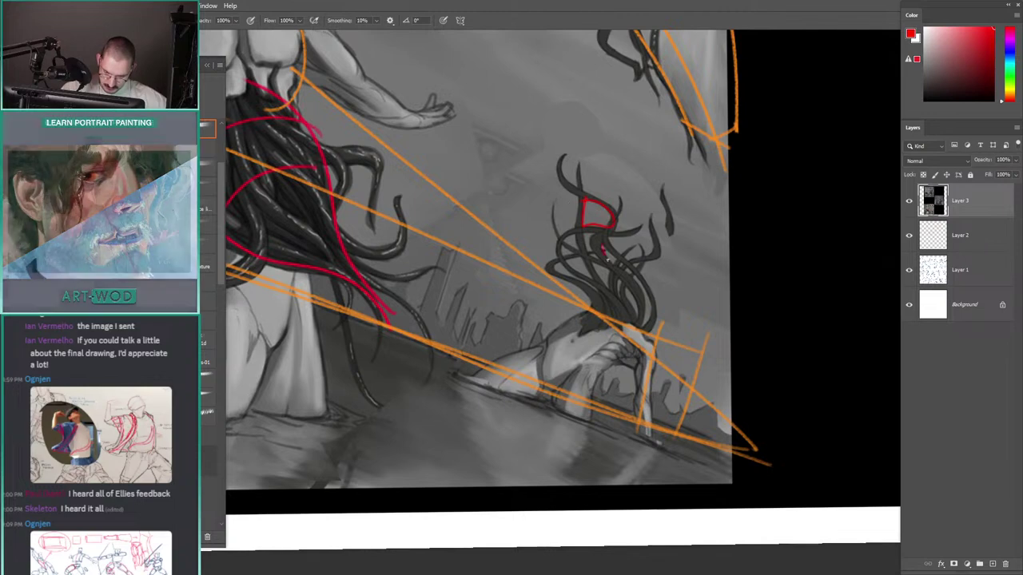
# Step: Try outlining the gaps between the small figure's tentacles in red
pyautogui.moveTo(602, 244); pyautogui.dragTo(618, 264)
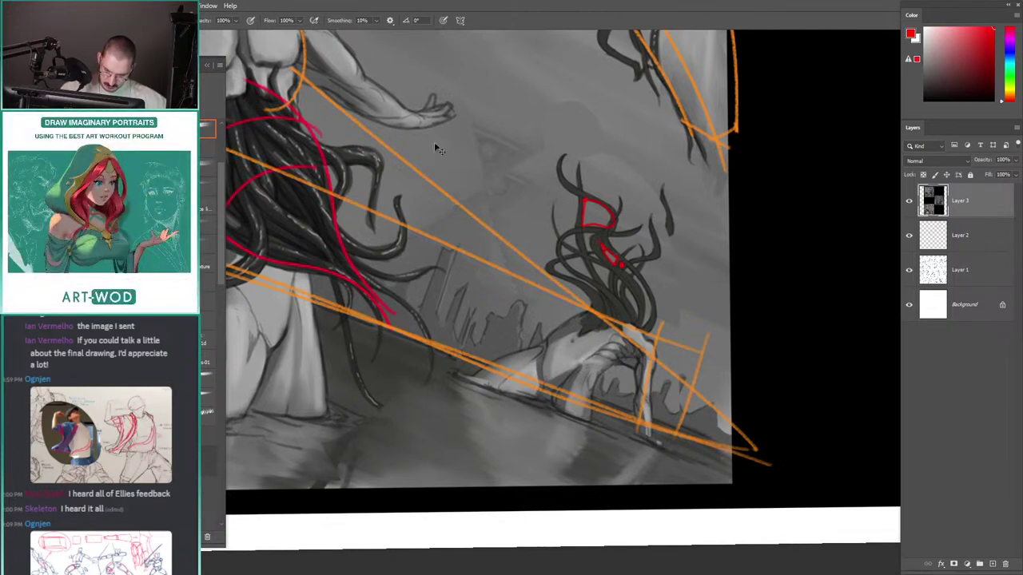
pyautogui.scroll(-3, 519, 200)
pyautogui.hotkey('ctrl', 'z')
pyautogui.hotkey('ctrl', 'z')
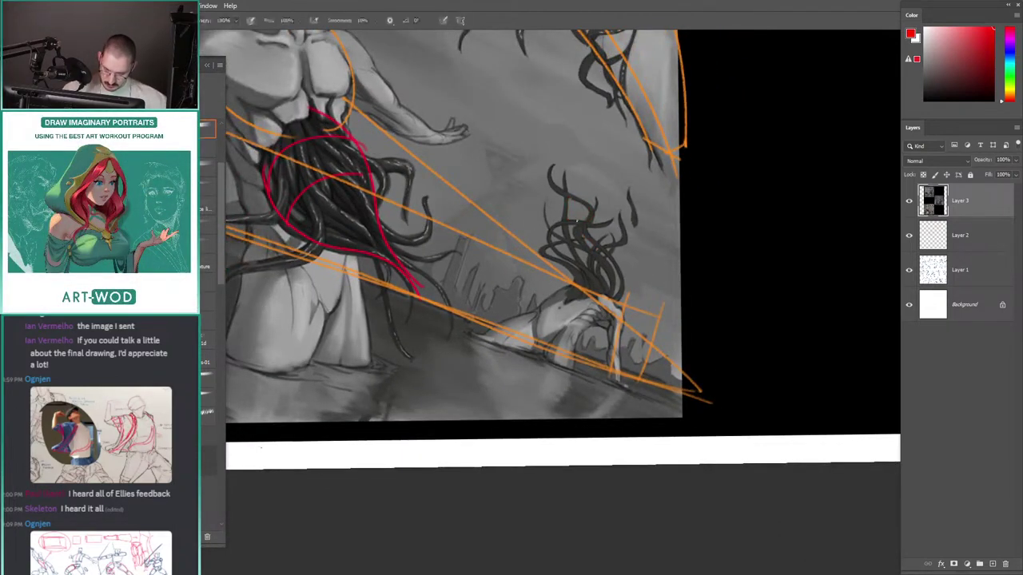
# Step: Circle in red the tentacle mass at the large figure's waist and the tentacled head in the neighbouring darker painting
pyautogui.moveTo(369, 147); pyautogui.dragTo(542, 174)
pyautogui.scroll(-2, 542, 173)
pyautogui.scroll(4, 392, 156)
pyautogui.moveTo(391, 156); pyautogui.dragTo(444, 161)
pyautogui.scroll(-2, 444, 160)
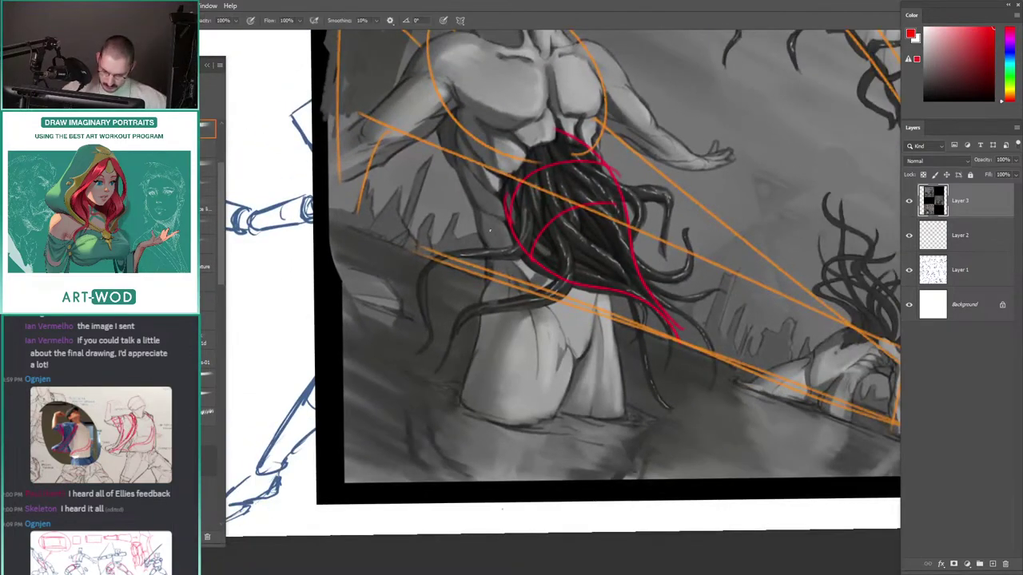
pyautogui.moveTo(526, 133)
pyautogui.mouseDown()
pyautogui.moveTo(481, 135)
pyautogui.moveTo(603, 167)
pyautogui.moveTo(504, 144)
pyautogui.mouseUp()
pyautogui.moveTo(623, 88); pyautogui.dragTo(527, 175)
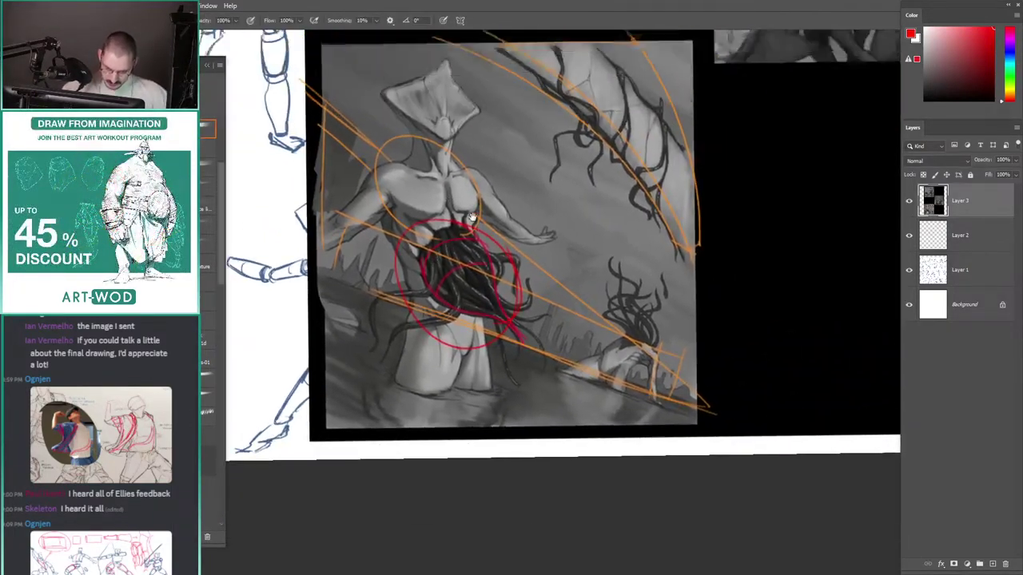
pyautogui.moveTo(688, 36)
pyautogui.mouseDown()
pyautogui.moveTo(533, 254)
pyautogui.moveTo(520, 309)
pyautogui.mouseUp()
pyautogui.moveTo(586, 132); pyautogui.dragTo(552, 230)
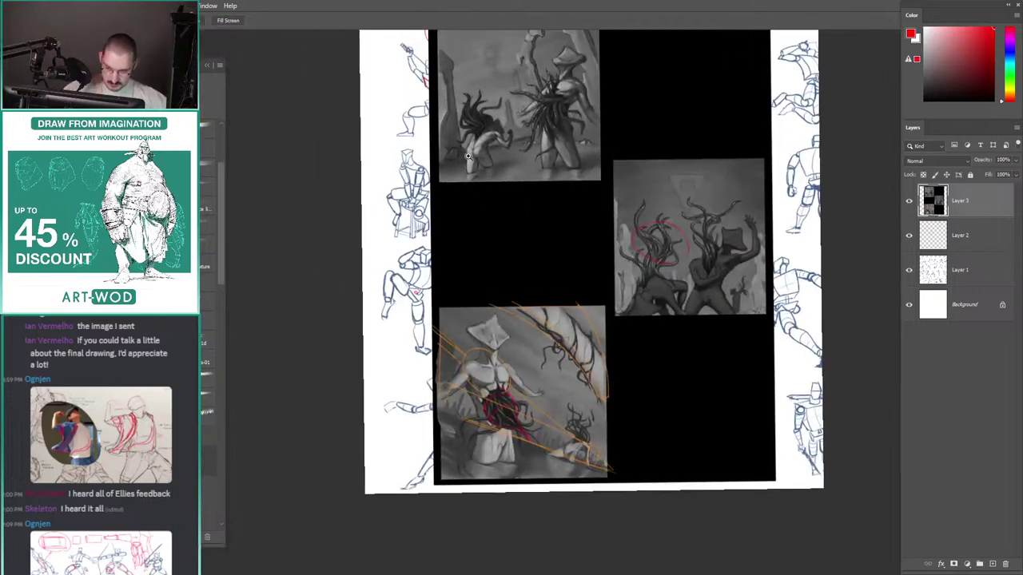
# Step: Trace the curved flow of individual tentacles on both figures in the upper painting with red strokes
pyautogui.moveTo(444, 158)
pyautogui.mouseDown()
pyautogui.moveTo(495, 122)
pyautogui.moveTo(455, 248)
pyautogui.mouseUp()
pyautogui.moveTo(510, 178)
pyautogui.mouseDown()
pyautogui.moveTo(596, 257)
pyautogui.moveTo(606, 296)
pyautogui.mouseUp()
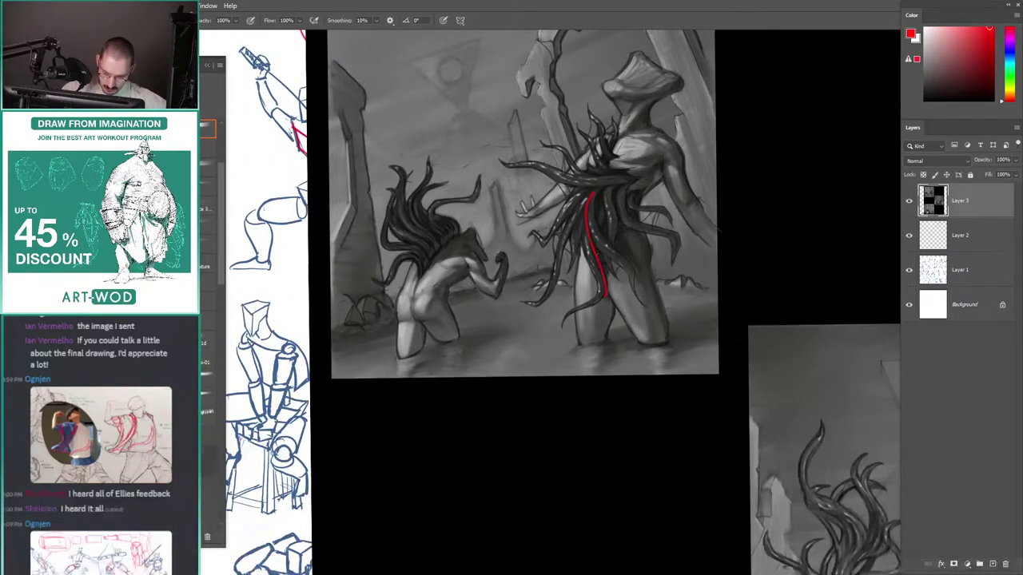
pyautogui.moveTo(501, 163); pyautogui.dragTo(596, 184)
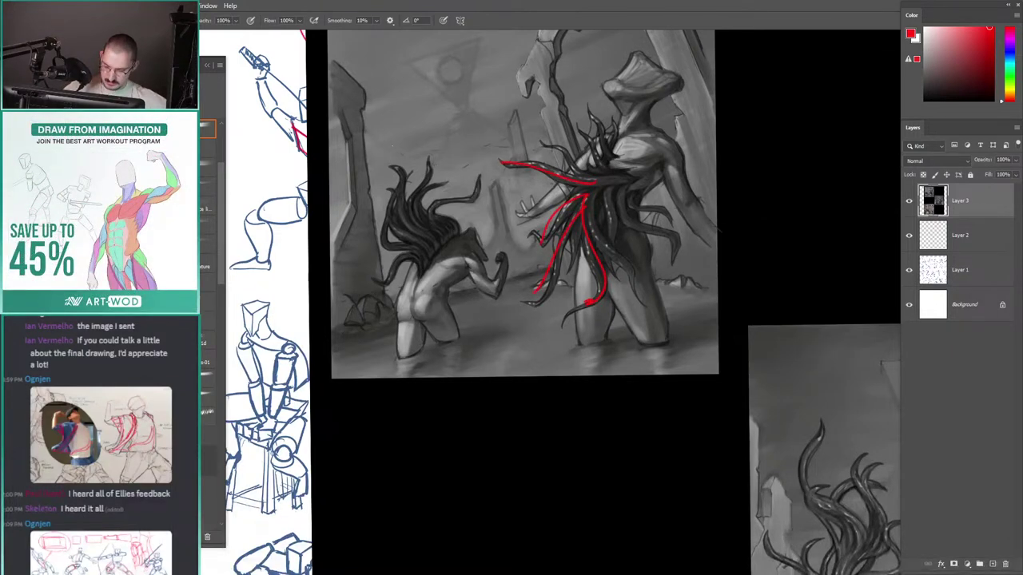
pyautogui.moveTo(410, 164); pyautogui.dragTo(482, 120)
pyautogui.moveTo(498, 229); pyautogui.dragTo(442, 232)
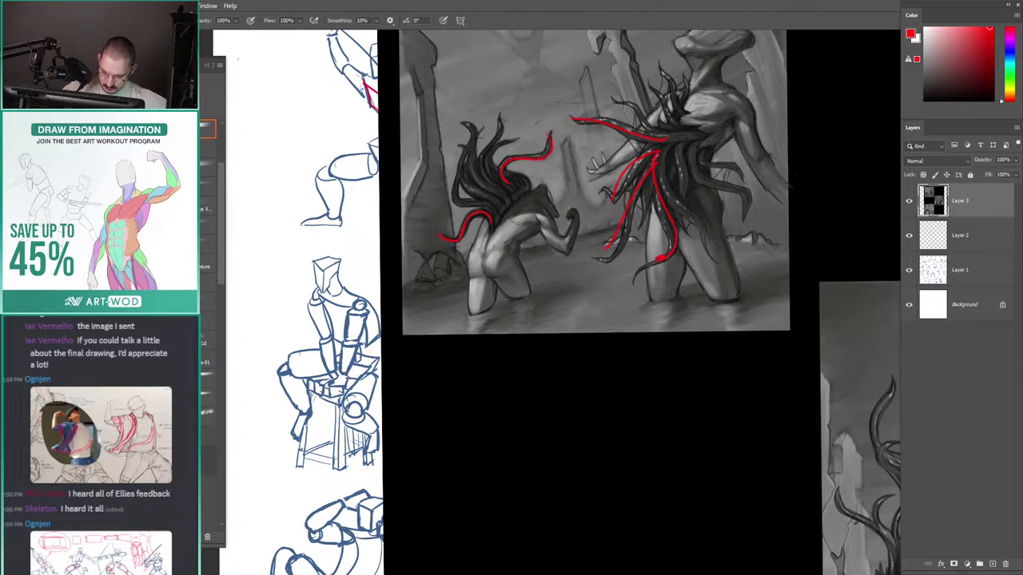
# Step: Draw straight red direction lines through the small figure's tentacle mass and across the large figure's tentacles in the upper painting
pyautogui.moveTo(474, 136)
pyautogui.mouseDown()
pyautogui.moveTo(459, 142)
pyautogui.moveTo(541, 218)
pyautogui.mouseUp()
pyautogui.scroll(3, 485, 158)
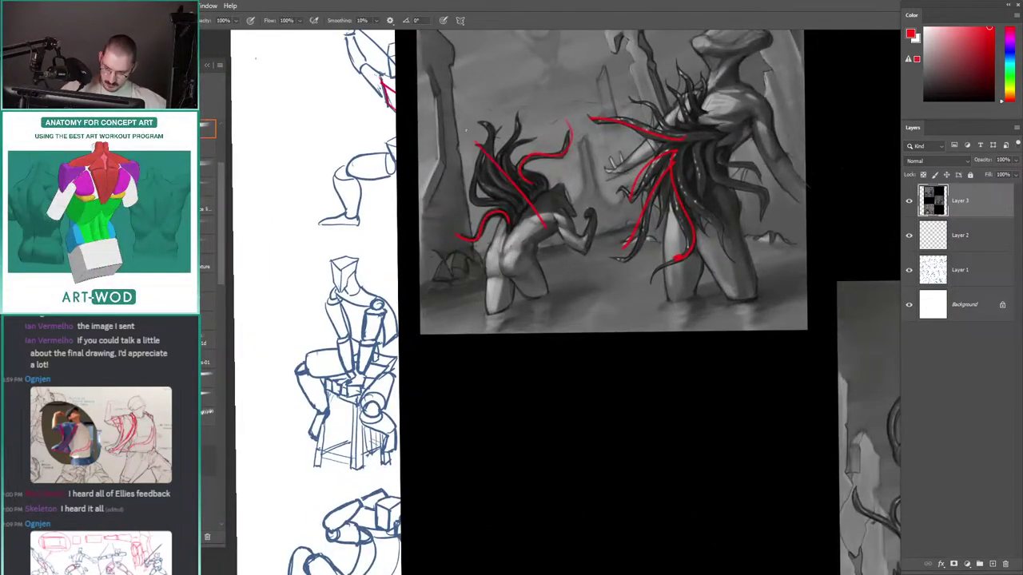
pyautogui.scroll(-3, 569, 144)
pyautogui.scroll(2, 591, 151)
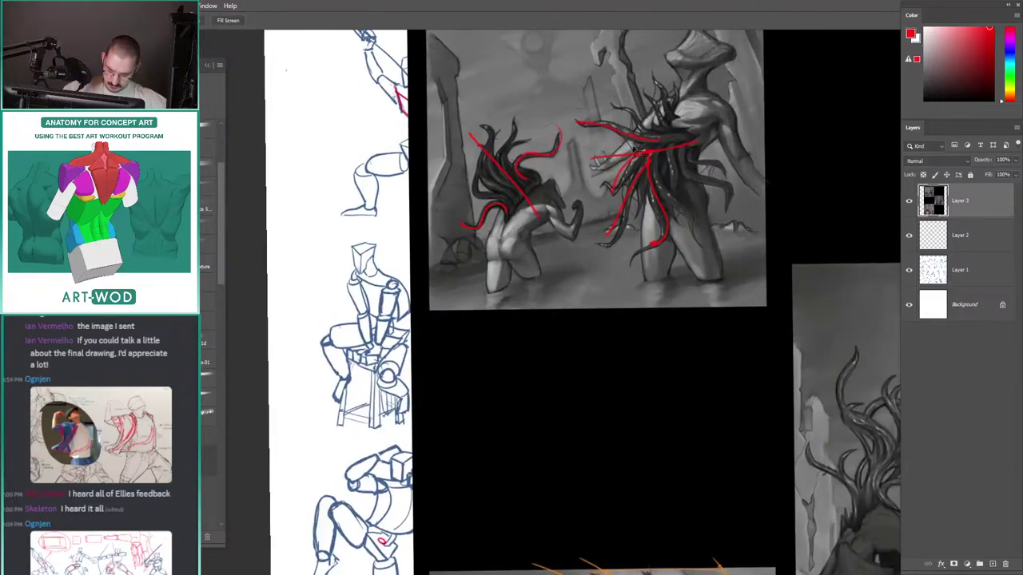
pyautogui.moveTo(579, 328)
pyautogui.mouseDown()
pyautogui.moveTo(541, 176)
pyautogui.moveTo(496, 200)
pyautogui.moveTo(473, 343)
pyautogui.mouseUp()
pyautogui.moveTo(473, 344); pyautogui.dragTo(500, 335)
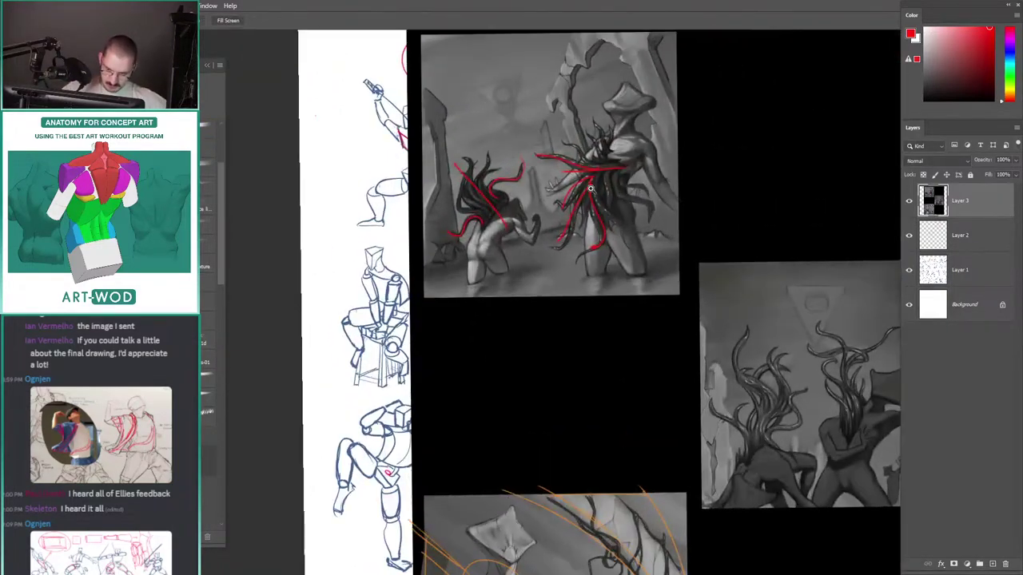
# Step: Outline the tentacle mass at the large figure's waist in the lower painting in red, with curved contour lines across it
pyautogui.moveTo(582, 128); pyautogui.dragTo(584, 134)
pyautogui.scroll(-2, 568, 139)
pyautogui.moveTo(526, 351); pyautogui.dragTo(564, 48)
pyautogui.scroll(5, 580, 212)
pyautogui.moveTo(540, 175); pyautogui.dragTo(537, 199)
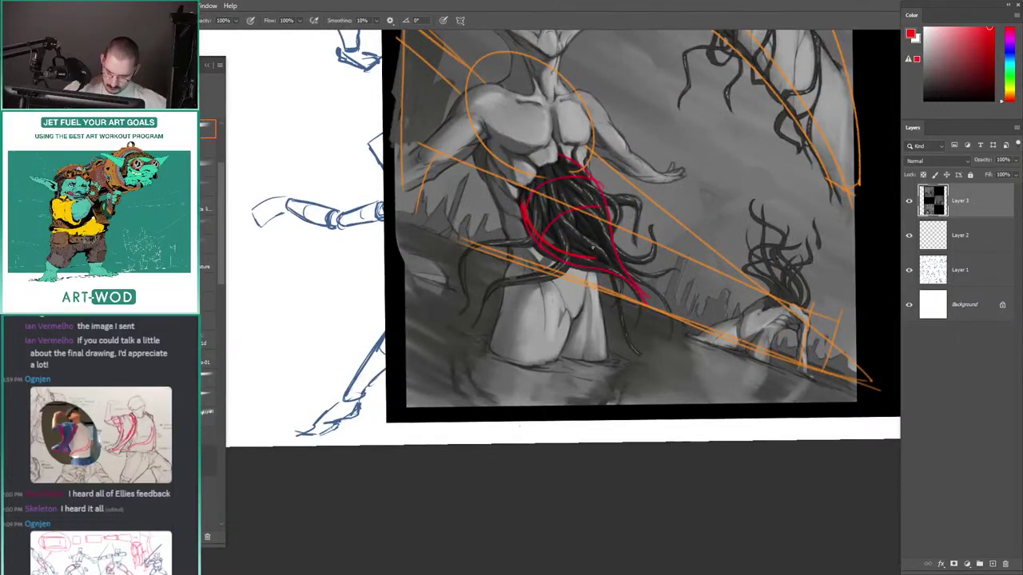
pyautogui.scroll(-2, 505, 164)
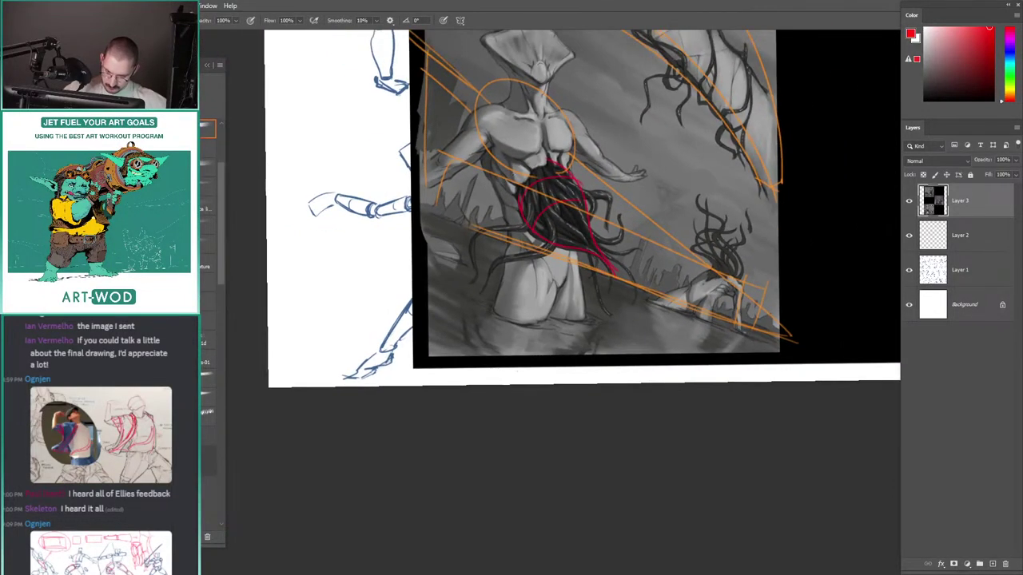
pyautogui.scroll(2, 524, 167)
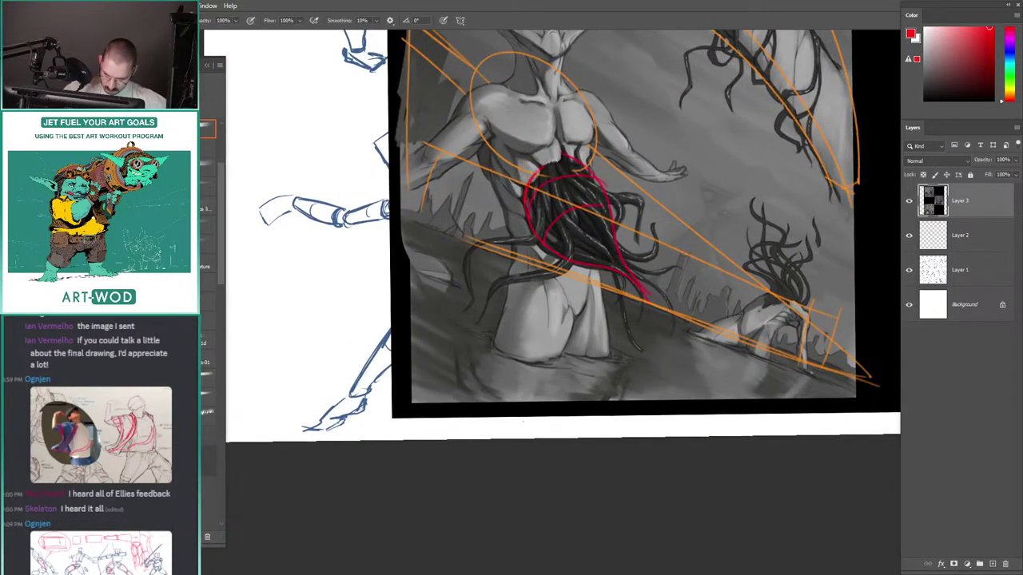
pyautogui.moveTo(496, 167); pyautogui.dragTo(443, 154)
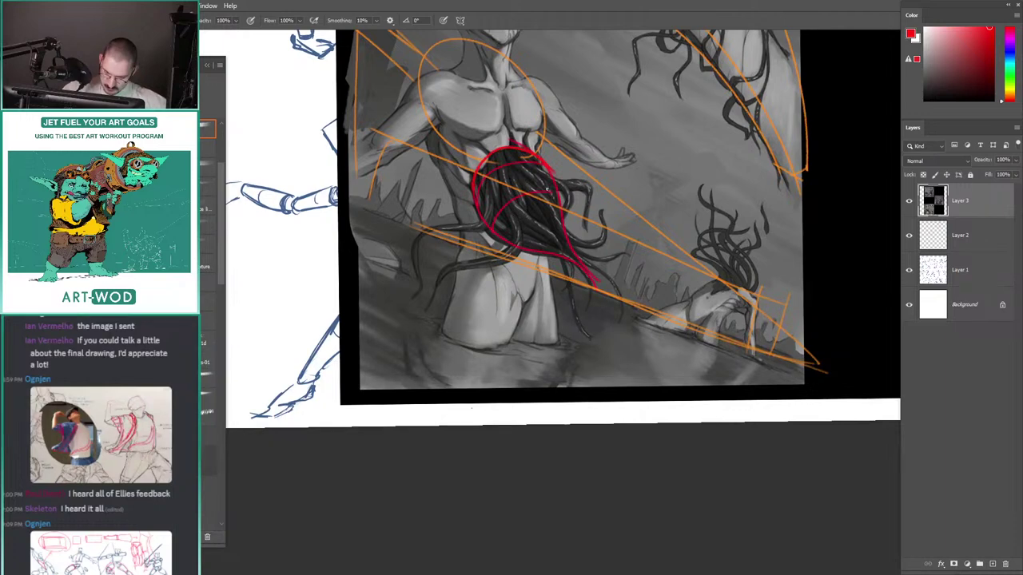
pyautogui.scroll(2, 469, 133)
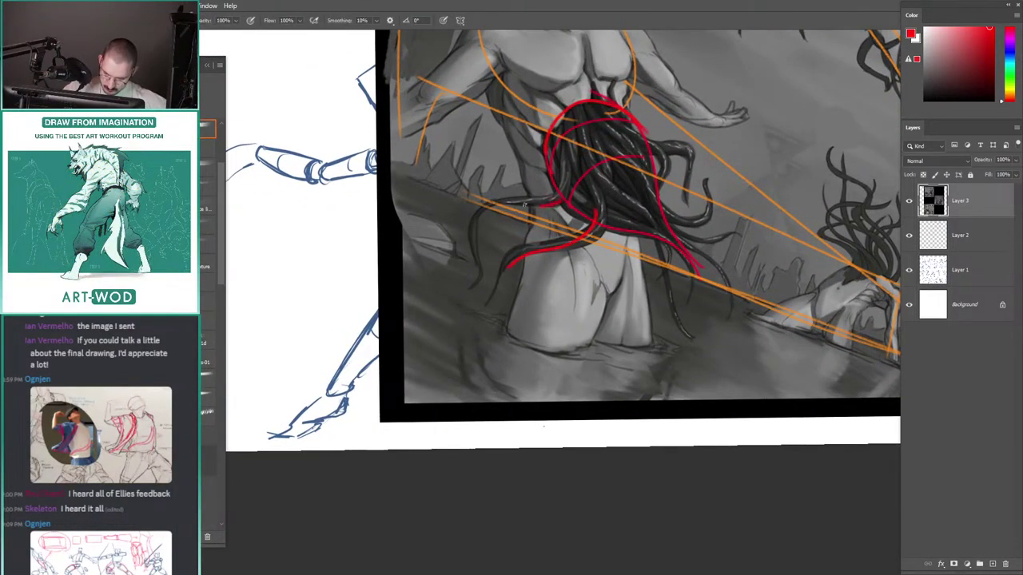
# Step: Trace in red the individual tentacles branching off both sides of the large figure's waist mass in the lower painting
pyautogui.moveTo(674, 230); pyautogui.dragTo(614, 222)
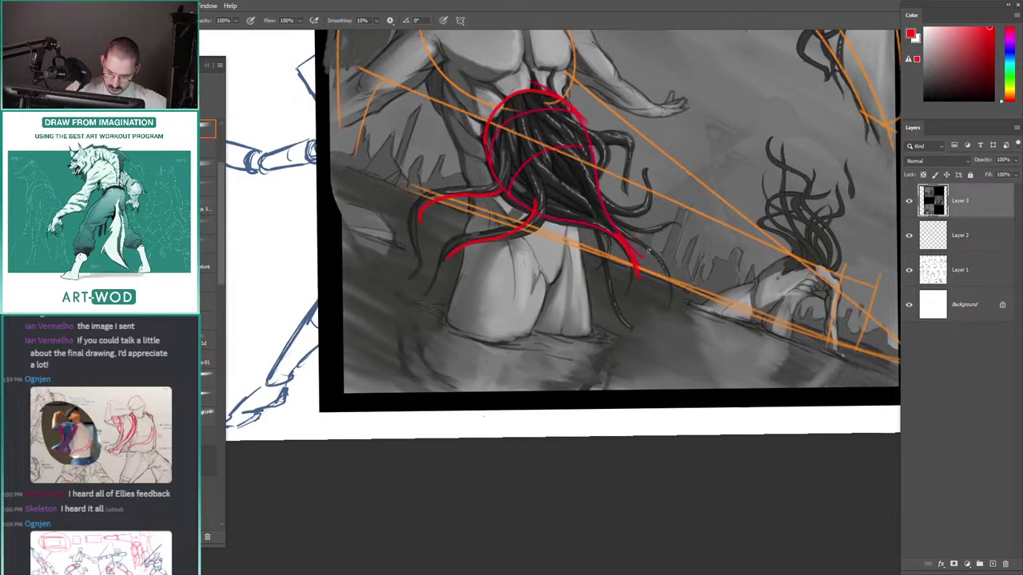
pyautogui.hscroll(5, 483, 416)
pyautogui.moveTo(686, 254); pyautogui.dragTo(663, 220)
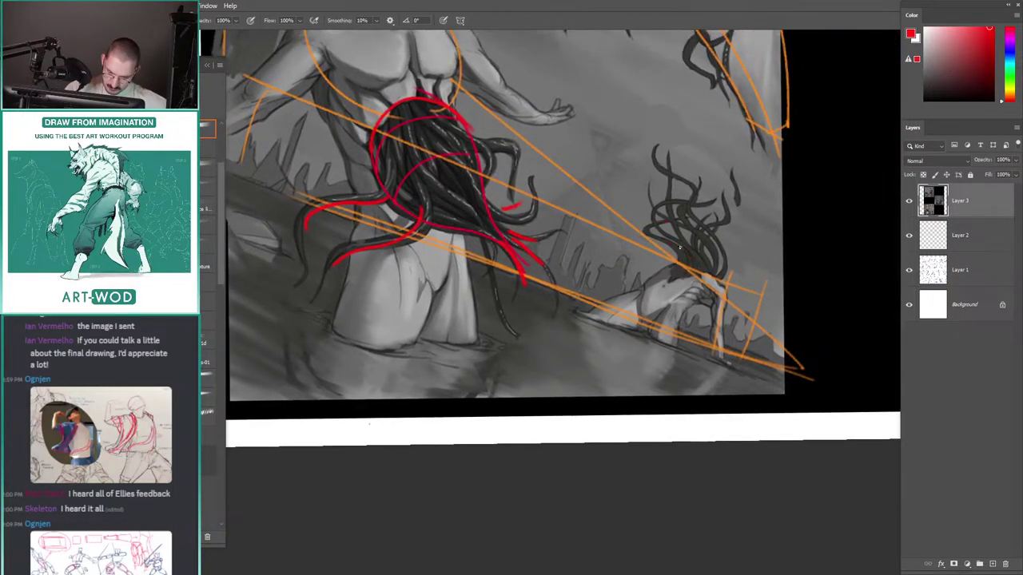
# Step: Try sketching a curved red stroke along the small figure's tentacles in the lower painting
pyautogui.hotkey('ctrl', 'z')
pyautogui.moveTo(558, 166); pyautogui.dragTo(528, 159)
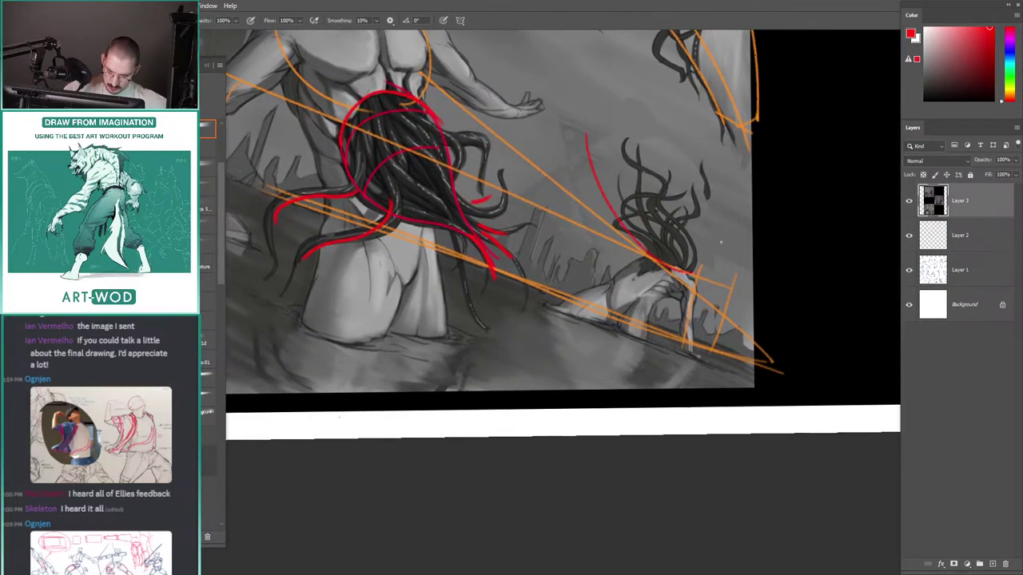
pyautogui.hotkey('ctrl', 'z')
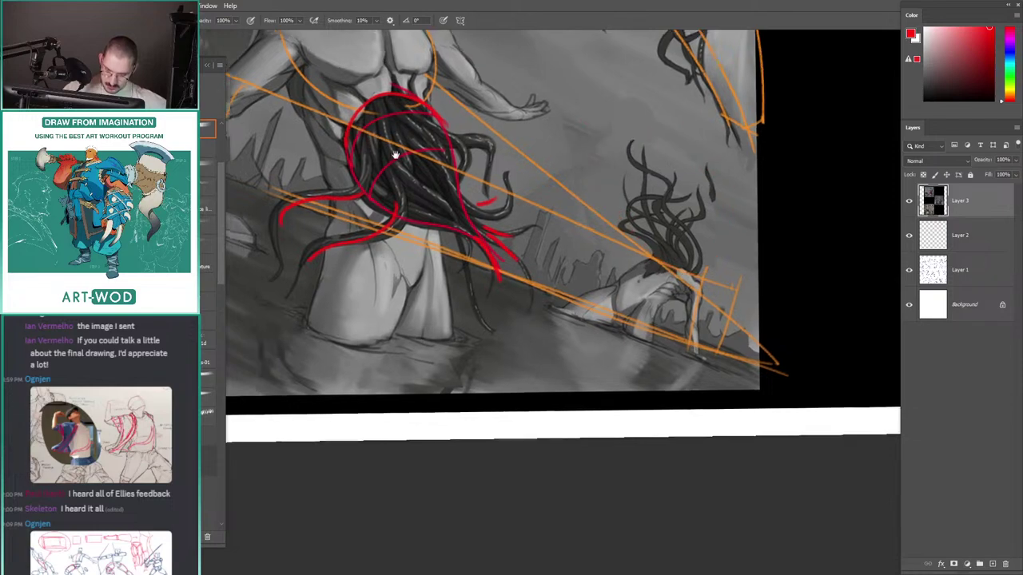
# Step: Extend the two red tentacle strokes on the left of the large figure's waist into downward curls
pyautogui.moveTo(396, 155); pyautogui.dragTo(514, 202)
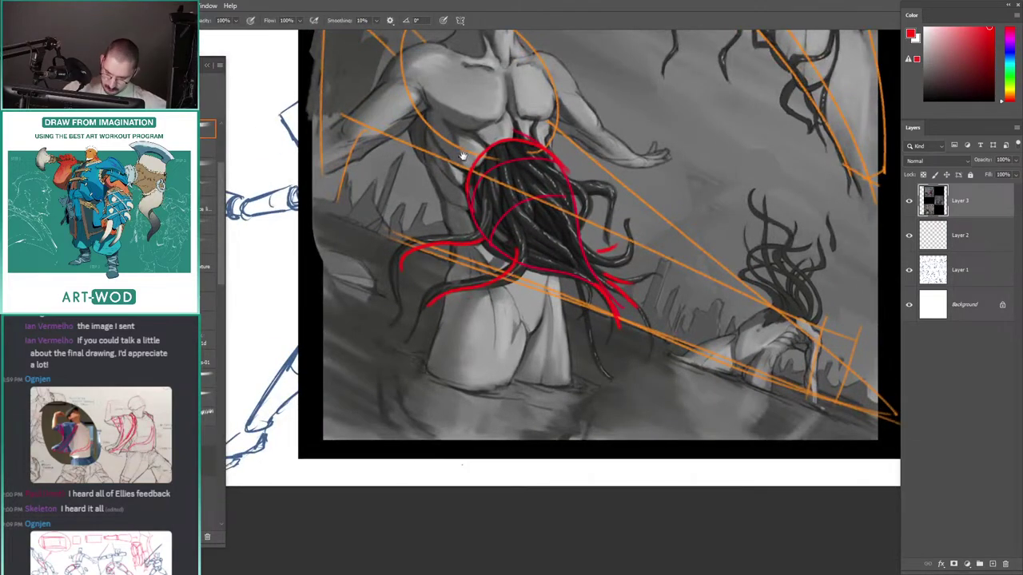
pyautogui.moveTo(463, 157); pyautogui.dragTo(457, 194)
pyautogui.moveTo(663, 280); pyautogui.dragTo(559, 232)
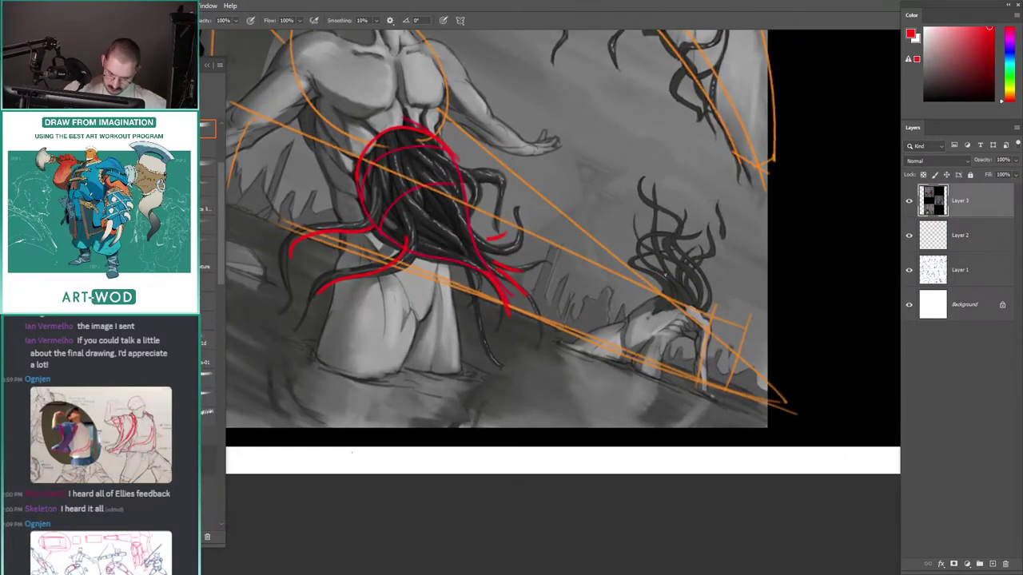
pyautogui.moveTo(372, 131); pyautogui.dragTo(520, 128)
pyautogui.moveTo(388, 167); pyautogui.dragTo(352, 230)
pyautogui.moveTo(442, 199); pyautogui.dragTo(414, 200)
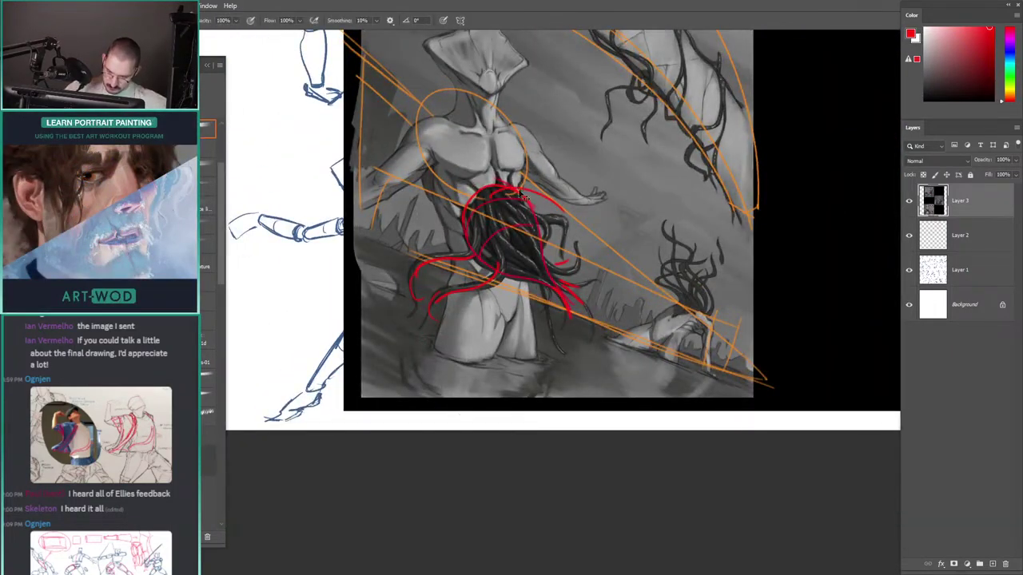
# Step: Lasso the large figure's right-hand arm in the lower painting and transform it to a raised position
pyautogui.scroll(1, 519, 193)
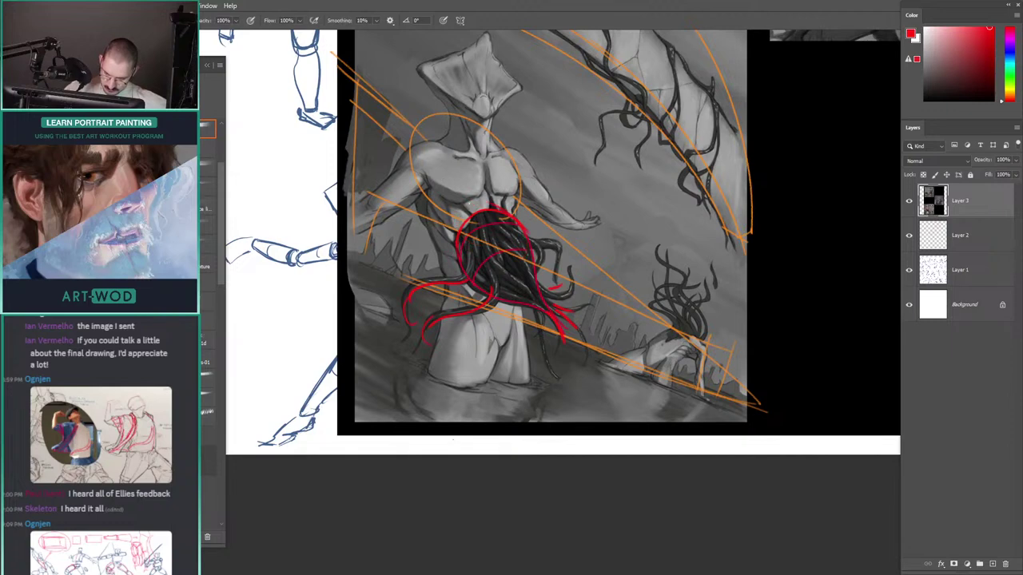
pyautogui.moveTo(417, 184); pyautogui.dragTo(433, 184)
pyautogui.press('l')
pyautogui.moveTo(531, 209); pyautogui.dragTo(623, 228)
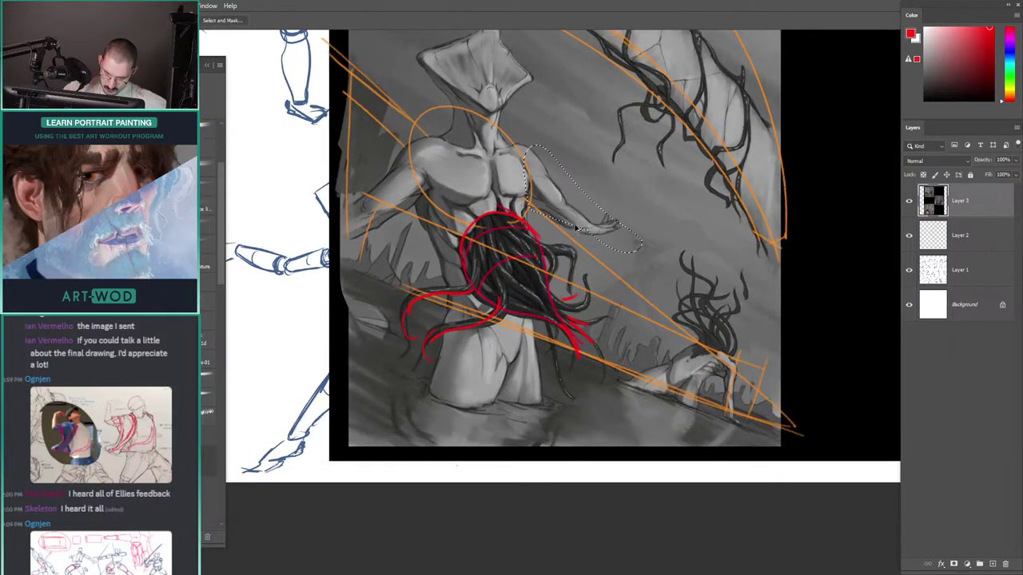
pyautogui.hotkey('ctrl', 't')
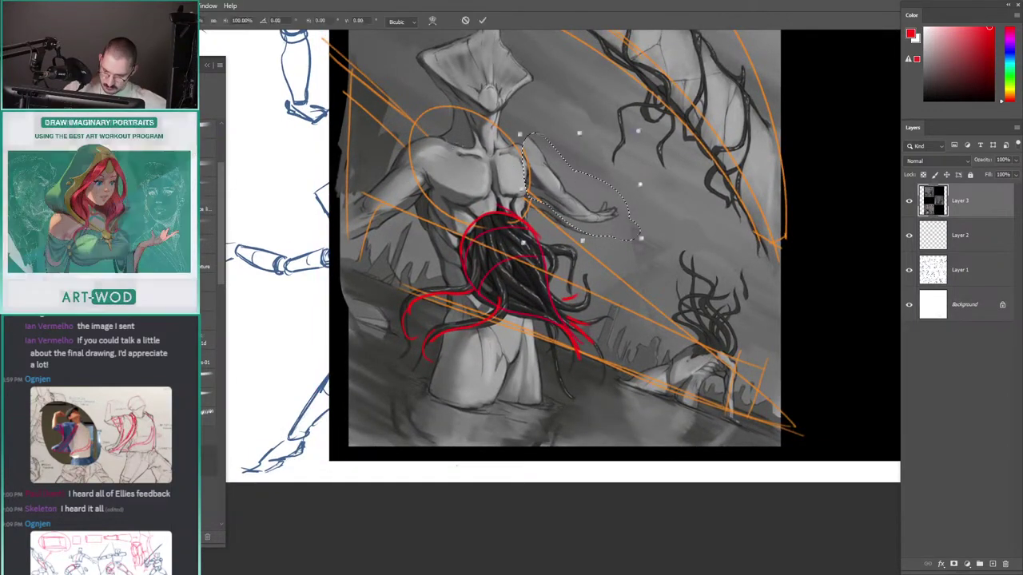
pyautogui.moveTo(470, 153); pyautogui.dragTo(470, 167)
pyautogui.press('Return')
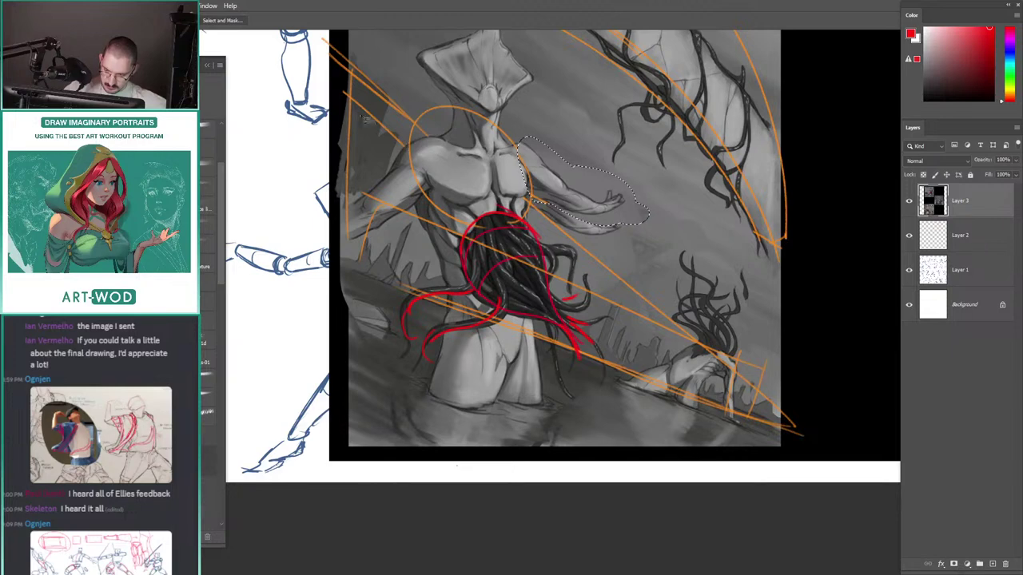
pyautogui.hotkey('ctrl', 'd')
# Step: Raise the large figure's left-hand arm in the lower painting as well
pyautogui.moveTo(383, 154); pyautogui.dragTo(451, 160)
pyautogui.moveTo(480, 160)
pyautogui.mouseDown()
pyautogui.moveTo(491, 215)
pyautogui.moveTo(430, 190)
pyautogui.moveTo(415, 157)
pyautogui.mouseUp()
pyautogui.press('b')
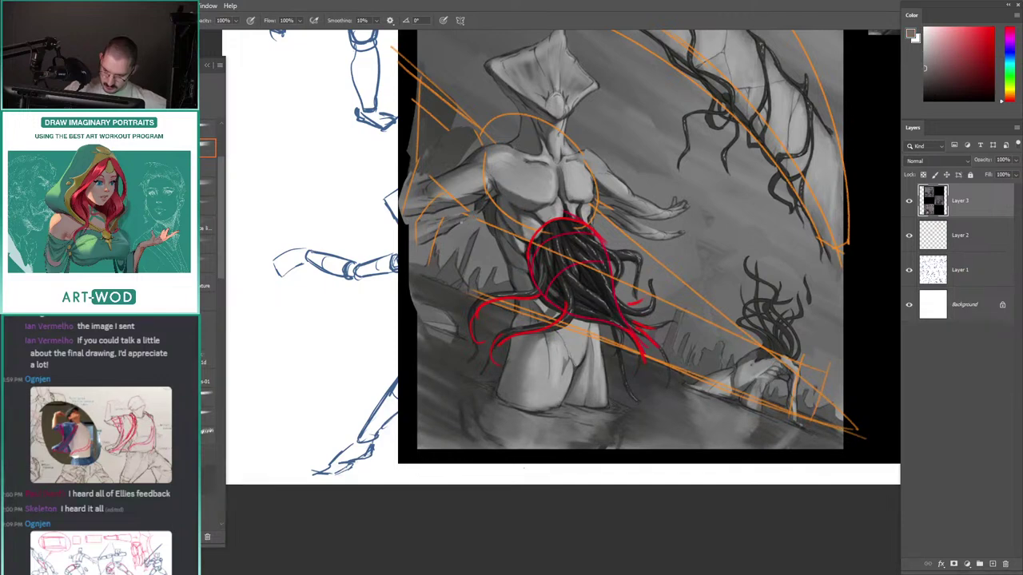
# Step: Cover the leftover copy of the right-hand arm with grey sampled from the surrounding background
pyautogui.press('l')
pyautogui.moveTo(607, 209)
pyautogui.mouseDown()
pyautogui.moveTo(697, 252)
pyautogui.moveTo(593, 225)
pyautogui.moveTo(604, 243)
pyautogui.moveTo(556, 233)
pyautogui.moveTo(653, 277)
pyautogui.moveTo(646, 263)
pyautogui.moveTo(576, 256)
pyautogui.moveTo(568, 231)
pyautogui.mouseUp()
pyautogui.hotkey('shift', 'F5')
pyautogui.press('Return')
pyautogui.hotkey('ctrl', 'd')
pyautogui.press('b')
pyautogui.keyDown('alt'); pyautogui.click(582, 200); pyautogui.keyUp('alt')
pyautogui.press('l')
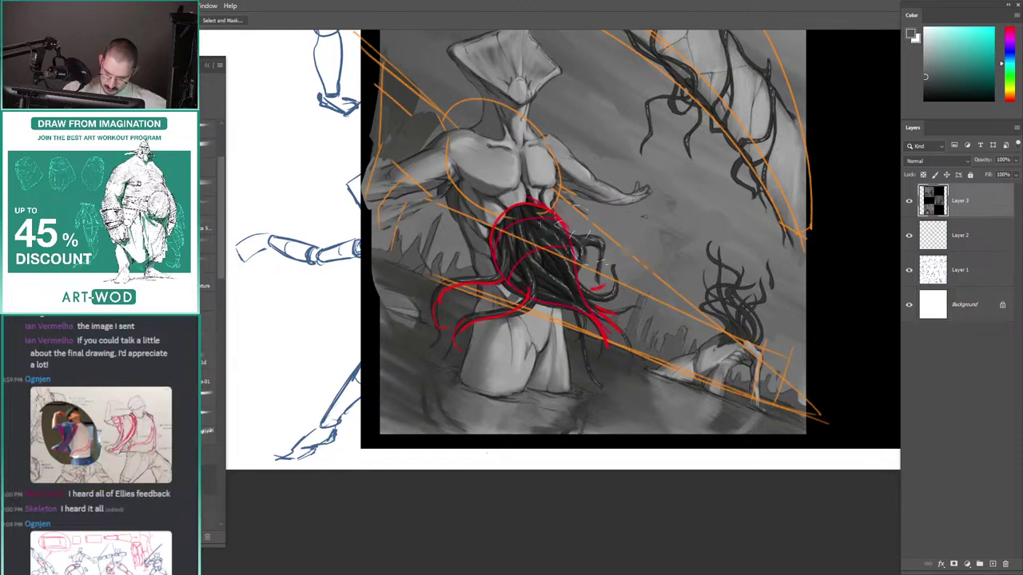
pyautogui.hotkey('shift', 'F5')
pyautogui.press('Return')
pyautogui.hotkey('ctrl', 'd')
# Step: Sample the dark tone of the tentacle mass as the painting colour and undo the accidental fill of the whole layer
pyautogui.press('b')
pyautogui.keyDown('alt'); pyautogui.click(539, 212); pyautogui.keyUp('alt')
pyautogui.hotkey('shift', 'F5')
pyautogui.press('Return')
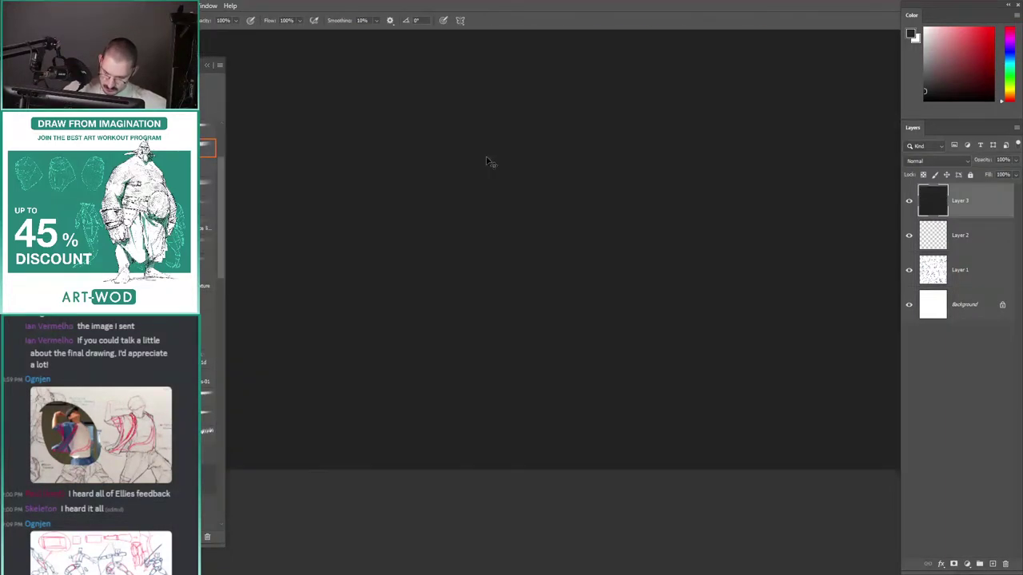
pyautogui.hotkey('ctrl', 'z')
pyautogui.hotkey('ctrl', 'z')
pyautogui.hotkey('shift', 'F5')
pyautogui.press('Return')
pyautogui.hotkey('ctrl', 'd')
# Step: Paint thick, dark curling tentacles spreading from both sides of the large figure's waist mass
pyautogui.moveTo(474, 201); pyautogui.dragTo(478, 175)
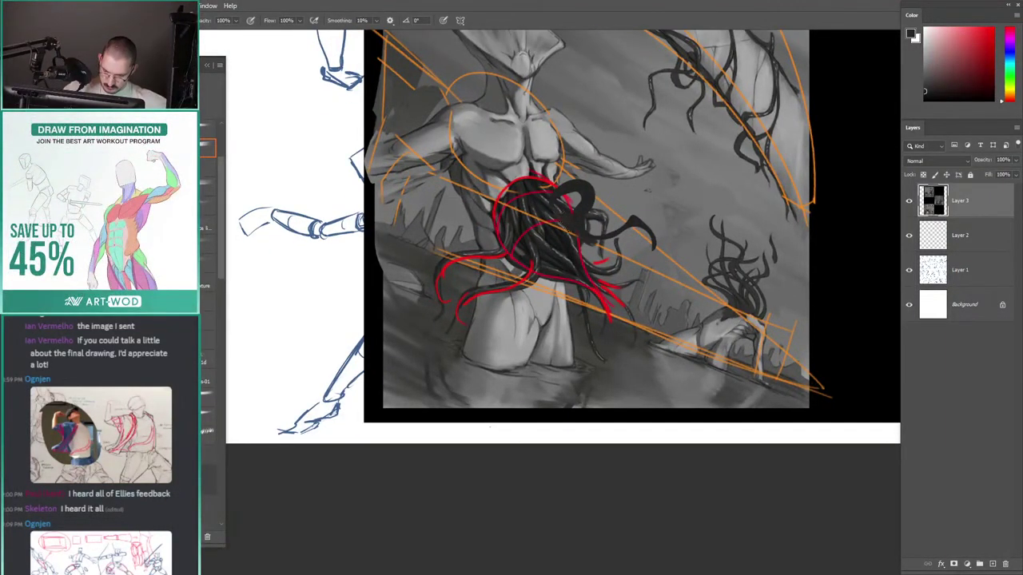
pyautogui.moveTo(510, 241); pyautogui.dragTo(526, 192)
pyautogui.moveTo(525, 192)
pyautogui.mouseDown()
pyautogui.moveTo(488, 188)
pyautogui.moveTo(466, 235)
pyautogui.mouseUp()
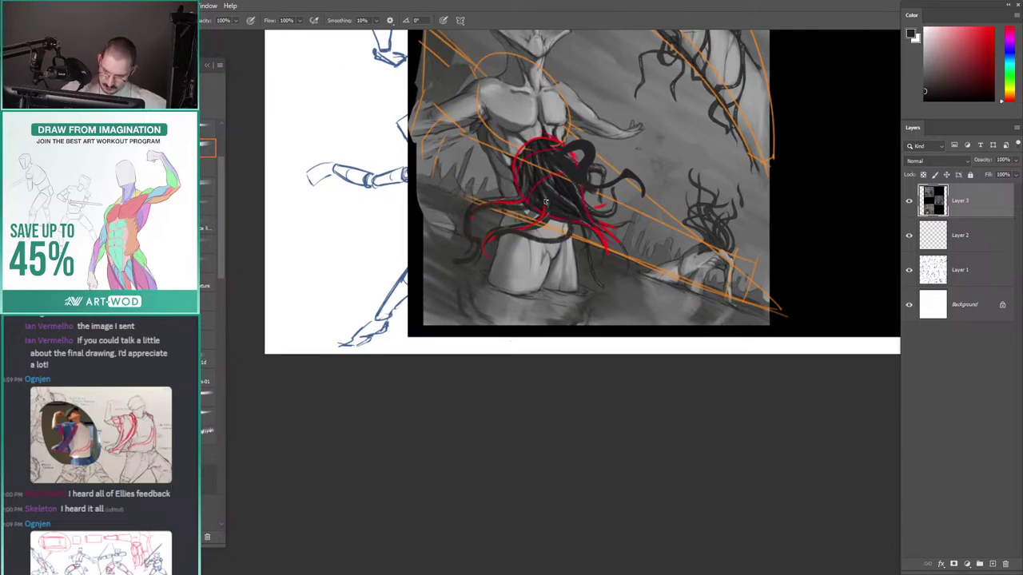
pyautogui.moveTo(468, 182); pyautogui.dragTo(446, 200)
pyautogui.moveTo(395, 126)
pyautogui.mouseDown()
pyautogui.moveTo(416, 194)
pyautogui.moveTo(452, 168)
pyautogui.mouseUp()
# Step: Try drawing a large dark ellipse around the large figure's head and the hanging tentacled form in the lower painting
pyautogui.click(208, 148)
pyautogui.moveTo(460, 98); pyautogui.dragTo(503, 89)
pyautogui.moveTo(480, 142); pyautogui.dragTo(611, 260)
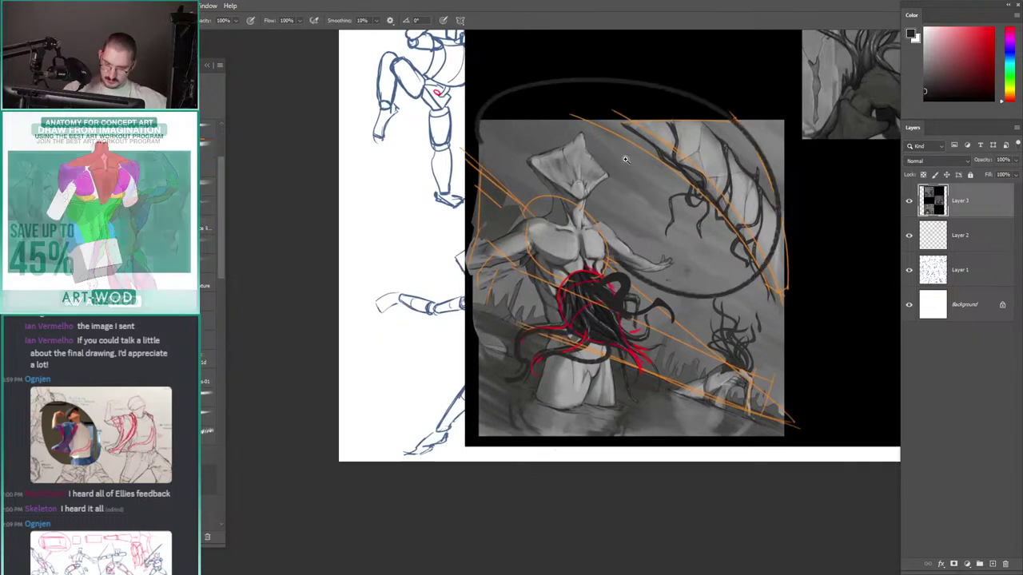
pyautogui.moveTo(626, 159)
pyautogui.mouseDown()
pyautogui.moveTo(590, 162)
pyautogui.moveTo(478, 256)
pyautogui.mouseUp()
pyautogui.hotkey('ctrl', 'z')
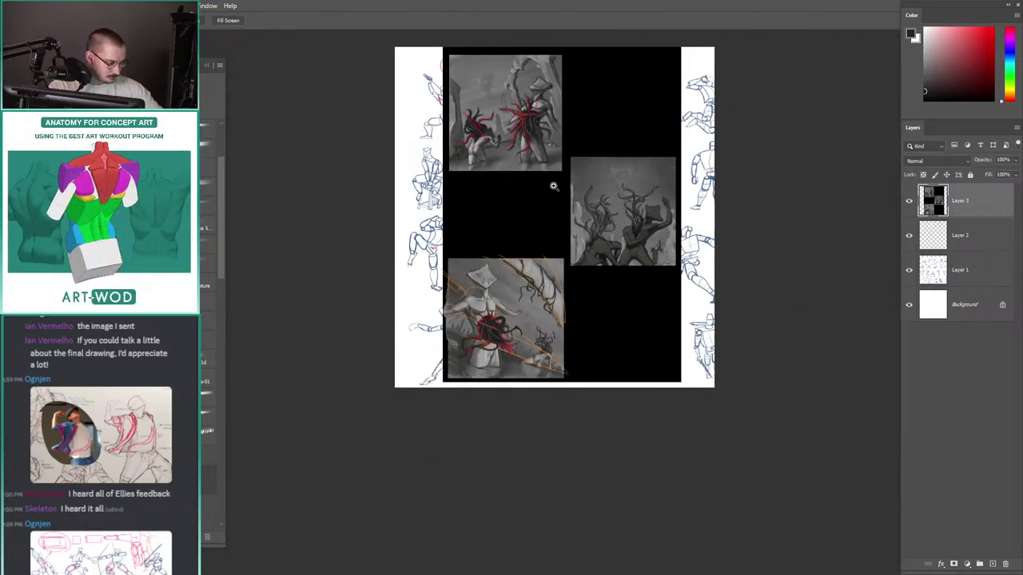
# Step: Capture a screenshot of the lower painting with its corrections
pyautogui.scroll(-2, 553, 186)
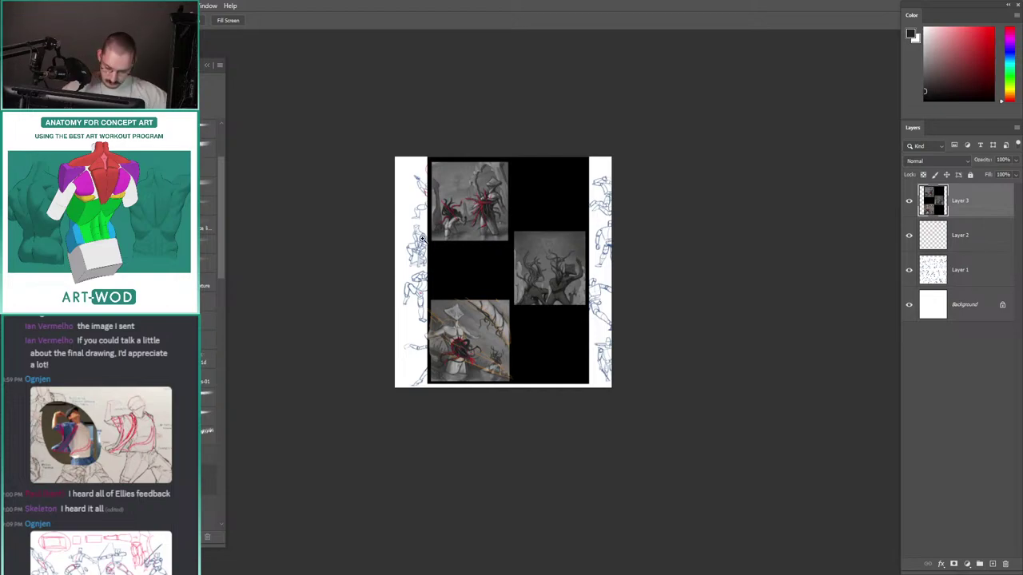
pyautogui.scroll(4, 422, 239)
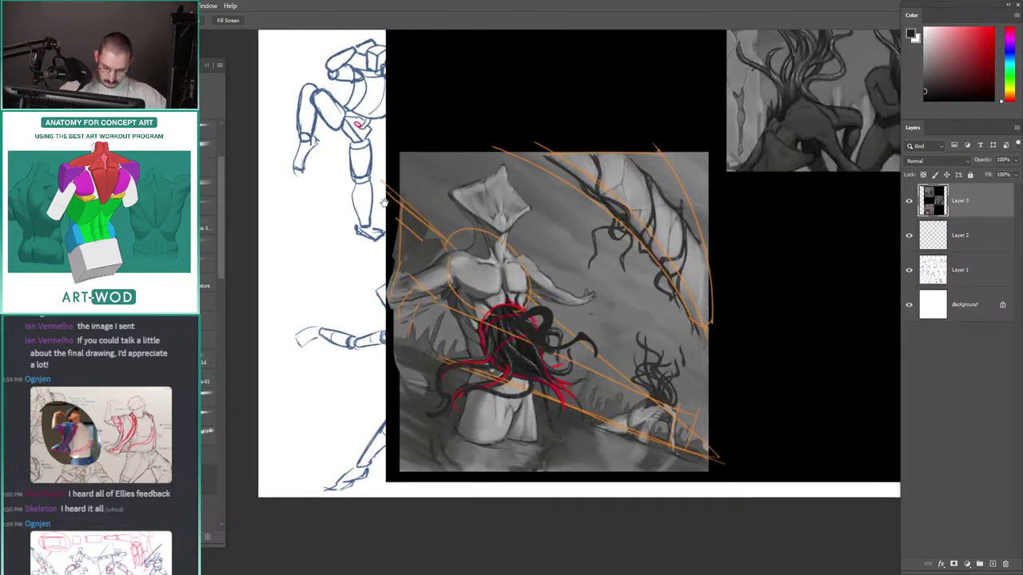
pyautogui.moveTo(384, 202); pyautogui.dragTo(353, 175)
pyautogui.press('super+shift+s')
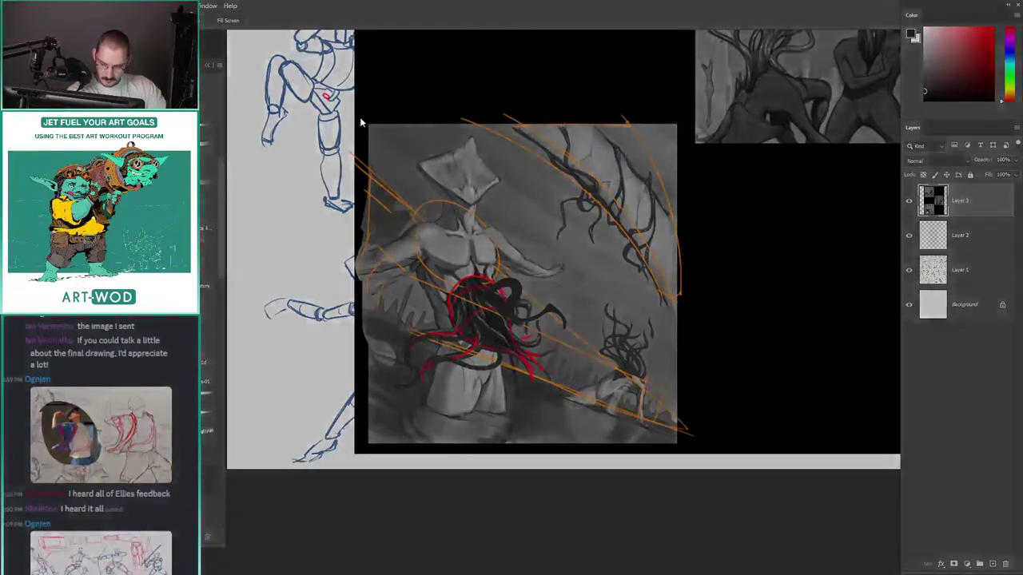
pyautogui.moveTo(358, 119)
pyautogui.mouseDown()
pyautogui.moveTo(696, 405)
pyautogui.moveTo(678, 444)
pyautogui.mouseUp()
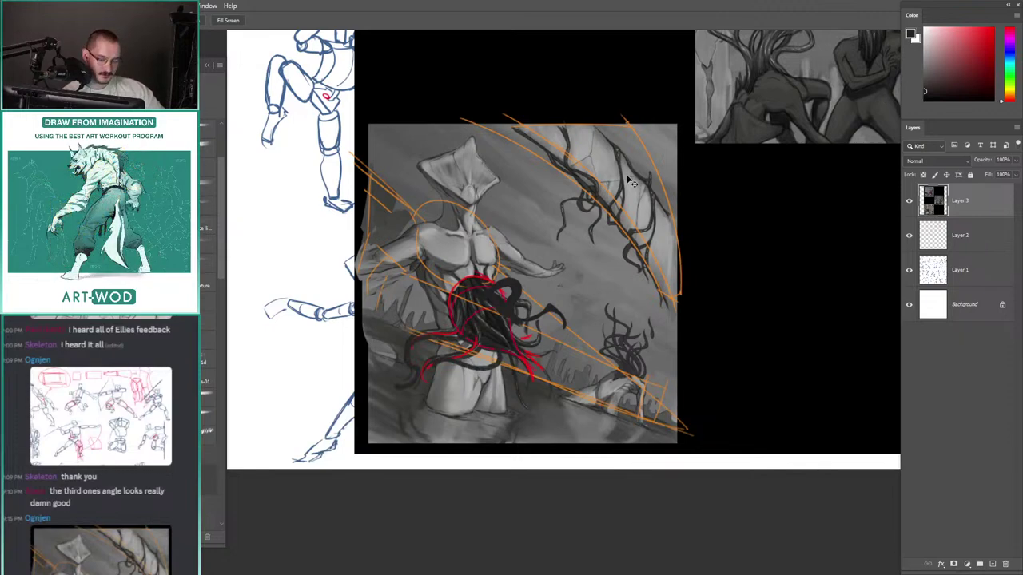
# Step: Paste the goblin thumbnail sheet as a new layer and delete all the old layers between it and the background
pyautogui.hotkey('ctrl', 'v')
pyautogui.click(931, 239)
pyautogui.press('Delete')
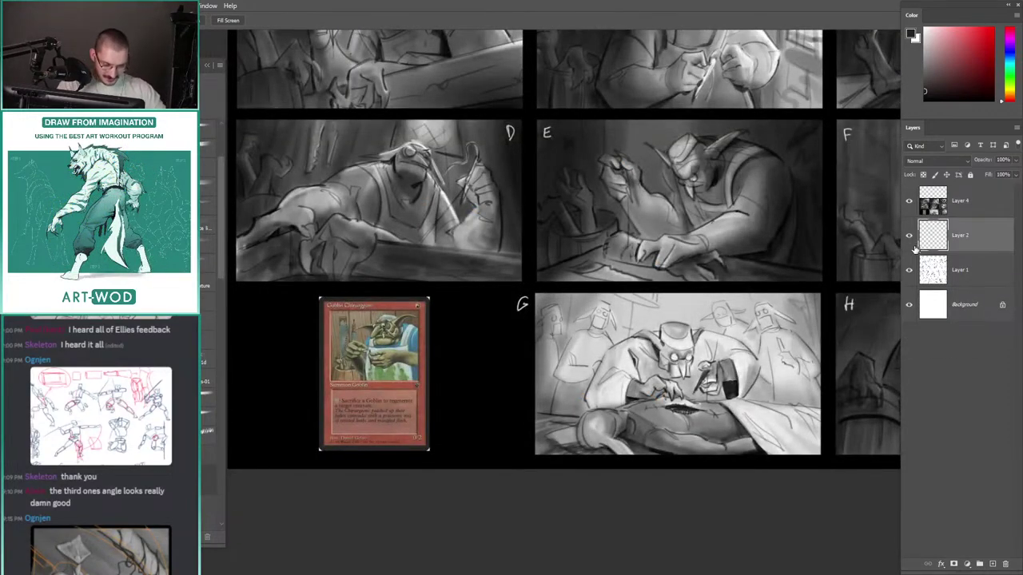
pyautogui.click(909, 238)
pyautogui.click(908, 239)
pyautogui.press('Delete')
pyautogui.press('Delete')
pyautogui.click(910, 207)
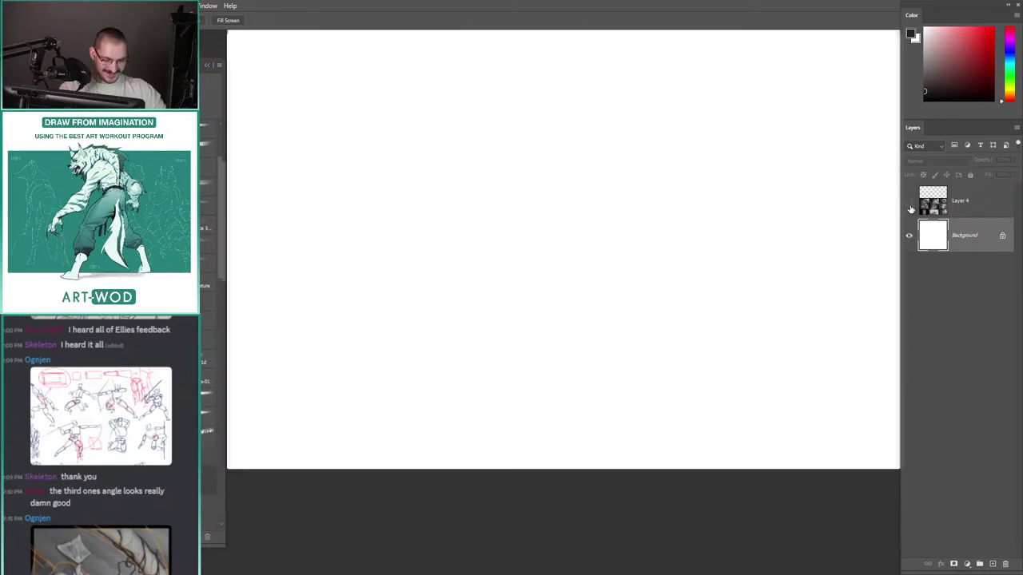
pyautogui.click(910, 208)
# Step: Select the pasted thumbnail layer and move the sheet up to the vertical middle of the white canvas
pyautogui.click(962, 205)
pyautogui.moveTo(581, 211); pyautogui.dragTo(479, 211)
pyautogui.moveTo(476, 164); pyautogui.dragTo(502, 220)
pyautogui.moveTo(502, 215); pyautogui.dragTo(537, 215)
pyautogui.moveTo(521, 177); pyautogui.dragTo(501, 235)
pyautogui.moveTo(502, 232); pyautogui.dragTo(478, 231)
pyautogui.moveTo(508, 321); pyautogui.dragTo(505, 218)
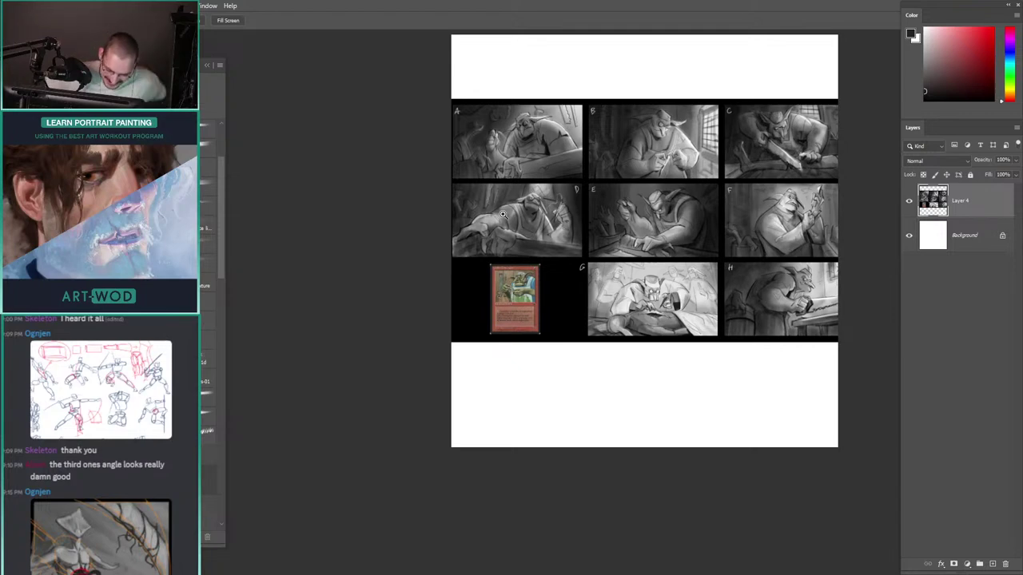
# Step: Examine the compositions of goblin thumbnails A to H and the reference card
pyautogui.moveTo(445, 136); pyautogui.dragTo(393, 190)
pyautogui.moveTo(453, 142); pyautogui.dragTo(459, 118)
pyautogui.scroll(-1, 401, 172)
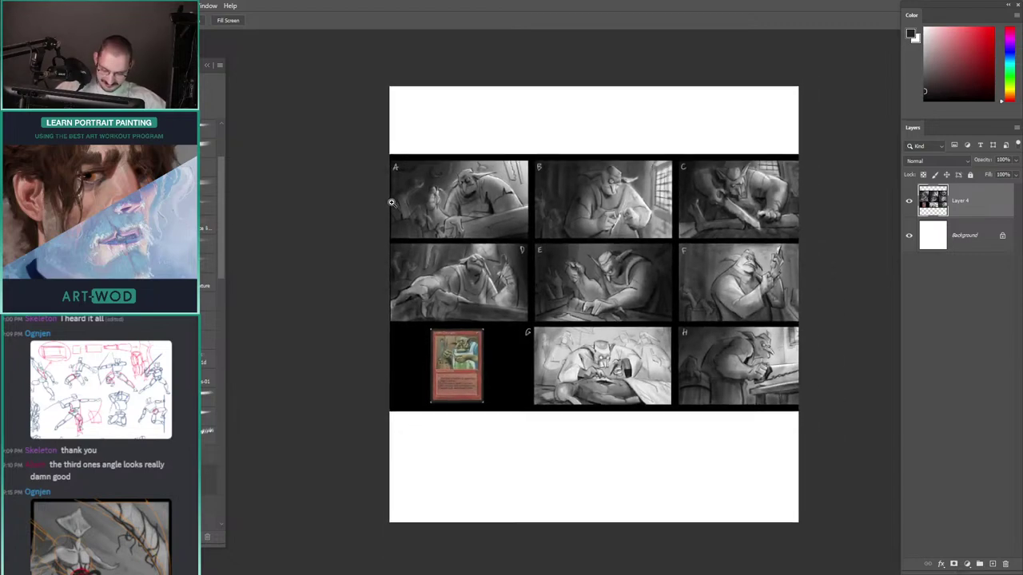
pyautogui.scroll(3, 416, 171)
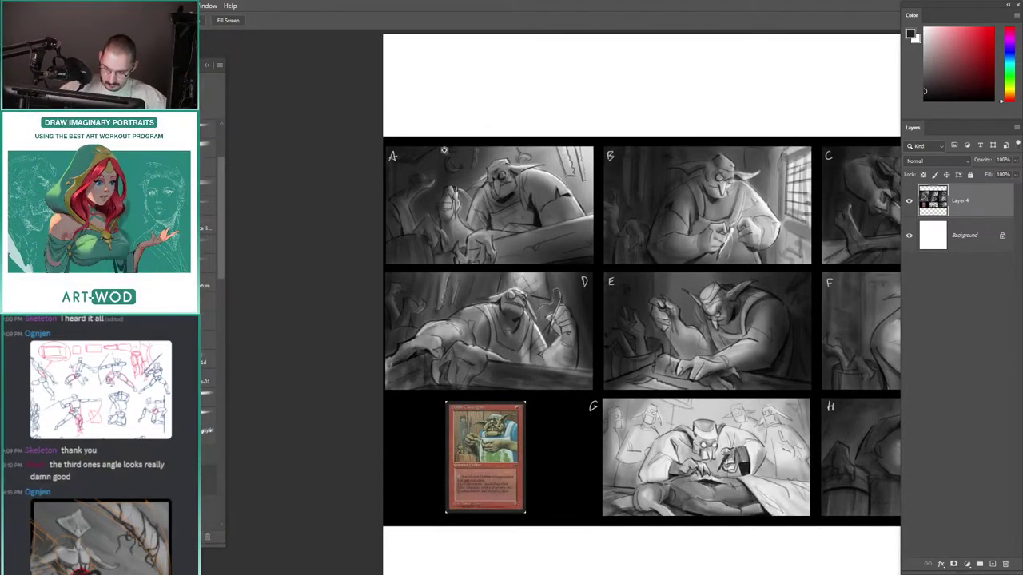
pyautogui.scroll(2, 435, 156)
pyautogui.scroll(-2, 384, 200)
pyautogui.scroll(1, 365, 239)
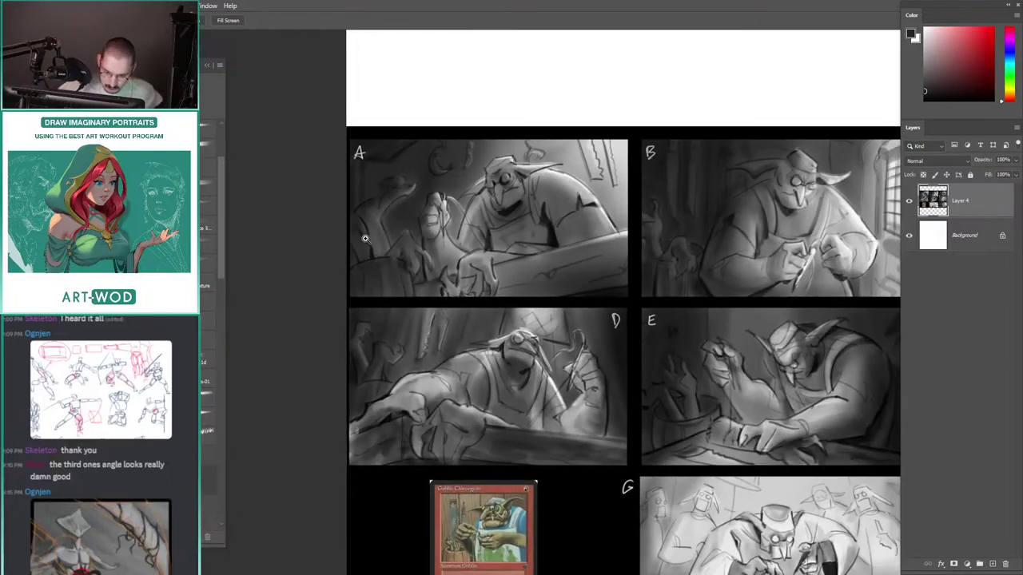
pyautogui.scroll(-1, 364, 238)
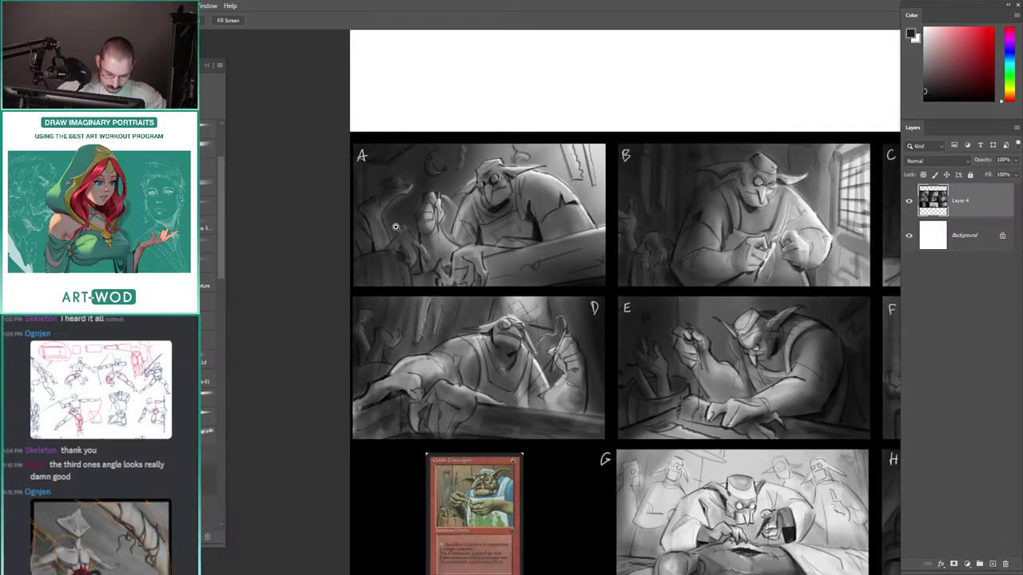
pyautogui.scroll(-3, 395, 227)
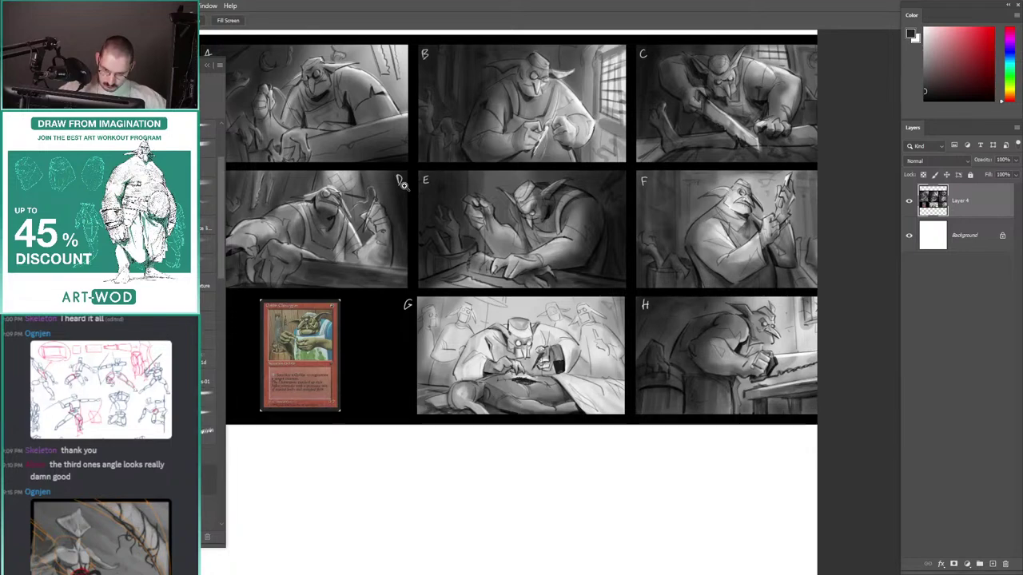
# Step: Examine goblin thumbnails A, B, D and E up close and compare them with the whole sheet
pyautogui.scroll(2, 431, 197)
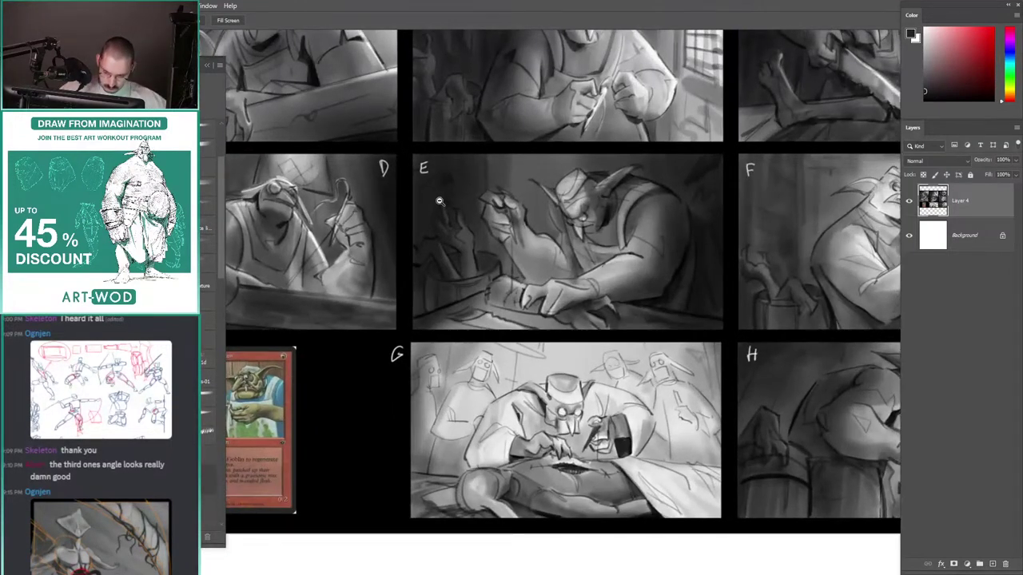
pyautogui.moveTo(440, 201)
pyautogui.mouseDown()
pyautogui.moveTo(357, 184)
pyautogui.moveTo(399, 200)
pyautogui.moveTo(431, 194)
pyautogui.mouseUp()
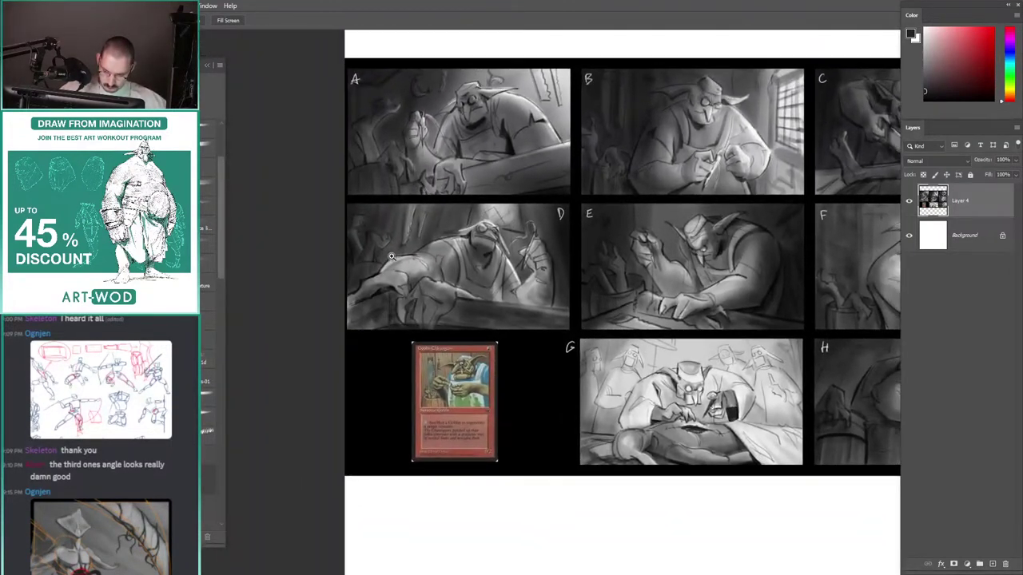
pyautogui.moveTo(392, 256); pyautogui.dragTo(463, 253)
pyautogui.moveTo(313, 240); pyautogui.dragTo(410, 213)
pyautogui.scroll(-2, 416, 220)
pyautogui.scroll(2, 434, 233)
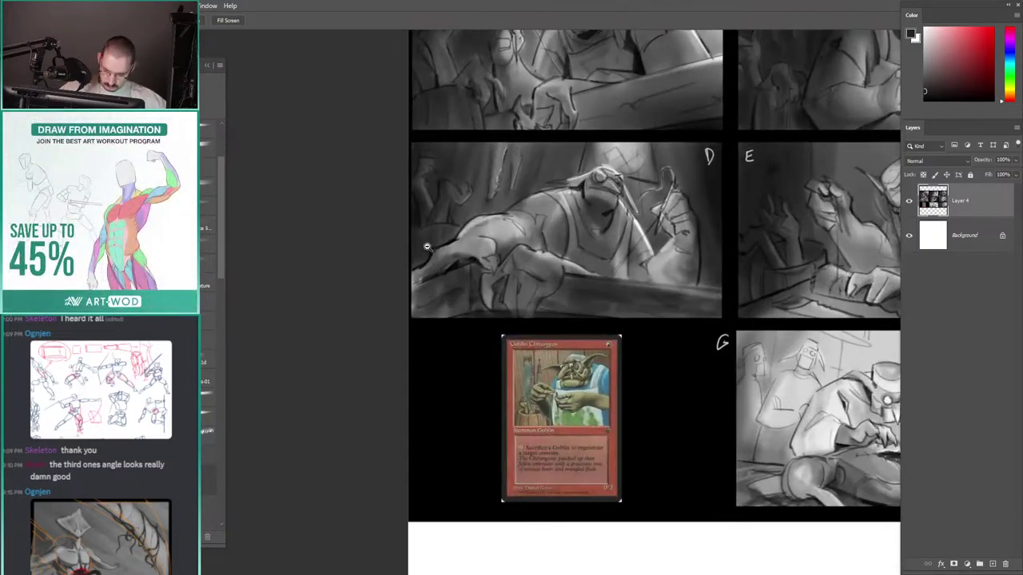
pyautogui.scroll(-3, 448, 248)
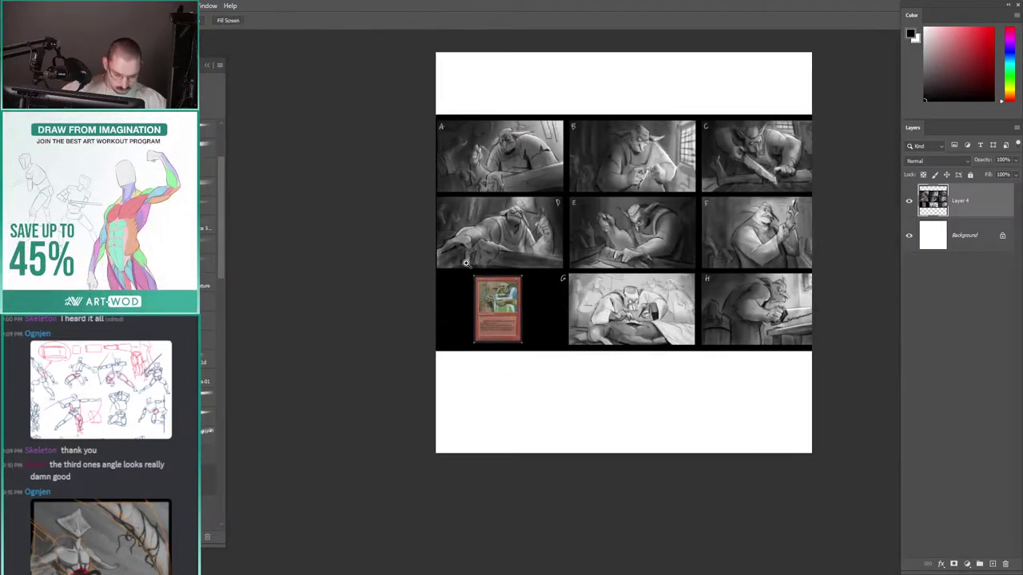
pyautogui.scroll(3, 475, 232)
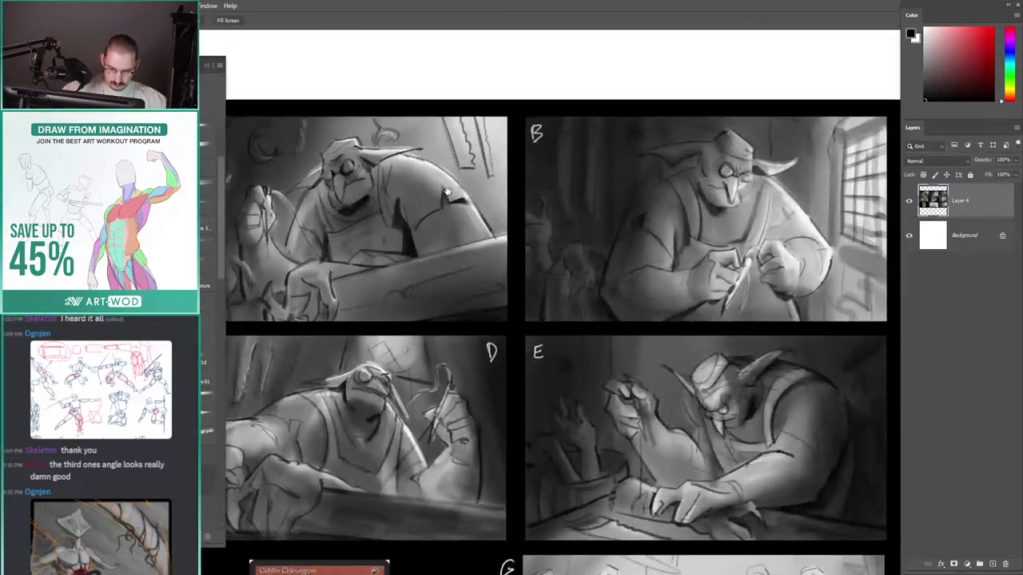
pyautogui.scroll(-1, 483, 206)
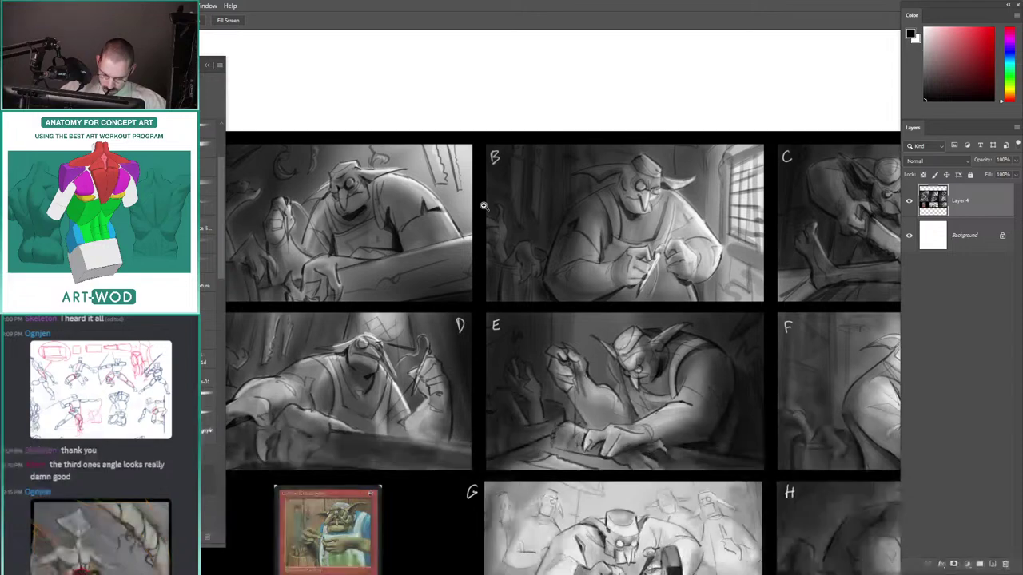
pyautogui.scroll(-3, 483, 206)
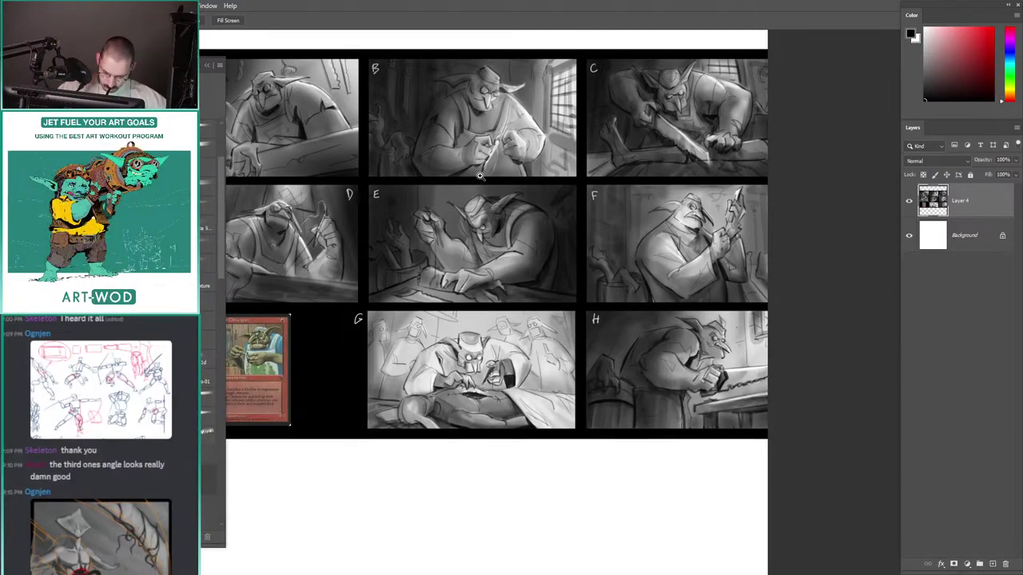
# Step: Compare the poses and framing of goblin thumbnails B, C, E and F
pyautogui.moveTo(563, 199); pyautogui.dragTo(603, 200)
pyautogui.moveTo(539, 222); pyautogui.dragTo(503, 258)
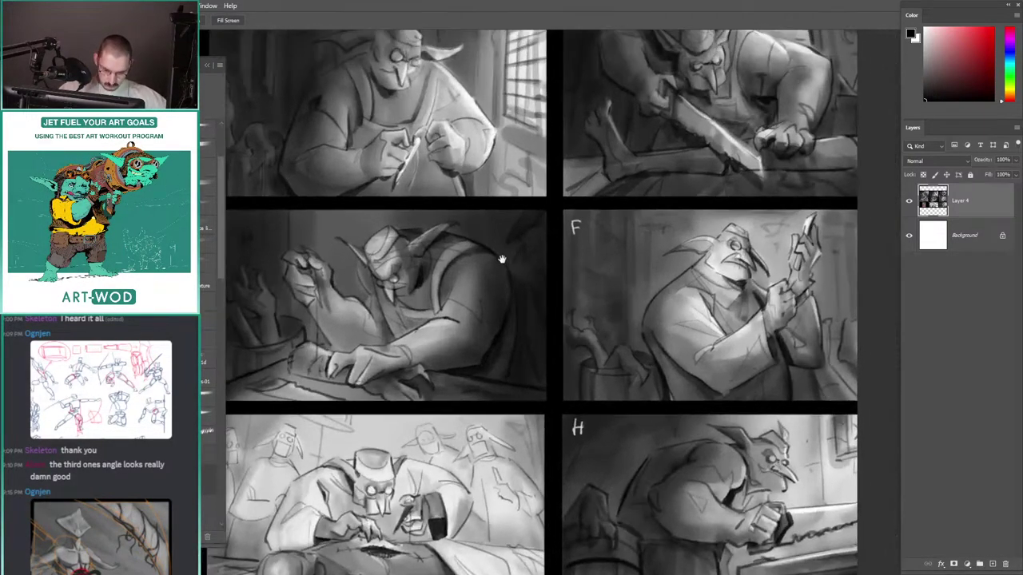
pyautogui.moveTo(585, 245); pyautogui.dragTo(555, 244)
pyautogui.moveTo(499, 225); pyautogui.dragTo(506, 260)
pyautogui.scroll(3, 505, 260)
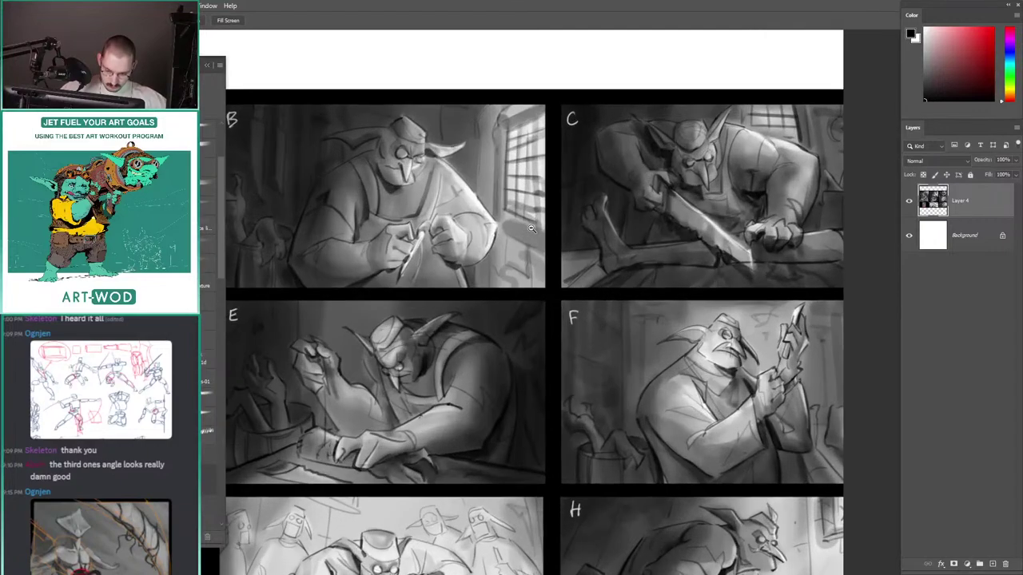
pyautogui.scroll(-2, 542, 258)
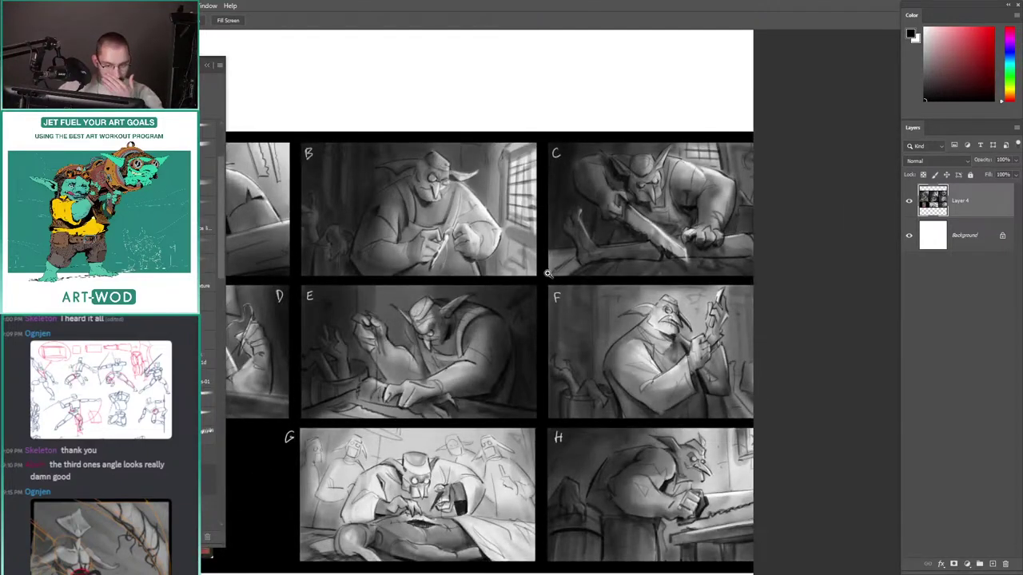
pyautogui.moveTo(508, 200); pyautogui.dragTo(450, 170)
pyautogui.scroll(-2, 449, 171)
# Step: Inspect goblin thumbnails A and D, including the limbs and props surrounding the figures
pyautogui.scroll(4, 432, 168)
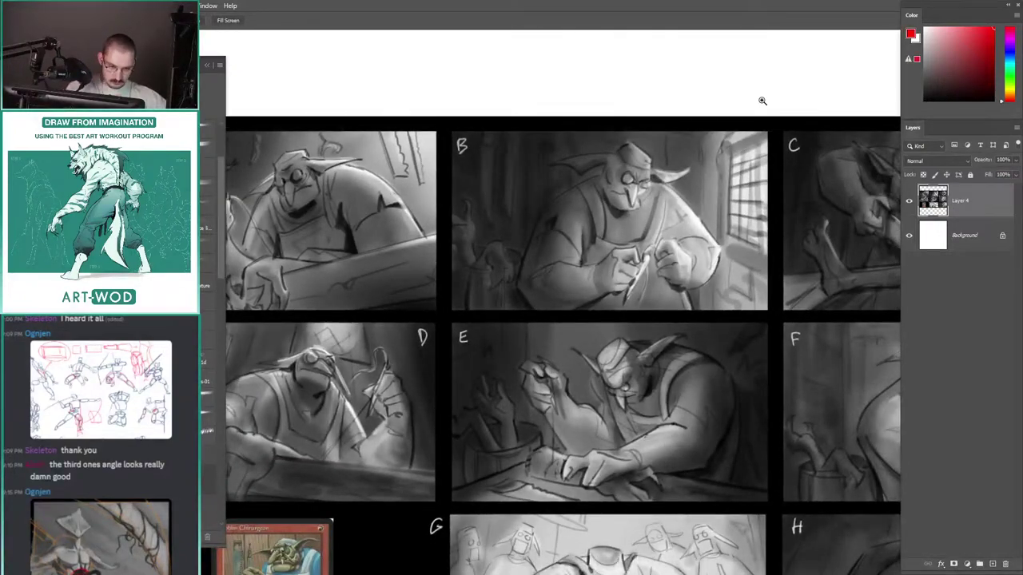
pyautogui.moveTo(393, 174); pyautogui.dragTo(327, 195)
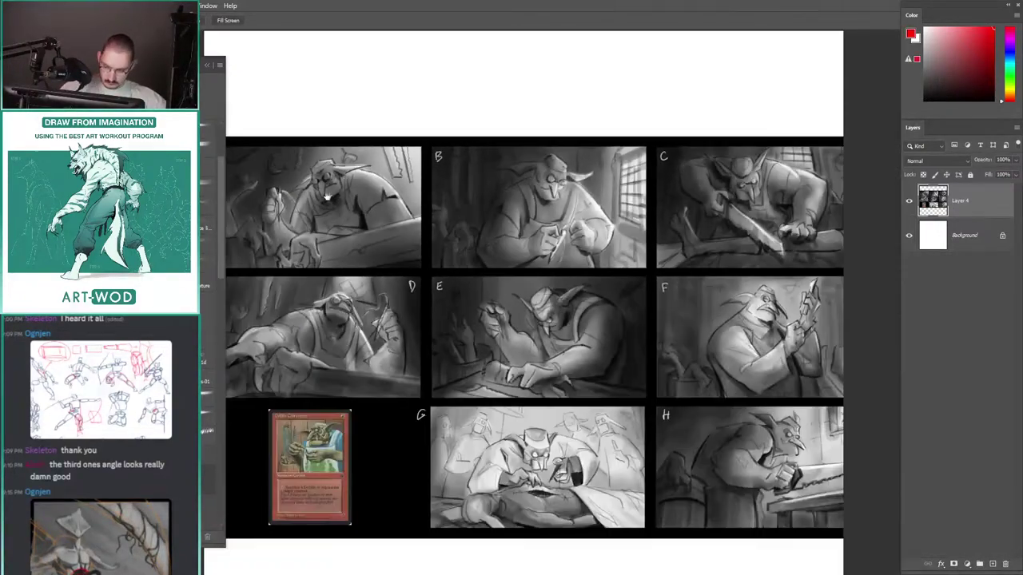
pyautogui.moveTo(264, 203); pyautogui.dragTo(399, 218)
pyautogui.scroll(-1, 396, 200)
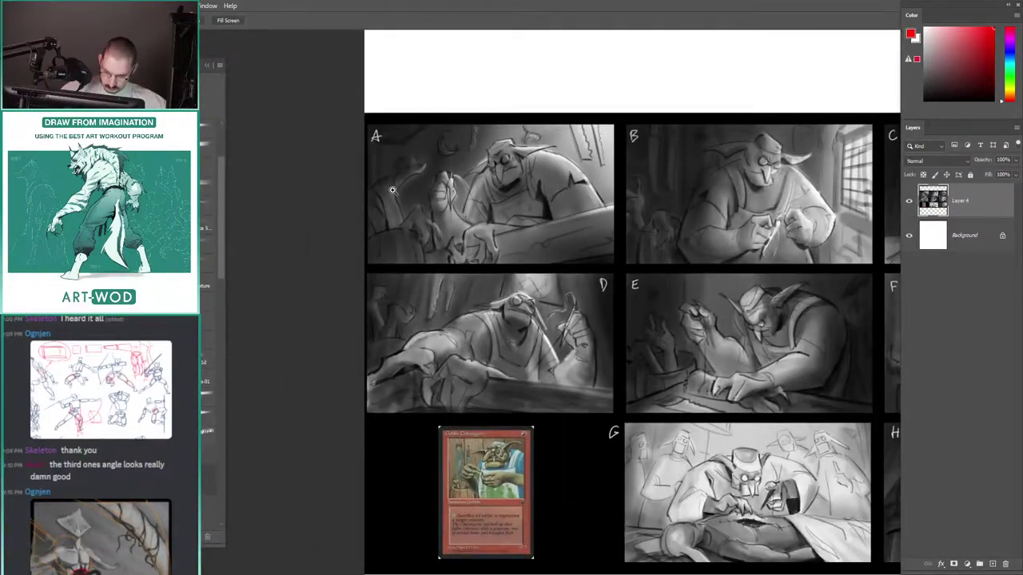
pyautogui.scroll(2, 369, 214)
pyautogui.scroll(-2, 384, 204)
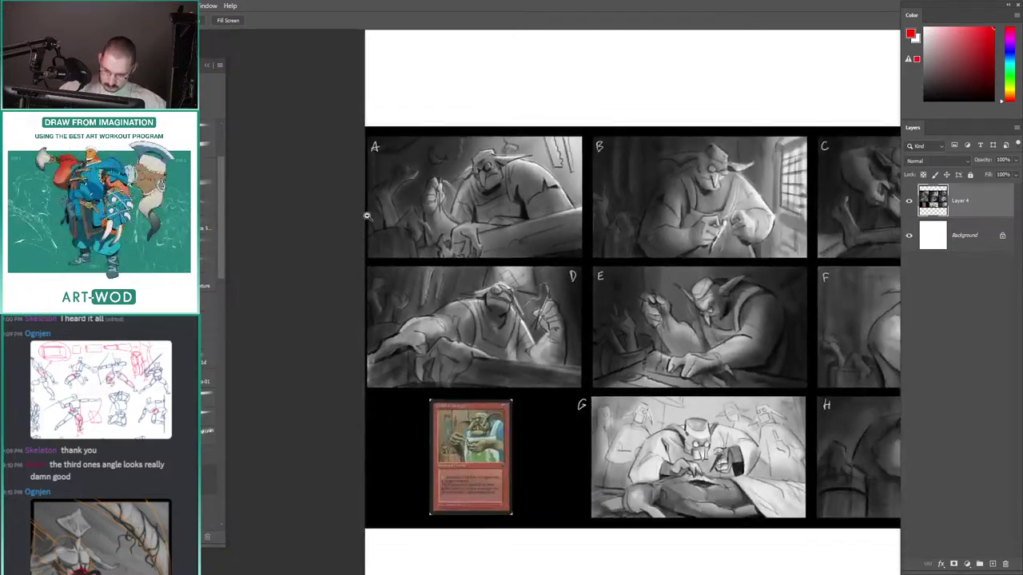
pyautogui.scroll(3, 399, 196)
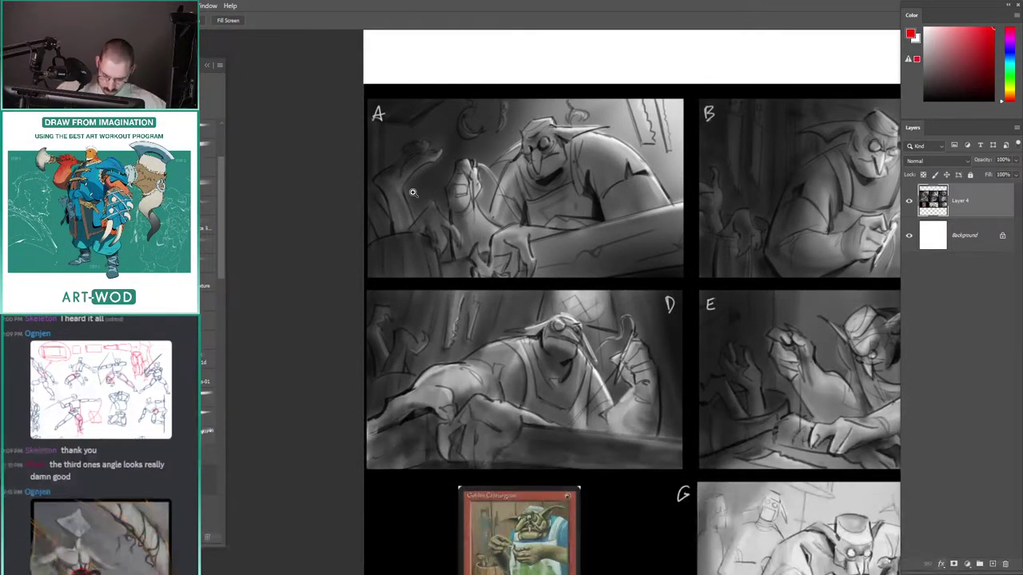
pyautogui.scroll(-5, 475, 248)
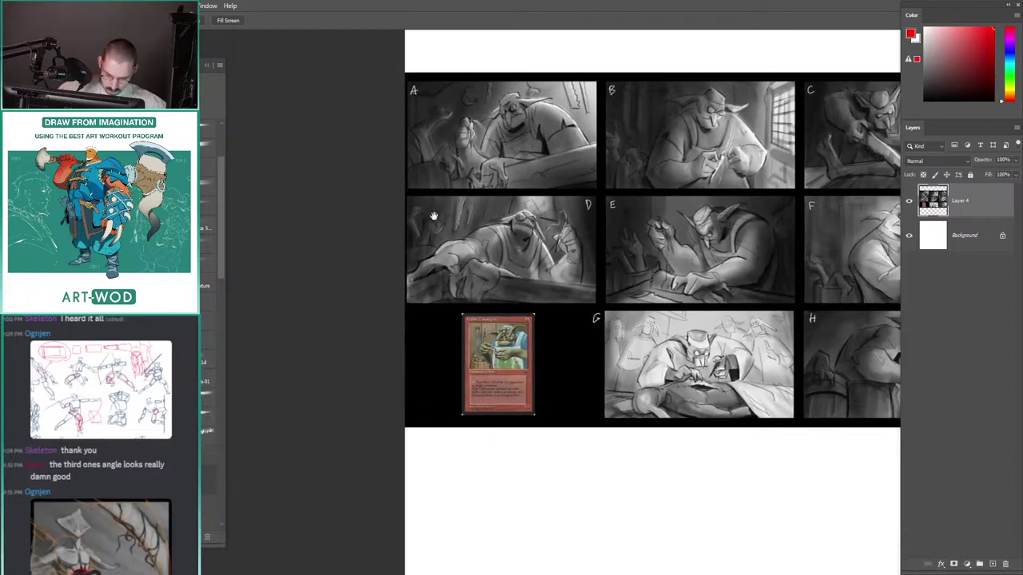
pyautogui.scroll(3, 446, 270)
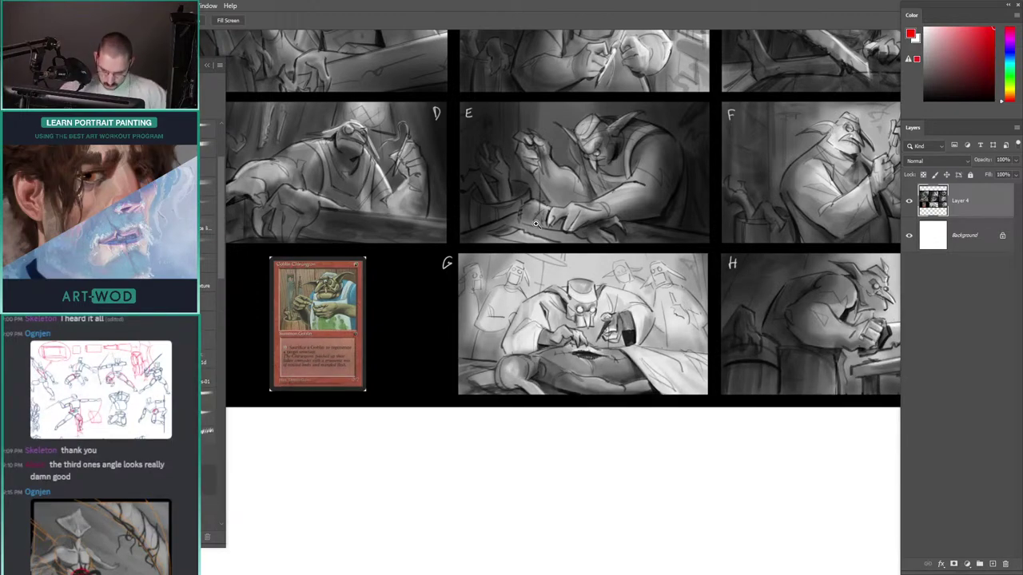
# Step: Compare the second and third row thumbnails with goblins A, B and C, checking the overall sheet
pyautogui.moveTo(535, 224); pyautogui.dragTo(332, 275)
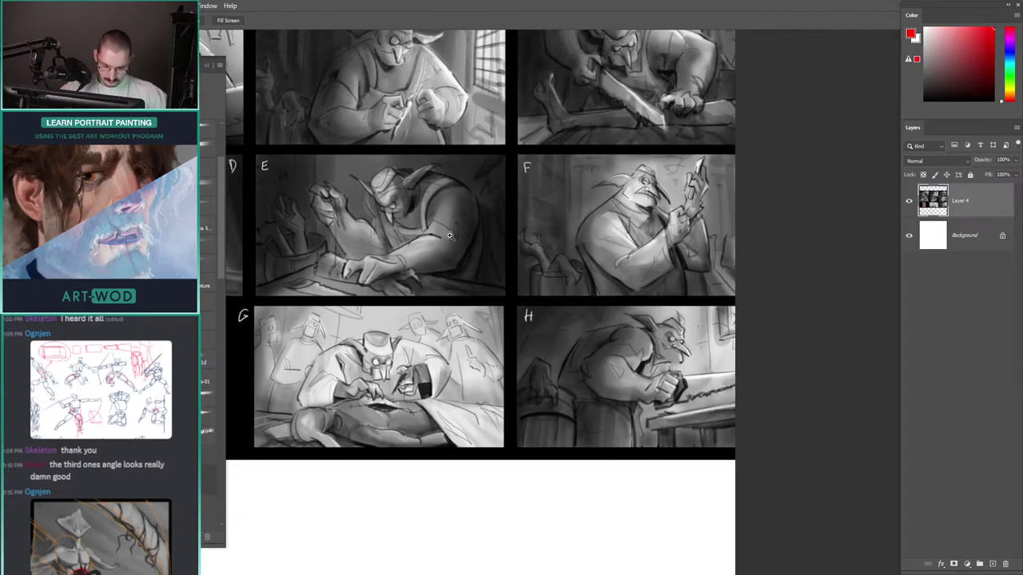
pyautogui.moveTo(452, 234)
pyautogui.mouseDown()
pyautogui.moveTo(420, 234)
pyautogui.moveTo(470, 240)
pyautogui.mouseUp()
pyautogui.moveTo(470, 241); pyautogui.dragTo(495, 242)
pyautogui.moveTo(504, 244); pyautogui.dragTo(463, 247)
pyautogui.moveTo(477, 233)
pyautogui.mouseDown()
pyautogui.moveTo(490, 233)
pyautogui.moveTo(472, 240)
pyautogui.mouseUp()
pyautogui.moveTo(308, 216); pyautogui.dragTo(496, 234)
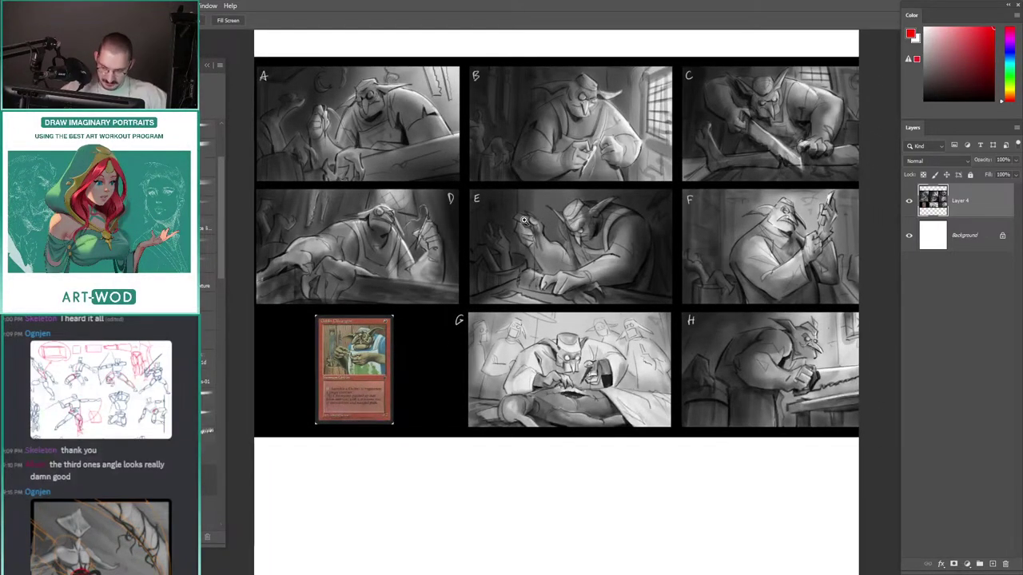
pyautogui.scroll(3, 392, 169)
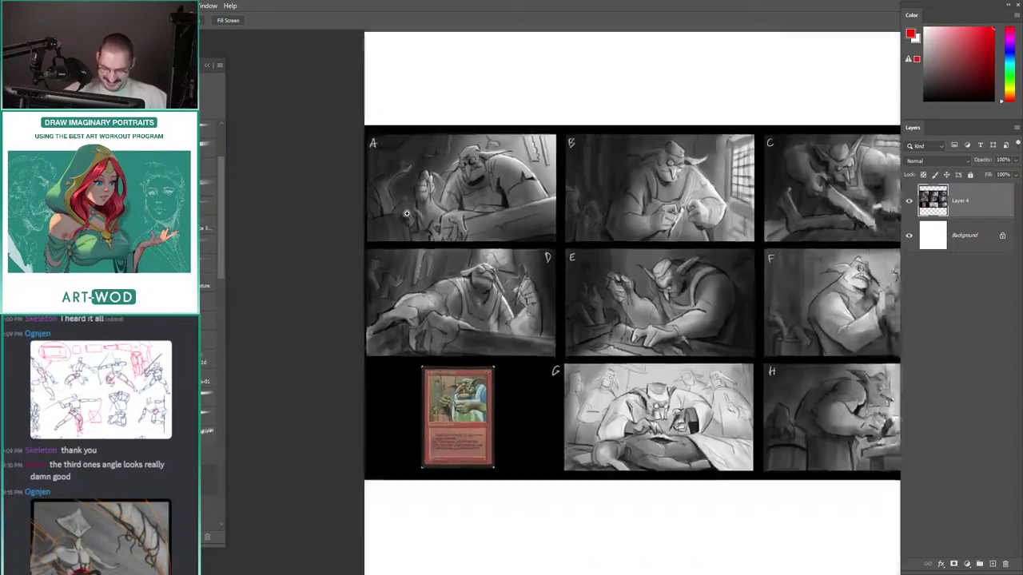
pyautogui.moveTo(419, 219); pyautogui.dragTo(448, 217)
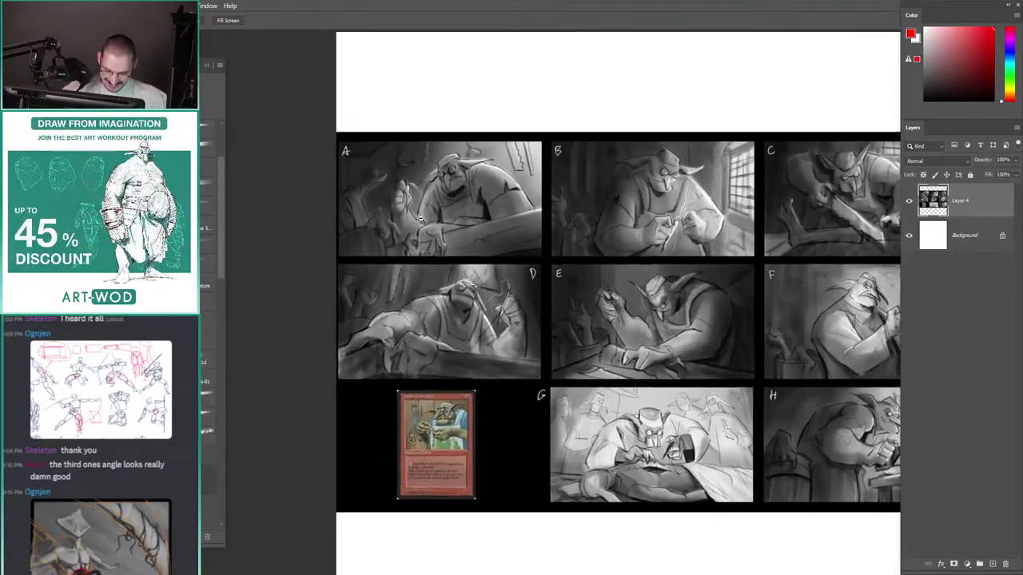
pyautogui.scroll(2, 391, 186)
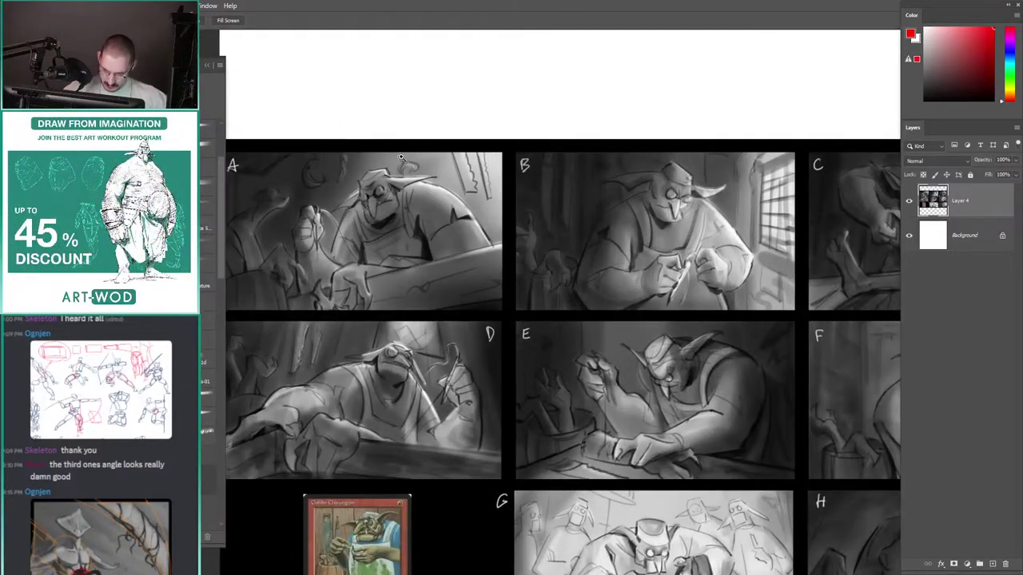
pyautogui.moveTo(471, 189); pyautogui.dragTo(321, 181)
pyautogui.moveTo(451, 171); pyautogui.dragTo(420, 184)
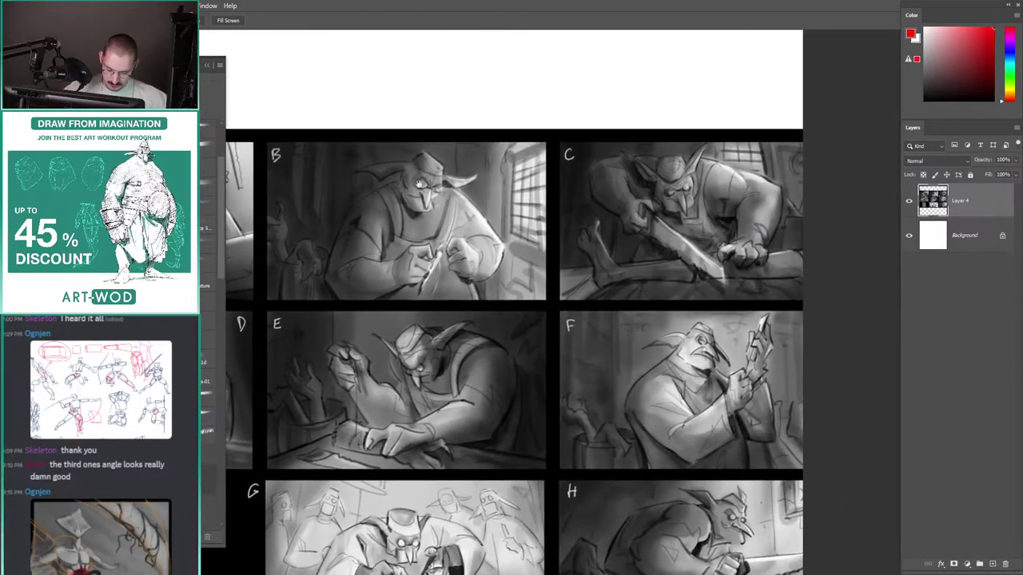
# Step: Circle the table and severed leg along the lower part of thumbnail C with a large red ellipse
pyautogui.moveTo(767, 206); pyautogui.dragTo(618, 129)
pyautogui.hotkey('ctrl', 'z')
pyautogui.moveTo(359, 136); pyautogui.dragTo(495, 135)
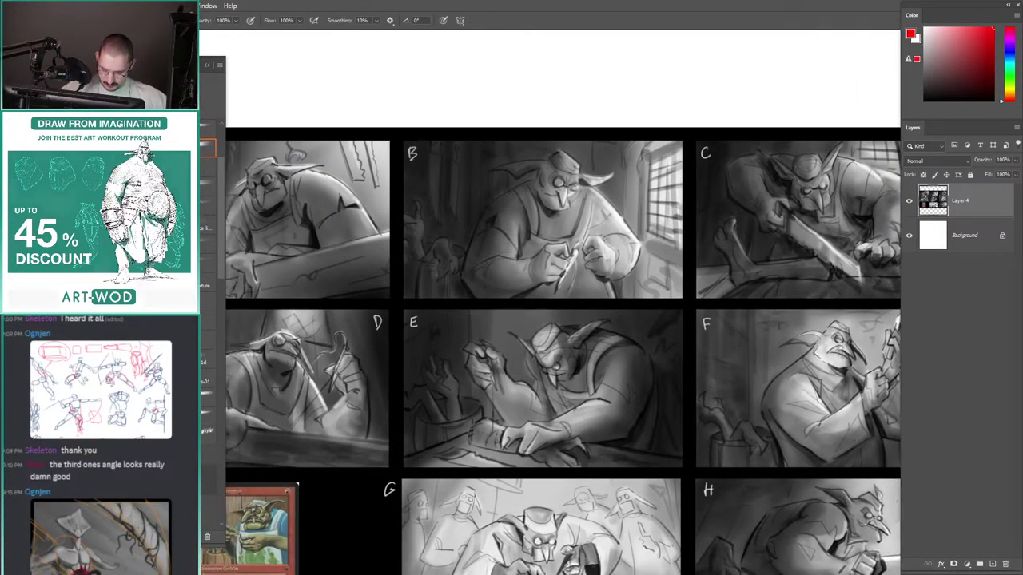
pyautogui.scroll(2, 412, 189)
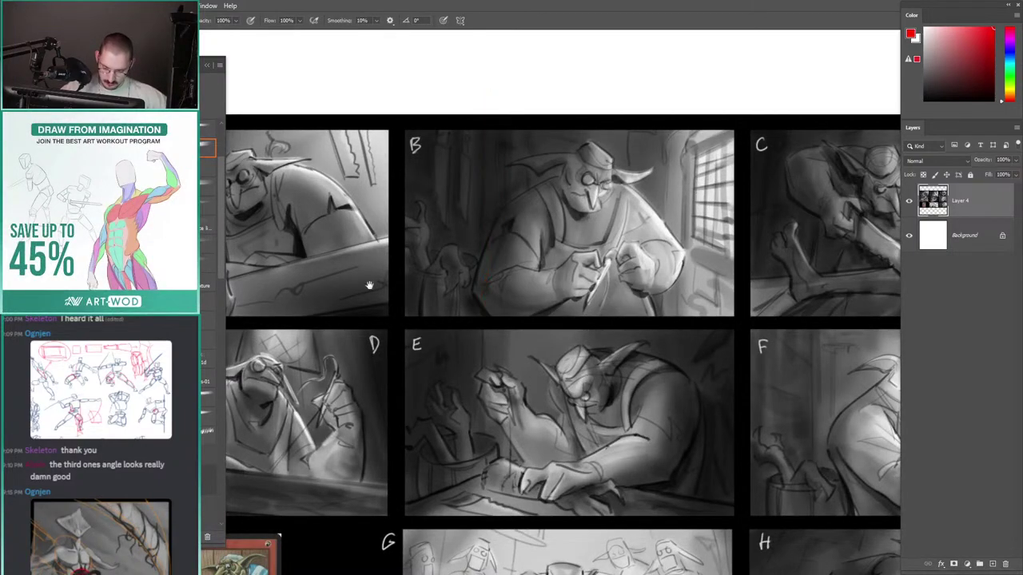
pyautogui.moveTo(358, 366); pyautogui.dragTo(402, 217)
pyautogui.moveTo(433, 263); pyautogui.dragTo(379, 240)
pyautogui.press('r')
pyautogui.moveTo(490, 131); pyautogui.dragTo(333, 252)
pyautogui.moveTo(646, 170)
pyautogui.mouseDown()
pyautogui.moveTo(373, 216)
pyautogui.moveTo(380, 234)
pyautogui.mouseUp()
pyautogui.moveTo(598, 325); pyautogui.dragTo(335, 285)
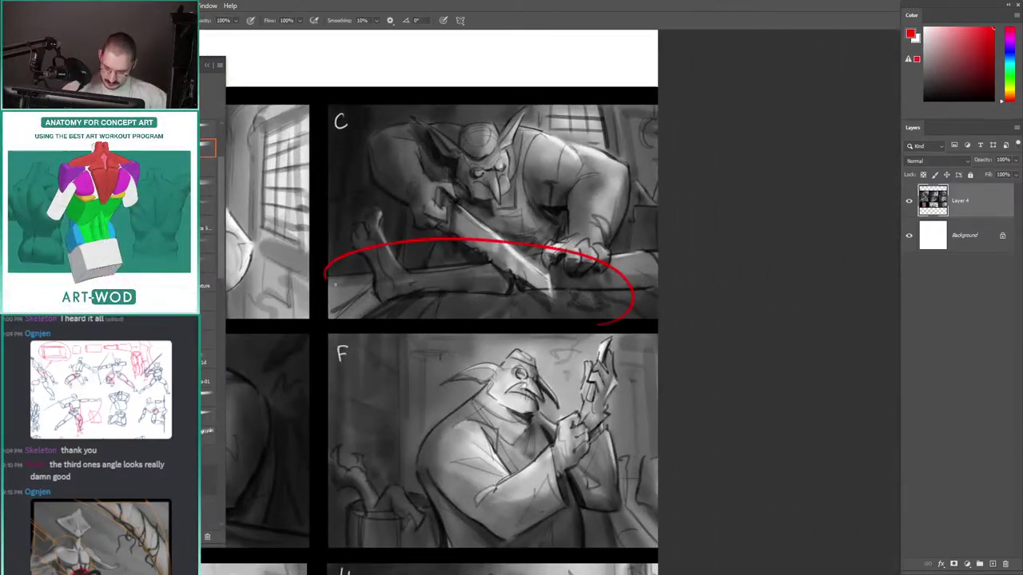
# Step: Circle the goblin's bent arm and shoulder beside the window in thumbnail C in red, and undo the marks
pyautogui.moveTo(460, 171); pyautogui.dragTo(538, 163)
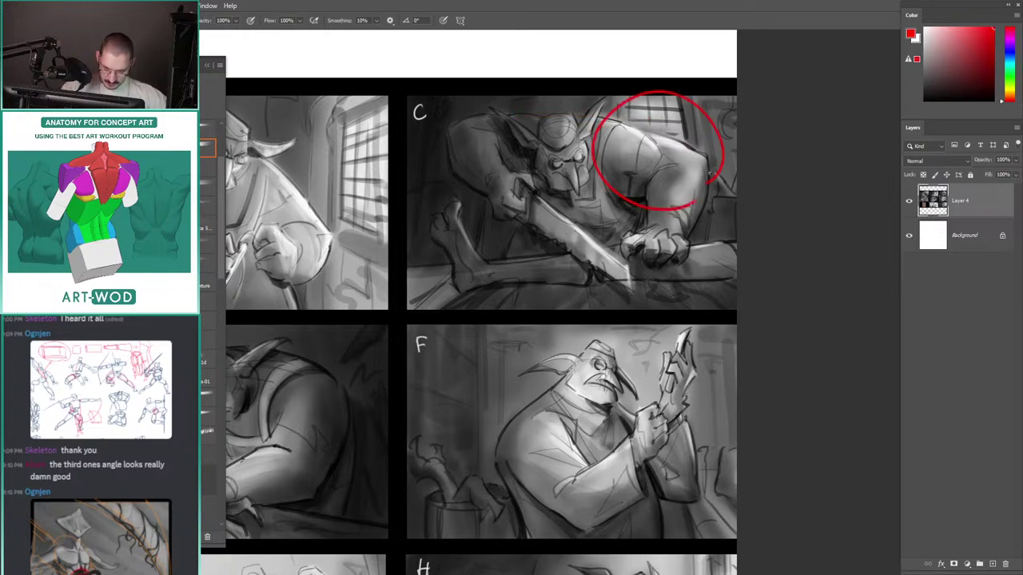
pyautogui.hotkey('ctrl', 'z')
pyautogui.moveTo(404, 268)
pyautogui.mouseDown()
pyautogui.moveTo(565, 246)
pyautogui.moveTo(456, 155)
pyautogui.mouseUp()
pyautogui.hotkey('ctrl', 'z')
# Step: Try a clockwise canvas tilt on thumbnail C, mark a short red line below the saw cut, and undo the strokes
pyautogui.moveTo(626, 235); pyautogui.dragTo(457, 181)
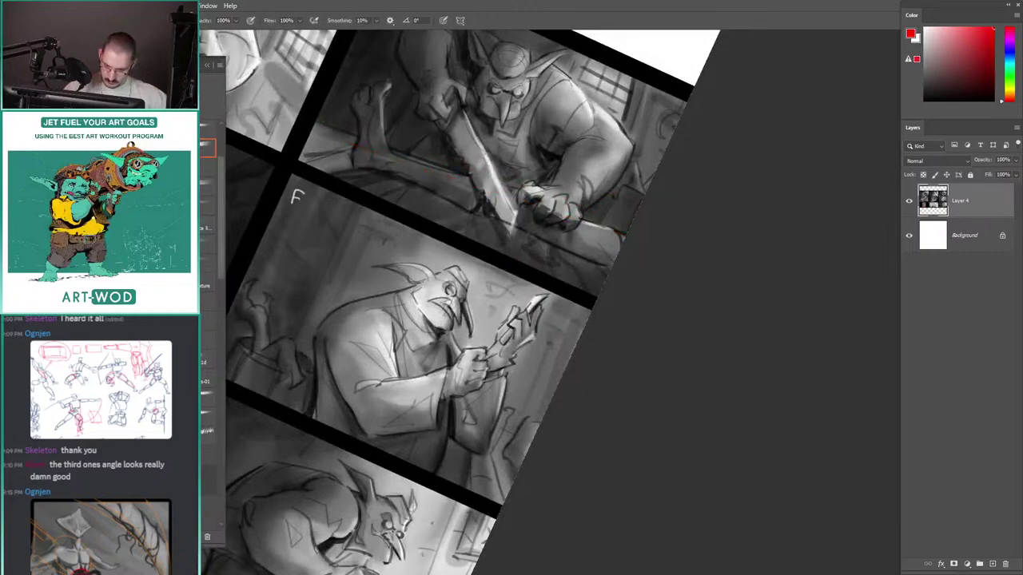
pyautogui.press('r')
pyautogui.moveTo(591, 264); pyautogui.dragTo(587, 248)
pyautogui.moveTo(523, 224)
pyautogui.mouseDown()
pyautogui.moveTo(544, 258)
pyautogui.moveTo(551, 231)
pyautogui.mouseUp()
pyautogui.hotkey('ctrl', 'z')
pyautogui.press('r')
pyautogui.moveTo(535, 230); pyautogui.dragTo(543, 268)
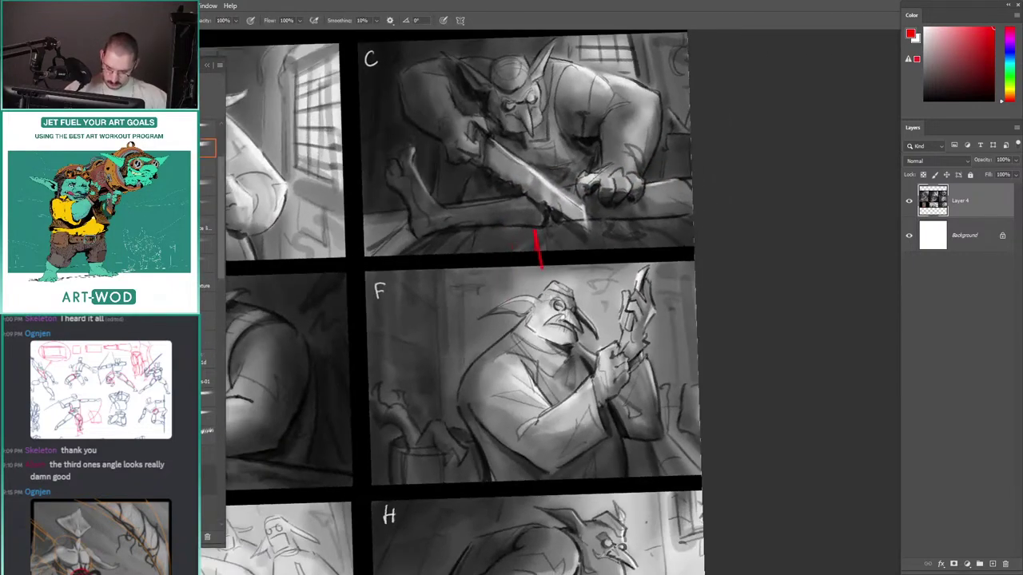
pyautogui.hotkey('ctrl', 'z')
pyautogui.hotkey('ctrl', 'z')
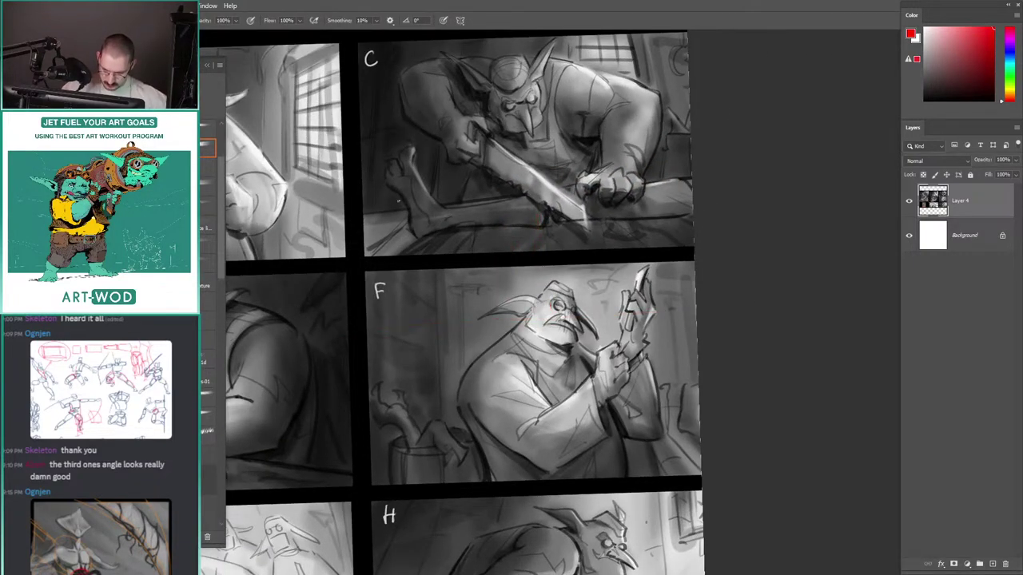
# Step: Tilt the canvas clockwise and draw red diagonal guide lines along thumbnail C's lower frame edge and its table line
pyautogui.press('r')
pyautogui.moveTo(390, 173)
pyautogui.mouseDown()
pyautogui.moveTo(463, 107)
pyautogui.moveTo(436, 68)
pyautogui.mouseUp()
pyautogui.moveTo(649, 263)
pyautogui.mouseDown()
pyautogui.moveTo(637, 260)
pyautogui.moveTo(649, 262)
pyautogui.mouseUp()
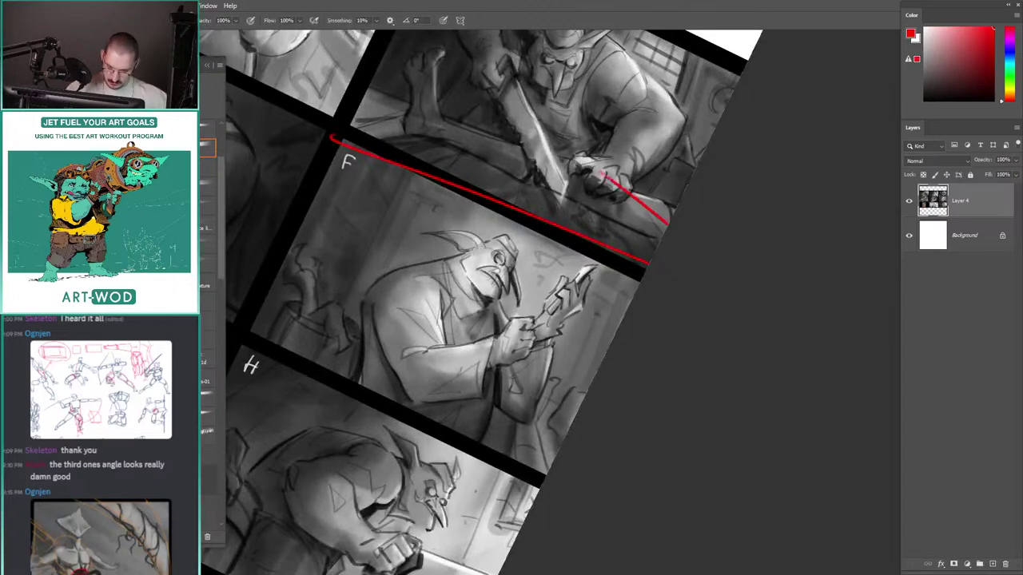
pyautogui.hotkey('ctrl', 'z')
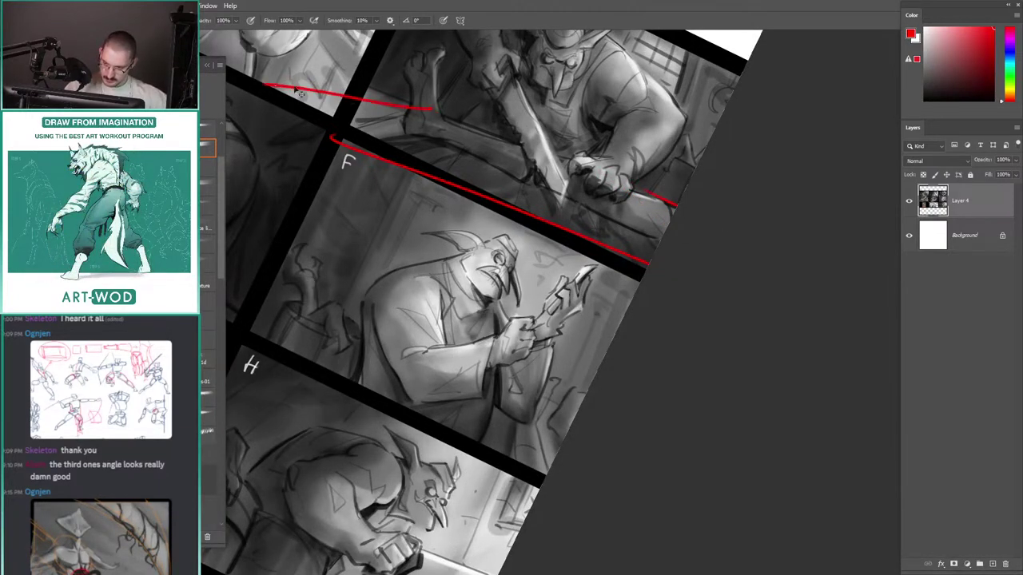
pyautogui.moveTo(304, 120); pyautogui.dragTo(273, 107)
pyautogui.moveTo(276, 108)
pyautogui.mouseDown()
pyautogui.moveTo(504, 199)
pyautogui.moveTo(481, 203)
pyautogui.mouseUp()
pyautogui.press('r')
pyautogui.moveTo(634, 193)
pyautogui.mouseDown()
pyautogui.moveTo(537, 173)
pyautogui.moveTo(600, 195)
pyautogui.mouseUp()
pyautogui.moveTo(482, 114)
pyautogui.mouseDown()
pyautogui.moveTo(459, 116)
pyautogui.moveTo(745, 108)
pyautogui.mouseUp()
# Step: Tilt the canvas and draw a straight red diagonal across the body on the table in thumbnail D
pyautogui.moveTo(313, 186); pyautogui.dragTo(446, 145)
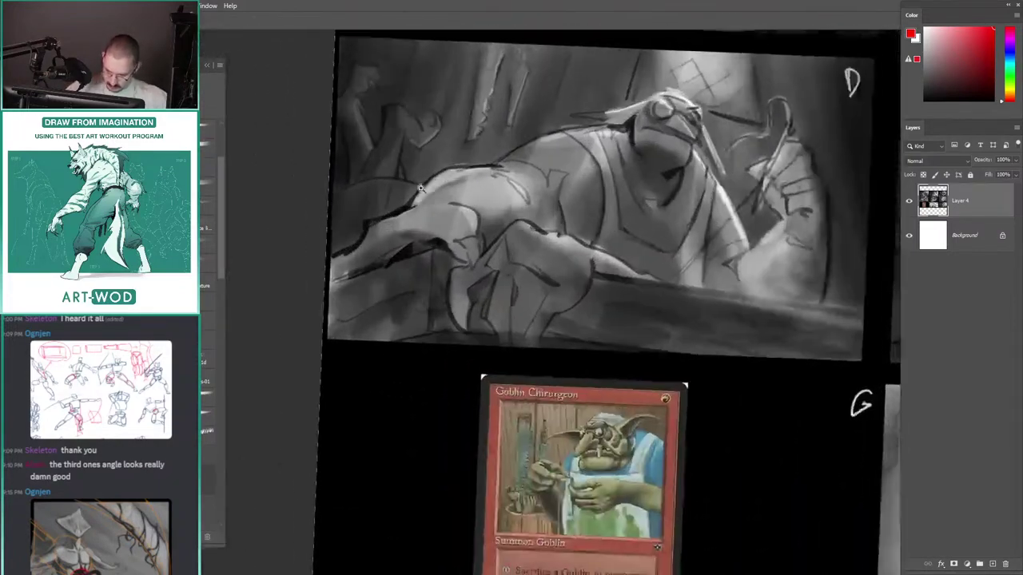
pyautogui.moveTo(424, 191)
pyautogui.mouseDown()
pyautogui.moveTo(397, 163)
pyautogui.moveTo(452, 139)
pyautogui.mouseUp()
pyautogui.press('r')
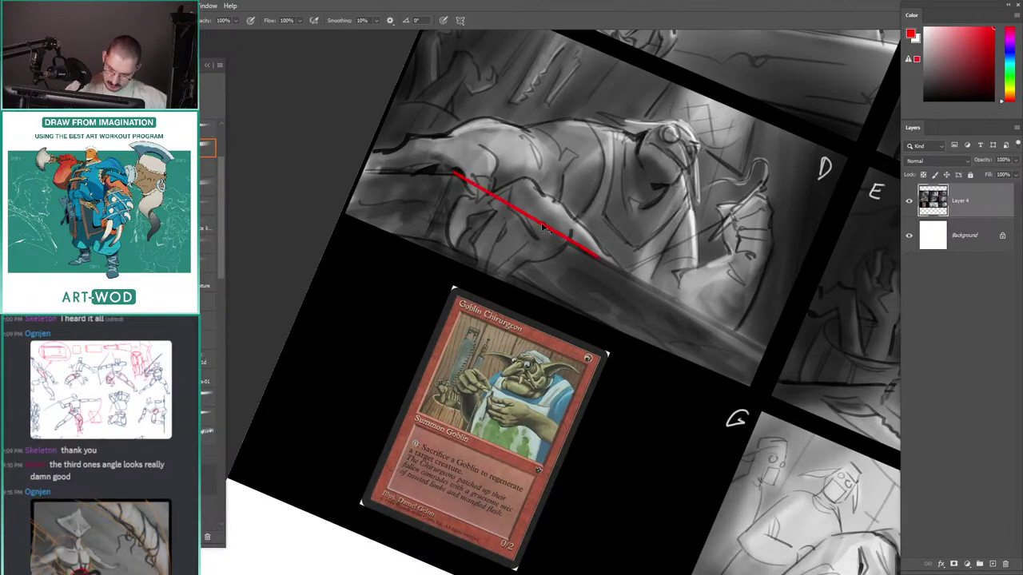
pyautogui.press('r')
pyautogui.moveTo(386, 134); pyautogui.dragTo(537, 250)
pyautogui.moveTo(501, 205); pyautogui.dragTo(461, 203)
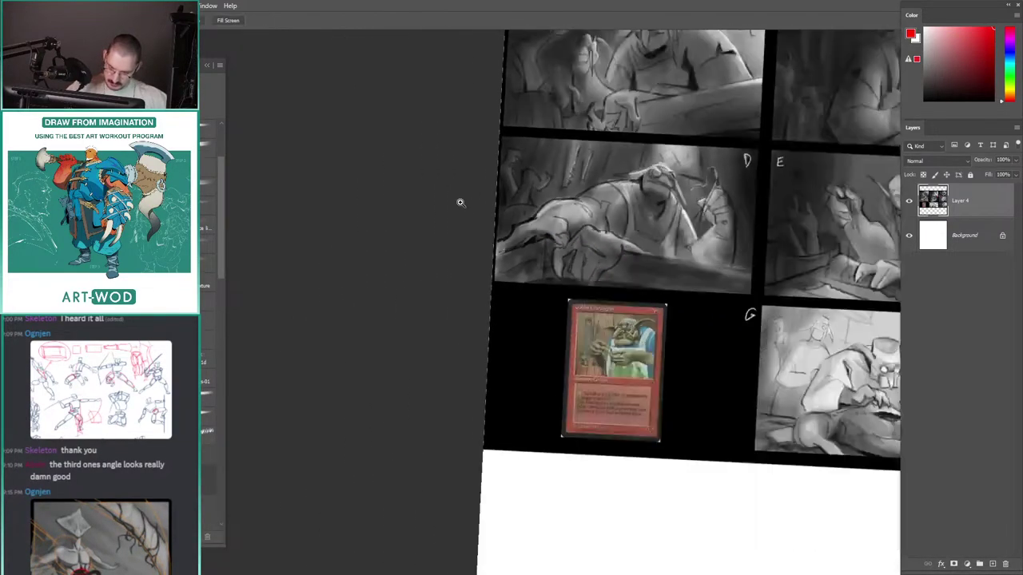
# Step: Tilt the canvas clockwise over thumbnail C and draw short red cross lines over the body lying on the table
pyautogui.press('Escape')
pyautogui.moveTo(444, 67); pyautogui.dragTo(408, 191)
pyautogui.moveTo(485, 201); pyautogui.dragTo(330, 160)
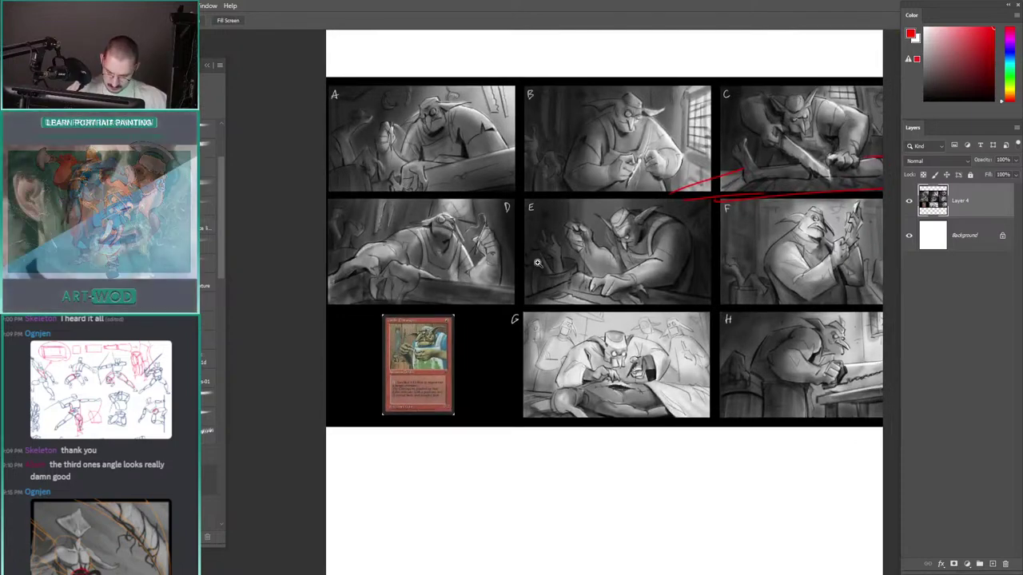
pyautogui.moveTo(539, 262); pyautogui.dragTo(567, 261)
pyautogui.moveTo(538, 266); pyautogui.dragTo(517, 212)
pyautogui.moveTo(537, 245); pyautogui.dragTo(290, 386)
pyautogui.moveTo(546, 213); pyautogui.dragTo(527, 202)
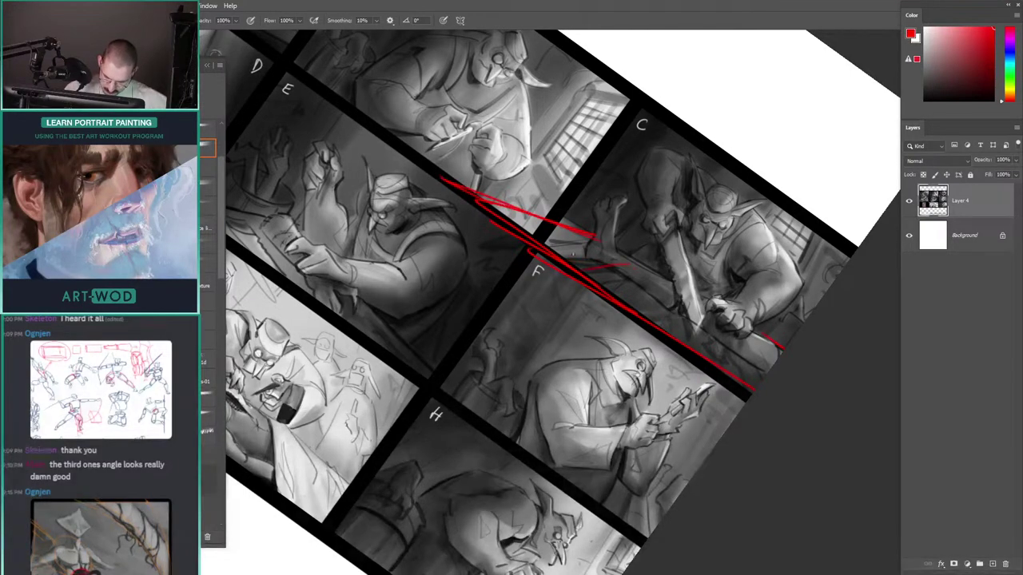
pyautogui.moveTo(573, 254)
pyautogui.mouseDown()
pyautogui.moveTo(553, 239)
pyautogui.moveTo(491, 244)
pyautogui.moveTo(528, 267)
pyautogui.mouseUp()
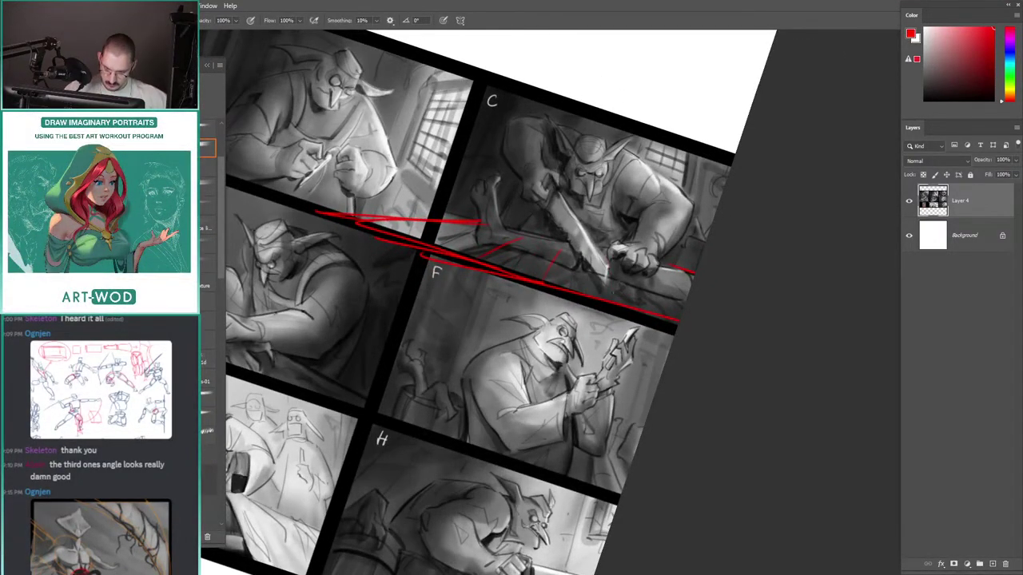
pyautogui.moveTo(557, 225); pyautogui.dragTo(518, 231)
# Step: Sweep a large red arc around the sawing hands and table in thumbnail C, level the canvas and undo the arc
pyautogui.moveTo(518, 230); pyautogui.dragTo(624, 201)
pyautogui.moveTo(622, 220); pyautogui.dragTo(597, 194)
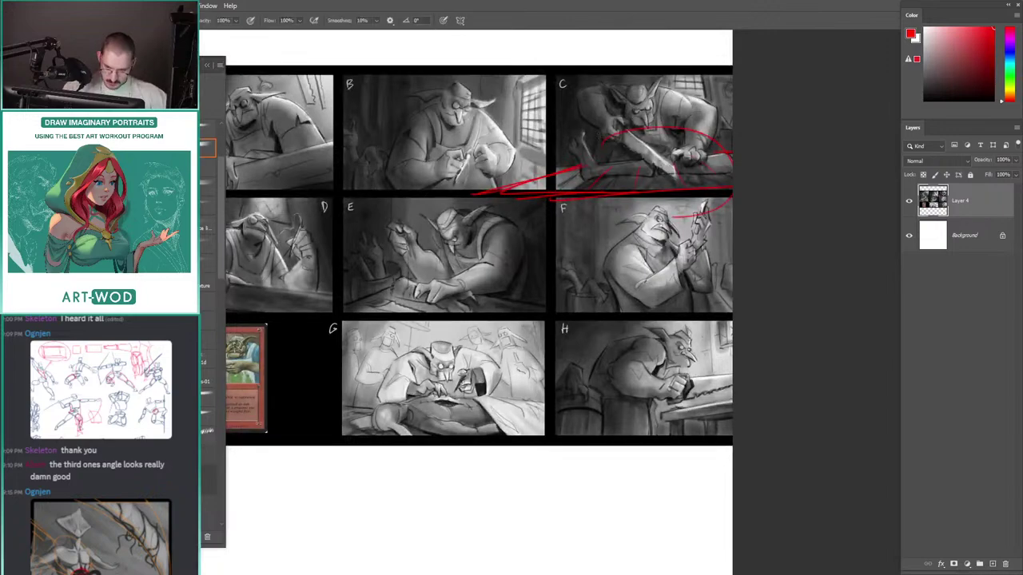
pyautogui.moveTo(534, 156); pyautogui.dragTo(557, 174)
pyautogui.moveTo(399, 219)
pyautogui.mouseDown()
pyautogui.moveTo(445, 193)
pyautogui.moveTo(412, 195)
pyautogui.moveTo(442, 195)
pyautogui.mouseUp()
pyautogui.hotkey('ctrl', 'z')
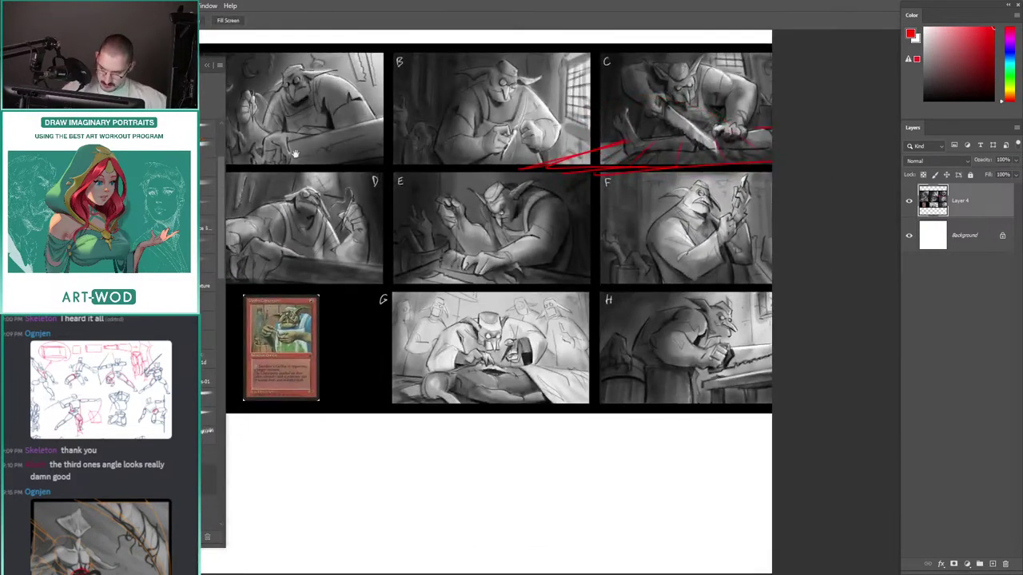
# Step: Draw an upward red arrow from thumbnail D to the hand on thumbnail A's table, and undo it
pyautogui.moveTo(293, 155); pyautogui.dragTo(421, 162)
pyautogui.moveTo(546, 256); pyautogui.dragTo(532, 202)
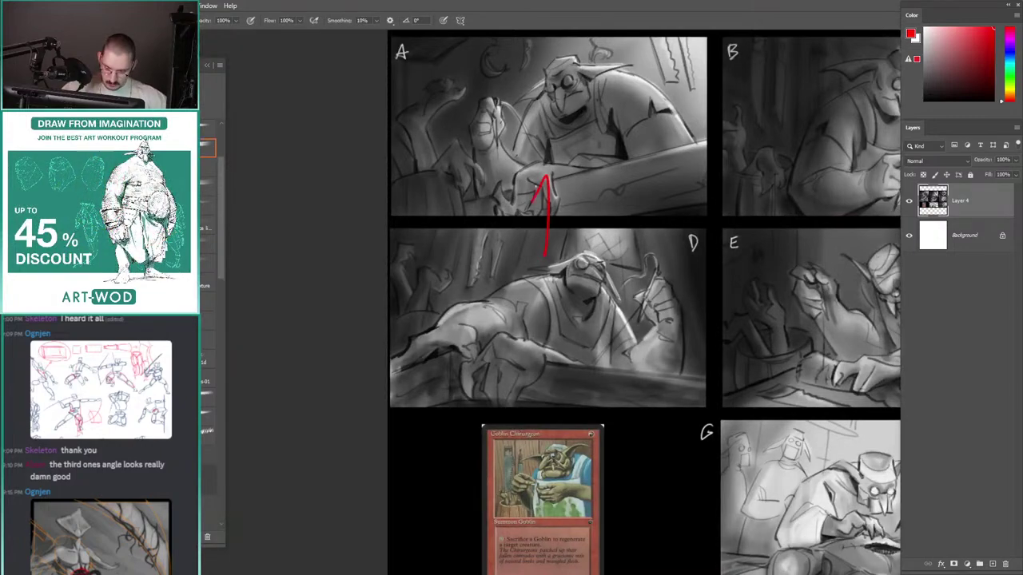
pyautogui.moveTo(572, 371); pyautogui.dragTo(540, 277)
pyautogui.moveTo(418, 197); pyautogui.dragTo(397, 268)
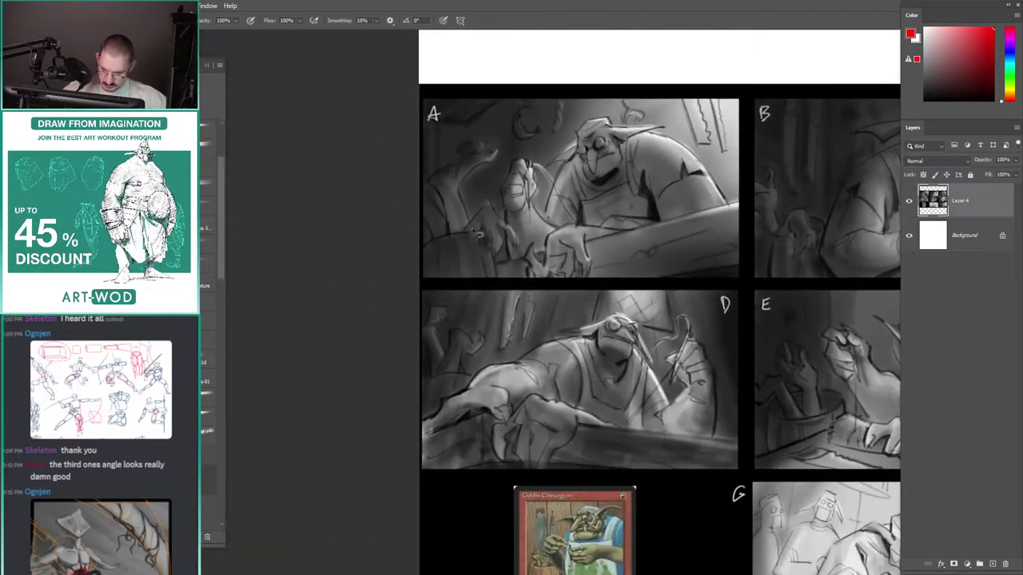
# Step: Mark the foreground barrel edge and table corner in thumbnail A with red curves, and undo the marks
pyautogui.moveTo(420, 217)
pyautogui.mouseDown()
pyautogui.moveTo(453, 224)
pyautogui.moveTo(382, 203)
pyautogui.mouseUp()
pyautogui.moveTo(544, 262); pyautogui.dragTo(571, 262)
pyautogui.moveTo(603, 232)
pyautogui.mouseDown()
pyautogui.moveTo(561, 278)
pyautogui.moveTo(558, 249)
pyautogui.mouseUp()
pyautogui.hotkey('ctrl', 'z')
pyautogui.moveTo(470, 243); pyautogui.dragTo(496, 283)
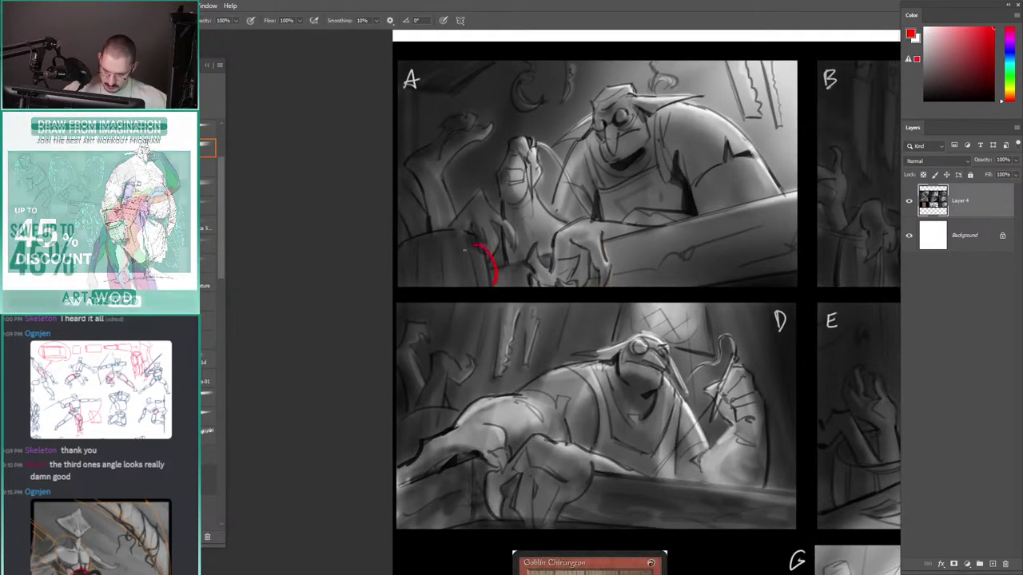
pyautogui.moveTo(587, 260); pyautogui.dragTo(573, 275)
pyautogui.hotkey('ctrl', 'z')
pyautogui.hotkey('ctrl', 'z')
# Step: Lasso the barrel and limbs beside the goblin in thumbnail A, try enlarging them with Free Transform, and undo the scaling
pyautogui.press('l')
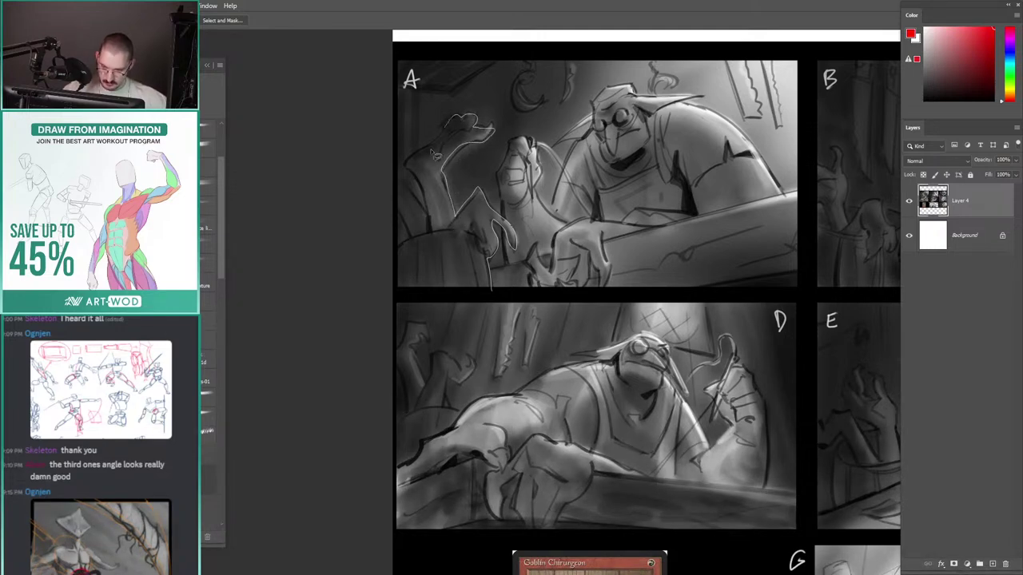
pyautogui.moveTo(396, 177); pyautogui.dragTo(418, 238)
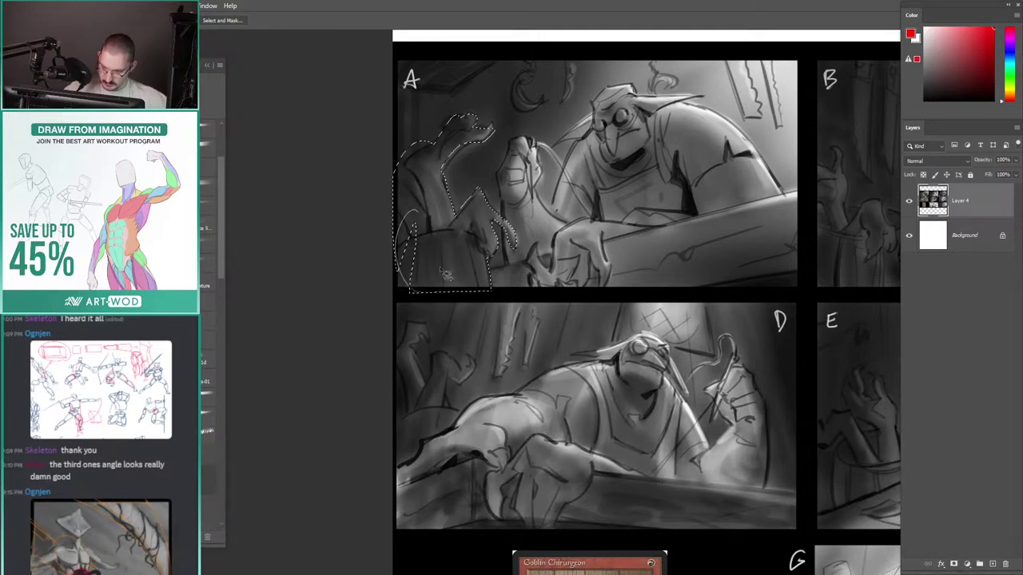
pyautogui.hotkey('ctrl', 't')
pyautogui.moveTo(516, 118); pyautogui.dragTo(543, 77)
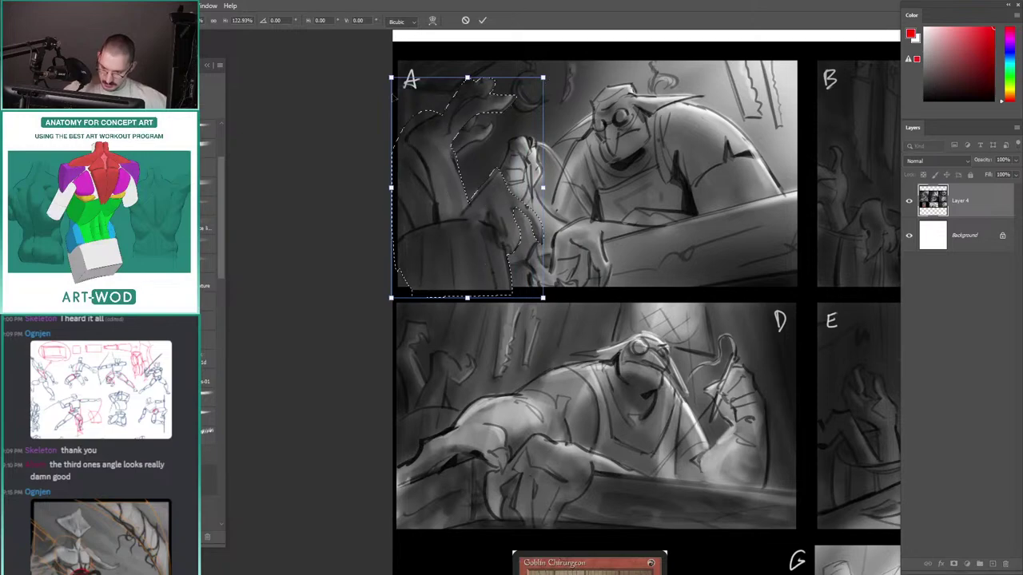
pyautogui.moveTo(391, 77); pyautogui.dragTo(453, 307)
pyautogui.moveTo(404, 498); pyautogui.dragTo(489, 125)
pyautogui.moveTo(453, 209); pyautogui.dragTo(435, 195)
pyautogui.press('Return')
pyautogui.hotkey('ctrl', 'z')
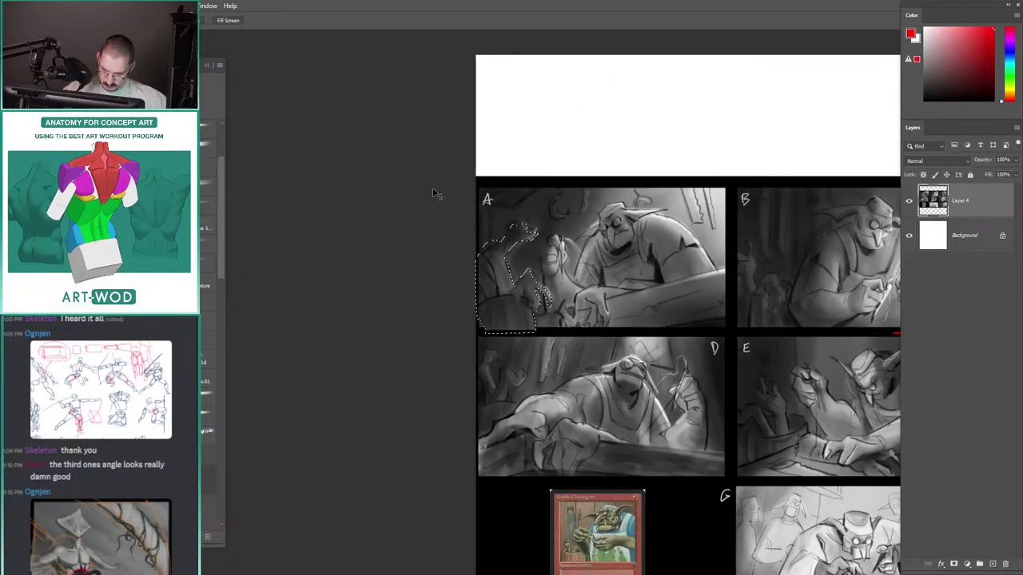
# Step: Try another Free Transform enlargement of the selected barrel and limbs in thumbnail A, and undo it
pyautogui.hotkey('ctrl', 't')
pyautogui.moveTo(473, 223); pyautogui.dragTo(428, 176)
pyautogui.press('Return')
pyautogui.moveTo(436, 214); pyautogui.dragTo(462, 214)
pyautogui.hotkey('ctrl', 'z')
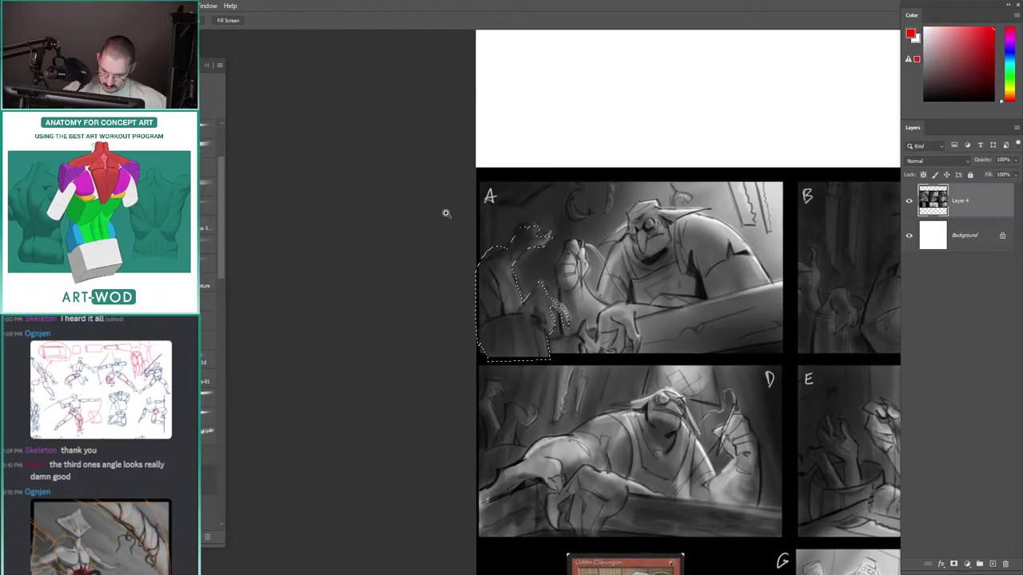
# Step: Copy the selected barrel and limbs to a new layer, enlarge the copy and shift it towards thumbnail A's outer edge
pyautogui.hotkey('ctrl', 'j')
pyautogui.hotkey('ctrl', 't')
pyautogui.moveTo(476, 179); pyautogui.dragTo(439, 171)
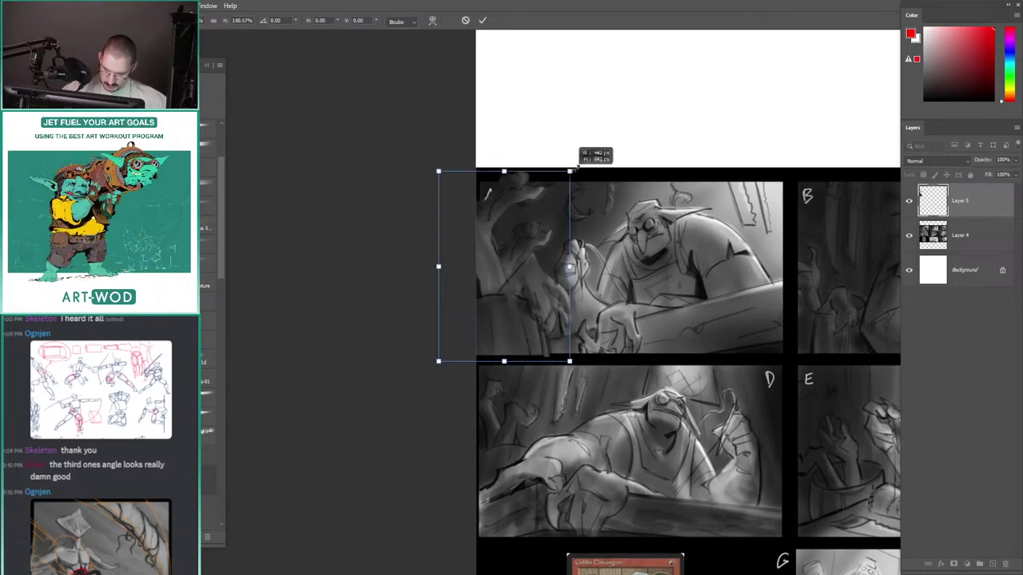
pyautogui.moveTo(576, 168); pyautogui.dragTo(586, 156)
pyautogui.press('Return')
pyautogui.keyDown('ctrl'); pyautogui.moveTo(472, 204); pyautogui.dragTo(444, 208); pyautogui.keyUp('ctrl')
# Step: Enlarge the copied barrel and limbs twice more, moving them farther past thumbnail A's outer edge as a foreground element
pyautogui.hotkey('ctrl', 't')
pyautogui.moveTo(554, 161); pyautogui.dragTo(602, 119)
pyautogui.press('Return')
pyautogui.keyDown('ctrl'); pyautogui.moveTo(464, 191); pyautogui.dragTo(444, 197); pyautogui.keyUp('ctrl')
pyautogui.hotkey('ctrl', 't')
pyautogui.moveTo(569, 117); pyautogui.dragTo(581, 103)
pyautogui.press('Return')
pyautogui.keyDown('ctrl'); pyautogui.moveTo(443, 200); pyautogui.dragTo(424, 192); pyautogui.keyUp('ctrl')
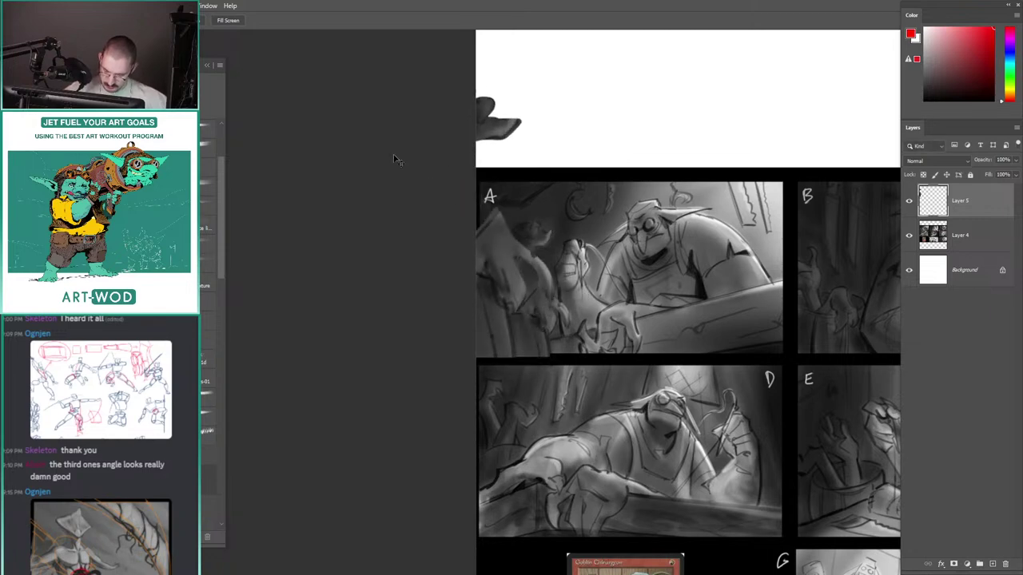
# Step: Darken the enlarged foreground copy to a near-black silhouette with the Lightness setting and merge it into the thumbnail layer
pyautogui.hotkey('ctrl', 'u')
pyautogui.moveTo(206, 241); pyautogui.dragTo(161, 241)
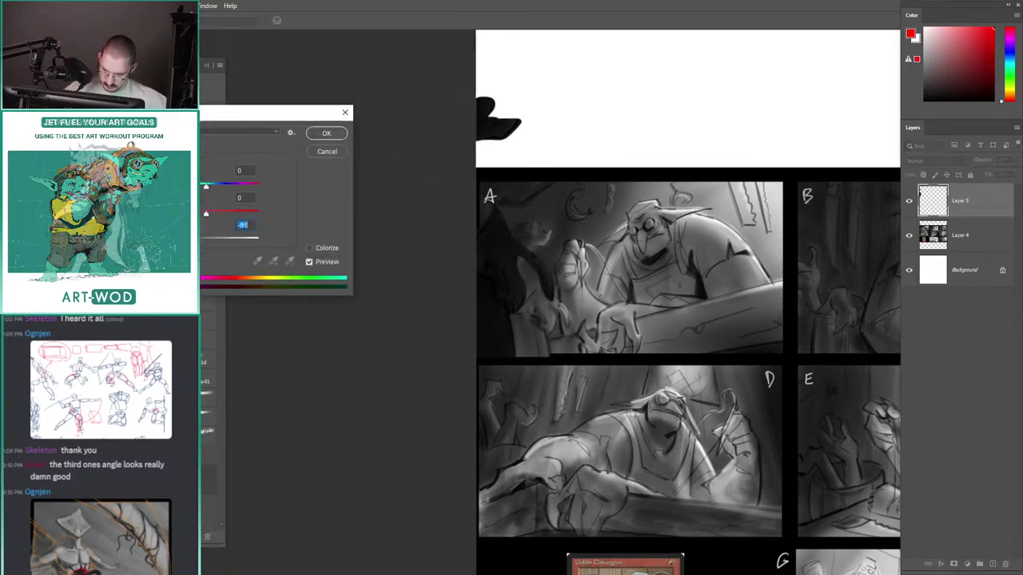
pyautogui.press('Return')
pyautogui.keyDown('ctrl'); pyautogui.moveTo(418, 245); pyautogui.dragTo(267, 153); pyautogui.keyUp('ctrl')
pyautogui.hotkey('ctrl', 'e')
# Step: Tilt the canvas and sketch a black circle around the patient's rounded end and sweeping curves along the body in thumbnail G
pyautogui.keyDown('ctrl'); pyautogui.moveTo(436, 288); pyautogui.dragTo(462, 223); pyautogui.keyUp('ctrl')
pyautogui.press('r')
pyautogui.moveTo(419, 251); pyautogui.dragTo(467, 182)
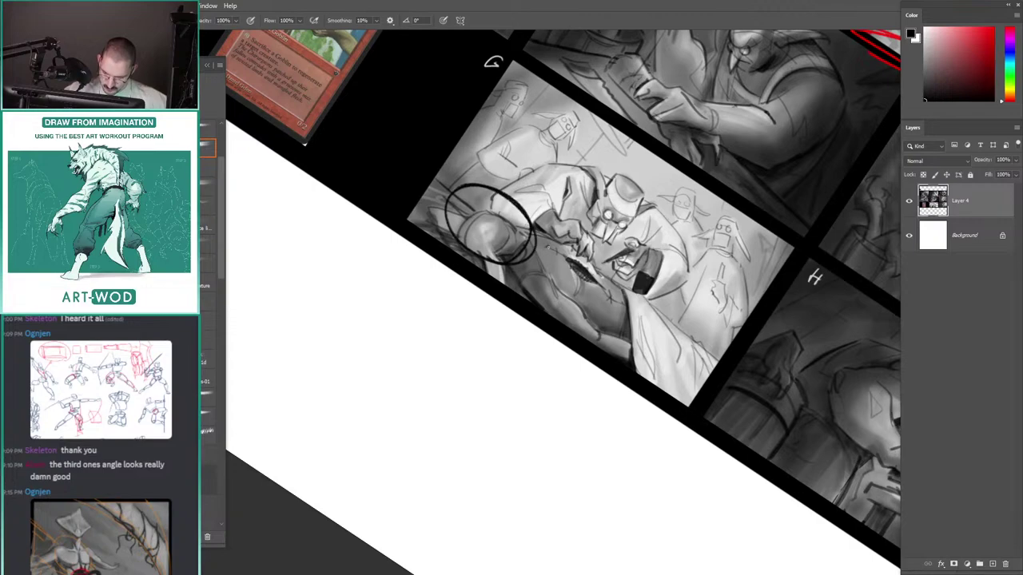
pyautogui.moveTo(521, 221); pyautogui.dragTo(567, 291)
pyautogui.moveTo(501, 261); pyautogui.dragTo(581, 304)
pyautogui.moveTo(640, 325); pyautogui.dragTo(658, 330)
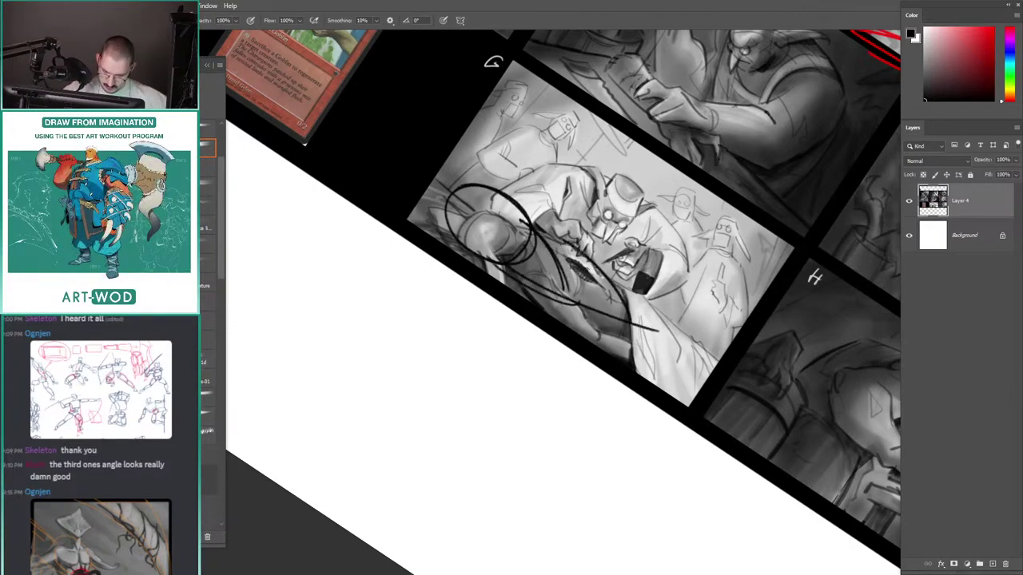
# Step: Level the canvas and review the whole thumbnail sheet, with a closer look at thumbnails F and H
pyautogui.keyDown('ctrl'); pyautogui.moveTo(474, 283); pyautogui.dragTo(424, 281); pyautogui.keyUp('ctrl')
pyautogui.press('Escape')
pyautogui.keyDown('ctrl'); pyautogui.moveTo(416, 200); pyautogui.dragTo(461, 198); pyautogui.keyUp('ctrl')
pyautogui.scroll(-4, 460, 197)
pyautogui.scroll(2, 457, 178)
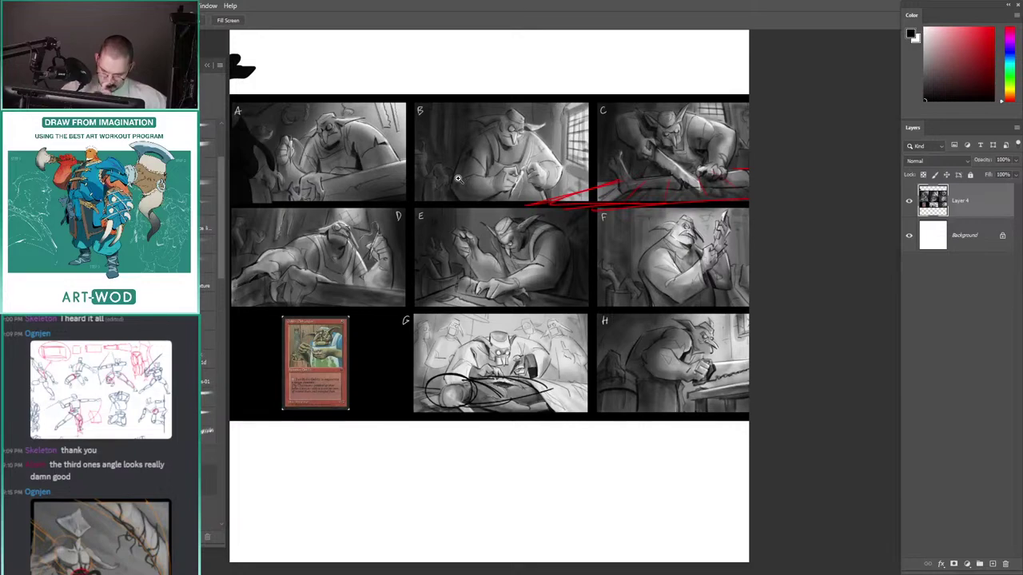
pyautogui.scroll(3, 458, 178)
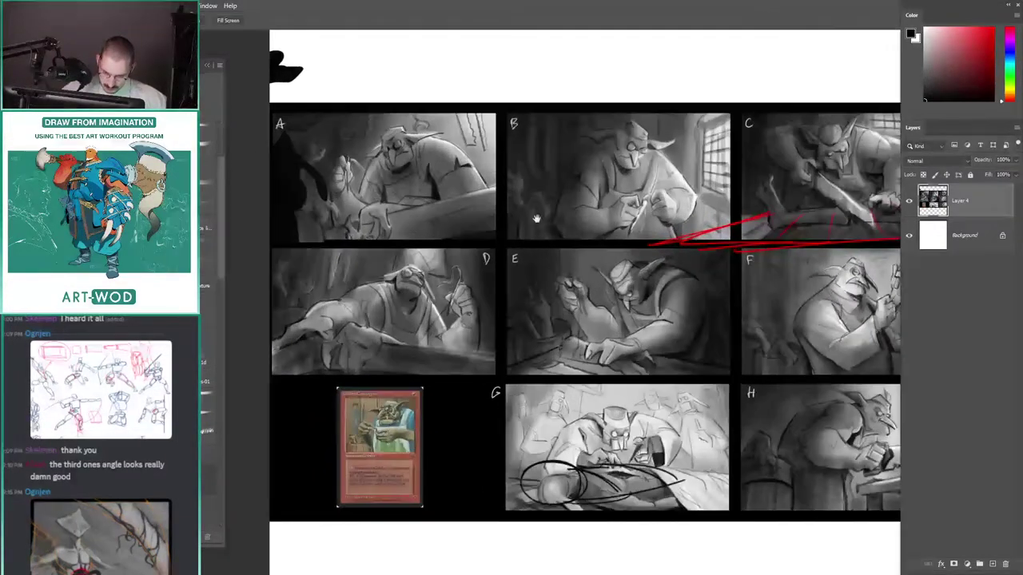
pyautogui.scroll(3, 585, 258)
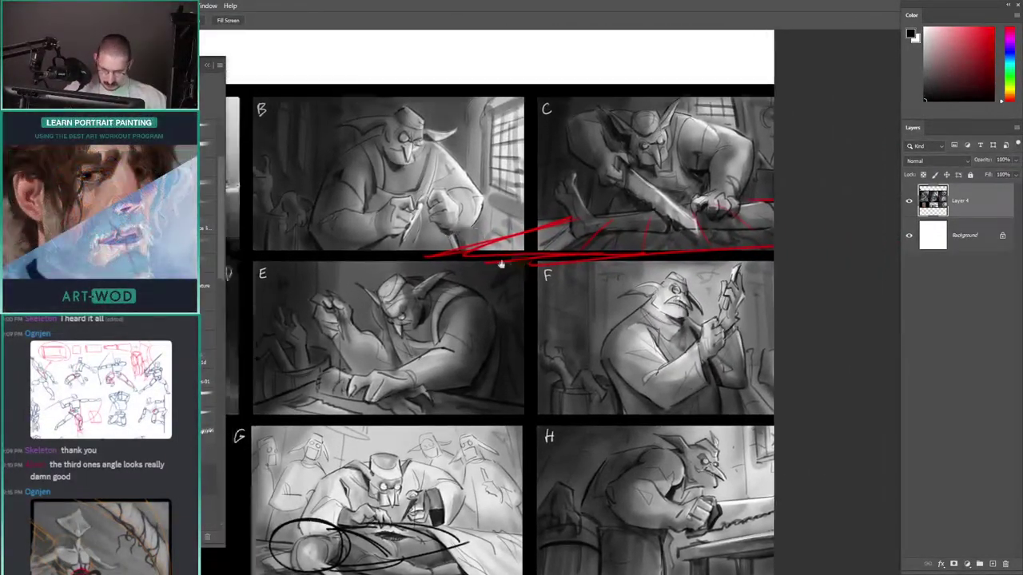
pyautogui.moveTo(501, 264); pyautogui.dragTo(417, 194)
pyautogui.moveTo(440, 266); pyautogui.dragTo(430, 236)
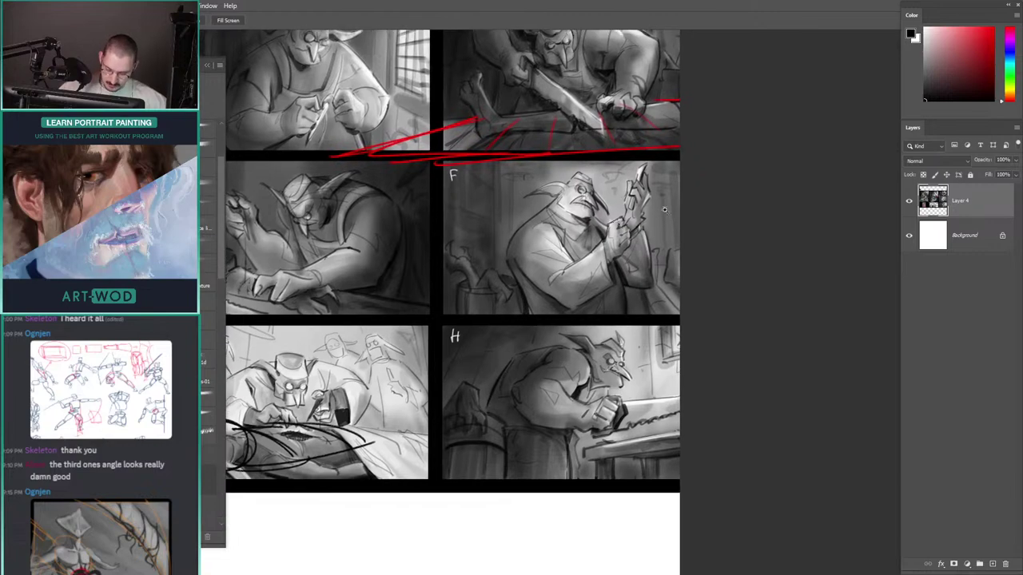
# Step: Mark the goblin and the barrel of limbs in thumbnail F with red strokes, and undo the marks
pyautogui.press('b')
pyautogui.hotkey('ctrl', 'z')
pyautogui.moveTo(476, 181)
pyautogui.mouseDown()
pyautogui.moveTo(448, 192)
pyautogui.moveTo(497, 192)
pyautogui.mouseUp()
pyautogui.moveTo(598, 174); pyautogui.dragTo(703, 232)
pyautogui.hotkey('ctrl', 'z')
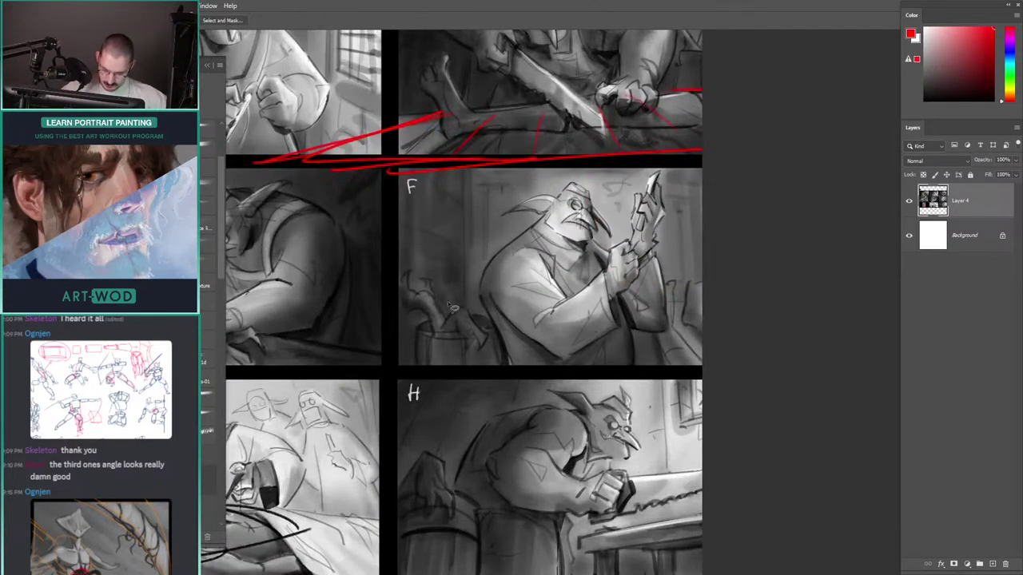
pyautogui.moveTo(446, 306); pyautogui.dragTo(436, 306)
pyautogui.moveTo(420, 341); pyautogui.dragTo(477, 339)
pyautogui.hotkey('ctrl', 'z')
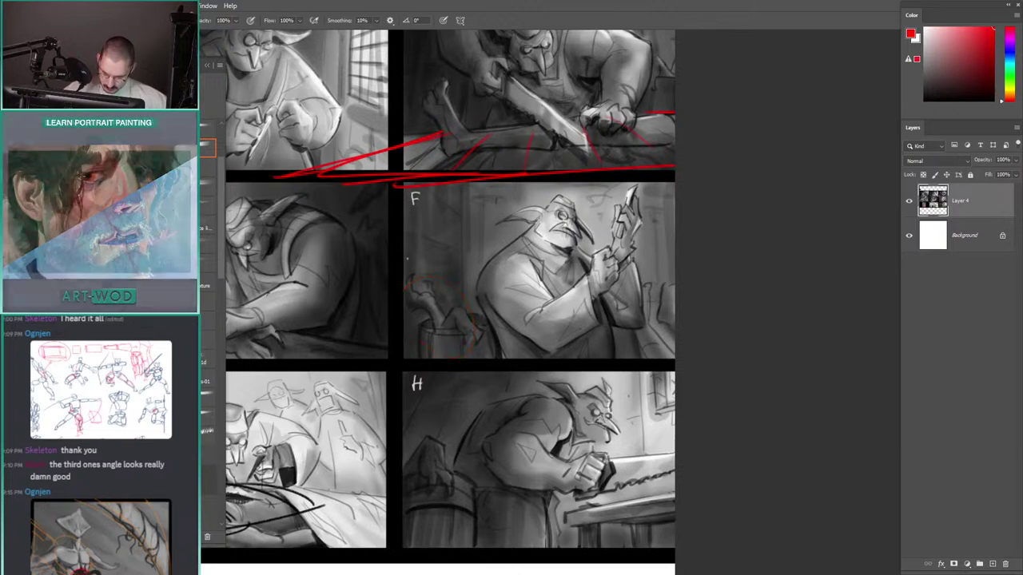
# Step: Lasso the goblin with his raised hand in thumbnail F, shift him towards the barrel and deselect
pyautogui.moveTo(500, 304); pyautogui.dragTo(610, 245)
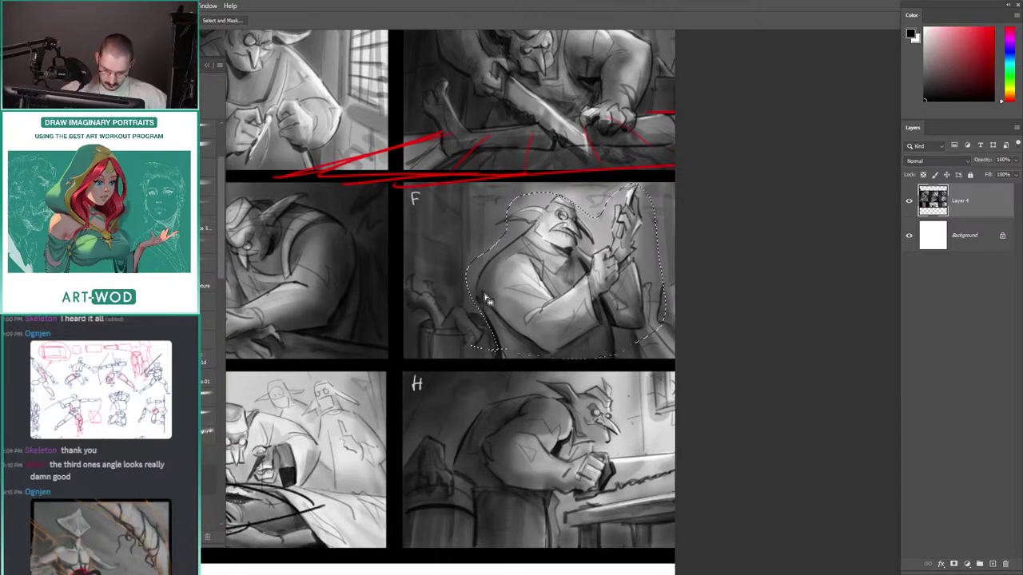
pyautogui.moveTo(513, 291); pyautogui.dragTo(480, 289)
pyautogui.hotkey('ctrl', 'z')
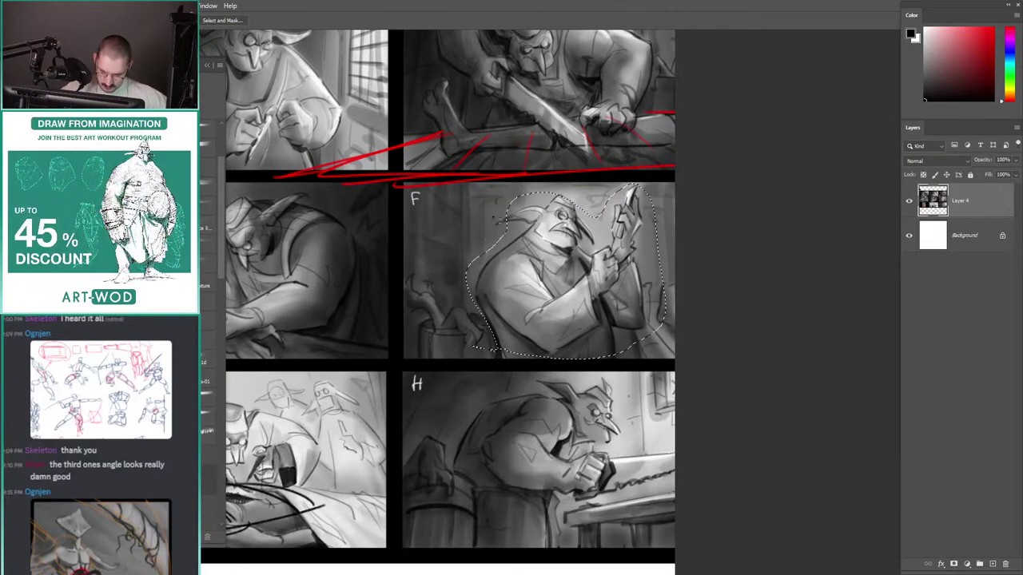
pyautogui.moveTo(645, 252); pyautogui.dragTo(598, 181)
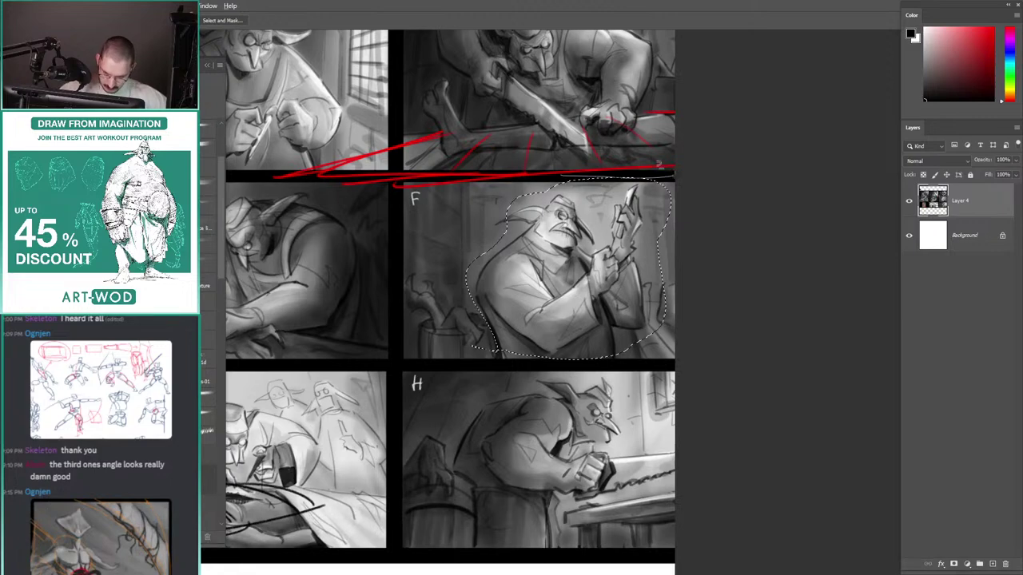
pyautogui.moveTo(537, 266); pyautogui.dragTo(497, 261)
pyautogui.hotkey('ctrl', 'd')
# Step: Sample the background grey in thumbnail F and paint over the leftover duplicate of the raised hand
pyautogui.press('b')
pyautogui.keyDown('alt'); pyautogui.click(661, 237); pyautogui.keyUp('alt')
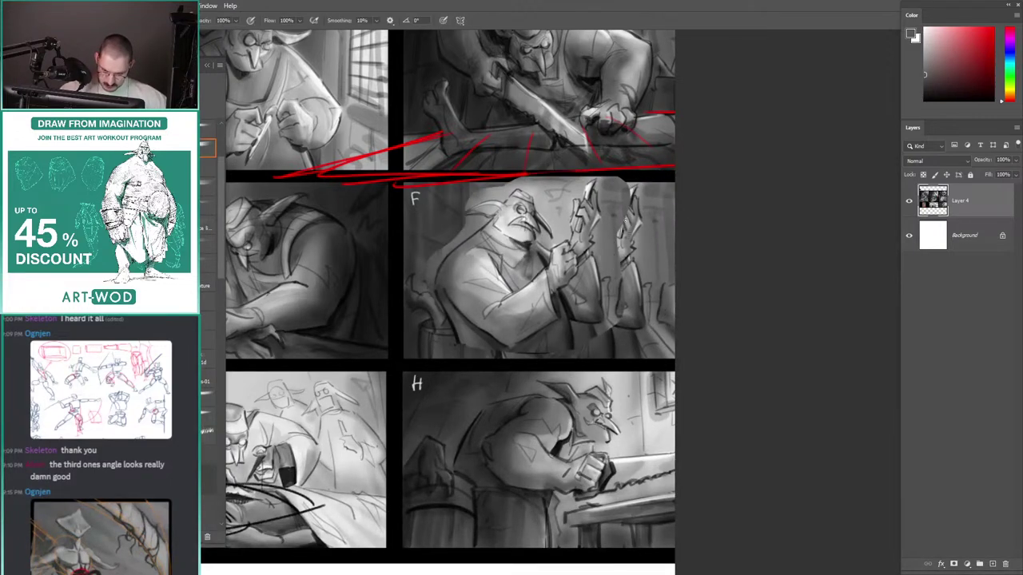
pyautogui.moveTo(631, 200); pyautogui.dragTo(631, 280)
pyautogui.moveTo(467, 222)
pyautogui.mouseDown()
pyautogui.moveTo(420, 258)
pyautogui.moveTo(447, 274)
pyautogui.moveTo(473, 147)
pyautogui.mouseUp()
pyautogui.moveTo(559, 250); pyautogui.dragTo(599, 253)
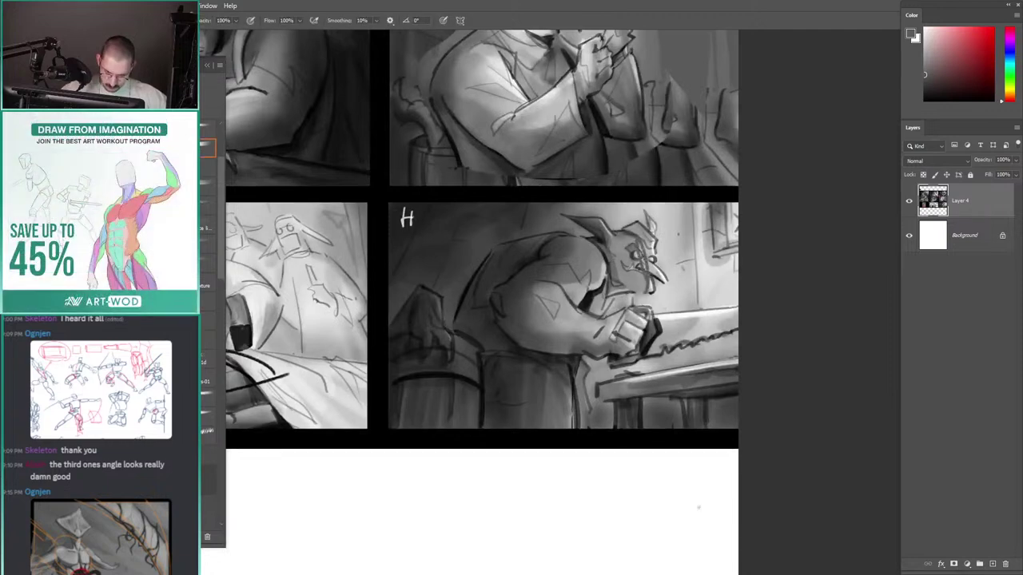
# Step: Lasso the goblin, barrel and table in thumbnail H and shift them left, past the frame edge
pyautogui.scroll(-1, 479, 218)
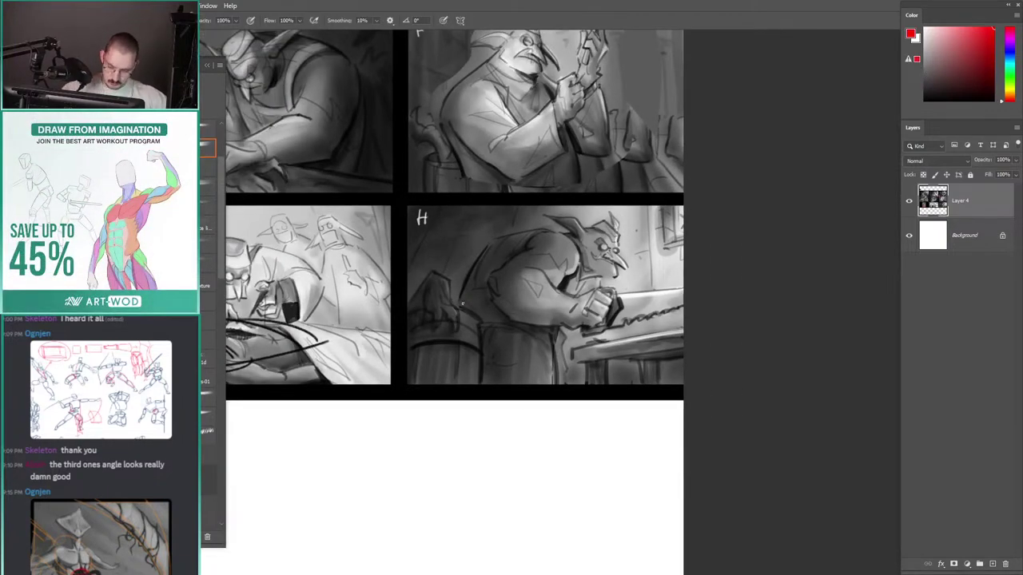
pyautogui.hotkey('ctrl', 'z')
pyautogui.press('l')
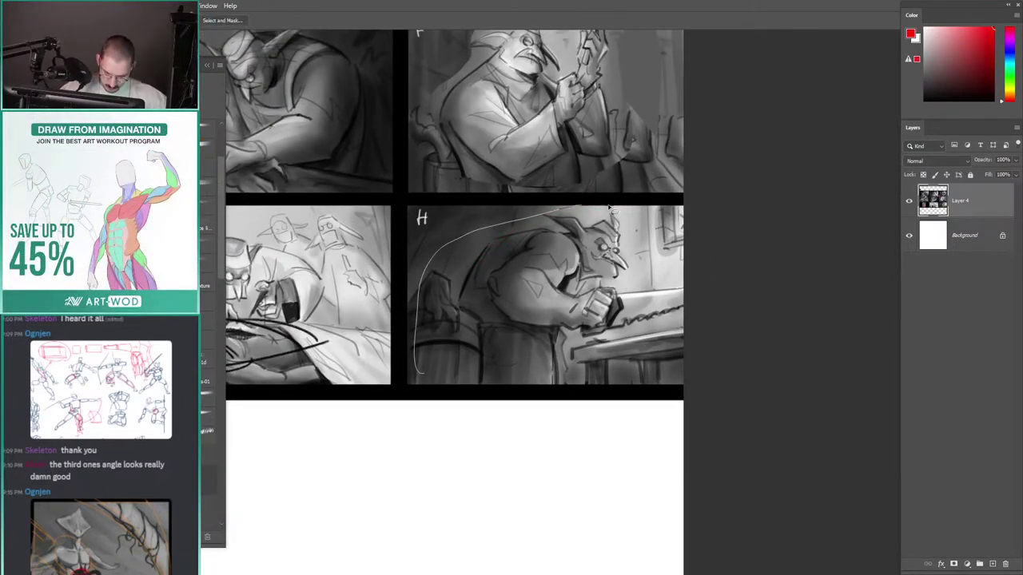
pyautogui.press('r')
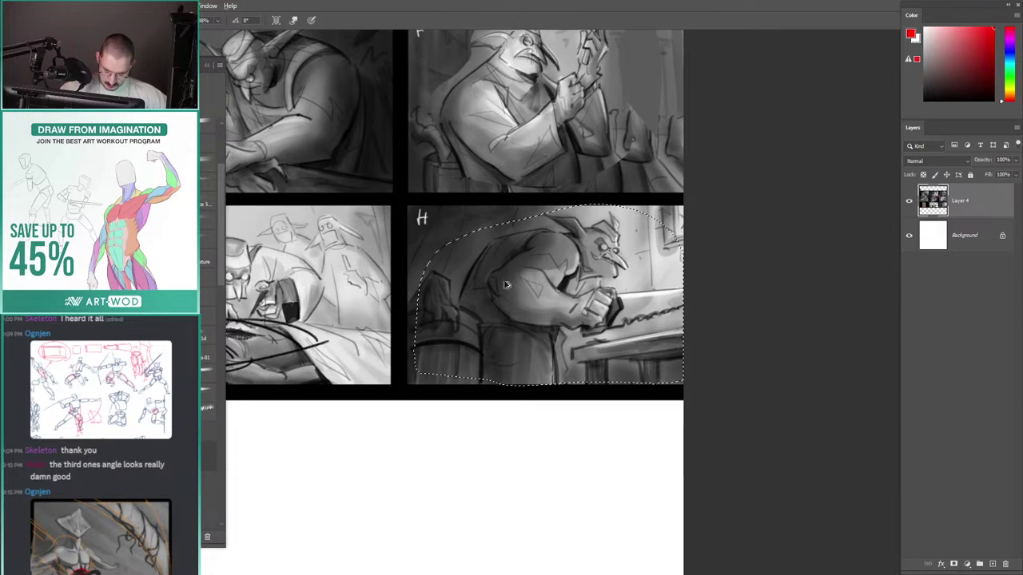
pyautogui.moveTo(507, 286); pyautogui.dragTo(459, 286)
# Step: Sketch a black foreground shape with curved strokes over the far end of the table in thumbnail H
pyautogui.press('b')
pyautogui.press('d')
pyautogui.moveTo(622, 384)
pyautogui.mouseDown()
pyautogui.moveTo(621, 357)
pyautogui.moveTo(683, 275)
pyautogui.mouseUp()
pyautogui.moveTo(609, 297)
pyautogui.mouseDown()
pyautogui.moveTo(687, 330)
pyautogui.moveTo(620, 382)
pyautogui.mouseUp()
pyautogui.moveTo(627, 287); pyautogui.dragTo(622, 357)
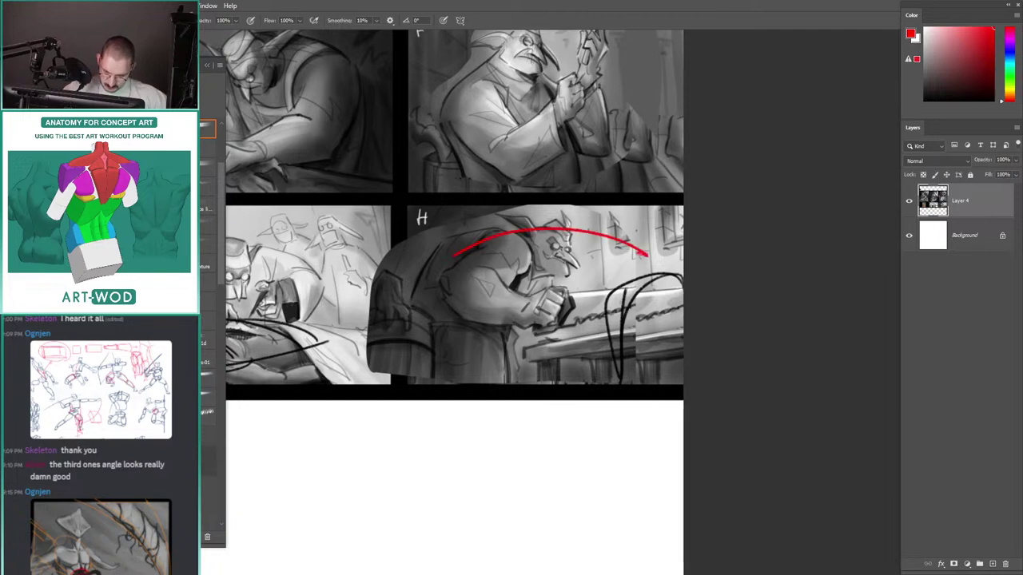
# Step: Draw a red arc from the goblin's back over the table in thumbnail H, undo it and return to the full sheet
pyautogui.moveTo(370, 173); pyautogui.dragTo(326, 177)
pyautogui.moveTo(303, 160); pyautogui.dragTo(384, 158)
pyautogui.hotkey('ctrl', 'z')
pyautogui.hotkey('ctrl', 'z')
pyautogui.moveTo(232, 76); pyautogui.dragTo(423, 176)
pyautogui.scroll(-2, 434, 210)
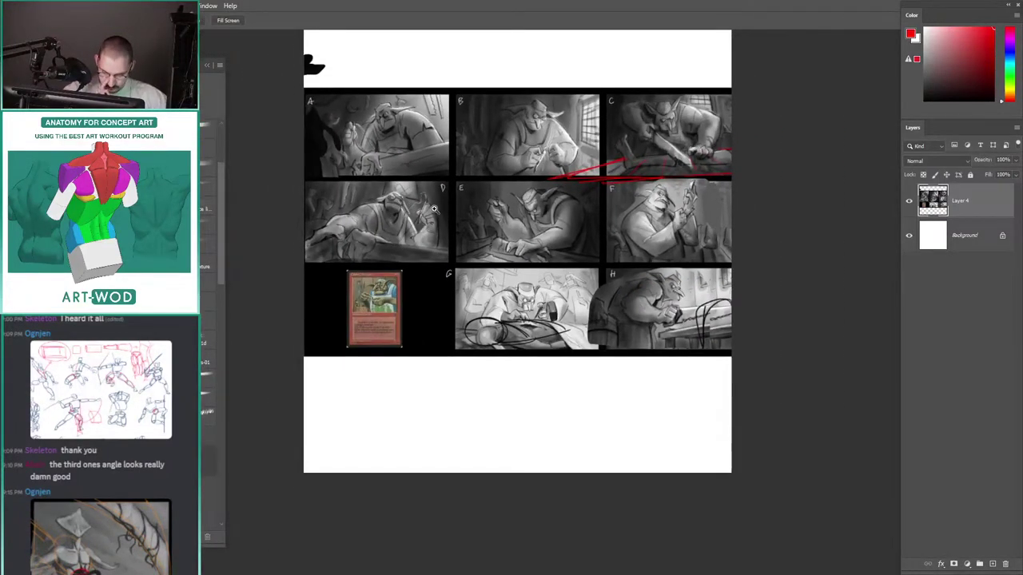
pyautogui.scroll(3, 307, 144)
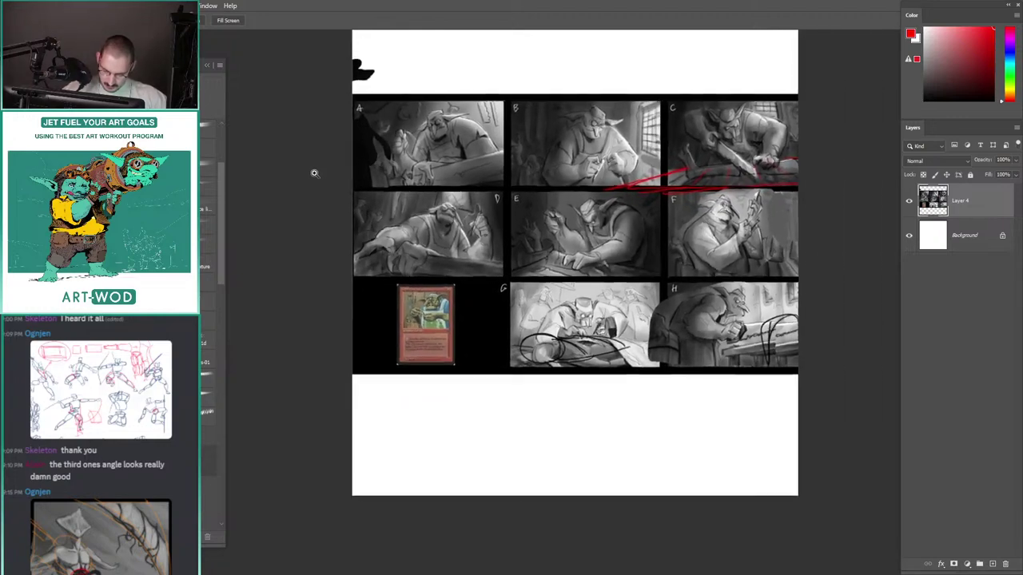
# Step: Examine the edited goblin thumbnails across the sheet, from A and D through to E and F
pyautogui.moveTo(315, 171); pyautogui.dragTo(316, 191)
pyautogui.scroll(2, 316, 191)
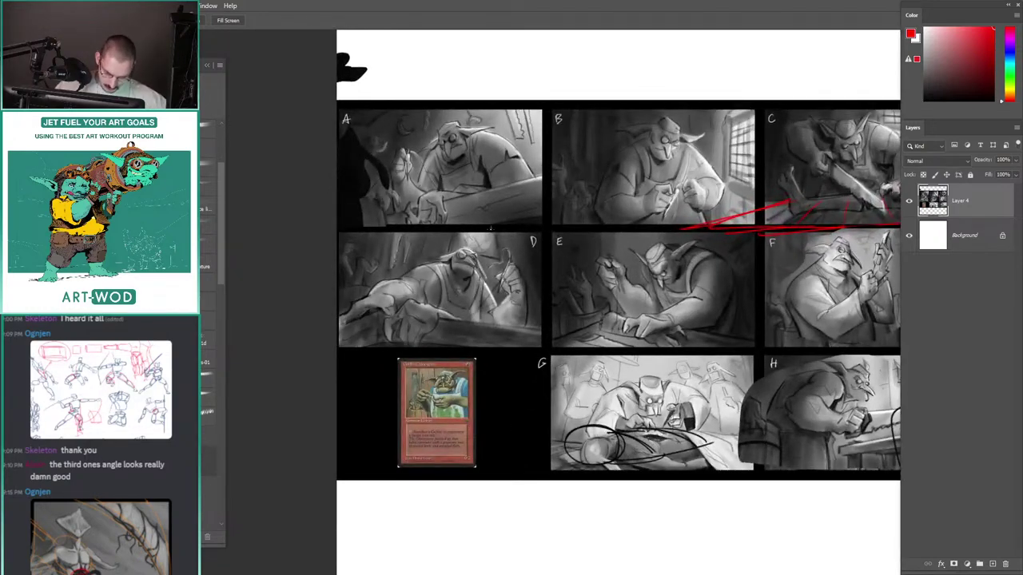
pyautogui.scroll(3, 373, 190)
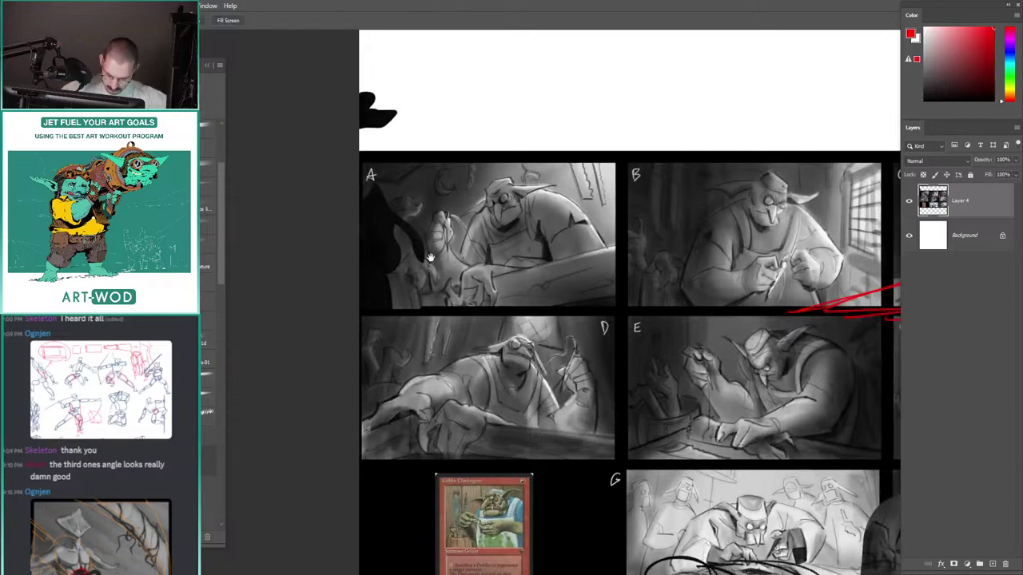
pyautogui.moveTo(430, 257)
pyautogui.mouseDown()
pyautogui.moveTo(296, 192)
pyautogui.moveTo(244, 208)
pyautogui.mouseUp()
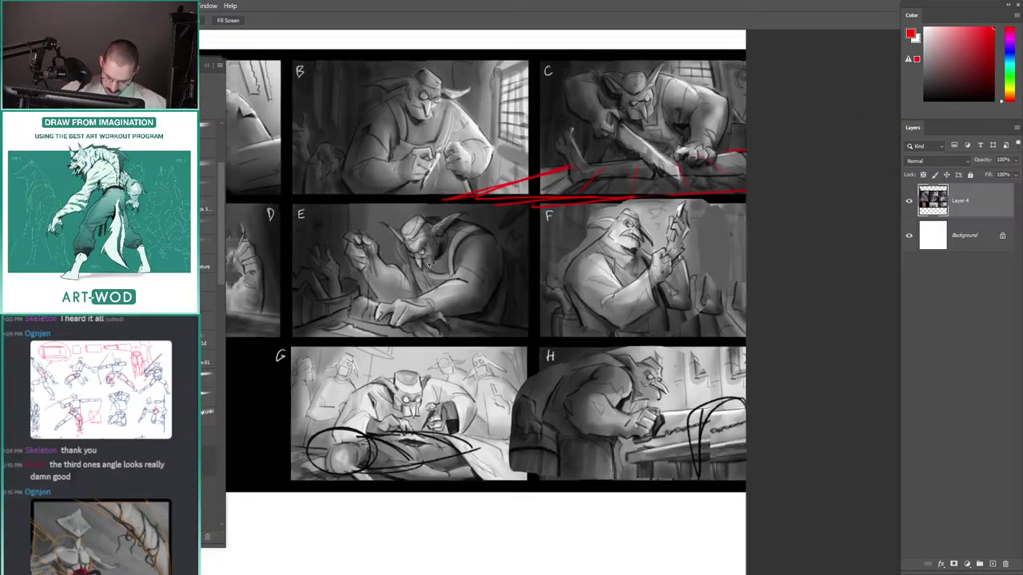
pyautogui.scroll(-2, 409, 208)
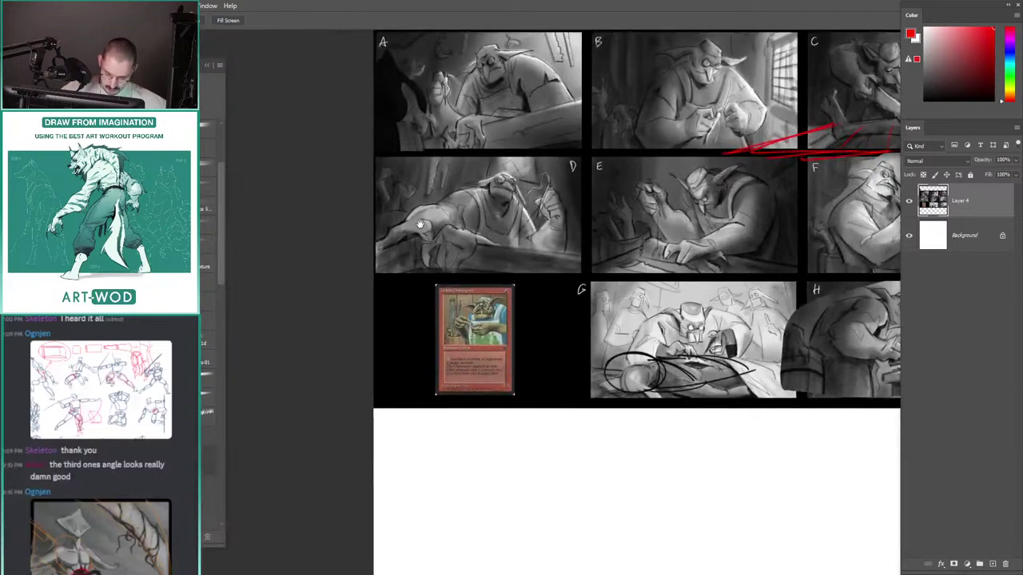
pyautogui.moveTo(420, 224); pyautogui.dragTo(341, 231)
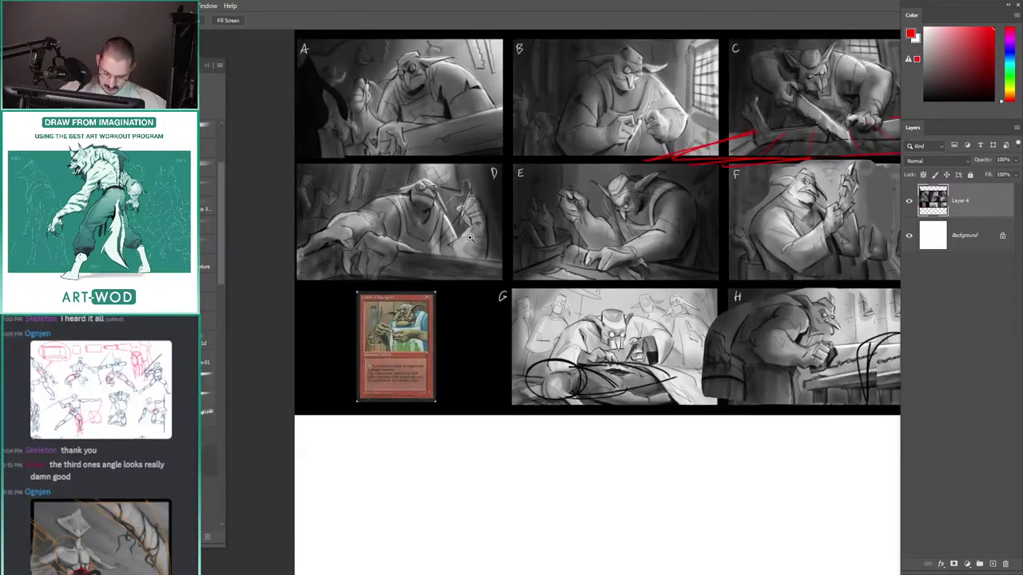
pyautogui.moveTo(470, 238); pyautogui.dragTo(564, 285)
pyautogui.moveTo(430, 183); pyautogui.dragTo(459, 183)
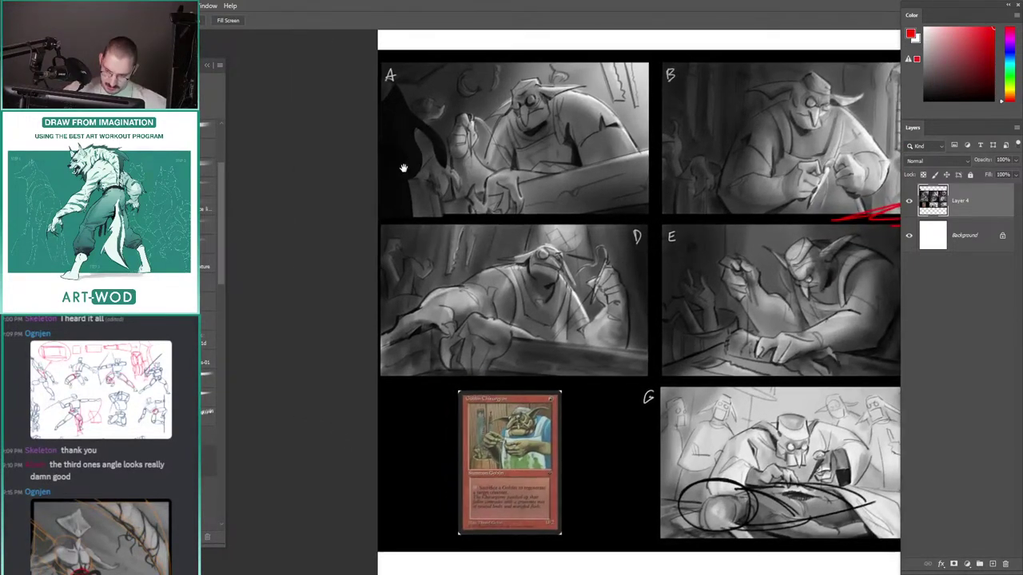
pyautogui.moveTo(561, 137)
pyautogui.mouseDown()
pyautogui.moveTo(372, 160)
pyautogui.moveTo(305, 149)
pyautogui.mouseUp()
pyautogui.moveTo(518, 231); pyautogui.dragTo(561, 229)
pyautogui.moveTo(524, 218); pyautogui.dragTo(455, 175)
pyautogui.moveTo(453, 202); pyautogui.dragTo(437, 201)
# Step: Circle the shoulder of the goblin in thumbnail E in red, and undo the mark
pyautogui.press('b')
pyautogui.moveTo(565, 250); pyautogui.dragTo(525, 247)
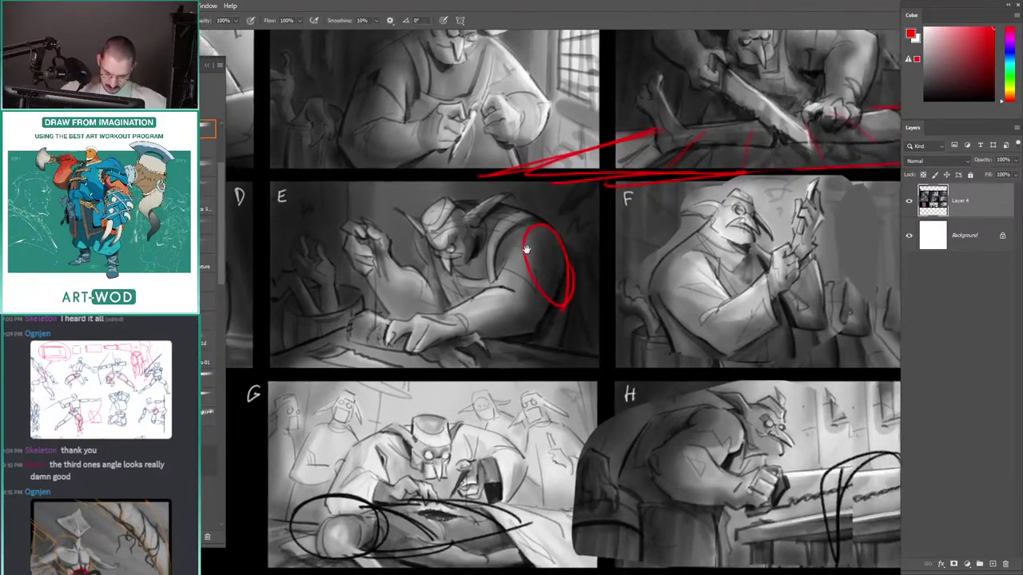
pyautogui.hotkey('ctrl', 'z')
# Step: Paste a clean copy of the thumbnail sheet as a new layer above the marked-up one
pyautogui.moveTo(567, 199)
pyautogui.mouseDown()
pyautogui.moveTo(532, 213)
pyautogui.moveTo(484, 286)
pyautogui.moveTo(523, 271)
pyautogui.mouseUp()
pyautogui.scroll(-1, 524, 272)
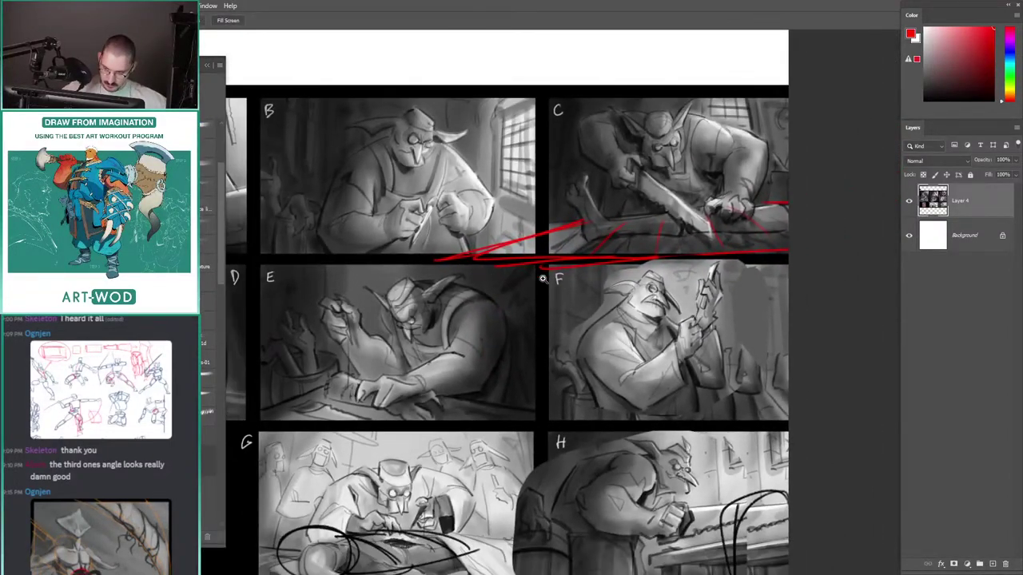
pyautogui.hotkey('ctrl', 'v')
pyautogui.moveTo(537, 218)
pyautogui.mouseDown()
pyautogui.moveTo(444, 214)
pyautogui.moveTo(484, 214)
pyautogui.mouseUp()
pyautogui.scroll(3, 460, 192)
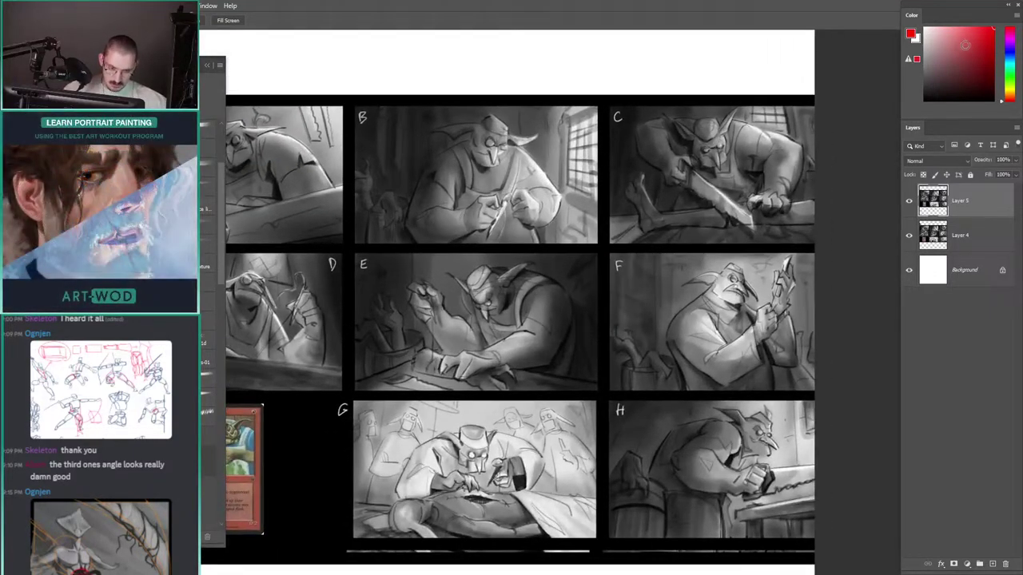
# Step: Sample the dark greys around the goblins in thumbnails C and B to compare their values
pyautogui.scroll(2, 624, 121)
pyautogui.press('b')
pyautogui.moveTo(655, 160); pyautogui.dragTo(636, 171)
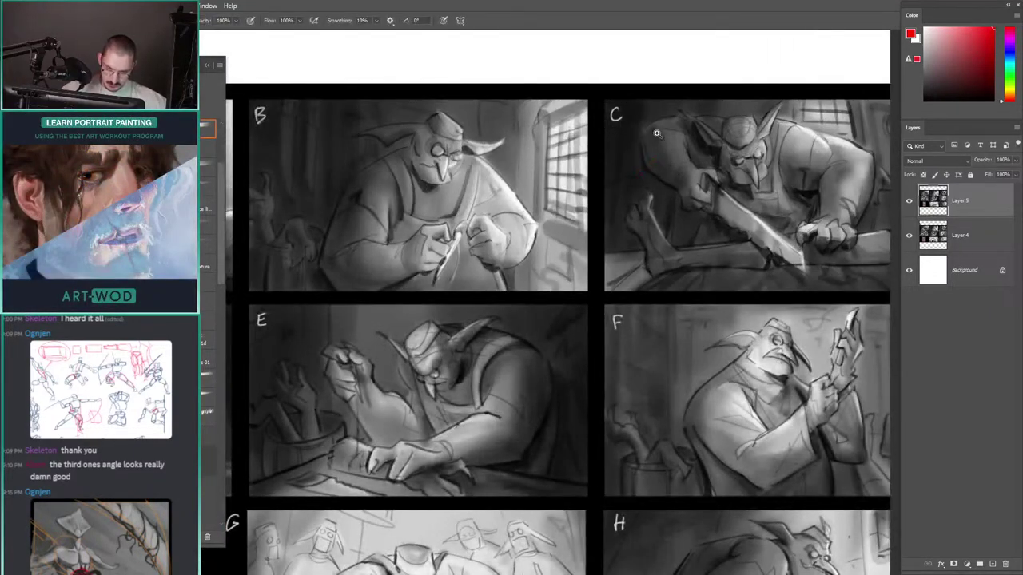
pyautogui.moveTo(657, 133); pyautogui.dragTo(680, 137)
pyautogui.keyDown('alt'); pyautogui.click(658, 175); pyautogui.keyUp('alt')
pyautogui.moveTo(577, 128); pyautogui.dragTo(479, 152)
pyautogui.moveTo(339, 168); pyautogui.dragTo(405, 186)
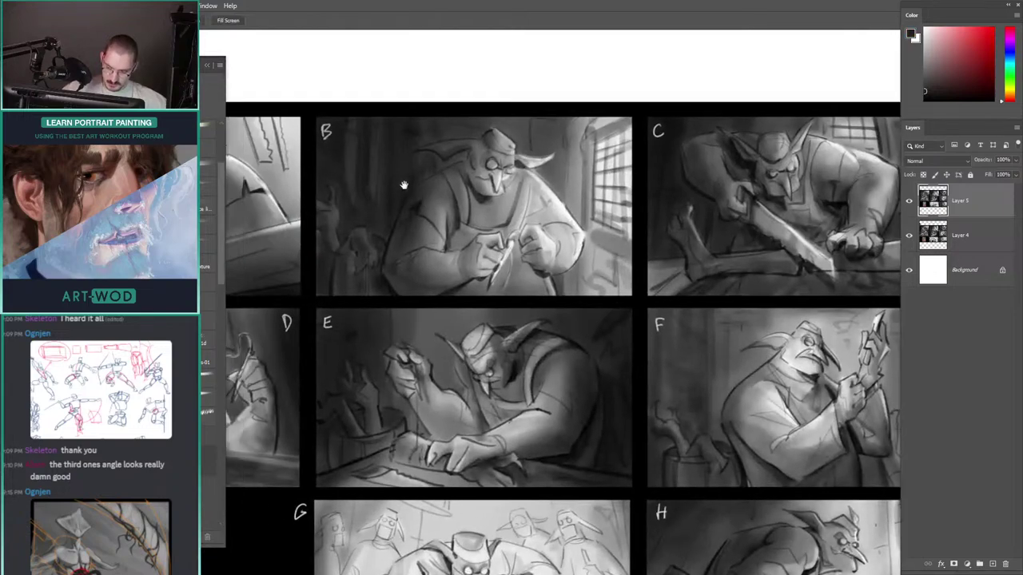
pyautogui.scroll(2, 404, 185)
pyautogui.scroll(-1, 425, 195)
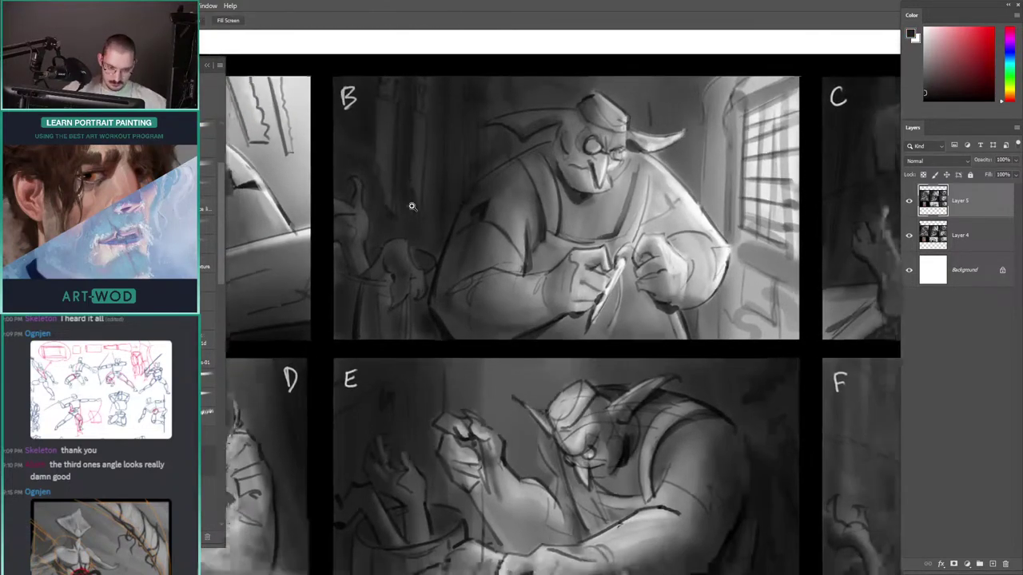
pyautogui.keyDown('alt'); pyautogui.click(473, 200); pyautogui.keyUp('alt')
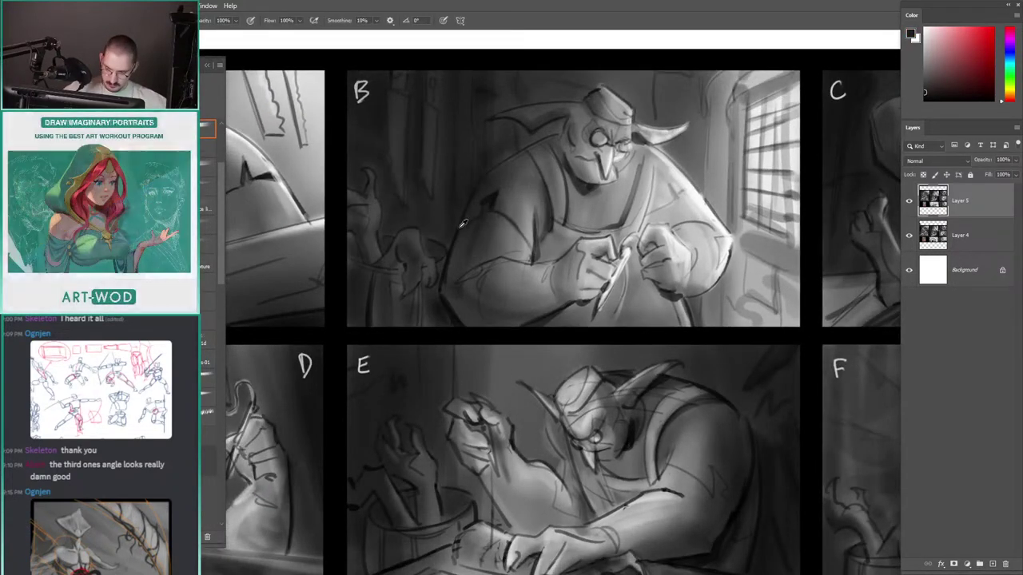
# Step: Examine the figure and background values in thumbnails E, G and F, and compare them across the whole sheet
pyautogui.scroll(-2, 454, 232)
pyautogui.moveTo(452, 245); pyautogui.dragTo(410, 128)
pyautogui.scroll(1, 627, 281)
pyautogui.scroll(-2, 627, 281)
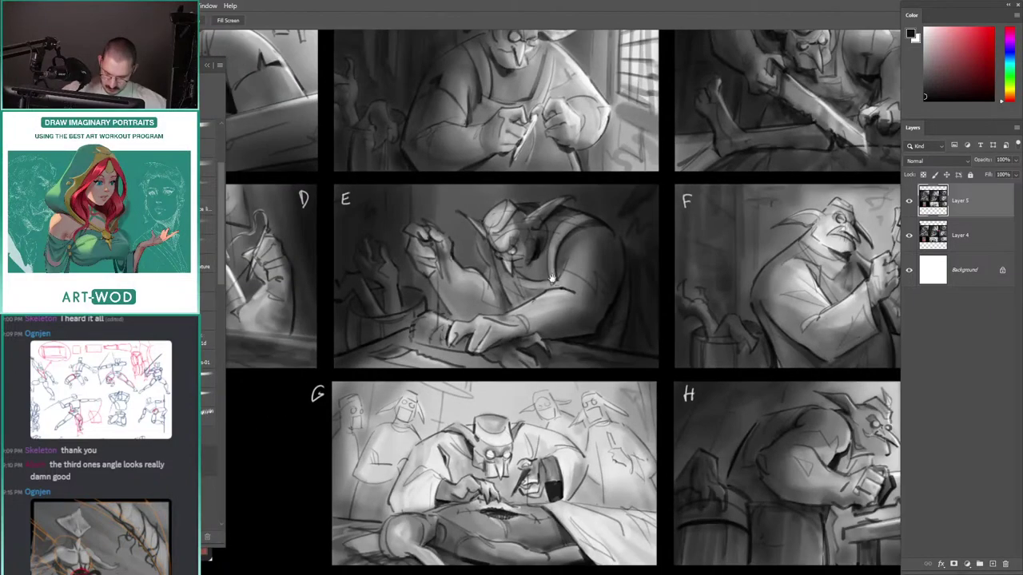
pyautogui.scroll(-1, 537, 317)
pyautogui.scroll(2, 537, 317)
pyautogui.scroll(-3, 524, 280)
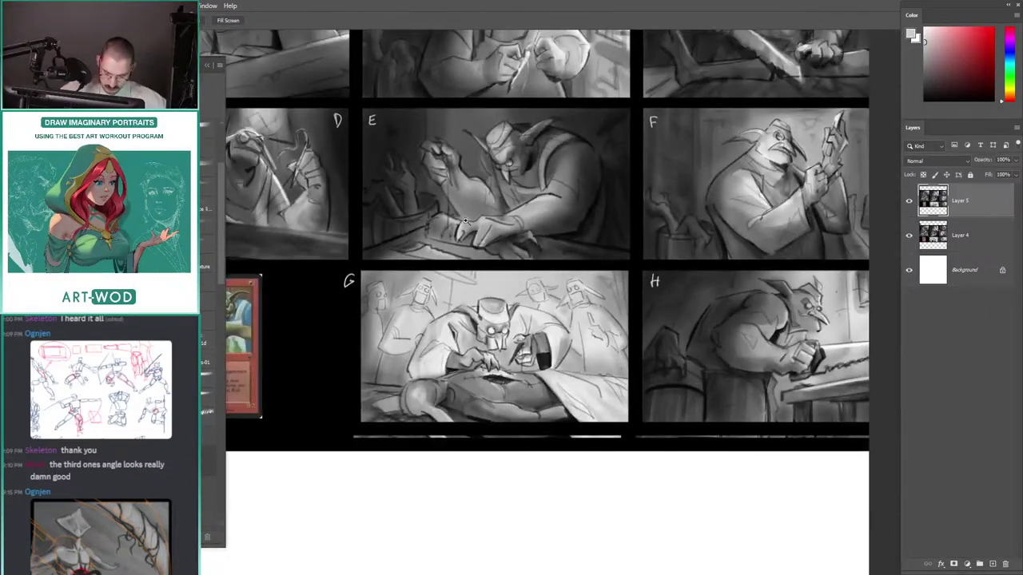
pyautogui.moveTo(433, 234); pyautogui.dragTo(456, 221)
pyautogui.scroll(-1, 456, 228)
pyautogui.moveTo(447, 270); pyautogui.dragTo(370, 270)
pyautogui.scroll(2, 560, 272)
pyautogui.moveTo(433, 233); pyautogui.dragTo(540, 324)
pyautogui.scroll(-2, 512, 319)
pyautogui.moveTo(476, 252); pyautogui.dragTo(438, 324)
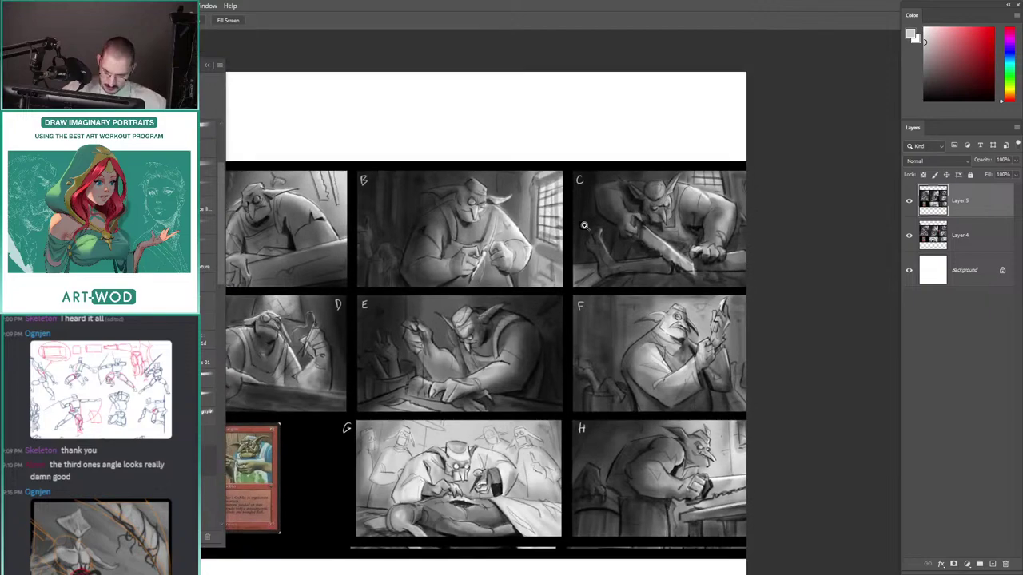
# Step: Draw a light grey loop and a red arc around the goblin's upper body in thumbnail C, undoing each
pyautogui.scroll(3, 607, 216)
pyautogui.moveTo(557, 224); pyautogui.dragTo(503, 295)
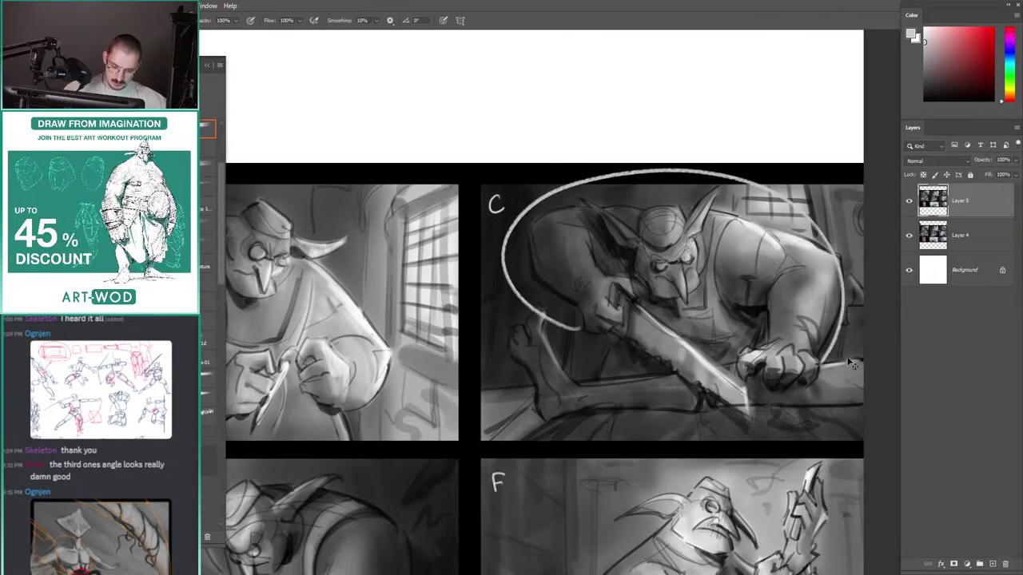
pyautogui.hotkey('ctrl', 'z')
pyautogui.click(991, 32)
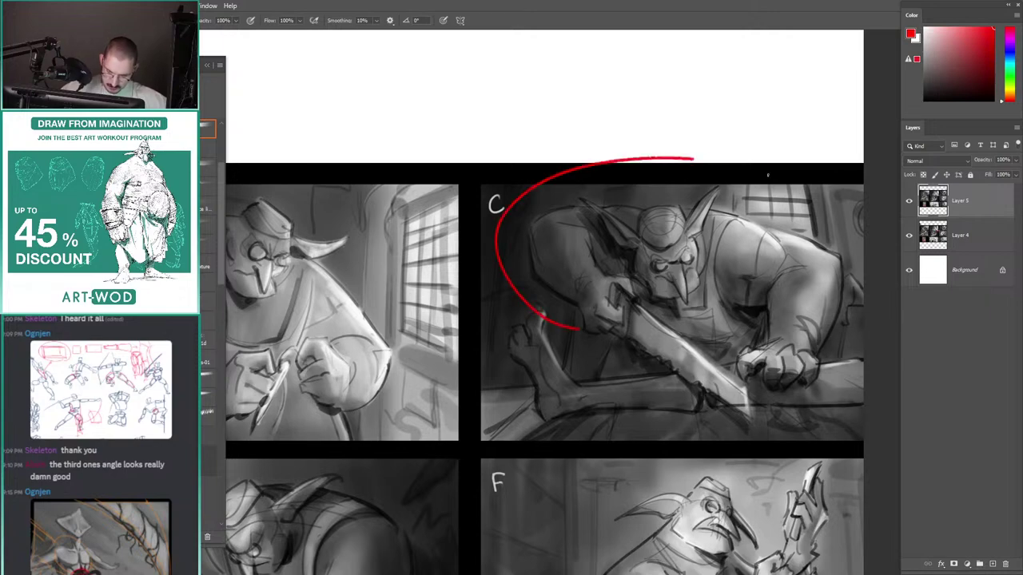
pyautogui.hotkey('ctrl', 'z')
# Step: Try out red strokes beside the goblin in thumbnail B and undo them
pyautogui.moveTo(558, 282); pyautogui.dragTo(455, 227)
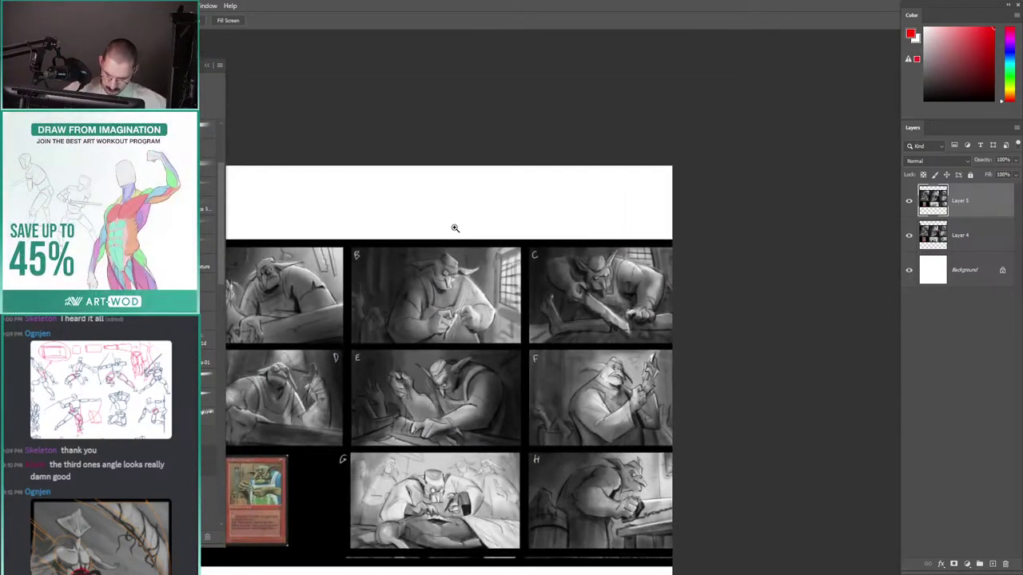
pyautogui.moveTo(430, 280); pyautogui.dragTo(539, 198)
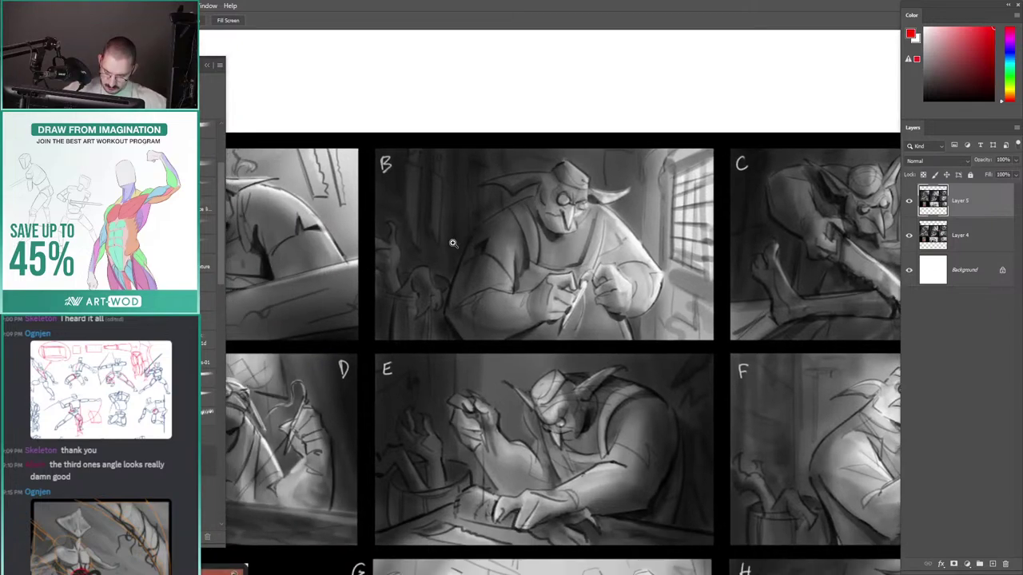
pyautogui.moveTo(452, 243); pyautogui.dragTo(461, 286)
pyautogui.moveTo(484, 250)
pyautogui.mouseDown()
pyautogui.moveTo(450, 208)
pyautogui.moveTo(413, 224)
pyautogui.moveTo(354, 210)
pyautogui.mouseUp()
pyautogui.hotkey('ctrl', 'z')
pyautogui.moveTo(354, 208)
pyautogui.mouseDown()
pyautogui.moveTo(425, 230)
pyautogui.moveTo(545, 307)
pyautogui.mouseUp()
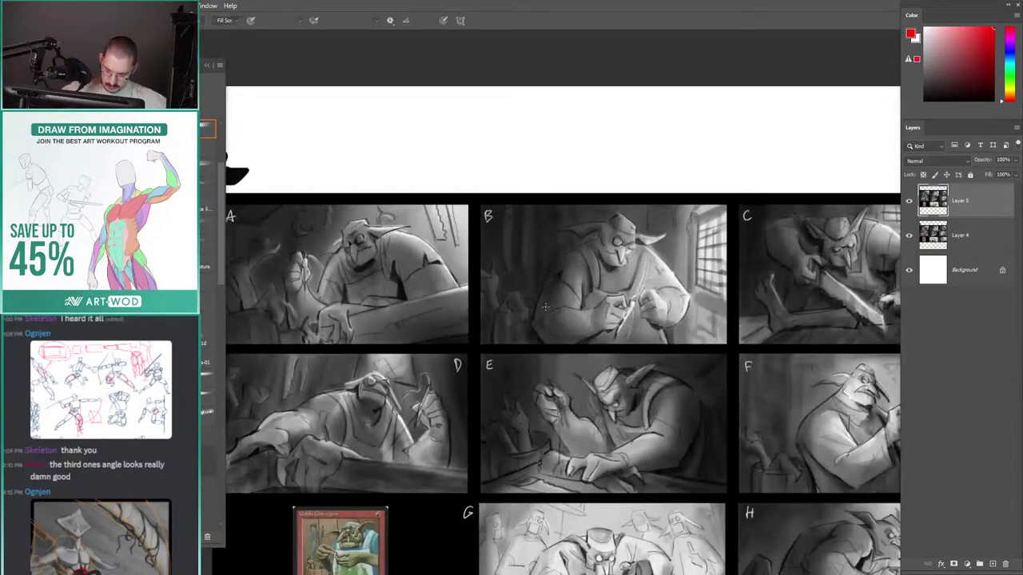
pyautogui.moveTo(526, 264)
pyautogui.mouseDown()
pyautogui.moveTo(503, 237)
pyautogui.moveTo(532, 258)
pyautogui.mouseUp()
pyautogui.hotkey('ctrl', 'z')
# Step: Try filling a lassoed area behind the goblin's back in thumbnail B with a sampled grey, and undo it
pyautogui.keyDown('alt'); pyautogui.click(569, 267); pyautogui.keyUp('alt')
pyautogui.press('l')
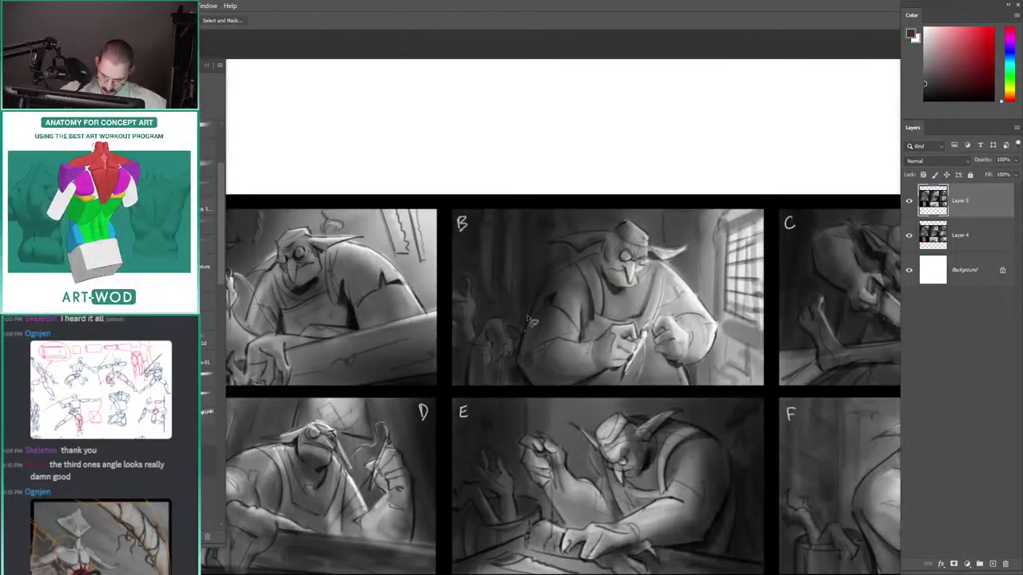
pyautogui.moveTo(525, 331)
pyautogui.mouseDown()
pyautogui.moveTo(543, 285)
pyautogui.moveTo(575, 265)
pyautogui.moveTo(509, 323)
pyautogui.mouseUp()
pyautogui.hotkey('shift', 'F5')
pyautogui.press('Return')
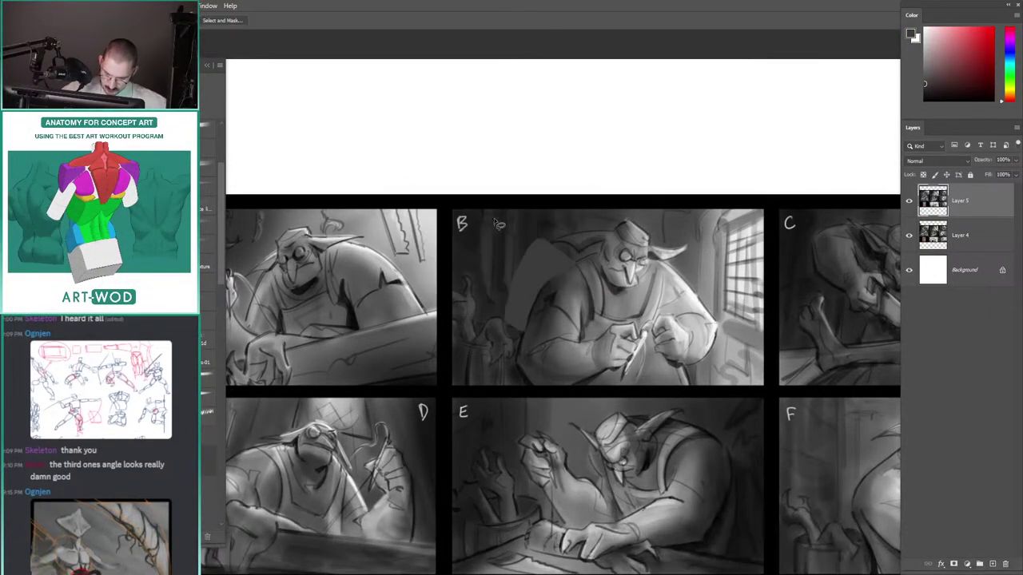
pyautogui.moveTo(500, 235)
pyautogui.mouseDown()
pyautogui.moveTo(448, 268)
pyautogui.moveTo(493, 256)
pyautogui.moveTo(570, 326)
pyautogui.moveTo(569, 341)
pyautogui.moveTo(559, 331)
pyautogui.mouseUp()
pyautogui.hotkey('ctrl', 'z')
pyautogui.hotkey('ctrl', 'z')
pyautogui.moveTo(512, 270); pyautogui.dragTo(490, 279)
pyautogui.hotkey('ctrl', 'z')
# Step: Mark the window-side shoulder of the goblin in thumbnail B with small red brush marks
pyautogui.moveTo(711, 268); pyautogui.dragTo(729, 271)
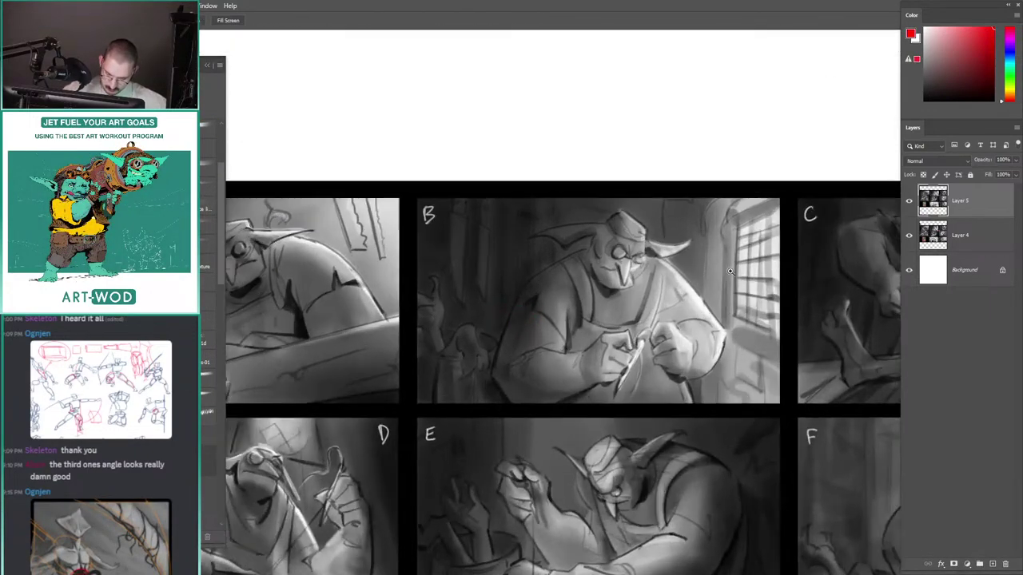
pyautogui.click(670, 289)
pyautogui.press('b')
pyautogui.moveTo(622, 211); pyautogui.dragTo(543, 138)
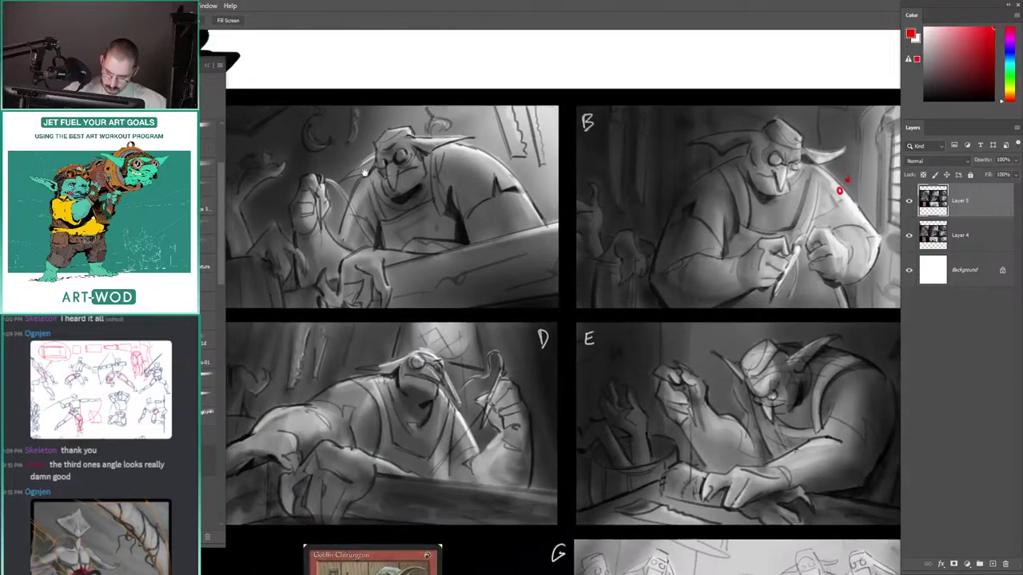
# Step: Lasso the goblin's back in thumbnail F and darken it with a gradient of the sampled background grey
pyautogui.moveTo(359, 154); pyautogui.dragTo(308, 164)
pyautogui.moveTo(367, 236); pyautogui.dragTo(375, 156)
pyautogui.moveTo(566, 263); pyautogui.dragTo(299, 178)
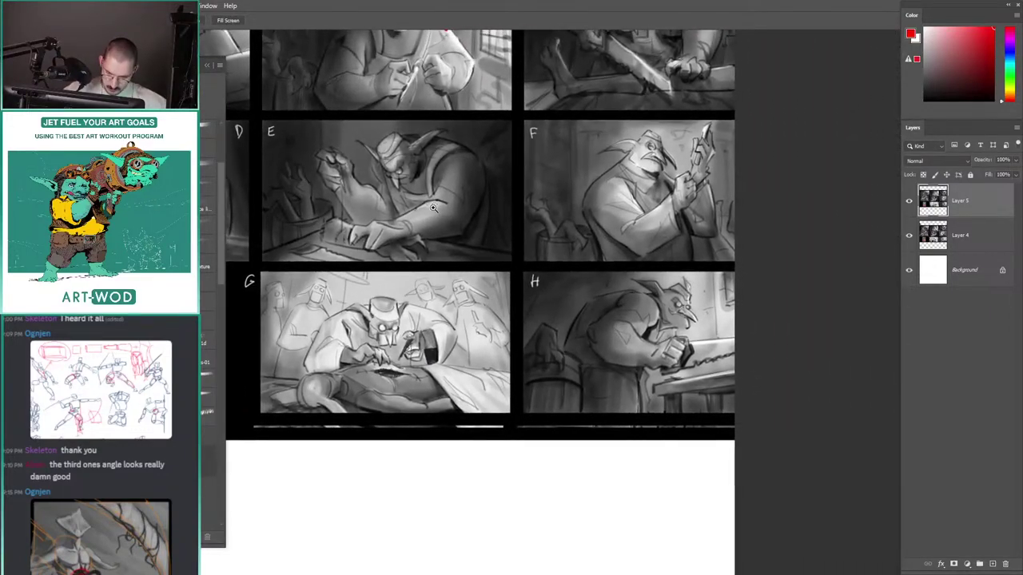
pyautogui.moveTo(432, 206)
pyautogui.mouseDown()
pyautogui.moveTo(414, 206)
pyautogui.moveTo(444, 210)
pyautogui.mouseUp()
pyautogui.moveTo(433, 209)
pyautogui.mouseDown()
pyautogui.moveTo(397, 253)
pyautogui.moveTo(385, 294)
pyautogui.mouseUp()
pyautogui.moveTo(531, 254); pyautogui.dragTo(577, 297)
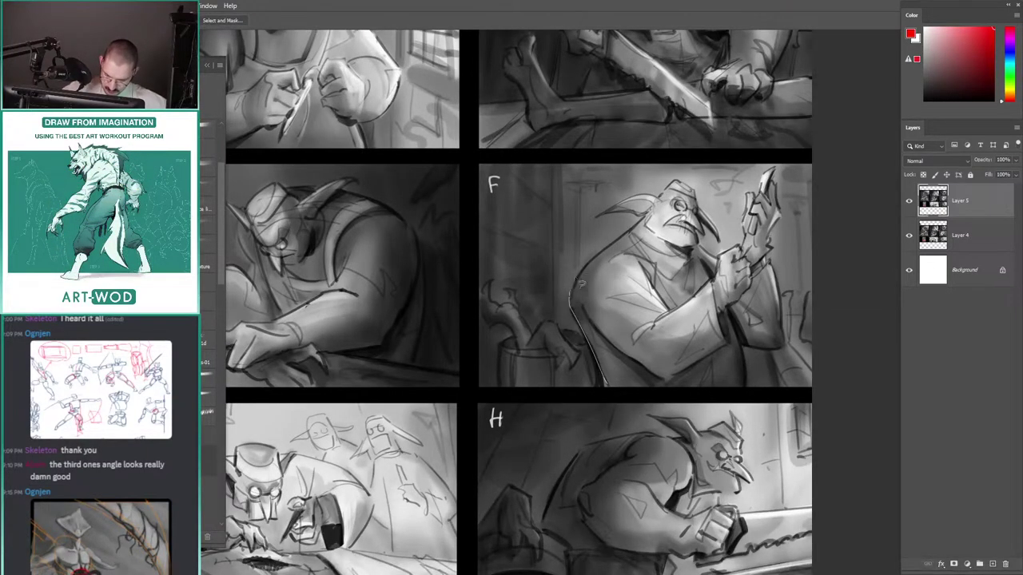
pyautogui.press('g')
pyautogui.keyDown('alt'); pyautogui.click(548, 301); pyautogui.keyUp('alt')
pyautogui.moveTo(548, 301); pyautogui.dragTo(638, 293)
pyautogui.hotkey('ctrl', 'z')
pyautogui.keyDown('alt'); pyautogui.click(551, 296); pyautogui.keyUp('alt')
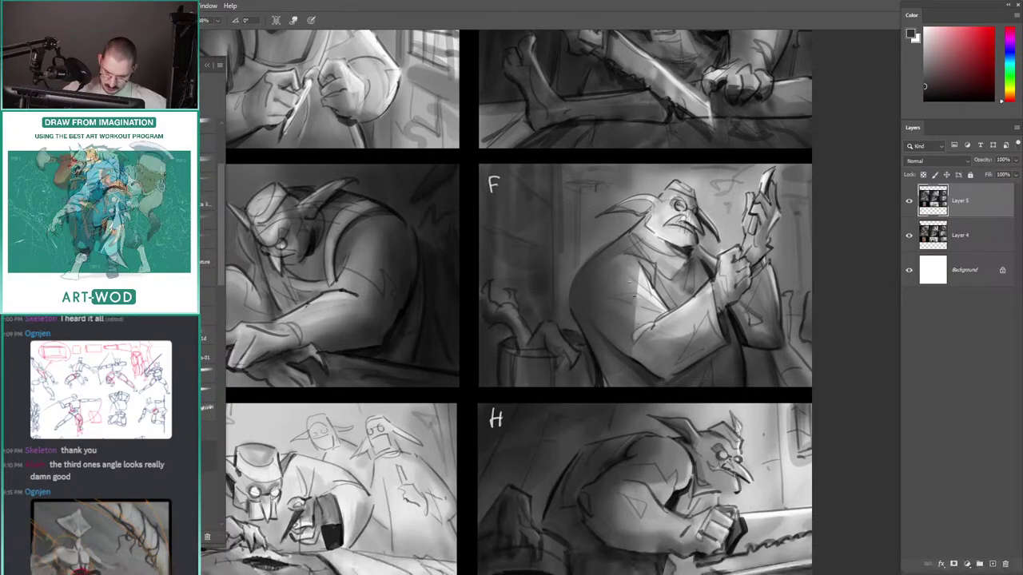
# Step: Draw a large red arc across the goblin in thumbnail B and undo it
pyautogui.moveTo(555, 244); pyautogui.dragTo(485, 240)
pyautogui.moveTo(485, 241); pyautogui.dragTo(489, 277)
pyautogui.scroll(-2, 489, 276)
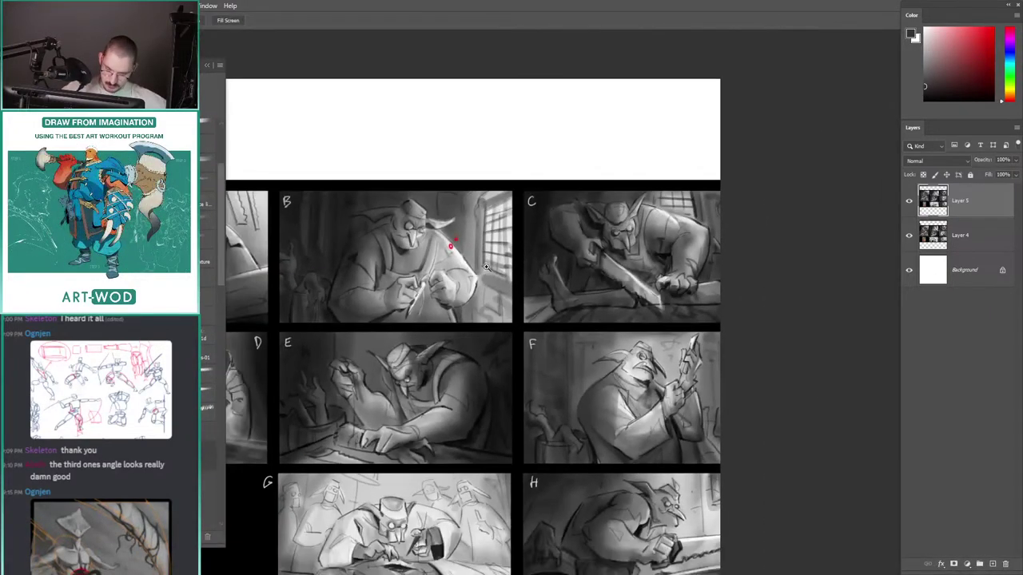
pyautogui.moveTo(485, 242); pyautogui.dragTo(512, 241)
pyautogui.moveTo(314, 200); pyautogui.dragTo(442, 200)
pyautogui.click(986, 28)
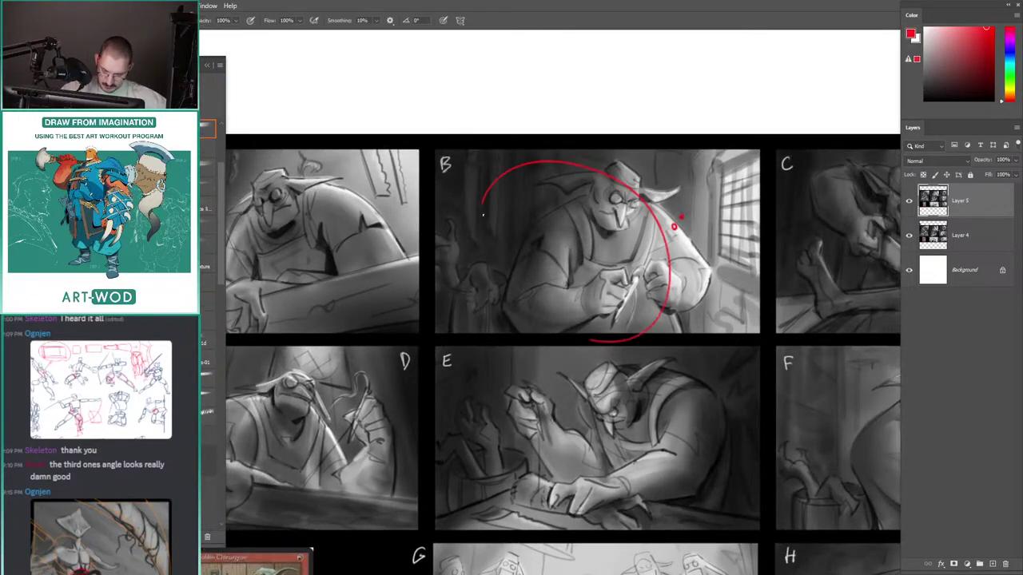
pyautogui.moveTo(678, 180); pyautogui.dragTo(441, 245)
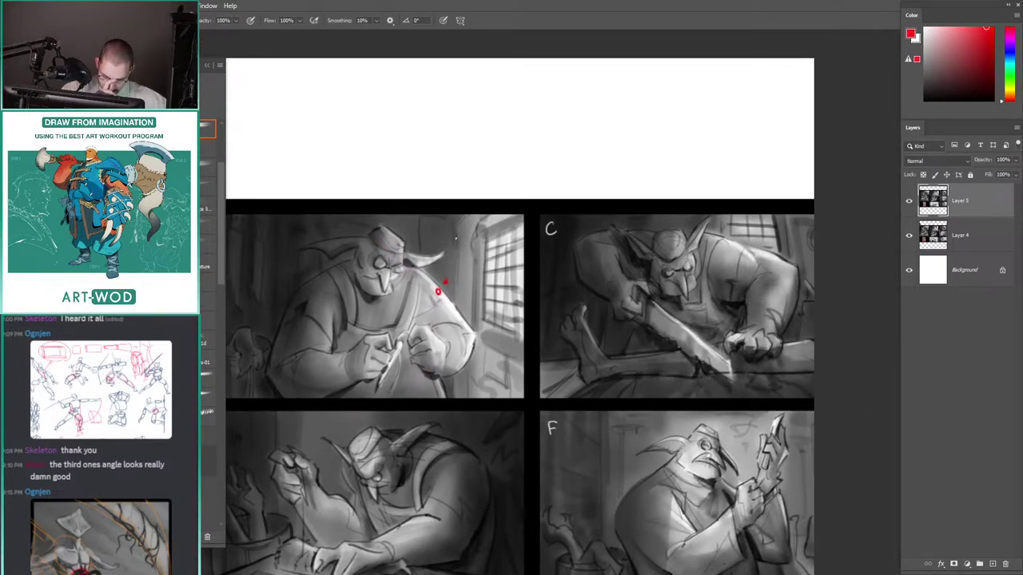
# Step: Draw short red strokes below the goblin's saw hand in thumbnail C and undo them
pyautogui.moveTo(593, 294); pyautogui.dragTo(601, 231)
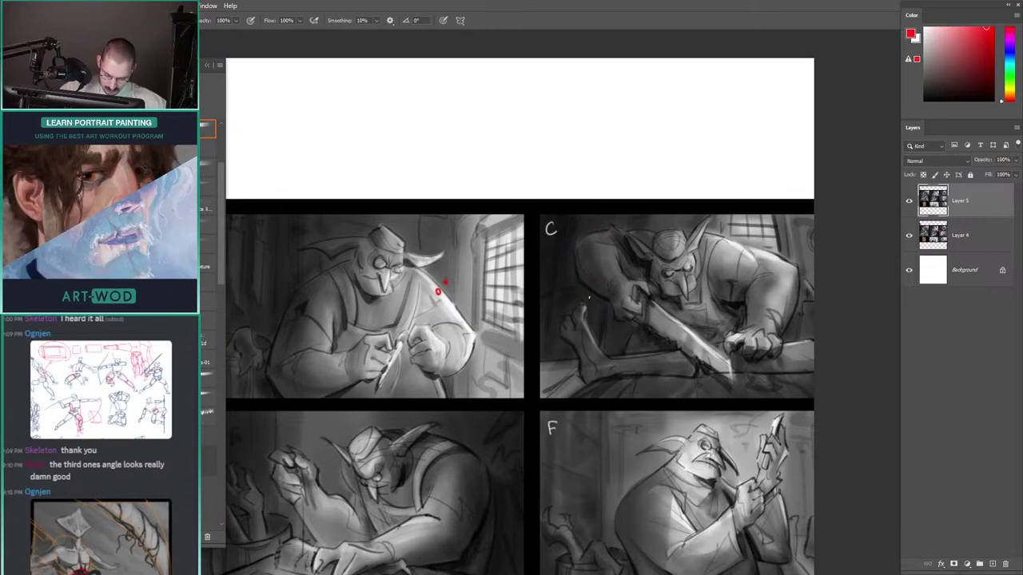
pyautogui.moveTo(531, 233); pyautogui.dragTo(863, 234)
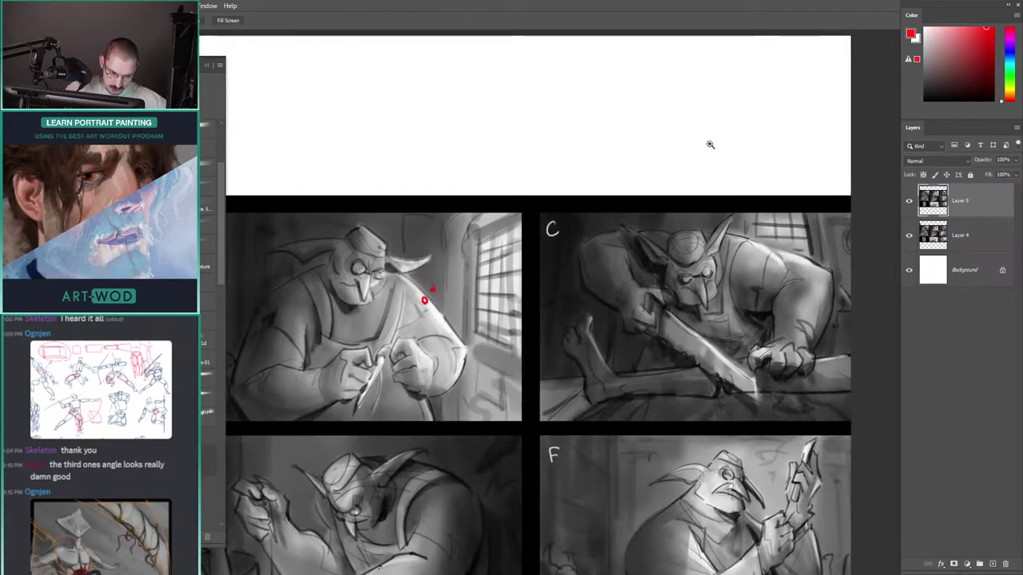
pyautogui.moveTo(505, 232); pyautogui.dragTo(467, 213)
pyautogui.moveTo(584, 316); pyautogui.dragTo(610, 319)
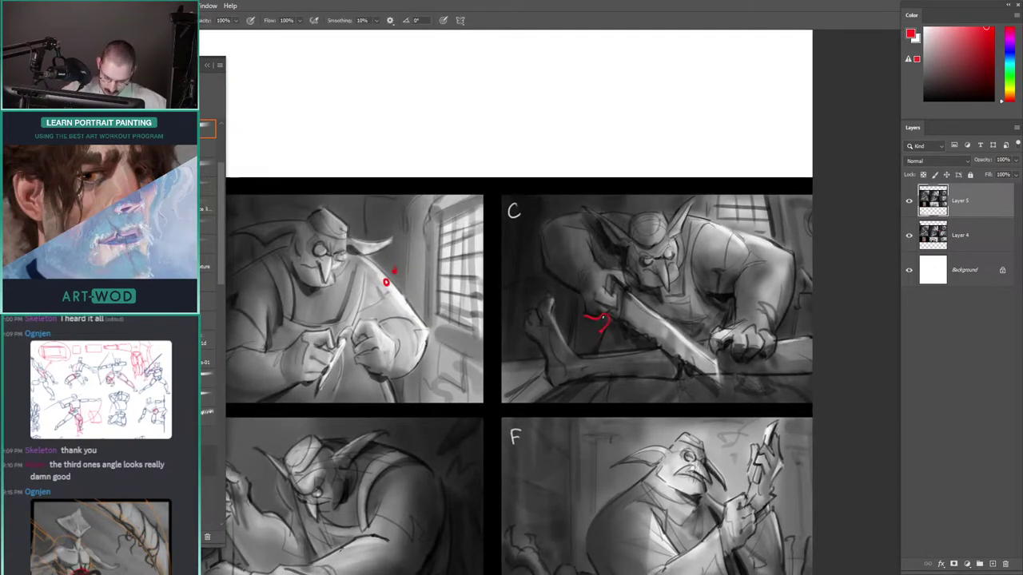
pyautogui.hotkey('ctrl', 'z')
pyautogui.hotkey('ctrl', 'z')
# Step: Lasso the background beside the goblin's shoulder in thumbnail C and lighten it with a gradient of sampled grey
pyautogui.moveTo(562, 295); pyautogui.dragTo(594, 295)
pyautogui.press('l')
pyautogui.moveTo(610, 368); pyautogui.dragTo(627, 330)
pyautogui.press('l')
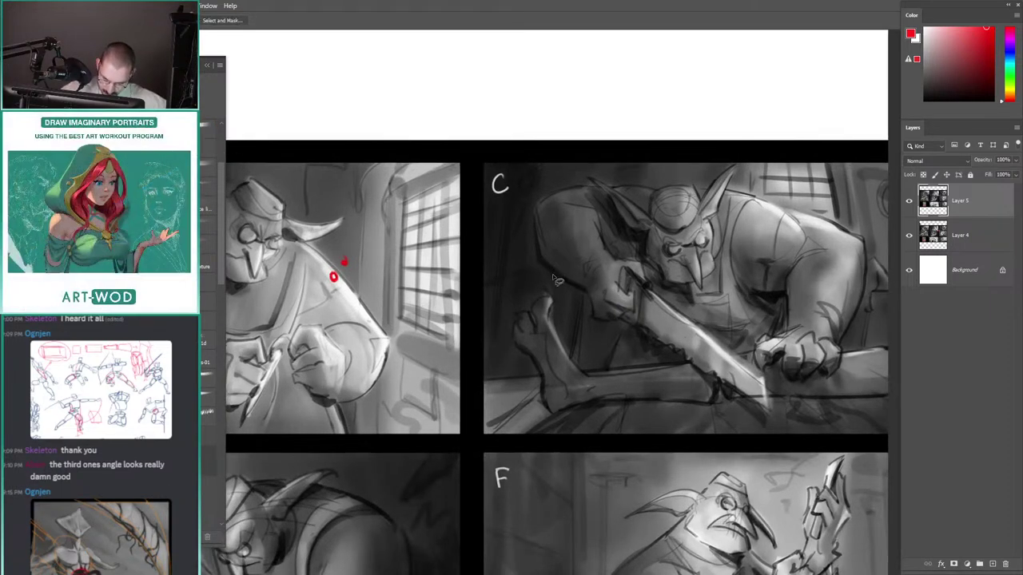
pyautogui.keyDown('alt'); pyautogui.click(697, 166); pyautogui.keyUp('alt')
pyautogui.press('g')
pyautogui.moveTo(559, 249); pyautogui.dragTo(432, 162)
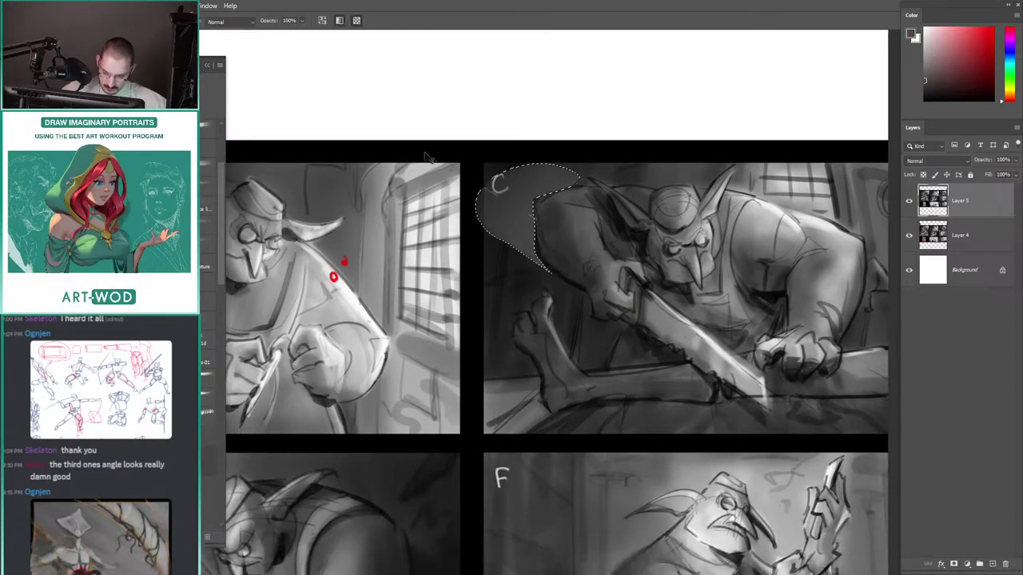
pyautogui.hotkey('ctrl', 'd')
# Step: Lasso the background below the goblin's saw hand in thumbnail C and lighten it with the same grey gradient
pyautogui.press('l')
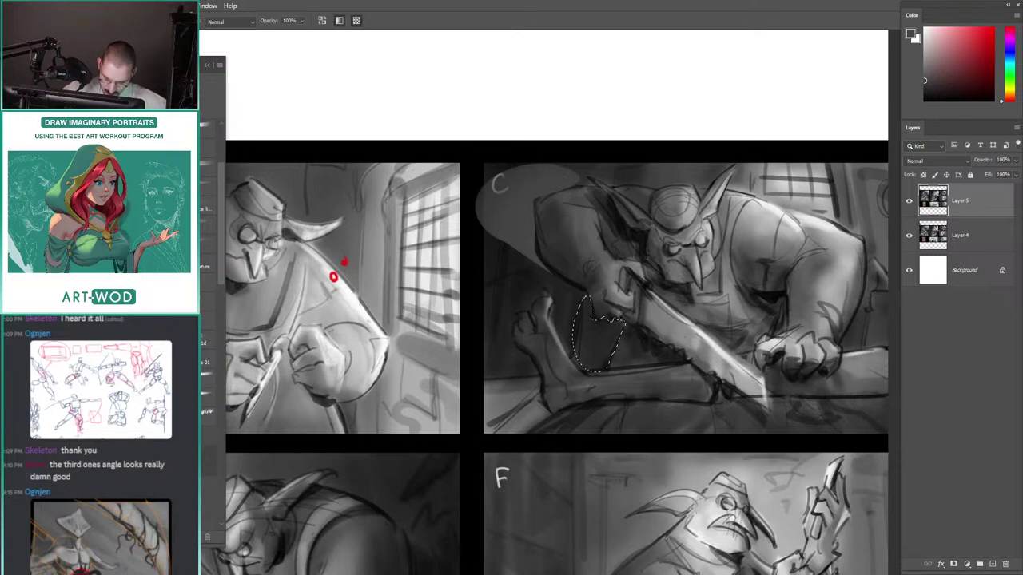
pyautogui.click(574, 302)
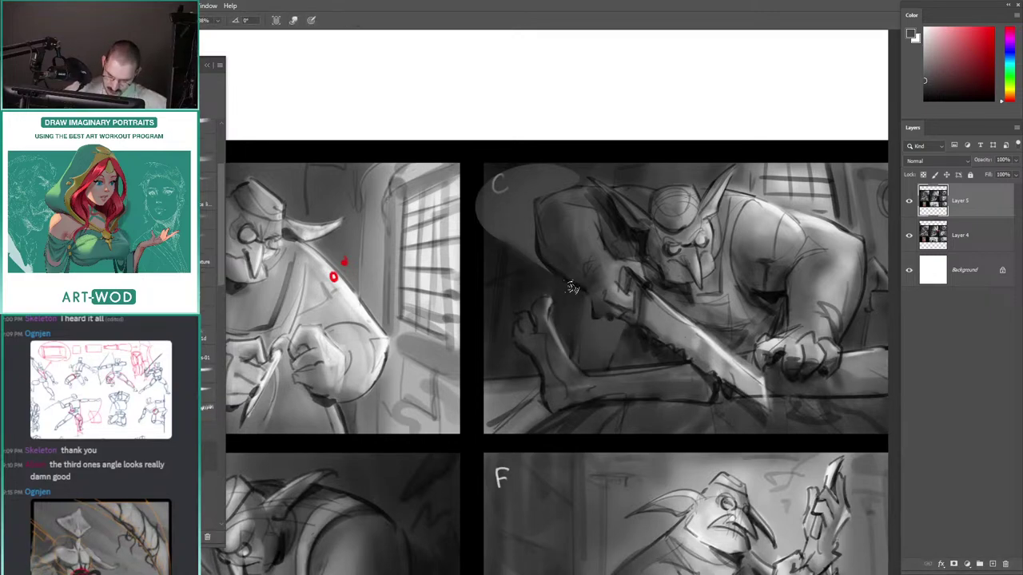
pyautogui.scroll(-6, 516, 236)
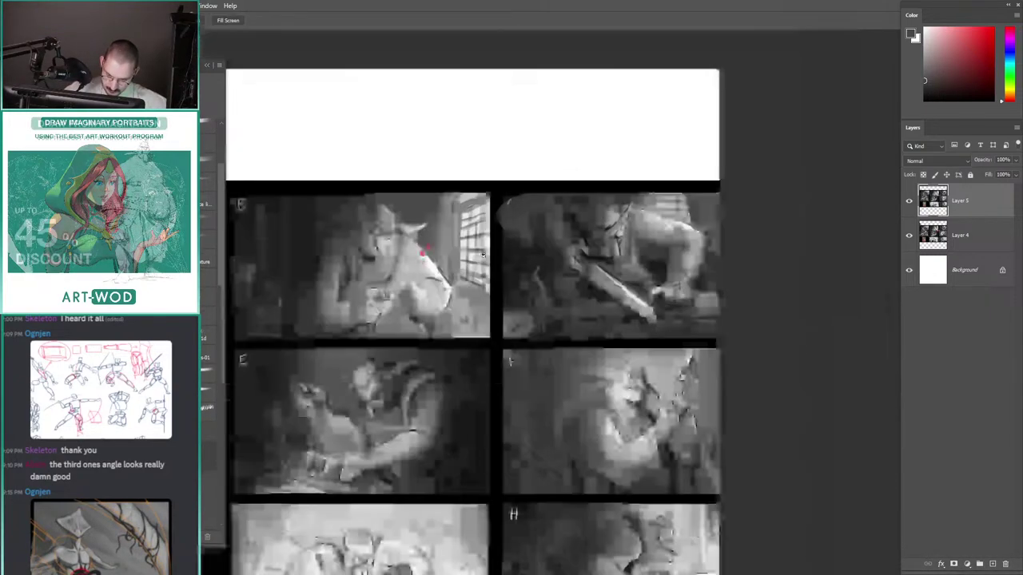
pyautogui.scroll(7, 517, 233)
pyautogui.press('b')
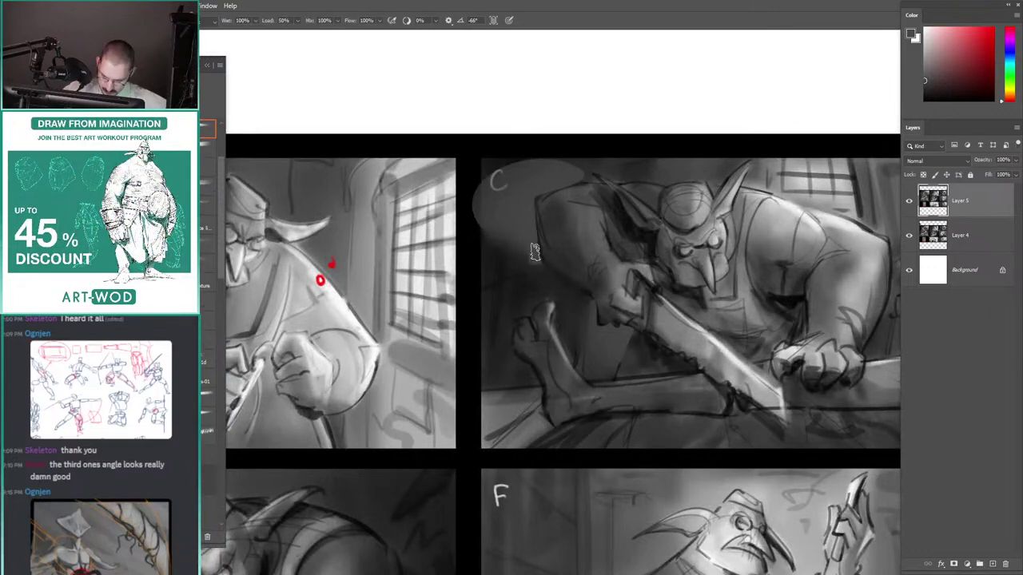
pyautogui.press('z')
pyautogui.moveTo(629, 197); pyautogui.dragTo(633, 191)
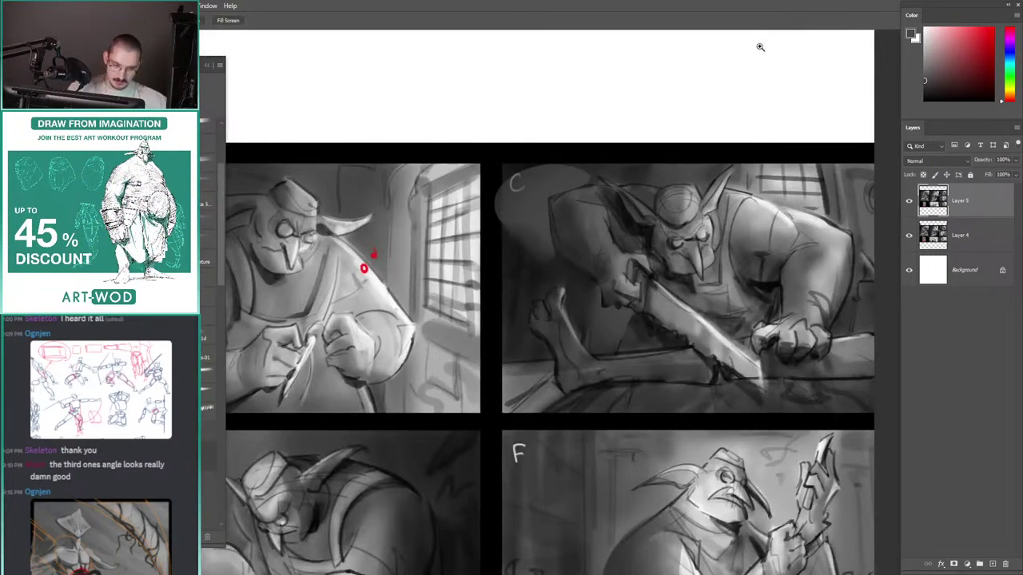
# Step: Brush sampled grey into the edge between the goblin's forearm and the background in thumbnail C
pyautogui.press('b')
pyautogui.keyDown('alt'); pyautogui.click(587, 257); pyautogui.keyUp('alt')
pyautogui.moveTo(586, 278)
pyautogui.mouseDown()
pyautogui.moveTo(489, 249)
pyautogui.moveTo(565, 262)
pyautogui.mouseUp()
pyautogui.keyDown('alt'); pyautogui.click(588, 277); pyautogui.keyUp('alt')
pyautogui.press('z')
pyautogui.press('b')
pyautogui.press('z')
# Step: Draw a small cyan ring in the corner of thumbnail C and a large cyan arc around the goblin in B, undoing both
pyautogui.press('b')
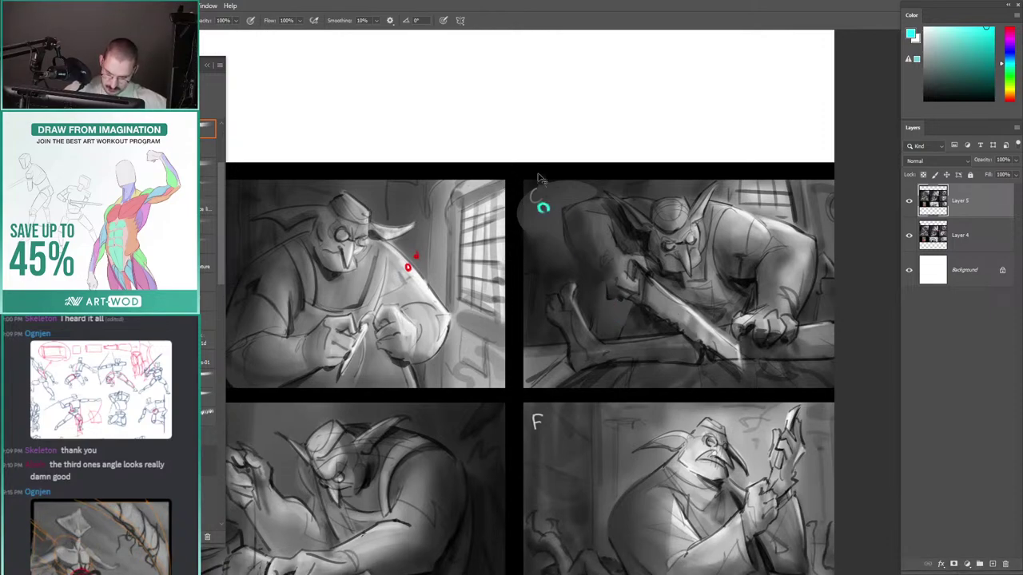
pyautogui.hotkey('ctrl', 'z')
pyautogui.press('z')
pyautogui.moveTo(538, 179)
pyautogui.mouseDown()
pyautogui.moveTo(572, 186)
pyautogui.moveTo(645, 348)
pyautogui.mouseUp()
pyautogui.press('z')
pyautogui.moveTo(577, 268)
pyautogui.mouseDown()
pyautogui.moveTo(542, 282)
pyautogui.moveTo(530, 270)
pyautogui.mouseUp()
pyautogui.hotkey('ctrl', 'z')
pyautogui.moveTo(415, 203); pyautogui.dragTo(521, 151)
pyautogui.moveTo(480, 186)
pyautogui.mouseDown()
pyautogui.moveTo(445, 216)
pyautogui.moveTo(488, 194)
pyautogui.moveTo(469, 206)
pyautogui.moveTo(477, 202)
pyautogui.mouseUp()
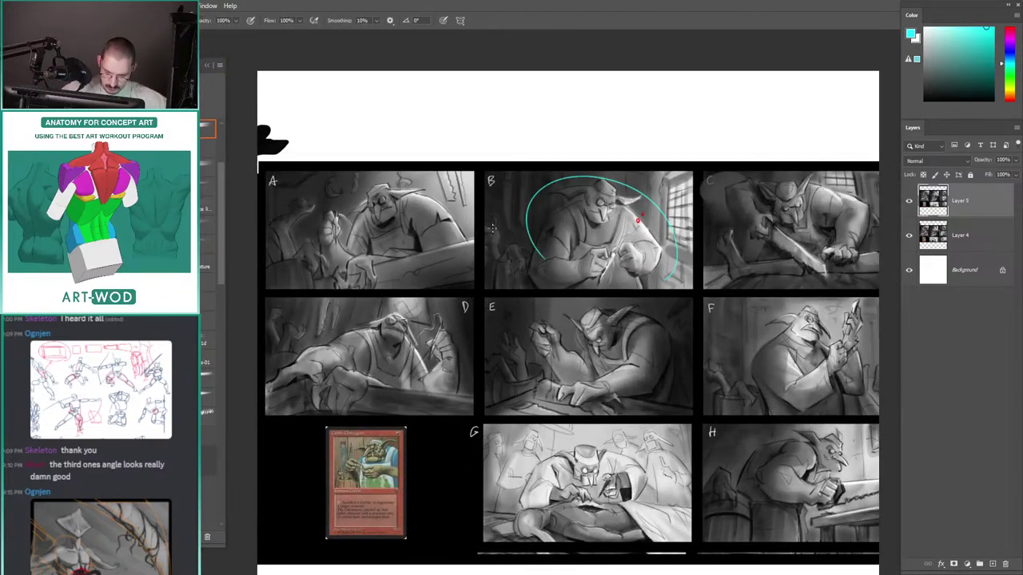
# Step: Circle the operating goblin in thumbnail G with a large cyan ellipse and undo it
pyautogui.scroll(2, 480, 248)
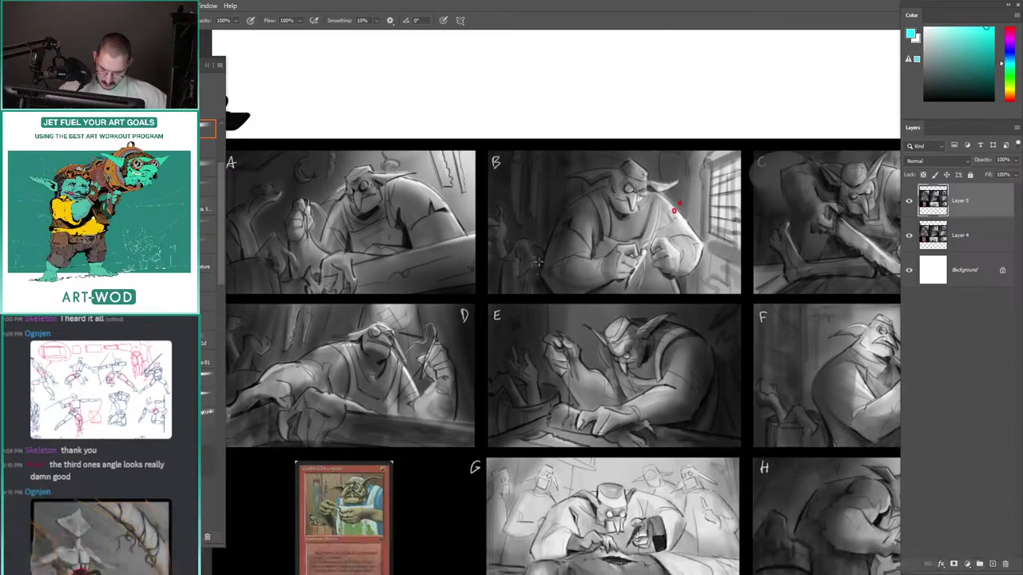
pyautogui.moveTo(201, 208); pyautogui.dragTo(315, 114)
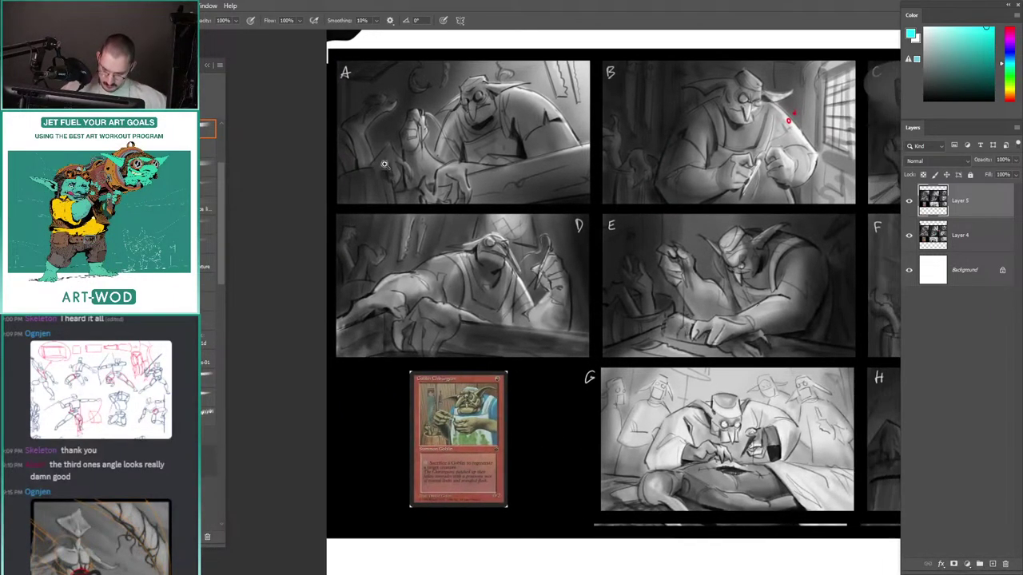
pyautogui.scroll(-1, 393, 192)
pyautogui.moveTo(393, 192)
pyautogui.mouseDown()
pyautogui.moveTo(307, 126)
pyautogui.moveTo(468, 246)
pyautogui.moveTo(455, 250)
pyautogui.moveTo(485, 241)
pyautogui.moveTo(464, 233)
pyautogui.mouseUp()
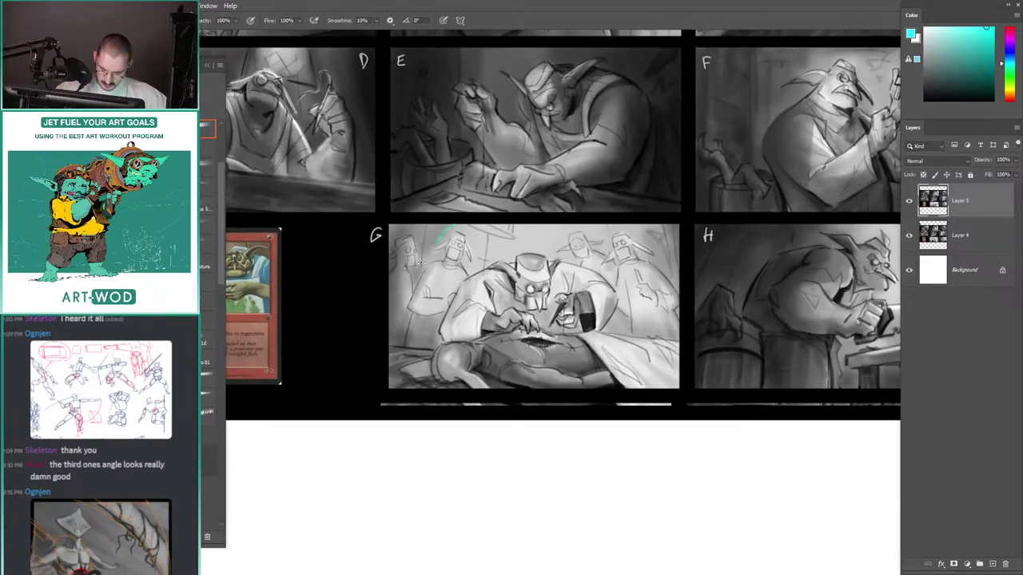
pyautogui.moveTo(534, 320)
pyautogui.mouseDown()
pyautogui.moveTo(640, 303)
pyautogui.moveTo(583, 234)
pyautogui.mouseUp()
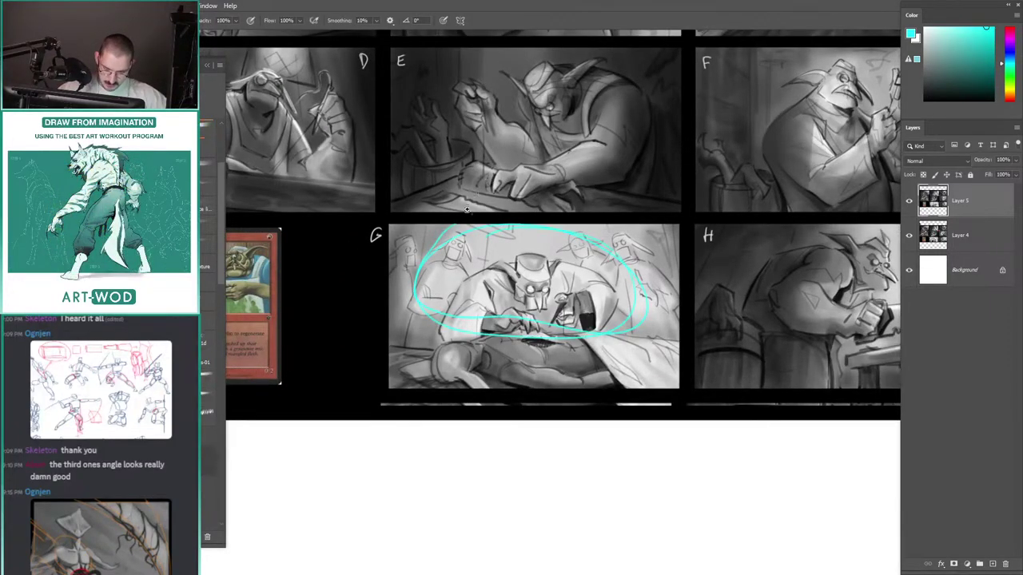
pyautogui.hotkey('ctrl', 'z')
# Step: Trace the shoulder and sleeve outline of the operating goblin in thumbnail G in cyan and undo it
pyautogui.moveTo(456, 231)
pyautogui.mouseDown()
pyautogui.moveTo(467, 223)
pyautogui.moveTo(447, 229)
pyautogui.moveTo(472, 234)
pyautogui.mouseUp()
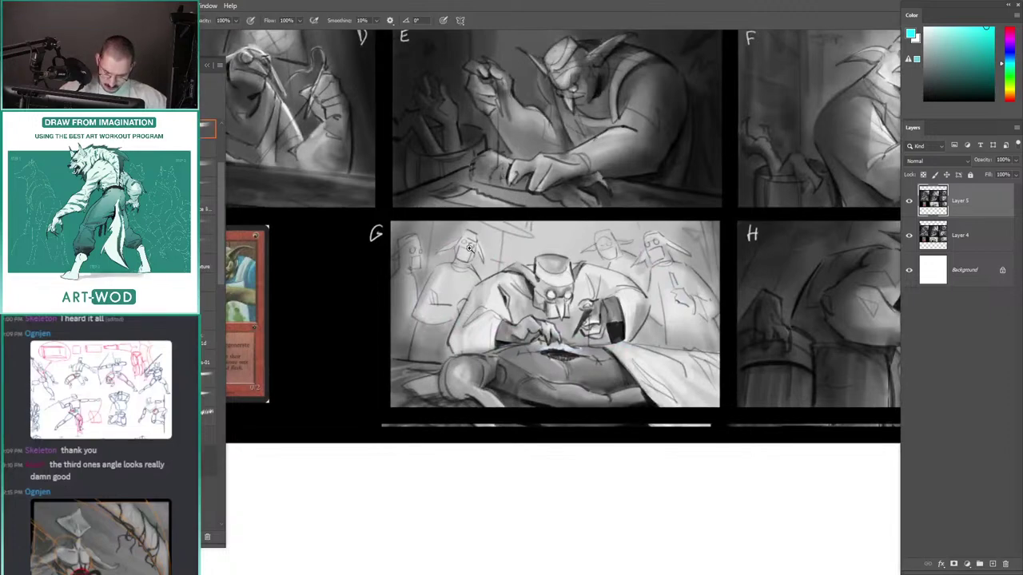
pyautogui.scroll(1, 470, 249)
pyautogui.moveTo(477, 290); pyautogui.dragTo(450, 349)
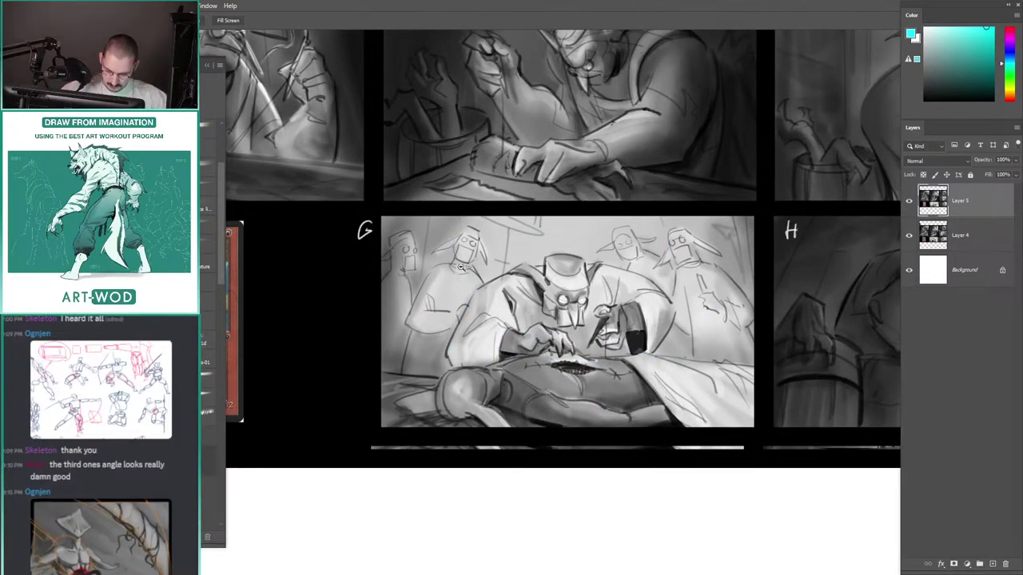
pyautogui.moveTo(461, 268)
pyautogui.mouseDown()
pyautogui.moveTo(481, 268)
pyautogui.moveTo(444, 271)
pyautogui.moveTo(498, 270)
pyautogui.mouseUp()
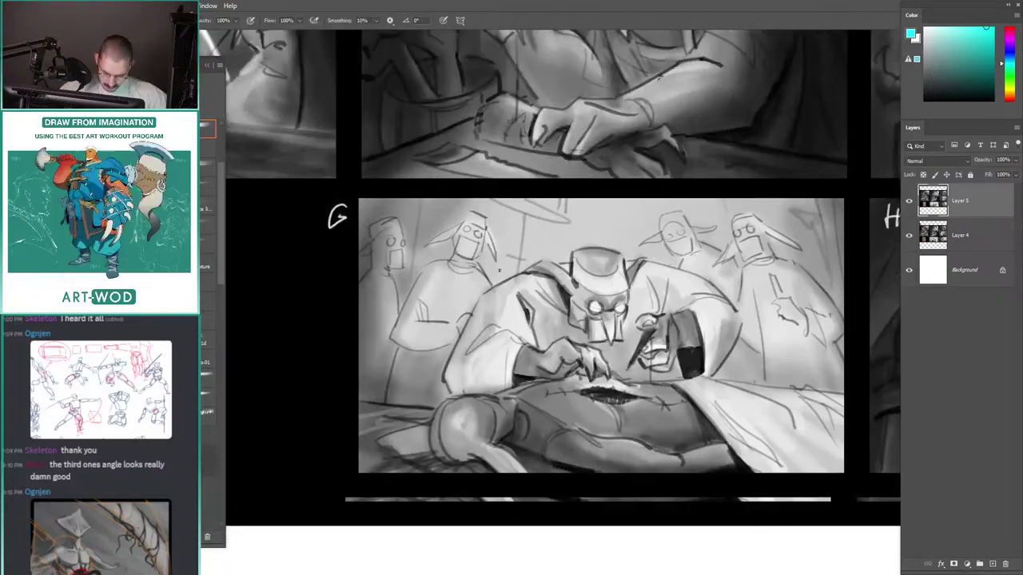
pyautogui.scroll(-1, 499, 270)
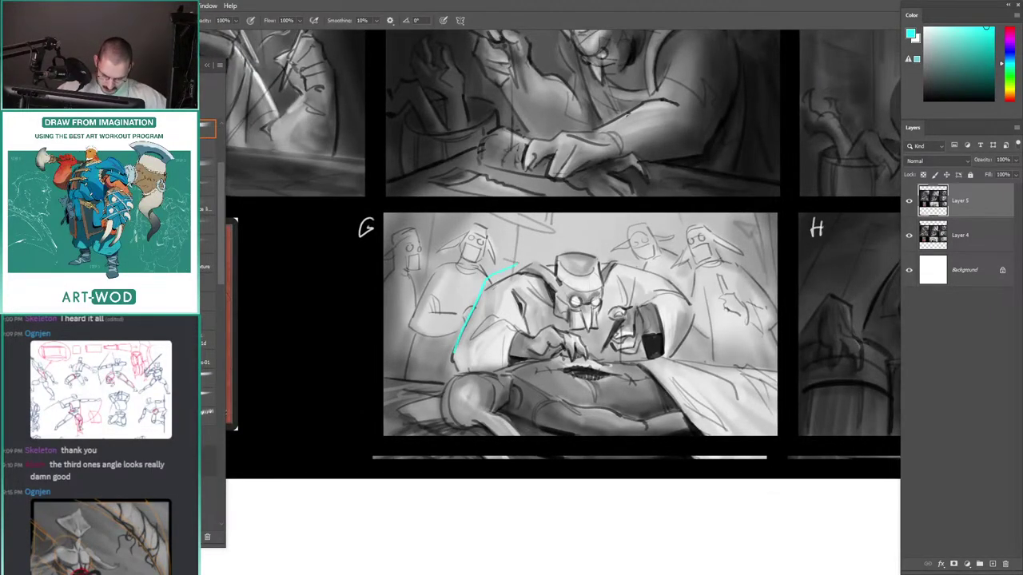
pyautogui.moveTo(642, 270); pyautogui.dragTo(507, 242)
# Step: Sample the greys of the operating goblin's white coat and the background in thumbnail G to compare their values
pyautogui.keyDown('alt'); pyautogui.click(506, 242); pyautogui.keyUp('alt')
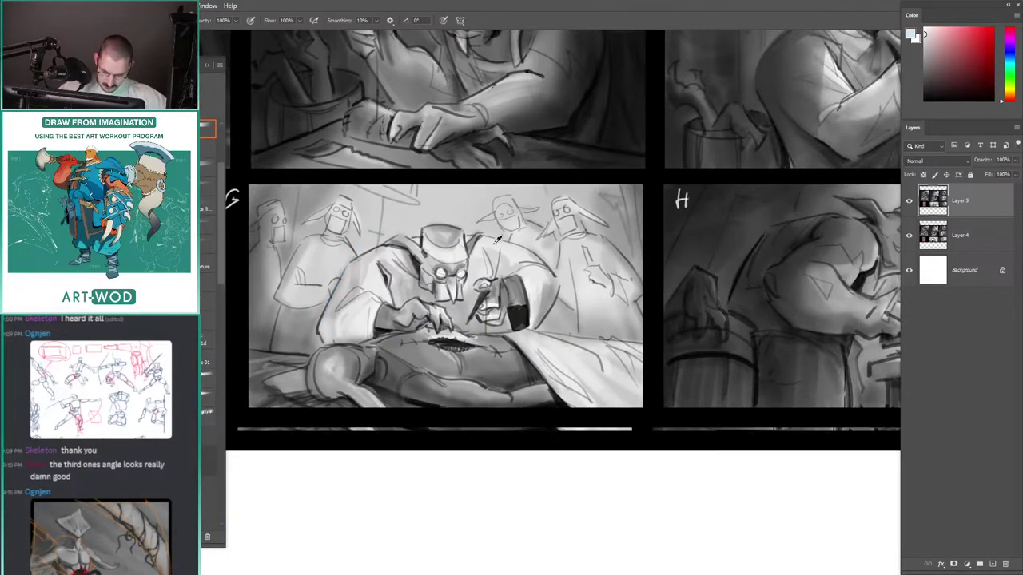
pyautogui.scroll(1, 503, 245)
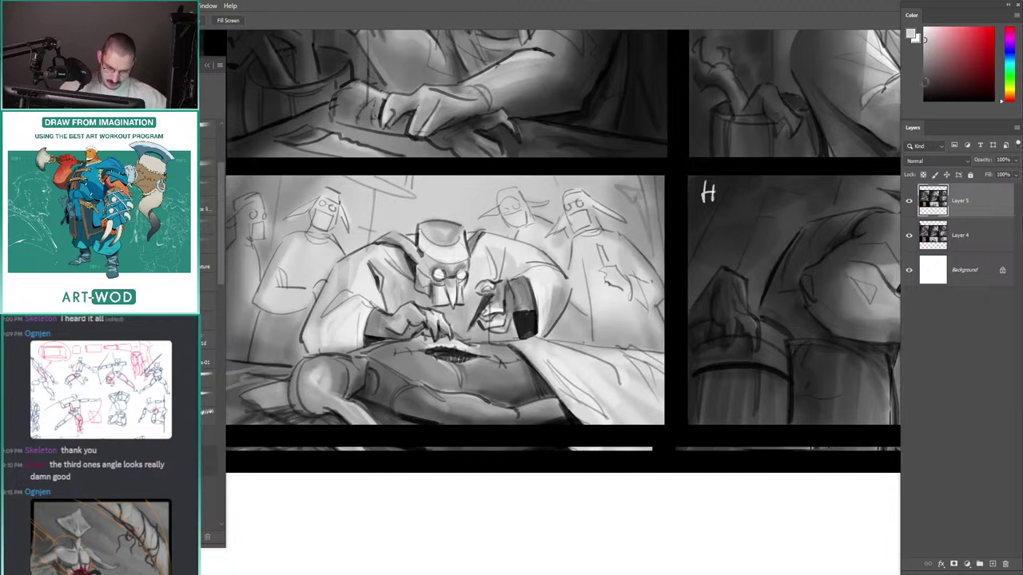
pyautogui.hotkey('ctrl', 'z')
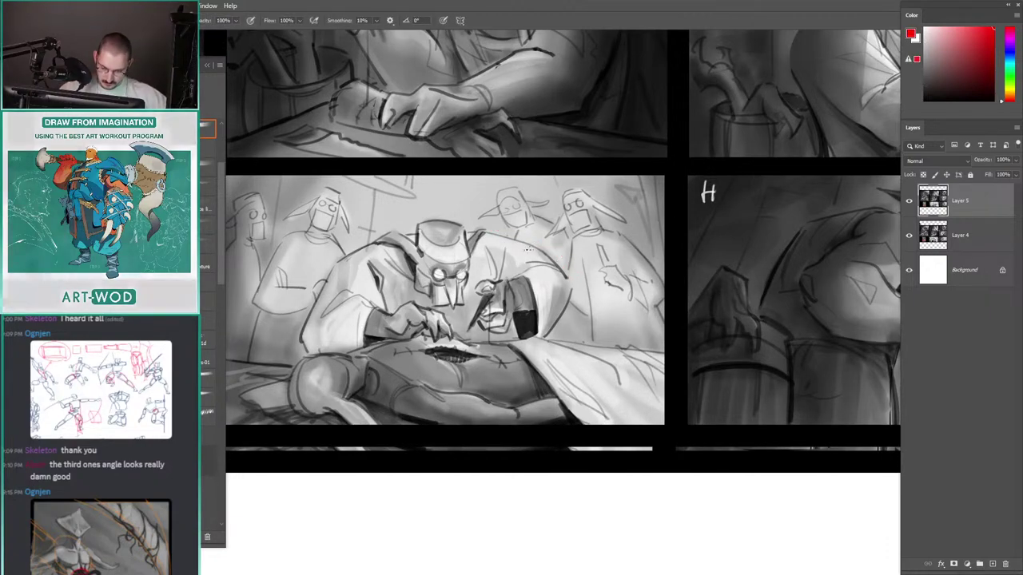
pyautogui.keyDown('alt'); pyautogui.click(518, 244); pyautogui.keyUp('alt')
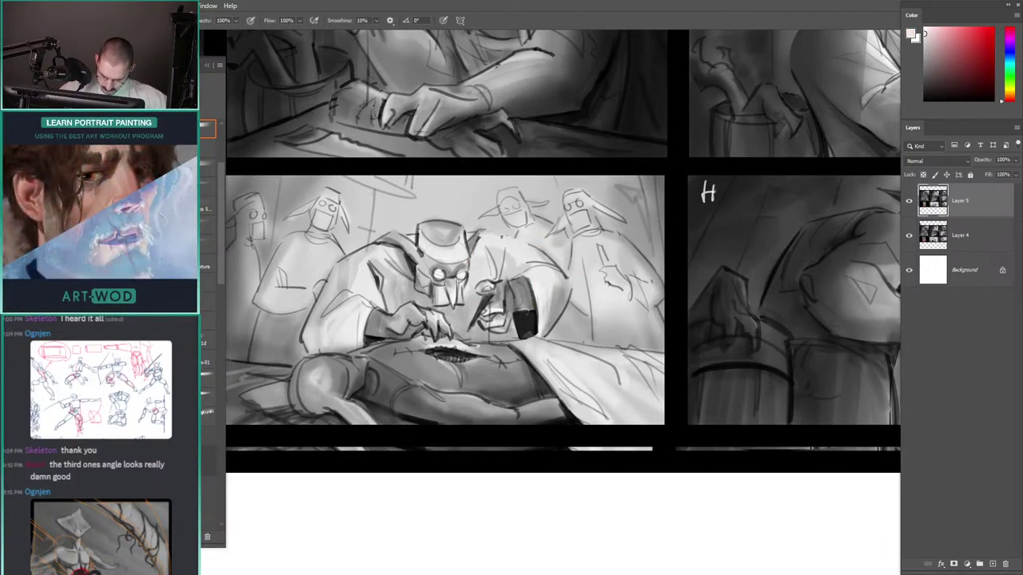
pyautogui.moveTo(467, 214)
pyautogui.mouseDown()
pyautogui.moveTo(393, 268)
pyautogui.moveTo(378, 300)
pyautogui.moveTo(416, 258)
pyautogui.moveTo(374, 300)
pyautogui.moveTo(456, 225)
pyautogui.mouseUp()
pyautogui.moveTo(531, 210); pyautogui.dragTo(448, 269)
# Step: Lasso the whole background with the onlookers behind the operating goblin in thumbnail G and sample black from the frame
pyautogui.hotkey('ctrl', '+')
pyautogui.hotkey('ctrl', '+')
pyautogui.hotkey('ctrl', '+')
pyautogui.hotkey('ctrl', '+')
pyautogui.hotkey('ctrl', '+')
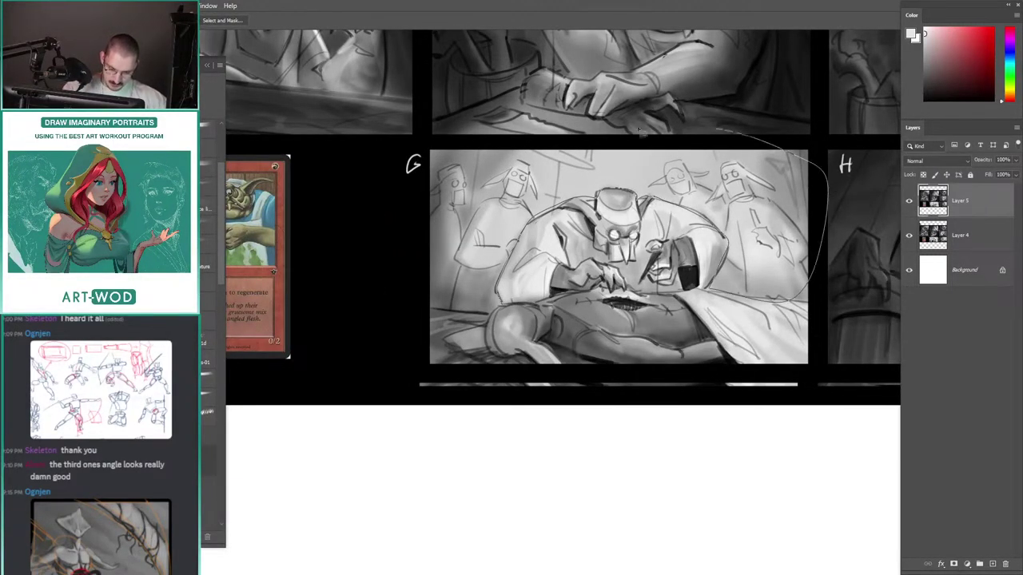
pyautogui.moveTo(791, 302); pyautogui.dragTo(448, 159)
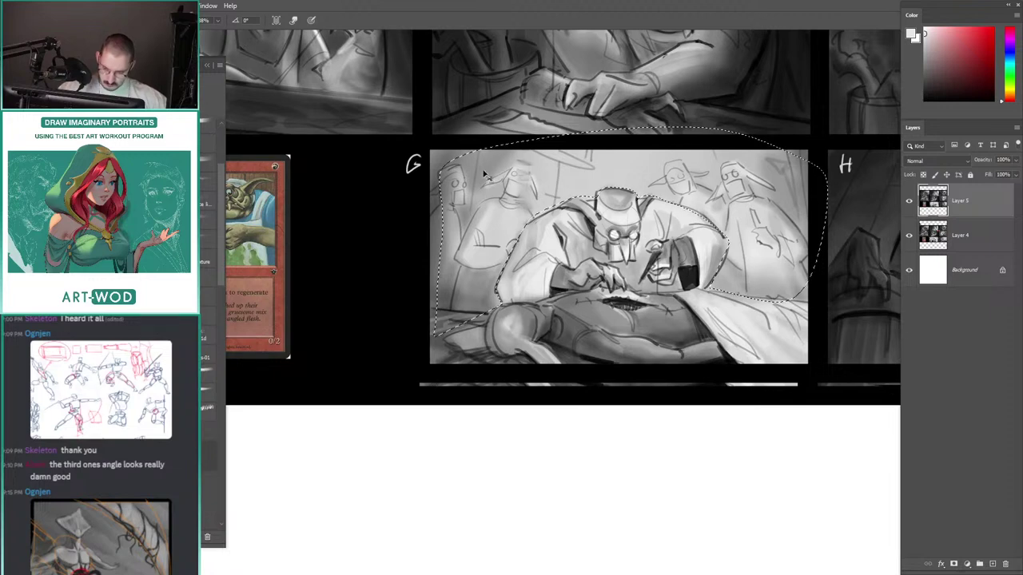
pyautogui.press('l')
pyautogui.moveTo(458, 324)
pyautogui.mouseDown()
pyautogui.moveTo(433, 334)
pyautogui.moveTo(470, 147)
pyautogui.mouseUp()
pyautogui.press('b')
pyautogui.keyDown('alt'); pyautogui.click(630, 371); pyautogui.keyUp('alt')
pyautogui.moveTo(558, 123); pyautogui.dragTo(542, 125)
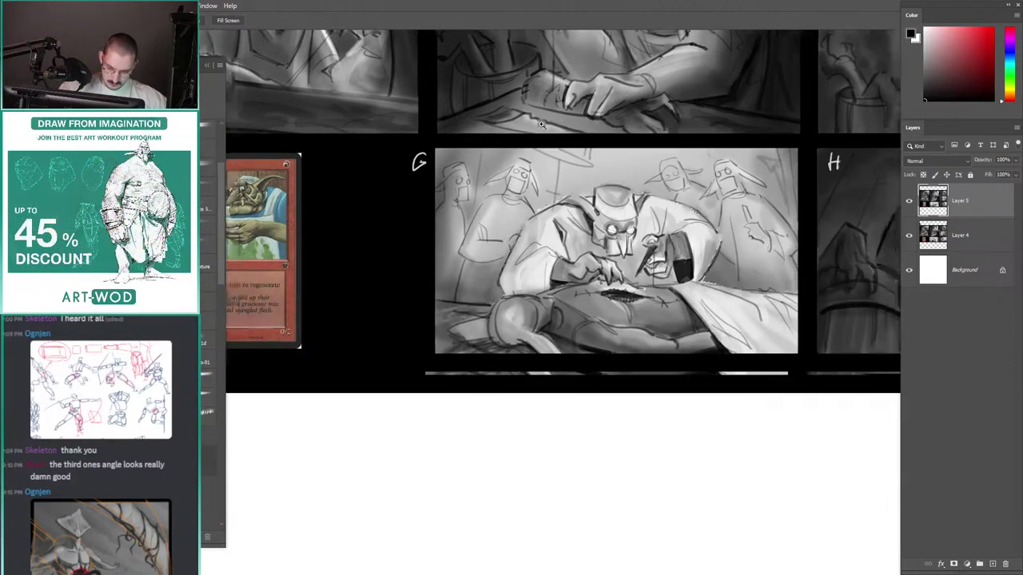
pyautogui.scroll(-1, 541, 124)
pyautogui.hotkey('ctrl', 'shift', 'd')
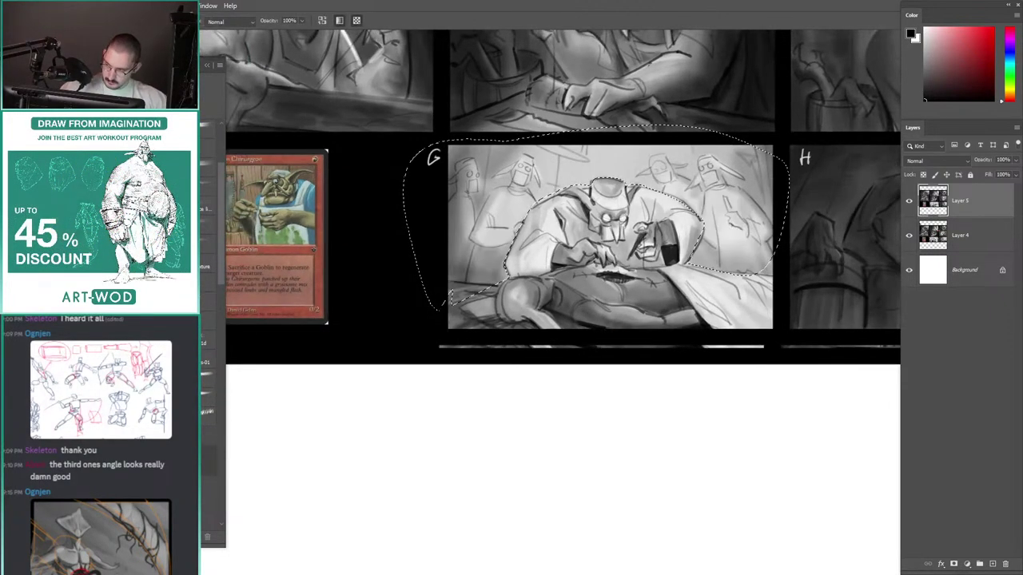
# Step: Try darkening the selected background of thumbnail G with black gradients from different directions and undo them
pyautogui.moveTo(611, 339); pyautogui.dragTo(559, 236)
pyautogui.hotkey('ctrl', 'z')
pyautogui.hotkey('ctrl', 'z')
pyautogui.moveTo(602, 438); pyautogui.dragTo(619, 192)
pyautogui.hotkey('ctrl', 'z')
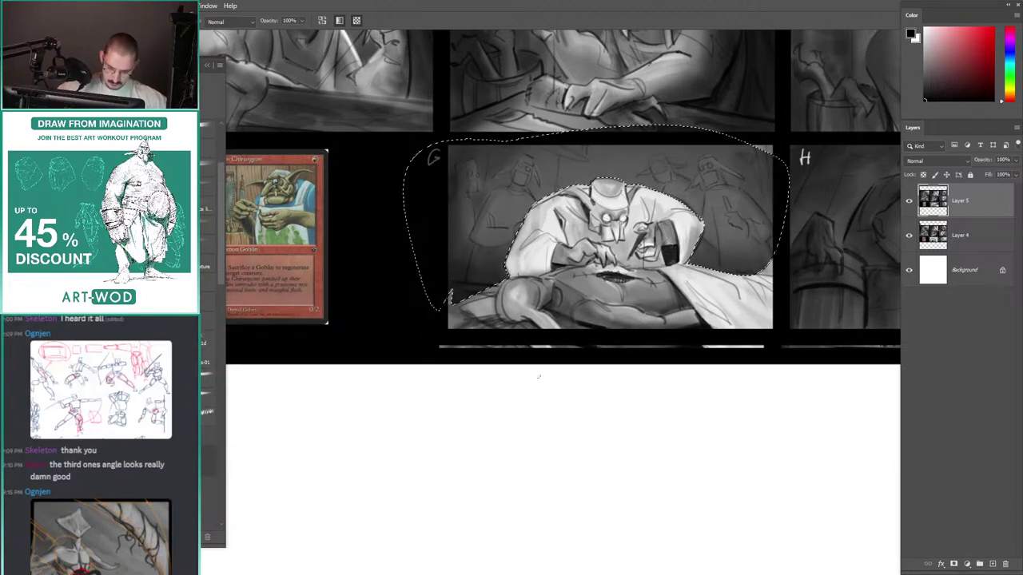
# Step: Darken the background behind the operating goblin in thumbnail G with a black gradient from above and deselect it
pyautogui.scroll(-5, 531, 129)
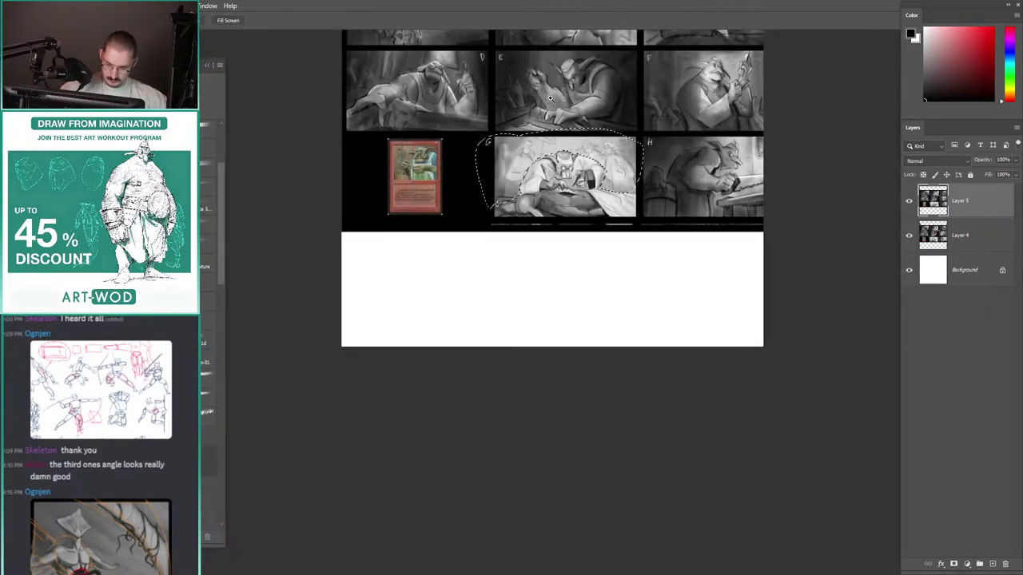
pyautogui.moveTo(561, 104); pyautogui.dragTo(560, 237)
pyautogui.hotkey('ctrl', 'd')
pyautogui.scroll(3, 528, 100)
pyautogui.press('b')
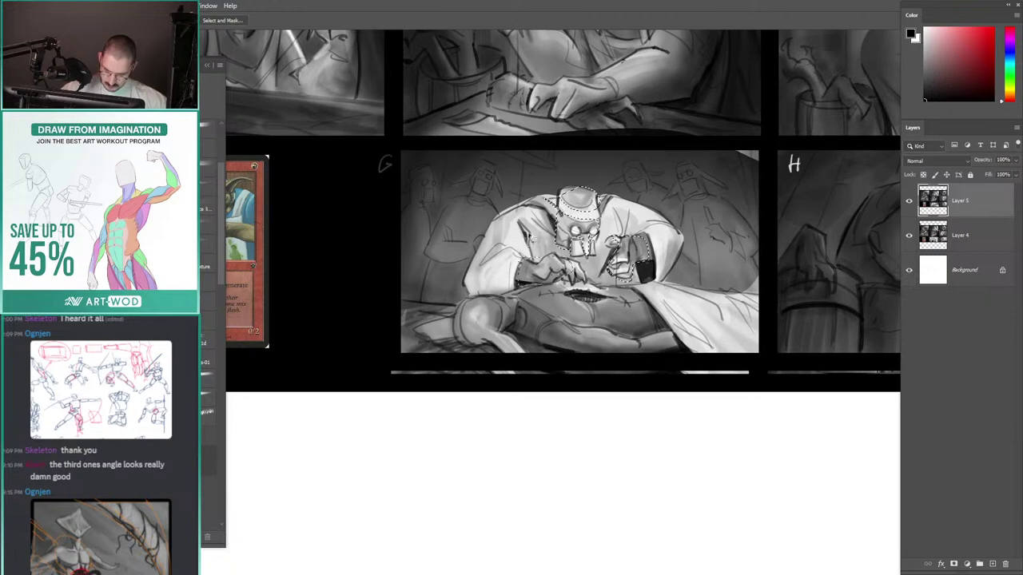
# Step: Lasso the operating goblin's cap, face and hands in thumbnail G and darken them with dark grey gradients
pyautogui.moveTo(588, 283)
pyautogui.mouseDown()
pyautogui.moveTo(569, 279)
pyautogui.moveTo(570, 259)
pyautogui.mouseUp()
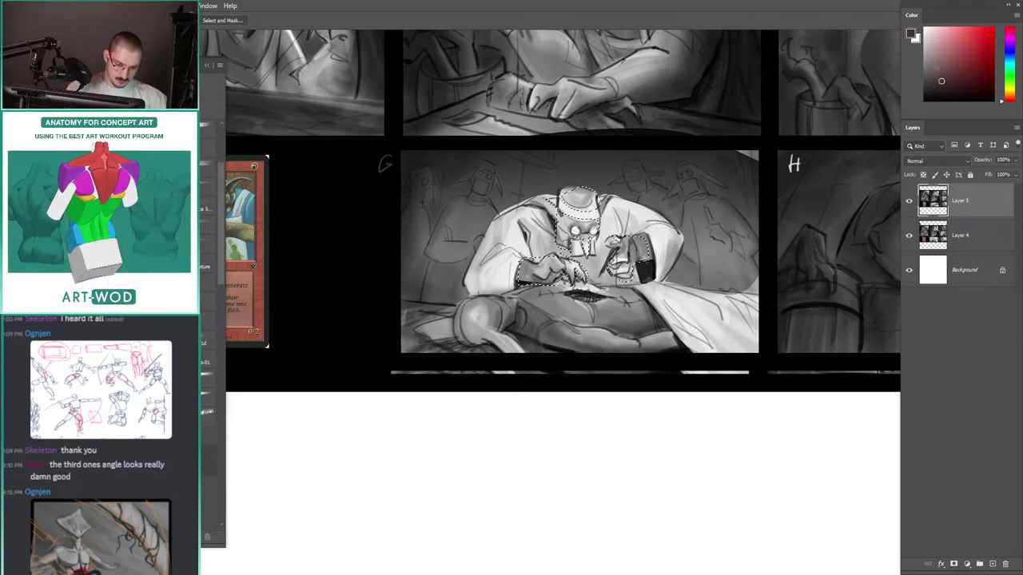
pyautogui.click(940, 74)
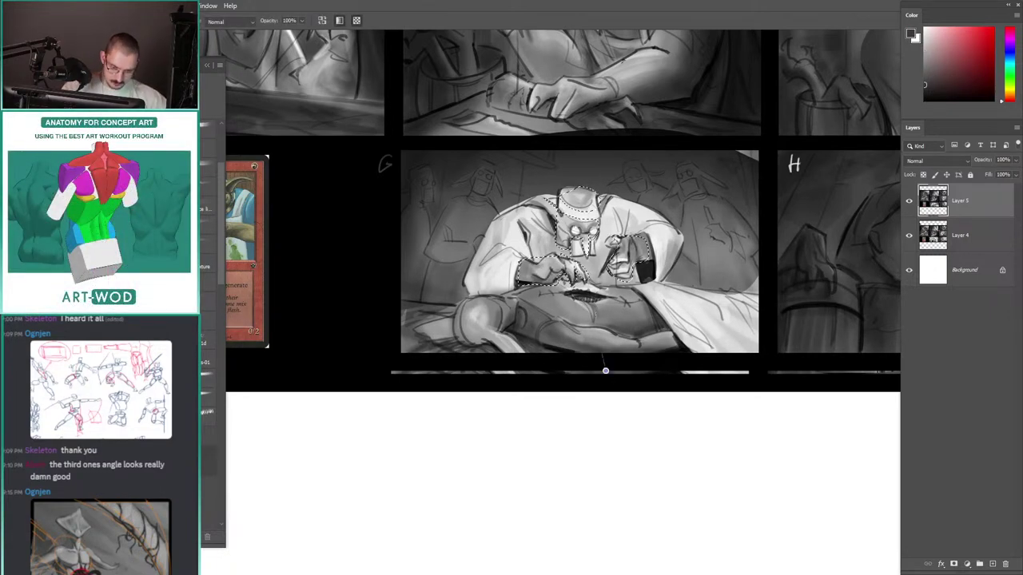
pyautogui.moveTo(606, 371); pyautogui.dragTo(588, 267)
pyautogui.moveTo(564, 151); pyautogui.dragTo(571, 311)
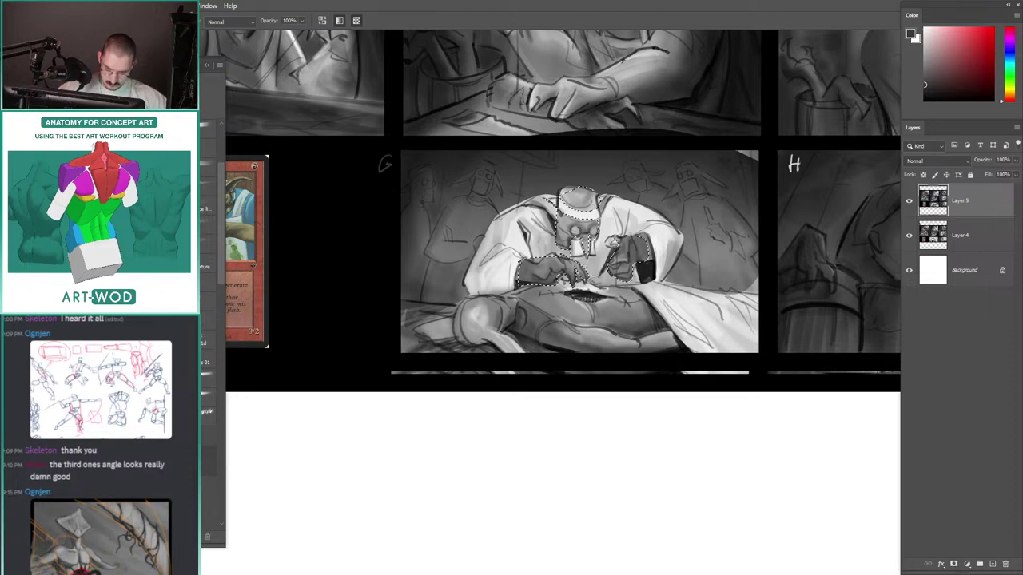
pyautogui.hotkey('ctrl', 'd')
pyautogui.press('b')
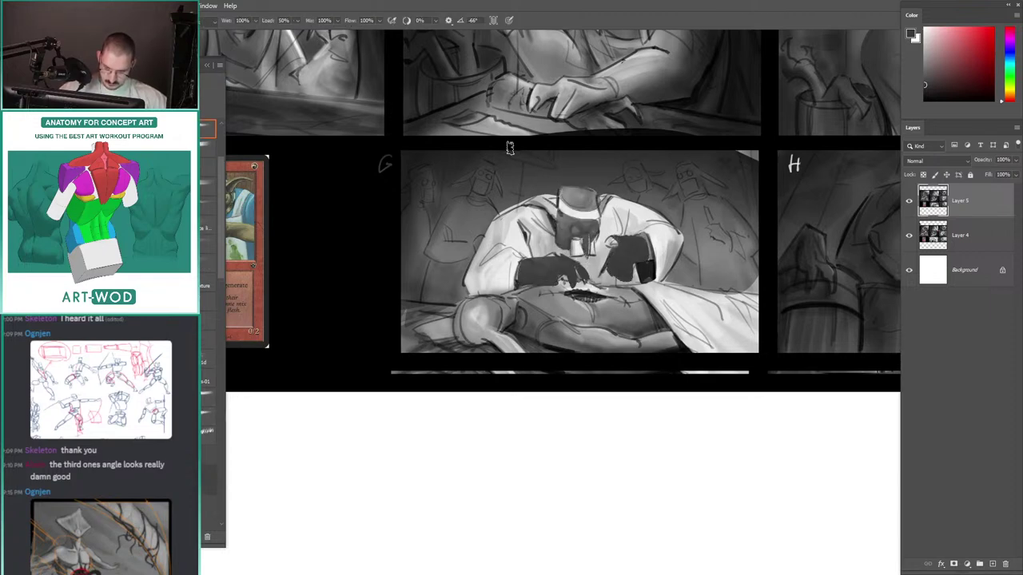
# Step: Select the background areas of thumbnail G with the Magic Wand and darken them further with gradients of a sampled dark grey
pyautogui.scroll(-2, 510, 147)
pyautogui.press('w')
pyautogui.click(540, 192)
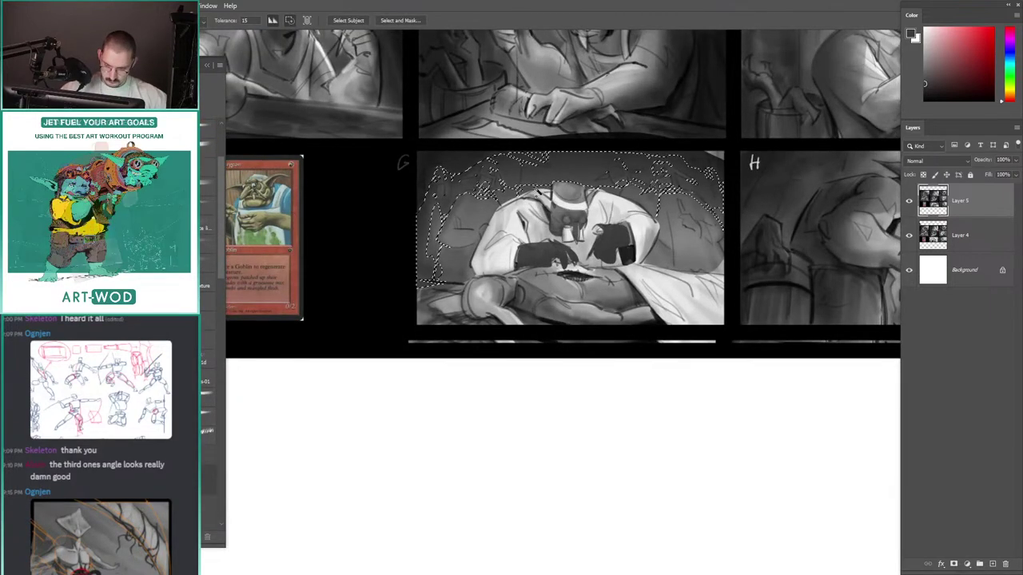
pyautogui.keyDown('shift'); pyautogui.click(670, 195); pyautogui.keyUp('shift')
pyautogui.keyDown('shift'); pyautogui.click(458, 230); pyautogui.keyUp('shift')
pyautogui.keyDown('shift'); pyautogui.click(444, 307); pyautogui.keyUp('shift')
pyautogui.press('g')
pyautogui.keyDown('alt'); pyautogui.click(556, 322); pyautogui.keyUp('alt')
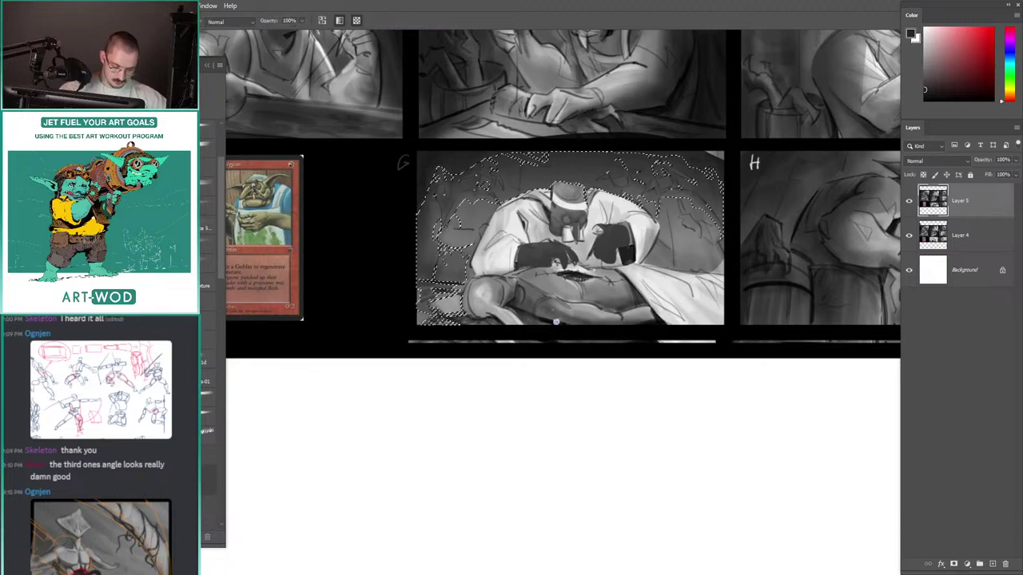
pyautogui.moveTo(557, 322); pyautogui.dragTo(545, 167)
pyautogui.moveTo(518, 188); pyautogui.dragTo(465, 179)
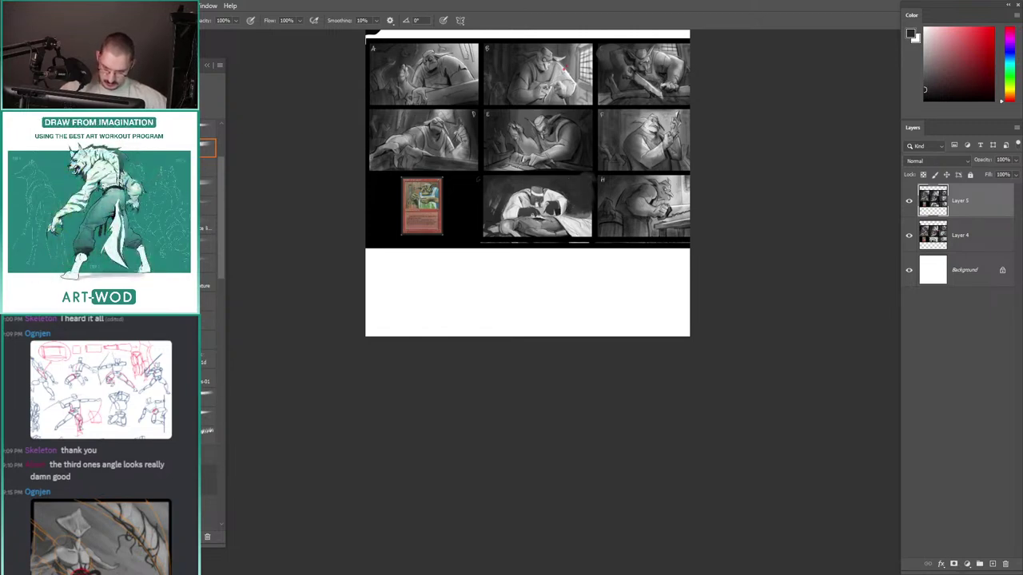
# Step: Lasso the white sheet beside the patient in thumbnail G, shade its outer corner with a dark gradient and deselect it
pyautogui.moveTo(521, 171); pyautogui.dragTo(615, 200)
pyautogui.moveTo(486, 180); pyautogui.dragTo(638, 346)
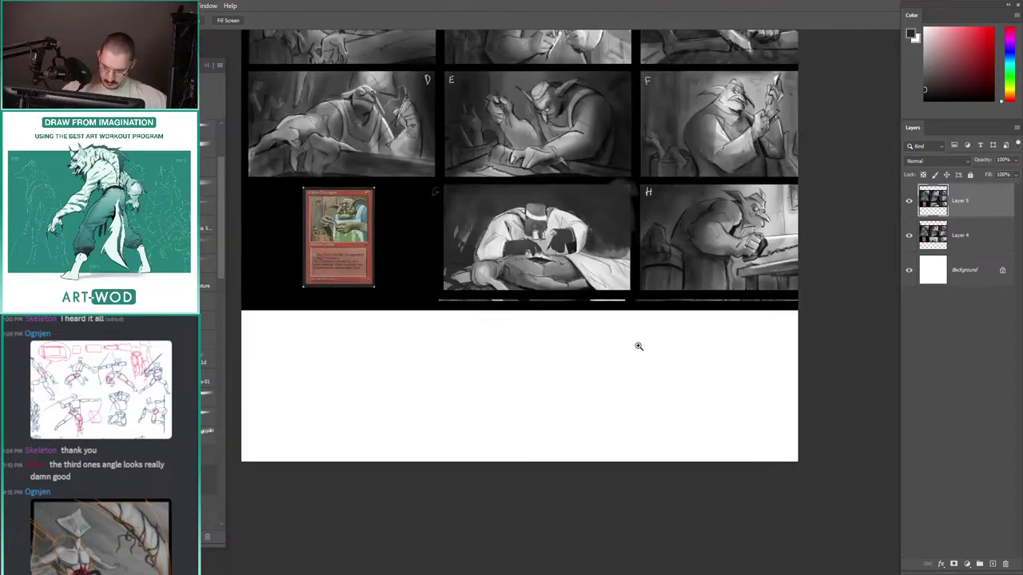
pyautogui.press('l')
pyautogui.moveTo(571, 252)
pyautogui.mouseDown()
pyautogui.moveTo(598, 291)
pyautogui.moveTo(571, 251)
pyautogui.mouseUp()
pyautogui.press('g')
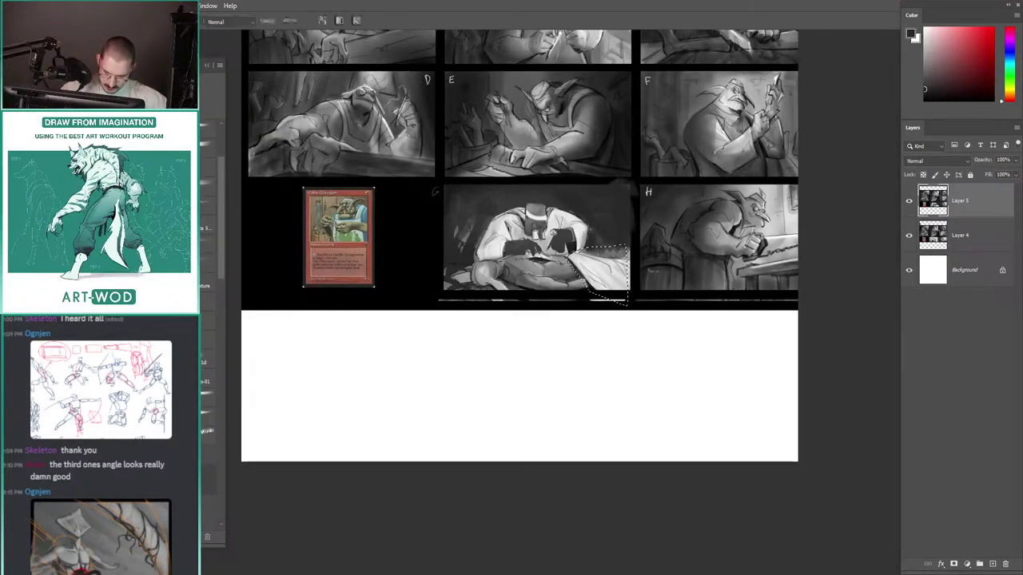
pyautogui.moveTo(636, 293); pyautogui.dragTo(601, 265)
pyautogui.hotkey('ctrl', 'd')
pyautogui.moveTo(587, 123); pyautogui.dragTo(465, 202)
pyautogui.hotkey('ctrl', 'z')
pyautogui.hotkey('ctrl', 'z')
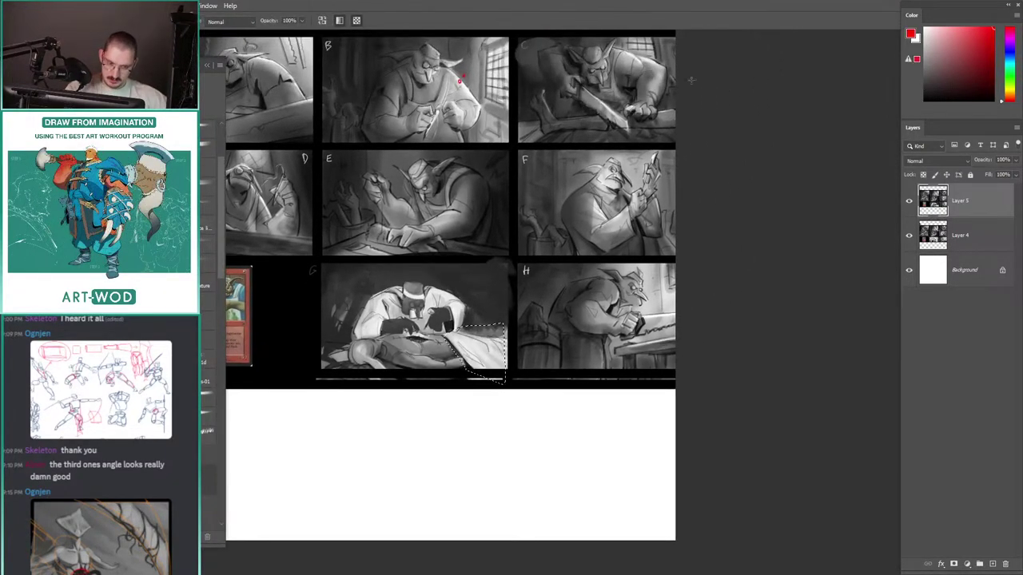
pyautogui.hotkey('ctrl', 'd')
# Step: Draw temporary red pointers over the thumbnails, including a circle around thumbnail G, and undo them
pyautogui.moveTo(363, 123); pyautogui.dragTo(462, 225)
pyautogui.press('b')
pyautogui.moveTo(402, 193); pyautogui.dragTo(434, 158)
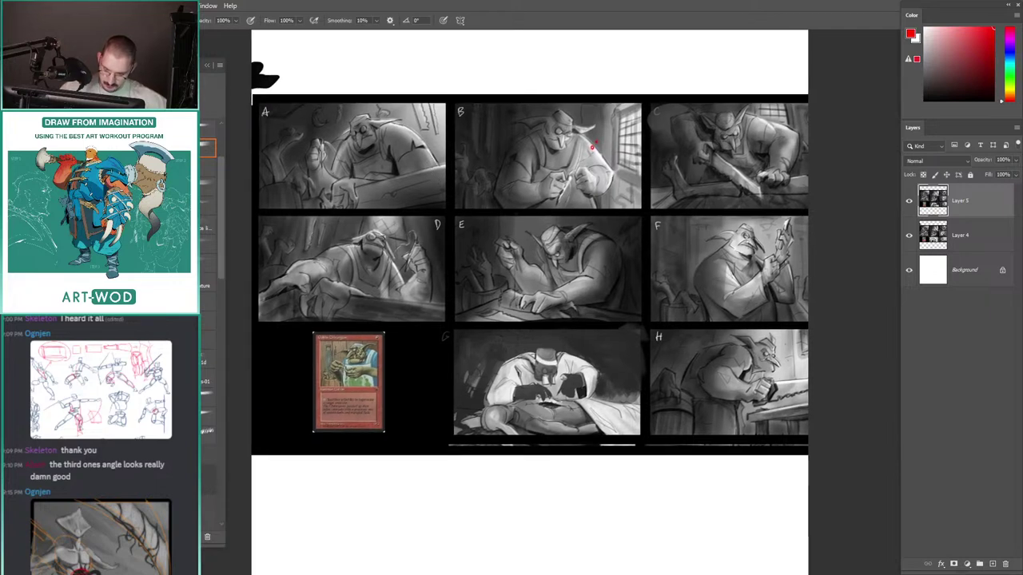
pyautogui.hotkey('ctrl', 'z')
pyautogui.moveTo(362, 208)
pyautogui.mouseDown()
pyautogui.moveTo(429, 181)
pyautogui.moveTo(500, 227)
pyautogui.mouseUp()
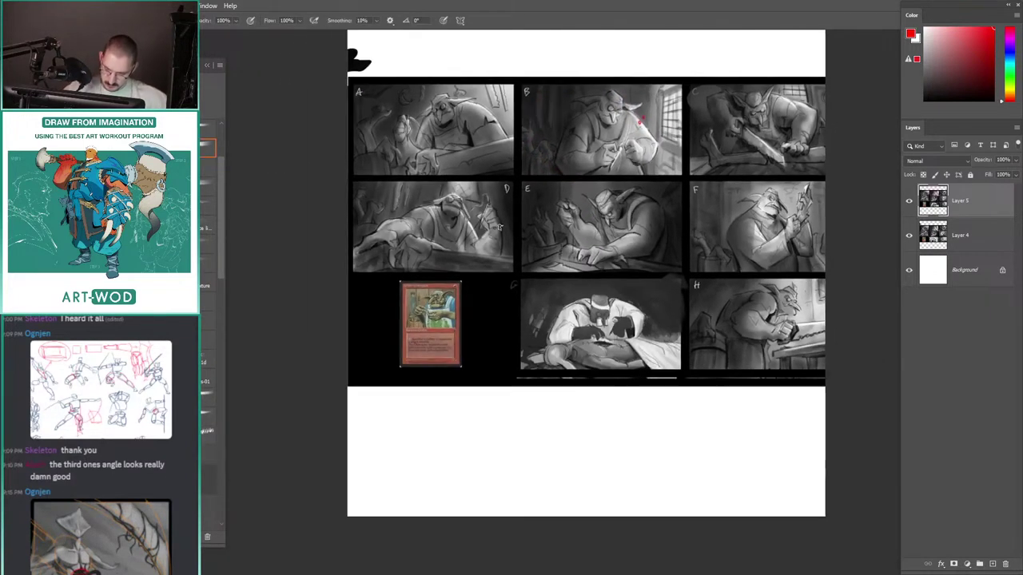
pyautogui.moveTo(375, 133); pyautogui.dragTo(350, 145)
pyautogui.hotkey('ctrl', 'z')
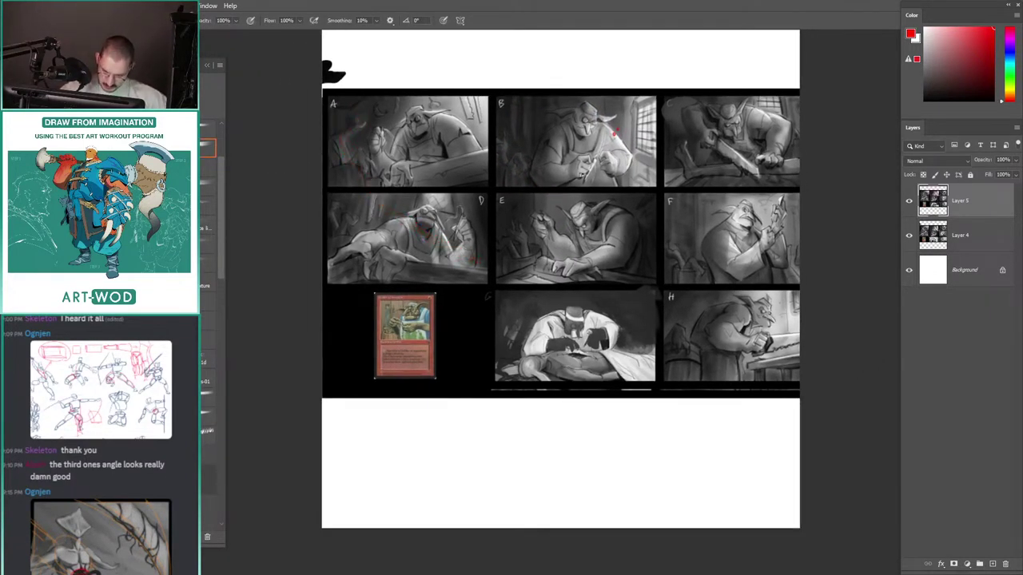
pyautogui.hotkey('ctrl', 'z')
pyautogui.moveTo(559, 240); pyautogui.dragTo(537, 200)
pyautogui.moveTo(549, 346); pyautogui.dragTo(637, 302)
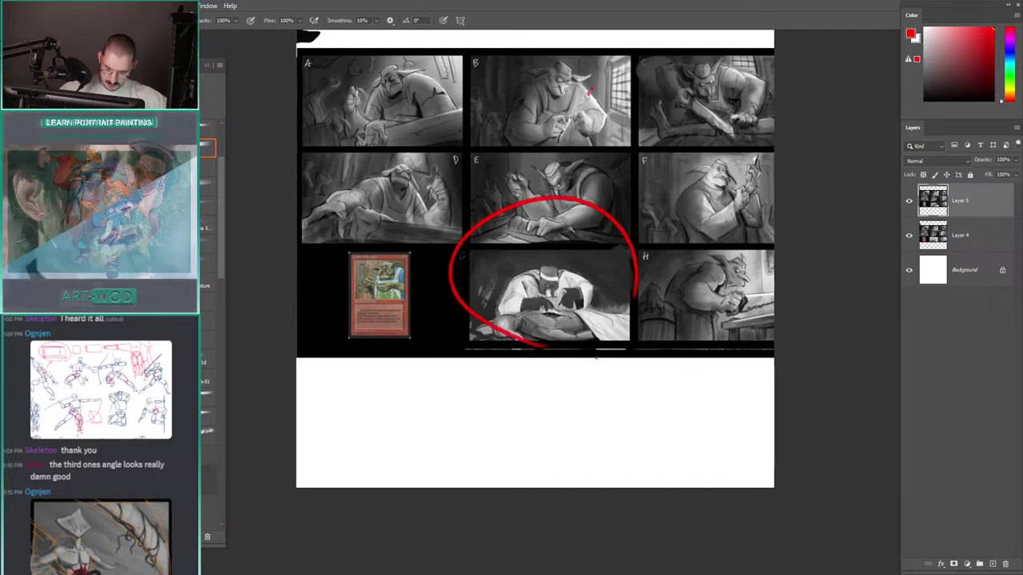
pyautogui.hotkey('ctrl', 'z')
# Step: Compare the thumbnail sheet with Layer 5 hidden and shown, and capture a screen snip of the whole sheet
pyautogui.moveTo(374, 185); pyautogui.dragTo(400, 186)
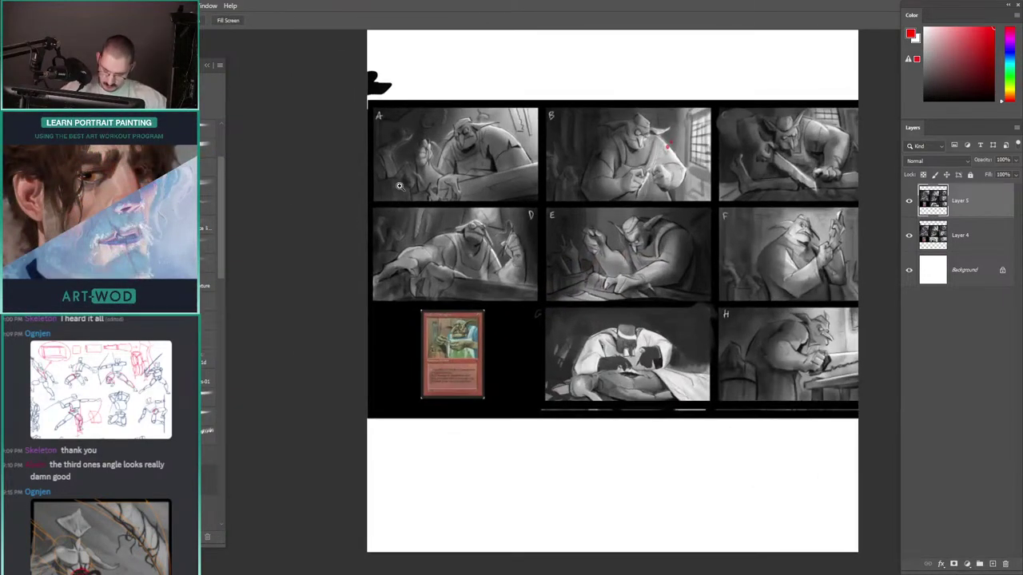
pyautogui.scroll(-2, 446, 186)
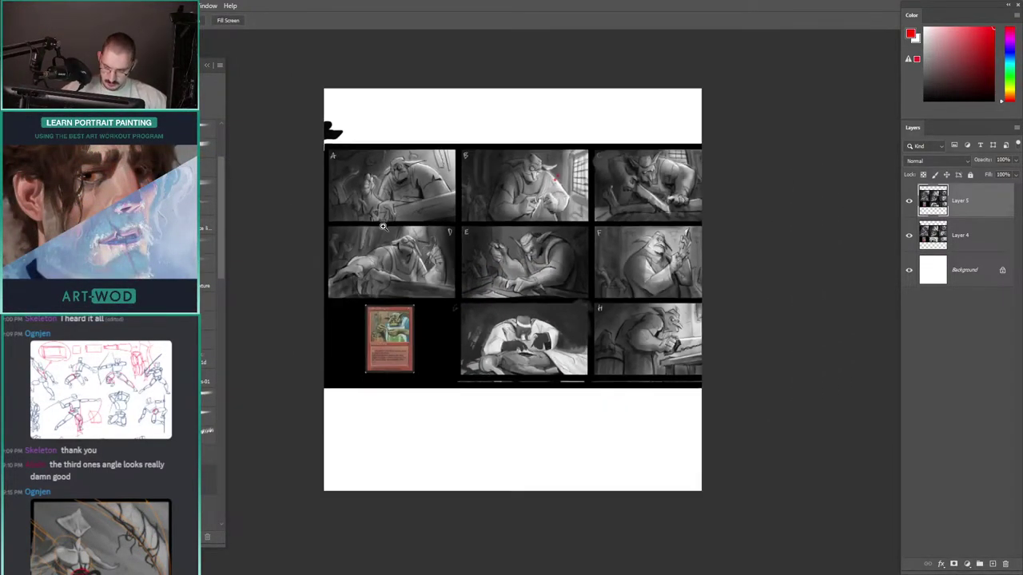
pyautogui.click(910, 204)
pyautogui.click(910, 201)
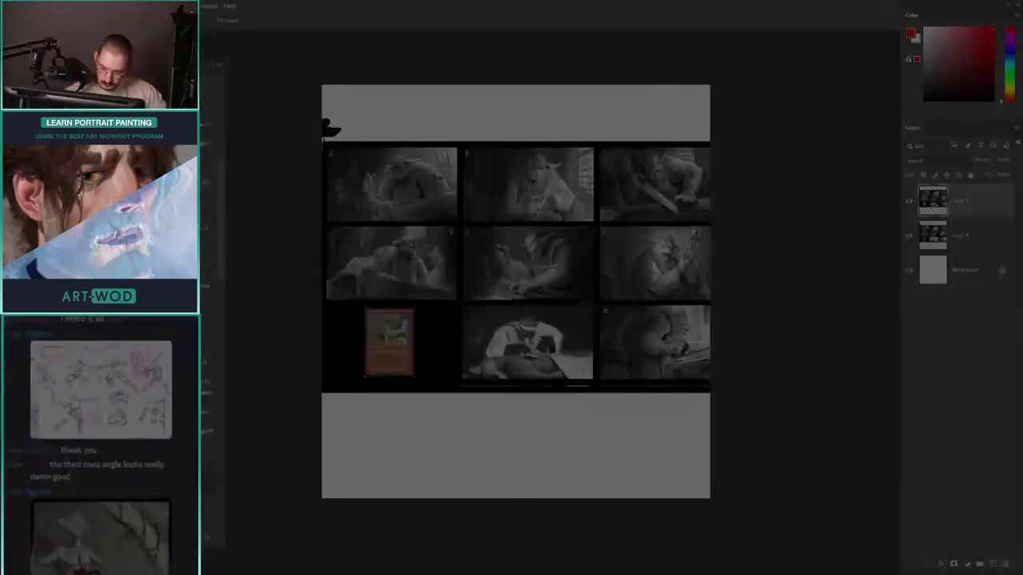
pyautogui.scroll(1, 504, 217)
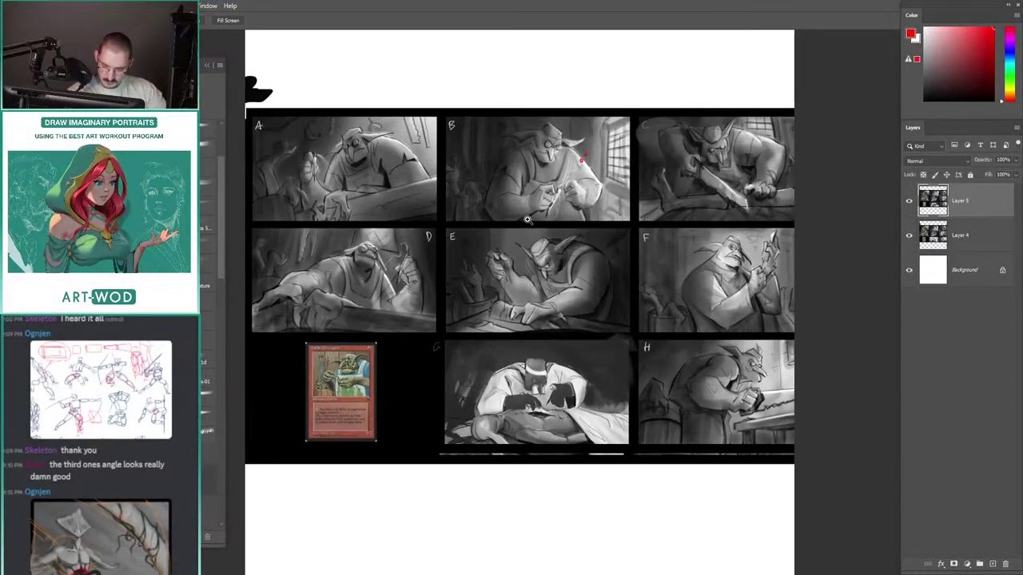
pyautogui.press('super+shift+s')
pyautogui.moveTo(247, 110); pyautogui.dragTo(796, 461)
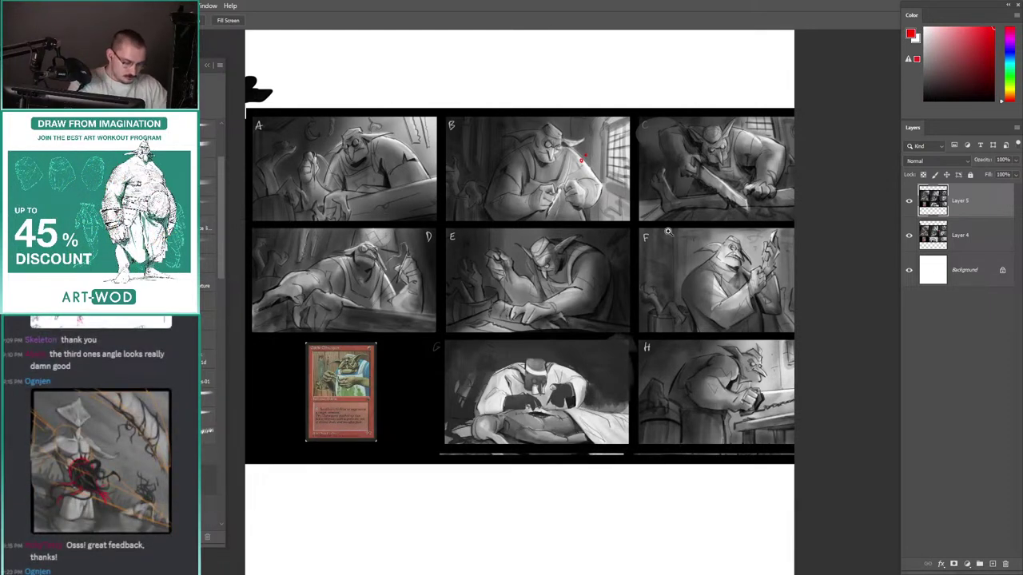
# Step: Paste the genie painting into the document and delete the two goblin thumbnail layers
pyautogui.hotkey('ctrl', 'v')
pyautogui.click(936, 239)
pyautogui.press('Delete')
pyautogui.press('Delete')
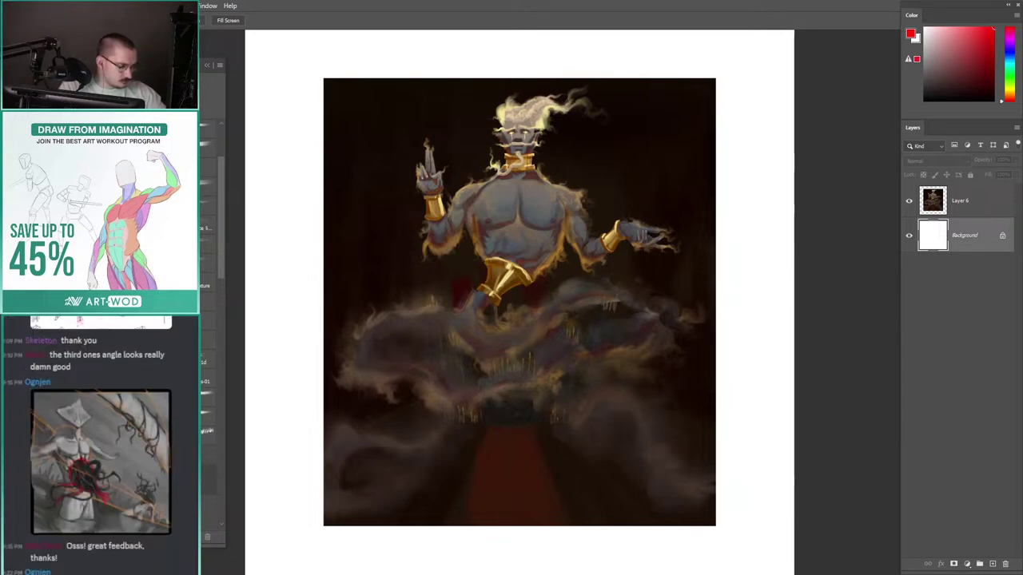
# Step: Scale up the pasted genie painting proportionally until it fills the canvas height
pyautogui.moveTo(482, 163); pyautogui.dragTo(640, 247)
pyautogui.moveTo(639, 246)
pyautogui.mouseDown()
pyautogui.moveTo(441, 185)
pyautogui.moveTo(340, 83)
pyautogui.mouseUp()
pyautogui.click(939, 202)
pyautogui.hotkey('ctrl', 't')
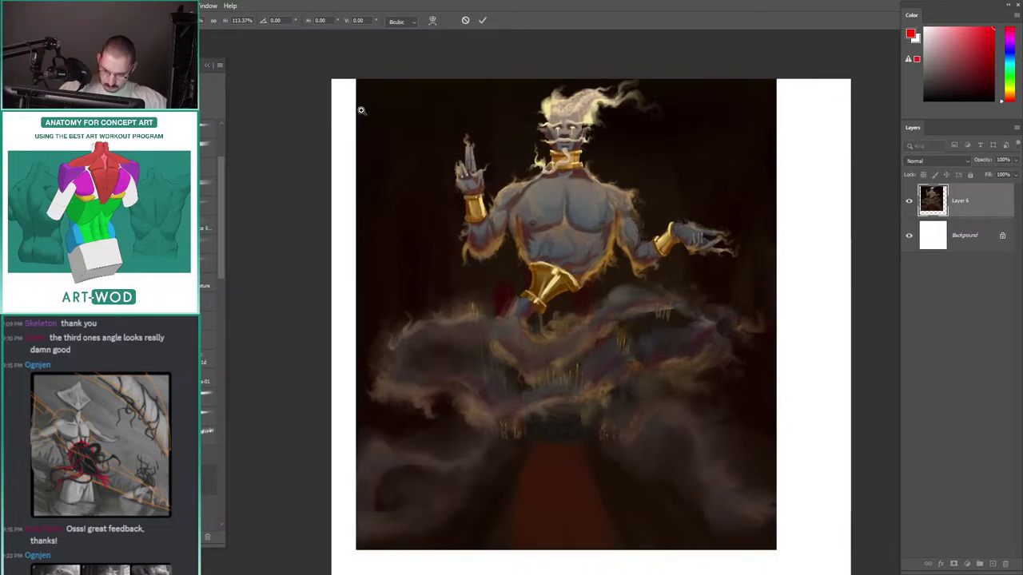
pyautogui.scroll(-2, 445, 160)
pyautogui.moveTo(610, 354); pyautogui.dragTo(649, 396)
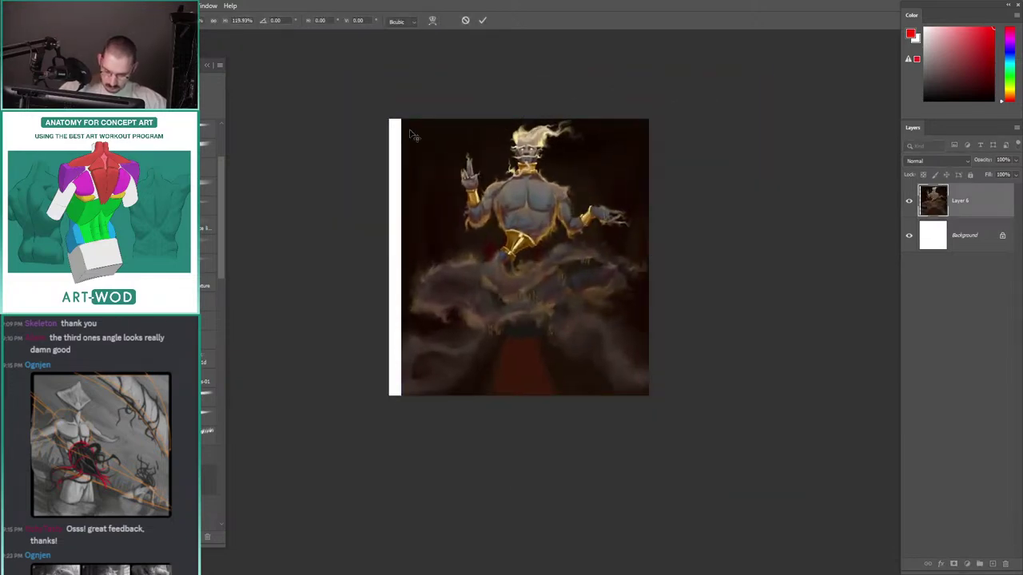
pyautogui.press('Return')
# Step: Examine the genie painting from the whole composition down to the raised hand, face and torso
pyautogui.press('z')
pyautogui.click(422, 200)
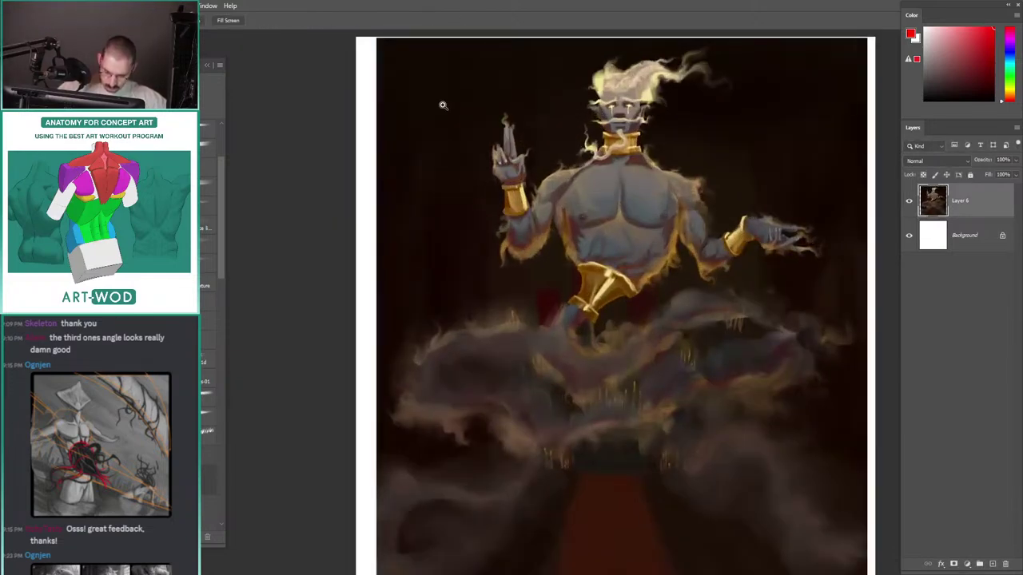
pyautogui.moveTo(436, 106)
pyautogui.mouseDown()
pyautogui.moveTo(487, 200)
pyautogui.moveTo(452, 231)
pyautogui.mouseUp()
pyautogui.scroll(2, 451, 231)
pyautogui.scroll(-2, 452, 231)
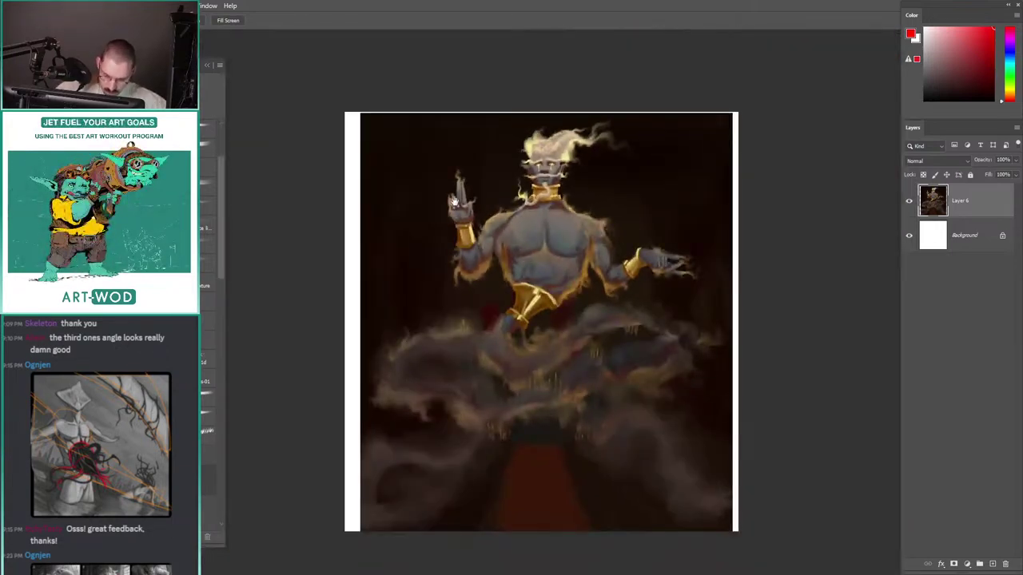
pyautogui.scroll(2, 515, 235)
pyautogui.press('b')
pyautogui.scroll(-2, 452, 205)
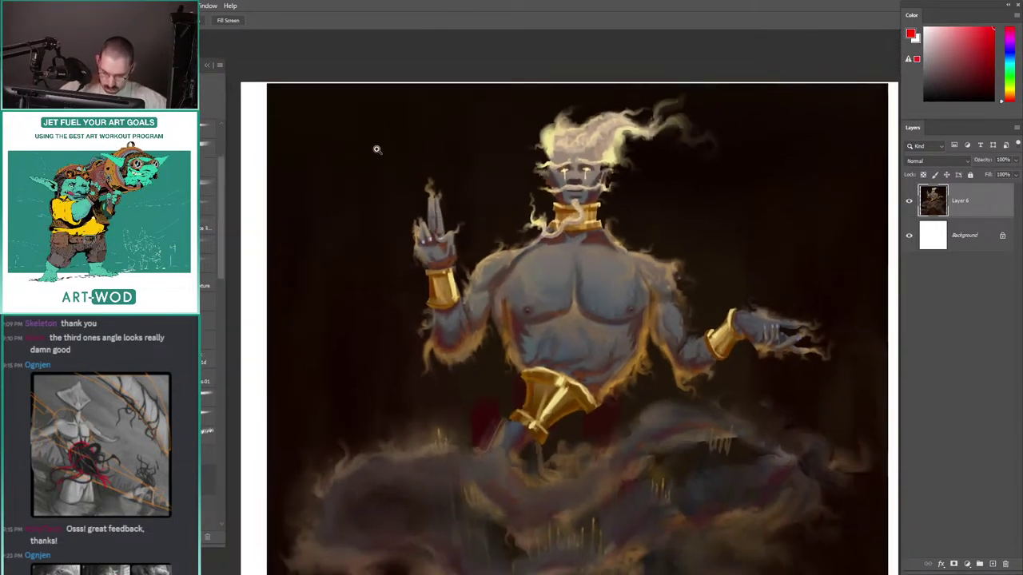
pyautogui.scroll(3, 402, 168)
pyautogui.moveTo(447, 239); pyautogui.dragTo(430, 201)
pyautogui.scroll(-2, 455, 216)
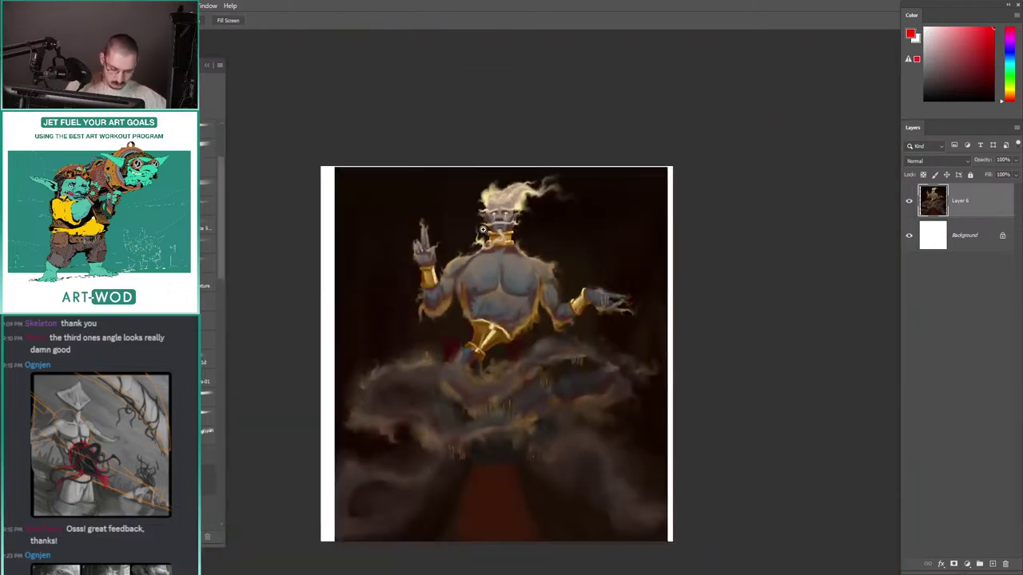
# Step: Add a second copy of the genie painting and scale it to cover the one beneath
pyautogui.hotkey('ctrl', 'j')
pyautogui.hotkey('ctrl', 't')
pyautogui.moveTo(370, 210); pyautogui.dragTo(328, 179)
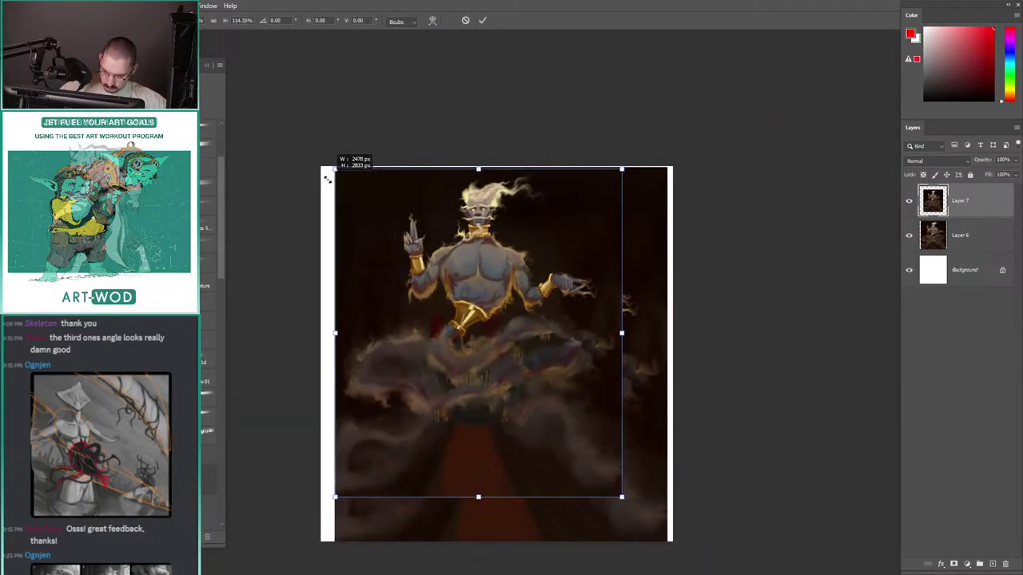
pyautogui.moveTo(622, 496); pyautogui.dragTo(583, 366)
pyautogui.press('Return')
# Step: Hide Layer 7 and, on Layer 6, paint out the wisps around the shoulder of the outstretched arm with sampled dark background colours
pyautogui.click(909, 200)
pyautogui.click(927, 227)
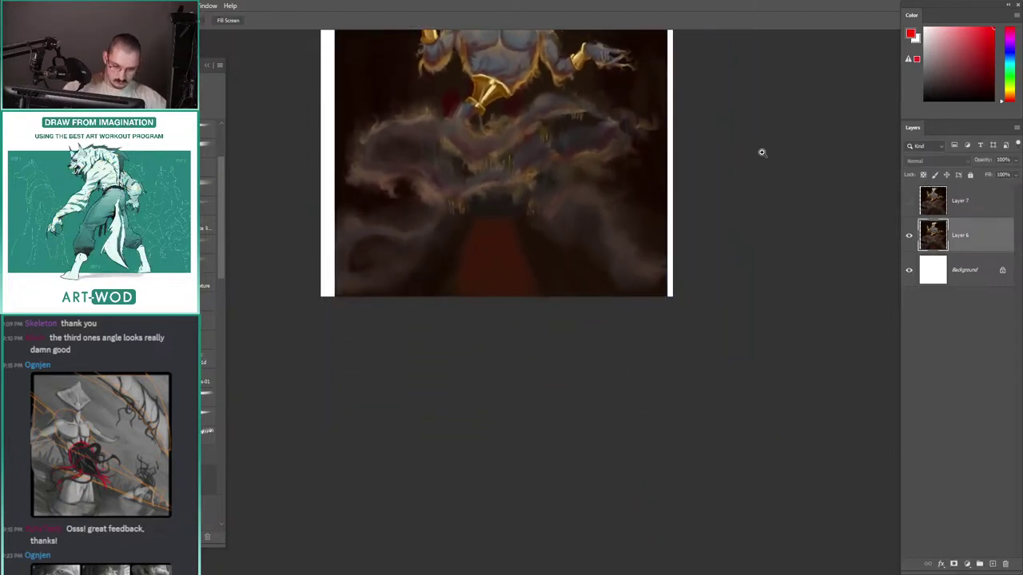
pyautogui.moveTo(470, 122); pyautogui.dragTo(466, 344)
pyautogui.moveTo(466, 344); pyautogui.dragTo(504, 335)
pyautogui.moveTo(543, 232); pyautogui.dragTo(541, 207)
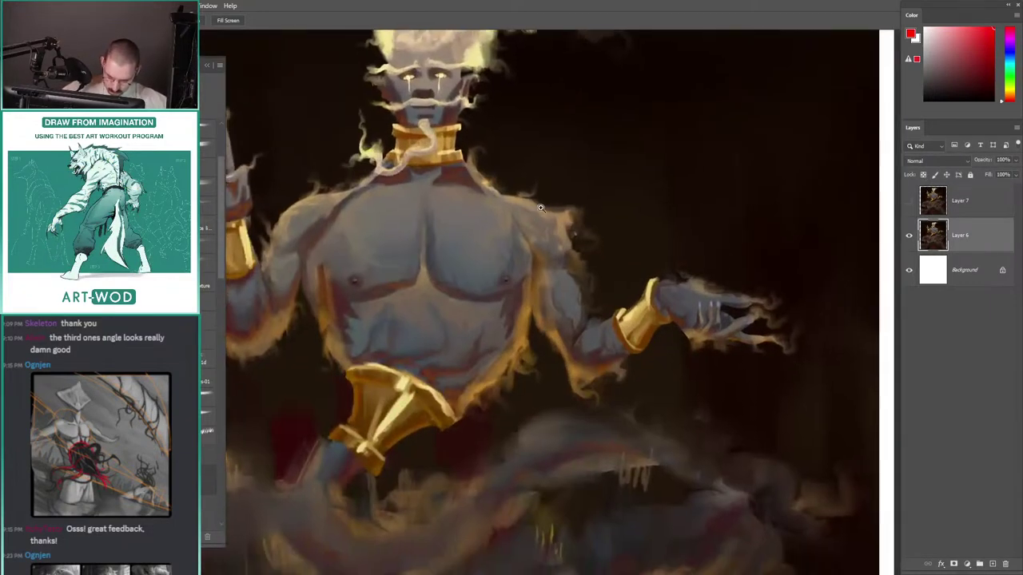
pyautogui.press('b')
pyautogui.hotkey('shift', 'b')
pyautogui.keyDown('alt'); pyautogui.click(604, 281); pyautogui.keyUp('alt')
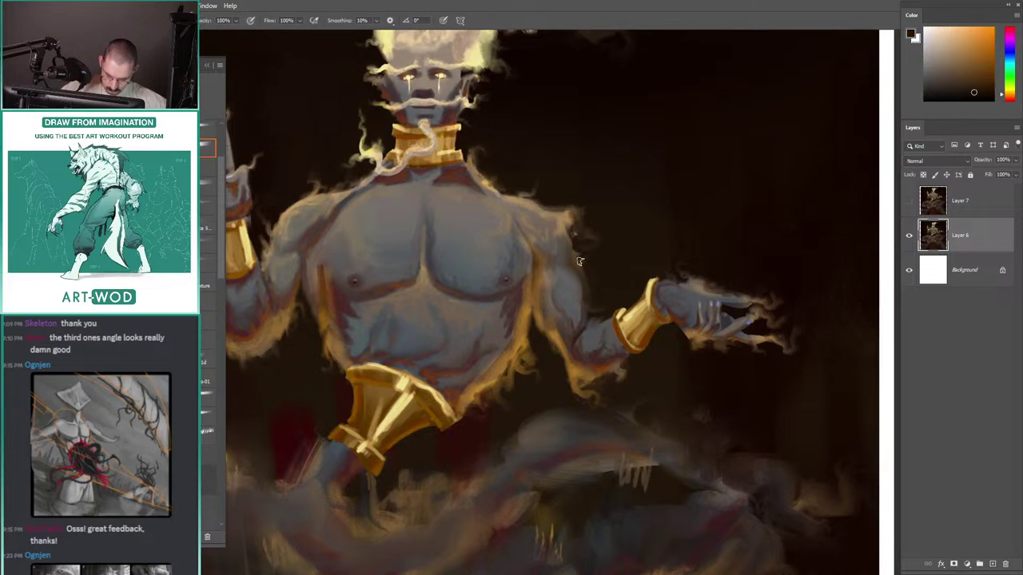
pyautogui.moveTo(561, 219)
pyautogui.mouseDown()
pyautogui.moveTo(555, 233)
pyautogui.moveTo(564, 219)
pyautogui.mouseUp()
pyautogui.hotkey('shift', 'b')
pyautogui.hotkey('shift', 'b')
pyautogui.keyDown('alt'); pyautogui.click(580, 260); pyautogui.keyUp('alt')
pyautogui.hotkey('shift', 'b')
pyautogui.moveTo(475, 190)
pyautogui.mouseDown()
pyautogui.moveTo(478, 227)
pyautogui.moveTo(570, 262)
pyautogui.mouseUp()
pyautogui.moveTo(368, 124); pyautogui.dragTo(472, 140)
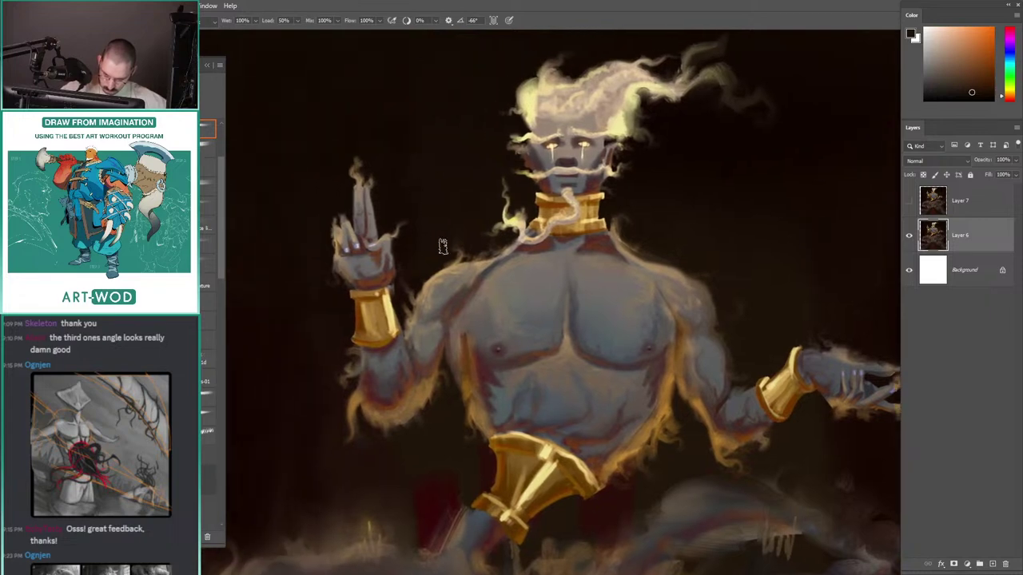
# Step: Clean up the smoky wisps around the raised arm's shoulder and forearm with the dark background colour and blend the edges
pyautogui.press('b')
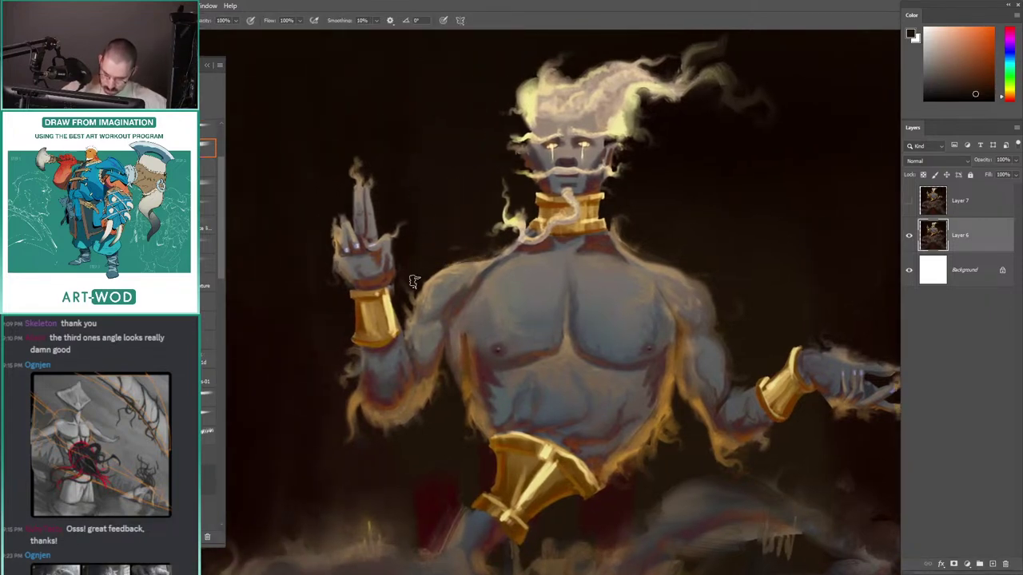
pyautogui.moveTo(414, 281); pyautogui.dragTo(412, 318)
pyautogui.moveTo(412, 291); pyautogui.dragTo(478, 205)
pyautogui.hotkey('shift', 'b')
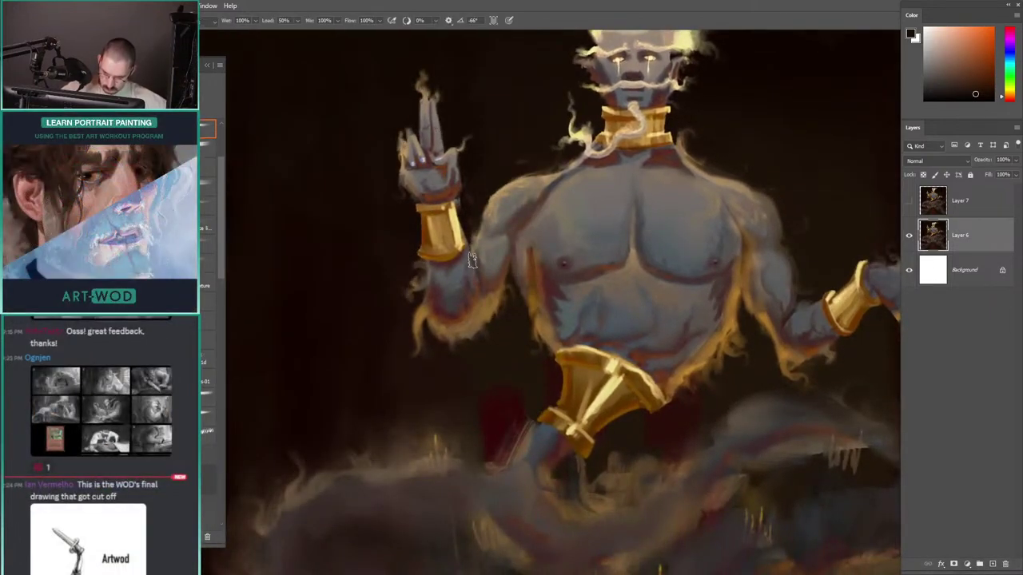
pyautogui.hotkey('shift', 'b')
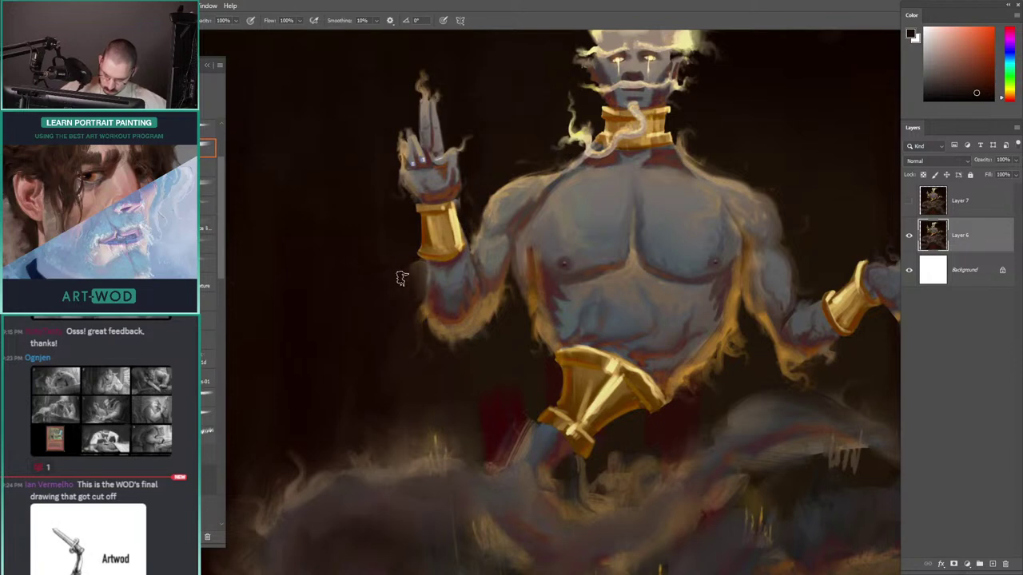
pyautogui.moveTo(438, 322)
pyautogui.mouseDown()
pyautogui.moveTo(465, 337)
pyautogui.moveTo(451, 322)
pyautogui.moveTo(465, 316)
pyautogui.moveTo(456, 382)
pyautogui.mouseUp()
# Step: Paint a larger flame shape below the raised arm's elbow in a sampled golden brown and blend it
pyautogui.keyDown('alt'); pyautogui.click(441, 302); pyautogui.keyUp('alt')
pyautogui.hotkey('shift', 'b')
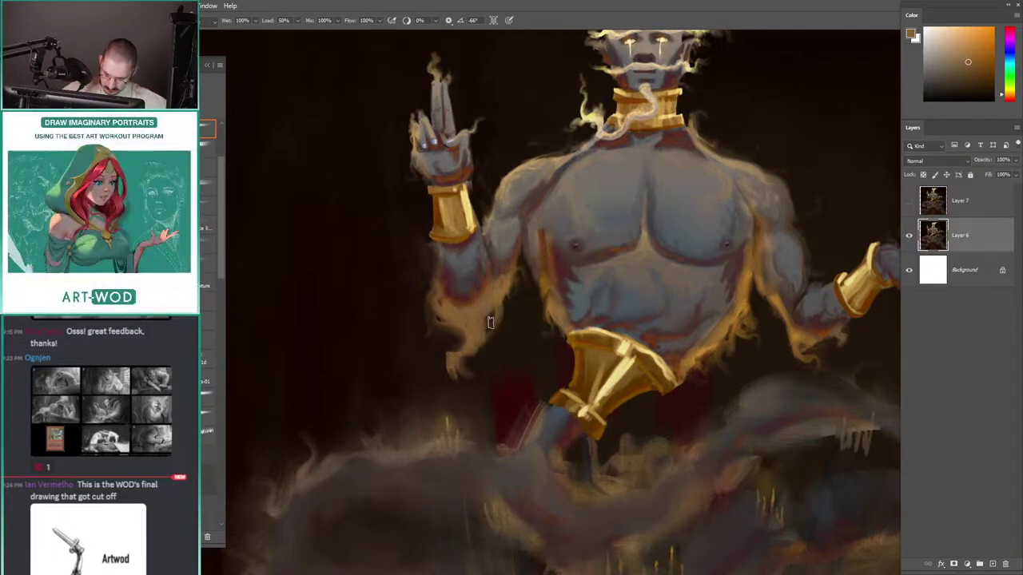
pyautogui.moveTo(494, 199)
pyautogui.mouseDown()
pyautogui.moveTo(485, 265)
pyautogui.moveTo(456, 267)
pyautogui.moveTo(476, 267)
pyautogui.mouseUp()
pyautogui.moveTo(438, 200); pyautogui.dragTo(382, 280)
pyautogui.moveTo(412, 215); pyautogui.dragTo(349, 245)
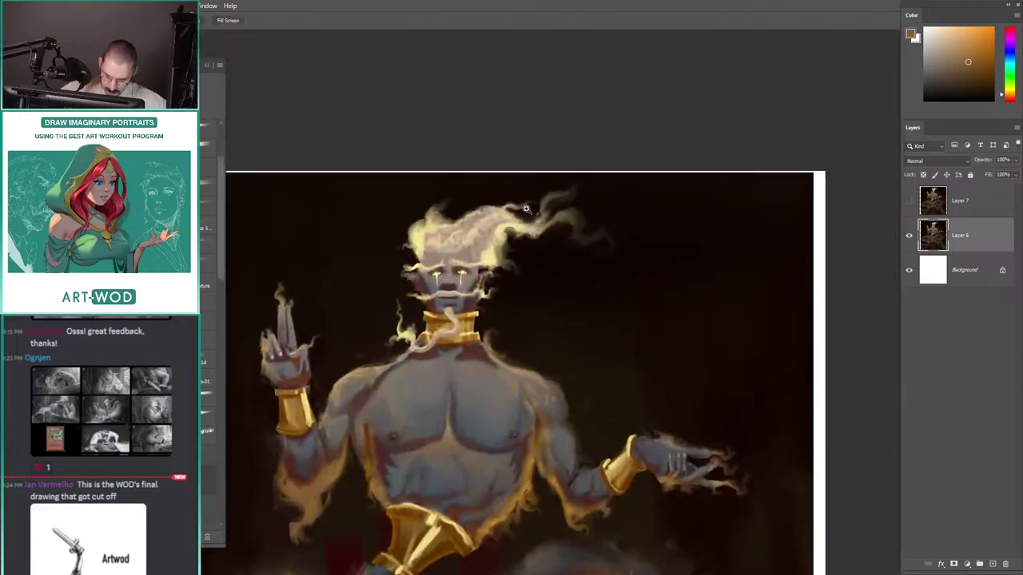
# Step: Refine the smoke shapes around the genie's hair with the sampled near-black background colour and the Mixer Brush
pyautogui.keyDown('alt'); pyautogui.click(553, 248); pyautogui.keyUp('alt')
pyautogui.moveTo(423, 206); pyautogui.dragTo(361, 219)
pyautogui.scroll(3, 360, 219)
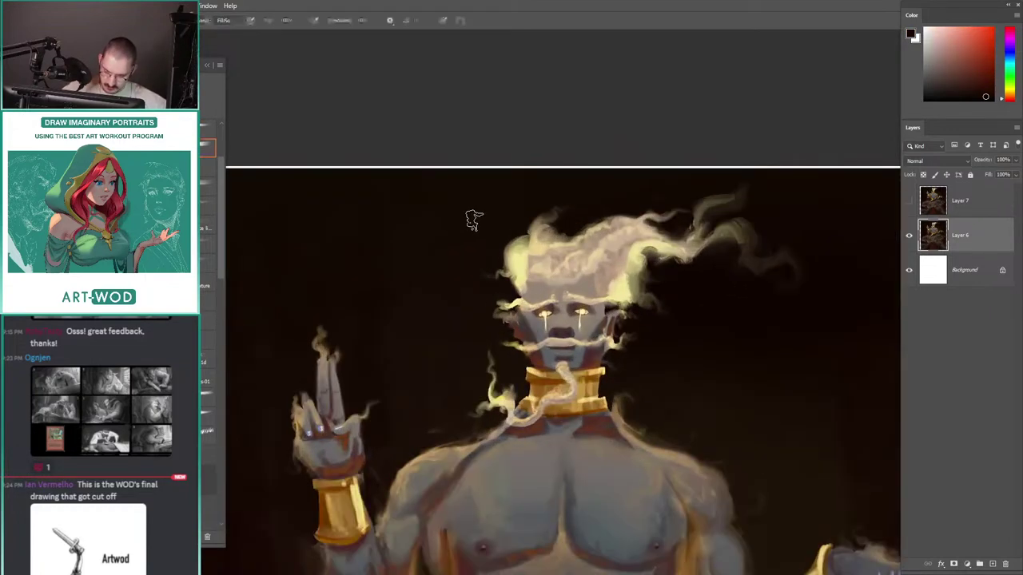
pyautogui.scroll(-1, 472, 205)
pyautogui.press('b')
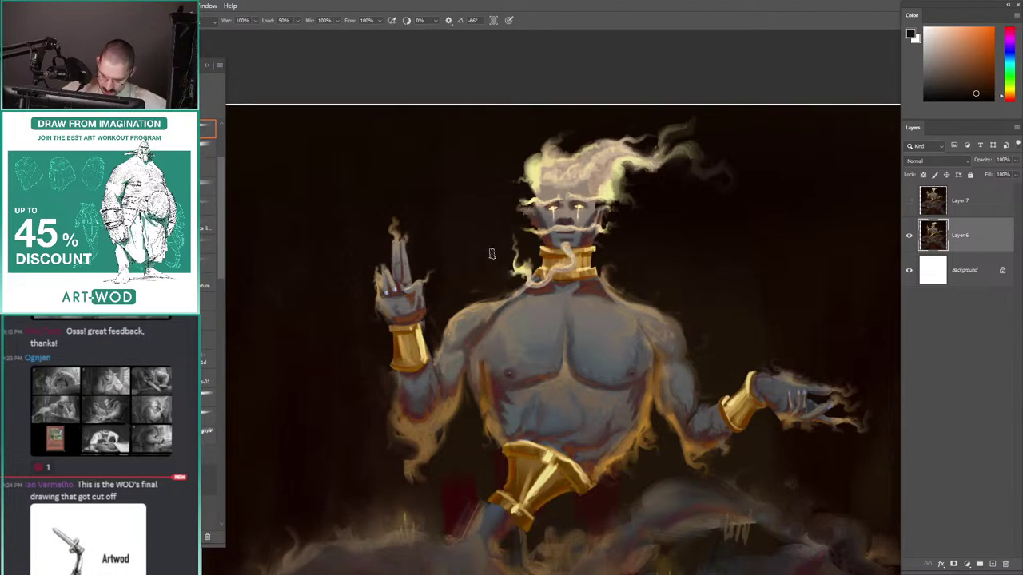
pyautogui.scroll(3, 480, 259)
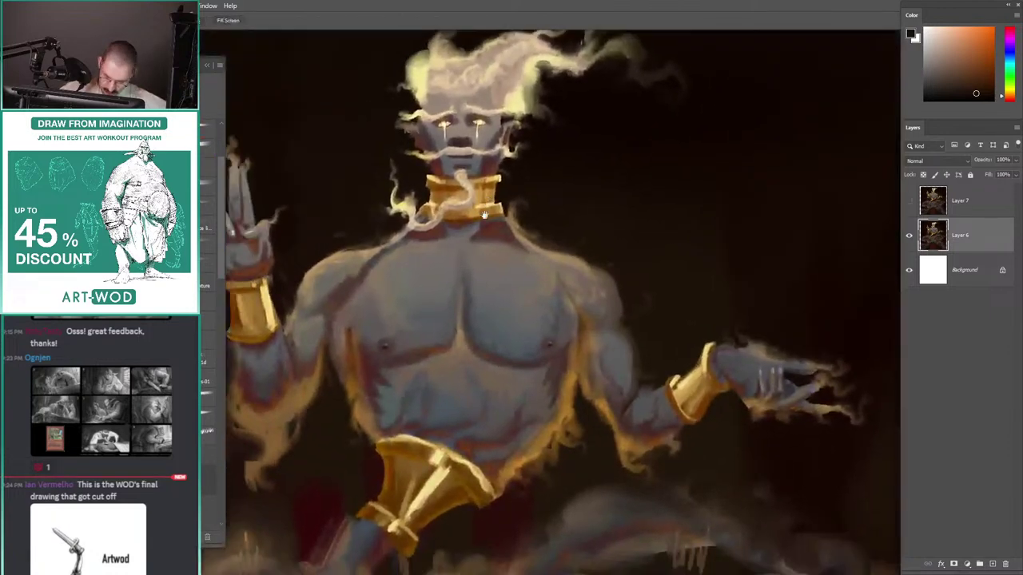
pyautogui.moveTo(485, 215); pyautogui.dragTo(441, 207)
# Step: Show Layer 7 and paint a thin curling smoke wisp trailing off the raised arm's elbow in sampled colours, softening it into the background
pyautogui.click(923, 206)
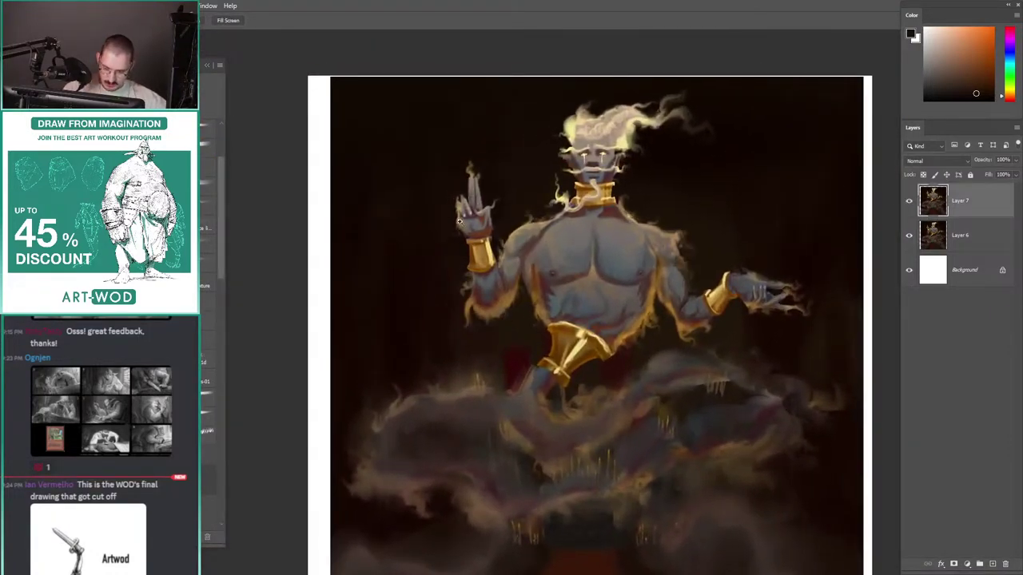
pyautogui.scroll(4, 491, 271)
pyautogui.keyDown('alt'); pyautogui.click(519, 288); pyautogui.keyUp('alt')
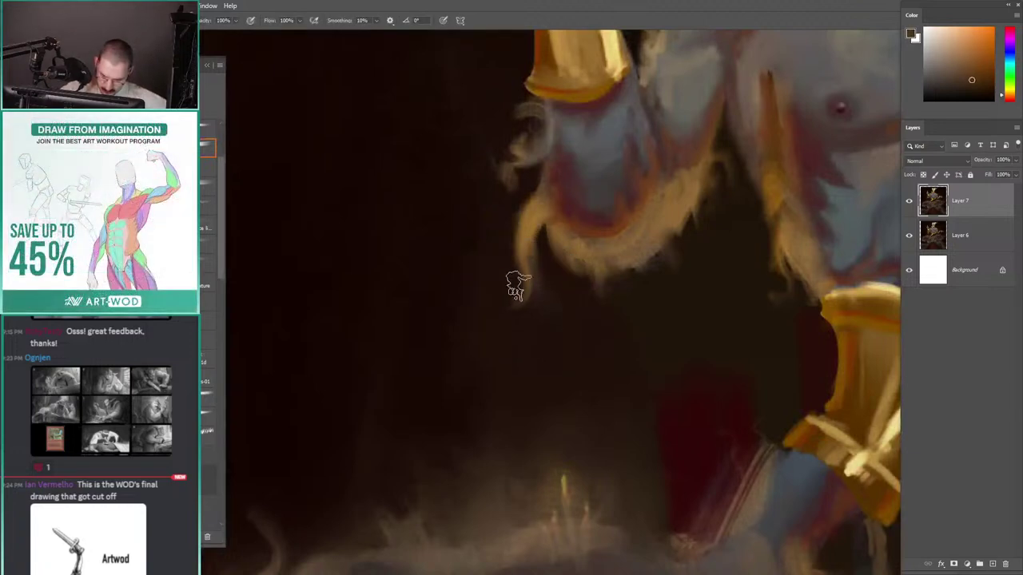
pyautogui.keyDown('alt'); pyautogui.click(439, 324); pyautogui.keyUp('alt')
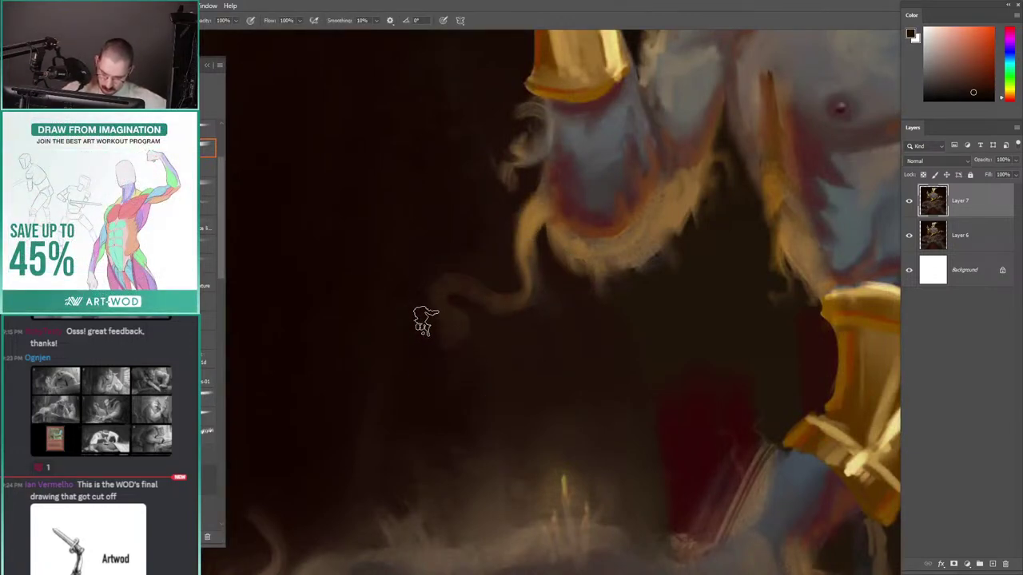
pyautogui.press('r')
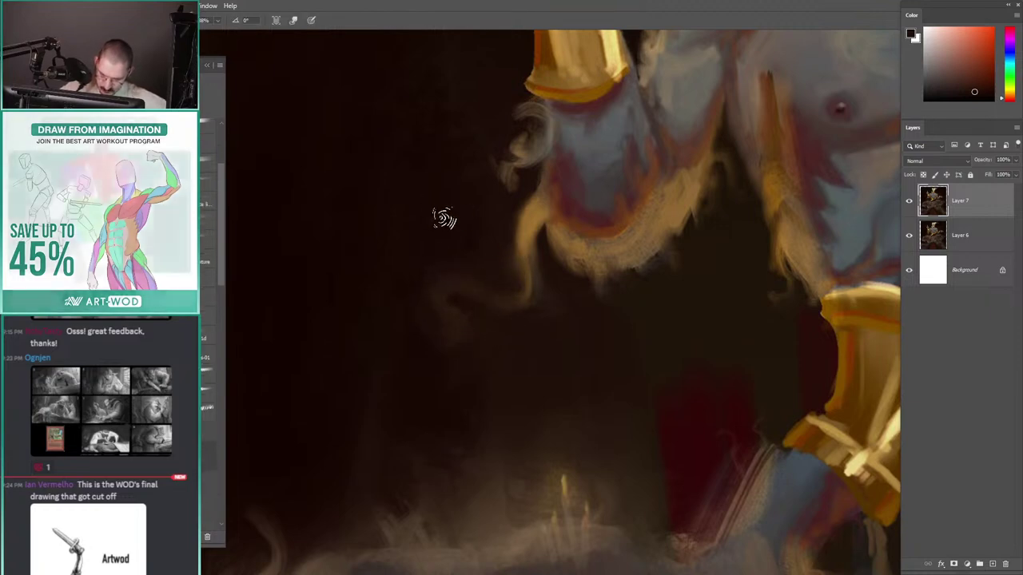
pyautogui.press('b')
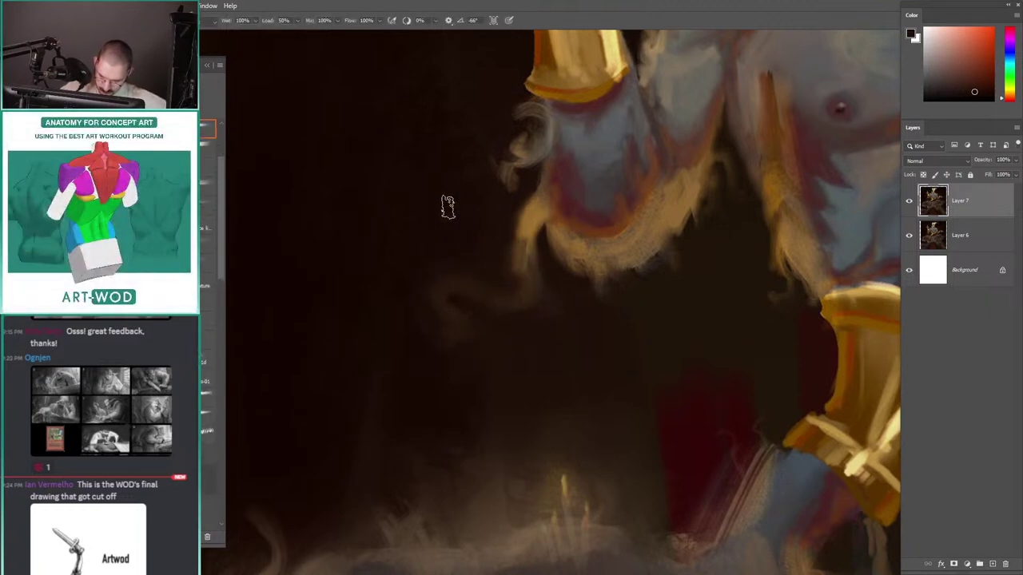
# Step: Blend the elbow wisp and nearby edge into the dark background with the Mixer Brush and colours sampled around the forearm
pyautogui.moveTo(452, 220); pyautogui.dragTo(432, 249)
pyautogui.keyDown('alt'); pyautogui.click(497, 219); pyautogui.keyUp('alt')
pyautogui.moveTo(449, 198)
pyautogui.mouseDown()
pyautogui.moveTo(429, 236)
pyautogui.moveTo(457, 219)
pyautogui.mouseUp()
pyautogui.keyDown('alt'); pyautogui.click(496, 219); pyautogui.keyUp('alt')
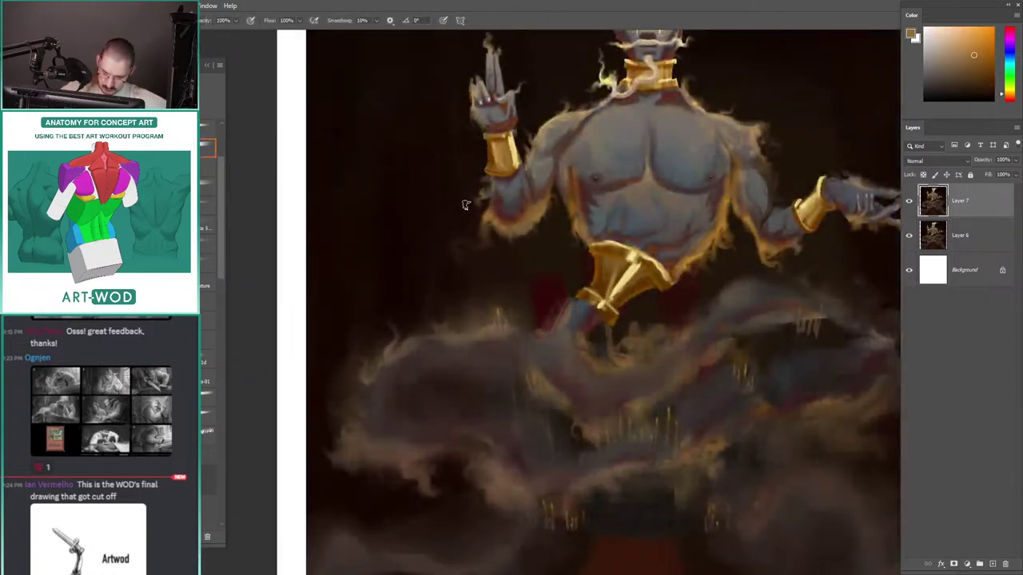
pyautogui.keyDown('alt'); pyautogui.click(500, 225); pyautogui.keyUp('alt')
pyautogui.moveTo(442, 197)
pyautogui.mouseDown()
pyautogui.moveTo(445, 217)
pyautogui.moveTo(455, 216)
pyautogui.moveTo(409, 226)
pyautogui.moveTo(384, 247)
pyautogui.moveTo(437, 216)
pyautogui.mouseUp()
# Step: Compare the original and simplified genie edges by hiding Layer 7, viewing Layer 6, and showing Layer 7 again
pyautogui.press('s')
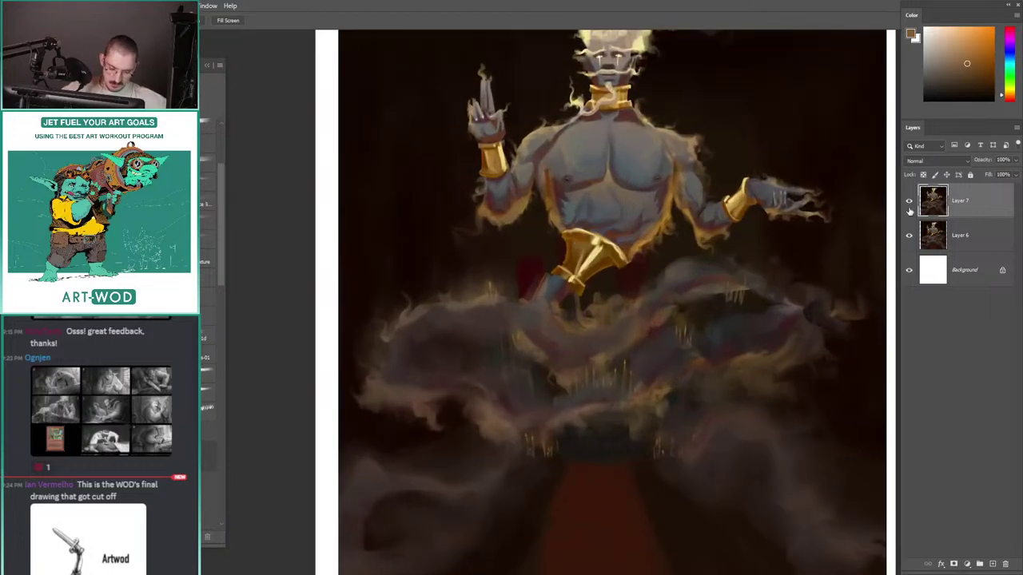
pyautogui.moveTo(473, 158)
pyautogui.mouseDown()
pyautogui.moveTo(461, 235)
pyautogui.moveTo(438, 240)
pyautogui.mouseUp()
pyautogui.moveTo(484, 273); pyautogui.dragTo(456, 297)
pyautogui.moveTo(470, 307); pyautogui.dragTo(482, 208)
pyautogui.moveTo(486, 214)
pyautogui.mouseDown()
pyautogui.moveTo(468, 233)
pyautogui.moveTo(481, 227)
pyautogui.mouseUp()
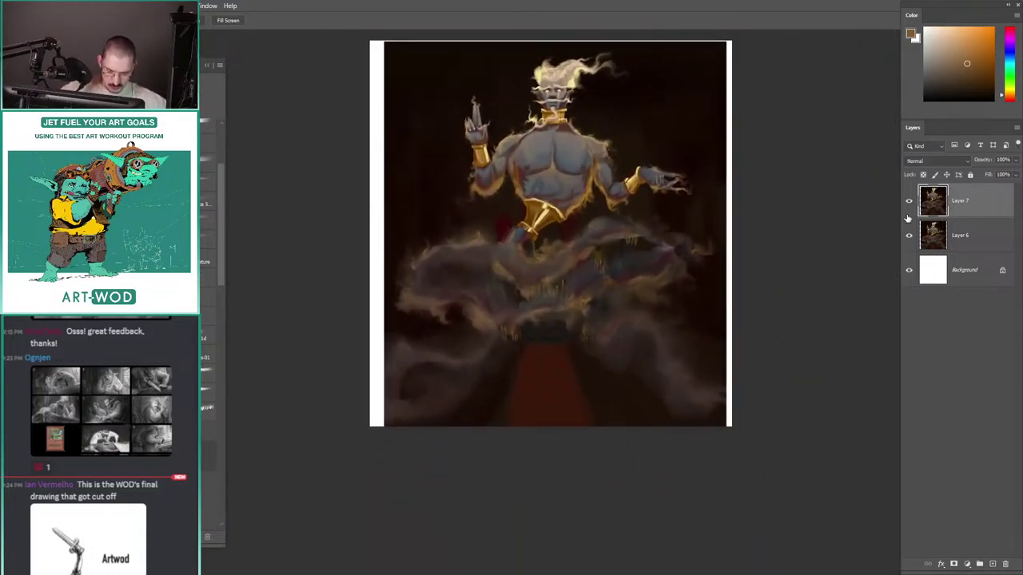
pyautogui.click(910, 202)
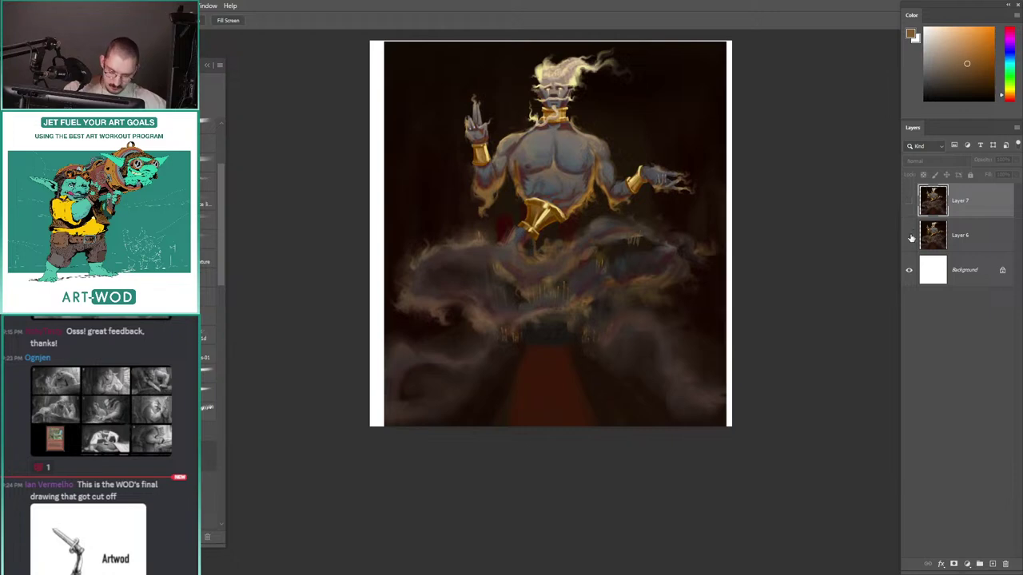
pyautogui.click(923, 238)
pyautogui.scroll(4, 463, 192)
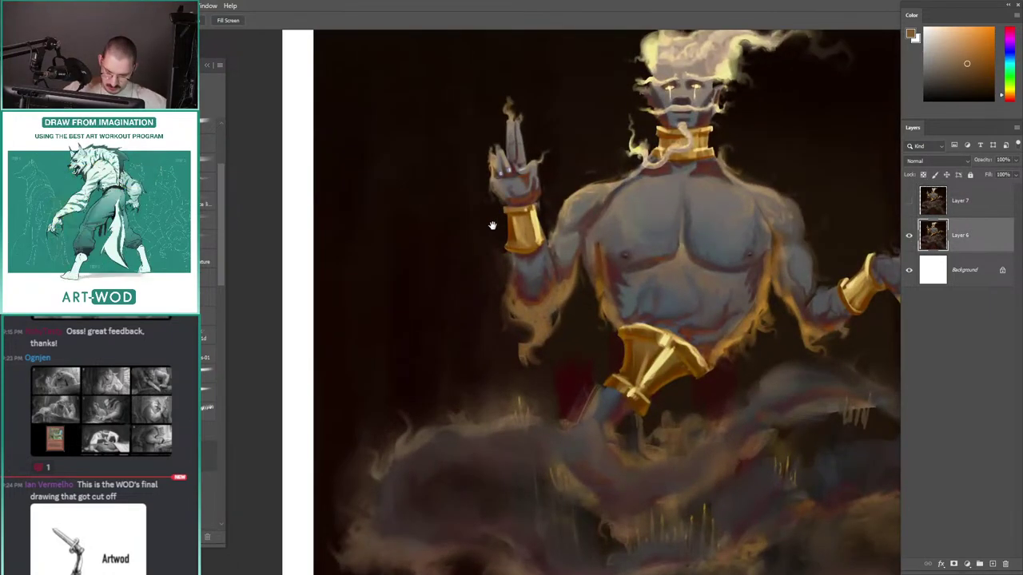
pyautogui.scroll(-5, 492, 225)
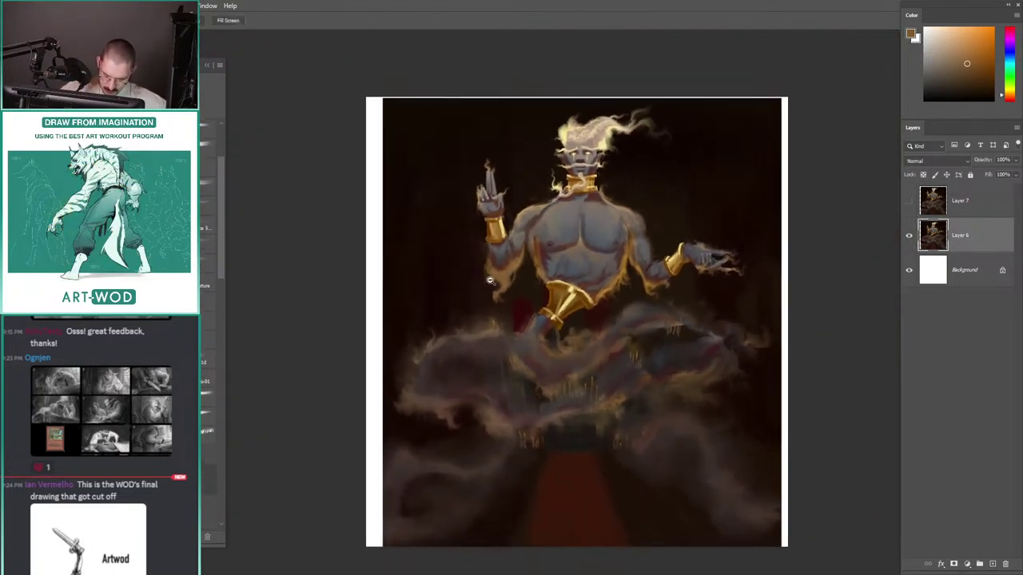
pyautogui.scroll(-1, 566, 299)
pyautogui.click(919, 206)
pyautogui.scroll(3, 535, 183)
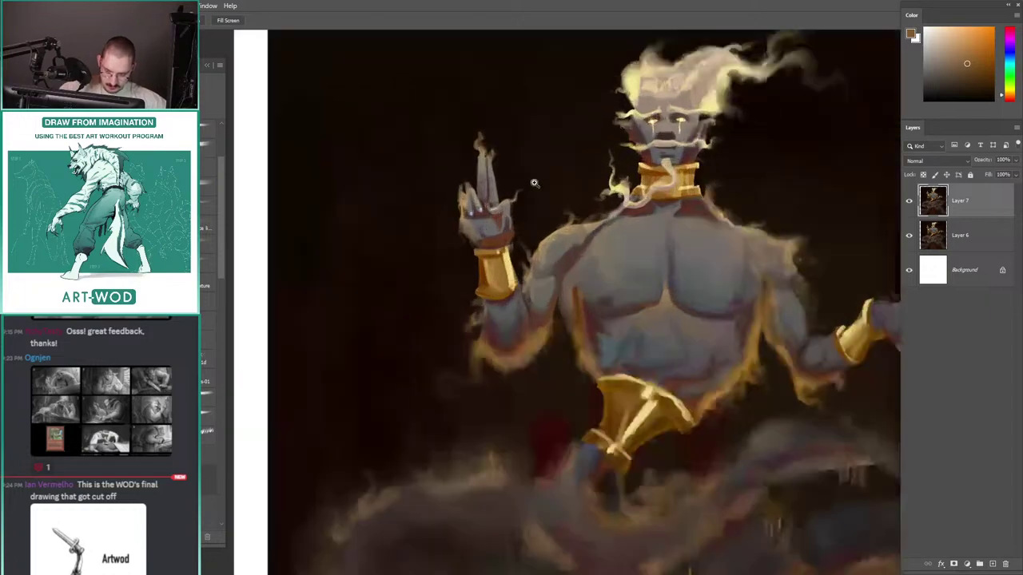
# Step: Mark a wisp on the raised arm's shoulder in bright orange on Layer 7, and compare that area with Layer 6
pyautogui.click(992, 29)
pyautogui.scroll(4, 475, 203)
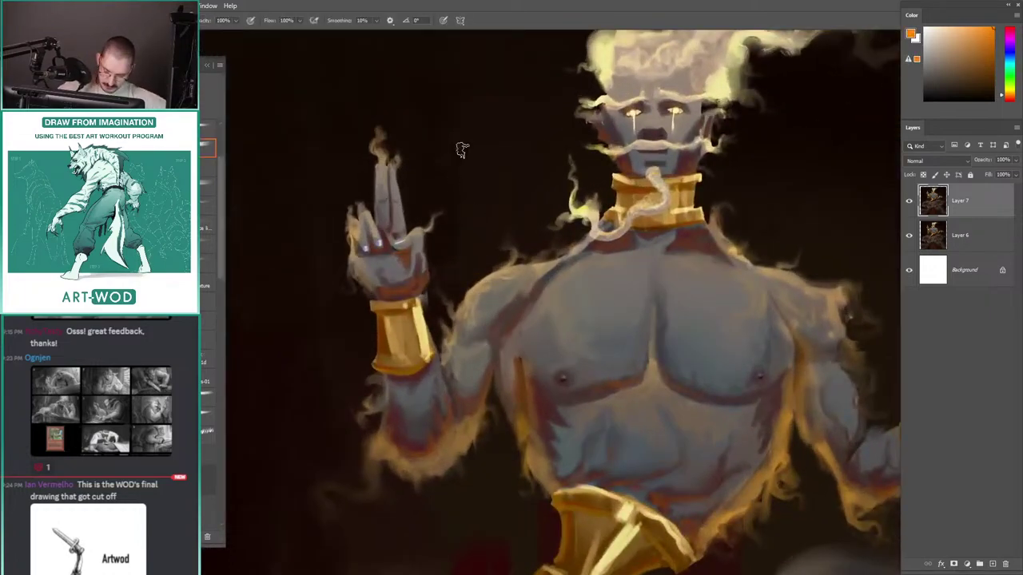
pyautogui.scroll(2, 484, 257)
pyautogui.scroll(-1, 506, 272)
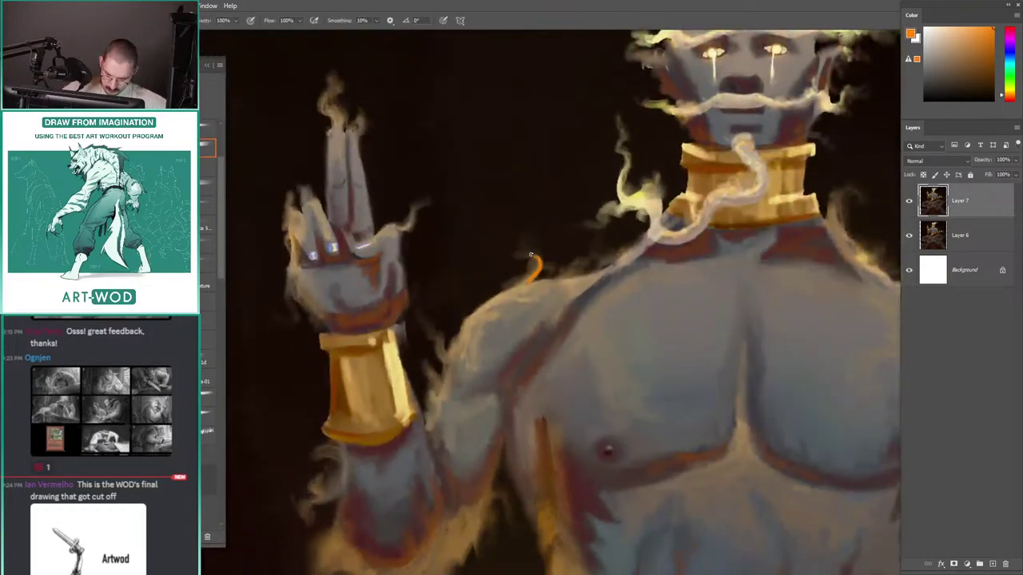
pyautogui.scroll(-3, 531, 254)
pyautogui.click(909, 201)
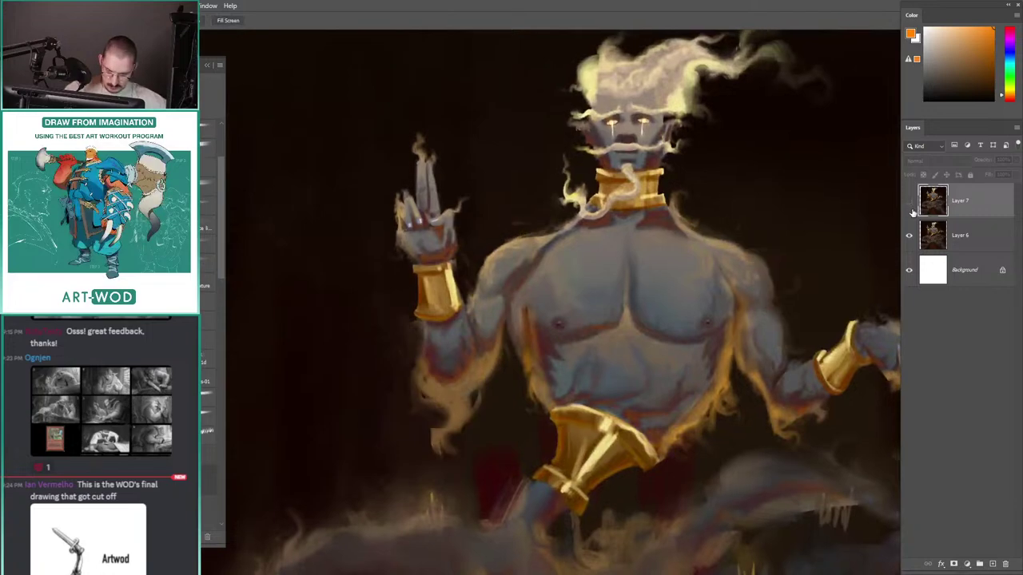
pyautogui.click(909, 201)
pyautogui.moveTo(389, 167)
pyautogui.mouseDown()
pyautogui.moveTo(398, 192)
pyautogui.moveTo(390, 169)
pyautogui.mouseUp()
pyautogui.moveTo(482, 172)
pyautogui.mouseDown()
pyautogui.moveTo(367, 173)
pyautogui.moveTo(322, 188)
pyautogui.mouseUp()
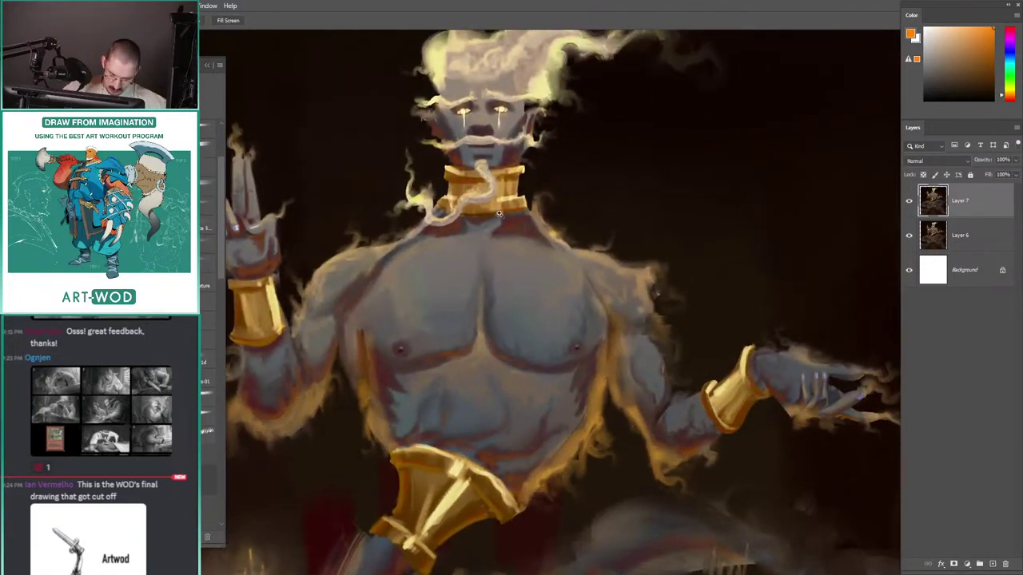
# Step: Point out the wisps along the neck and shoulders on Layer 7, marking the one at the collar's base in orange
pyautogui.moveTo(543, 254)
pyautogui.mouseDown()
pyautogui.moveTo(518, 255)
pyautogui.moveTo(532, 255)
pyautogui.moveTo(536, 206)
pyautogui.mouseUp()
pyautogui.moveTo(585, 245); pyautogui.dragTo(594, 249)
pyautogui.moveTo(637, 274); pyautogui.dragTo(637, 263)
pyautogui.moveTo(649, 309); pyautogui.dragTo(639, 310)
pyautogui.moveTo(601, 314); pyautogui.dragTo(578, 233)
pyautogui.scroll(-2, 537, 250)
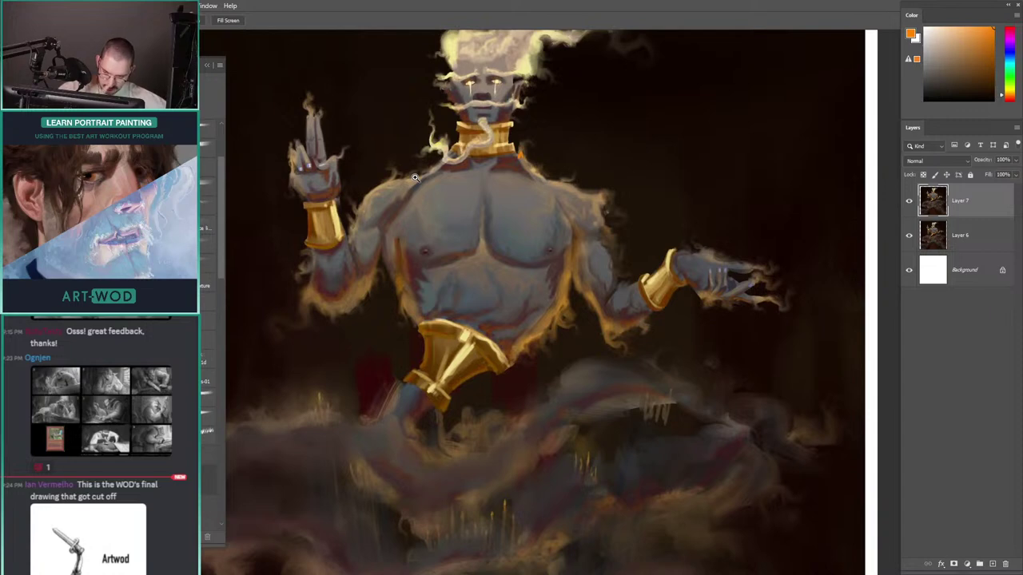
pyautogui.moveTo(367, 158); pyautogui.dragTo(494, 231)
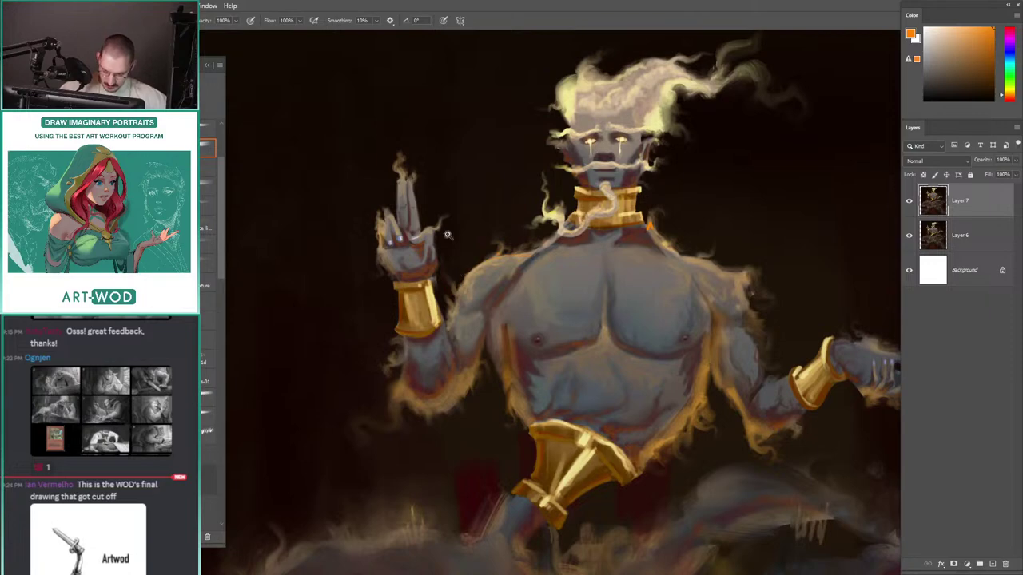
pyautogui.moveTo(447, 235)
pyautogui.mouseDown()
pyautogui.moveTo(416, 232)
pyautogui.moveTo(463, 230)
pyautogui.mouseUp()
pyautogui.moveTo(574, 183)
pyautogui.mouseDown()
pyautogui.moveTo(551, 159)
pyautogui.moveTo(576, 196)
pyautogui.mouseUp()
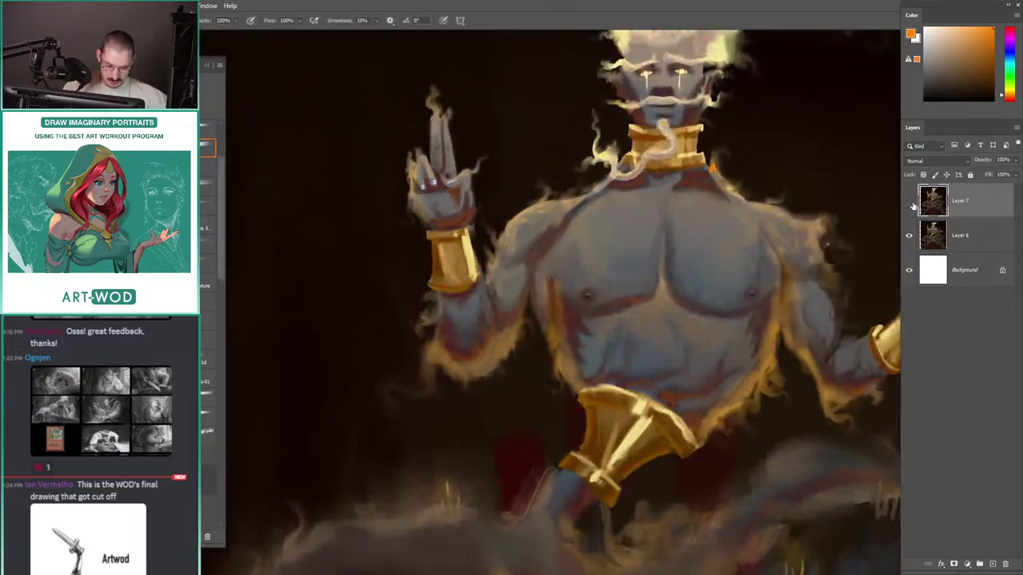
# Step: Hide Layer 7 and, on Layer 6, refine the flame below the raised elbow and the adjacent torso edge with the Mixer Brush
pyautogui.click(965, 237)
pyautogui.moveTo(472, 260)
pyautogui.mouseDown()
pyautogui.moveTo(531, 198)
pyautogui.moveTo(502, 204)
pyautogui.mouseUp()
pyautogui.hotkey('shift', 'b')
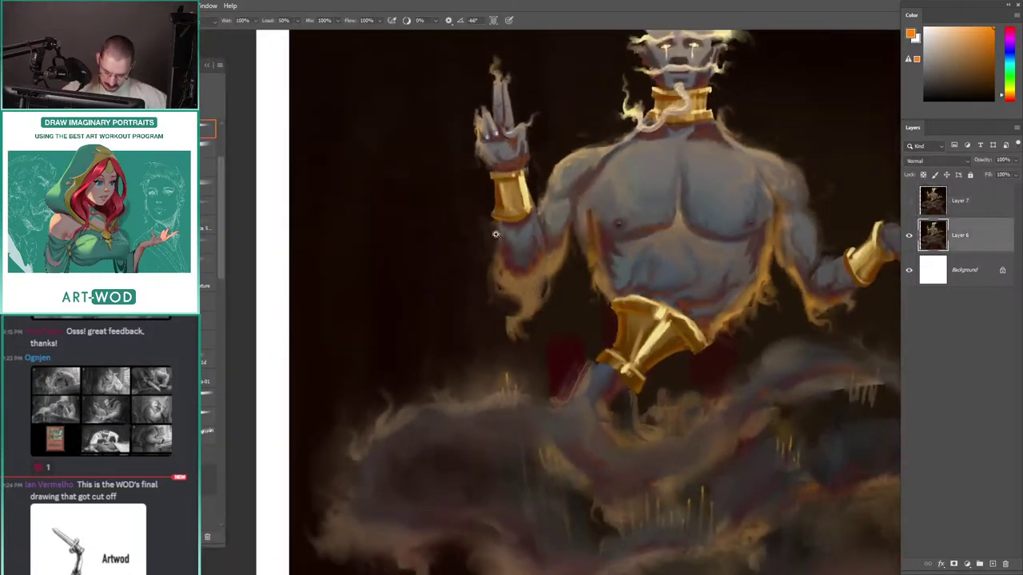
pyautogui.scroll(-2, 495, 235)
pyautogui.scroll(3, 441, 206)
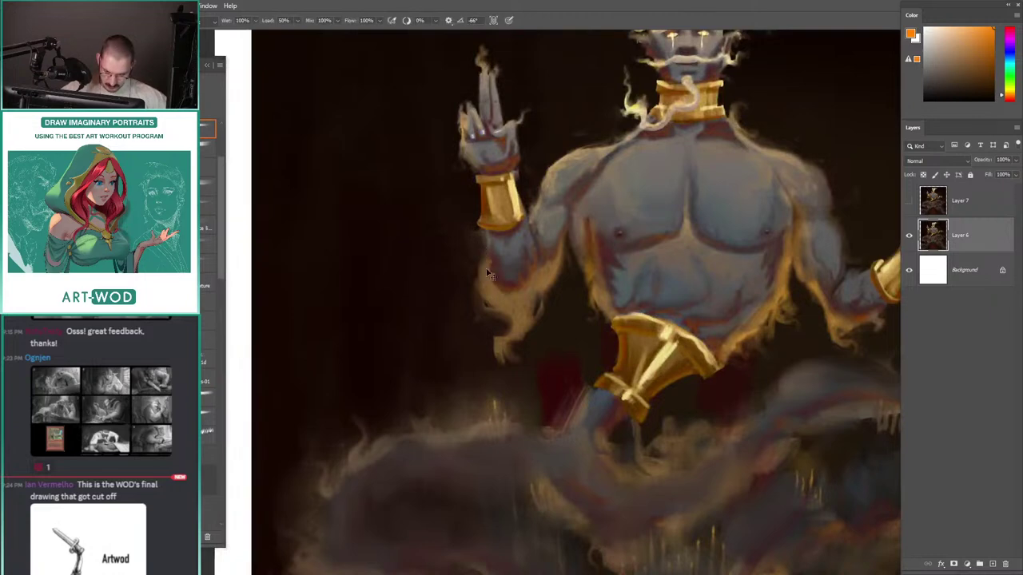
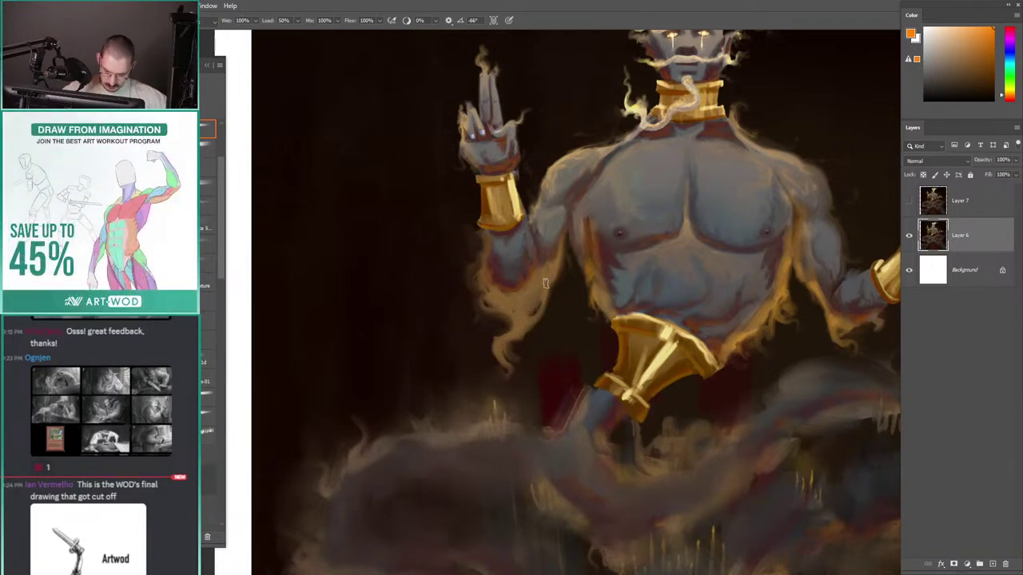
pyautogui.moveTo(567, 239); pyautogui.dragTo(537, 259)
pyautogui.moveTo(552, 307); pyautogui.dragTo(565, 330)
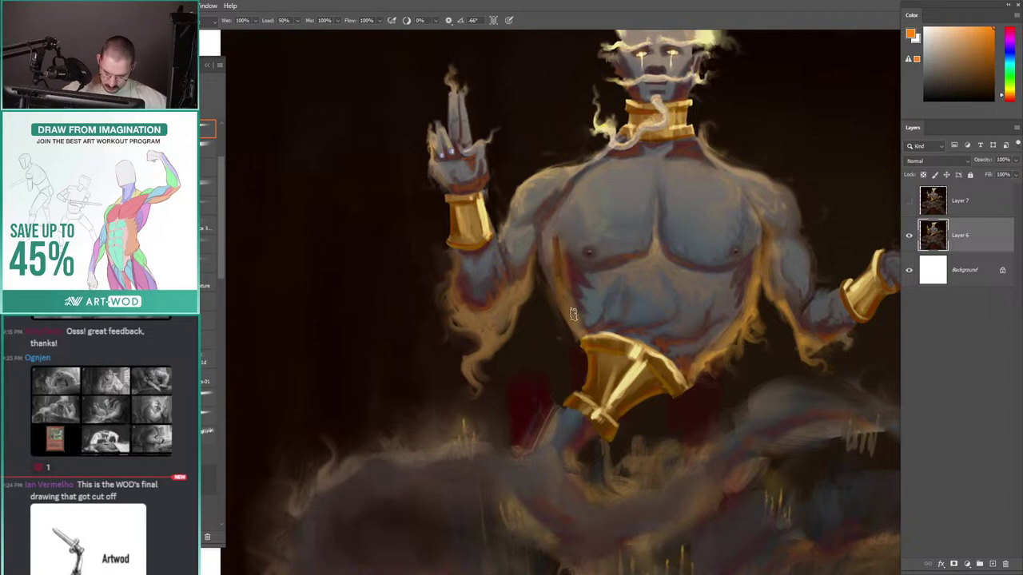
# Step: Paint over the golden strip along the ribs beside the raised arm with a dark red sampled from the torso
pyautogui.press('b')
pyautogui.keyDown('alt'); pyautogui.click(550, 250); pyautogui.keyUp('alt')
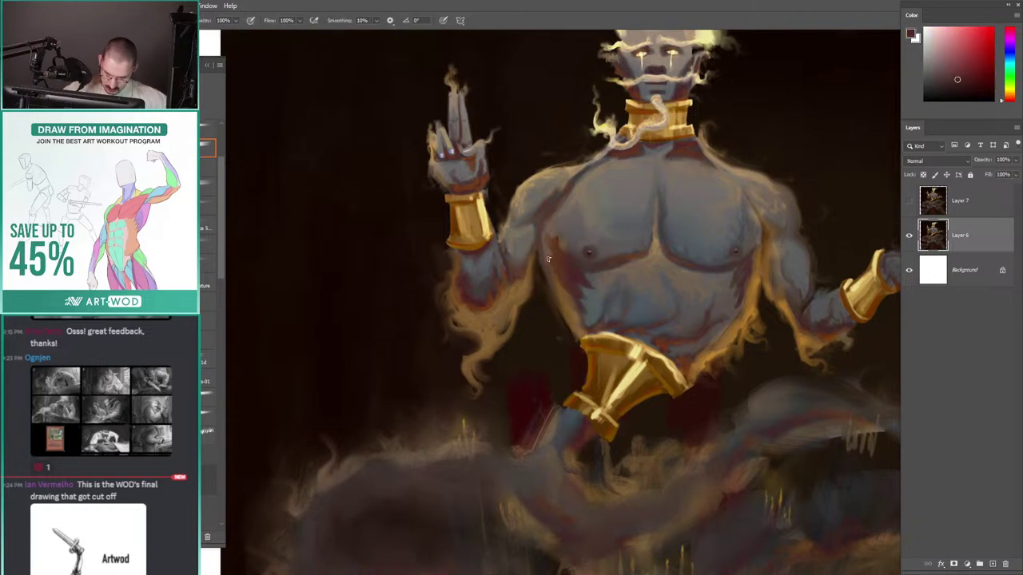
pyautogui.moveTo(497, 244)
pyautogui.mouseDown()
pyautogui.moveTo(447, 267)
pyautogui.moveTo(481, 254)
pyautogui.mouseUp()
pyautogui.moveTo(533, 231); pyautogui.dragTo(419, 201)
pyautogui.moveTo(507, 280)
pyautogui.mouseDown()
pyautogui.moveTo(526, 303)
pyautogui.moveTo(514, 317)
pyautogui.moveTo(530, 313)
pyautogui.mouseUp()
# Step: Paint out the wisps along the torso edge on the outstretched arm's side with sampled dark colours and blend the contour
pyautogui.keyDown('alt'); pyautogui.click(532, 309); pyautogui.keyUp('alt')
pyautogui.hotkey('shift', 'b')
pyautogui.press('b')
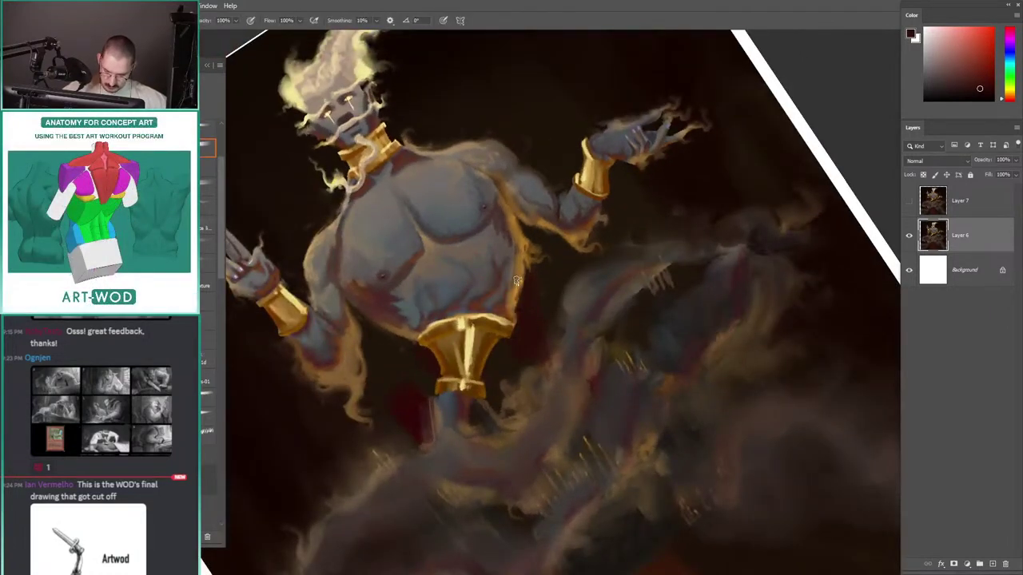
pyautogui.keyDown('alt'); pyautogui.click(521, 275); pyautogui.keyUp('alt')
pyautogui.press('r')
pyautogui.moveTo(488, 214); pyautogui.dragTo(523, 202)
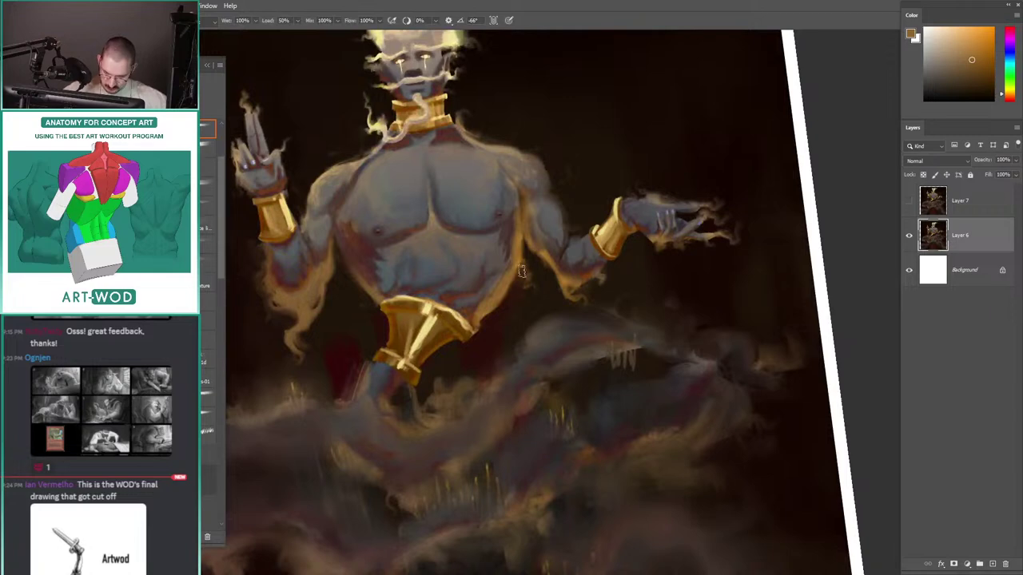
# Step: Repaint the rim along the torso beside the outstretched arm as a clean edge in a sampled golden brown
pyautogui.press('b')
pyautogui.keyDown('alt'); pyautogui.click(534, 289); pyautogui.keyUp('alt')
pyautogui.keyDown('alt'); pyautogui.click(517, 254); pyautogui.keyUp('alt')
pyautogui.moveTo(526, 275)
pyautogui.mouseDown()
pyautogui.moveTo(522, 248)
pyautogui.moveTo(508, 292)
pyautogui.mouseUp()
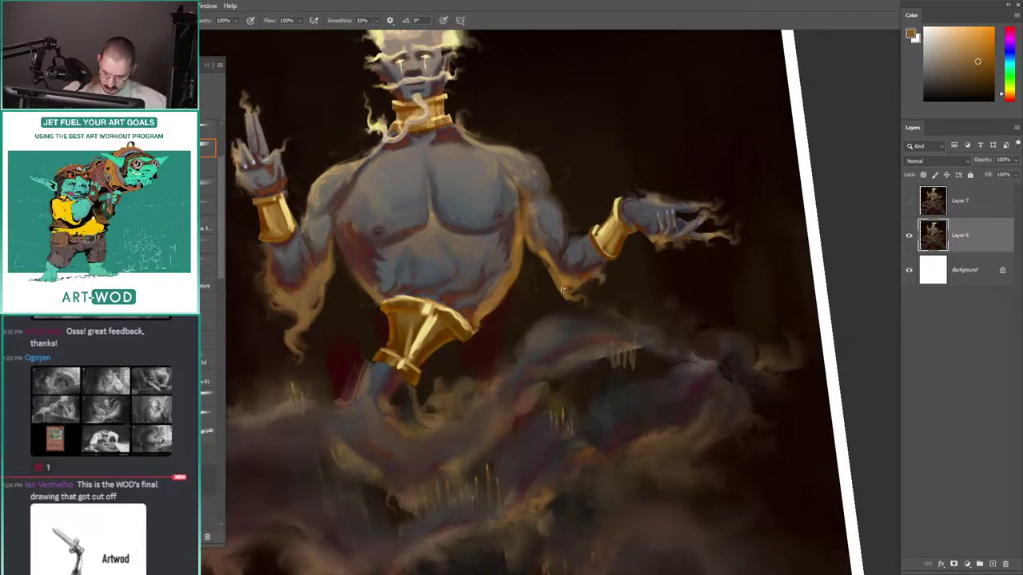
# Step: Shape the wisps under the outstretched arm's elbow into one simple curling flame with the Mixer Brush
pyautogui.hotkey('shift', 'b')
pyautogui.moveTo(541, 263)
pyautogui.mouseDown()
pyautogui.moveTo(562, 290)
pyautogui.moveTo(591, 298)
pyautogui.mouseUp()
pyautogui.moveTo(468, 185); pyautogui.dragTo(535, 166)
pyautogui.moveTo(522, 85); pyautogui.dragTo(469, 153)
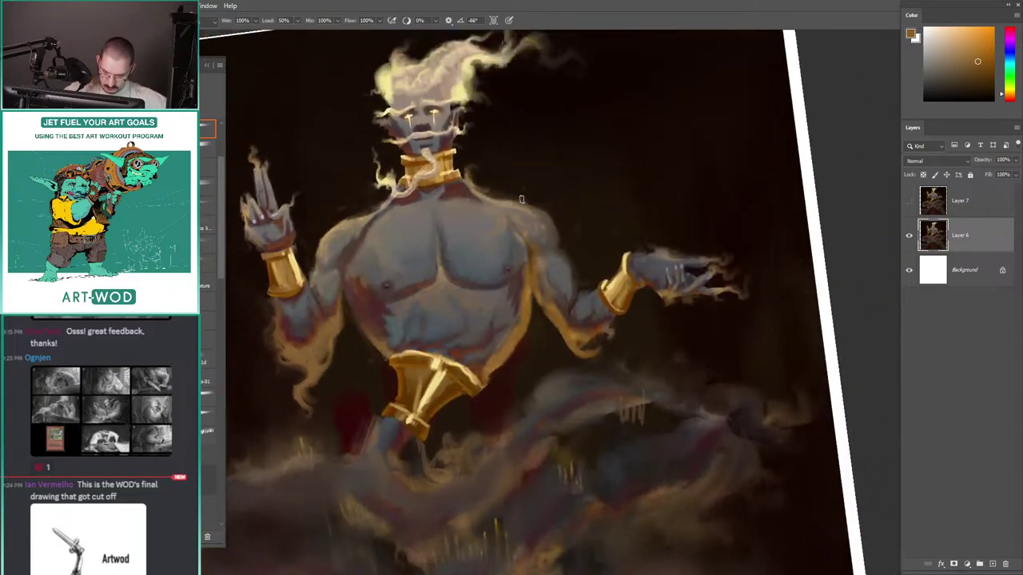
# Step: Straighten the canvas rotation and paint out the small wisps around the raised hand's thumb and fingers with sampled near-black
pyautogui.moveTo(372, 162); pyautogui.dragTo(534, 185)
pyautogui.press('r')
pyautogui.press('Escape')
pyautogui.moveTo(475, 214)
pyautogui.mouseDown()
pyautogui.moveTo(460, 202)
pyautogui.moveTo(466, 177)
pyautogui.moveTo(430, 266)
pyautogui.moveTo(456, 213)
pyautogui.moveTo(504, 258)
pyautogui.mouseUp()
pyautogui.press('b')
pyautogui.moveTo(444, 220); pyautogui.dragTo(467, 240)
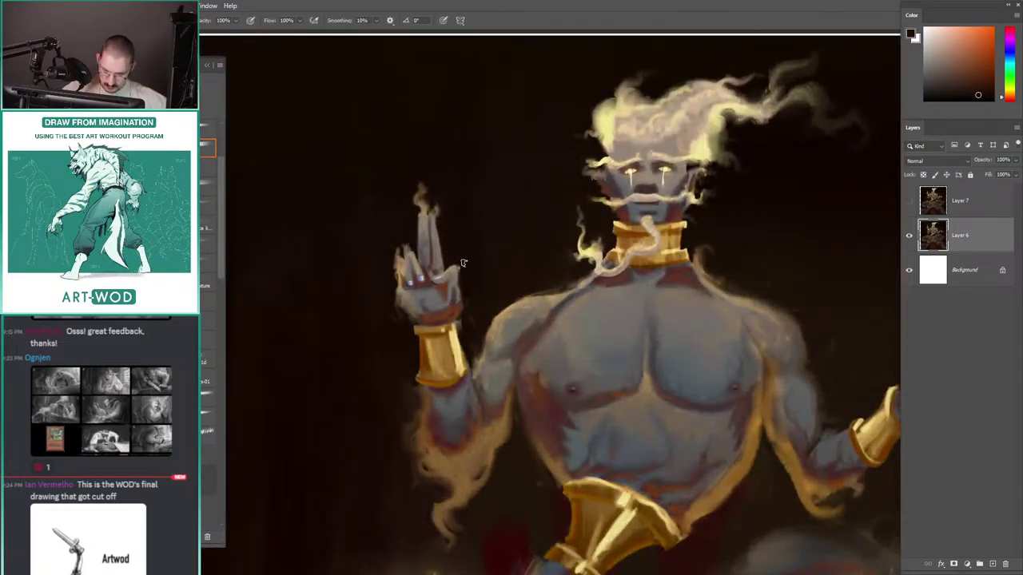
pyautogui.moveTo(408, 210); pyautogui.dragTo(445, 162)
pyautogui.keyDown('alt'); pyautogui.click(417, 256); pyautogui.keyUp('alt')
pyautogui.moveTo(434, 249); pyautogui.dragTo(434, 268)
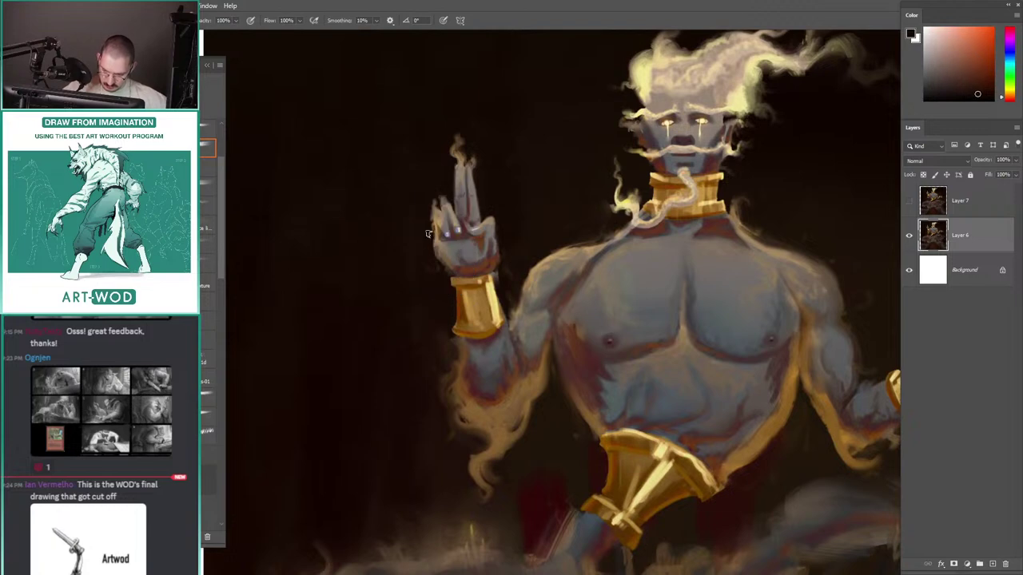
pyautogui.moveTo(398, 173); pyautogui.dragTo(423, 234)
# Step: Pull a longer curling smoke trail upward from the raised fingertips with the Mixer Brush
pyautogui.hotkey('shift', 'b')
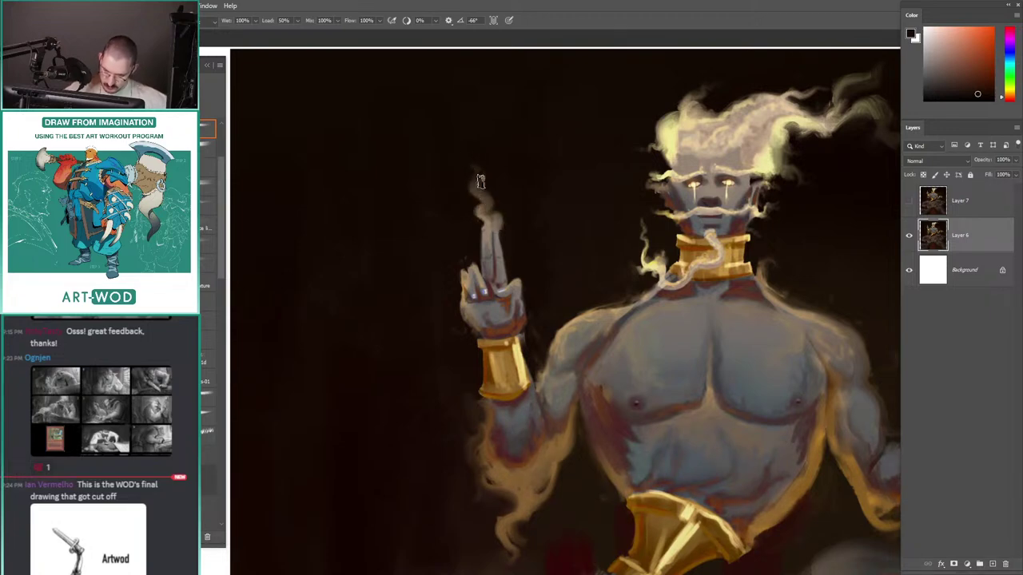
pyautogui.moveTo(480, 181); pyautogui.dragTo(481, 153)
pyautogui.moveTo(457, 203); pyautogui.dragTo(374, 158)
# Step: Soften the wisps beside the neck and face with near-black and the Mixer Brush, extending both eyebrow wisps outward
pyautogui.moveTo(528, 231); pyautogui.dragTo(441, 202)
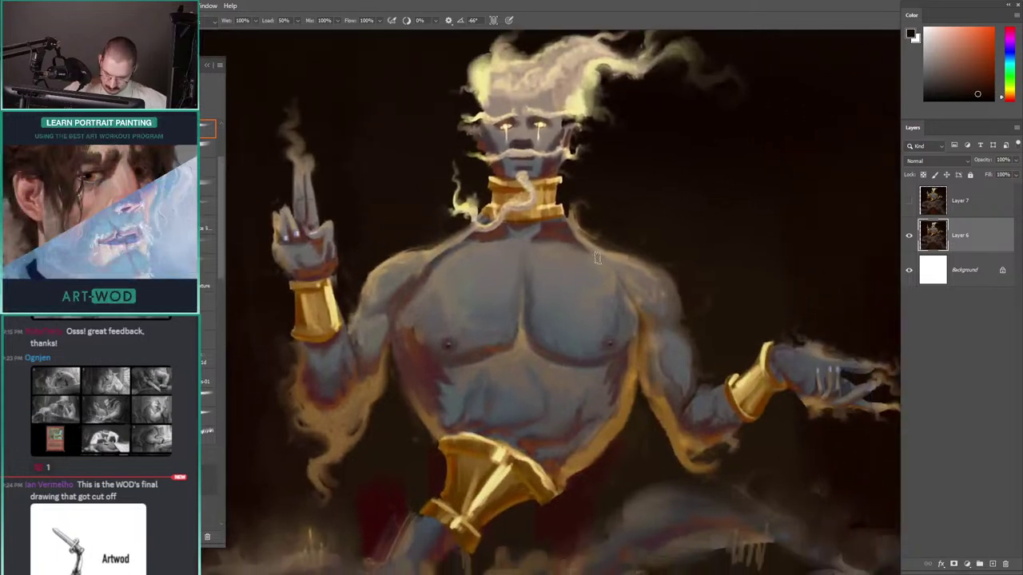
pyautogui.moveTo(557, 207); pyautogui.dragTo(537, 229)
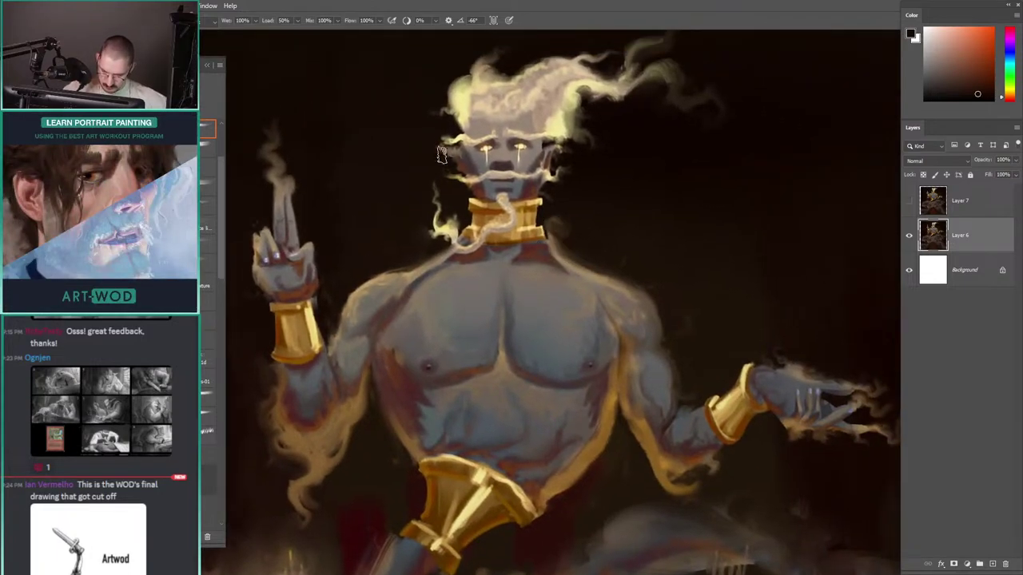
pyautogui.moveTo(443, 160)
pyautogui.mouseDown()
pyautogui.moveTo(382, 165)
pyautogui.moveTo(425, 168)
pyautogui.moveTo(423, 217)
pyautogui.moveTo(463, 210)
pyautogui.mouseUp()
pyautogui.press('b')
pyautogui.keyDown('alt'); pyautogui.click(460, 219); pyautogui.keyUp('alt')
pyautogui.hotkey('shift', 'b')
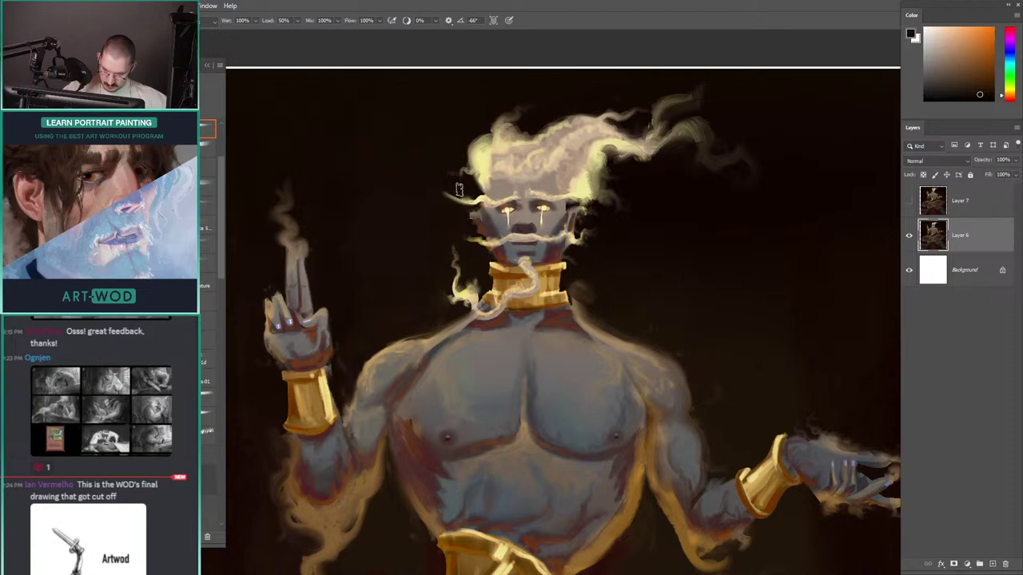
pyautogui.moveTo(578, 200); pyautogui.dragTo(634, 204)
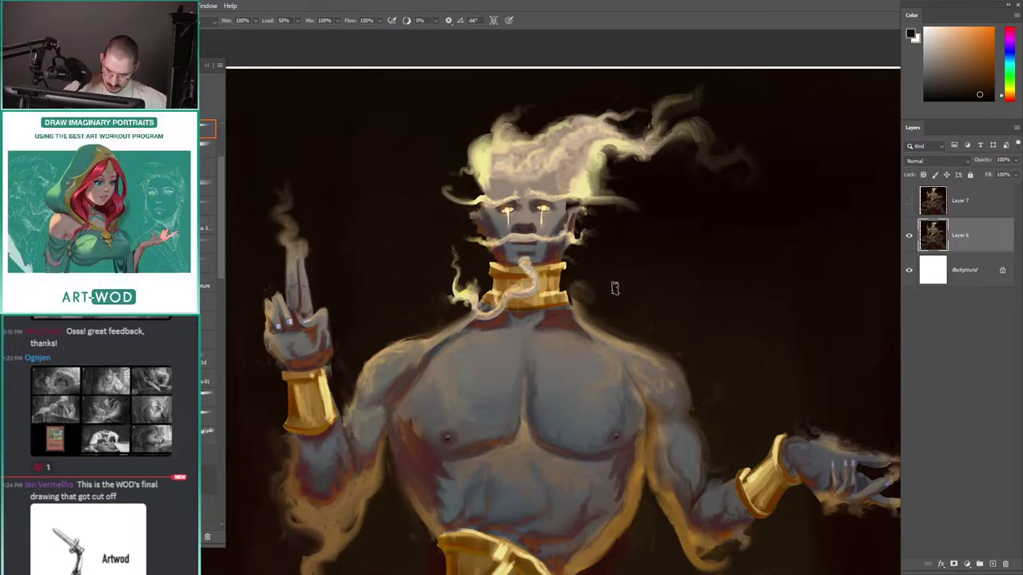
# Step: Paint over the fussy gold details in the smoke below the waist and at the red carpet's upper-left corner with sampled browns
pyautogui.moveTo(535, 141); pyautogui.dragTo(466, 160)
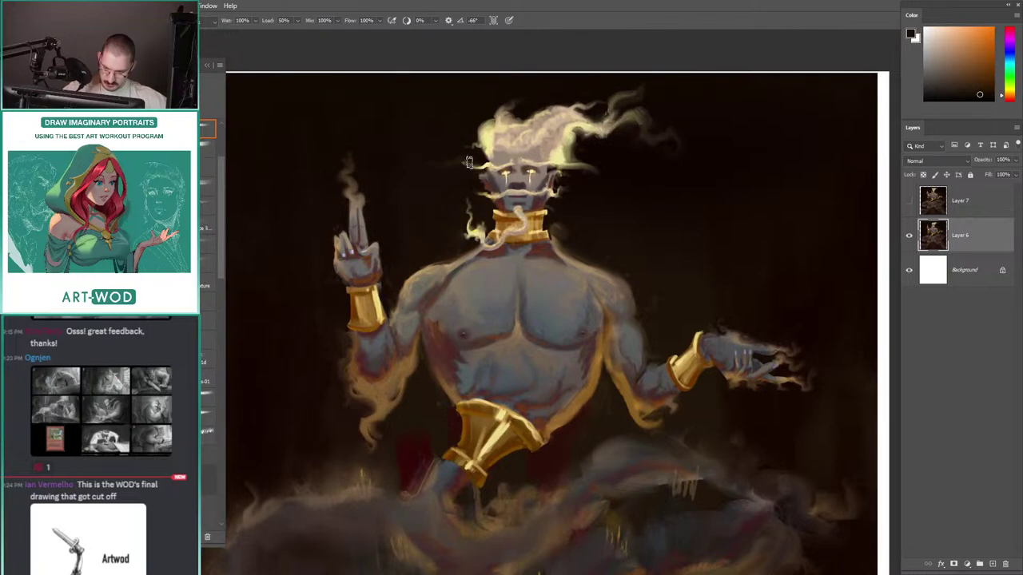
pyautogui.moveTo(405, 122); pyautogui.dragTo(510, 181)
pyautogui.moveTo(437, 216); pyautogui.dragTo(459, 188)
pyautogui.keyDown('alt'); pyautogui.click(524, 270); pyautogui.keyUp('alt')
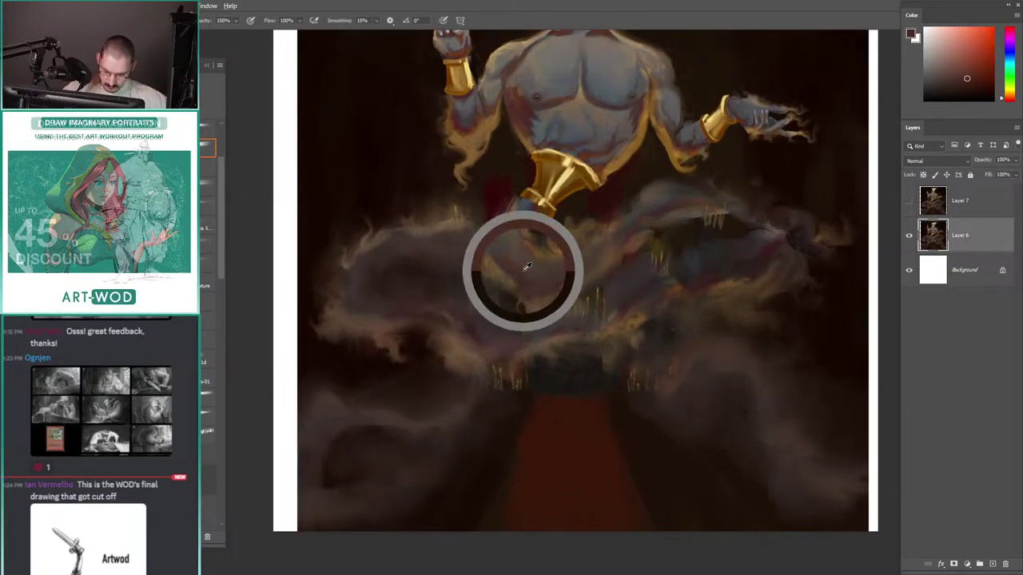
pyautogui.moveTo(519, 259); pyautogui.dragTo(502, 264)
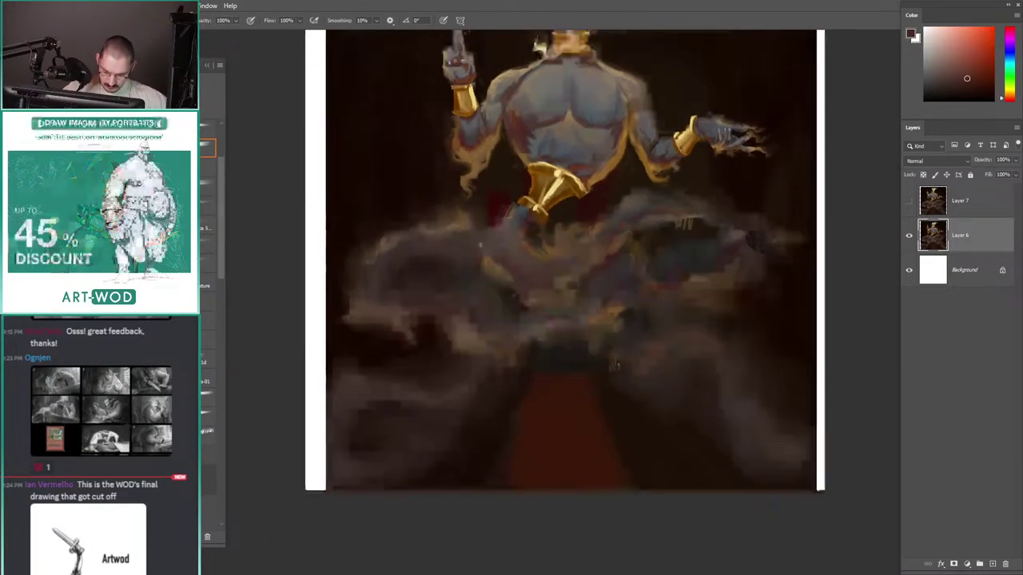
pyautogui.keyDown('alt'); pyautogui.click(584, 278); pyautogui.keyUp('alt')
pyautogui.moveTo(591, 301)
pyautogui.mouseDown()
pyautogui.moveTo(557, 295)
pyautogui.moveTo(493, 310)
pyautogui.mouseUp()
pyautogui.keyDown('alt'); pyautogui.click(514, 384); pyautogui.keyUp('alt')
pyautogui.moveTo(506, 365); pyautogui.dragTo(485, 334)
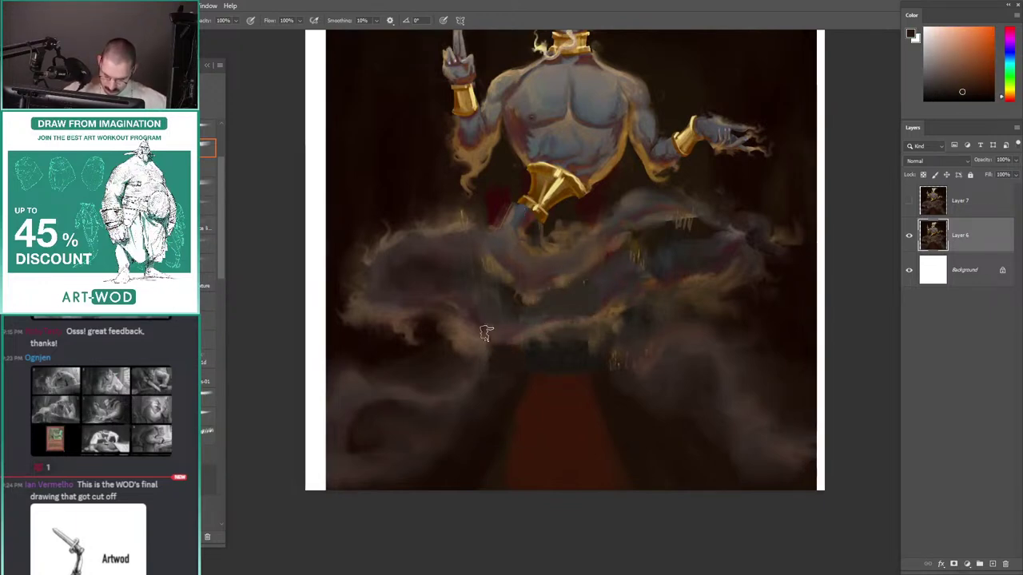
# Step: Paint out the gold details beside the red carpet's upper-right corner with sampled dark brown and blend the neighbouring smoke with the Mixer Brush
pyautogui.keyDown('alt'); pyautogui.click(611, 377); pyautogui.keyUp('alt')
pyautogui.moveTo(616, 365); pyautogui.dragTo(636, 350)
pyautogui.moveTo(655, 247)
pyautogui.mouseDown()
pyautogui.moveTo(562, 283)
pyautogui.moveTo(543, 301)
pyautogui.moveTo(544, 281)
pyautogui.moveTo(503, 316)
pyautogui.mouseUp()
pyautogui.keyDown('alt'); pyautogui.click(568, 282); pyautogui.keyUp('alt')
pyautogui.hotkey('shift', 'b')
pyautogui.moveTo(395, 249)
pyautogui.mouseDown()
pyautogui.moveTo(464, 231)
pyautogui.moveTo(471, 303)
pyautogui.mouseUp()
# Step: Lasso a broad crescent in the smoke beneath the gold belt, fill it with sampled grey-brown, and deselect it
pyautogui.press('b')
pyautogui.keyDown('alt'); pyautogui.click(468, 257); pyautogui.keyUp('alt')
pyautogui.press('l')
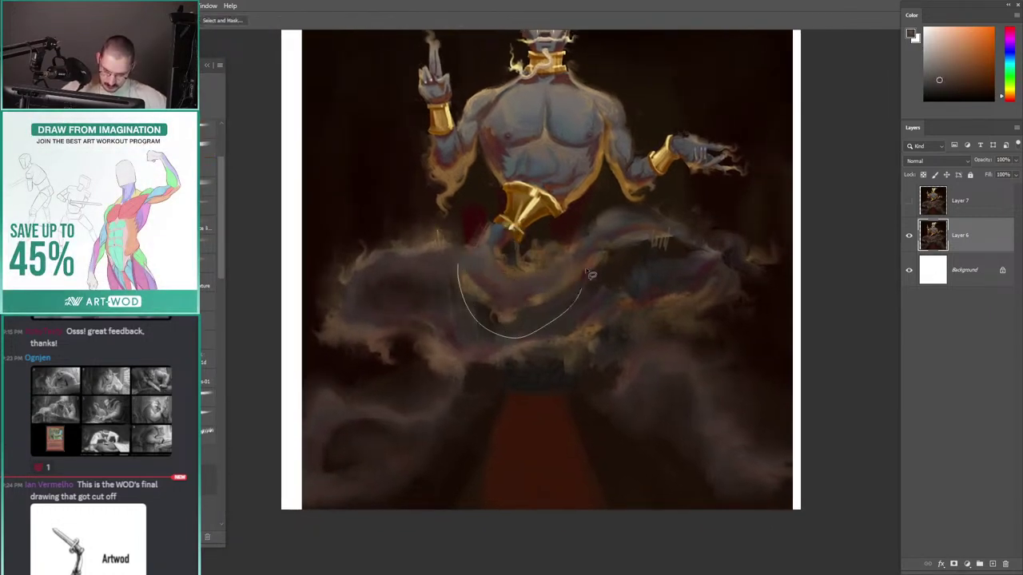
pyautogui.moveTo(590, 274); pyautogui.dragTo(586, 266)
pyautogui.press('b')
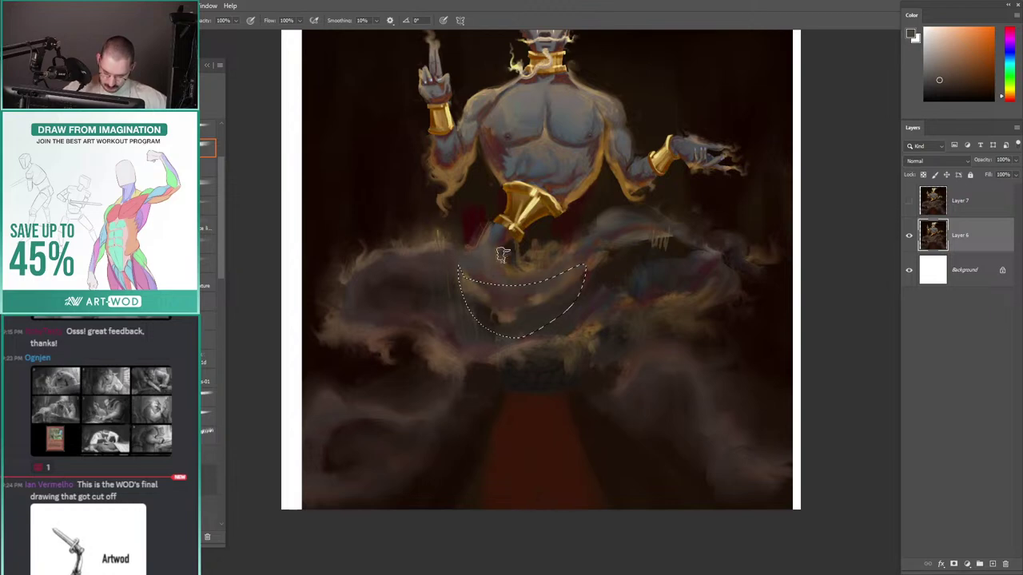
pyautogui.keyDown('alt'); pyautogui.click(525, 274); pyautogui.keyUp('alt')
pyautogui.hotkey('alt', 'BackSpace')
pyautogui.hotkey('ctrl', 'd')
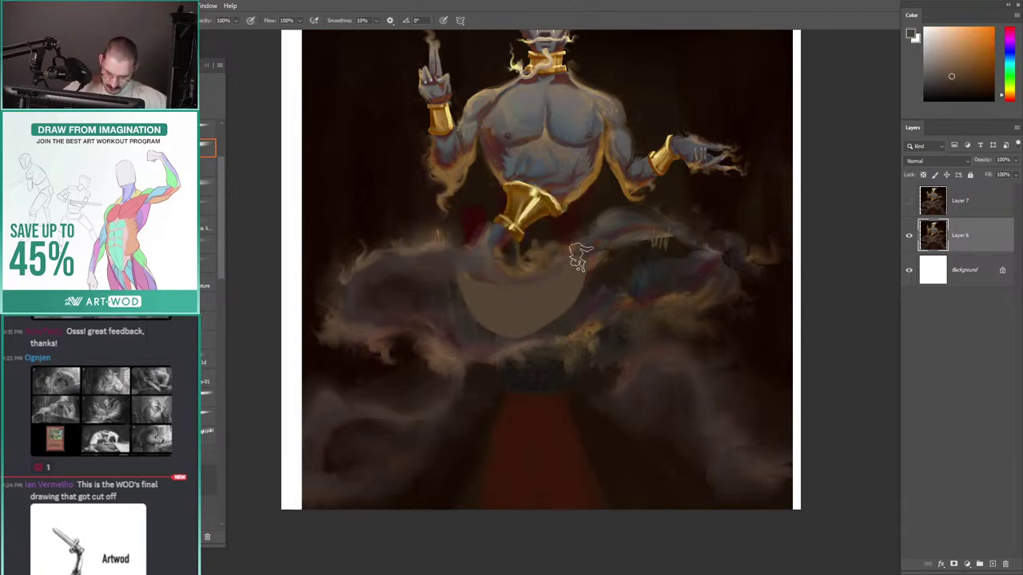
# Step: Extend the crescent into a smoke band rising toward the outstretched arm and carve its underside with sampled near-black
pyautogui.moveTo(581, 257); pyautogui.dragTo(674, 232)
pyautogui.keyDown('alt'); pyautogui.click(613, 263); pyautogui.keyUp('alt')
pyautogui.moveTo(601, 278); pyautogui.dragTo(551, 322)
pyautogui.hotkey('ctrl', 'z')
pyautogui.moveTo(602, 276); pyautogui.dragTo(600, 300)
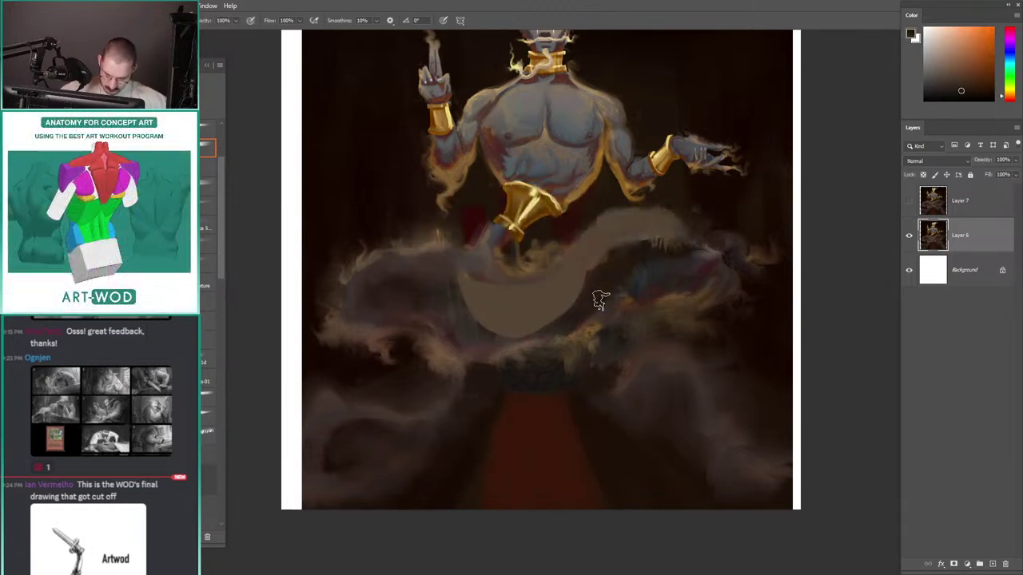
pyautogui.hotkey('shift', 'b')
pyautogui.hotkey('shift', 'b')
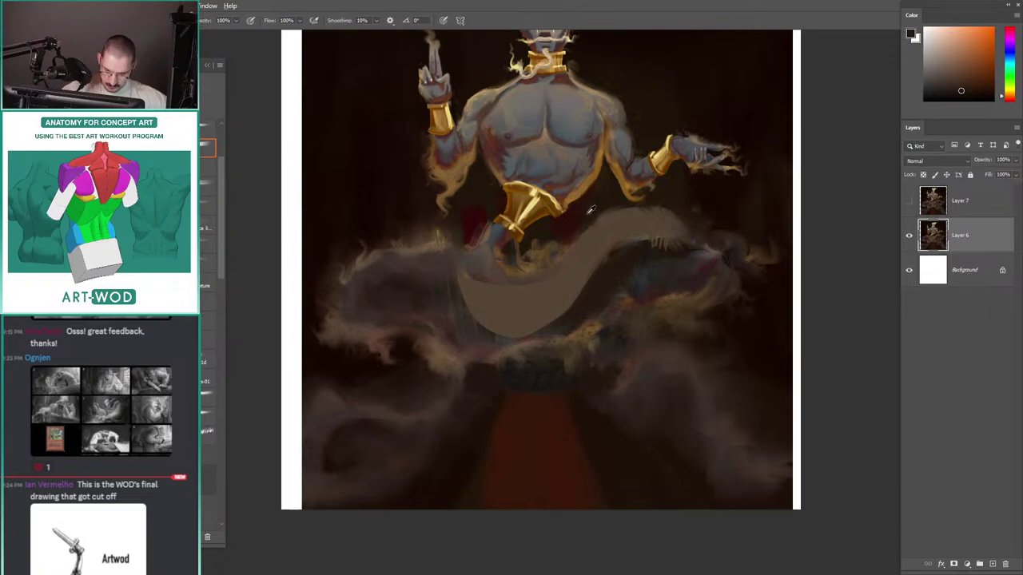
# Step: Cover the clutter between the gold belt and the rising smoke band with sampled near-black
pyautogui.keyDown('alt'); pyautogui.click(589, 212); pyautogui.keyUp('alt')
pyautogui.moveTo(590, 229)
pyautogui.mouseDown()
pyautogui.moveTo(528, 232)
pyautogui.moveTo(523, 274)
pyautogui.mouseUp()
pyautogui.hotkey('shift', 'b')
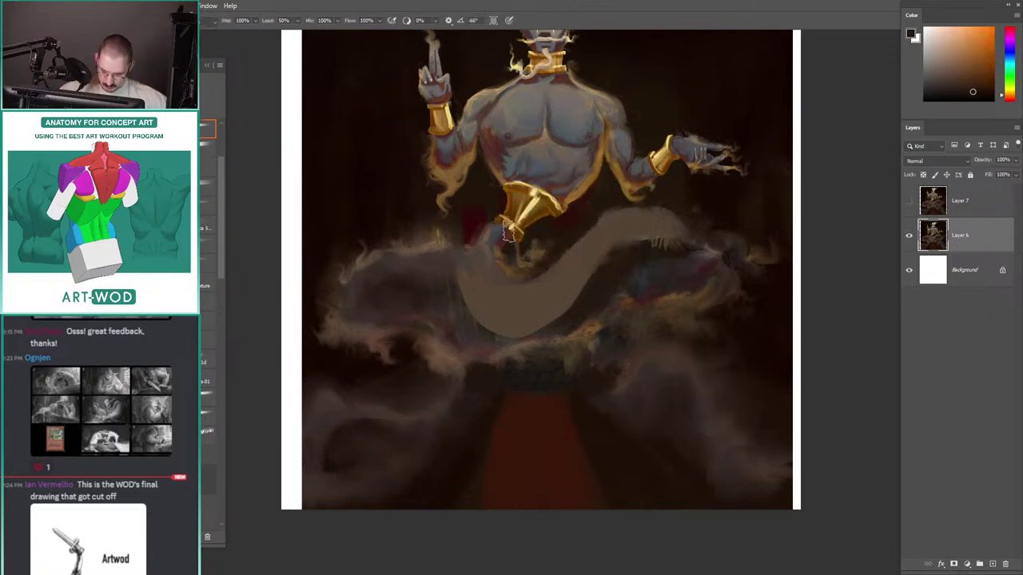
pyautogui.hotkey('shift', 'b')
# Step: Join the grey-brown smoke shape to the waist and extend it over the smoke mass below the raised arm
pyautogui.keyDown('alt'); pyautogui.click(518, 275); pyautogui.keyUp('alt')
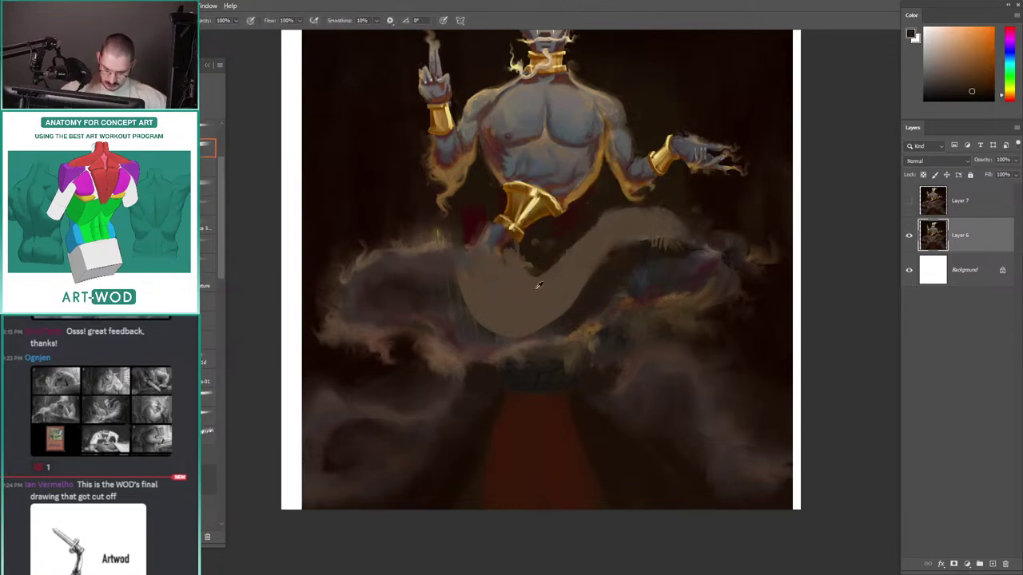
pyautogui.keyDown('alt'); pyautogui.click(539, 285); pyautogui.keyUp('alt')
pyautogui.moveTo(555, 271); pyautogui.dragTo(437, 258)
pyautogui.moveTo(384, 239); pyautogui.dragTo(390, 238)
# Step: Lasso a rounded hole in the smoke mass below the raised arm, fill it with sampled near-black, and deselect it
pyautogui.keyDown('alt'); pyautogui.click(390, 216); pyautogui.keyUp('alt')
pyautogui.press('l')
pyautogui.moveTo(457, 307)
pyautogui.mouseDown()
pyautogui.moveTo(446, 332)
pyautogui.moveTo(456, 308)
pyautogui.mouseUp()
pyautogui.hotkey('alt', 'BackSpace')
pyautogui.hotkey('ctrl', 'd')
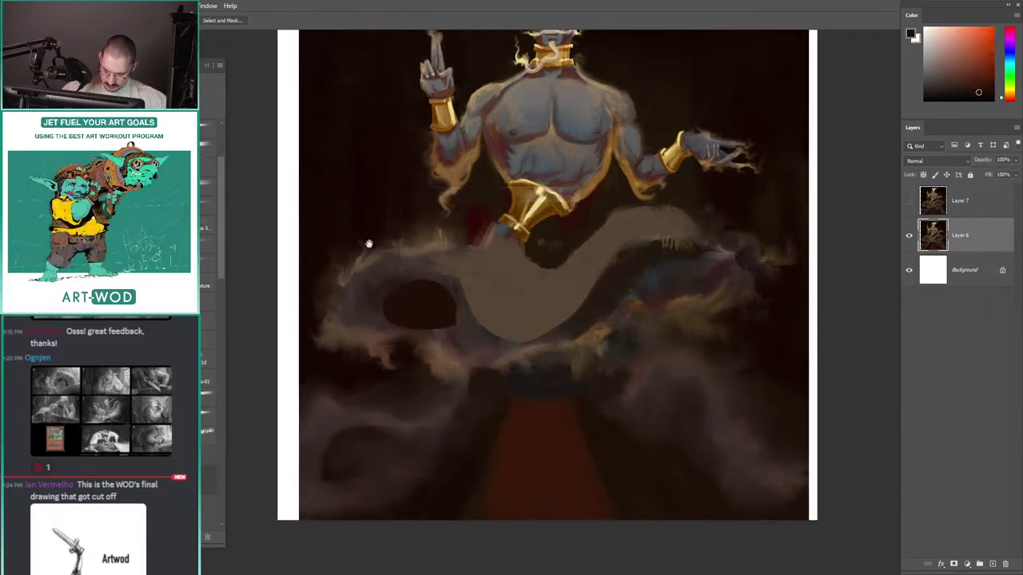
# Step: Blend the smoke around the dark hole with the Mixer Brush and paint a sampled grey-brown curl around and below it
pyautogui.moveTo(370, 245); pyautogui.dragTo(407, 204)
pyautogui.scroll(-3, 411, 205)
pyautogui.hotkey('shift', 'b')
pyautogui.moveTo(448, 262); pyautogui.dragTo(491, 279)
pyautogui.moveTo(454, 217); pyautogui.dragTo(444, 248)
pyautogui.hotkey('shift', 'b')
pyautogui.keyDown('alt'); pyautogui.click(458, 310); pyautogui.keyUp('alt')
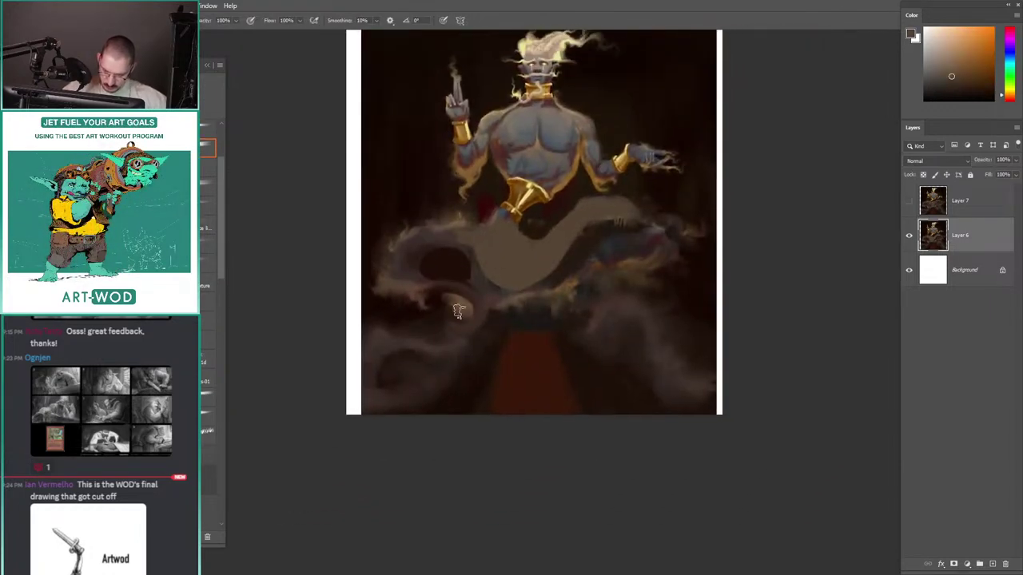
pyautogui.moveTo(467, 313)
pyautogui.mouseDown()
pyautogui.moveTo(434, 285)
pyautogui.moveTo(483, 306)
pyautogui.moveTo(397, 270)
pyautogui.moveTo(395, 257)
pyautogui.moveTo(465, 281)
pyautogui.mouseUp()
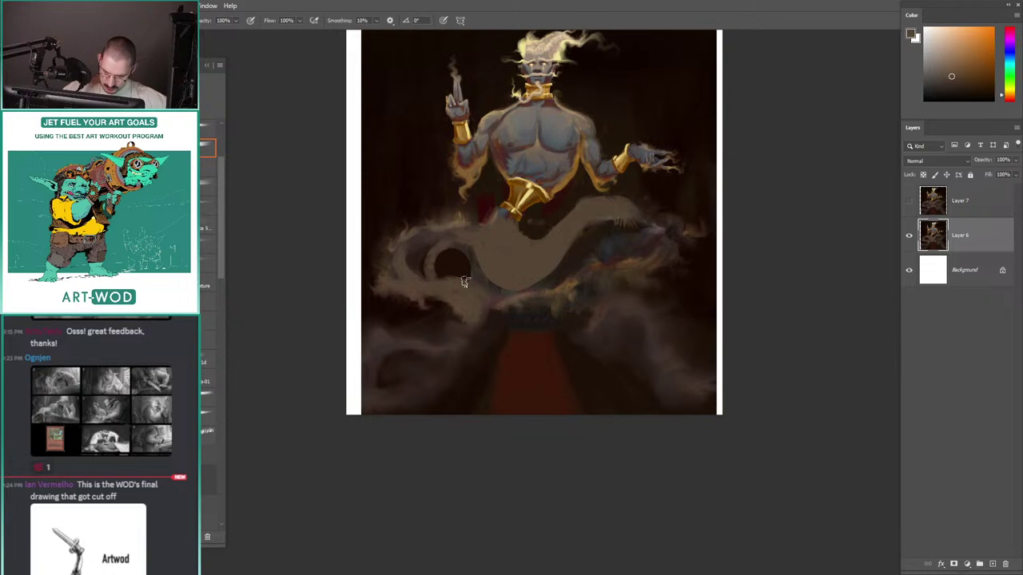
# Step: Continue the smoke band below the outstretched arm into a downward-curving grey-brown curl
pyautogui.moveTo(549, 265)
pyautogui.mouseDown()
pyautogui.moveTo(607, 221)
pyautogui.moveTo(664, 253)
pyautogui.mouseUp()
pyautogui.moveTo(616, 219); pyautogui.dragTo(653, 262)
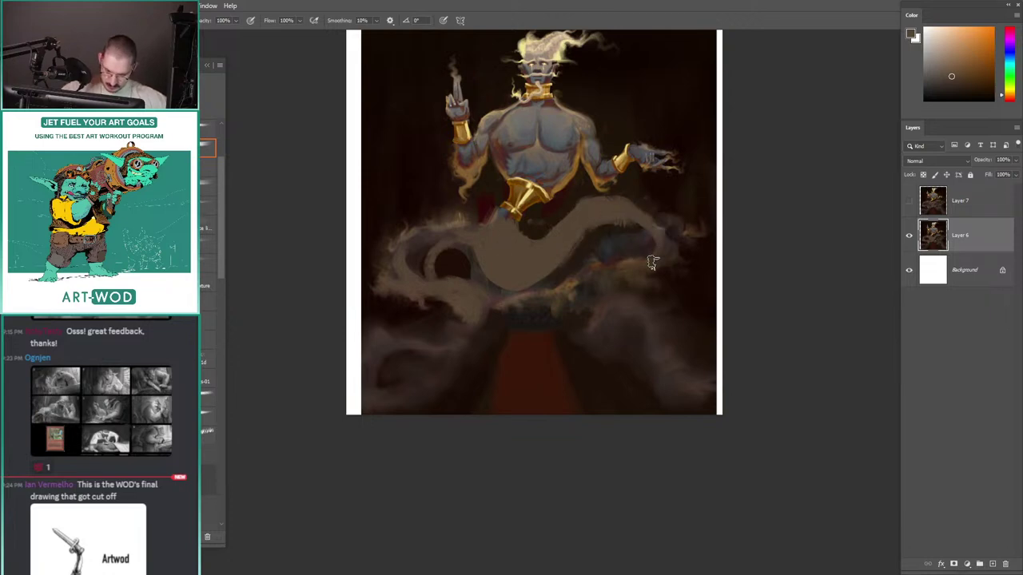
# Step: Try marking the flow of the genie's smoky tail with bright red curves
pyautogui.moveTo(478, 172); pyautogui.dragTo(446, 174)
pyautogui.moveTo(502, 204)
pyautogui.mouseDown()
pyautogui.moveTo(537, 205)
pyautogui.moveTo(528, 267)
pyautogui.mouseUp()
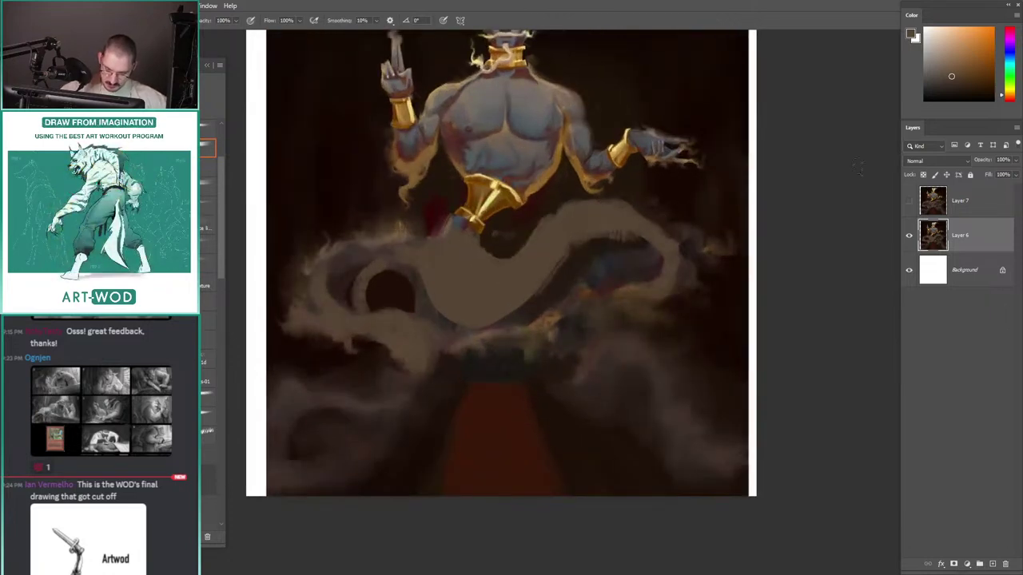
pyautogui.click(1011, 35)
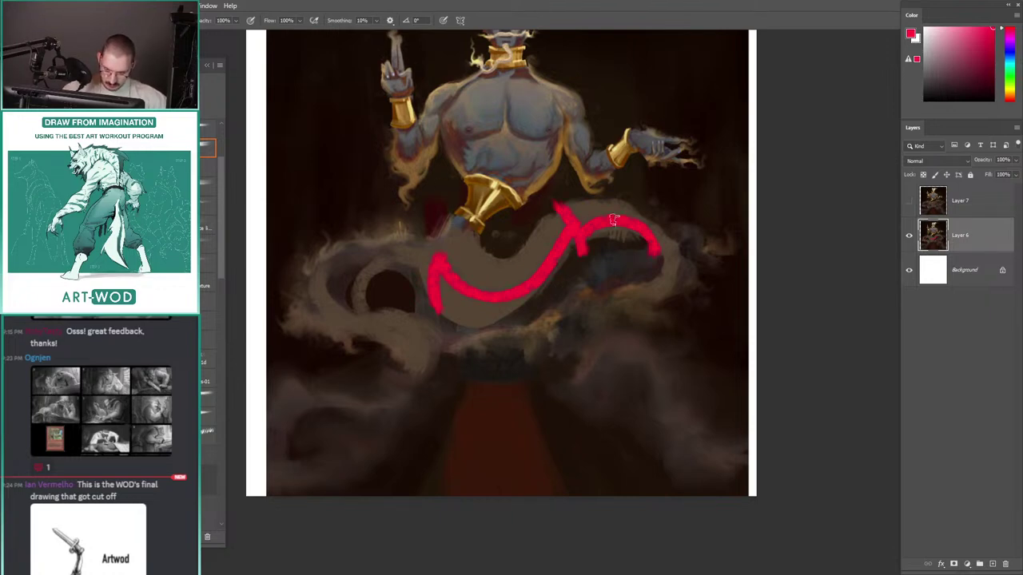
pyautogui.hotkey('shift', 'b')
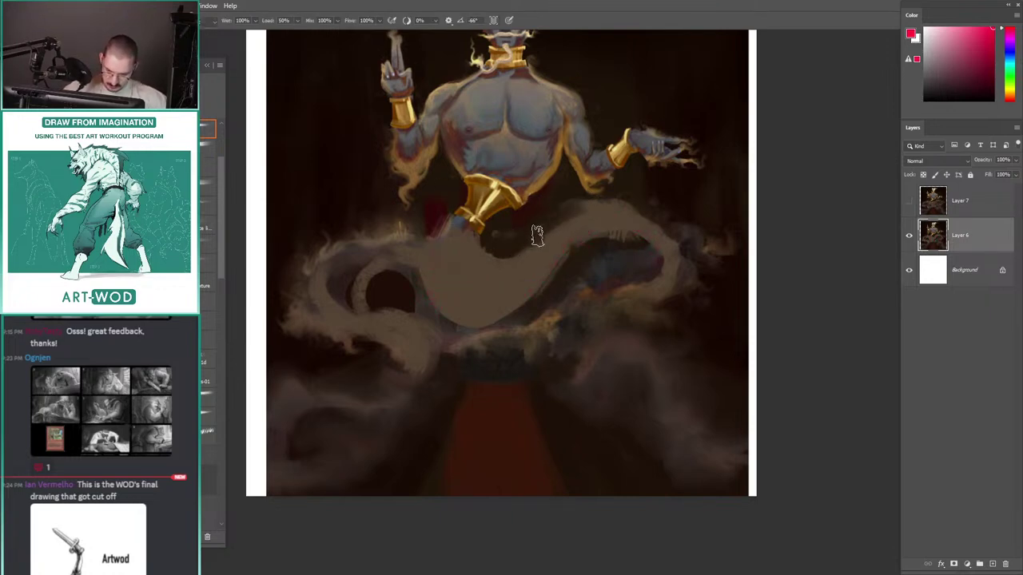
# Step: Repaint the inner curve of the smoky tail with sampled tail and dark background colours to carve a deeper bend
pyautogui.hotkey('shift', 'b')
pyautogui.keyDown('alt'); pyautogui.click(611, 206); pyautogui.keyUp('alt')
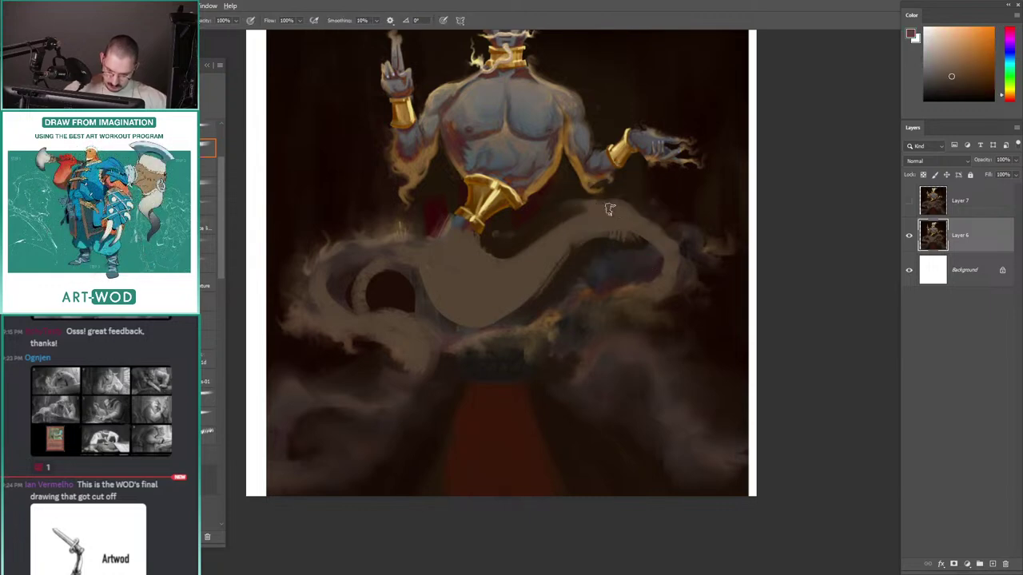
pyautogui.keyDown('alt'); pyautogui.click(607, 222); pyautogui.keyUp('alt')
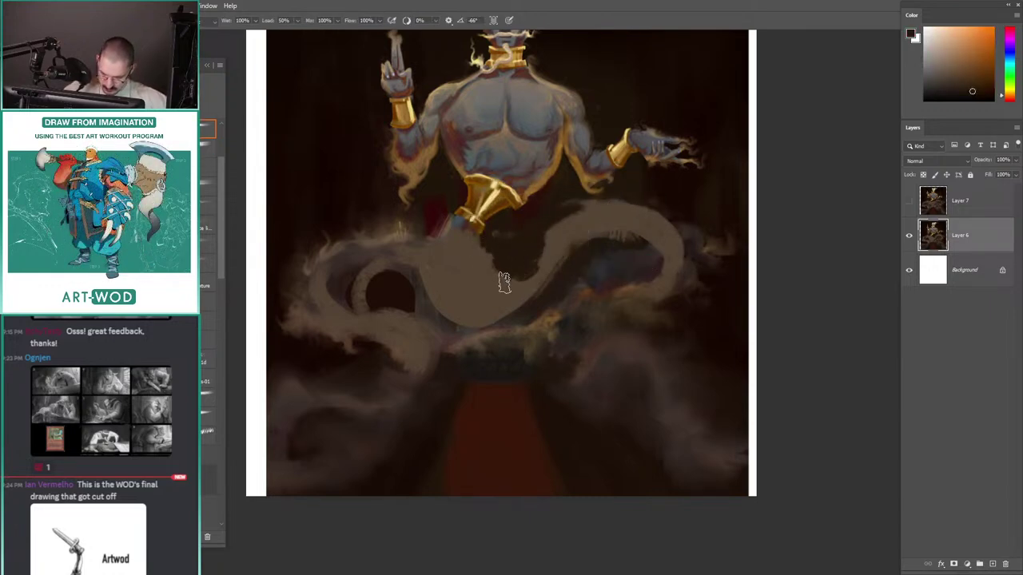
pyautogui.moveTo(454, 308)
pyautogui.mouseDown()
pyautogui.moveTo(502, 254)
pyautogui.moveTo(448, 210)
pyautogui.moveTo(548, 264)
pyautogui.mouseUp()
# Step: Try marking the lower bend of the tail with orange dots
pyautogui.click(993, 24)
pyautogui.hotkey('ctrl', 'z')
pyautogui.click(582, 228)
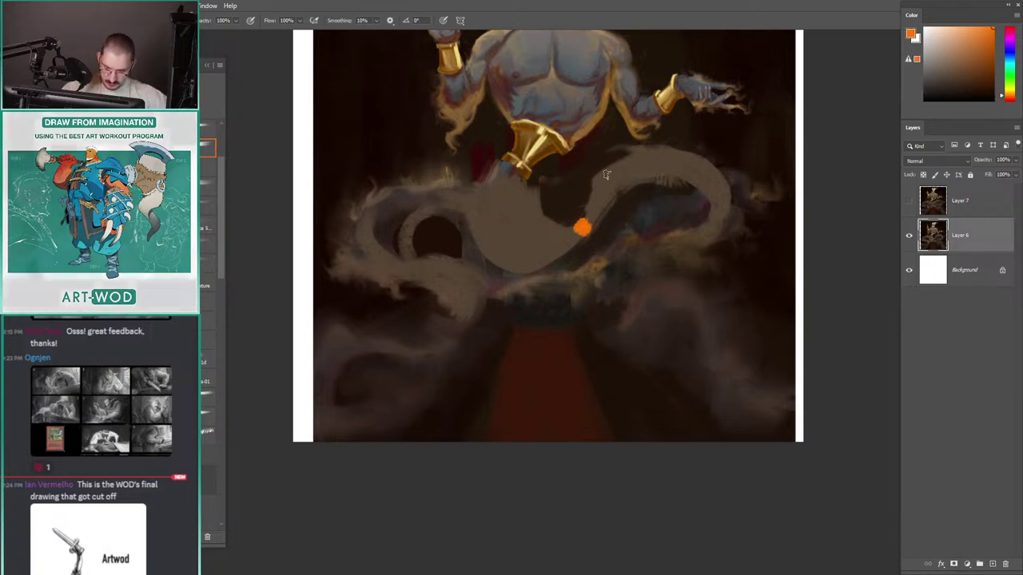
pyautogui.click(638, 169)
pyautogui.hotkey('ctrl', 'z')
pyautogui.hotkey('ctrl', 'z')
# Step: Smooth the contour of the tail's central bend with the Mixer Brush
pyautogui.press(',')
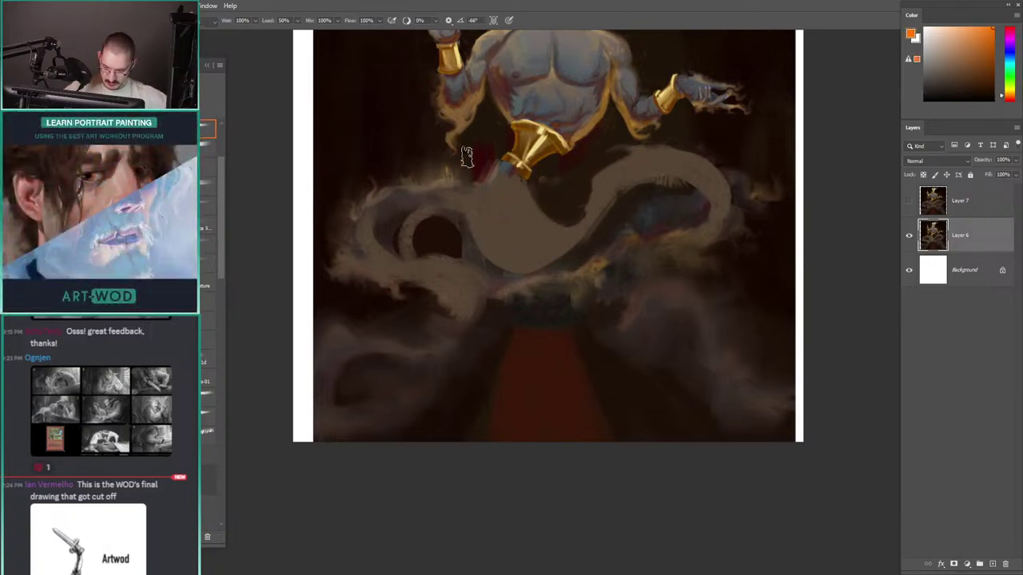
pyautogui.scroll(-3, 435, 194)
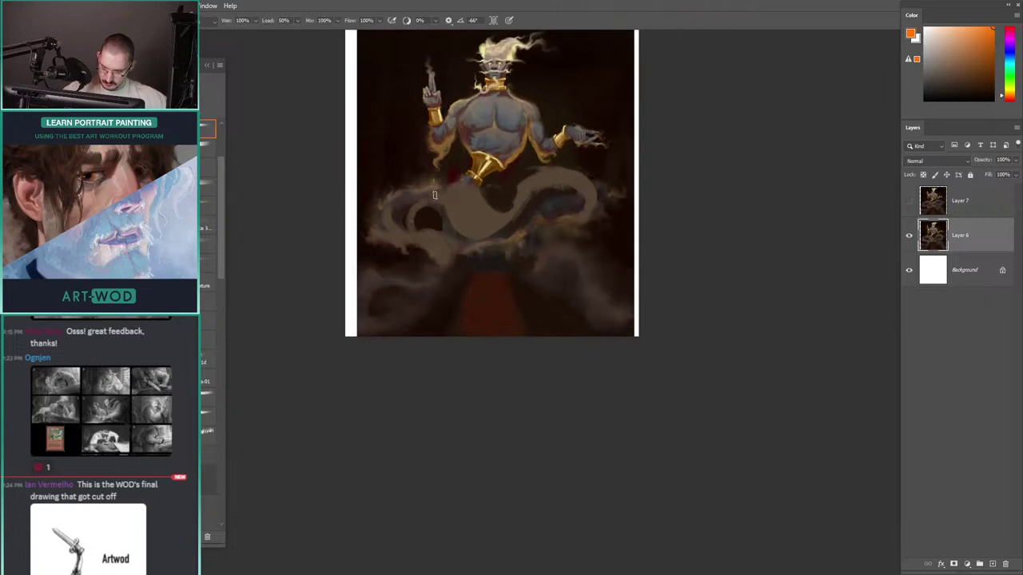
pyautogui.moveTo(421, 197); pyautogui.dragTo(411, 222)
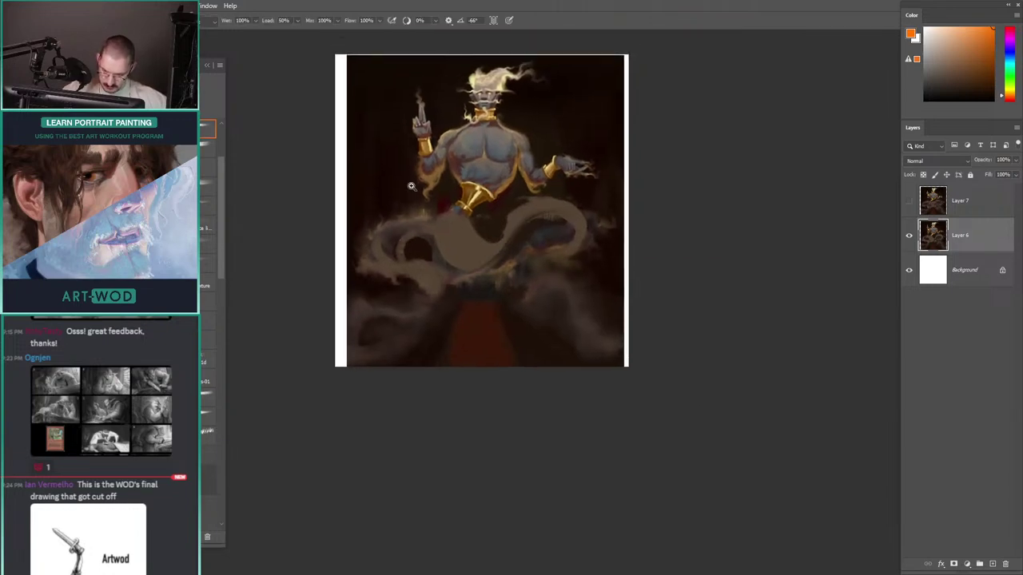
pyautogui.scroll(3, 411, 186)
pyautogui.moveTo(411, 206); pyautogui.dragTo(374, 211)
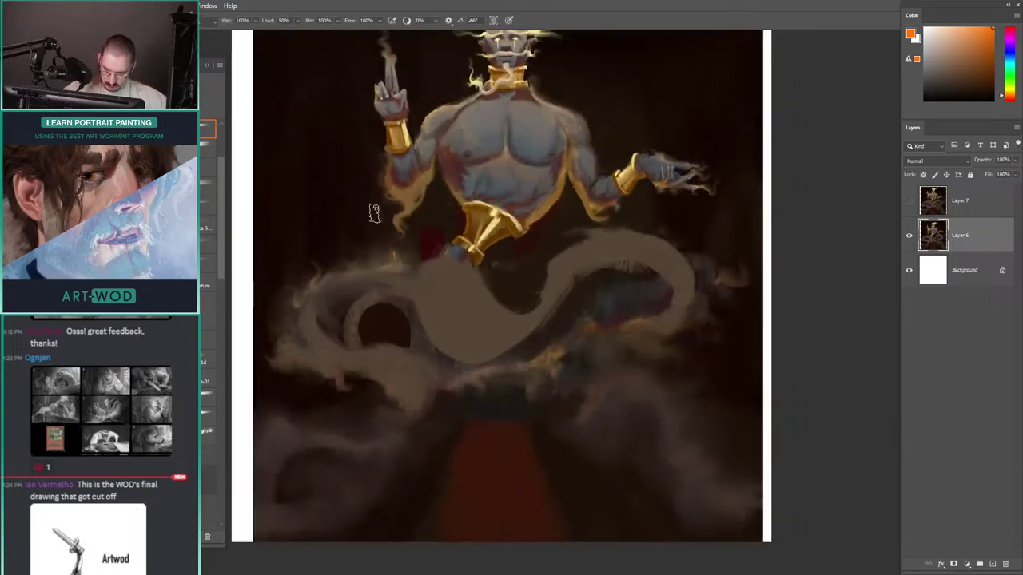
pyautogui.moveTo(494, 232); pyautogui.dragTo(429, 184)
pyautogui.moveTo(611, 264); pyautogui.dragTo(495, 334)
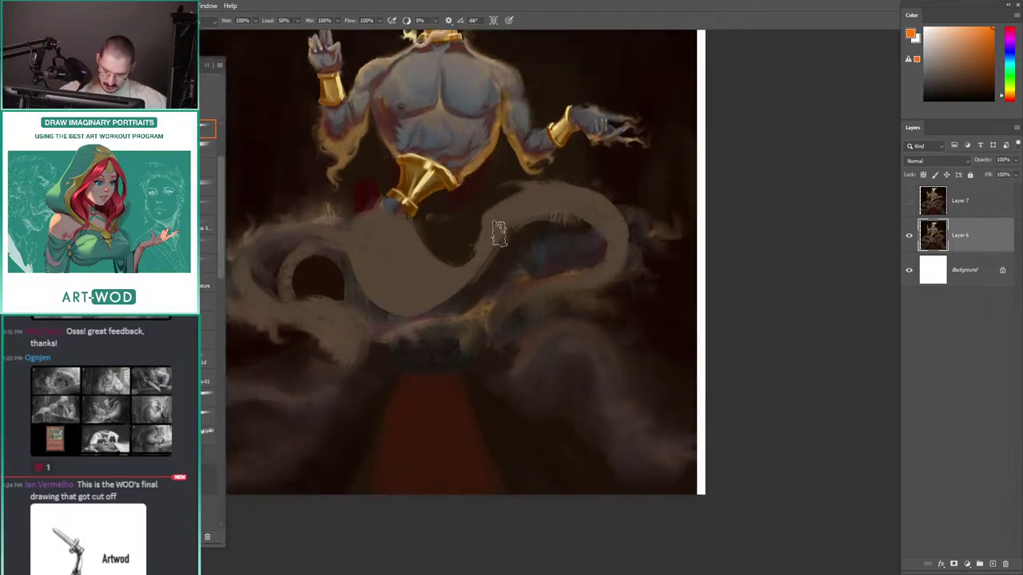
# Step: Extend the tail's lower-left coil into a rounded curl with the Mixer Brush
pyautogui.scroll(-3, 480, 204)
pyautogui.scroll(1, 427, 149)
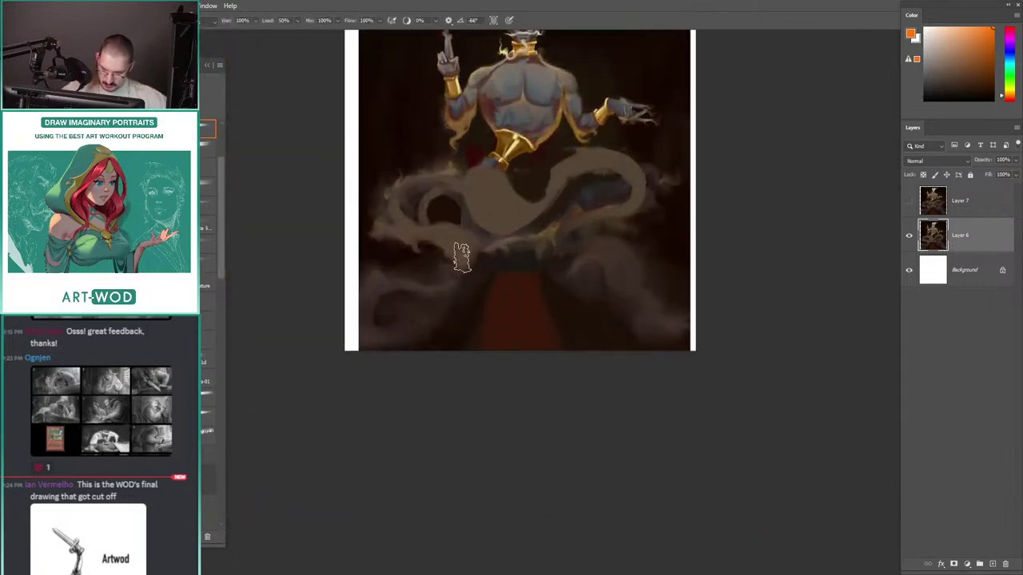
pyautogui.moveTo(462, 257); pyautogui.dragTo(423, 278)
pyautogui.moveTo(457, 209); pyautogui.dragTo(488, 233)
pyautogui.press('r')
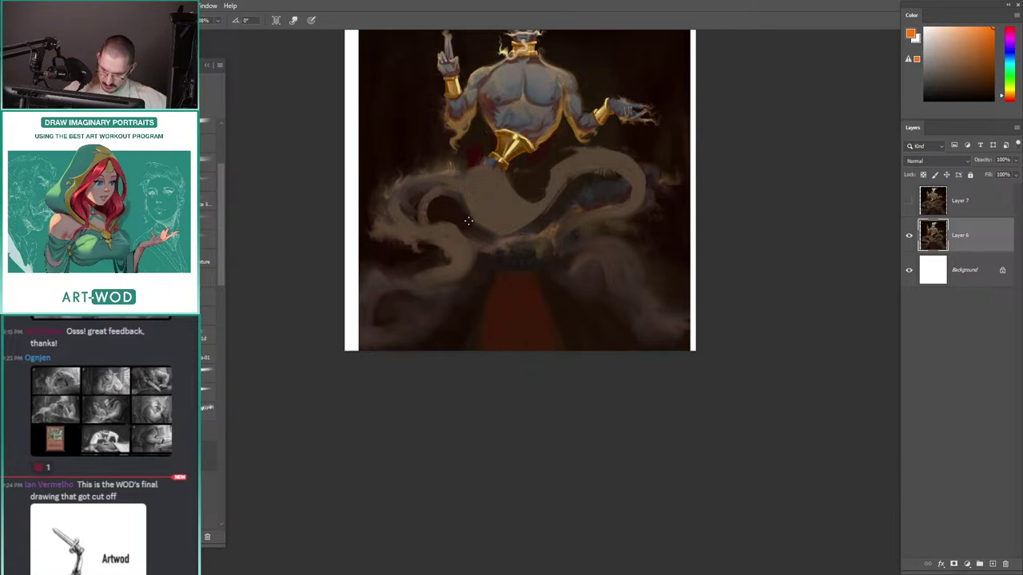
# Step: Try circling the flame at the elbow of the raised arm in orange
pyautogui.press('b')
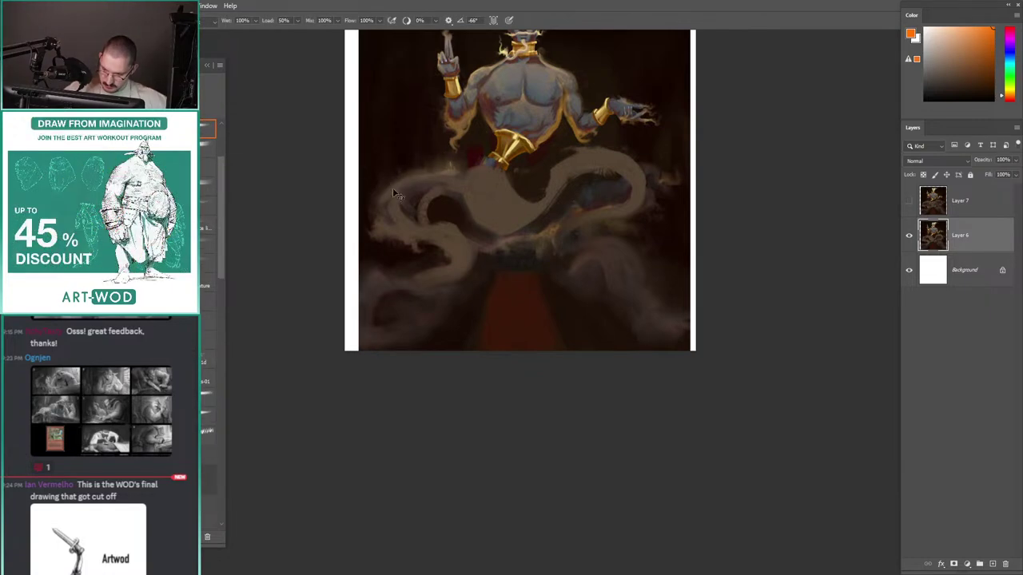
pyautogui.scroll(5, 410, 92)
pyautogui.moveTo(514, 186); pyautogui.dragTo(516, 161)
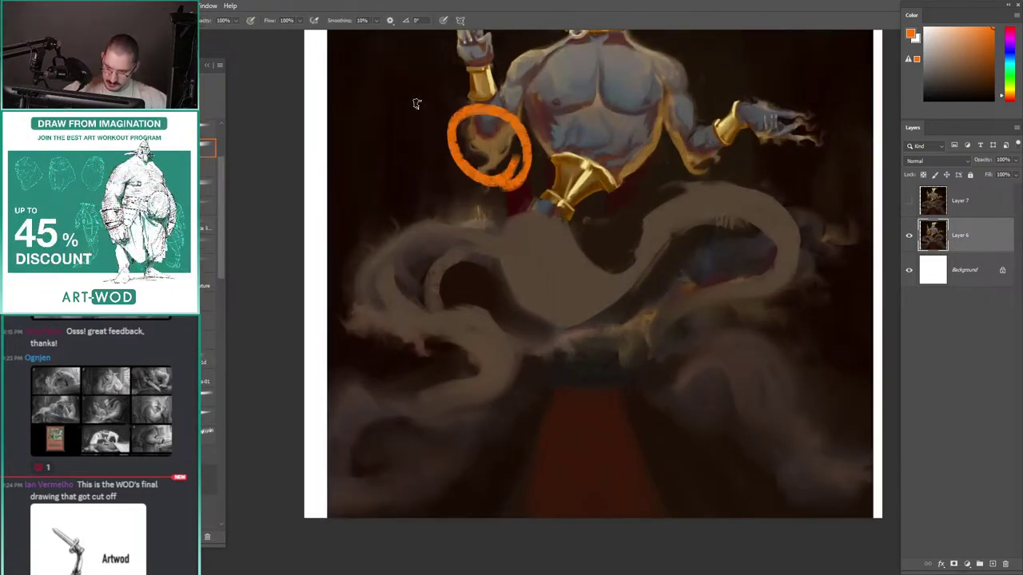
pyautogui.hotkey('ctrl', 'z')
# Step: Pull smoky wisps out of the tail's left side and darken the gap beneath its central bend
pyautogui.scroll(-4, 411, 174)
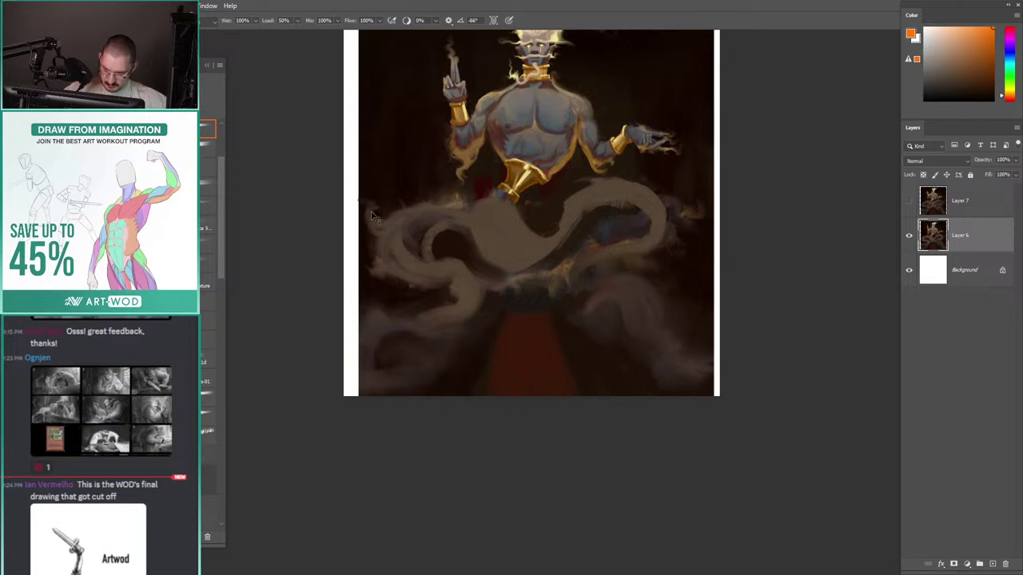
pyautogui.moveTo(403, 197); pyautogui.dragTo(366, 204)
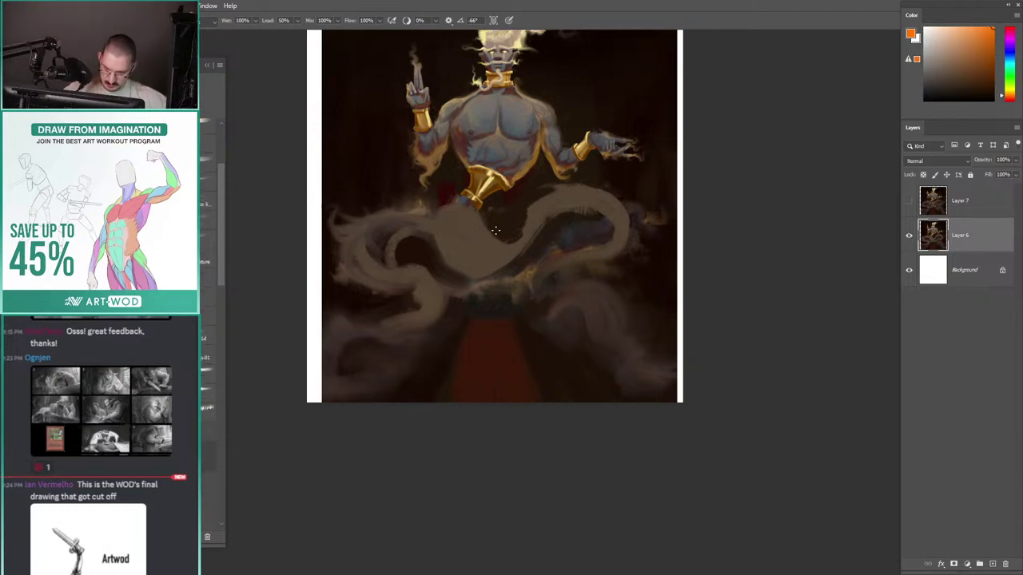
pyautogui.press('b')
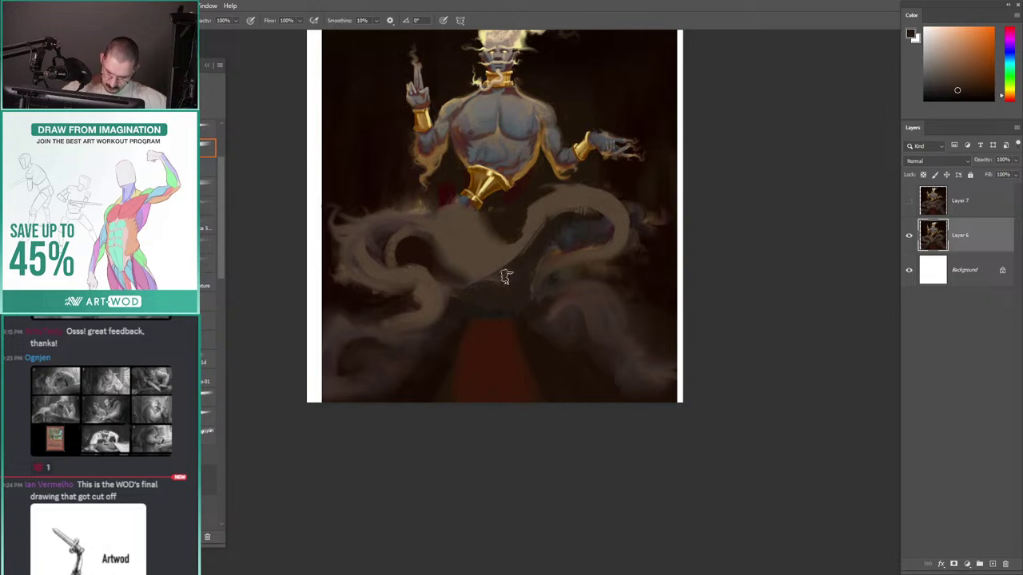
# Step: Sketch a pinkish-red box outline around the carpet in the lower part of the painting
pyautogui.hotkey('ctrl', '-')
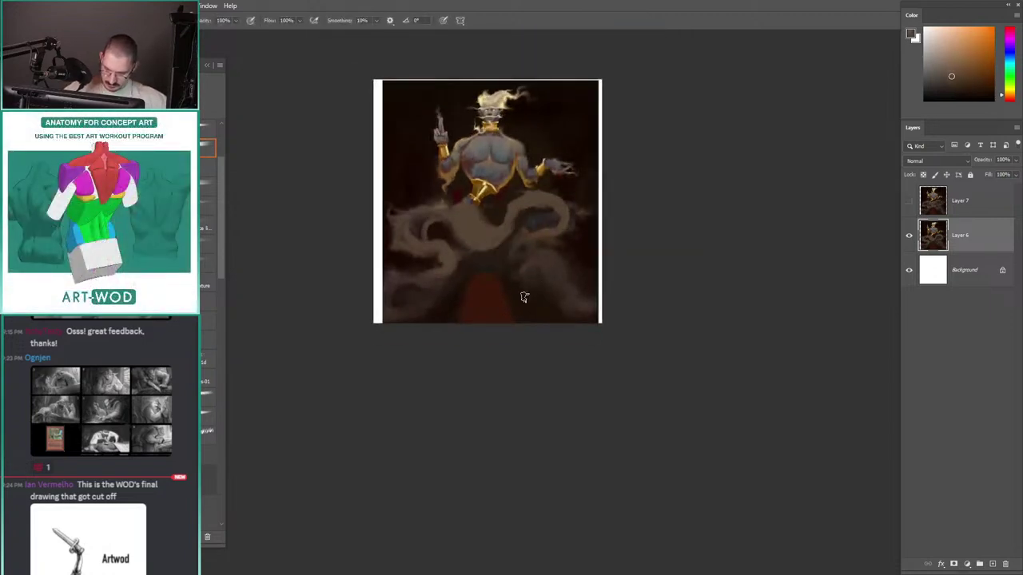
pyautogui.click(1011, 35)
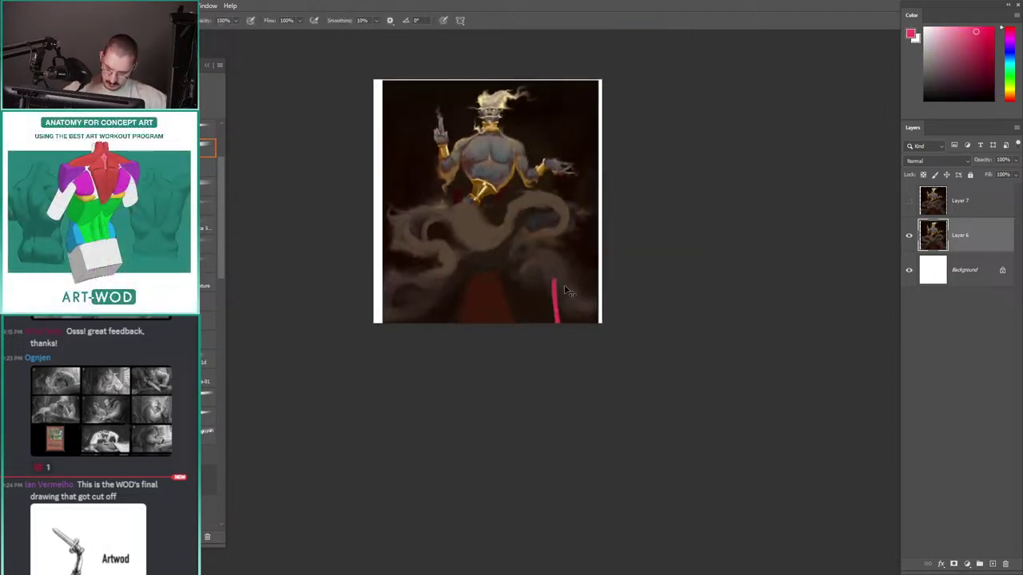
pyautogui.moveTo(579, 279); pyautogui.dragTo(392, 255)
pyautogui.hotkey('ctrl', 'z')
pyautogui.moveTo(581, 319)
pyautogui.mouseDown()
pyautogui.moveTo(582, 269)
pyautogui.moveTo(581, 284)
pyautogui.mouseUp()
pyautogui.moveTo(419, 210); pyautogui.dragTo(476, 211)
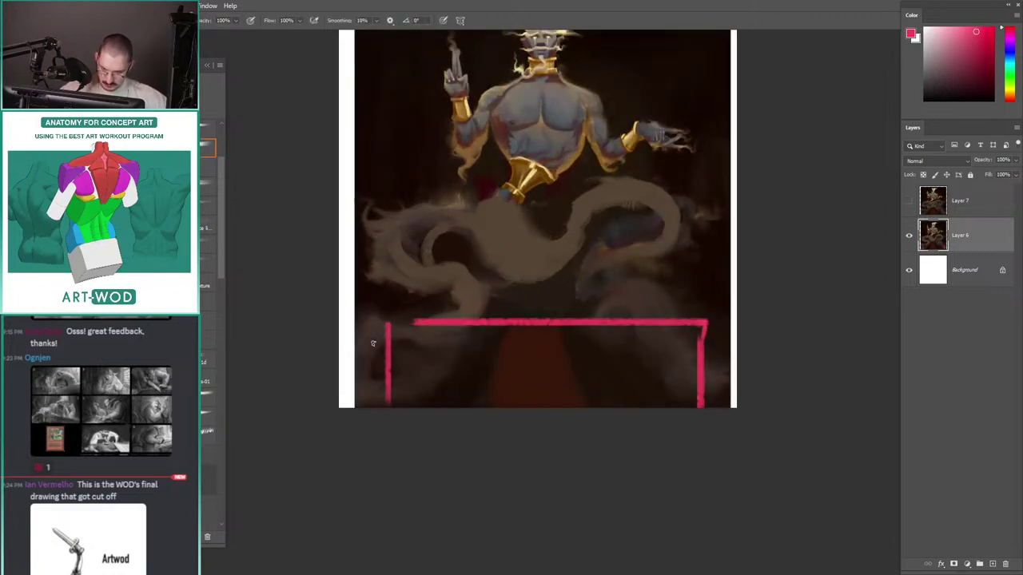
pyautogui.moveTo(378, 340); pyautogui.dragTo(388, 326)
# Step: Blend the tail's central bend and smoky edges with the Mixer Brush and sample a dark brown
pyautogui.hotkey('shift', 'b')
pyautogui.moveTo(596, 275)
pyautogui.mouseDown()
pyautogui.moveTo(557, 292)
pyautogui.moveTo(491, 247)
pyautogui.mouseUp()
pyautogui.press('b')
pyautogui.keyDown('alt'); pyautogui.click(516, 219); pyautogui.keyUp('alt')
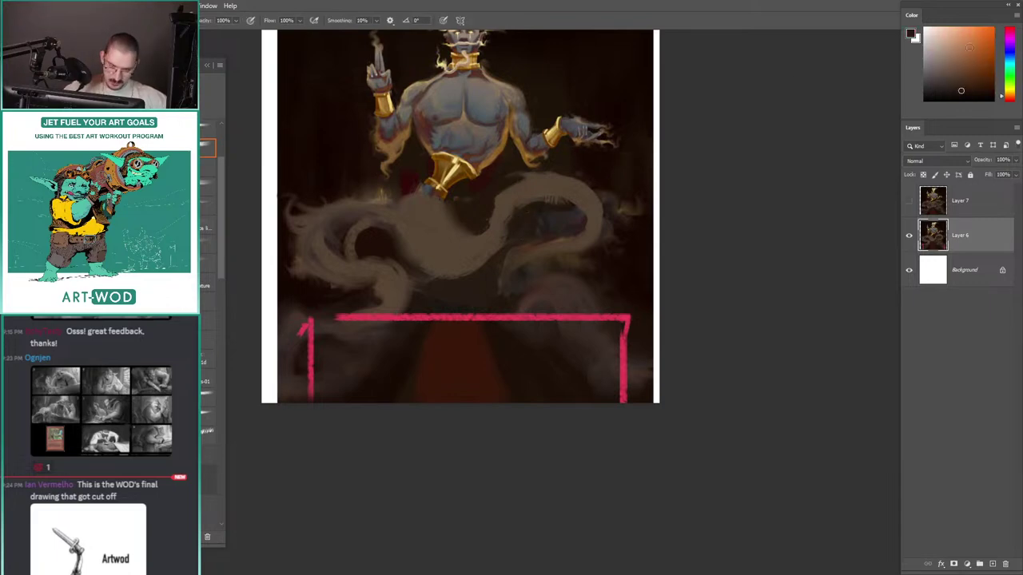
# Step: Sketch orange guide arcs across the background on both sides of the genie at elbow height
pyautogui.moveTo(551, 152); pyautogui.dragTo(643, 151)
pyautogui.hotkey('ctrl', 'z')
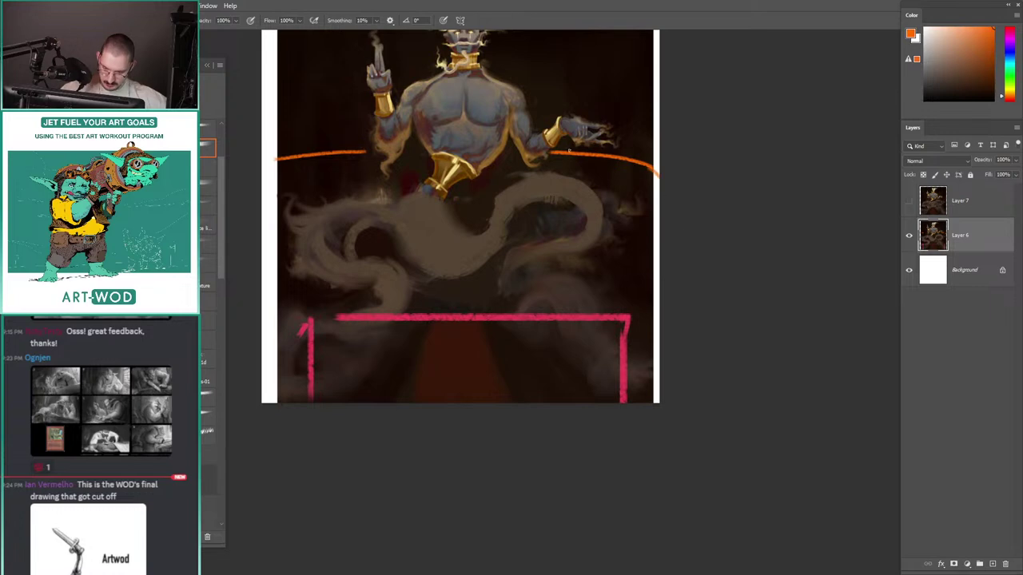
pyautogui.moveTo(290, 163); pyautogui.dragTo(343, 163)
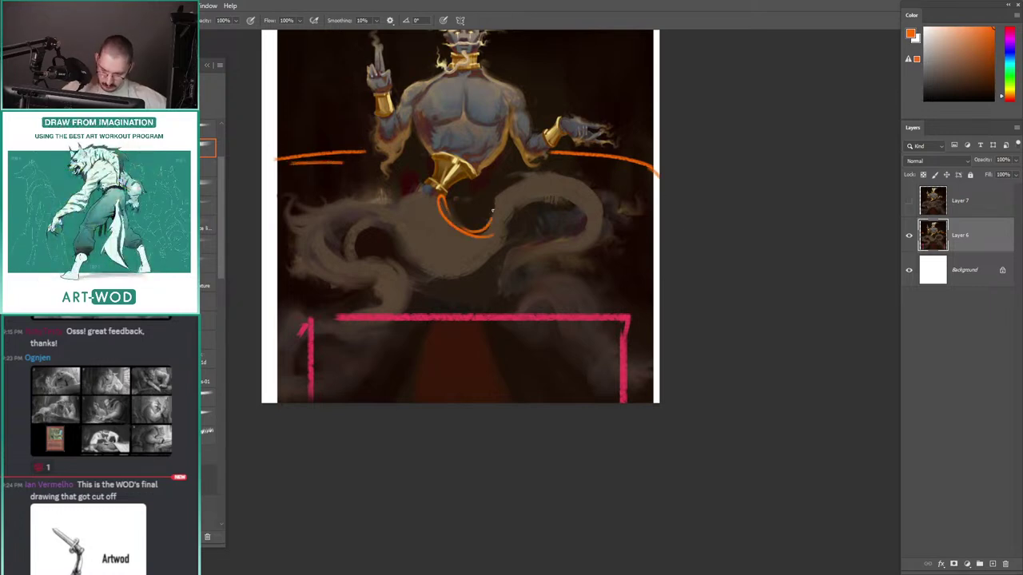
# Step: Try outlining the tail's upper bend below the gold belt with orange strokes
pyautogui.moveTo(436, 200); pyautogui.dragTo(410, 166)
pyautogui.moveTo(409, 164); pyautogui.dragTo(437, 177)
pyautogui.moveTo(437, 177)
pyautogui.mouseDown()
pyautogui.moveTo(396, 229)
pyautogui.moveTo(436, 240)
pyautogui.mouseUp()
pyautogui.moveTo(447, 290); pyautogui.dragTo(477, 229)
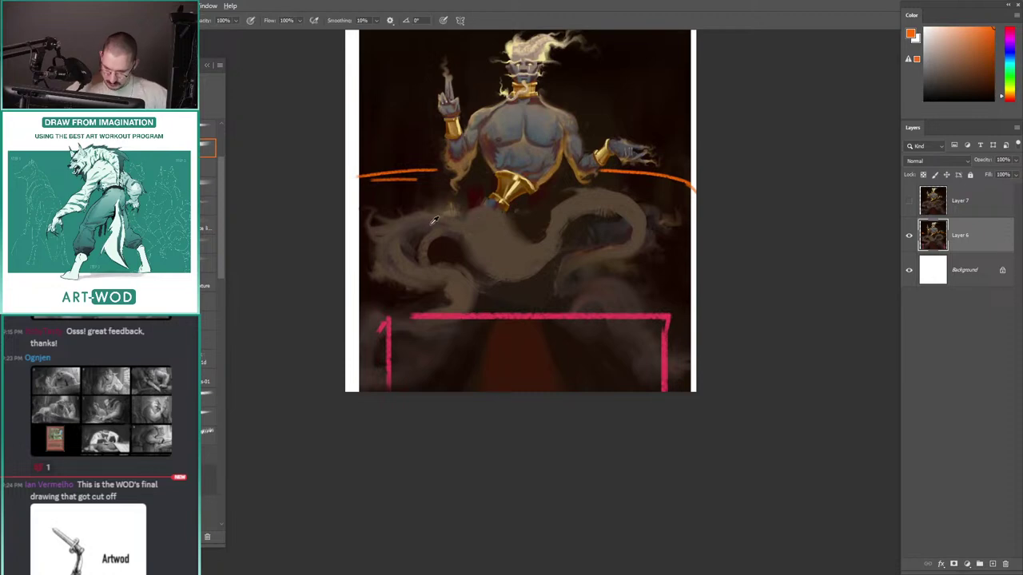
# Step: Lasso the underside of the tail's central bend, shade it with a sampled dark brown, and clear the selection
pyautogui.keyDown('alt'); pyautogui.click(415, 180); pyautogui.keyUp('alt')
pyautogui.press('l')
pyautogui.moveTo(511, 282); pyautogui.dragTo(468, 234)
pyautogui.press('b')
pyautogui.moveTo(499, 276); pyautogui.dragTo(531, 256)
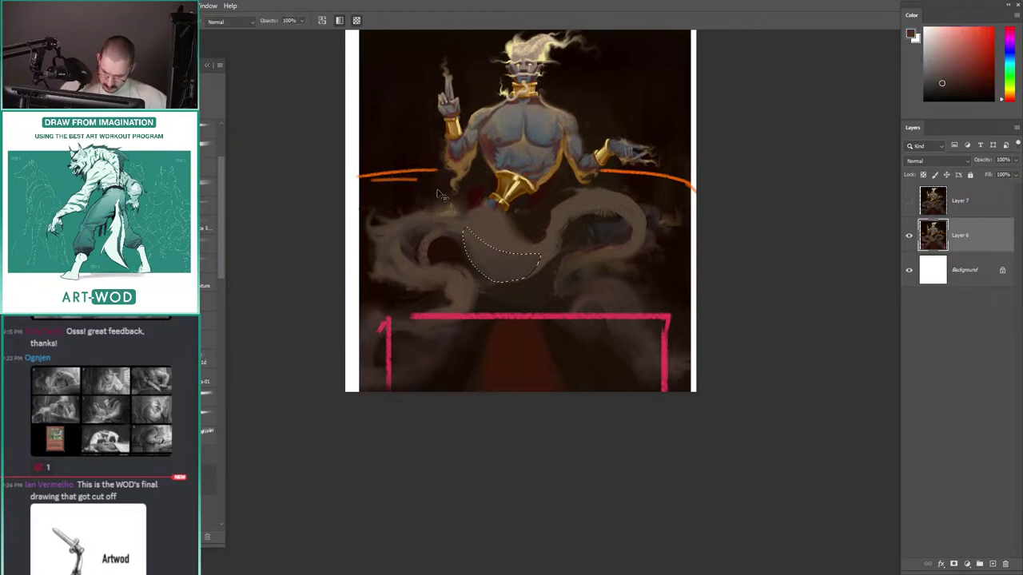
pyautogui.hotkey('ctrl', 'd')
# Step: Soften the shading on the tail using a sampled near-black colour and the Mixer Brush
pyautogui.moveTo(490, 215); pyautogui.dragTo(462, 218)
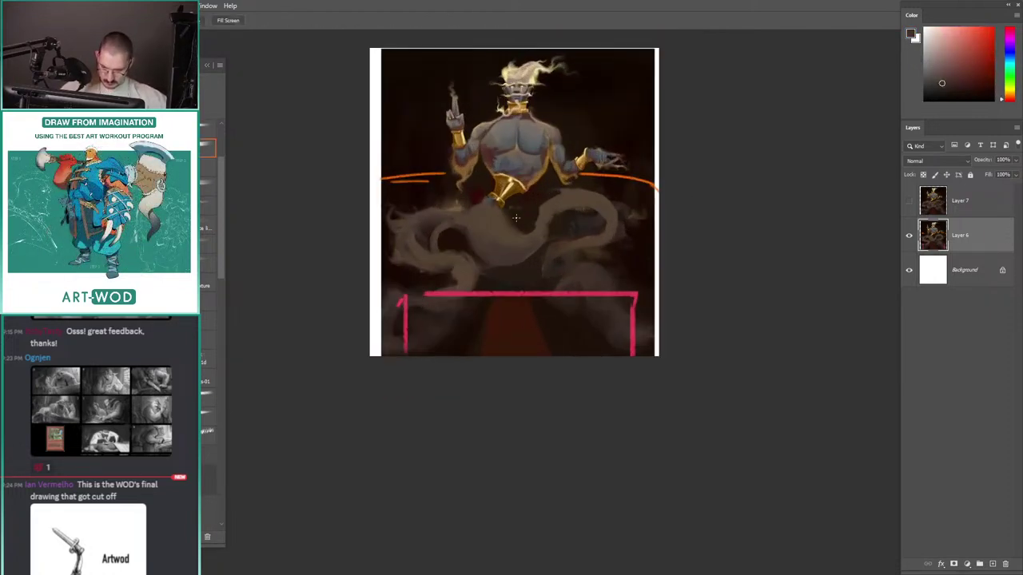
pyautogui.keyDown('alt'); pyautogui.click(558, 222); pyautogui.keyUp('alt')
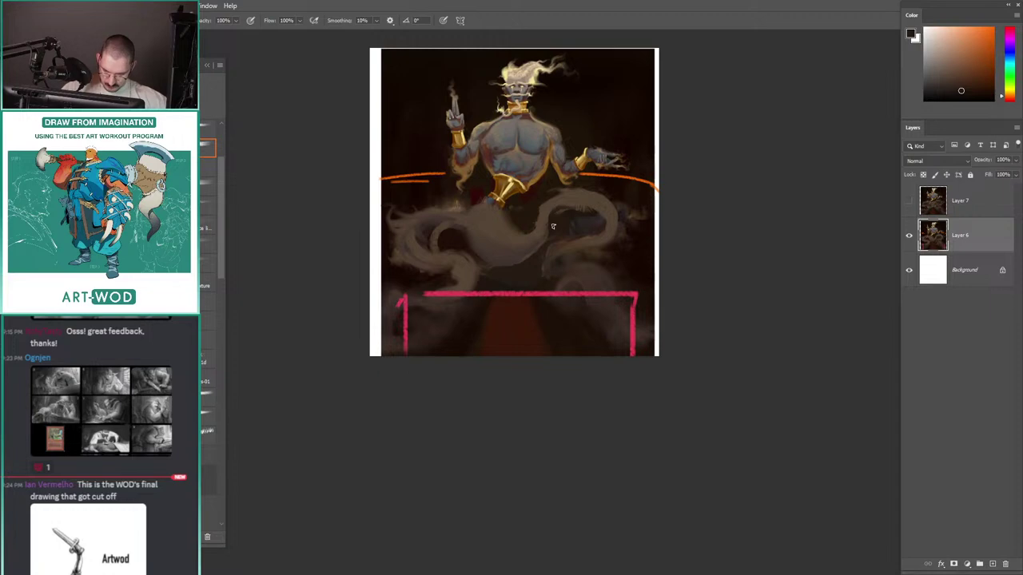
pyautogui.hotkey('shift', 'b')
pyautogui.moveTo(516, 178)
pyautogui.mouseDown()
pyautogui.moveTo(461, 224)
pyautogui.moveTo(517, 199)
pyautogui.mouseUp()
pyautogui.moveTo(403, 157); pyautogui.dragTo(437, 158)
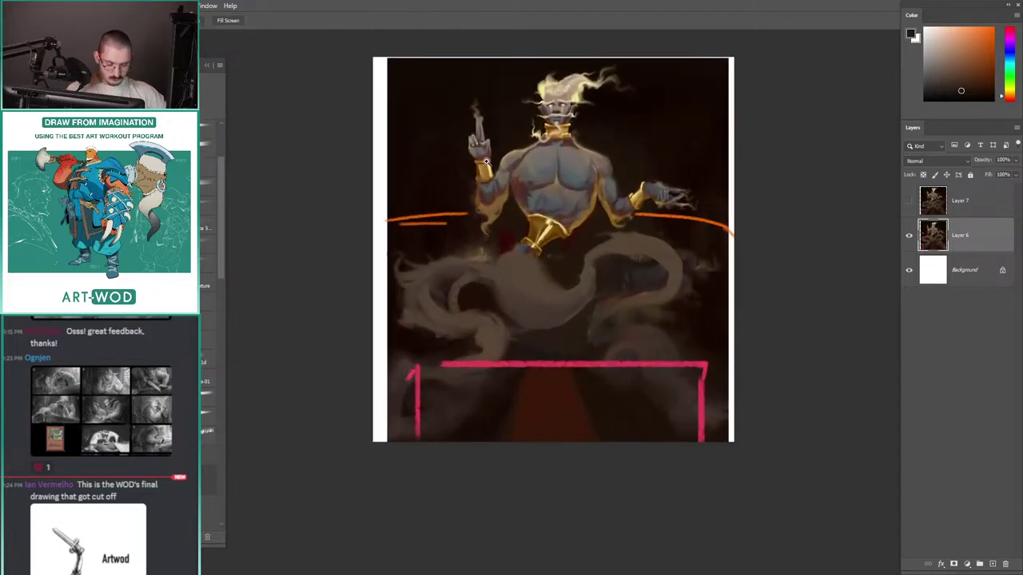
# Step: Capture a screenshot of the genie painting cropped to the artwork
pyautogui.press('super+shift+s')
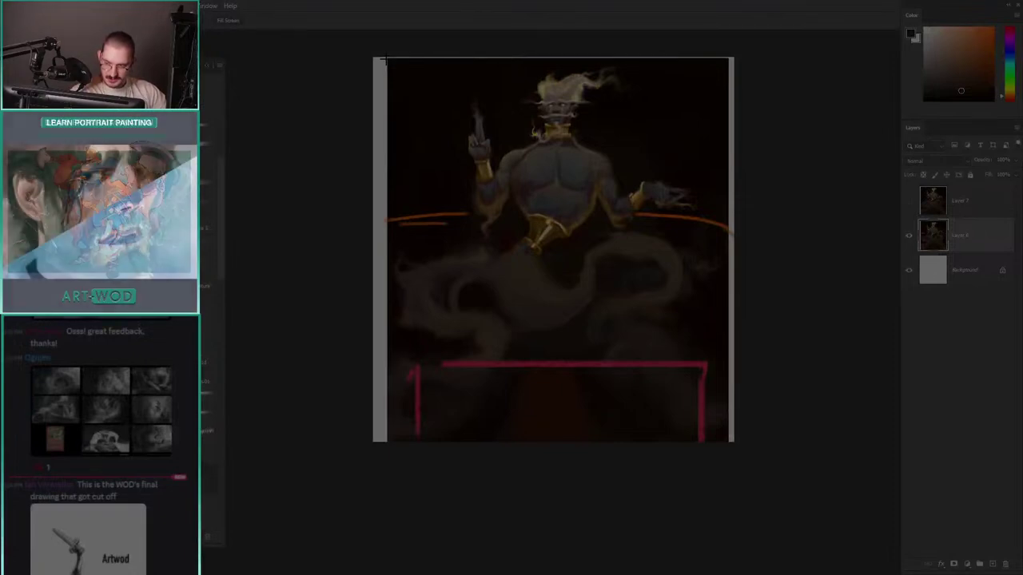
pyautogui.moveTo(387, 59); pyautogui.dragTo(733, 443)
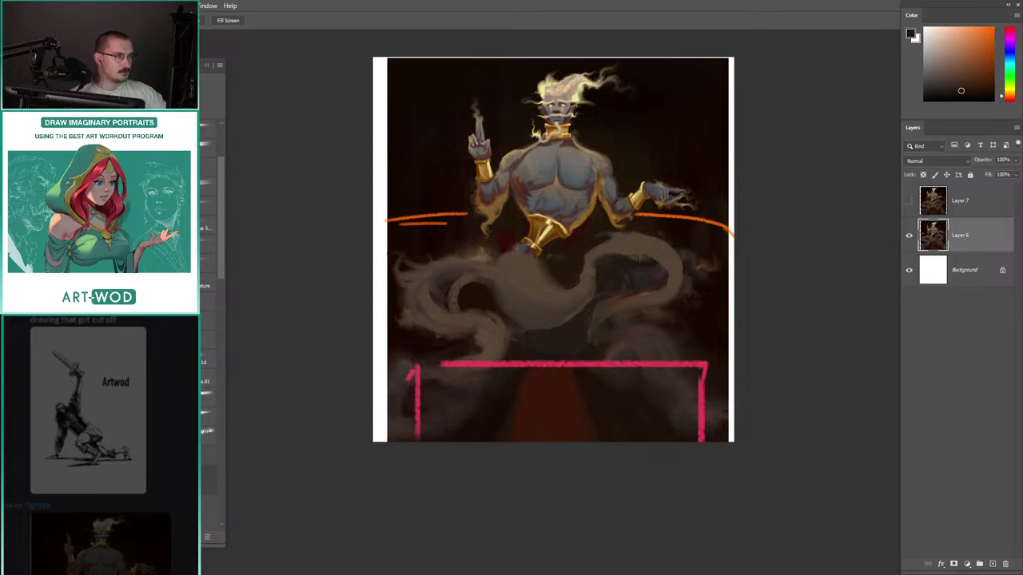
# Step: Paste the sword-figure drawing, delete the genie painting's Layer 7 and Layer 6, and select the pasted layer
pyautogui.hotkey('ctrl', 'v')
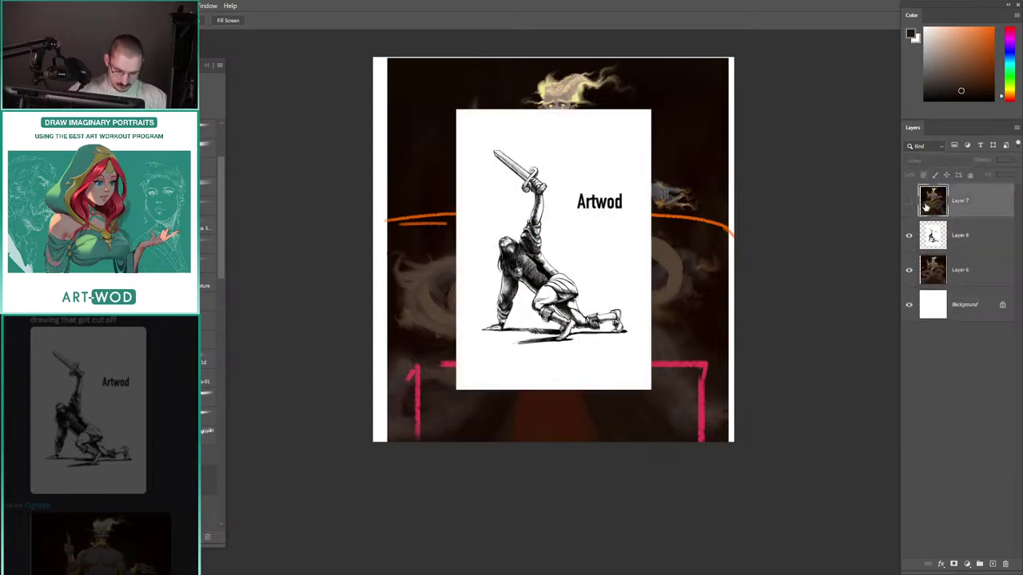
pyautogui.click(931, 230)
pyautogui.press('Delete')
pyautogui.click(908, 202)
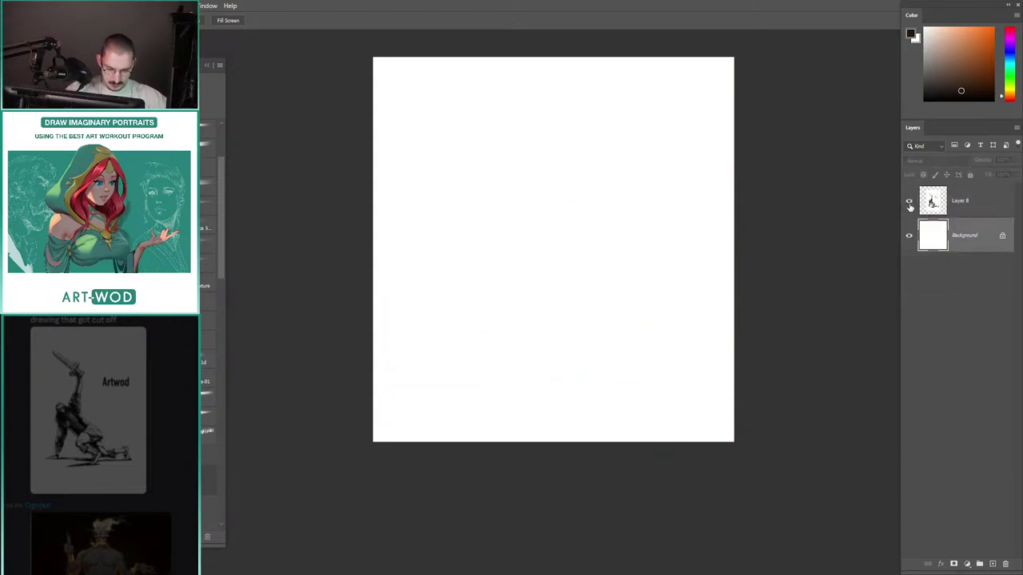
pyautogui.click(908, 202)
pyautogui.click(955, 201)
# Step: Enlarge the pasted sword-figure drawing to fill the height of the canvas
pyautogui.hotkey('ctrl', 't')
pyautogui.moveTo(455, 107)
pyautogui.mouseDown()
pyautogui.moveTo(415, 78)
pyautogui.moveTo(419, 56)
pyautogui.mouseUp()
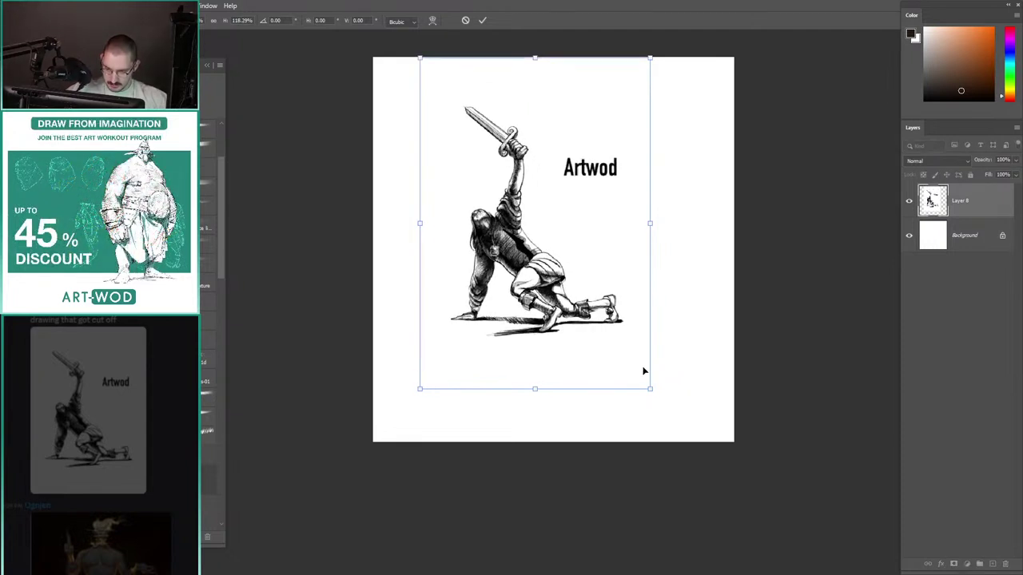
pyautogui.moveTo(649, 388); pyautogui.dragTo(710, 474)
pyautogui.scroll(-1, 424, 181)
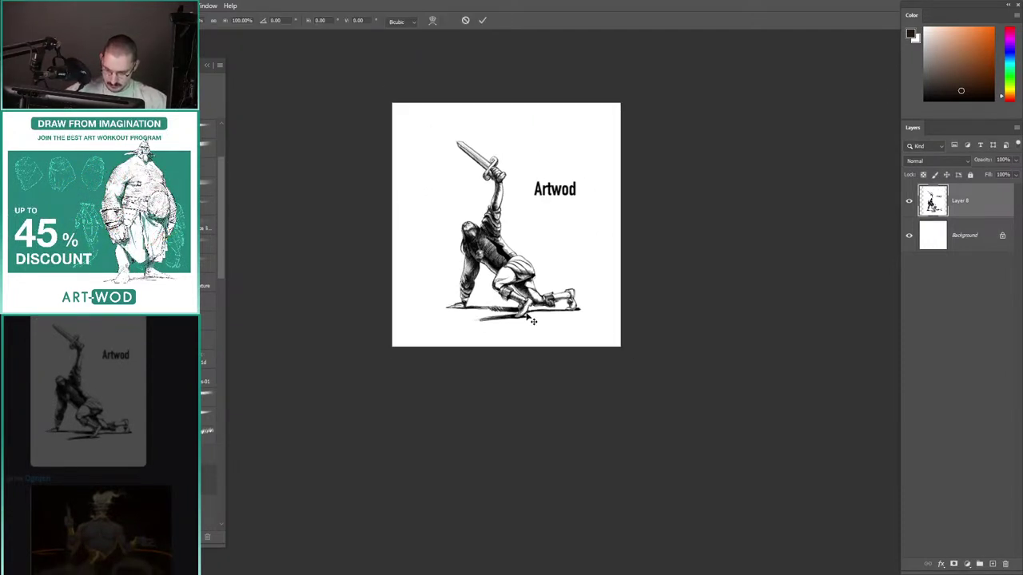
# Step: Scale the sword-figure drawing up in both directions until it covers the whole canvas, and commit the transform
pyautogui.moveTo(601, 364); pyautogui.dragTo(624, 398)
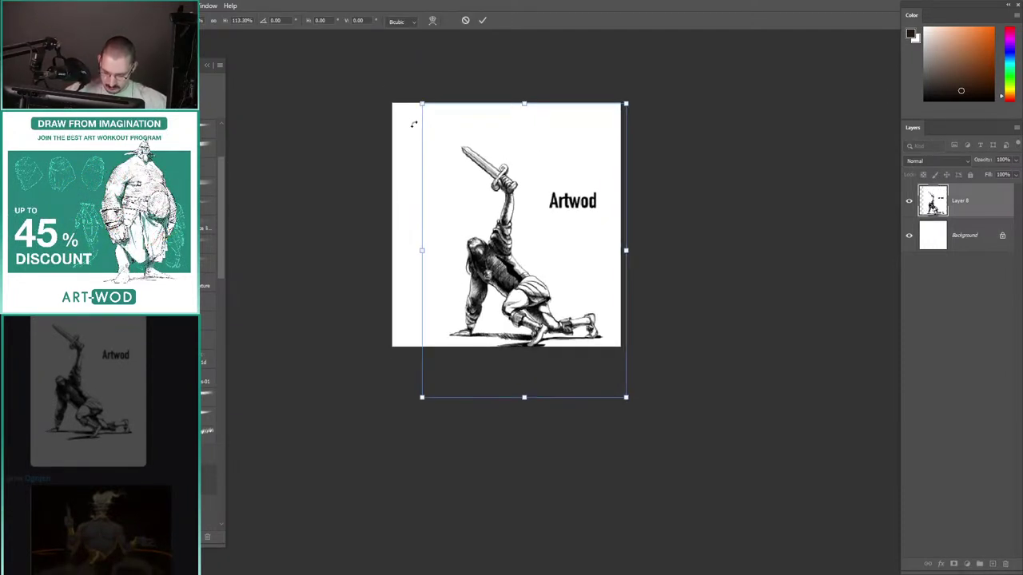
pyautogui.moveTo(422, 104); pyautogui.dragTo(408, 83)
pyautogui.press('Return')
pyautogui.moveTo(402, 158); pyautogui.dragTo(416, 159)
pyautogui.moveTo(418, 197); pyautogui.dragTo(397, 163)
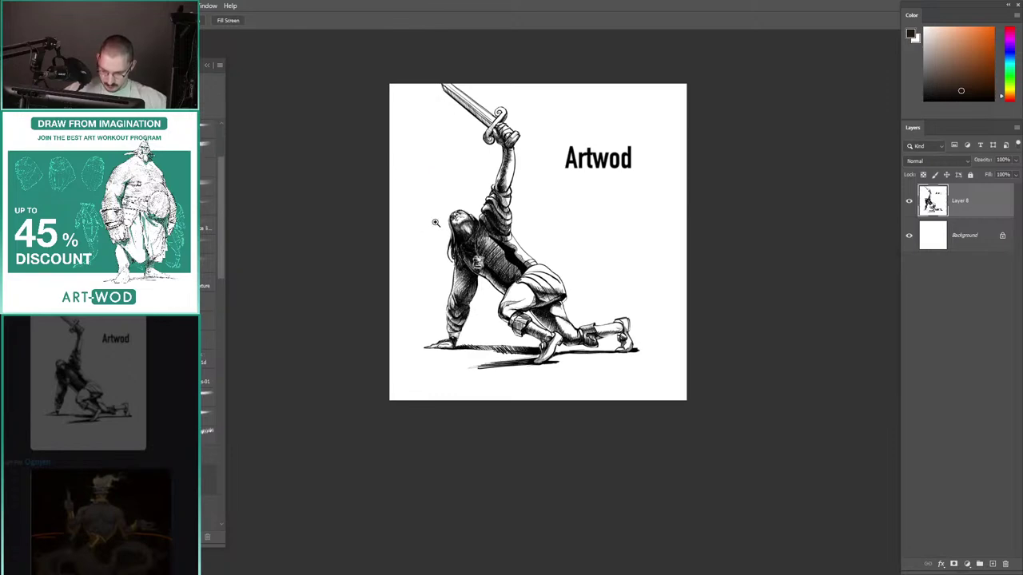
pyautogui.moveTo(435, 223); pyautogui.dragTo(437, 193)
# Step: Set up the Brush tool with a bright red foreground colour for marking up the drawing
pyautogui.click(994, 29)
pyautogui.moveTo(478, 238); pyautogui.dragTo(482, 223)
pyautogui.scroll(1, 453, 193)
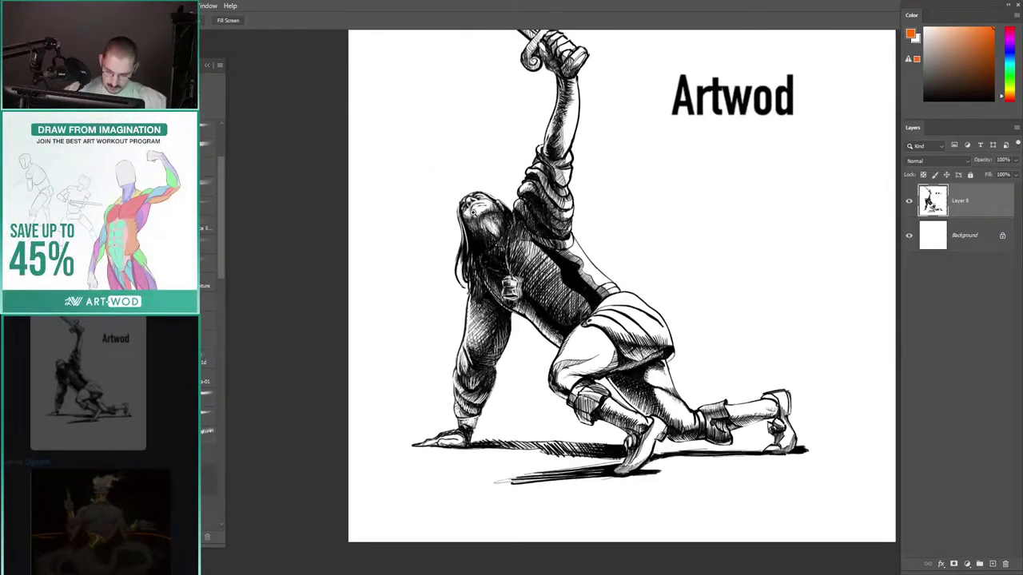
pyautogui.moveTo(416, 190); pyautogui.dragTo(423, 214)
pyautogui.press('b')
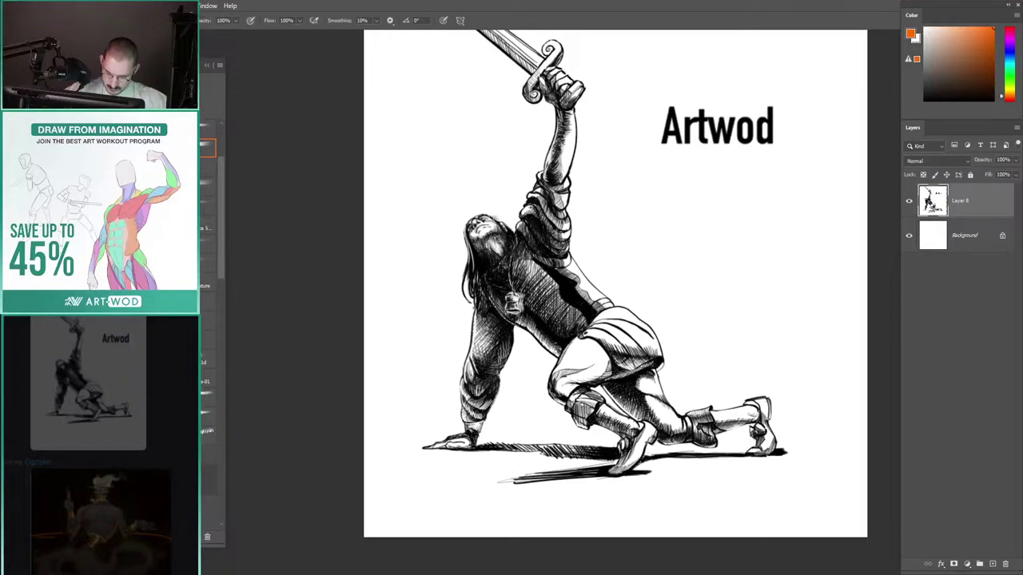
pyautogui.moveTo(463, 223); pyautogui.dragTo(477, 237)
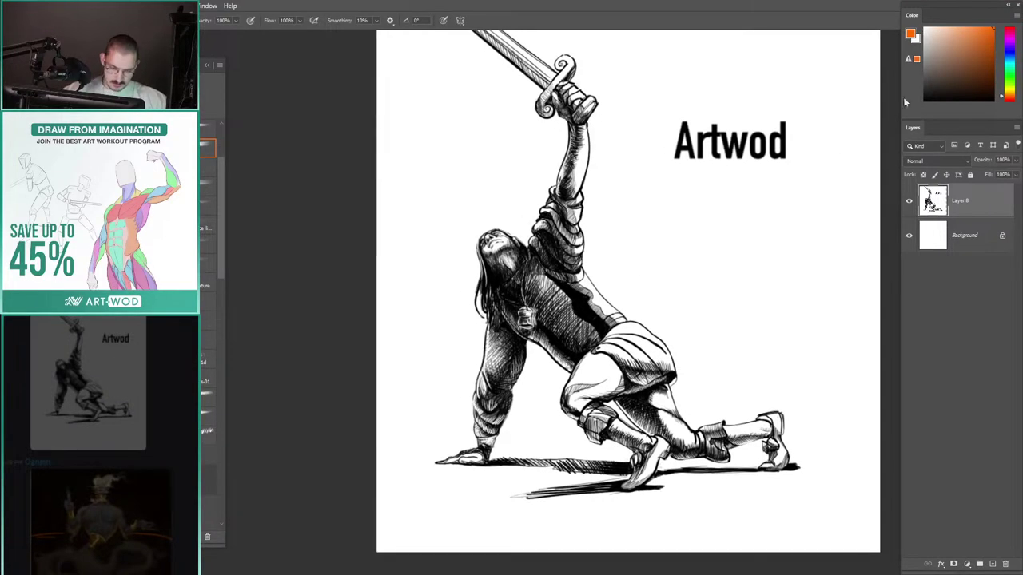
pyautogui.moveTo(583, 372); pyautogui.dragTo(511, 249)
pyautogui.hotkey('ctrl', 'z')
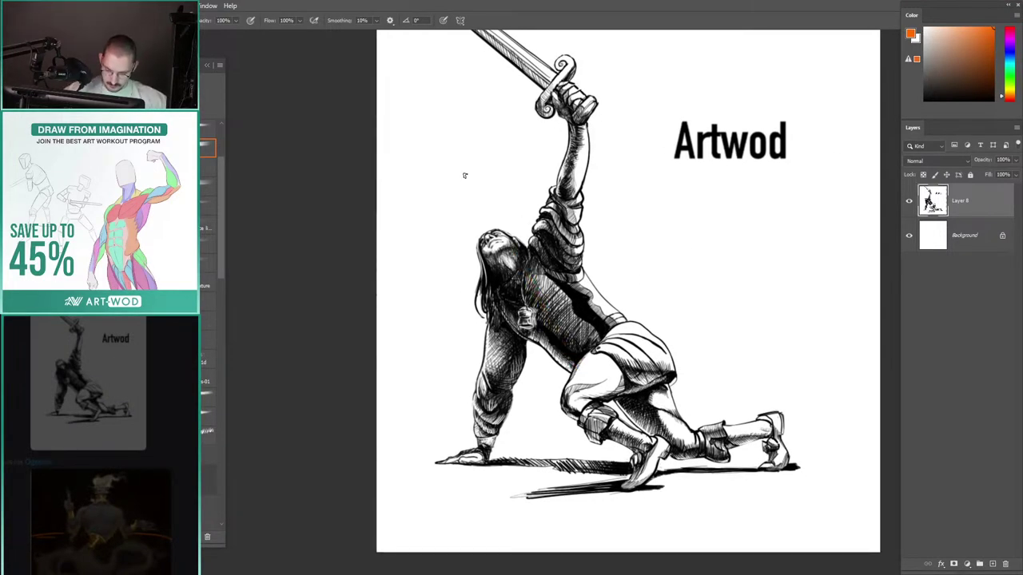
pyautogui.moveTo(1007, 89); pyautogui.dragTo(1007, 134)
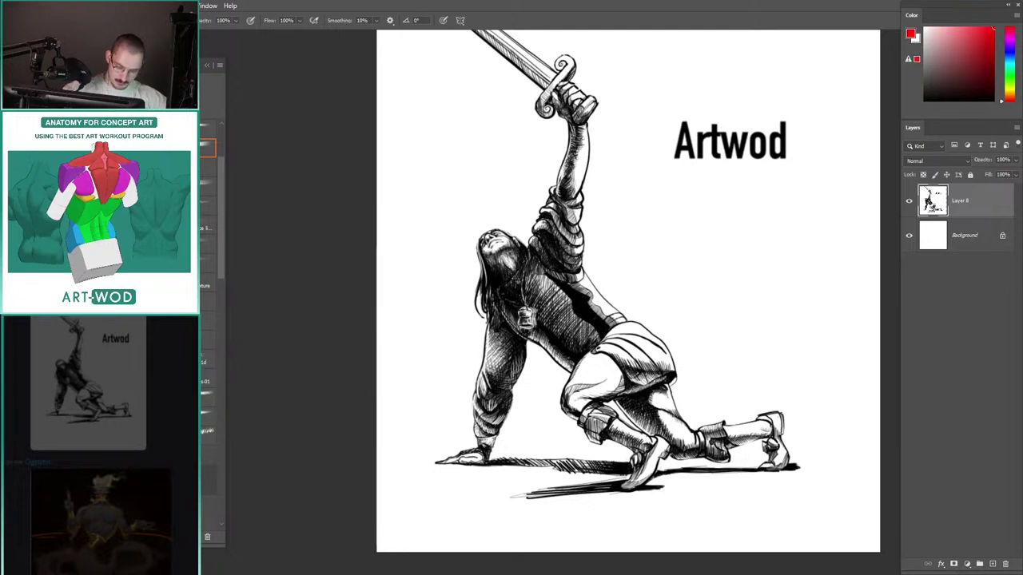
pyautogui.hotkey('ctrl', 'z')
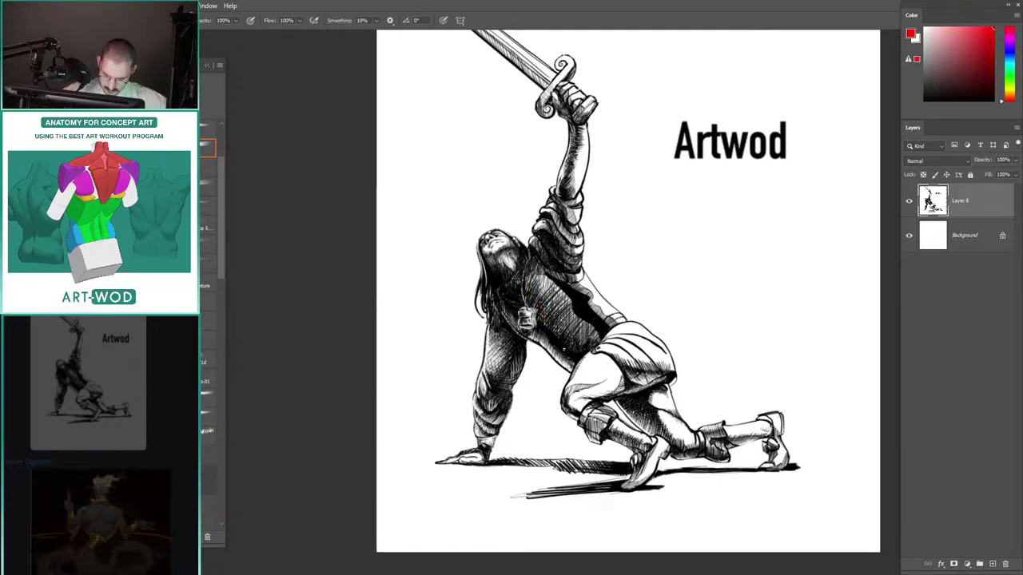
# Step: Draw a red centre line down the torso, a slanted line across the shoulders and a curve for the head
pyautogui.moveTo(525, 270); pyautogui.dragTo(582, 369)
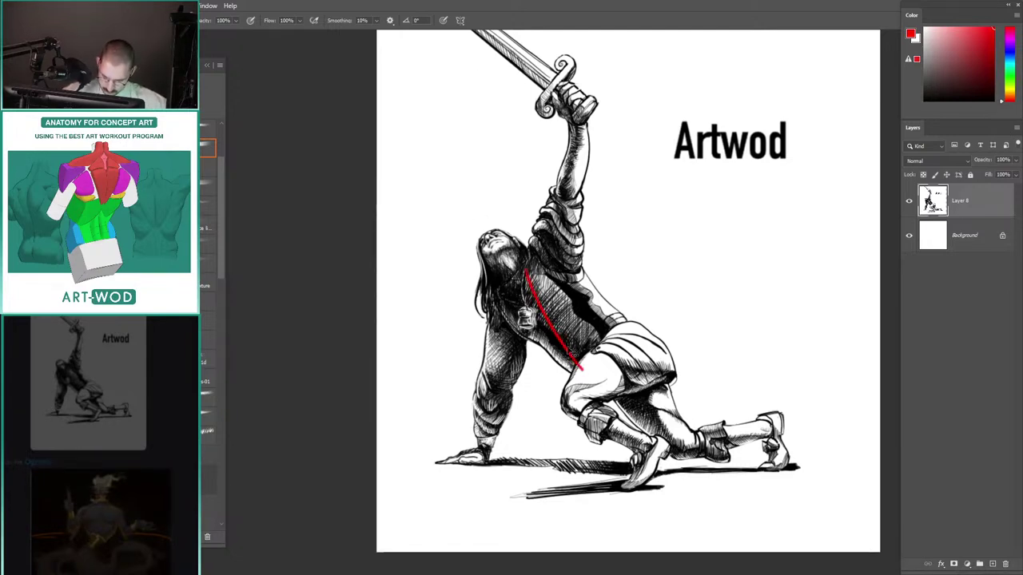
pyautogui.moveTo(528, 273)
pyautogui.mouseDown()
pyautogui.moveTo(581, 372)
pyautogui.moveTo(529, 250)
pyautogui.mouseUp()
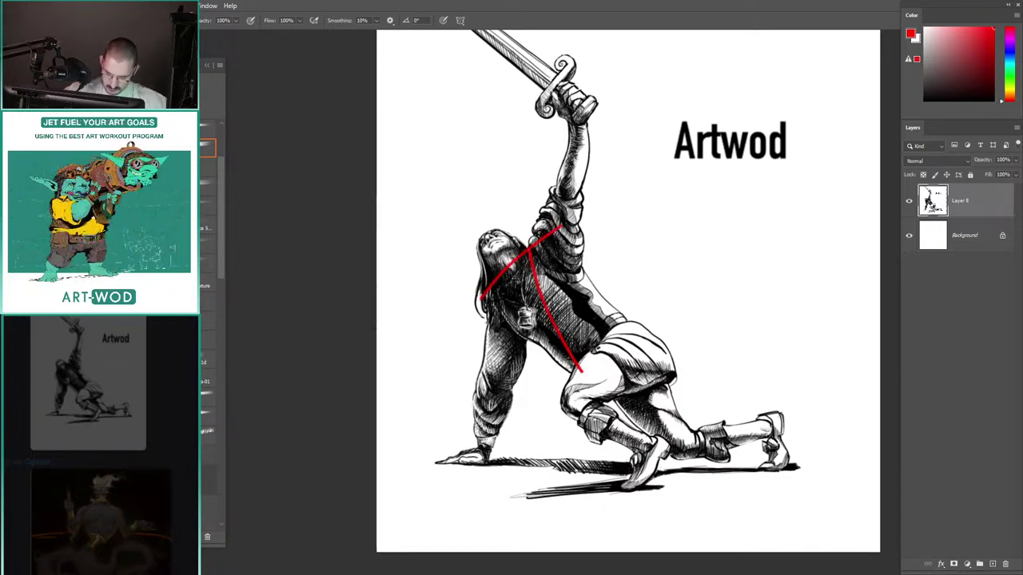
pyautogui.moveTo(543, 232)
pyautogui.mouseDown()
pyautogui.moveTo(505, 245)
pyautogui.moveTo(542, 227)
pyautogui.moveTo(514, 222)
pyautogui.mouseUp()
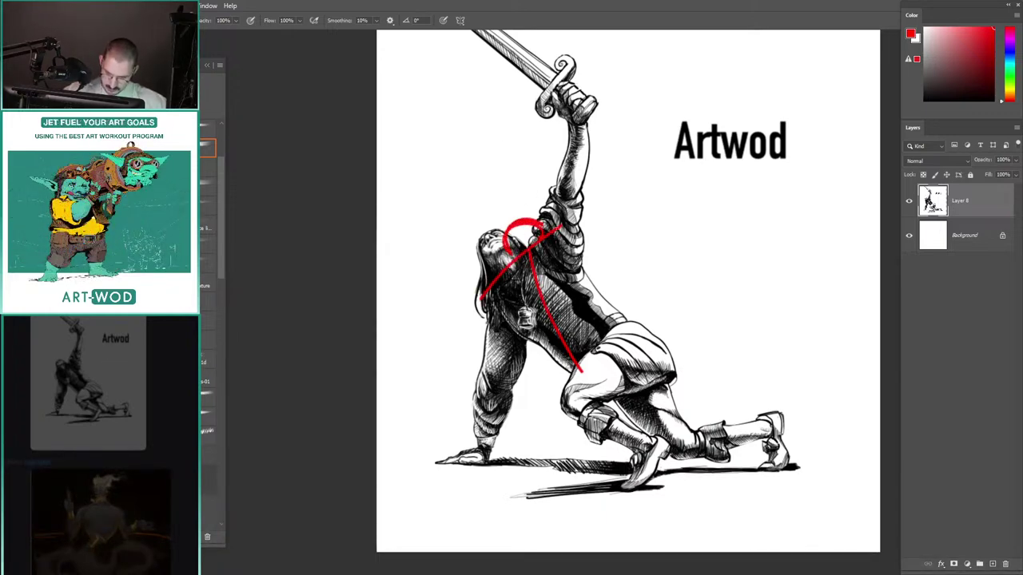
# Step: Sketch a corrected raised arm in red, running both contours from the shoulder up beyond the drawn forearm
pyautogui.moveTo(573, 236); pyautogui.dragTo(593, 160)
pyautogui.hotkey('ctrl', 'z')
pyautogui.moveTo(574, 259)
pyautogui.mouseDown()
pyautogui.moveTo(613, 123)
pyautogui.moveTo(613, 138)
pyautogui.mouseUp()
pyautogui.hotkey('ctrl', 'z')
pyautogui.moveTo(547, 237); pyautogui.dragTo(601, 128)
pyautogui.hotkey('ctrl', 'z')
pyautogui.hotkey('ctrl', 'z')
pyautogui.moveTo(545, 234); pyautogui.dragTo(601, 129)
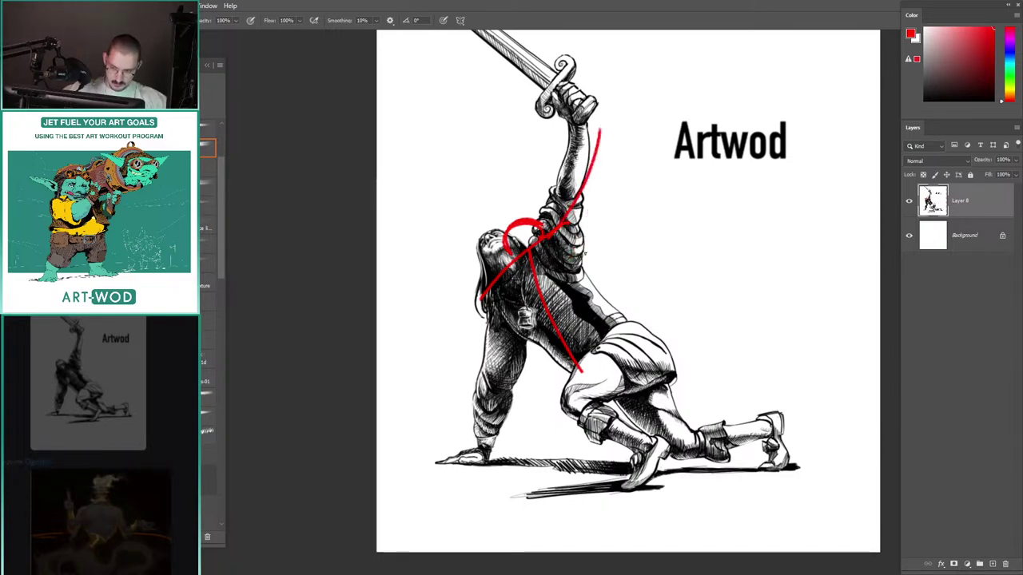
pyautogui.moveTo(587, 257); pyautogui.dragTo(599, 107)
# Step: Sketch a boxy red fist at the end of the corrected arm, holding an upright sword with a crossguard
pyautogui.moveTo(452, 47)
pyautogui.mouseDown()
pyautogui.moveTo(442, 142)
pyautogui.moveTo(445, 110)
pyautogui.mouseUp()
pyautogui.moveTo(482, 169); pyautogui.dragTo(472, 158)
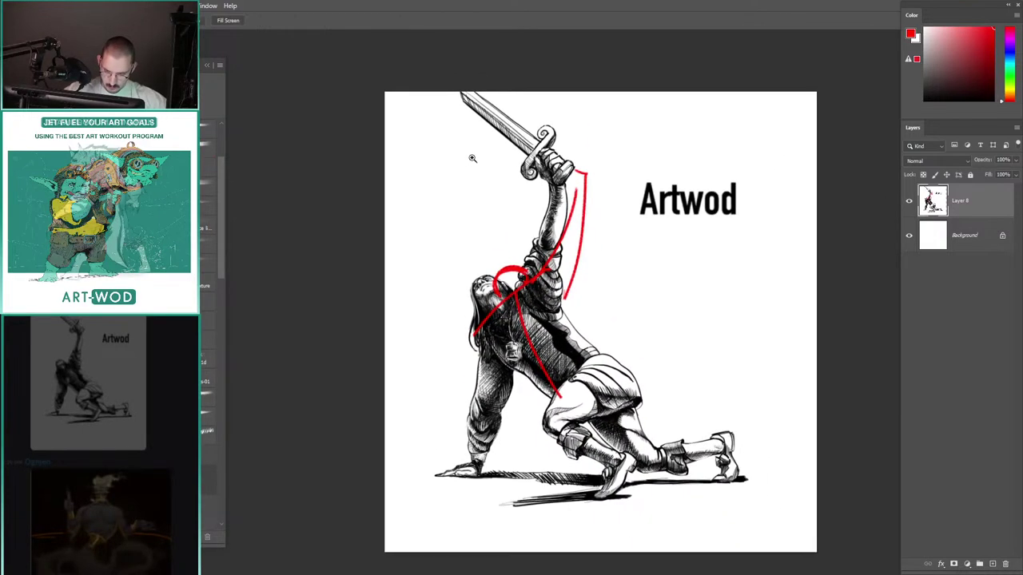
pyautogui.moveTo(560, 142); pyautogui.dragTo(569, 116)
pyautogui.press('b')
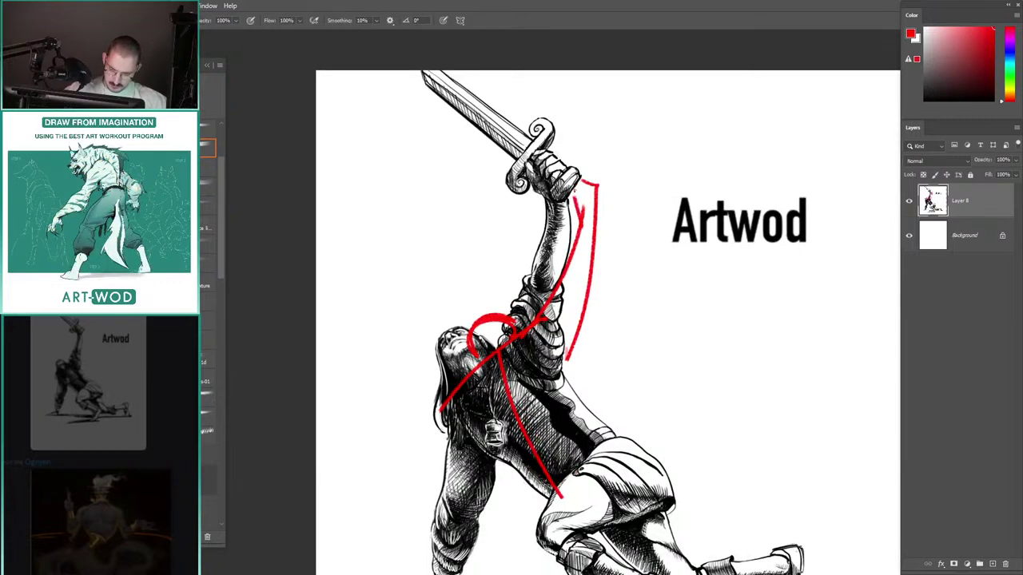
pyautogui.hotkey('ctrl', 'z')
pyautogui.moveTo(575, 190); pyautogui.dragTo(603, 177)
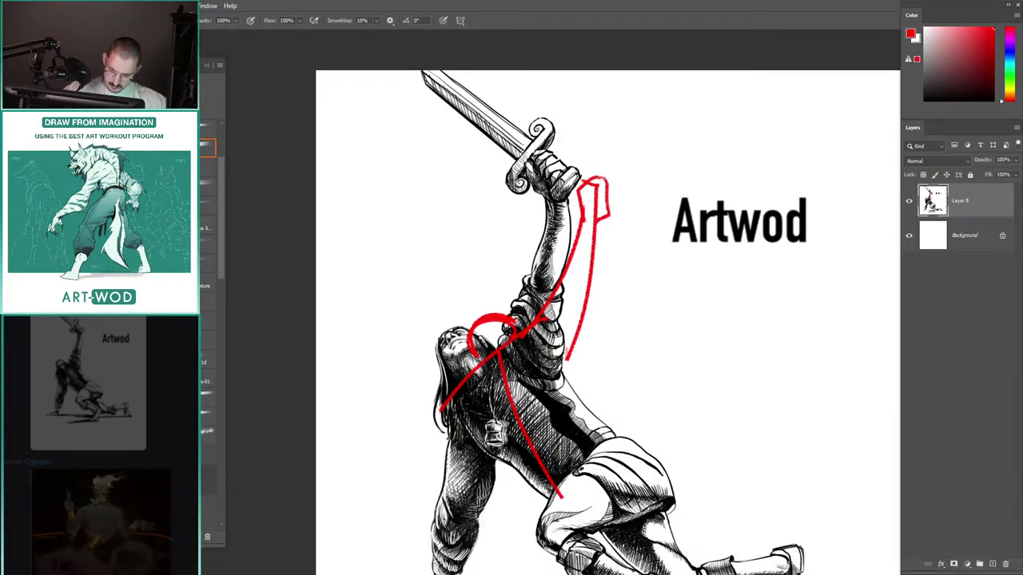
pyautogui.moveTo(590, 244); pyautogui.dragTo(601, 92)
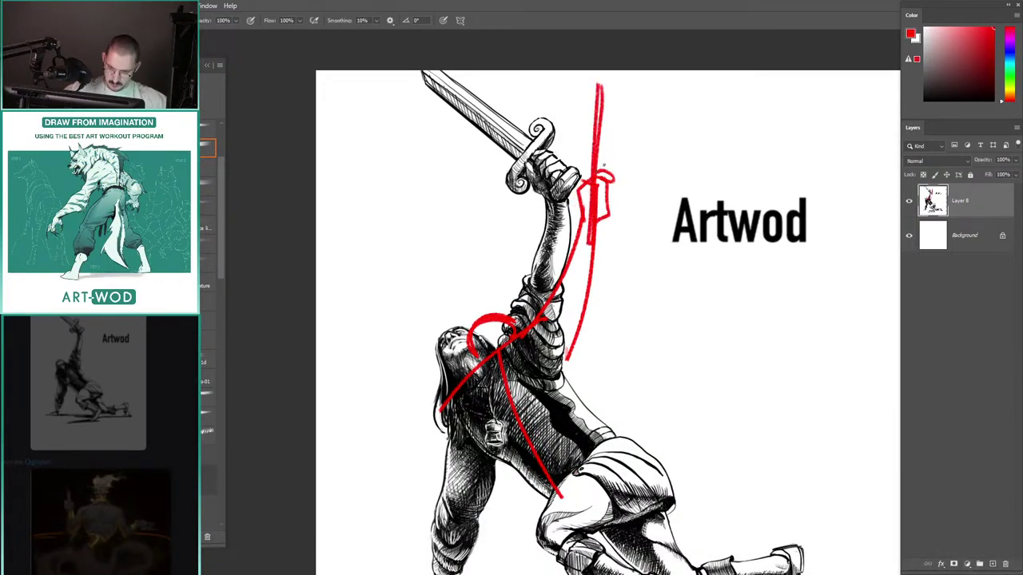
pyautogui.moveTo(587, 176); pyautogui.dragTo(595, 71)
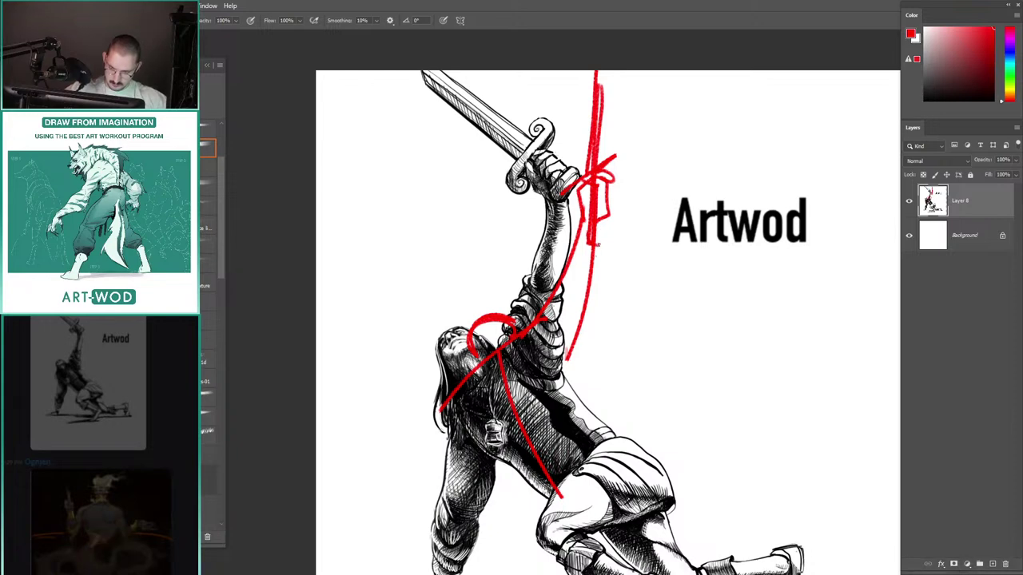
# Step: Add red sleeve lines under the raised arm and outline the supporting upper arm with two downward strokes
pyautogui.moveTo(587, 298); pyautogui.dragTo(561, 372)
pyautogui.moveTo(561, 368); pyautogui.dragTo(593, 267)
pyautogui.moveTo(520, 176); pyautogui.dragTo(471, 189)
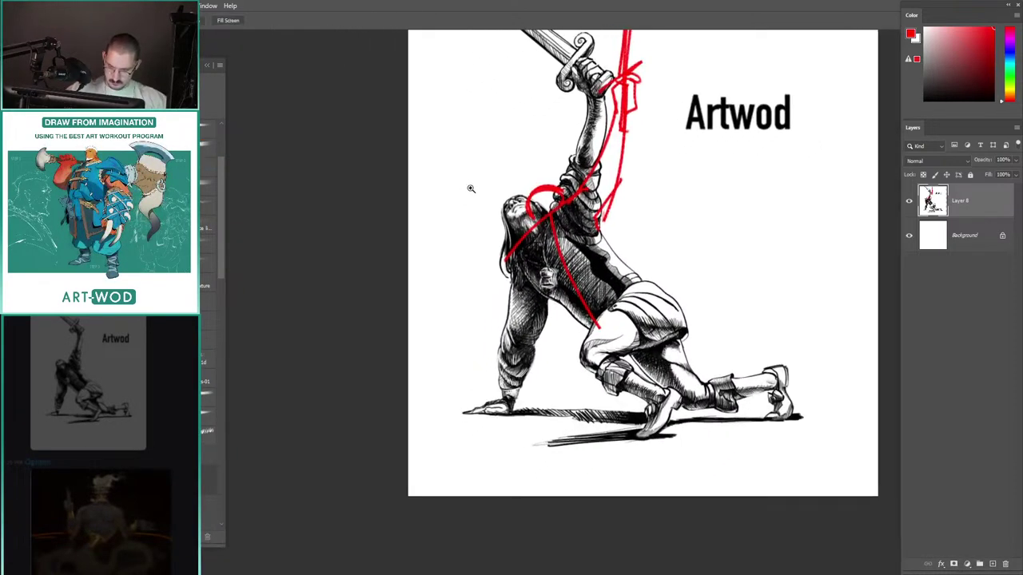
pyautogui.press('b')
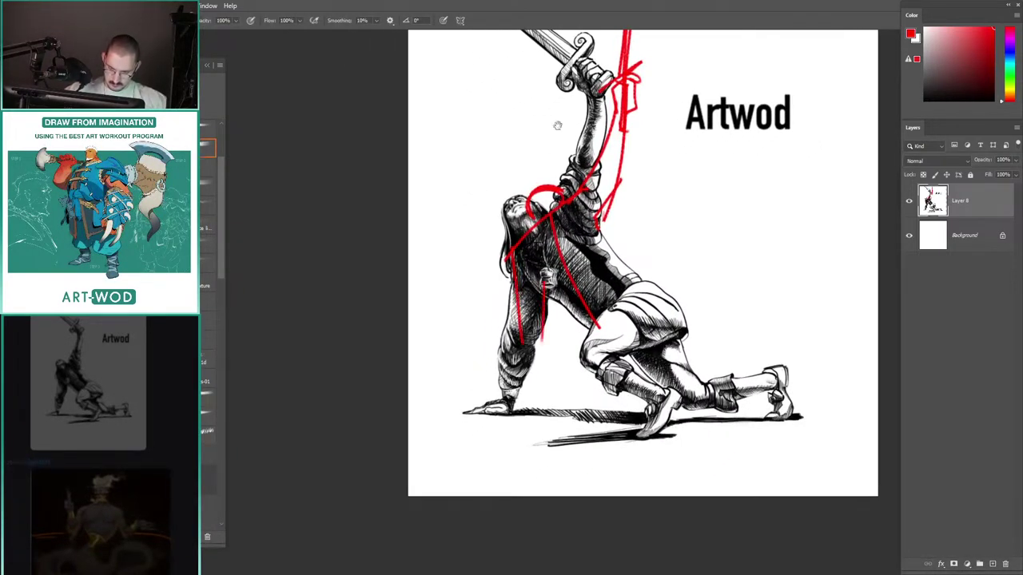
# Step: Reinforce the red sword blade and move the marked-up drawing down so the whole sword fits on the canvas
pyautogui.moveTo(558, 126); pyautogui.dragTo(540, 245)
pyautogui.moveTo(569, 211); pyautogui.dragTo(604, 208)
pyautogui.moveTo(601, 125); pyautogui.dragTo(572, 124)
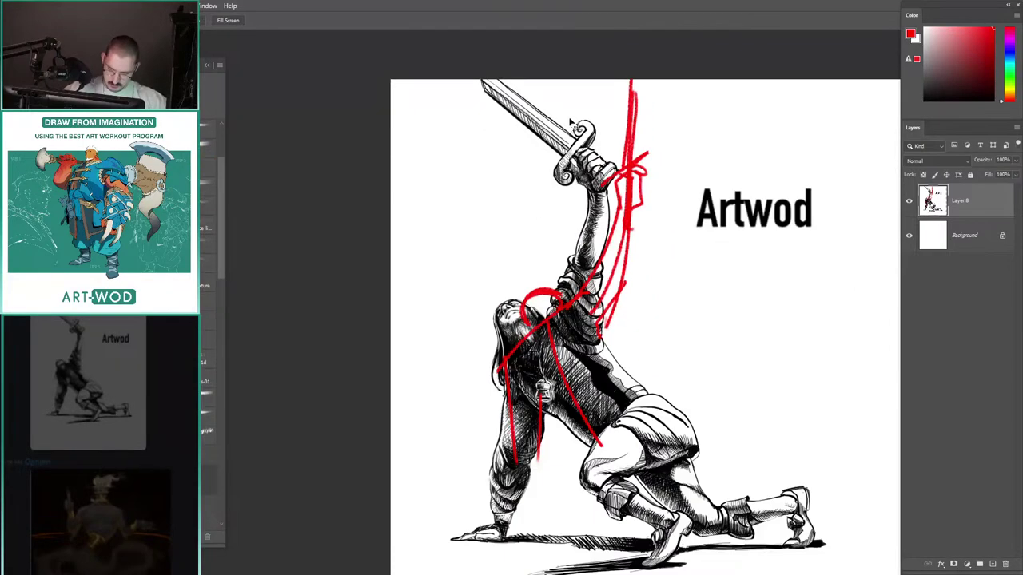
pyautogui.press('b')
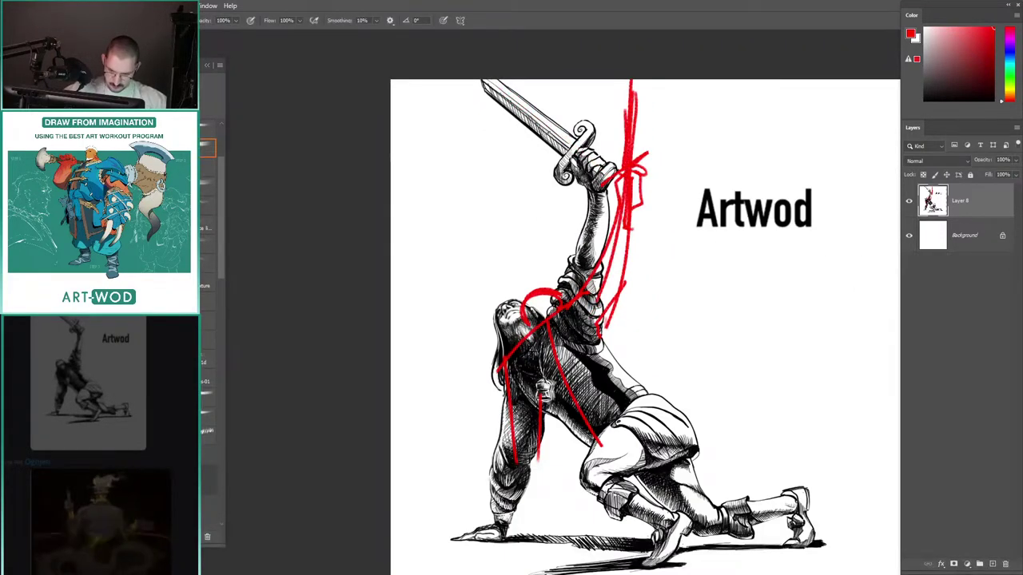
pyautogui.moveTo(549, 165); pyautogui.dragTo(523, 167)
pyautogui.moveTo(502, 215); pyautogui.dragTo(502, 239)
pyautogui.hotkey('ctrl', 't')
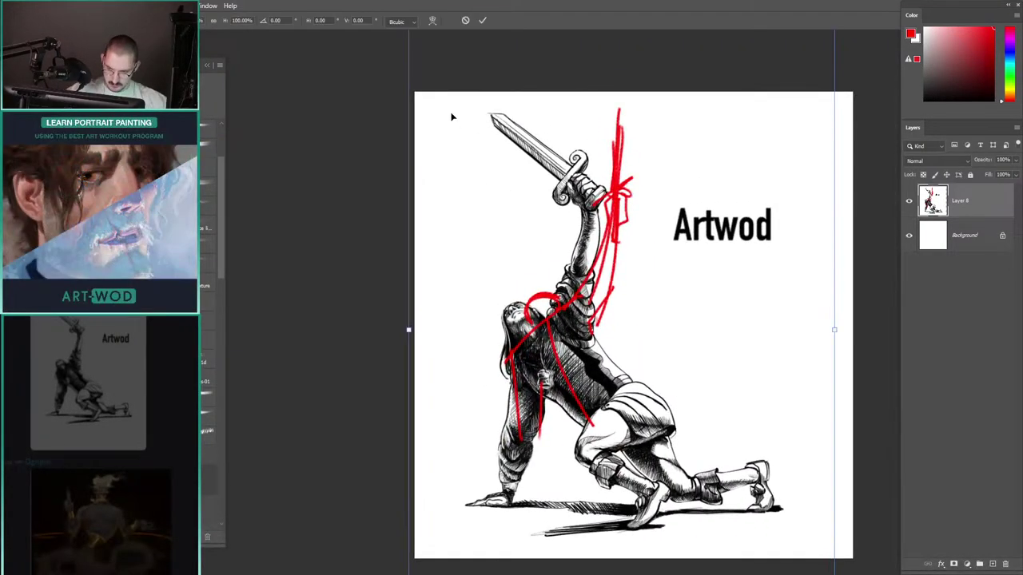
pyautogui.press('Return')
# Step: Extend the red upright sword blade with a longer stroke reaching toward the upper edge of the canvas
pyautogui.scroll(-2, 488, 160)
pyautogui.scroll(3, 585, 117)
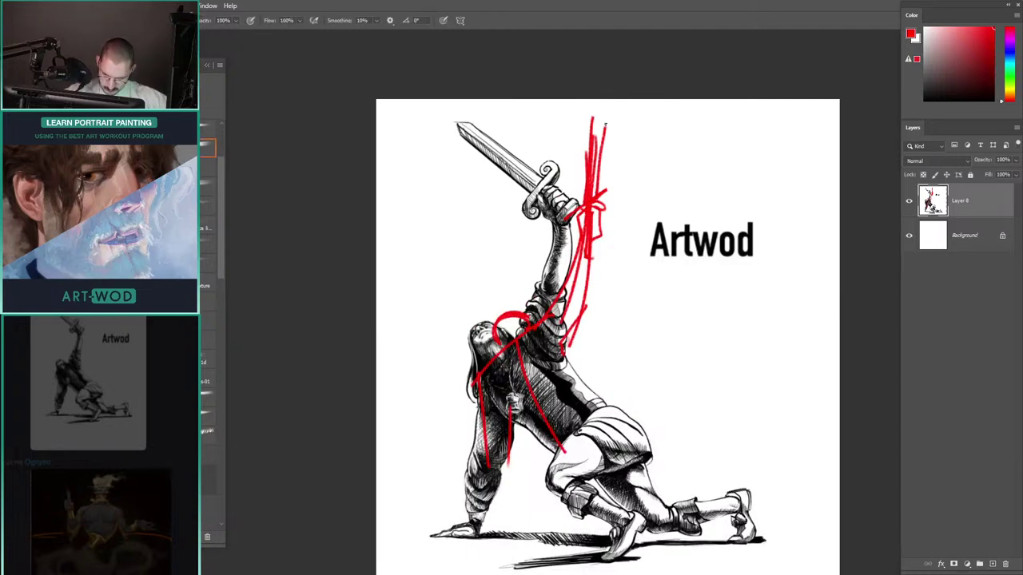
pyautogui.hotkey('ctrl', 'z')
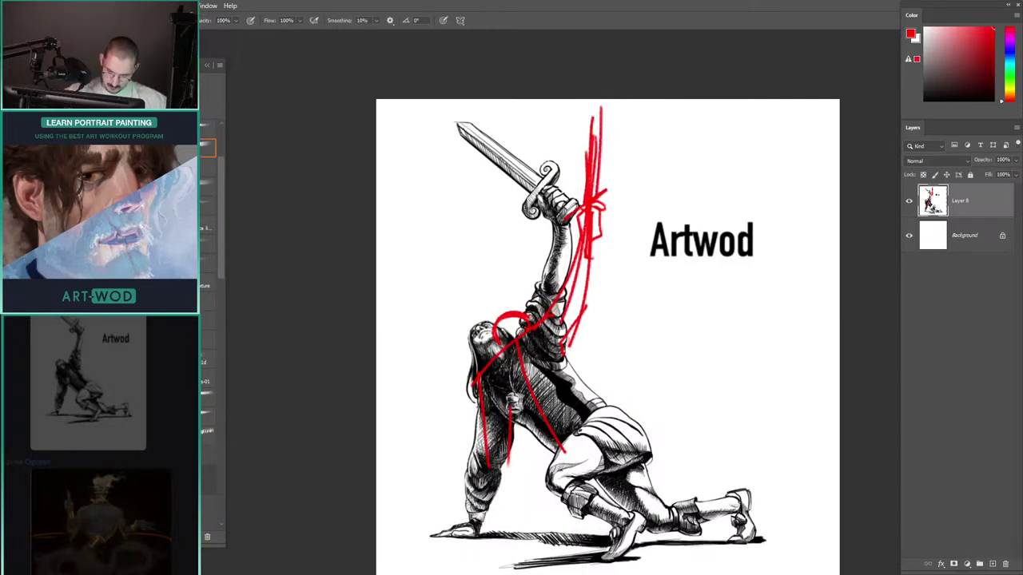
pyautogui.scroll(-2, 445, 281)
pyautogui.scroll(3, 486, 244)
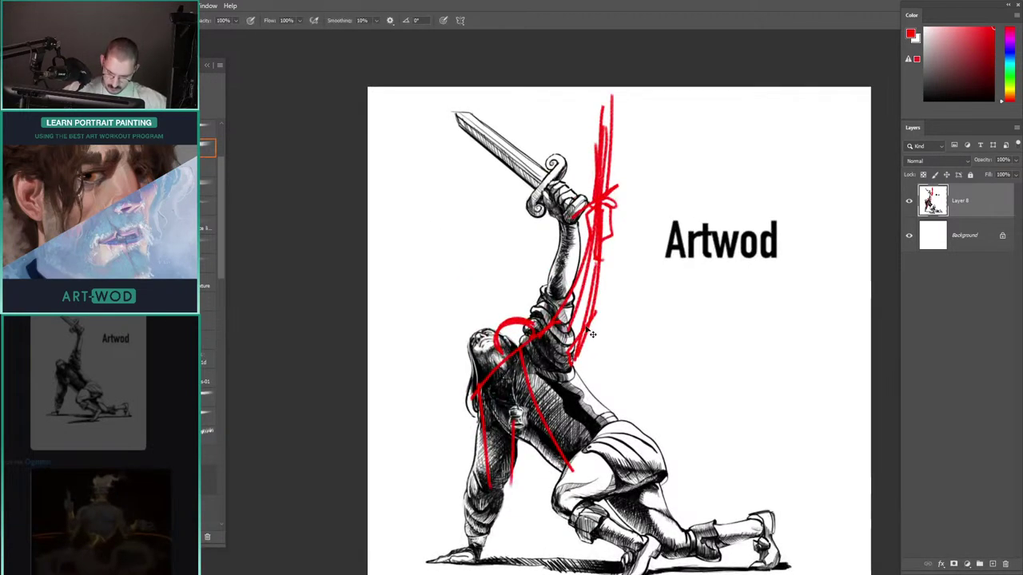
# Step: Thicken the red contours of the corrected raised arm between the fist and the shoulder
pyautogui.hotkey('ctrl', 'z')
pyautogui.moveTo(603, 218); pyautogui.dragTo(572, 364)
pyautogui.moveTo(591, 242); pyautogui.dragTo(557, 312)
pyautogui.moveTo(450, 204)
pyautogui.mouseDown()
pyautogui.moveTo(457, 195)
pyautogui.moveTo(450, 206)
pyautogui.mouseUp()
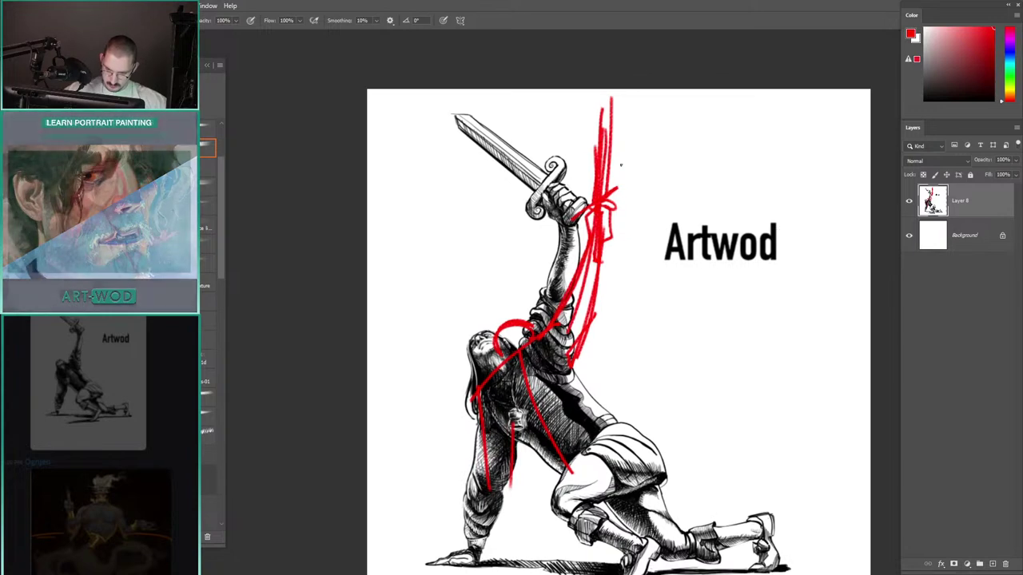
# Step: Draw three red arrows pointing at the upright sword, two from its right side and one from its left
pyautogui.moveTo(696, 116); pyautogui.dragTo(649, 136)
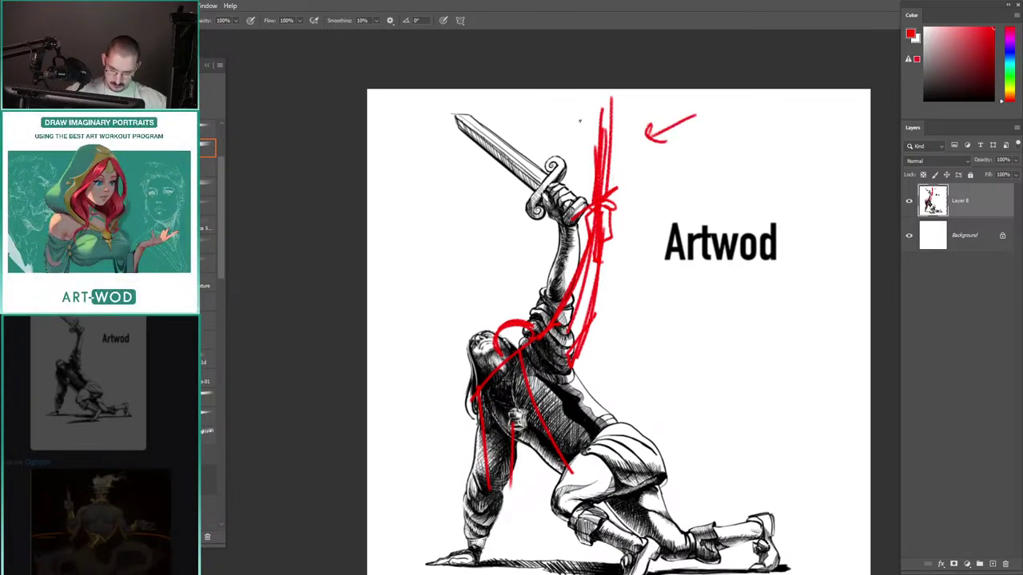
pyautogui.hotkey('ctrl', 'z')
pyautogui.moveTo(548, 94); pyautogui.dragTo(583, 128)
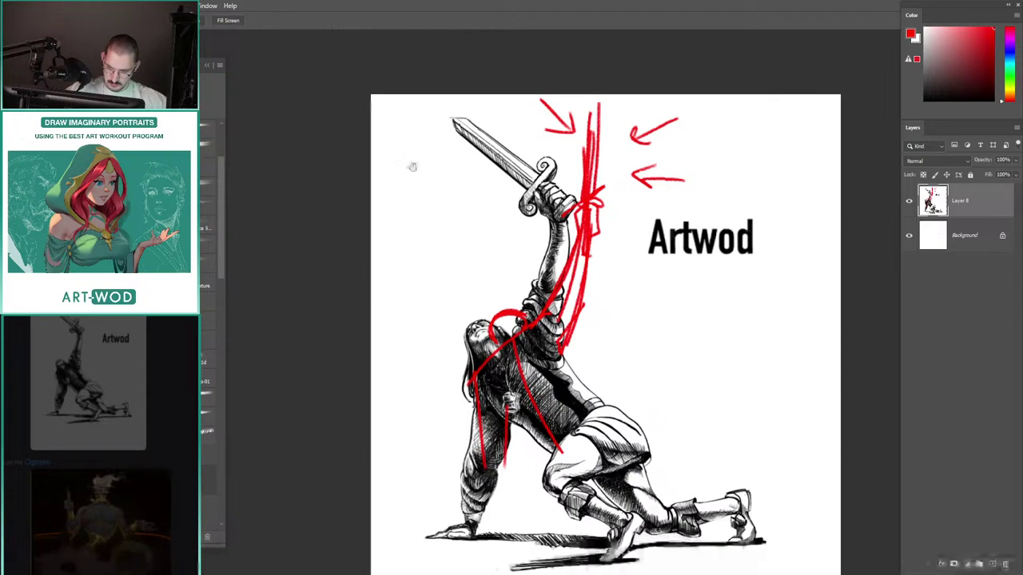
# Step: Sketch a red forearm and fist holding a horizontal sword in the blank area left of the raised arm
pyautogui.scroll(1, 489, 141)
pyautogui.moveTo(515, 217); pyautogui.dragTo(502, 283)
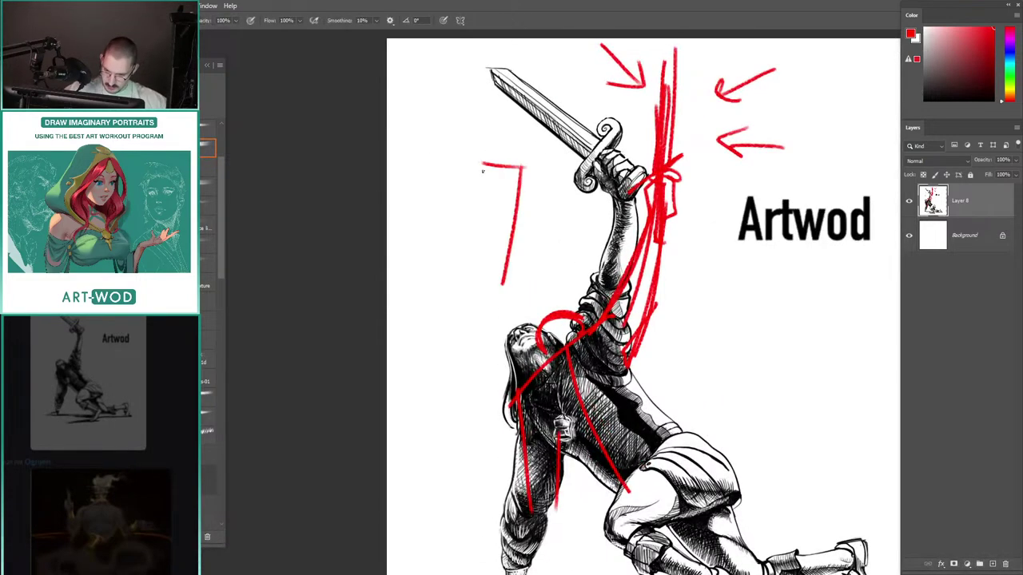
pyautogui.moveTo(483, 166); pyautogui.dragTo(476, 285)
pyautogui.hotkey('ctrl', 'z')
pyautogui.moveTo(522, 194)
pyautogui.mouseDown()
pyautogui.moveTo(533, 150)
pyautogui.moveTo(480, 149)
pyautogui.mouseUp()
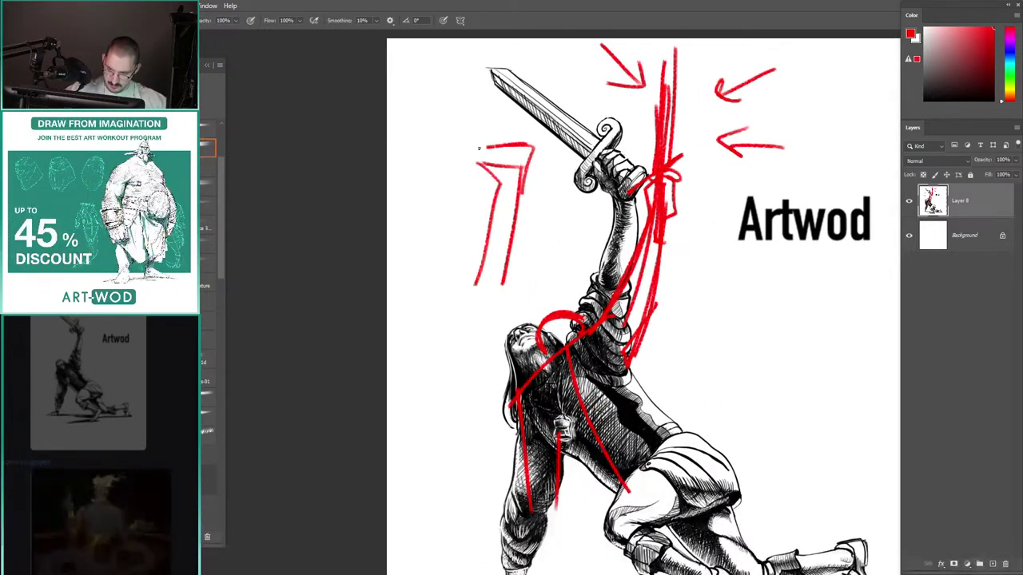
pyautogui.moveTo(553, 165)
pyautogui.mouseDown()
pyautogui.moveTo(457, 157)
pyautogui.moveTo(471, 120)
pyautogui.mouseUp()
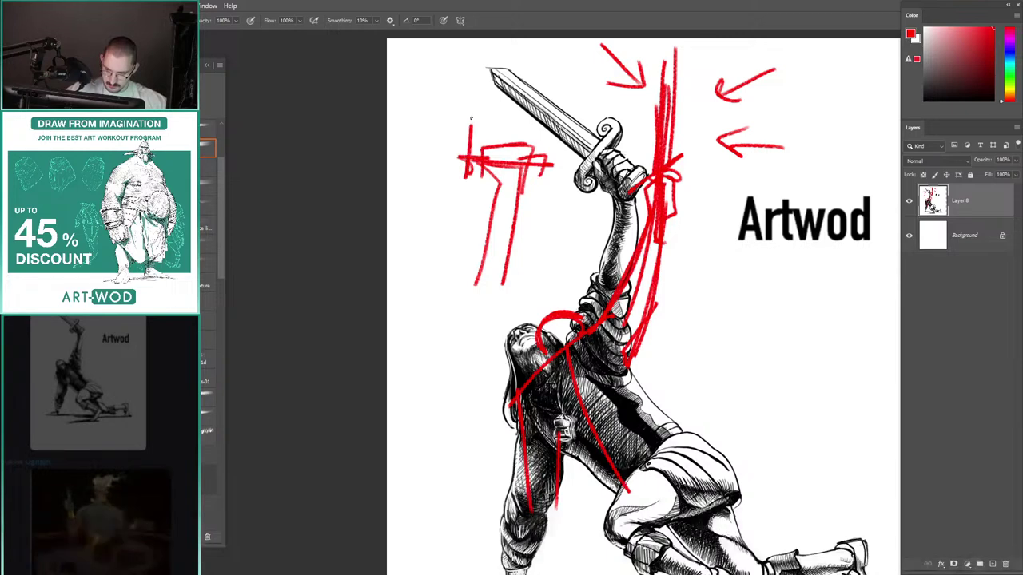
pyautogui.moveTo(458, 198); pyautogui.dragTo(463, 120)
pyautogui.moveTo(467, 158); pyautogui.dragTo(397, 155)
pyautogui.moveTo(389, 144); pyautogui.dragTo(540, 150)
# Step: Extend the horizontal sword's blade and add its crossguard in the red side sketch of the forearm
pyautogui.hotkey('ctrl', '-')
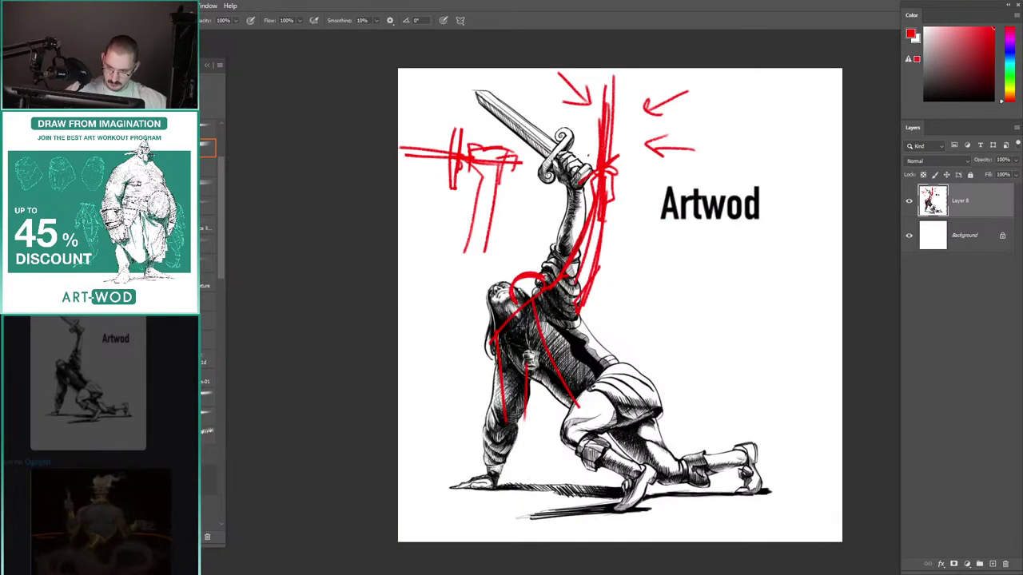
pyautogui.moveTo(589, 193); pyautogui.dragTo(559, 189)
pyautogui.hotkey('ctrl', 'z')
pyautogui.scroll(-3, 517, 160)
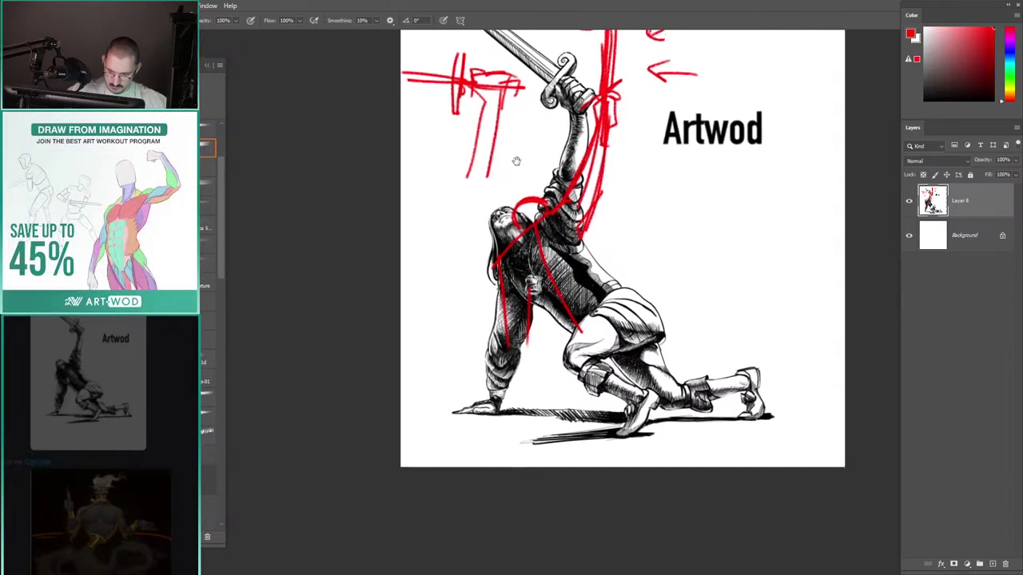
# Step: Outline the corrected front lower leg and its forward-pointing foot in red over the figure
pyautogui.moveTo(559, 320); pyautogui.dragTo(554, 256)
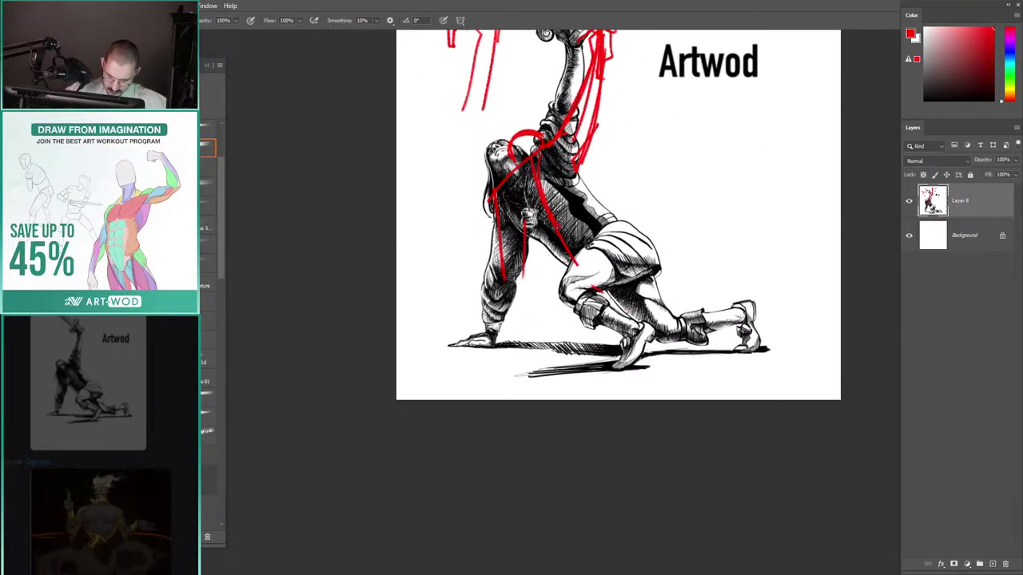
pyautogui.hotkey('ctrl', 'z')
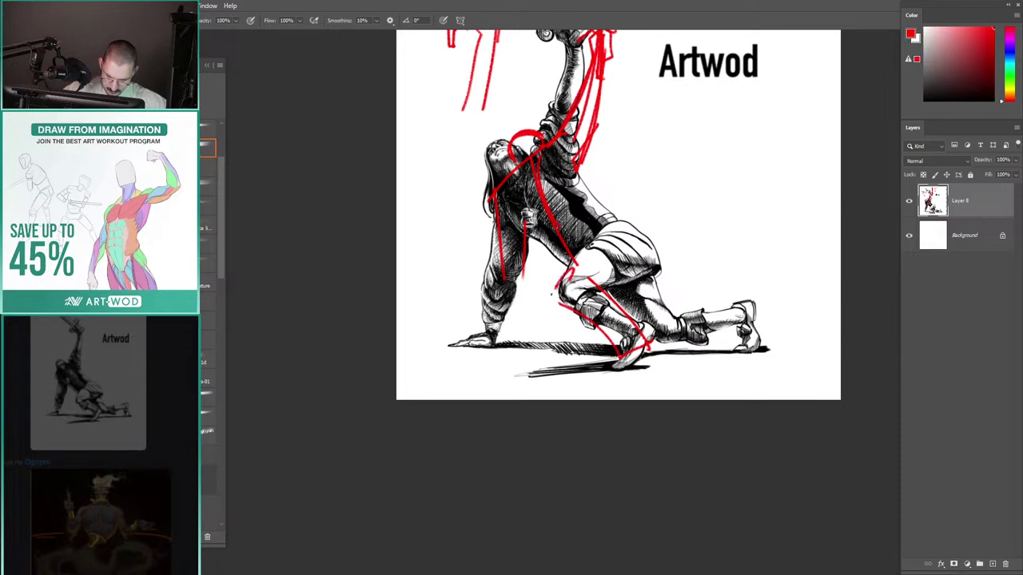
pyautogui.hotkey('ctrl', 'z')
pyautogui.moveTo(579, 383); pyautogui.dragTo(593, 390)
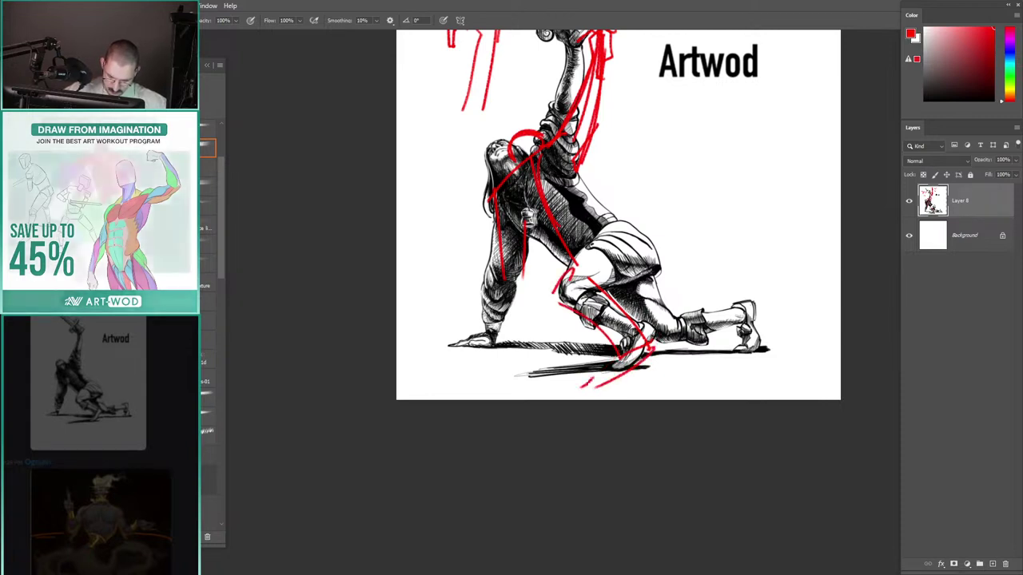
pyautogui.moveTo(654, 352); pyautogui.dragTo(591, 392)
pyautogui.moveTo(612, 342); pyautogui.dragTo(587, 385)
# Step: Outline the front thigh and shorts hem in red and trace the back from the armpit to the waist
pyautogui.moveTo(586, 314); pyautogui.dragTo(625, 319)
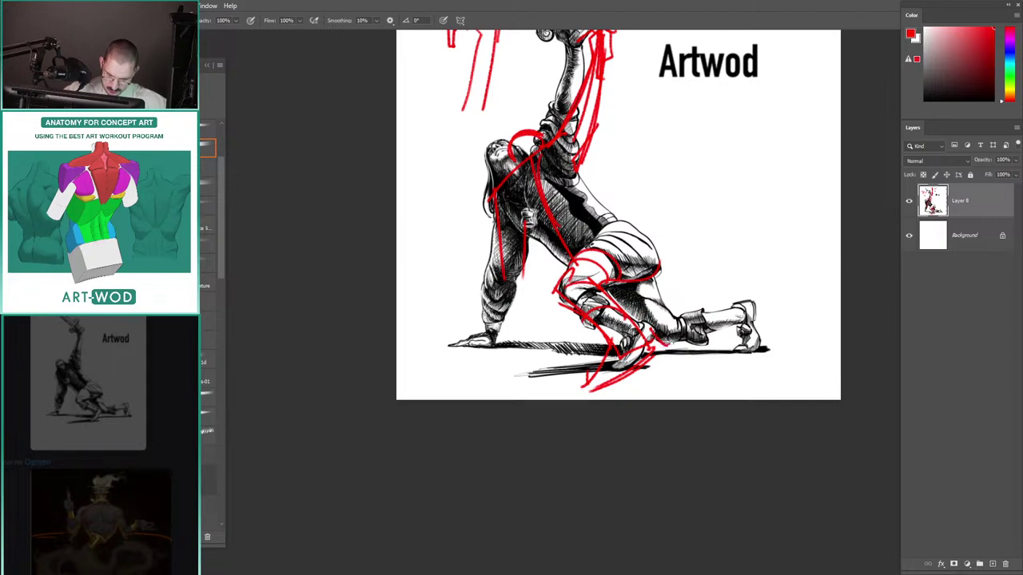
pyautogui.hotkey('ctrl', 'z')
pyautogui.scroll(2, 620, 271)
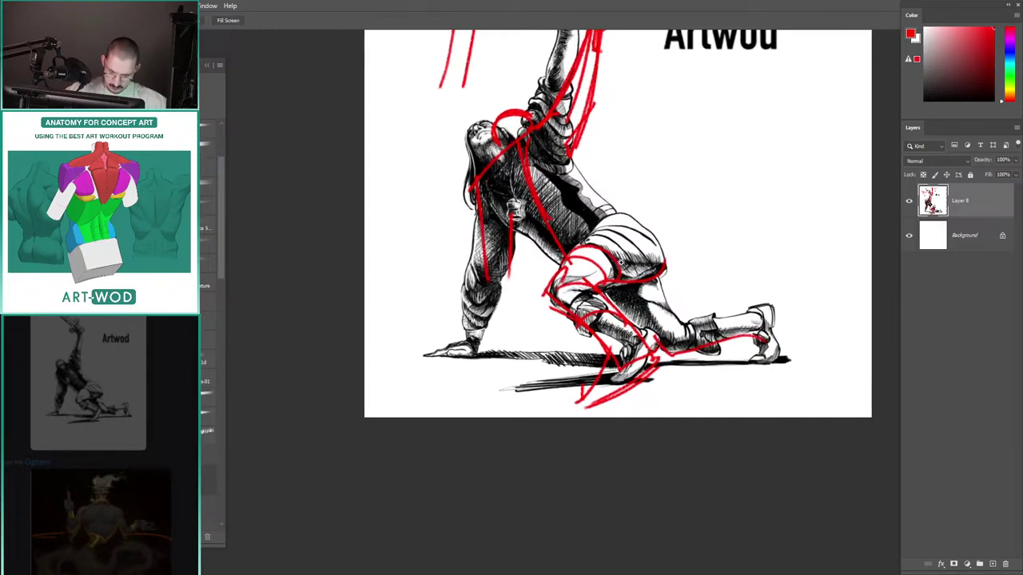
pyautogui.scroll(-2, 629, 271)
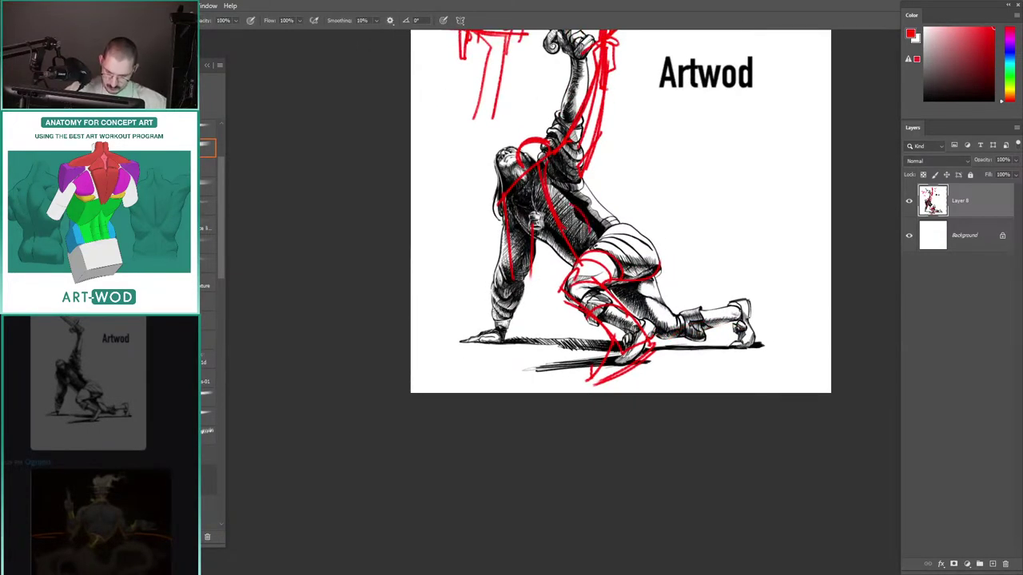
pyautogui.moveTo(581, 173)
pyautogui.mouseDown()
pyautogui.moveTo(596, 208)
pyautogui.moveTo(620, 224)
pyautogui.mouseUp()
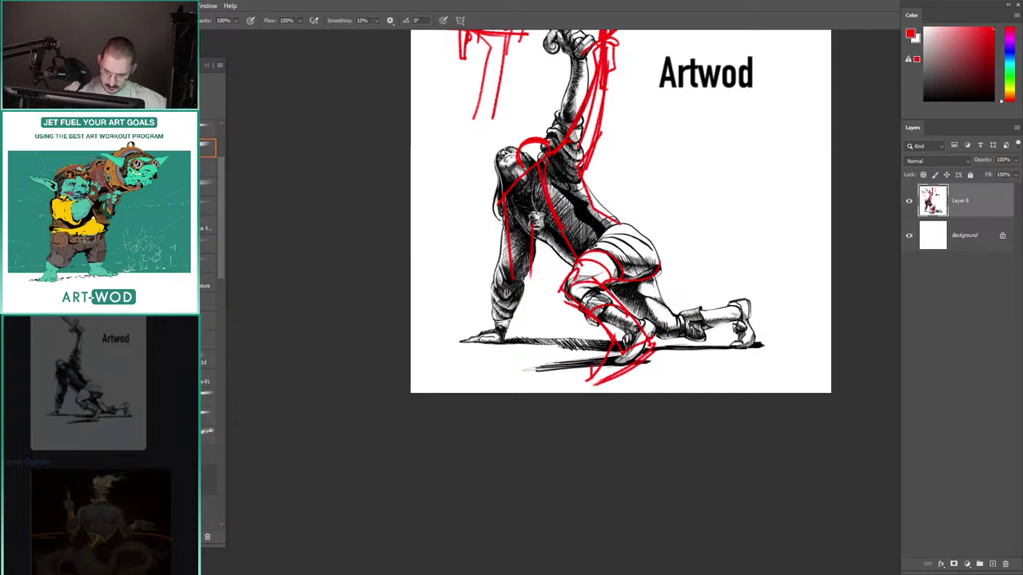
# Step: Draw the rear leg's thigh, knee and lower-leg contours in red down to the back foot
pyautogui.moveTo(707, 303); pyautogui.dragTo(742, 309)
pyautogui.moveTo(743, 309)
pyautogui.mouseDown()
pyautogui.moveTo(699, 261)
pyautogui.moveTo(693, 348)
pyautogui.mouseUp()
pyautogui.moveTo(665, 302); pyautogui.dragTo(615, 274)
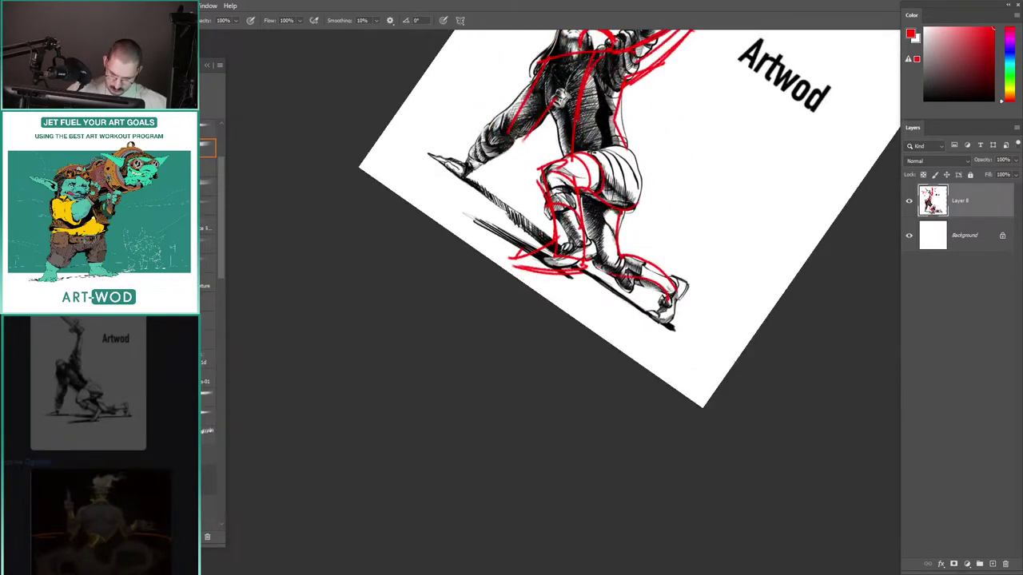
pyautogui.moveTo(522, 209); pyautogui.dragTo(558, 253)
pyautogui.moveTo(681, 313); pyautogui.dragTo(668, 246)
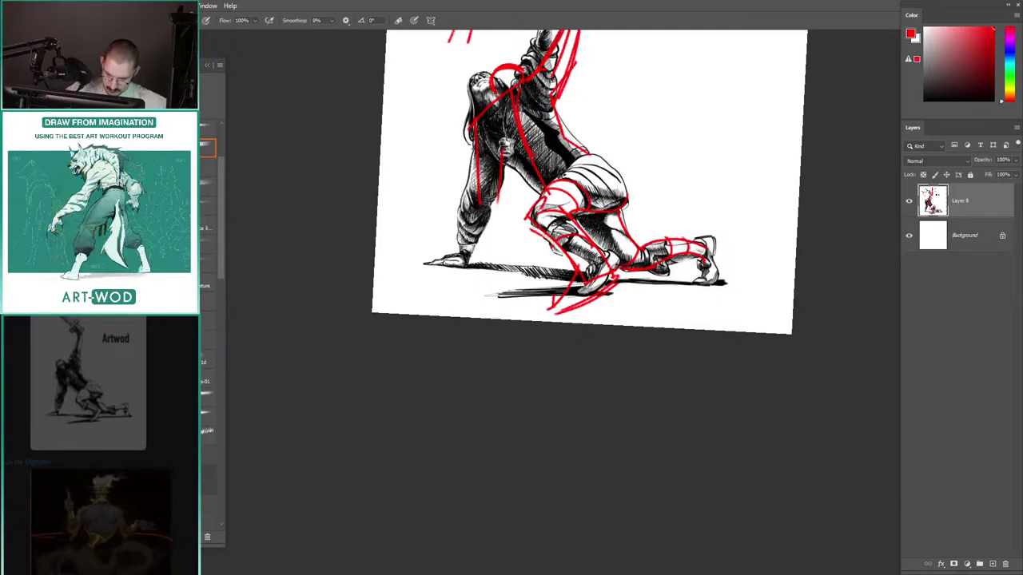
pyautogui.press('z')
pyautogui.click(653, 185)
pyautogui.press('b')
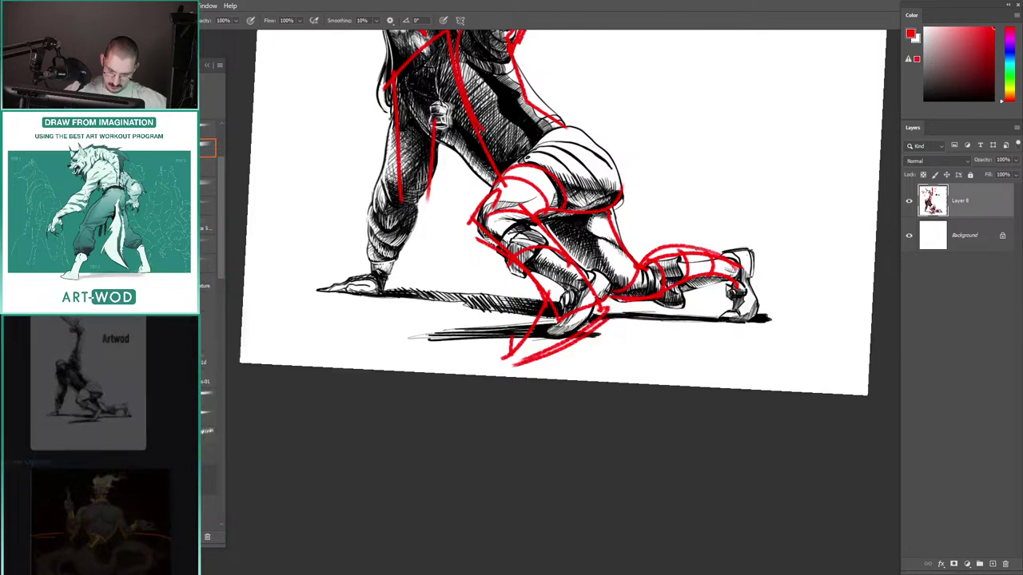
# Step: Erase the outer red shin line below the front knee and redraw the knee's contours in red
pyautogui.press('z')
pyautogui.moveTo(490, 197); pyautogui.dragTo(482, 197)
pyautogui.press('e')
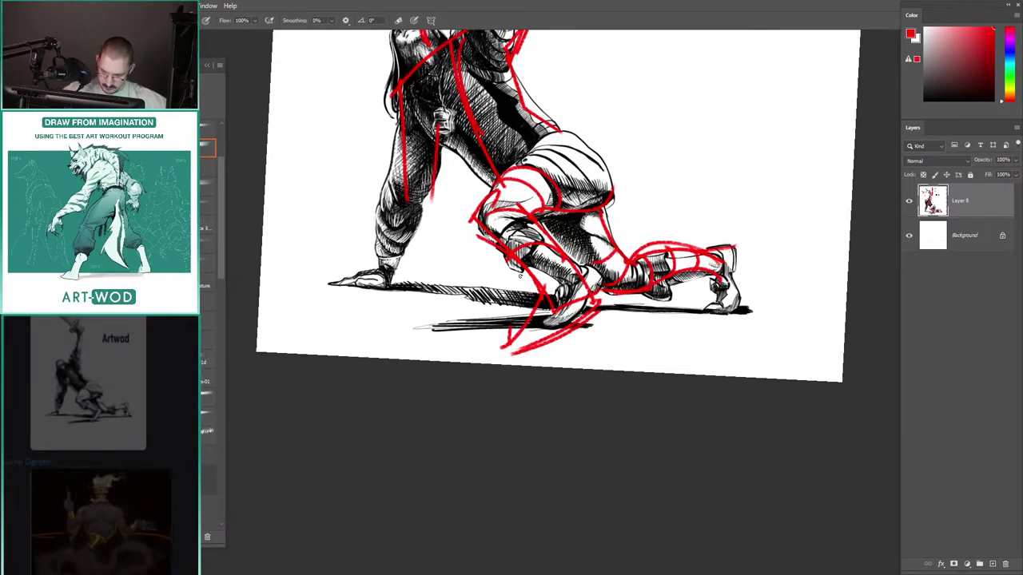
pyautogui.moveTo(531, 282)
pyautogui.mouseDown()
pyautogui.moveTo(491, 242)
pyautogui.moveTo(512, 261)
pyautogui.mouseUp()
pyautogui.press('b')
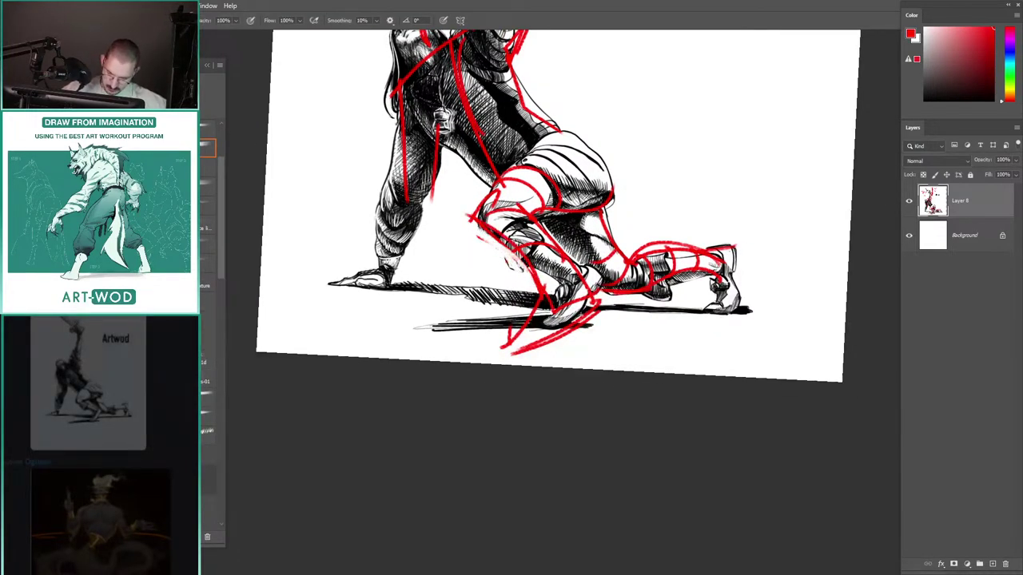
pyautogui.moveTo(487, 225); pyautogui.dragTo(528, 216)
pyautogui.moveTo(459, 197); pyautogui.dragTo(442, 235)
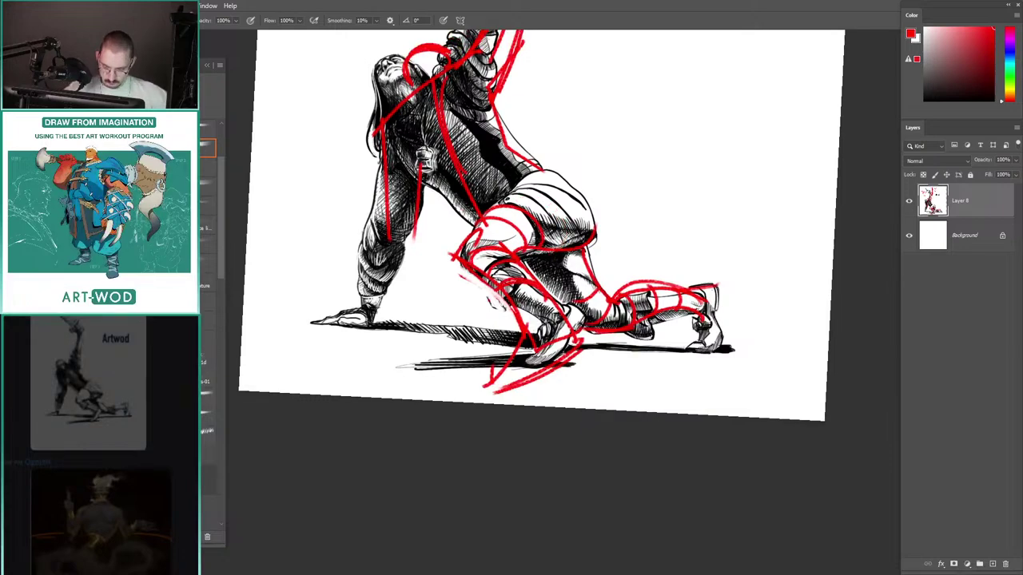
# Step: Draw a red contour curve across the shorts from the waist toward the hem
pyautogui.press('z')
pyautogui.moveTo(465, 171); pyautogui.dragTo(473, 200)
pyautogui.moveTo(463, 192); pyautogui.dragTo(531, 250)
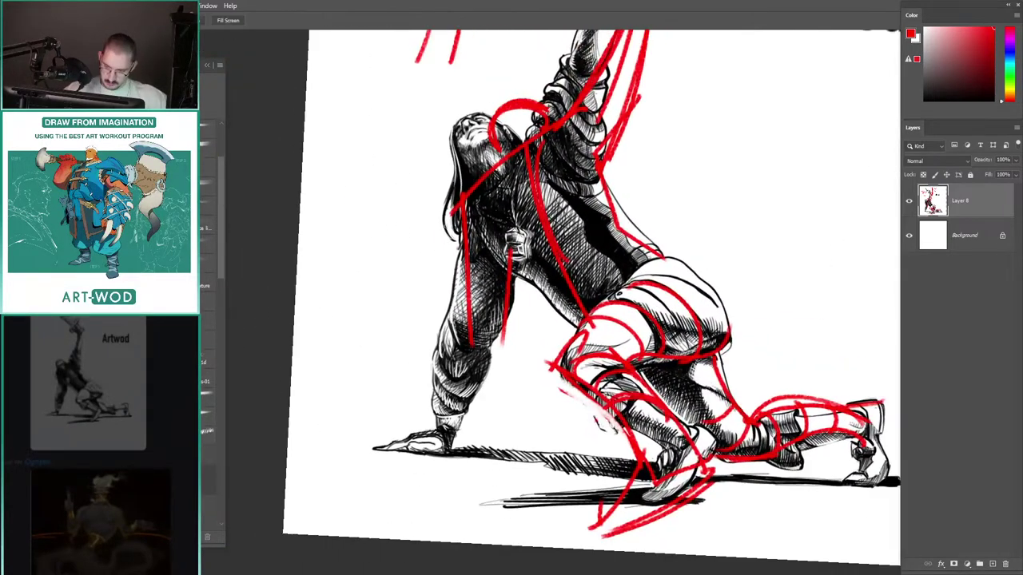
pyautogui.moveTo(524, 199); pyautogui.dragTo(504, 199)
pyautogui.moveTo(581, 266)
pyautogui.mouseDown()
pyautogui.moveTo(588, 232)
pyautogui.moveTo(588, 281)
pyautogui.mouseUp()
pyautogui.press('z')
pyautogui.moveTo(483, 192)
pyautogui.mouseDown()
pyautogui.moveTo(467, 191)
pyautogui.moveTo(503, 190)
pyautogui.mouseUp()
pyautogui.hotkey('ctrl', 'z')
# Step: Outline the supporting arm's forearm in red from the elbow down to the wrist
pyautogui.moveTo(428, 183); pyautogui.dragTo(454, 159)
pyautogui.press('r')
pyautogui.moveTo(478, 147); pyautogui.dragTo(470, 148)
pyautogui.press('z')
pyautogui.moveTo(491, 219); pyautogui.dragTo(482, 222)
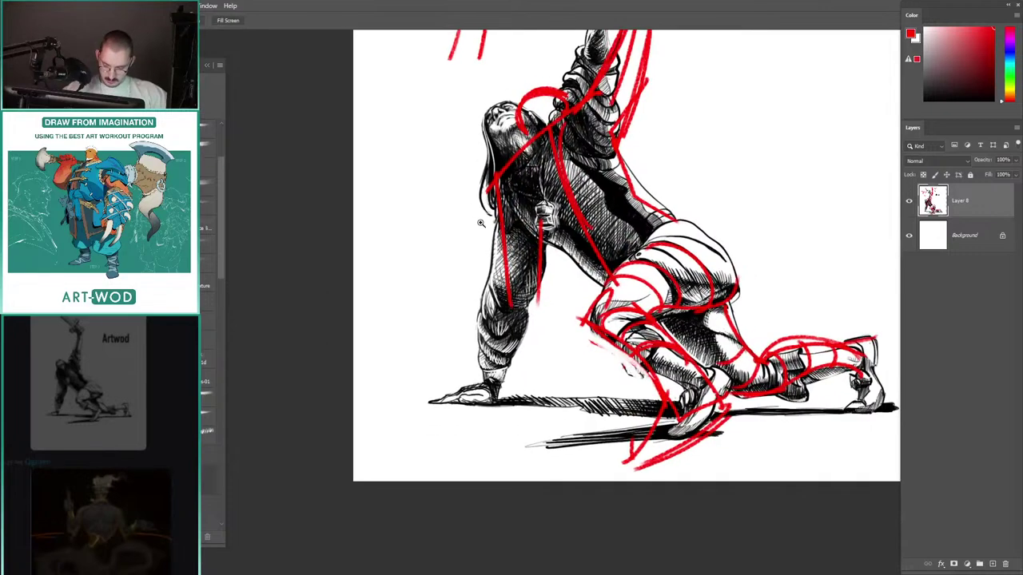
pyautogui.press('b')
pyautogui.moveTo(537, 286); pyautogui.dragTo(506, 386)
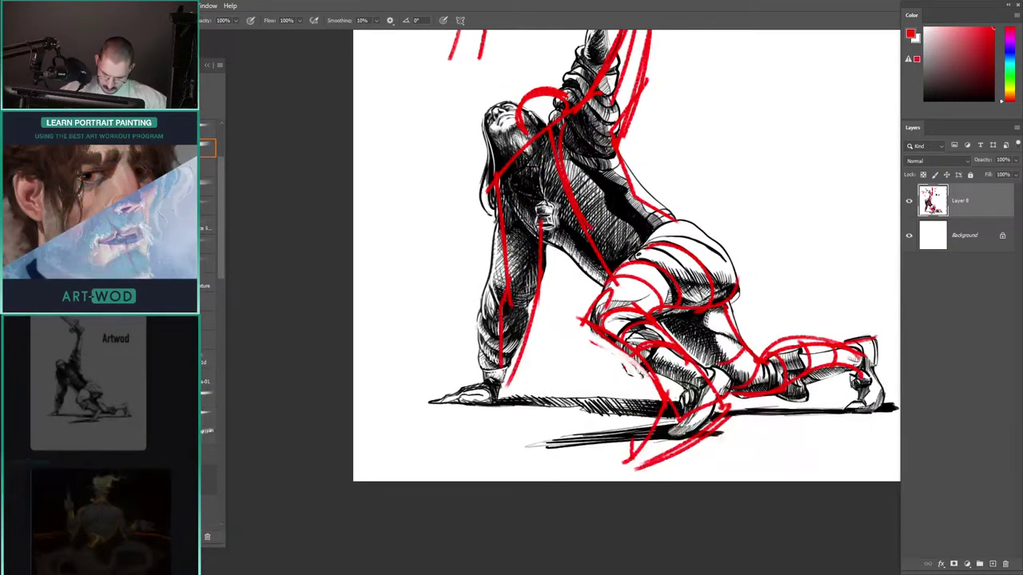
pyautogui.moveTo(499, 351); pyautogui.dragTo(515, 410)
pyautogui.hotkey('ctrl', 'z')
# Step: Sketch the supporting hand in red as a flat wedge resting on the ground
pyautogui.moveTo(515, 374)
pyautogui.mouseDown()
pyautogui.moveTo(452, 408)
pyautogui.moveTo(494, 393)
pyautogui.mouseUp()
pyautogui.press('z')
pyautogui.moveTo(422, 269); pyautogui.dragTo(392, 275)
pyautogui.moveTo(542, 299); pyautogui.dragTo(463, 269)
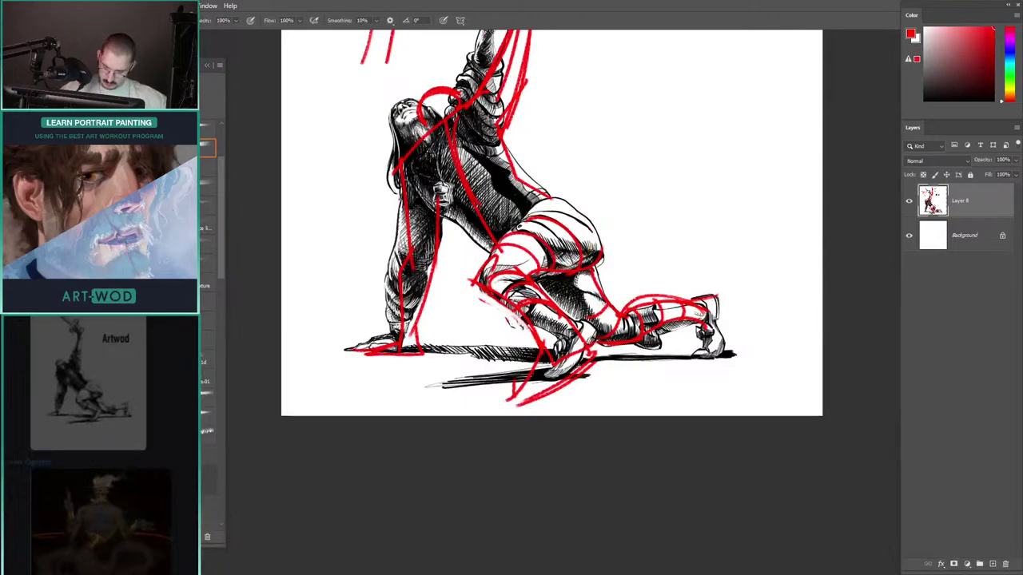
# Step: Add further red contour curves around the waistband and hip of the shorts
pyautogui.moveTo(560, 207)
pyautogui.mouseDown()
pyautogui.moveTo(584, 250)
pyautogui.moveTo(570, 231)
pyautogui.moveTo(486, 275)
pyautogui.mouseUp()
pyautogui.moveTo(455, 260); pyautogui.dragTo(567, 246)
pyautogui.hotkey('ctrl', 'z')
pyautogui.hotkey('ctrl', 'z')
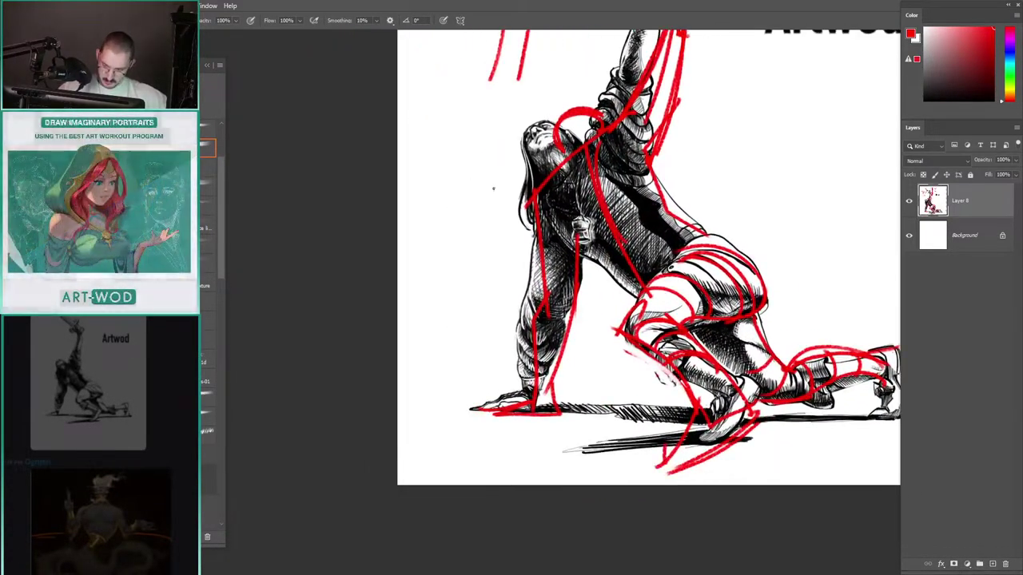
pyautogui.hotkey('ctrl', 'shift', 'z')
# Step: Draw a red cross-contour curve across the torso between the chest and the waist
pyautogui.moveTo(492, 175)
pyautogui.mouseDown()
pyautogui.moveTo(424, 256)
pyautogui.moveTo(450, 208)
pyautogui.moveTo(433, 260)
pyautogui.moveTo(387, 315)
pyautogui.mouseUp()
pyautogui.moveTo(387, 316); pyautogui.dragTo(410, 316)
pyautogui.moveTo(551, 242)
pyautogui.mouseDown()
pyautogui.moveTo(501, 227)
pyautogui.moveTo(551, 230)
pyautogui.mouseUp()
# Step: Switch the brush colour to violet and trace the sleeve folds on the raised upper arm
pyautogui.click(1009, 59)
pyautogui.moveTo(526, 267); pyautogui.dragTo(562, 309)
pyautogui.hotkey('ctrl', 'z')
pyautogui.moveTo(537, 196); pyautogui.dragTo(505, 179)
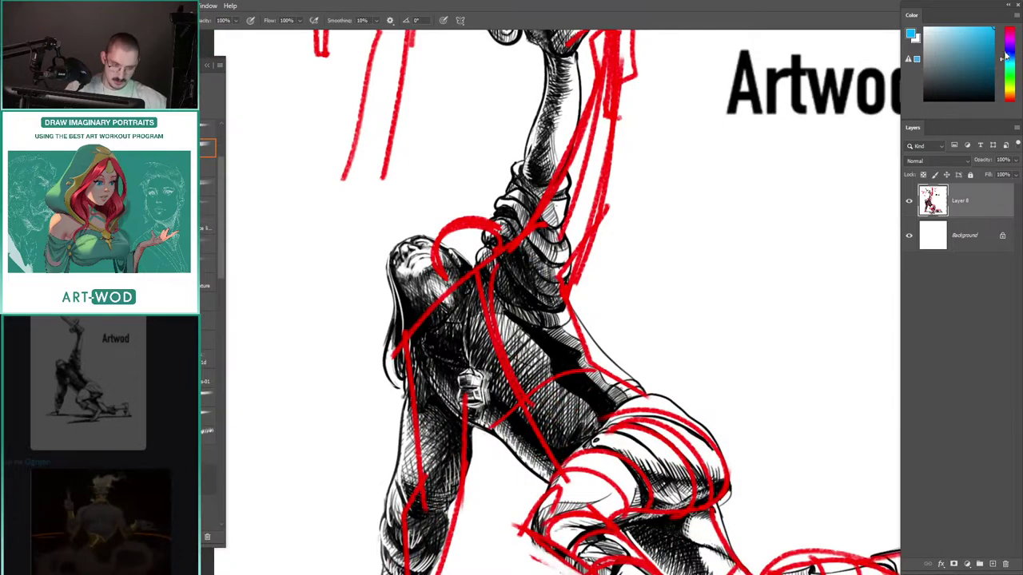
pyautogui.click(1009, 45)
pyautogui.moveTo(515, 221)
pyautogui.mouseDown()
pyautogui.moveTo(524, 221)
pyautogui.moveTo(547, 279)
pyautogui.mouseUp()
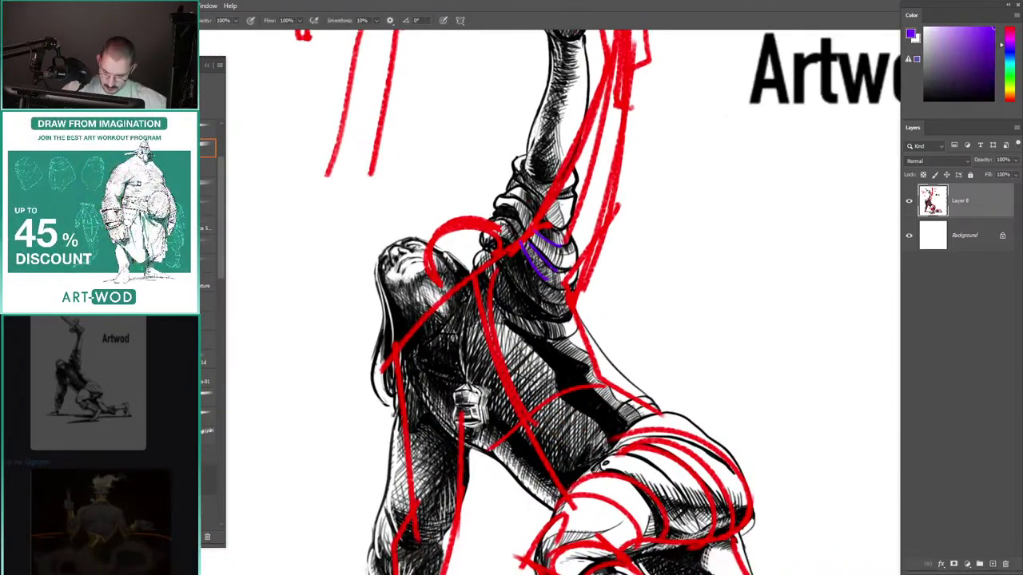
pyautogui.scroll(2, 498, 192)
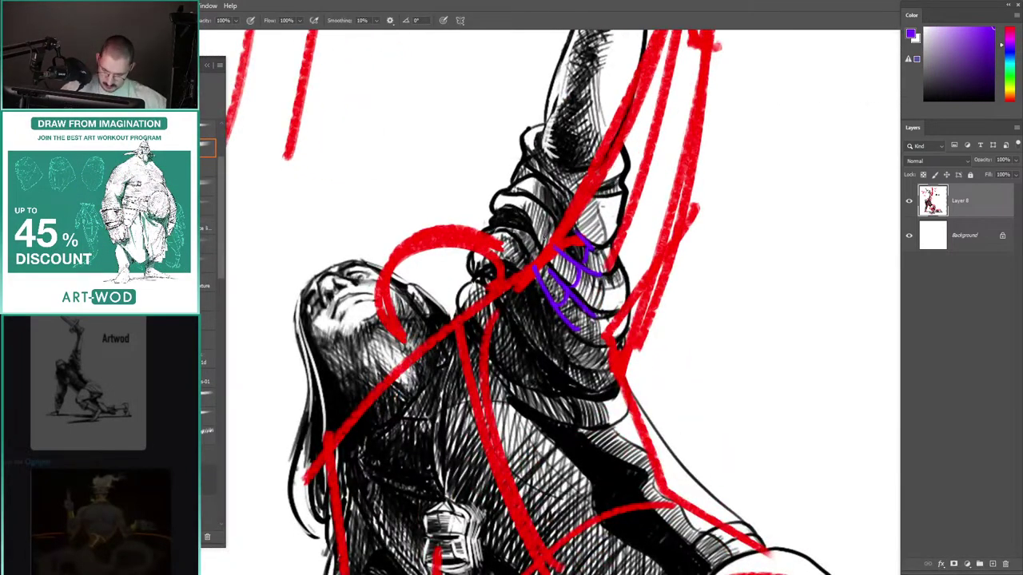
# Step: Mark the curved transitions between the violet sleeve folds with turquoise strokes
pyautogui.click(1007, 65)
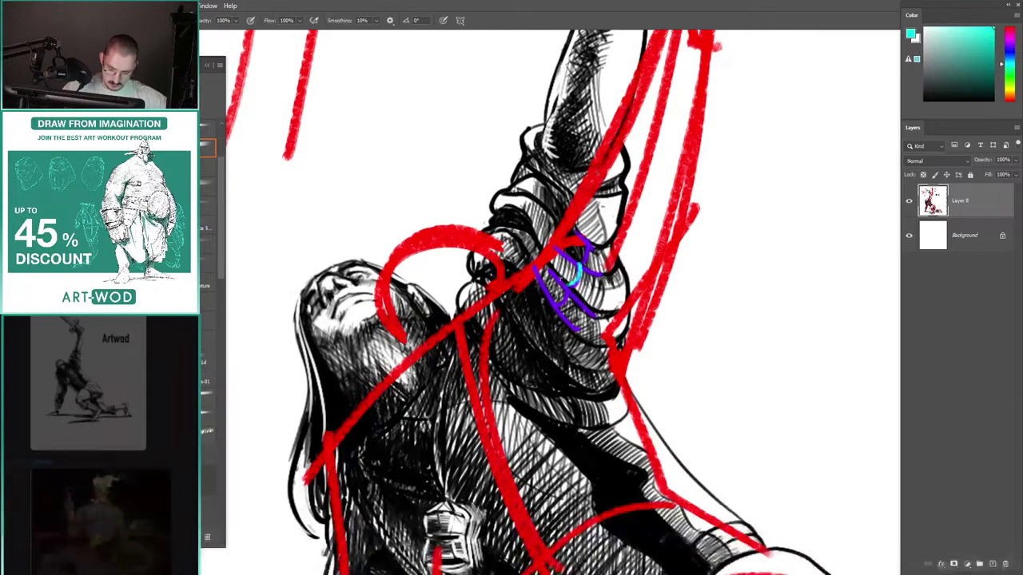
pyautogui.moveTo(572, 284); pyautogui.dragTo(552, 305)
pyautogui.moveTo(512, 240); pyautogui.dragTo(502, 240)
pyautogui.moveTo(550, 305); pyautogui.dragTo(530, 336)
# Step: Try turquoise strokes for the raised sleeve's drape, starting at the elbow opening
pyautogui.moveTo(499, 227)
pyautogui.mouseDown()
pyautogui.moveTo(440, 222)
pyautogui.moveTo(443, 176)
pyautogui.moveTo(418, 181)
pyautogui.moveTo(431, 157)
pyautogui.moveTo(445, 175)
pyautogui.mouseUp()
pyautogui.moveTo(480, 185)
pyautogui.mouseDown()
pyautogui.moveTo(449, 197)
pyautogui.moveTo(486, 222)
pyautogui.mouseUp()
pyautogui.hotkey('ctrl', 'z')
pyautogui.hotkey('ctrl', 'z')
pyautogui.moveTo(521, 173); pyautogui.dragTo(557, 237)
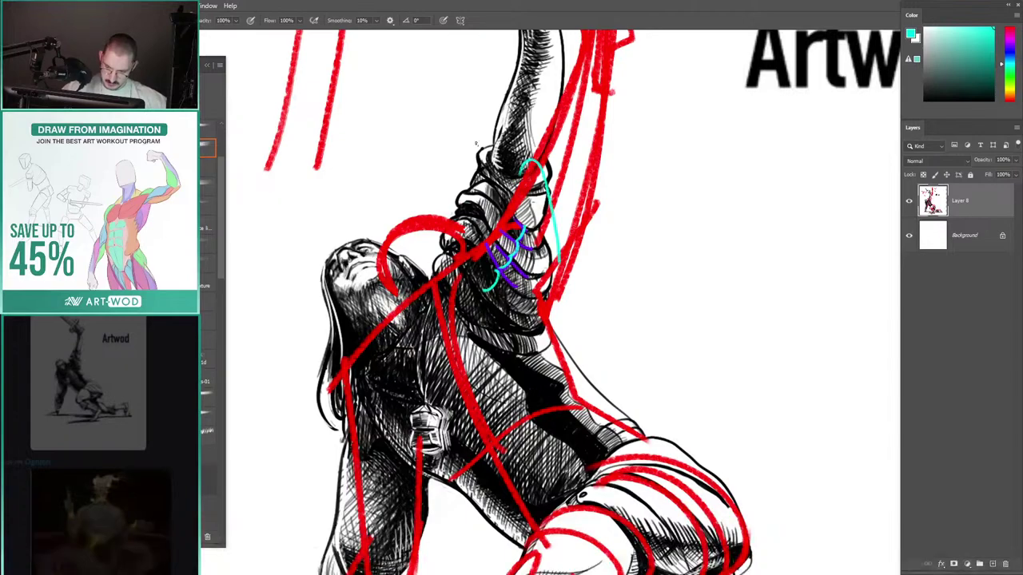
pyautogui.moveTo(501, 154); pyautogui.dragTo(466, 156)
pyautogui.hotkey('ctrl', 'z')
# Step: Switch the brush colour to blue and draw two fold lines falling from the raised elbow's cuff
pyautogui.click(1011, 43)
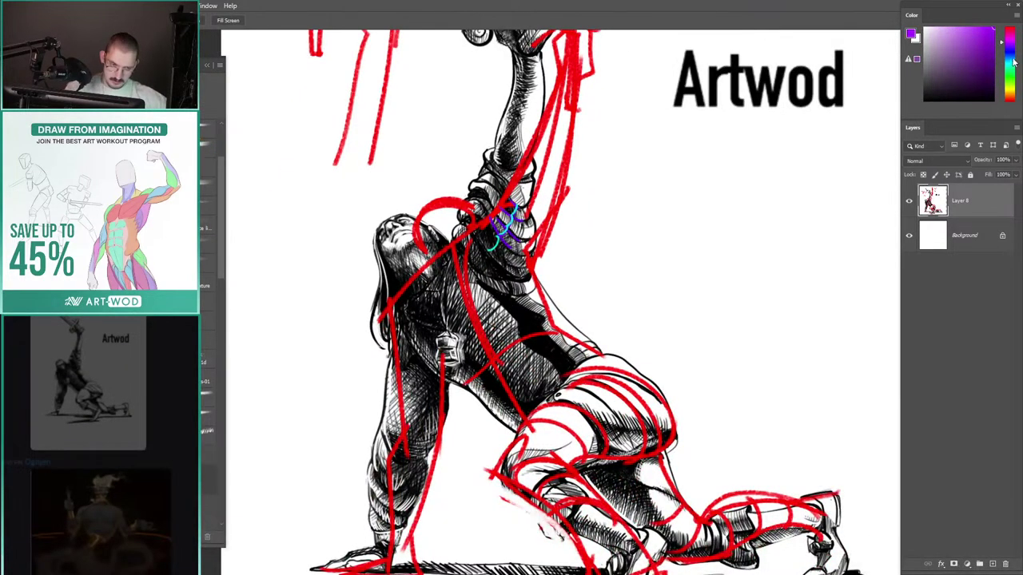
pyautogui.click(1013, 62)
pyautogui.press('b')
pyautogui.moveTo(520, 162); pyautogui.dragTo(544, 244)
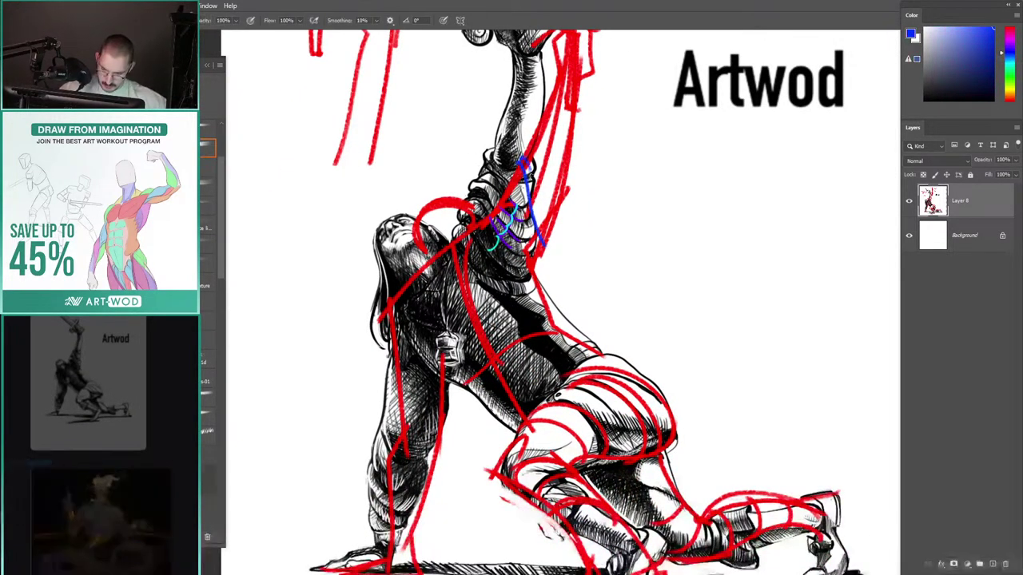
pyautogui.hotkey('ctrl', 'z')
pyautogui.moveTo(522, 152); pyautogui.dragTo(558, 221)
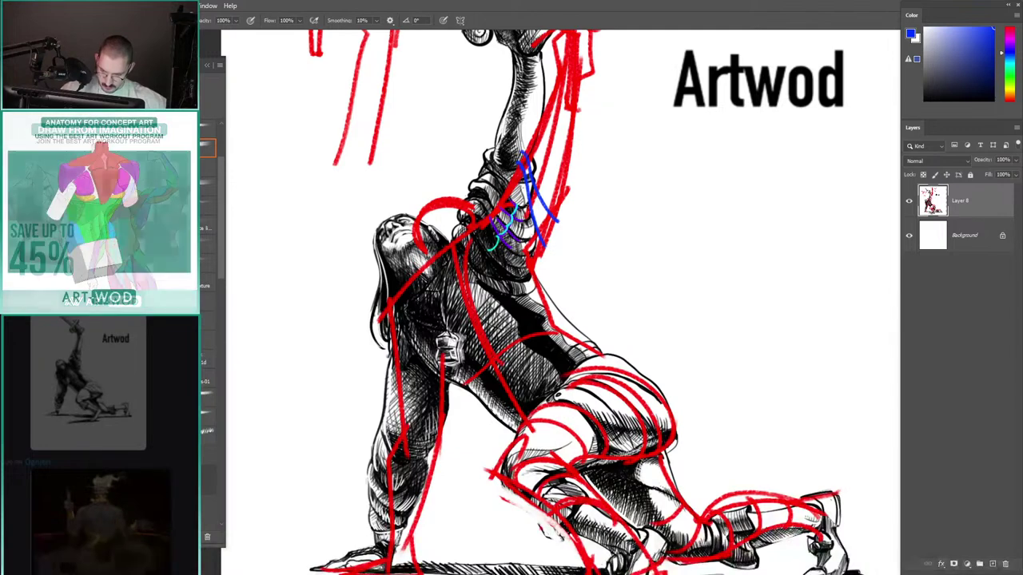
# Step: Add more blue folds along the raised sleeve and close their hanging lower ends into angular drapery shapes
pyautogui.moveTo(509, 179)
pyautogui.mouseDown()
pyautogui.moveTo(529, 192)
pyautogui.moveTo(548, 272)
pyautogui.mouseUp()
pyautogui.hotkey('ctrl', 'z')
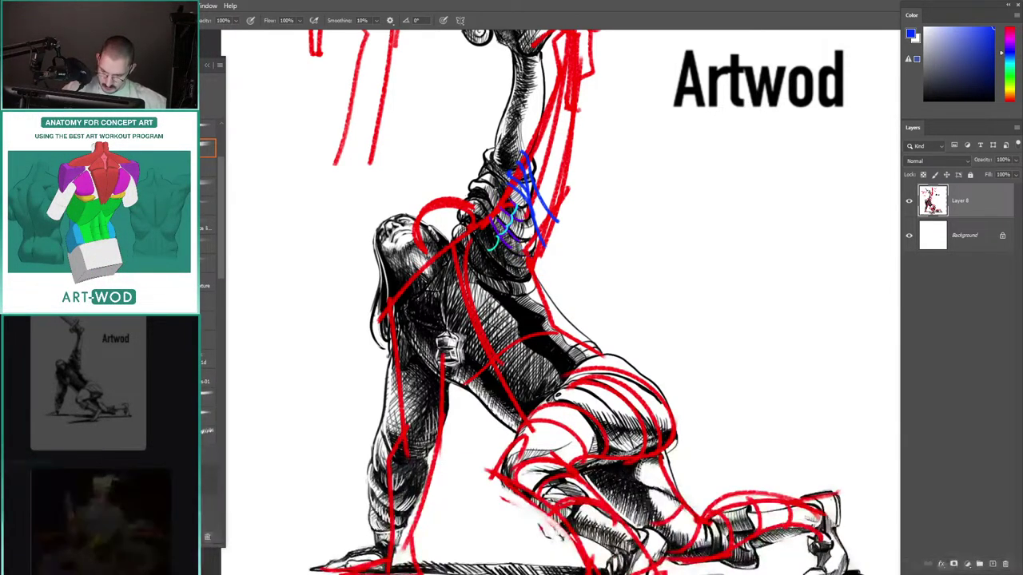
pyautogui.moveTo(557, 222)
pyautogui.mouseDown()
pyautogui.moveTo(558, 243)
pyautogui.moveTo(534, 268)
pyautogui.mouseUp()
pyautogui.hotkey('ctrl', 'z')
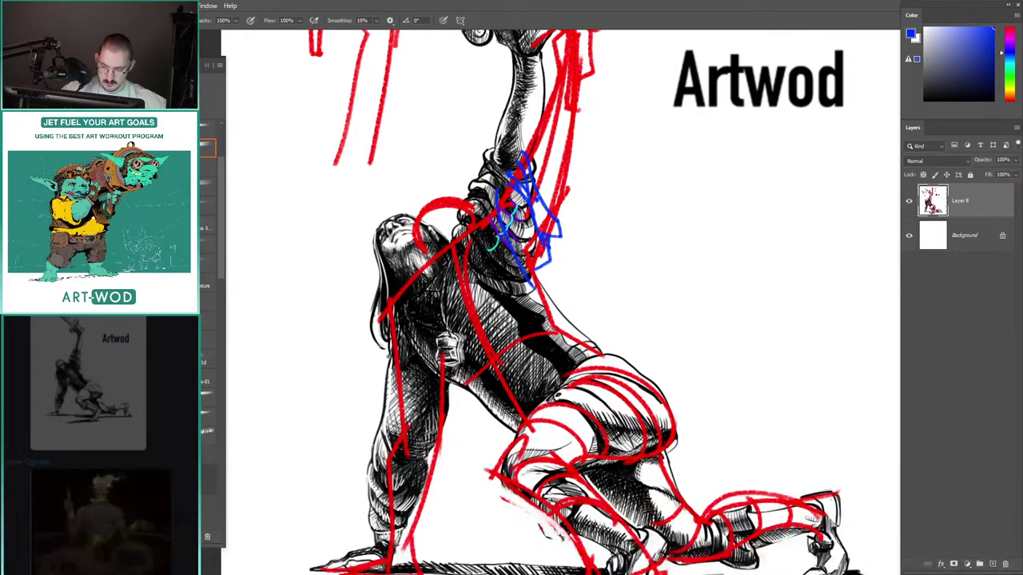
pyautogui.moveTo(507, 194); pyautogui.dragTo(535, 98)
# Step: Draw a diagonal blue fold line down the supporting upper arm to the inner elbow
pyautogui.scroll(-2, 535, 99)
pyautogui.moveTo(438, 232)
pyautogui.mouseDown()
pyautogui.moveTo(465, 323)
pyautogui.moveTo(435, 362)
pyautogui.mouseUp()
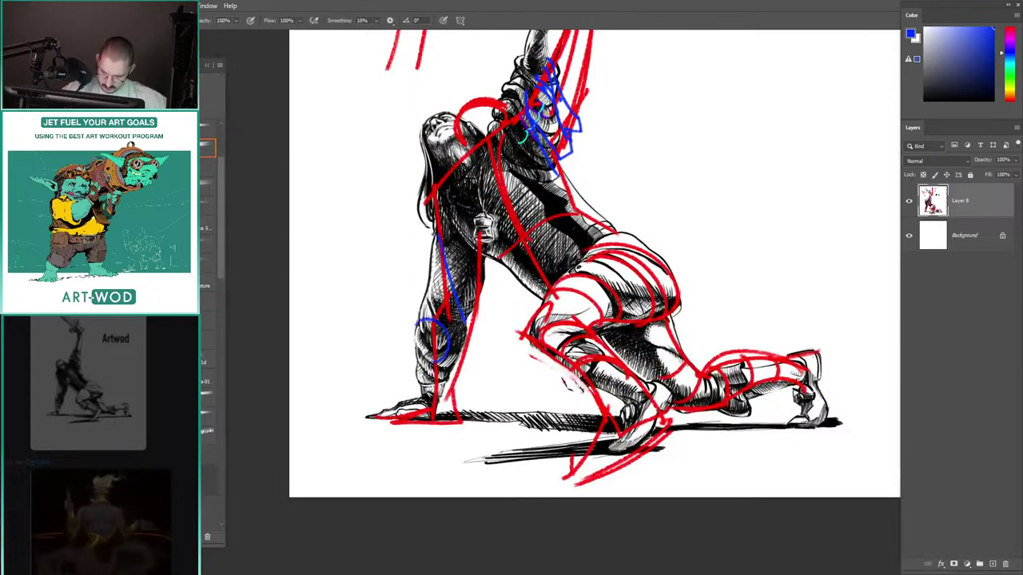
pyautogui.moveTo(395, 324); pyautogui.dragTo(429, 210)
pyautogui.hotkey('ctrl', 'z')
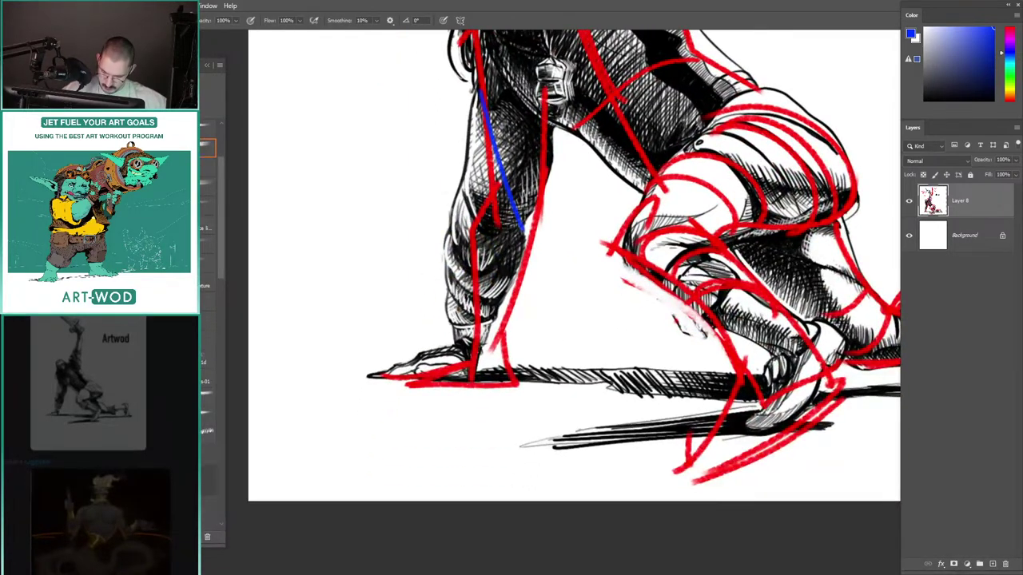
# Step: Set the brush colour to turquoise green
pyautogui.click(1010, 65)
pyautogui.moveTo(431, 281); pyautogui.dragTo(450, 280)
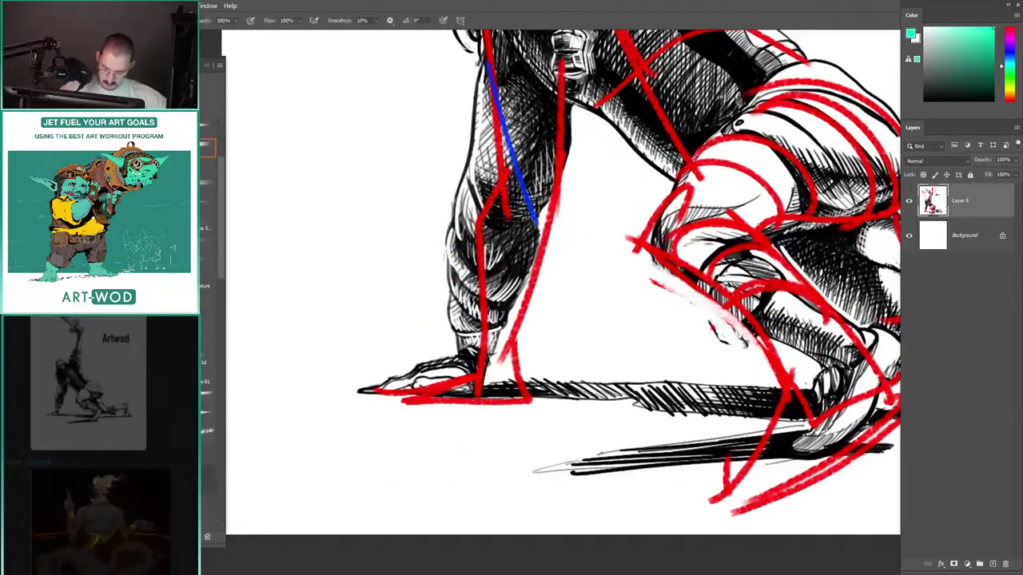
pyautogui.click(460, 294)
pyautogui.moveTo(444, 230); pyautogui.dragTo(409, 234)
pyautogui.moveTo(649, 151); pyautogui.dragTo(518, 184)
# Step: Try turquoise fold curves across the shorts from the waistband to the hem
pyautogui.moveTo(568, 280); pyautogui.dragTo(512, 193)
pyautogui.hotkey('ctrl', 'z')
pyautogui.moveTo(571, 277)
pyautogui.mouseDown()
pyautogui.moveTo(462, 185)
pyautogui.moveTo(532, 209)
pyautogui.moveTo(477, 182)
pyautogui.mouseUp()
pyautogui.hotkey('ctrl', 'z')
pyautogui.hotkey('ctrl', 'z')
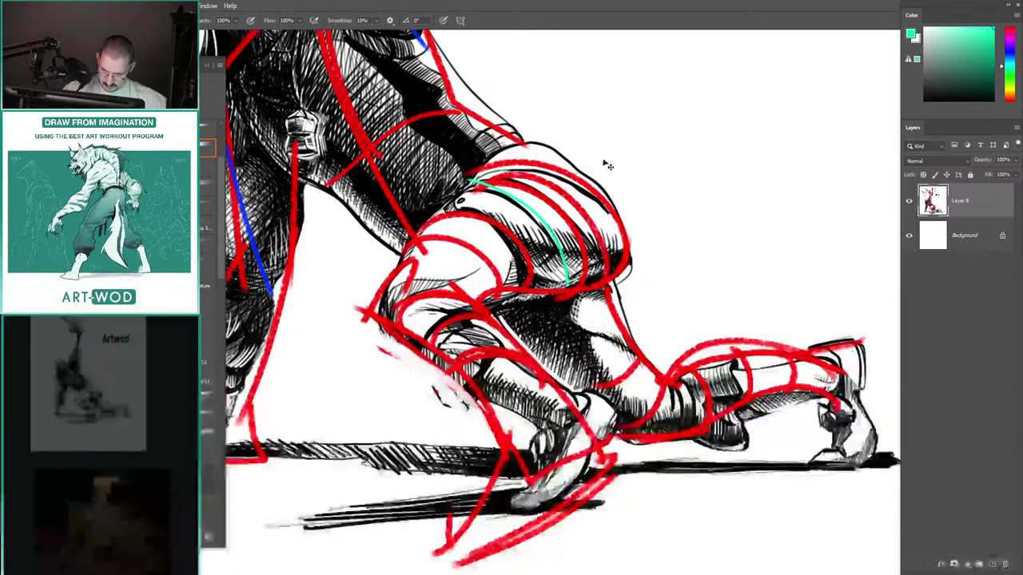
pyautogui.hotkey('ctrl', 'z')
# Step: Draw turquoise arcs in the blank area beside the hips and switch the brush colour to blue
pyautogui.moveTo(694, 232); pyautogui.dragTo(564, 105)
pyautogui.moveTo(746, 217)
pyautogui.mouseDown()
pyautogui.moveTo(709, 151)
pyautogui.moveTo(626, 99)
pyautogui.moveTo(630, 113)
pyautogui.mouseUp()
pyautogui.hotkey('ctrl', 'z')
pyautogui.click(1011, 54)
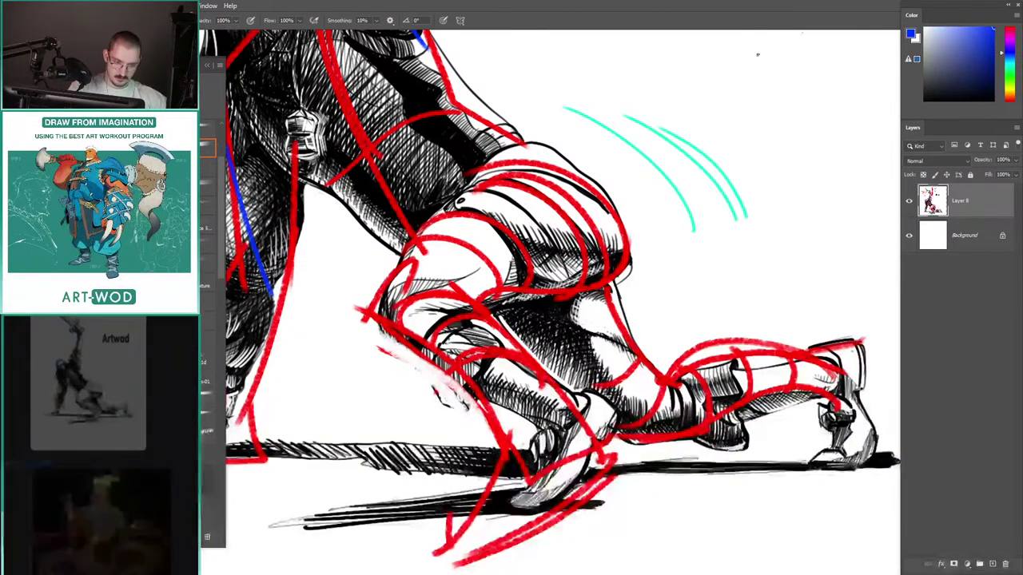
# Step: Retrace the turquoise arcs beside the hips with blue curves
pyautogui.moveTo(694, 230); pyautogui.dragTo(582, 112)
pyautogui.moveTo(736, 220)
pyautogui.mouseDown()
pyautogui.moveTo(665, 142)
pyautogui.moveTo(685, 144)
pyautogui.mouseUp()
pyautogui.moveTo(547, 208)
pyautogui.mouseDown()
pyautogui.moveTo(400, 192)
pyautogui.moveTo(414, 267)
pyautogui.moveTo(495, 297)
pyautogui.mouseUp()
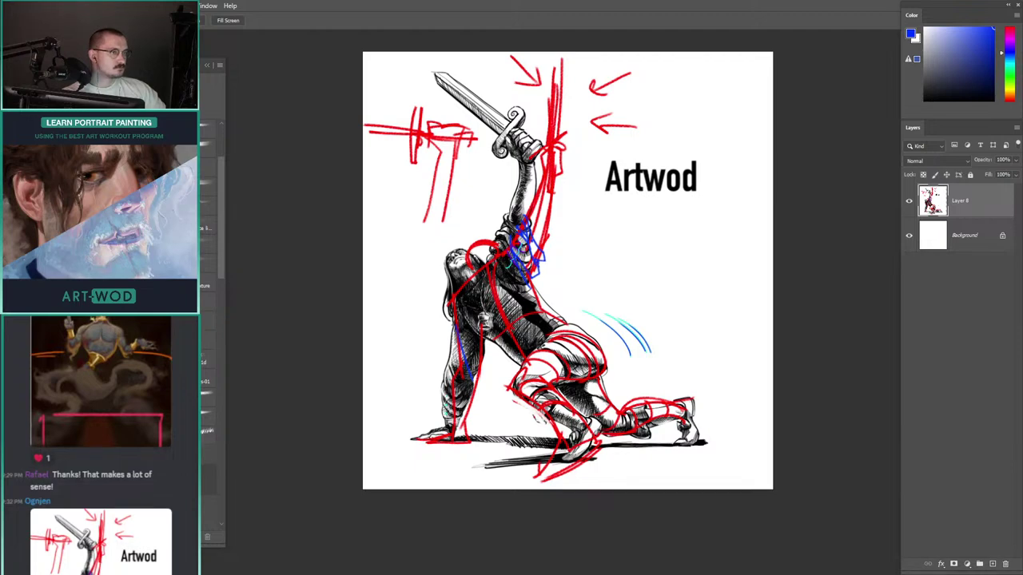
# Step: Paste the red mannequin proportion sheet as a new layer and enlarge it across most of the canvas
pyautogui.hotkey('ctrl', 'v')
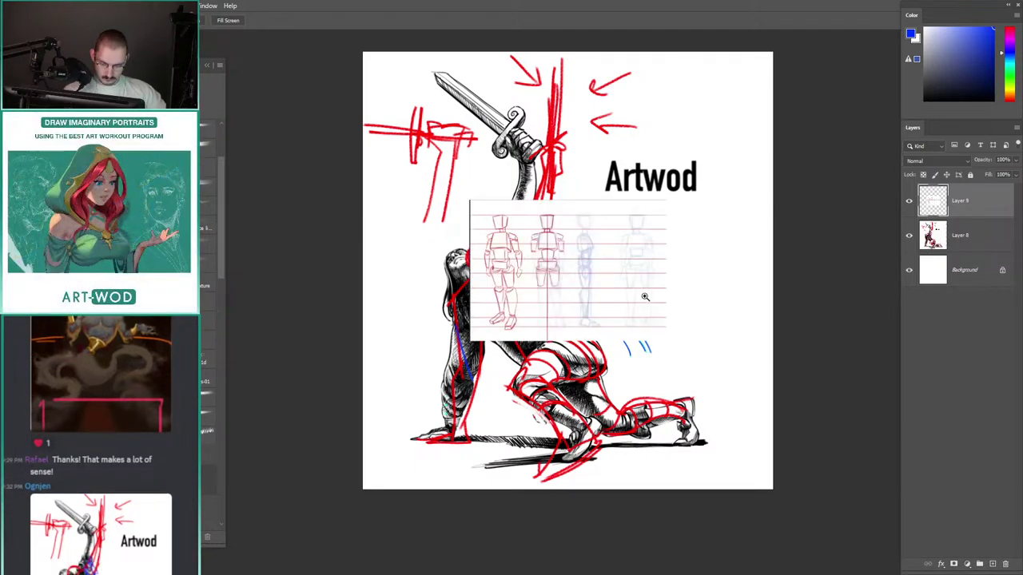
pyautogui.hotkey('ctrl', 't')
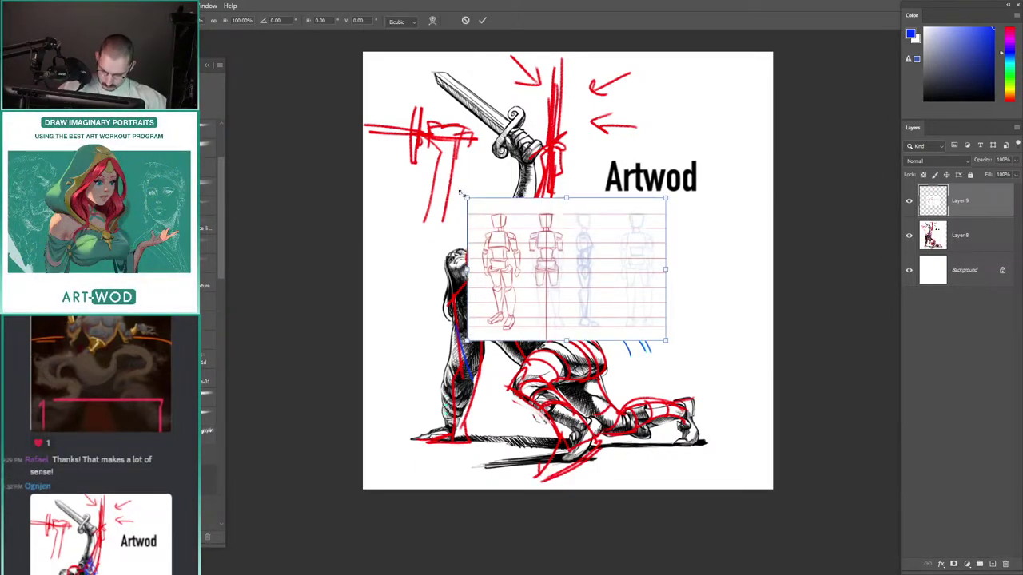
pyautogui.moveTo(470, 200); pyautogui.dragTo(379, 136)
pyautogui.moveTo(668, 342); pyautogui.dragTo(764, 411)
pyautogui.press('Return')
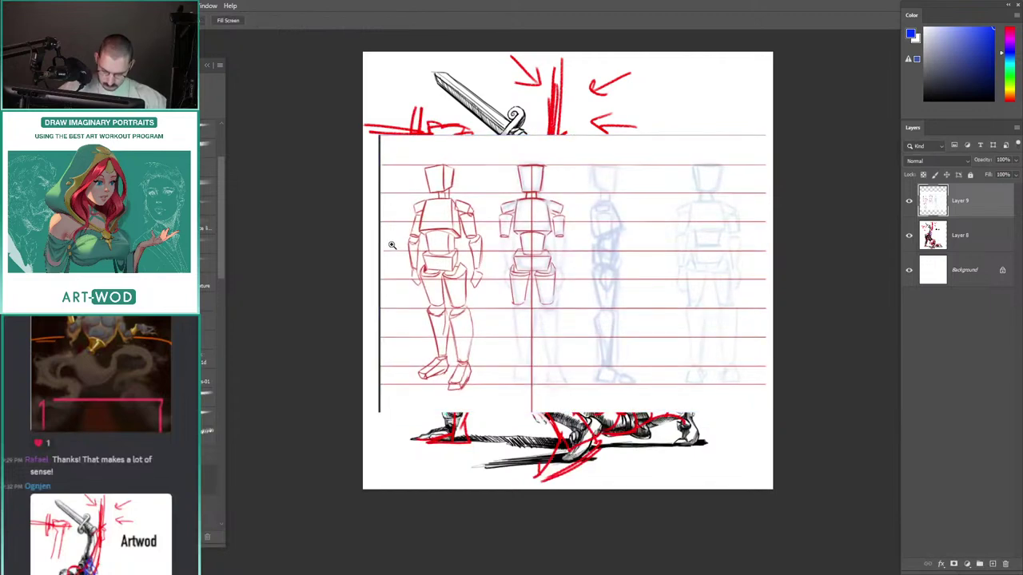
# Step: Examine the box mannequin's proportions from head to feet against the horizontal guide lines
pyautogui.moveTo(390, 245); pyautogui.dragTo(424, 240)
pyautogui.moveTo(404, 231); pyautogui.dragTo(423, 178)
pyautogui.moveTo(511, 260); pyautogui.dragTo(490, 260)
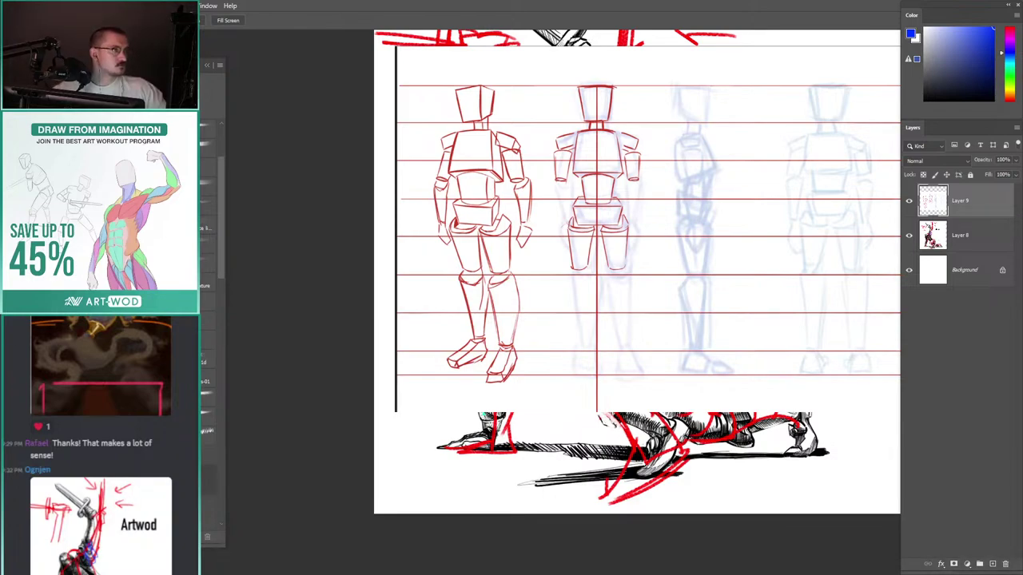
pyautogui.moveTo(409, 153); pyautogui.dragTo(482, 230)
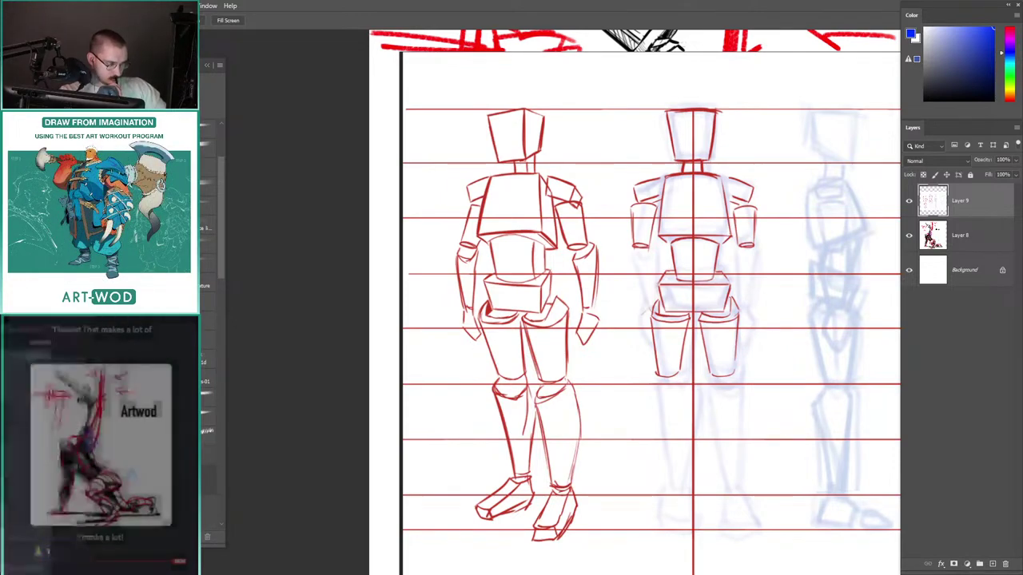
pyautogui.moveTo(516, 164); pyautogui.dragTo(494, 170)
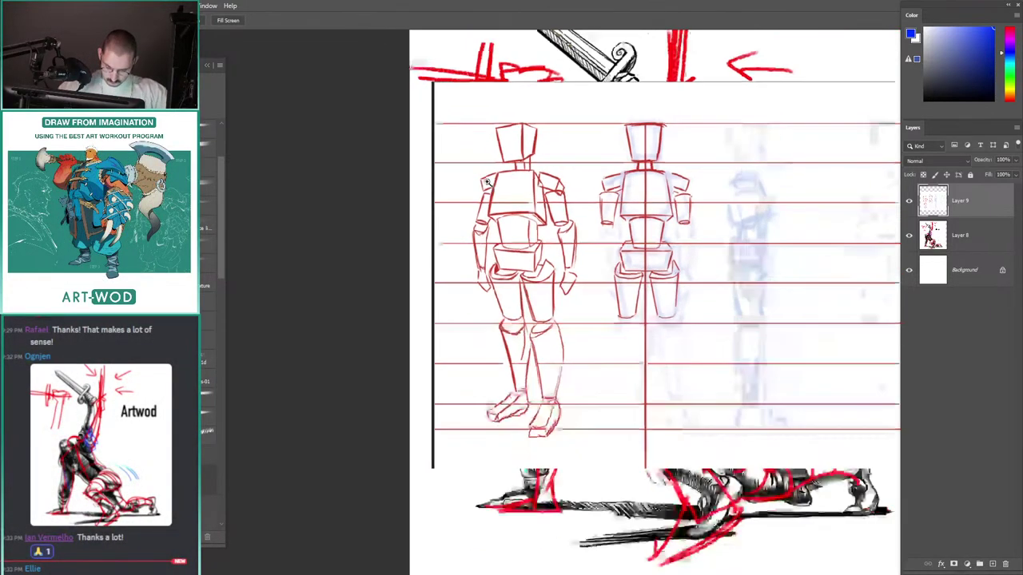
pyautogui.moveTo(461, 206); pyautogui.dragTo(485, 235)
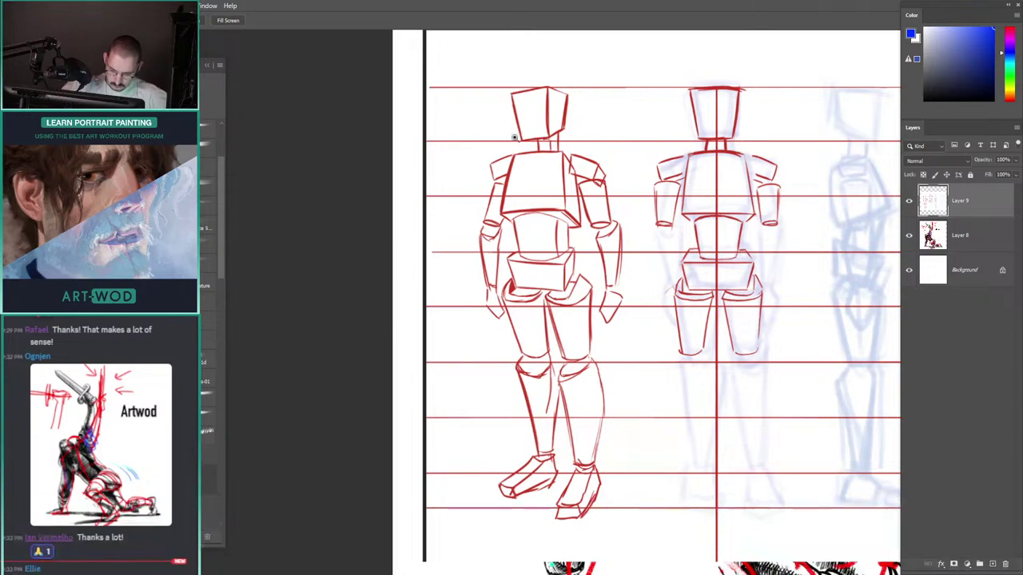
pyautogui.scroll(-2, 546, 141)
pyautogui.moveTo(521, 259)
pyautogui.mouseDown()
pyautogui.moveTo(473, 252)
pyautogui.moveTo(450, 224)
pyautogui.moveTo(504, 257)
pyautogui.moveTo(569, 208)
pyautogui.mouseUp()
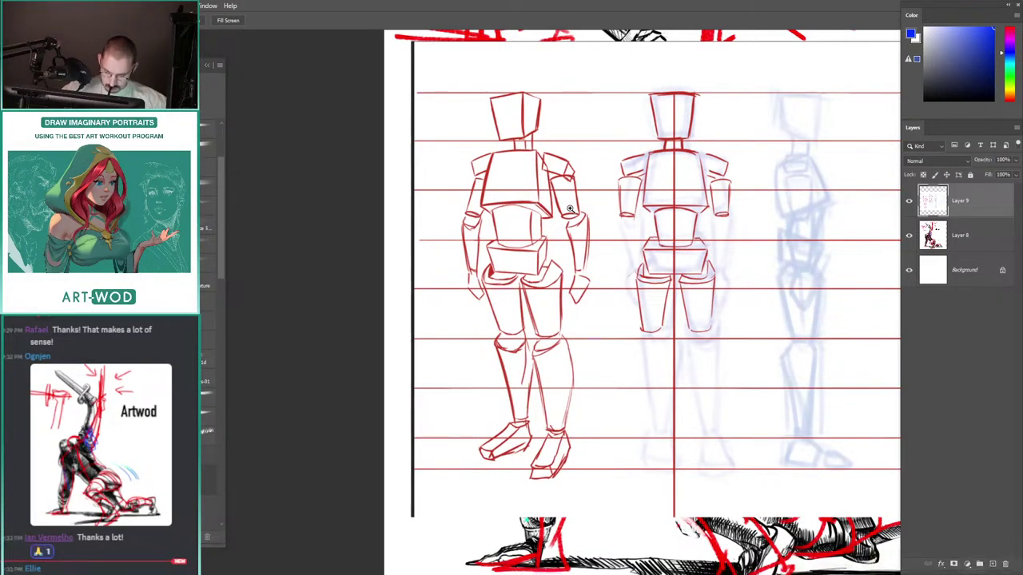
# Step: Sample the mannequin's red as the brush colour and place a small dot beside the shoulder
pyautogui.keyDown('alt'); pyautogui.click(570, 208); pyautogui.keyUp('alt')
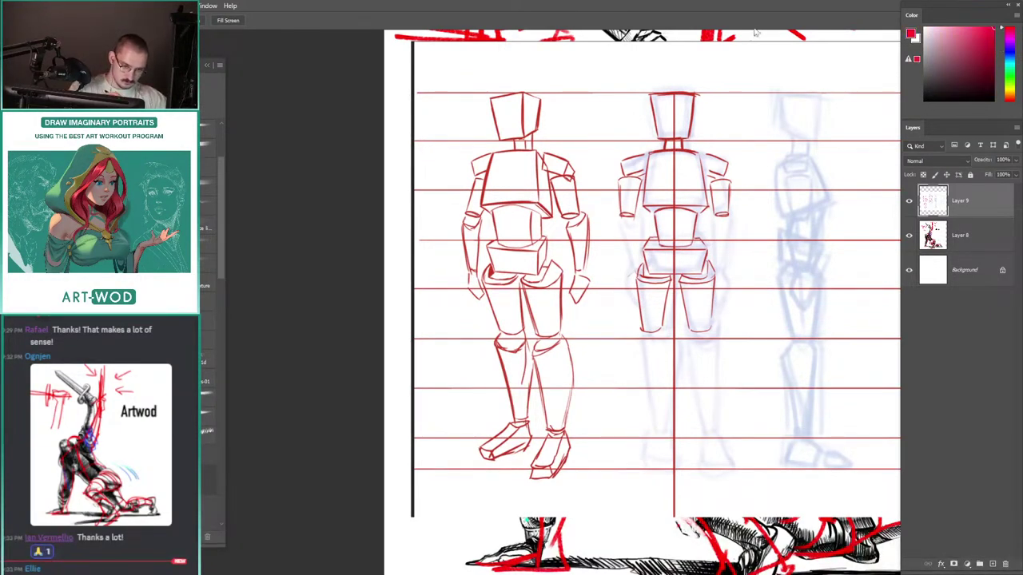
pyautogui.moveTo(469, 230); pyautogui.dragTo(505, 213)
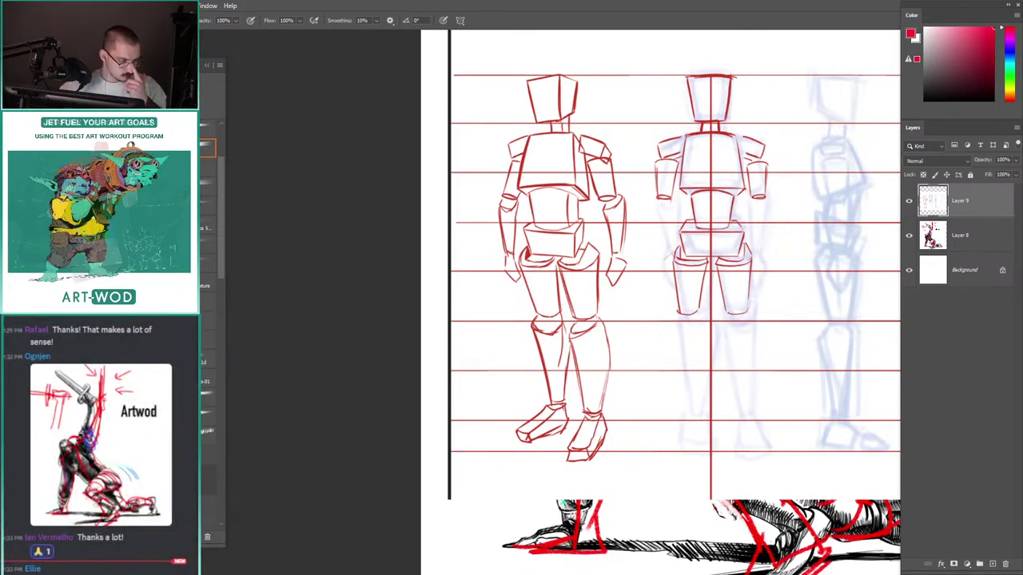
pyautogui.click(490, 178)
pyautogui.moveTo(510, 194); pyautogui.dragTo(591, 266)
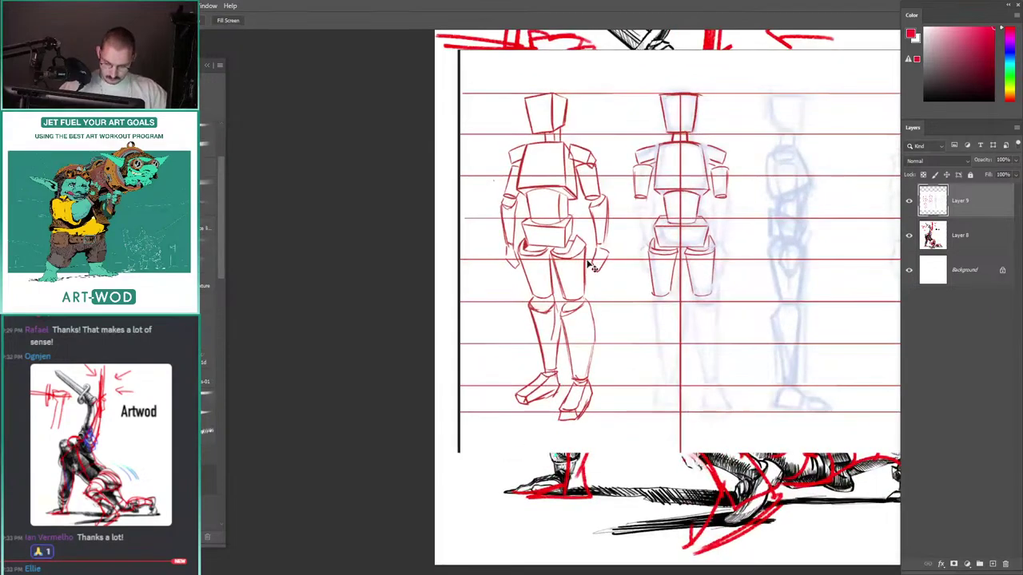
pyautogui.scroll(-2, 592, 266)
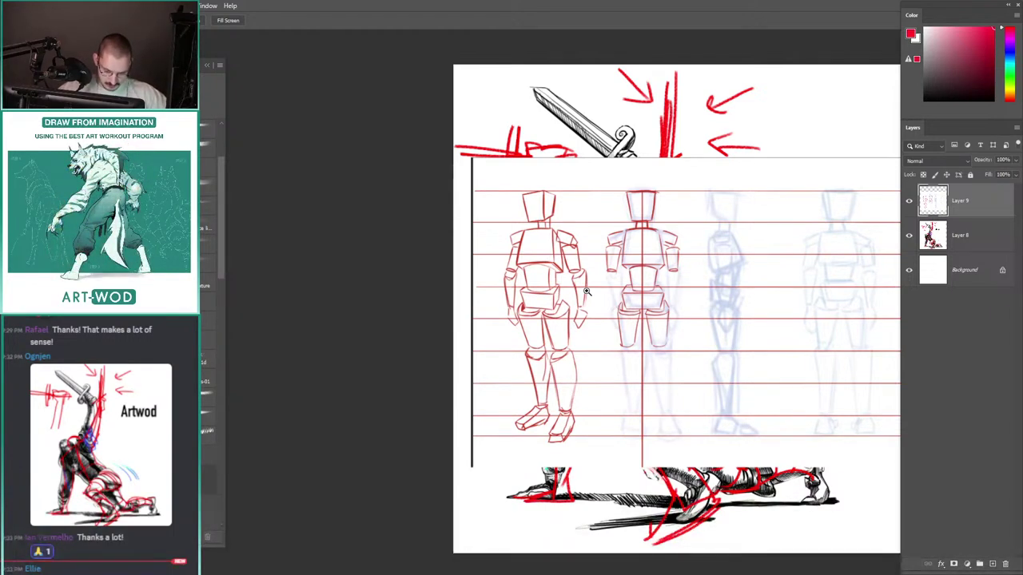
pyautogui.scroll(2, 630, 294)
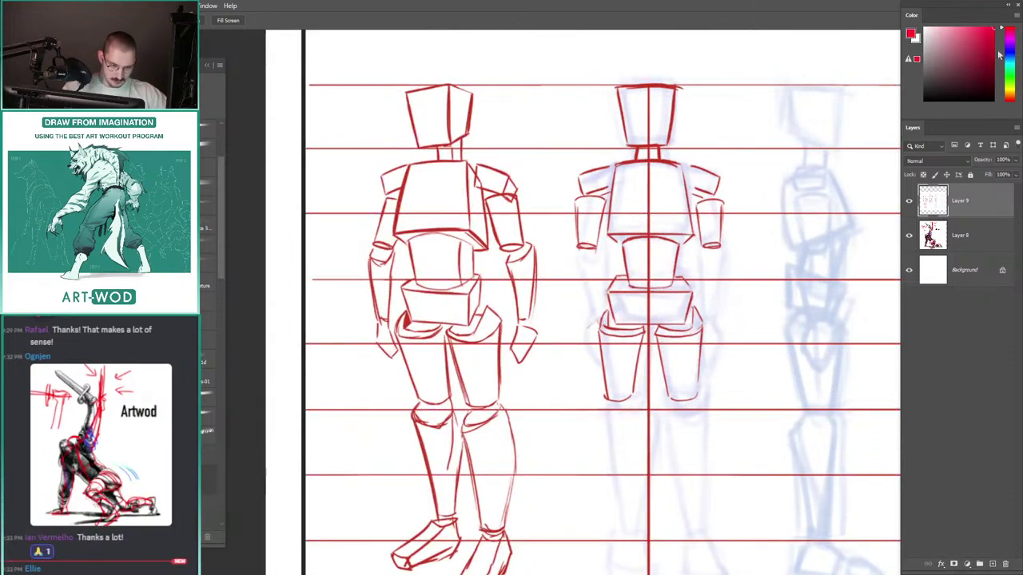
# Step: Set the brush colour to blue and try a vertical stroke down the hip and leg of the faint rightmost figure
pyautogui.click(1008, 53)
pyautogui.moveTo(459, 231)
pyautogui.mouseDown()
pyautogui.moveTo(484, 192)
pyautogui.moveTo(458, 219)
pyautogui.mouseUp()
pyautogui.moveTo(738, 290)
pyautogui.mouseDown()
pyautogui.moveTo(587, 267)
pyautogui.moveTo(431, 287)
pyautogui.moveTo(410, 311)
pyautogui.mouseUp()
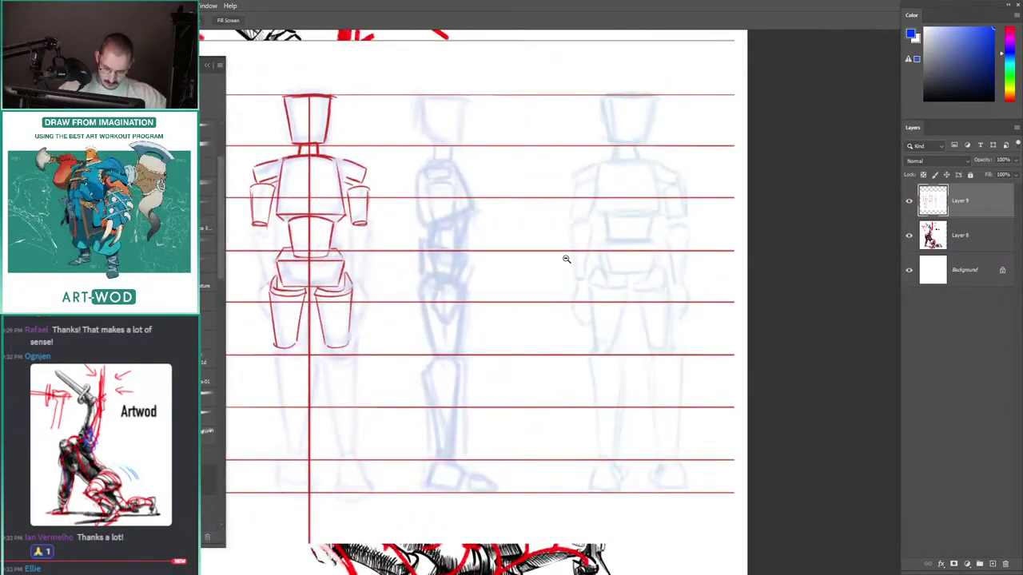
pyautogui.scroll(1, 565, 259)
pyautogui.moveTo(692, 312)
pyautogui.mouseDown()
pyautogui.moveTo(735, 201)
pyautogui.moveTo(564, 286)
pyautogui.mouseUp()
pyautogui.hotkey('ctrl', 'z')
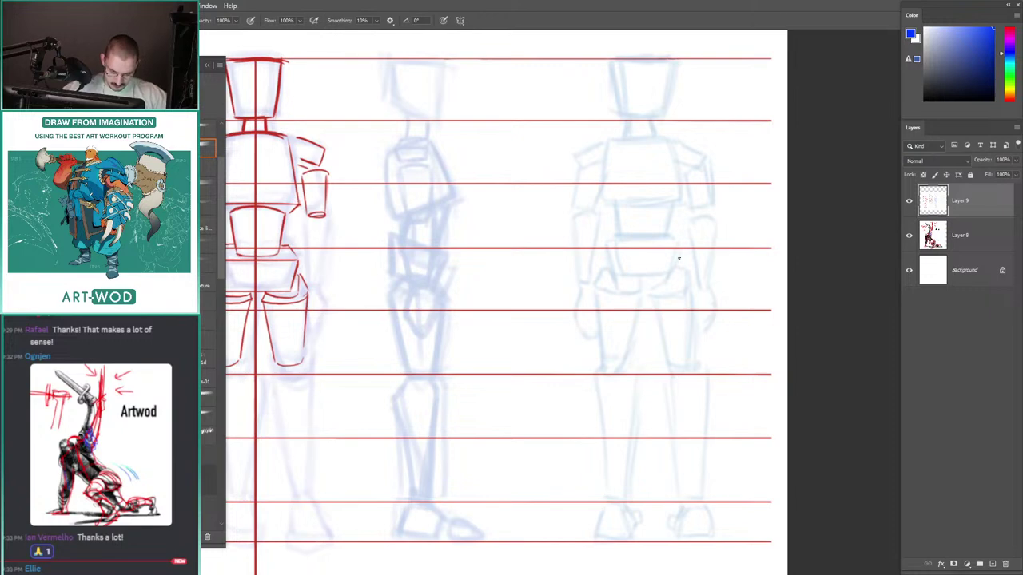
pyautogui.moveTo(679, 258); pyautogui.dragTo(680, 391)
pyautogui.hotkey('ctrl', 'z')
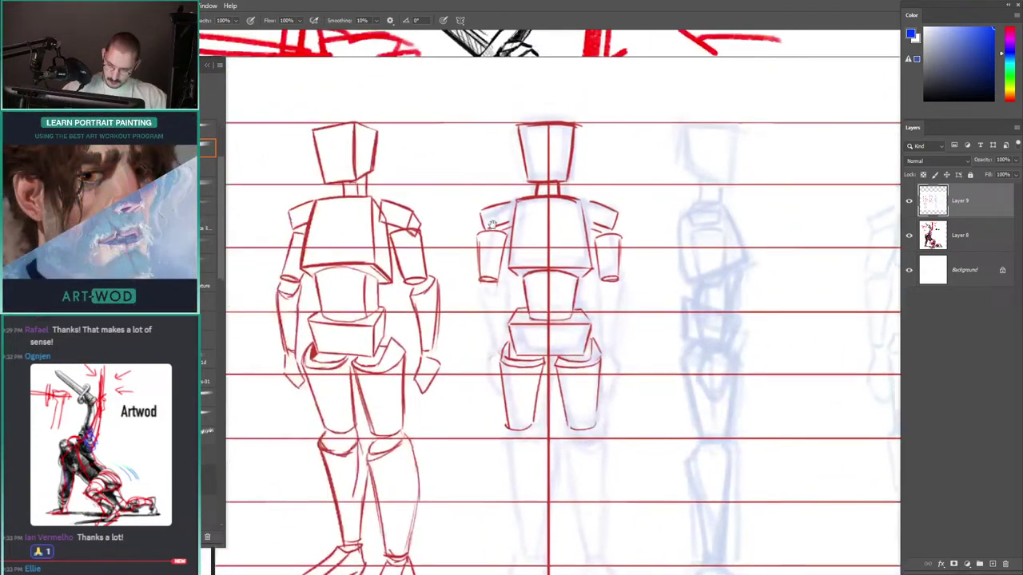
# Step: Try a short blue stroke between the pelvis block and thigh of the red three-quarter mannequin
pyautogui.scroll(2, 475, 178)
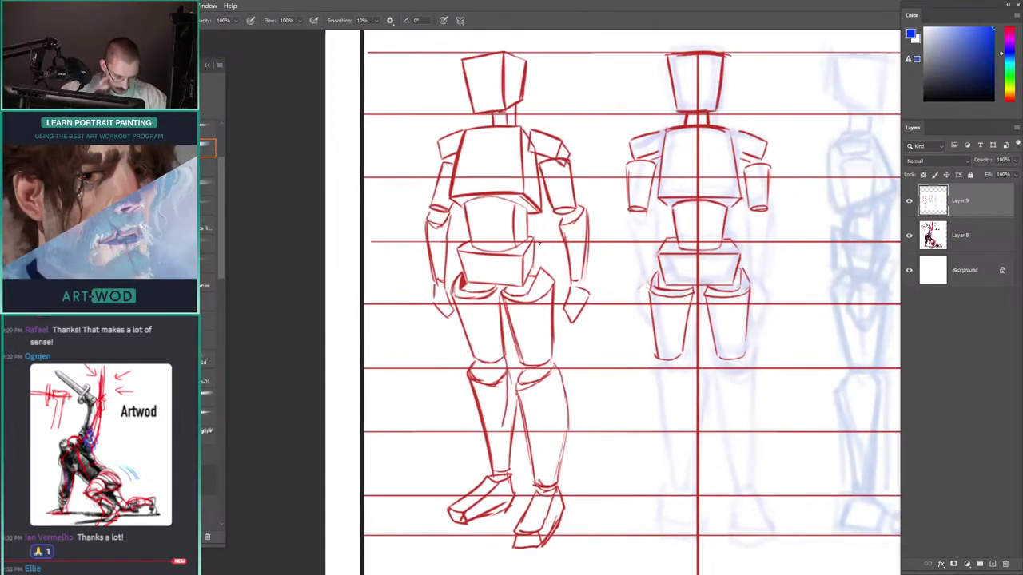
pyautogui.scroll(1, 488, 257)
pyautogui.moveTo(505, 305); pyautogui.dragTo(521, 284)
pyautogui.hotkey('ctrl', 'z')
pyautogui.moveTo(480, 212); pyautogui.dragTo(474, 253)
pyautogui.scroll(1, 459, 249)
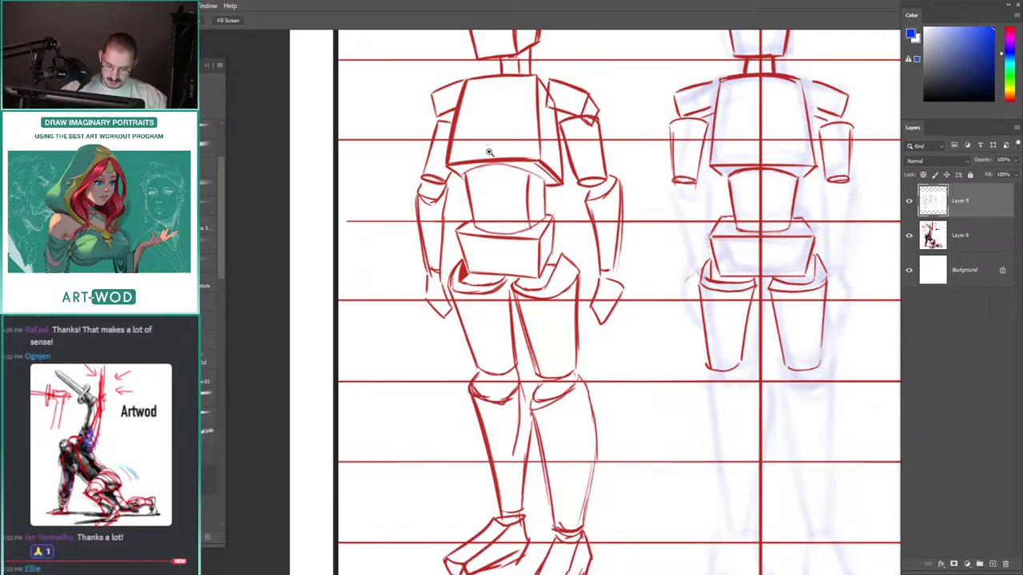
pyautogui.moveTo(468, 184)
pyautogui.mouseDown()
pyautogui.moveTo(508, 253)
pyautogui.moveTo(517, 250)
pyautogui.mouseUp()
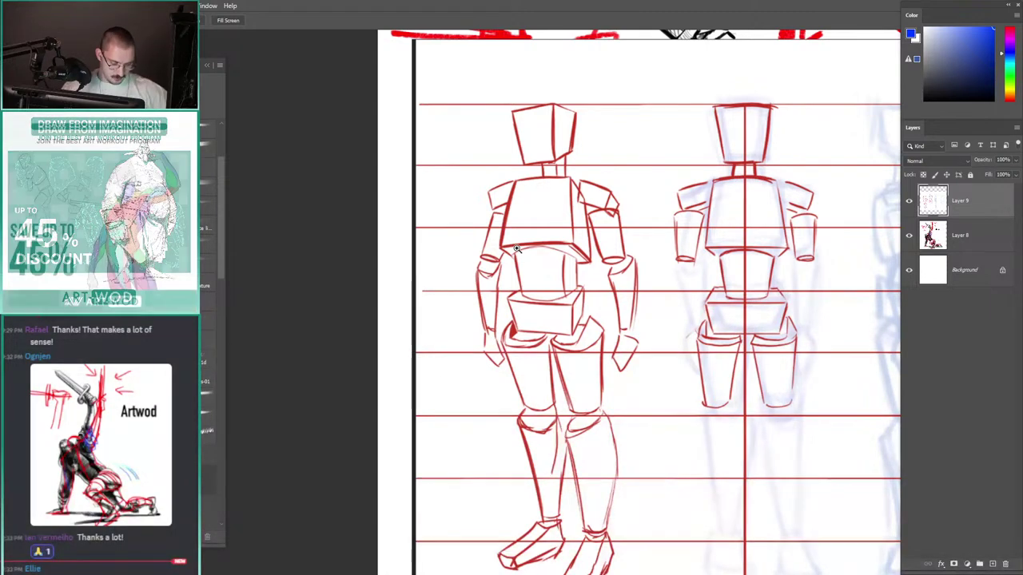
# Step: Try blue construction strokes on the chest block of the three-quarter mannequin and undo them
pyautogui.moveTo(522, 162); pyautogui.dragTo(537, 220)
pyautogui.moveTo(543, 264)
pyautogui.mouseDown()
pyautogui.moveTo(533, 191)
pyautogui.moveTo(554, 205)
pyautogui.mouseUp()
pyautogui.hotkey('ctrl', 'z')
pyautogui.hotkey('ctrl', 'z')
pyautogui.hotkey('ctrl', 'z')
pyautogui.hotkey('ctrl', 'z')
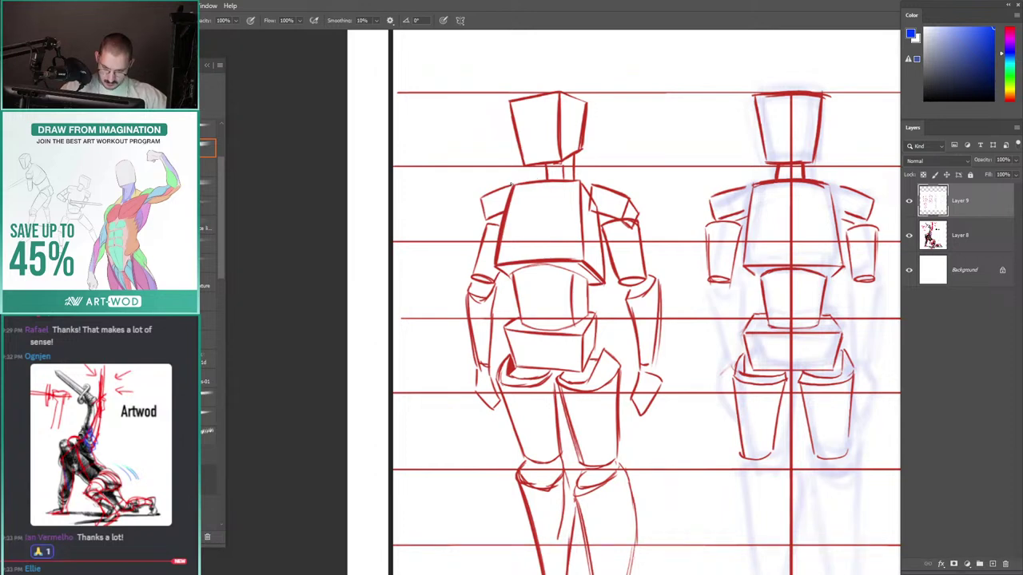
# Step: Try blue lines from the three-quarter mannequin's outer shoulder across the upper chest
pyautogui.moveTo(475, 187); pyautogui.dragTo(430, 206)
pyautogui.moveTo(601, 192)
pyautogui.mouseDown()
pyautogui.moveTo(604, 165)
pyautogui.moveTo(513, 135)
pyautogui.moveTo(505, 142)
pyautogui.mouseUp()
pyautogui.hotkey('ctrl', 'z')
pyautogui.moveTo(610, 198)
pyautogui.mouseDown()
pyautogui.moveTo(564, 88)
pyautogui.moveTo(524, 176)
pyautogui.mouseUp()
pyautogui.moveTo(608, 199); pyautogui.dragTo(531, 195)
pyautogui.hotkey('ctrl', 'z')
pyautogui.hotkey('ctrl', 'z')
pyautogui.moveTo(478, 264); pyautogui.dragTo(500, 209)
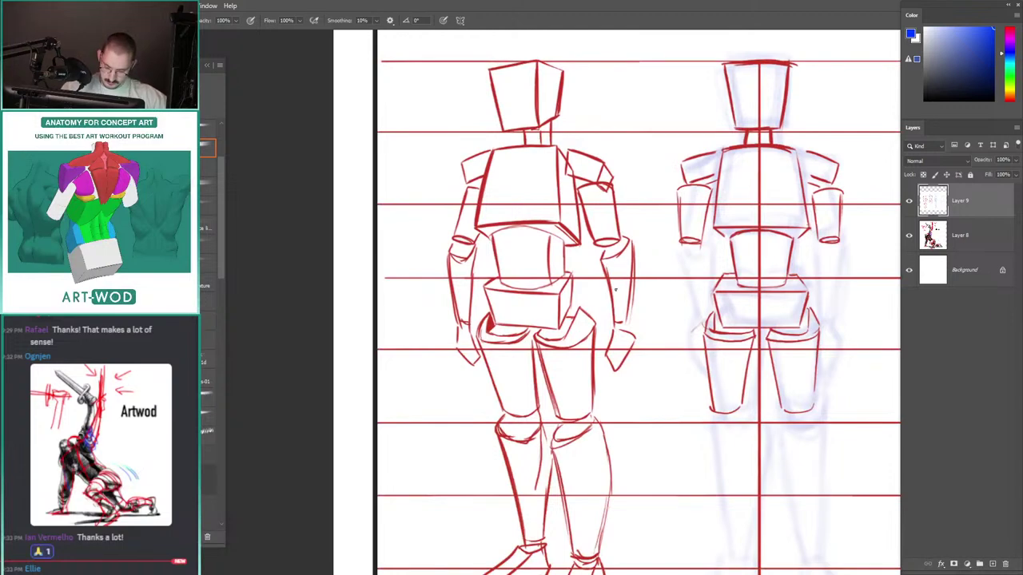
# Step: Try blue lines from the rib cage's lower corner to the shoulder and up along the upper arm
pyautogui.moveTo(579, 243); pyautogui.dragTo(608, 177)
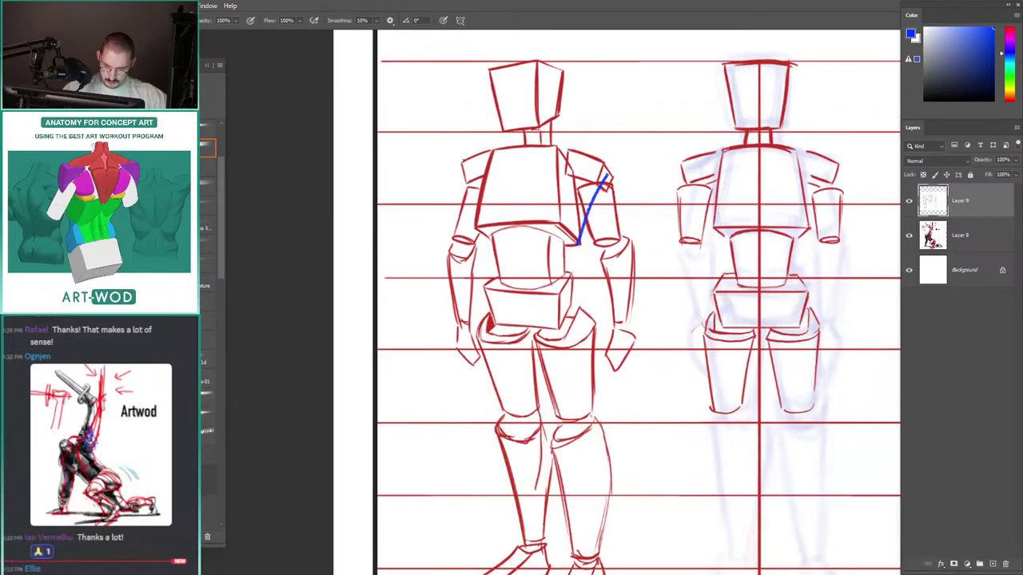
pyautogui.hotkey('ctrl', 'z')
pyautogui.moveTo(605, 238)
pyautogui.mouseDown()
pyautogui.moveTo(625, 170)
pyautogui.moveTo(564, 255)
pyautogui.moveTo(616, 152)
pyautogui.mouseUp()
pyautogui.hotkey('ctrl', 'z')
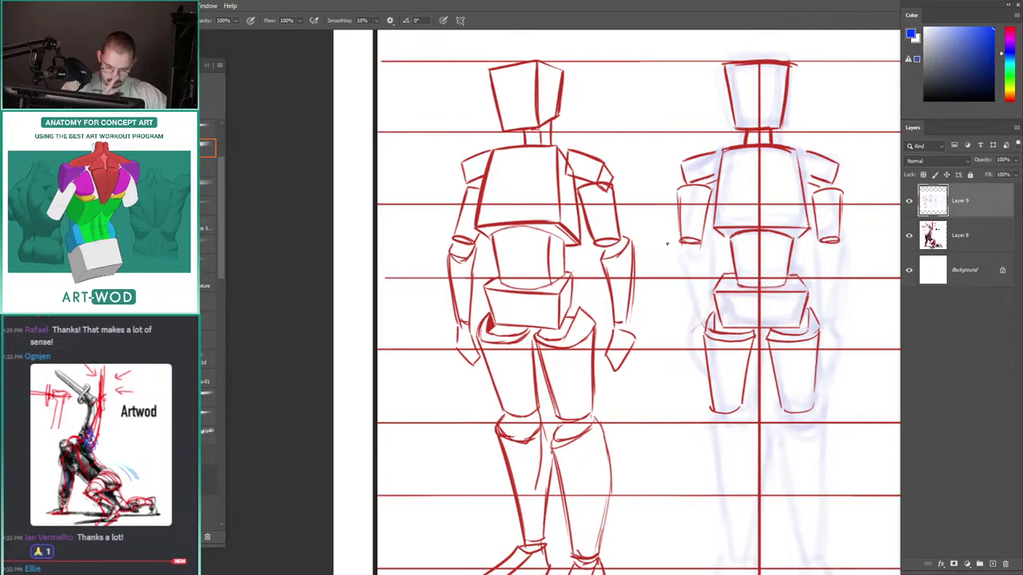
# Step: Try a blue ellipse around the three-quarter mannequin's shoulder and upper arm
pyautogui.moveTo(527, 164)
pyautogui.mouseDown()
pyautogui.moveTo(536, 210)
pyautogui.moveTo(506, 176)
pyautogui.mouseUp()
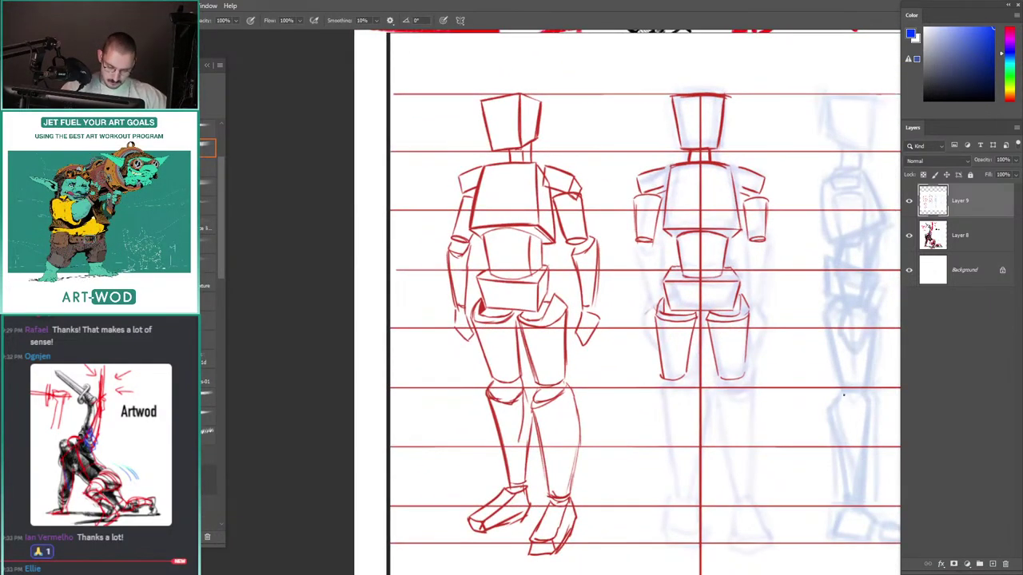
pyautogui.moveTo(615, 140)
pyautogui.mouseDown()
pyautogui.moveTo(438, 174)
pyautogui.moveTo(557, 171)
pyautogui.mouseUp()
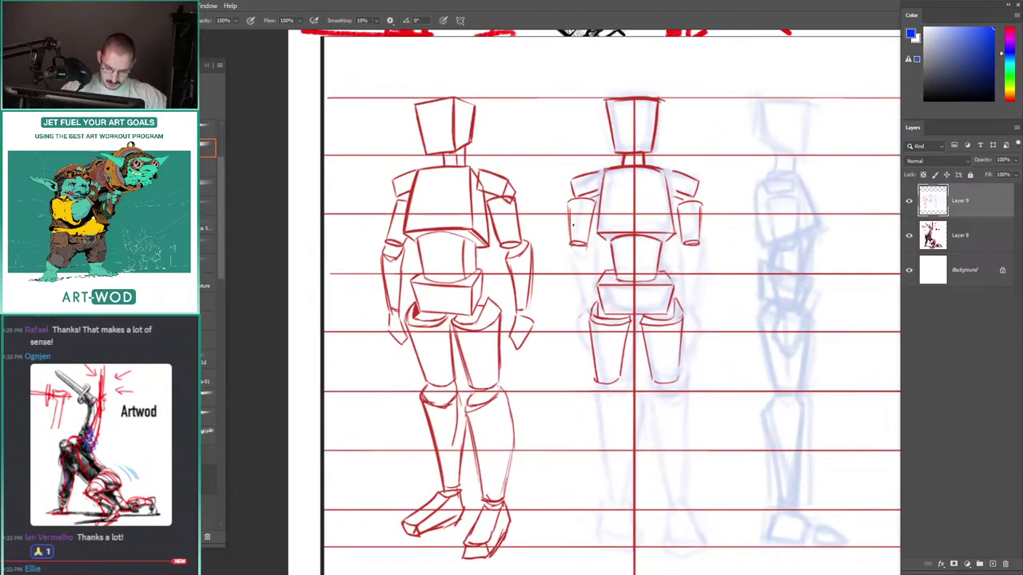
pyautogui.scroll(3, 618, 256)
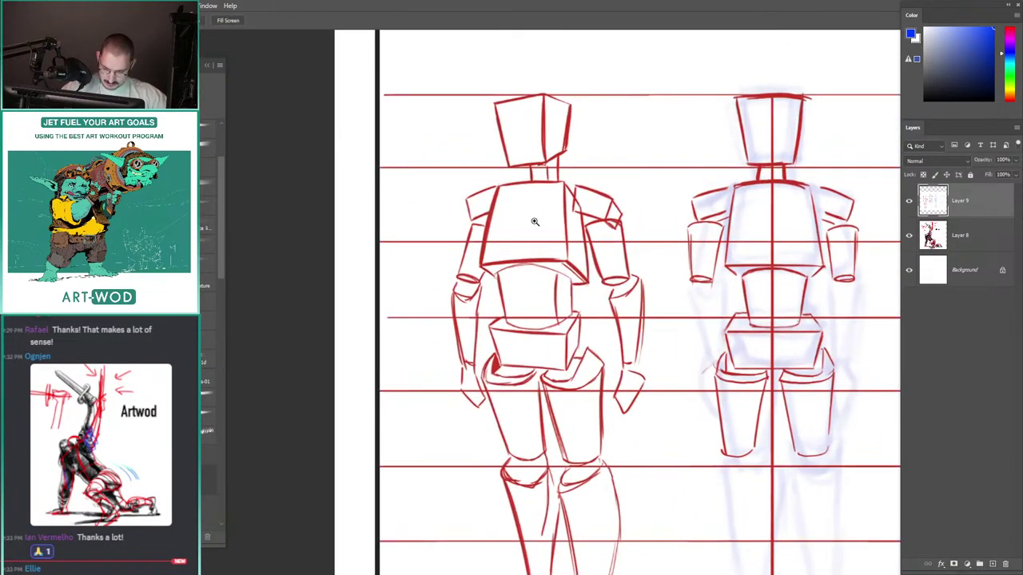
pyautogui.moveTo(642, 274); pyautogui.dragTo(633, 287)
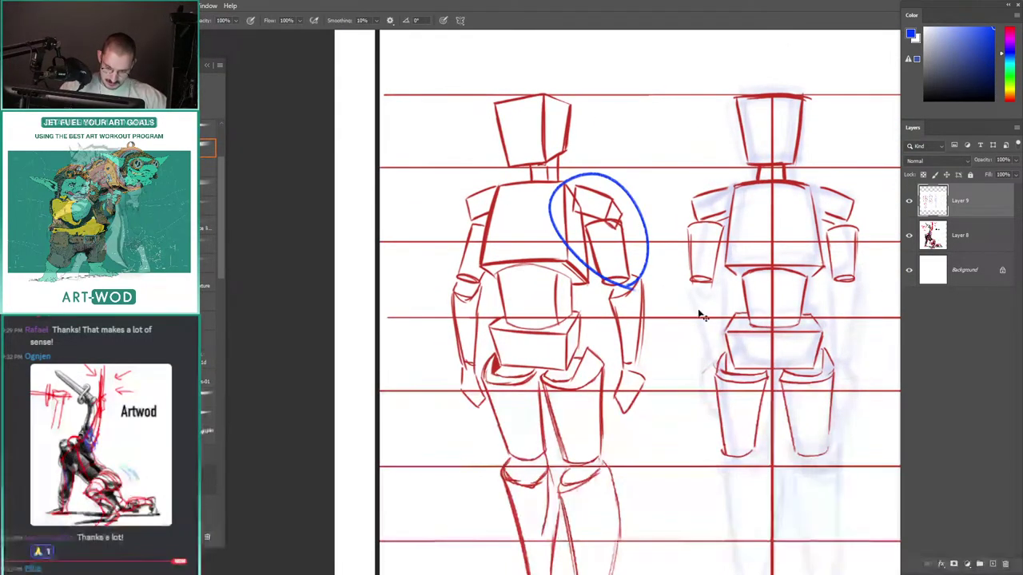
pyautogui.hotkey('ctrl', 'z')
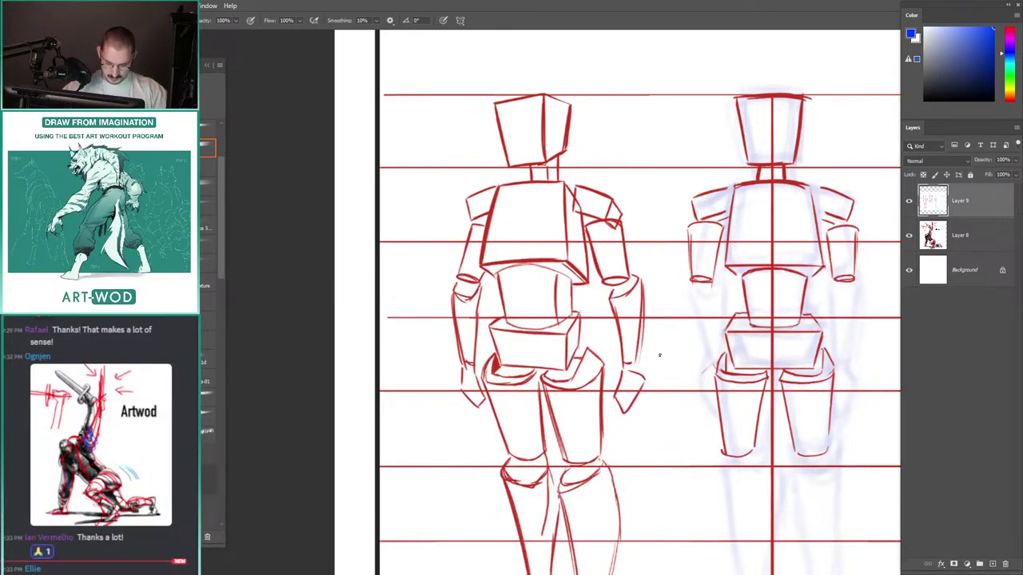
# Step: Try blue diagonals across the upper arm towards the rib cage's lower corner
pyautogui.moveTo(644, 213); pyautogui.dragTo(577, 272)
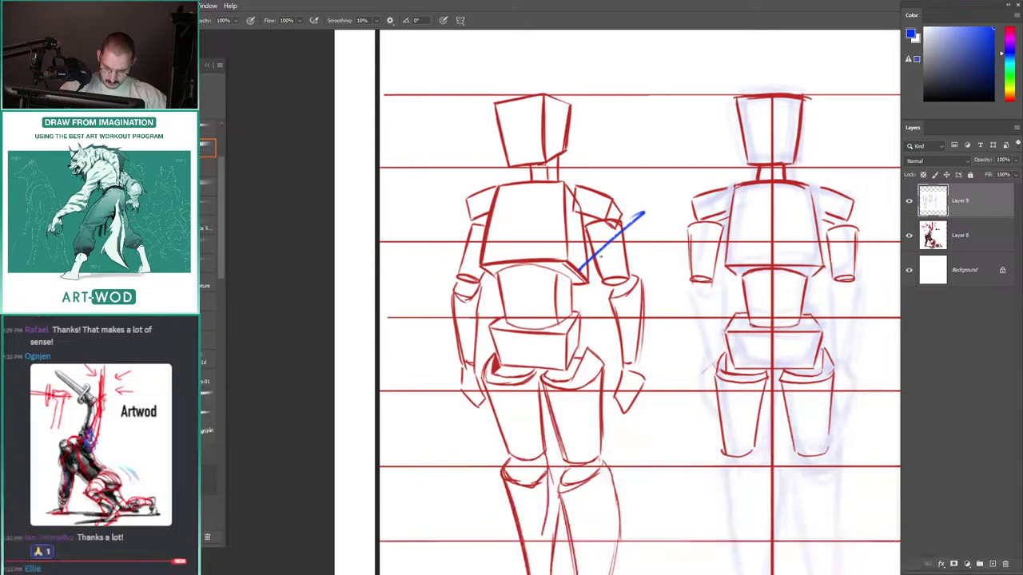
pyautogui.hotkey('ctrl', 'z')
pyautogui.moveTo(615, 214); pyautogui.dragTo(591, 276)
pyautogui.hotkey('ctrl', 'z')
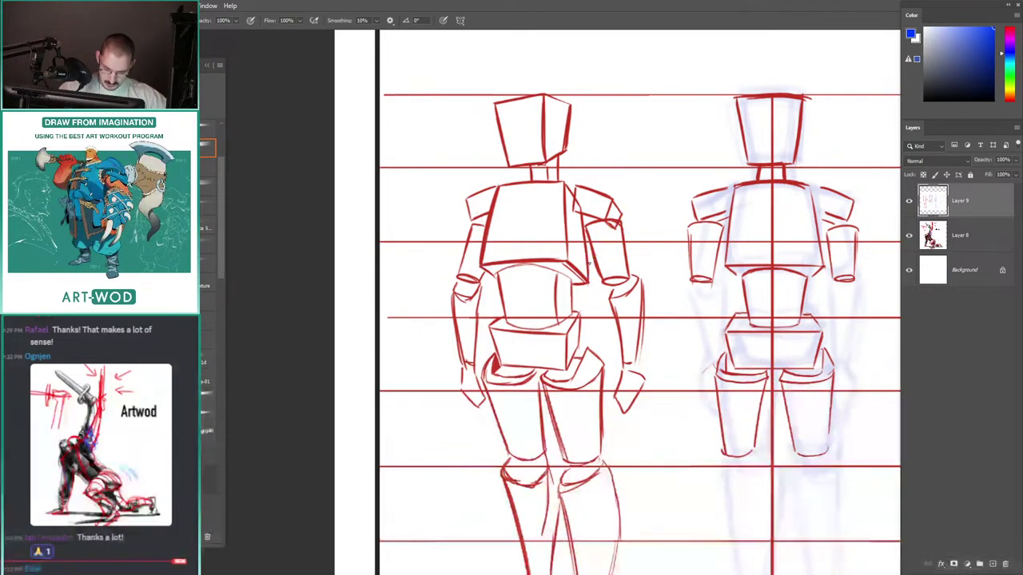
# Step: Try blue lines linking the rib cage's lower corner with both shoulders of the mannequin
pyautogui.moveTo(584, 283); pyautogui.dragTo(625, 213)
pyautogui.moveTo(502, 195)
pyautogui.mouseDown()
pyautogui.moveTo(624, 213)
pyautogui.moveTo(585, 283)
pyautogui.mouseUp()
pyautogui.hotkey('ctrl', 'z')
pyautogui.hotkey('ctrl', 'z')
pyautogui.hotkey('ctrl', 'z')
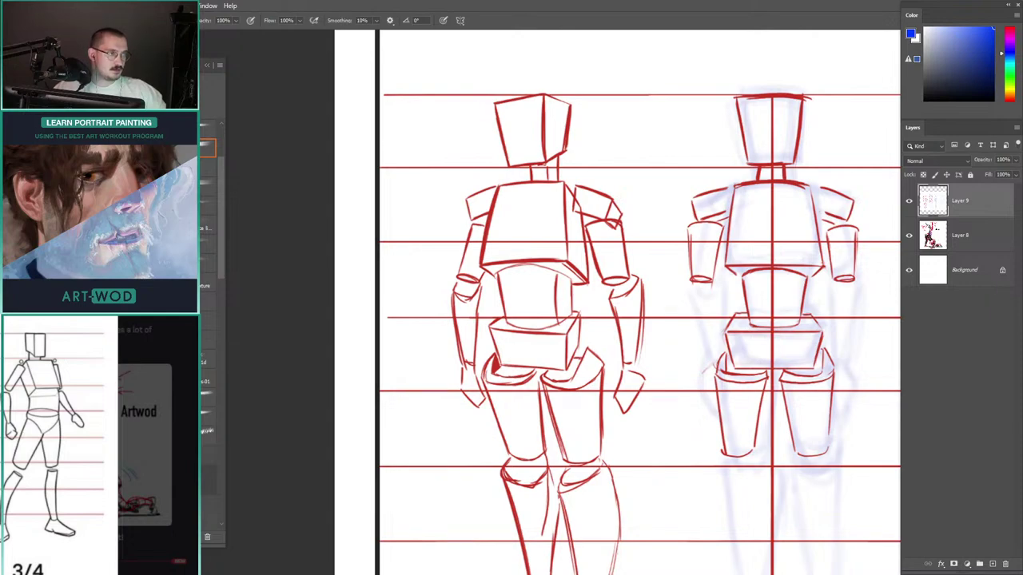
# Step: Paste the Front, Back, Side and 3/4 mannequin reference as a new layer and enlarge it over the red sheet
pyautogui.hotkey('ctrl', 'v')
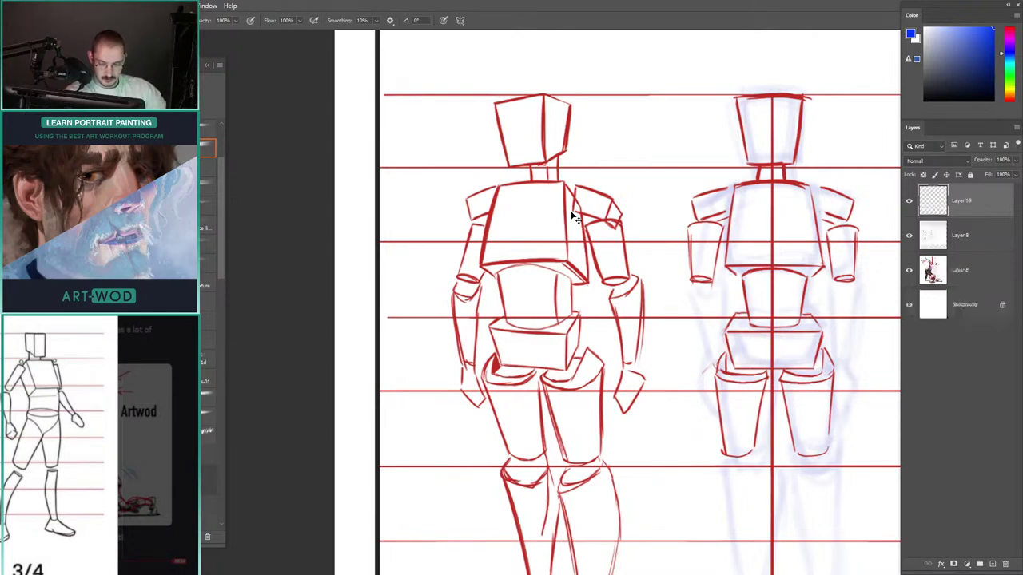
pyautogui.scroll(-4, 489, 199)
pyautogui.hotkey('ctrl', 't')
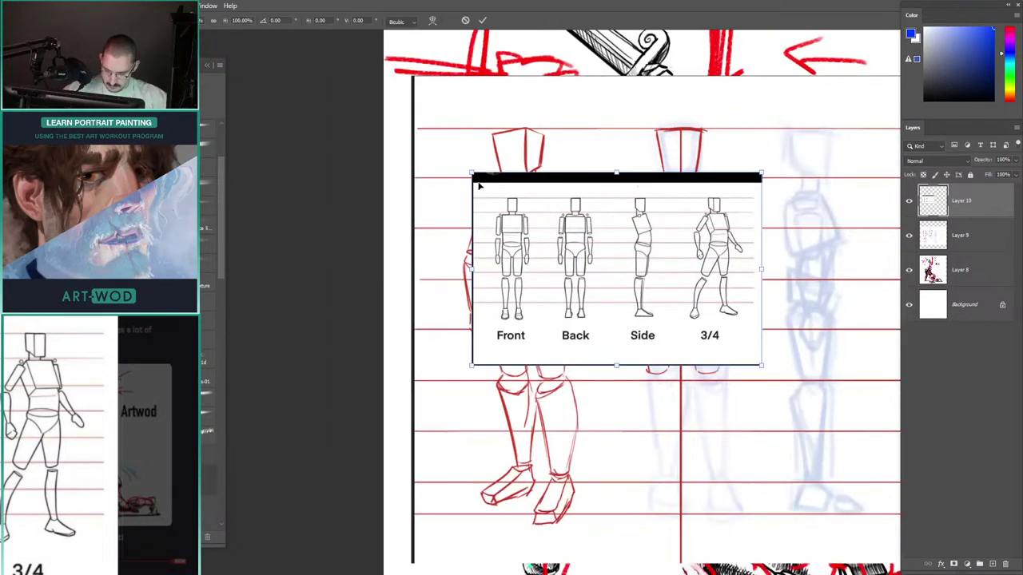
pyautogui.moveTo(470, 175); pyautogui.dragTo(397, 122)
pyautogui.moveTo(762, 368); pyautogui.dragTo(863, 432)
pyautogui.press('Return')
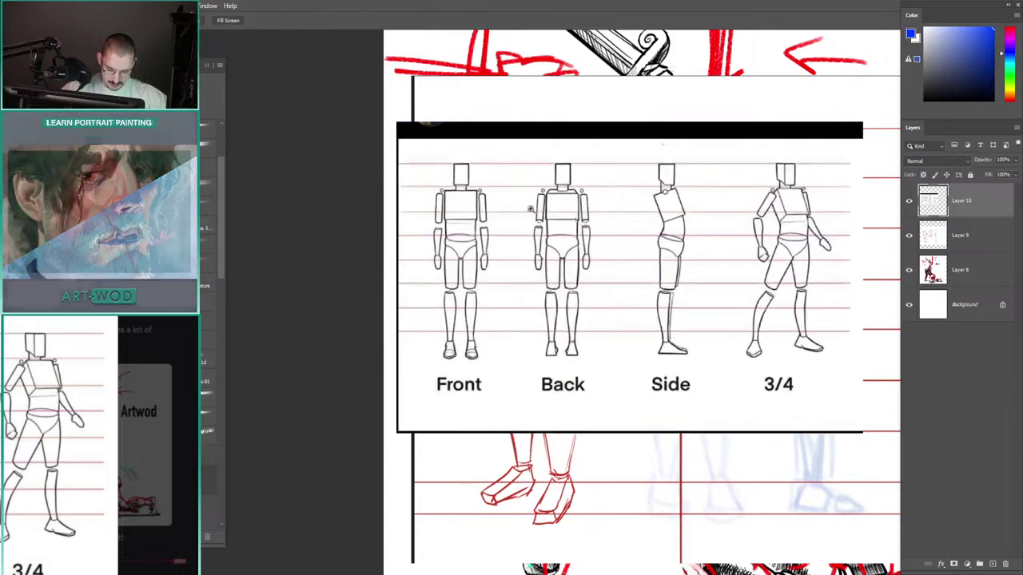
# Step: Try red marks around the shoulder, neck and upper arm of the Front view in the mannequin reference
pyautogui.moveTo(529, 210); pyautogui.dragTo(518, 190)
pyautogui.moveTo(419, 176); pyautogui.dragTo(447, 173)
pyautogui.moveTo(373, 180); pyautogui.dragTo(438, 203)
pyautogui.moveTo(452, 191); pyautogui.dragTo(585, 239)
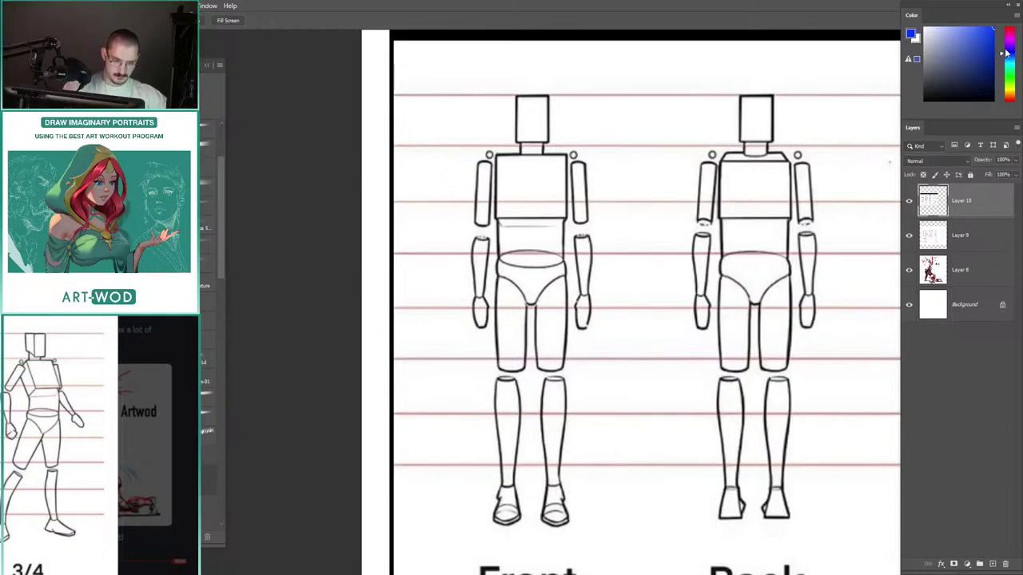
pyautogui.click(1010, 30)
pyautogui.click(979, 46)
pyautogui.moveTo(465, 190); pyautogui.dragTo(512, 189)
pyautogui.moveTo(581, 160); pyautogui.dragTo(546, 203)
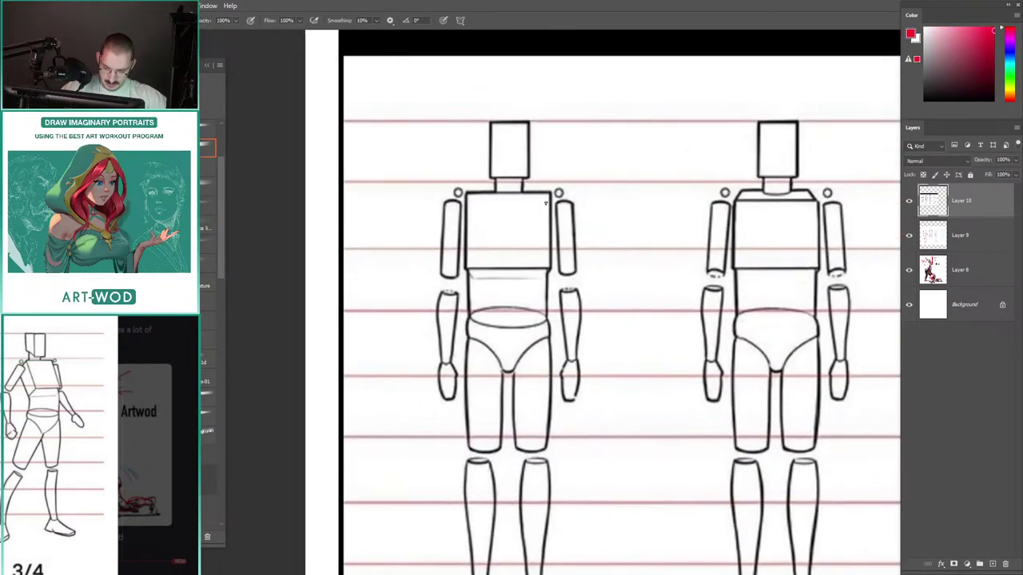
pyautogui.hotkey('ctrl', 'z')
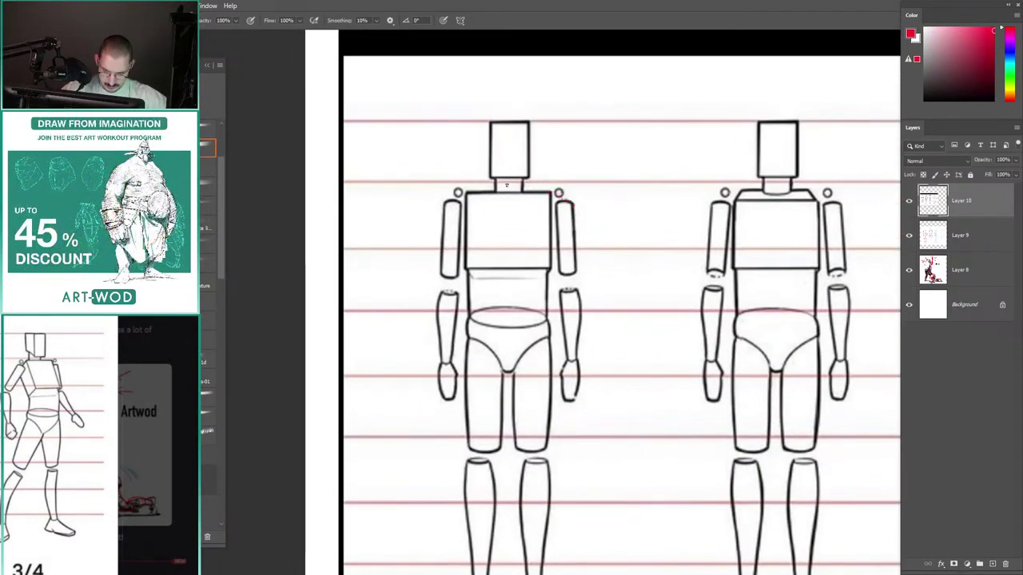
pyautogui.moveTo(598, 261)
pyautogui.mouseDown()
pyautogui.moveTo(559, 186)
pyautogui.moveTo(520, 197)
pyautogui.mouseUp()
pyautogui.moveTo(564, 239); pyautogui.dragTo(515, 242)
pyautogui.hotkey('ctrl', 'z')
# Step: Try a red circle around the Back view's shoulder, undo it, and hide Layer 10 to work on Layer 9
pyautogui.scroll(-2, 581, 253)
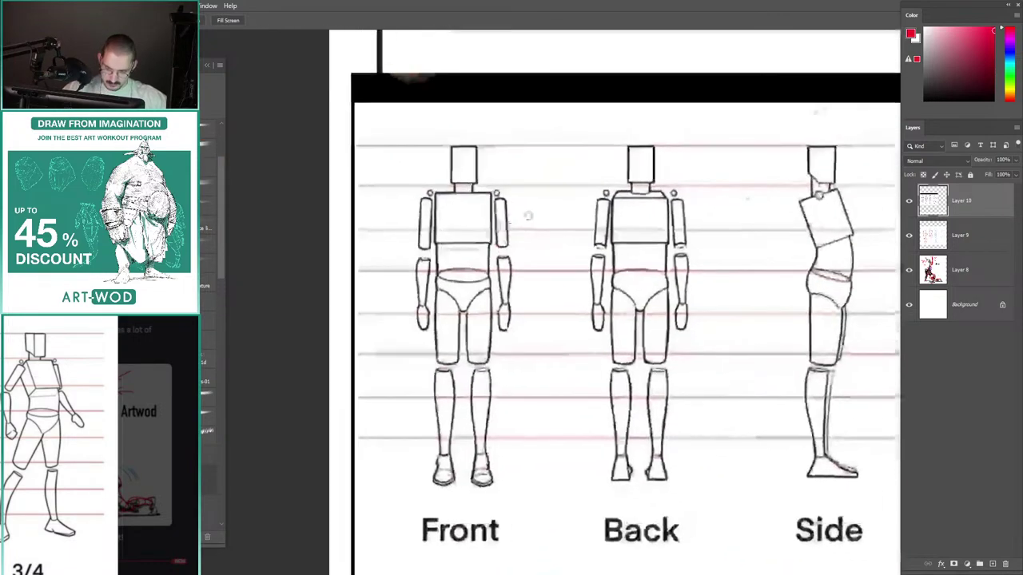
pyautogui.moveTo(719, 186)
pyautogui.mouseDown()
pyautogui.moveTo(724, 241)
pyautogui.moveTo(680, 181)
pyautogui.mouseUp()
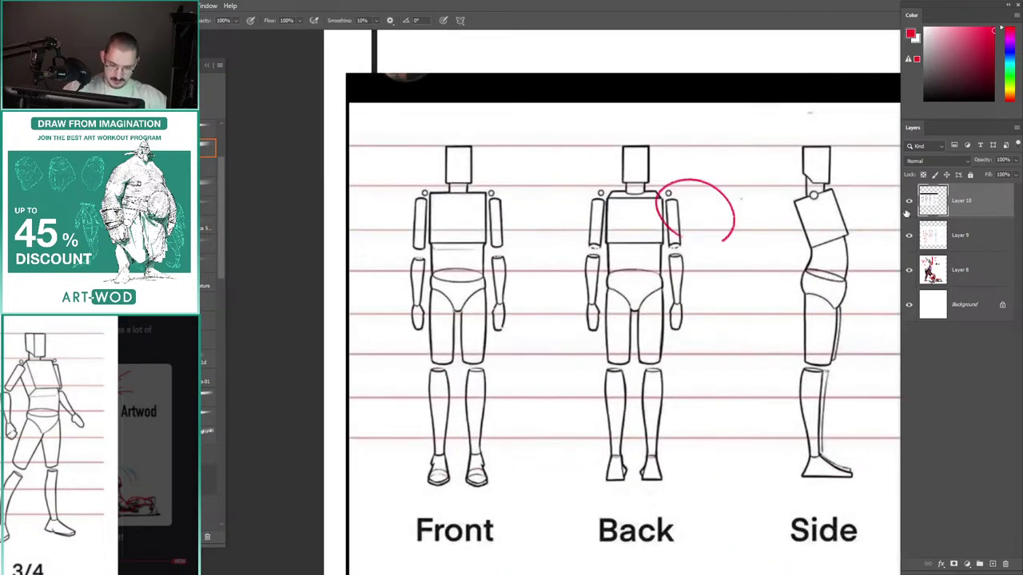
pyautogui.hotkey('ctrl', 'z')
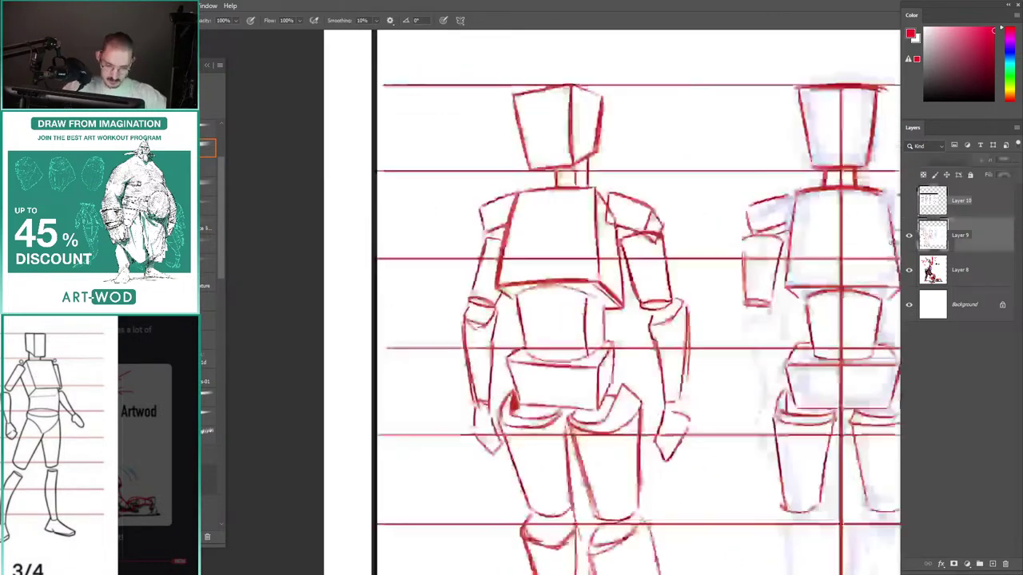
# Step: Switch the brush colour to blue and try curves and an ellipse around the three-quarter mannequin's shoulder and upper arm
pyautogui.moveTo(477, 185)
pyautogui.mouseDown()
pyautogui.moveTo(407, 179)
pyautogui.moveTo(487, 219)
pyautogui.moveTo(456, 220)
pyautogui.mouseUp()
pyautogui.moveTo(512, 192); pyautogui.dragTo(520, 193)
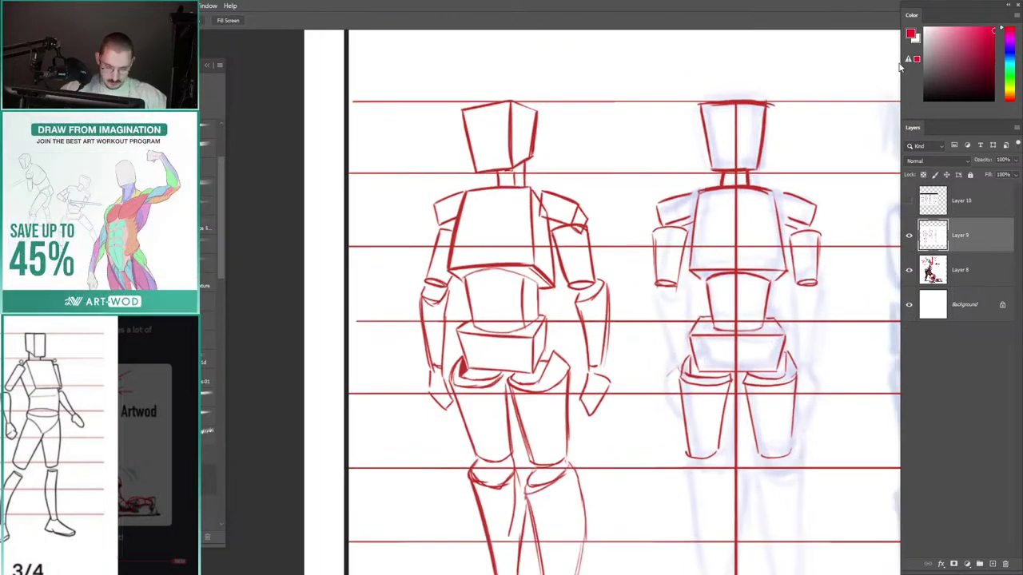
pyautogui.click(1010, 55)
pyautogui.press('b')
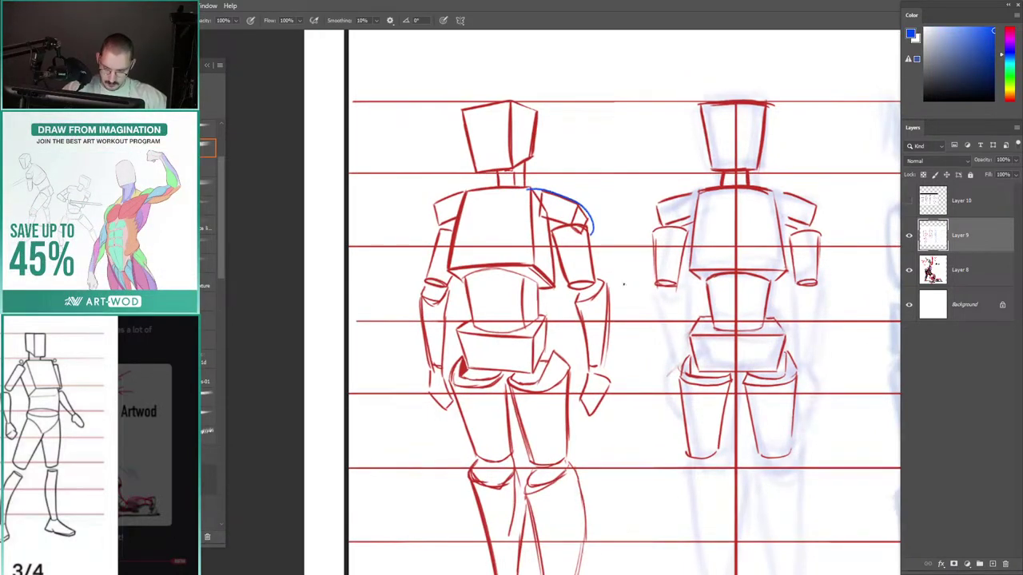
pyautogui.hotkey('ctrl', 'z')
pyautogui.moveTo(588, 263)
pyautogui.mouseDown()
pyautogui.moveTo(576, 285)
pyautogui.moveTo(553, 279)
pyautogui.moveTo(566, 189)
pyautogui.moveTo(608, 293)
pyautogui.mouseUp()
pyautogui.hotkey('ctrl', 'z')
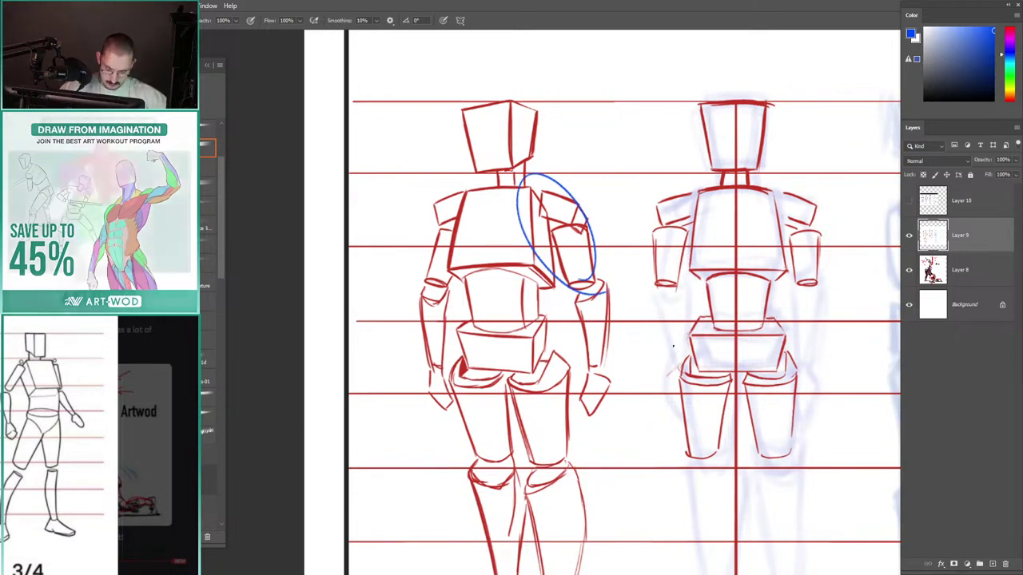
pyautogui.hotkey('ctrl', 'z')
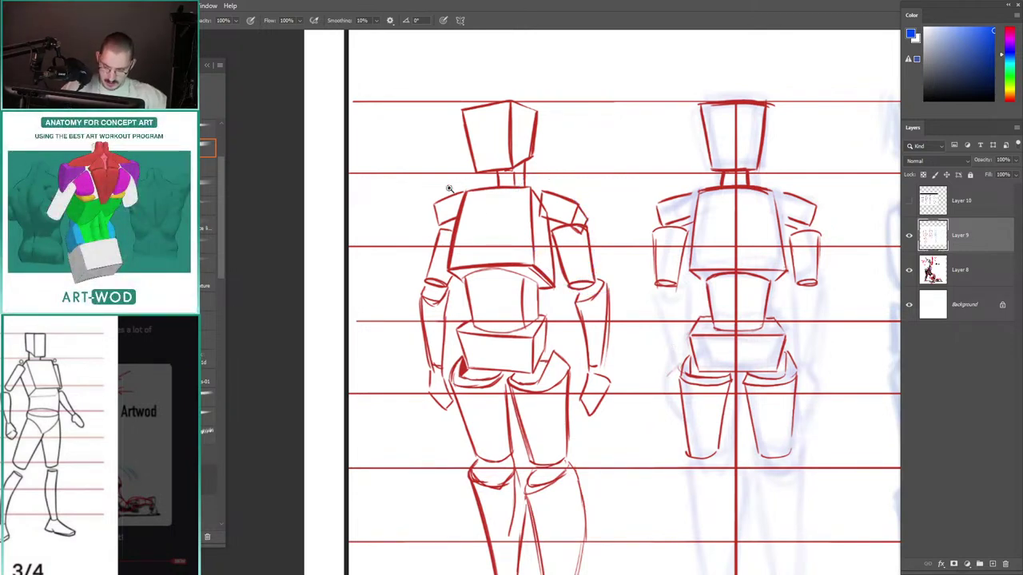
# Step: Try loose blue ellipses across both shoulders and the upper chest of the three-quarter mannequin
pyautogui.scroll(2, 449, 189)
pyautogui.moveTo(574, 230)
pyautogui.mouseDown()
pyautogui.moveTo(561, 140)
pyautogui.moveTo(512, 255)
pyautogui.mouseUp()
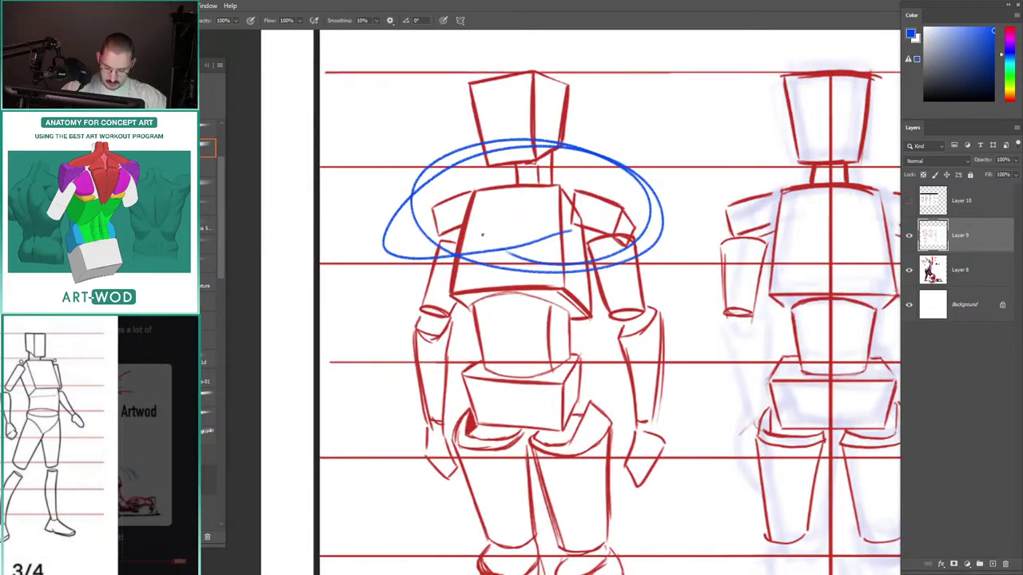
pyautogui.hotkey('ctrl', 'z')
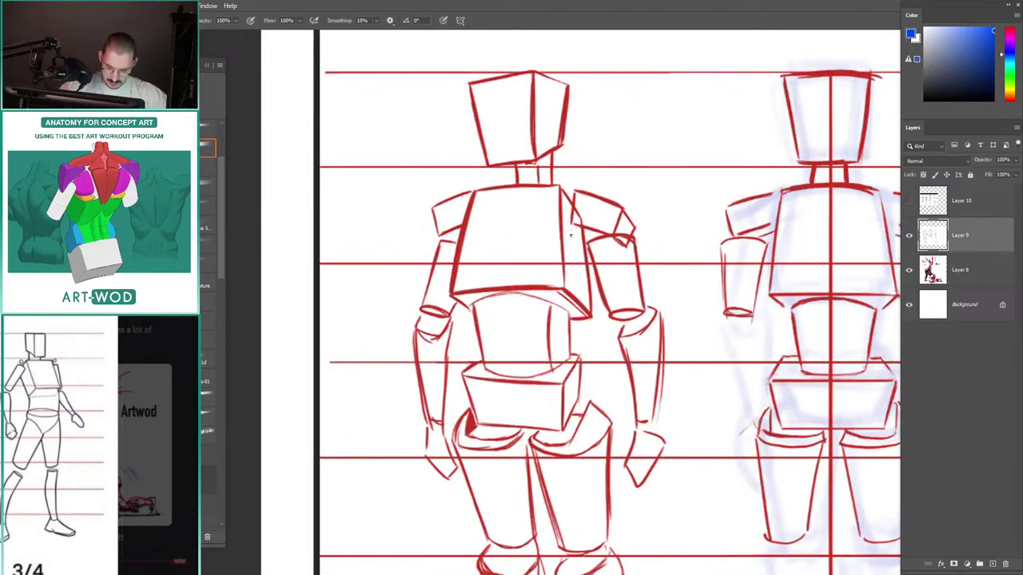
pyautogui.moveTo(586, 193)
pyautogui.mouseDown()
pyautogui.moveTo(640, 230)
pyautogui.moveTo(564, 187)
pyautogui.mouseUp()
pyautogui.hotkey('ctrl', 'z')
pyautogui.moveTo(624, 208)
pyautogui.mouseDown()
pyautogui.moveTo(642, 295)
pyautogui.moveTo(548, 169)
pyautogui.mouseUp()
pyautogui.hotkey('ctrl', 'z')
pyautogui.scroll(-4, 485, 176)
pyautogui.hotkey('ctrl', 'z')
# Step: Redraw the three-quarter mannequin's nearer upper arm in blue as one cylinder with a rounded top at the shoulder
pyautogui.scroll(3, 484, 222)
pyautogui.moveTo(596, 281)
pyautogui.mouseDown()
pyautogui.moveTo(566, 193)
pyautogui.moveTo(582, 233)
pyautogui.mouseUp()
pyautogui.hotkey('ctrl', 'z')
pyautogui.hotkey('ctrl', 'z')
pyautogui.moveTo(569, 177)
pyautogui.mouseDown()
pyautogui.moveTo(596, 275)
pyautogui.moveTo(603, 169)
pyautogui.mouseUp()
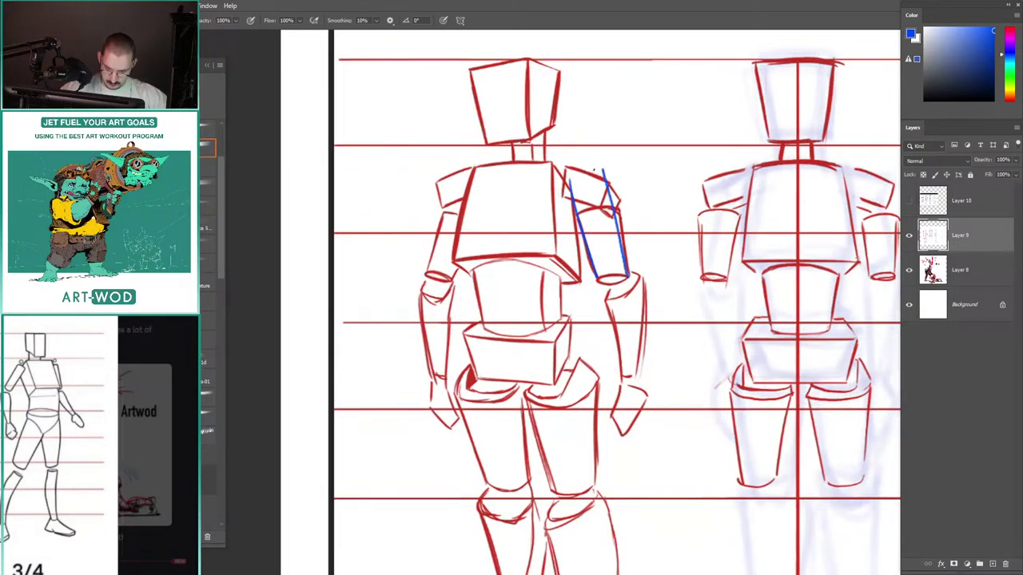
pyautogui.hotkey('ctrl', 'z')
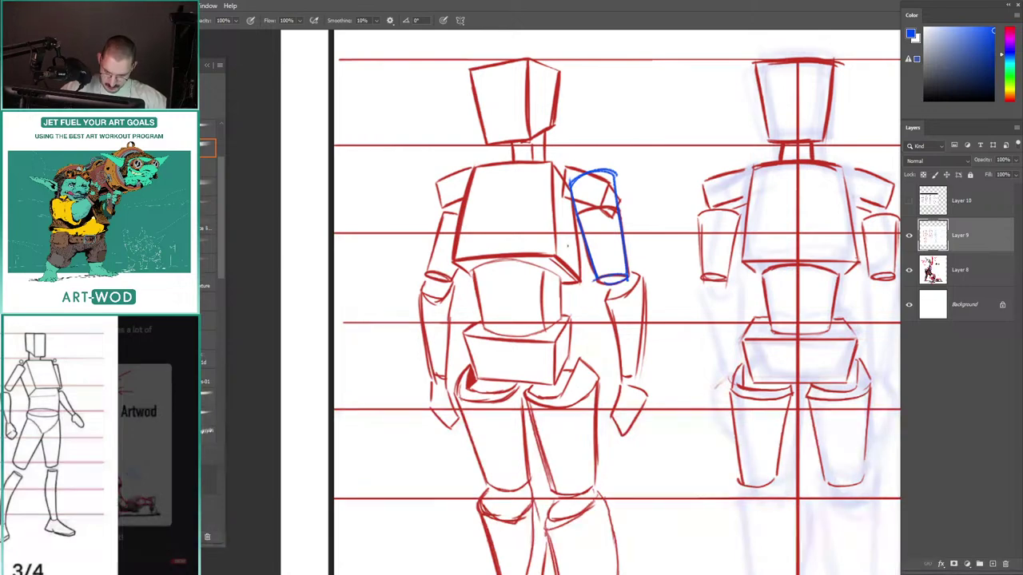
# Step: Redraw the three-quarter mannequin's opposite upper arm in blue, running from the elbow up into the shoulder beside the rib cage
pyautogui.press('e')
pyautogui.scroll(-3, 485, 181)
pyautogui.scroll(1, 448, 199)
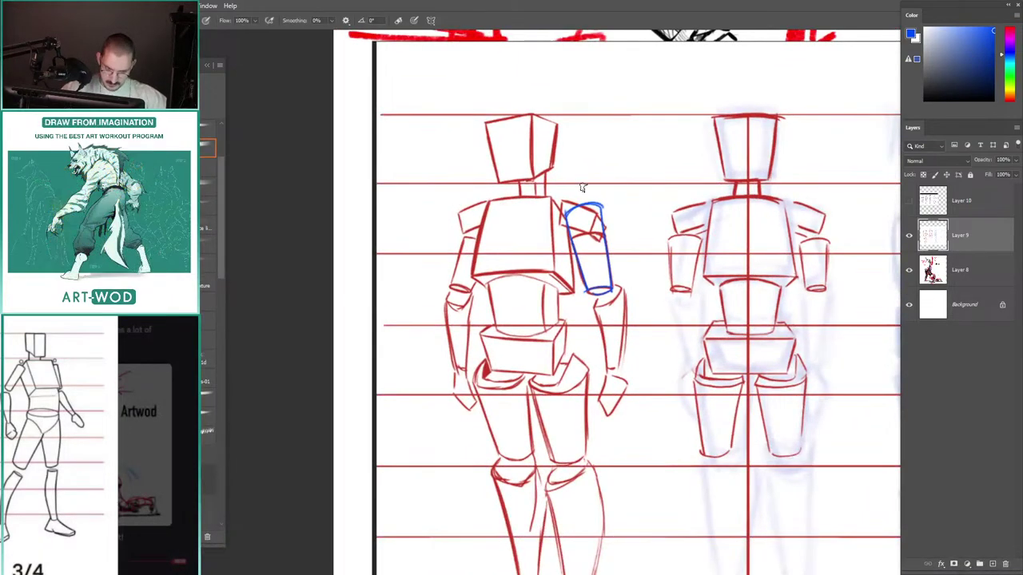
pyautogui.moveTo(574, 196)
pyautogui.mouseDown()
pyautogui.moveTo(599, 198)
pyautogui.moveTo(601, 208)
pyautogui.mouseUp()
pyautogui.moveTo(476, 178); pyautogui.dragTo(459, 167)
pyautogui.moveTo(453, 211)
pyautogui.mouseDown()
pyautogui.moveTo(476, 184)
pyautogui.moveTo(460, 188)
pyautogui.mouseUp()
pyautogui.moveTo(502, 284); pyautogui.dragTo(495, 190)
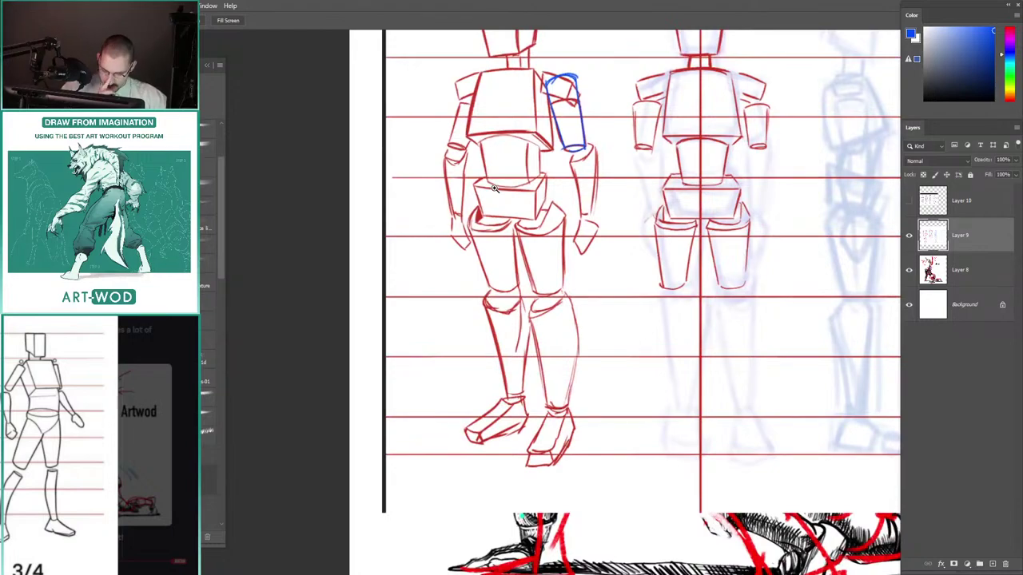
pyautogui.moveTo(442, 147)
pyautogui.mouseDown()
pyautogui.moveTo(478, 201)
pyautogui.moveTo(477, 262)
pyautogui.mouseUp()
pyautogui.moveTo(458, 228)
pyautogui.mouseDown()
pyautogui.moveTo(486, 227)
pyautogui.moveTo(497, 273)
pyautogui.mouseUp()
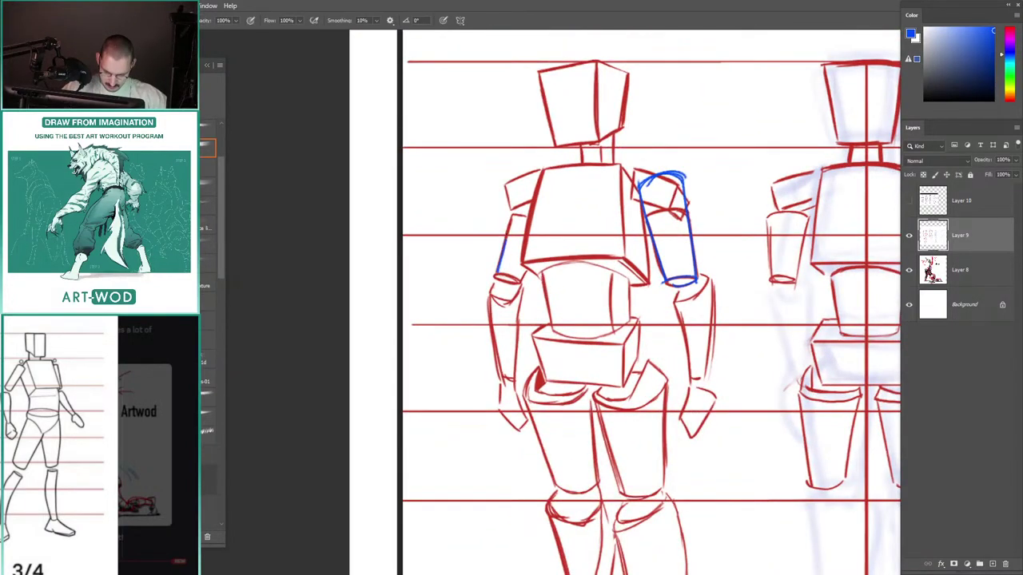
pyautogui.moveTo(525, 184); pyautogui.dragTo(538, 184)
# Step: Redraw the front plane of the three-quarter mannequin's head box in blue with straighter sides and a level upper edge
pyautogui.moveTo(478, 140)
pyautogui.mouseDown()
pyautogui.moveTo(458, 162)
pyautogui.moveTo(424, 270)
pyautogui.mouseUp()
pyautogui.moveTo(469, 197); pyautogui.dragTo(490, 192)
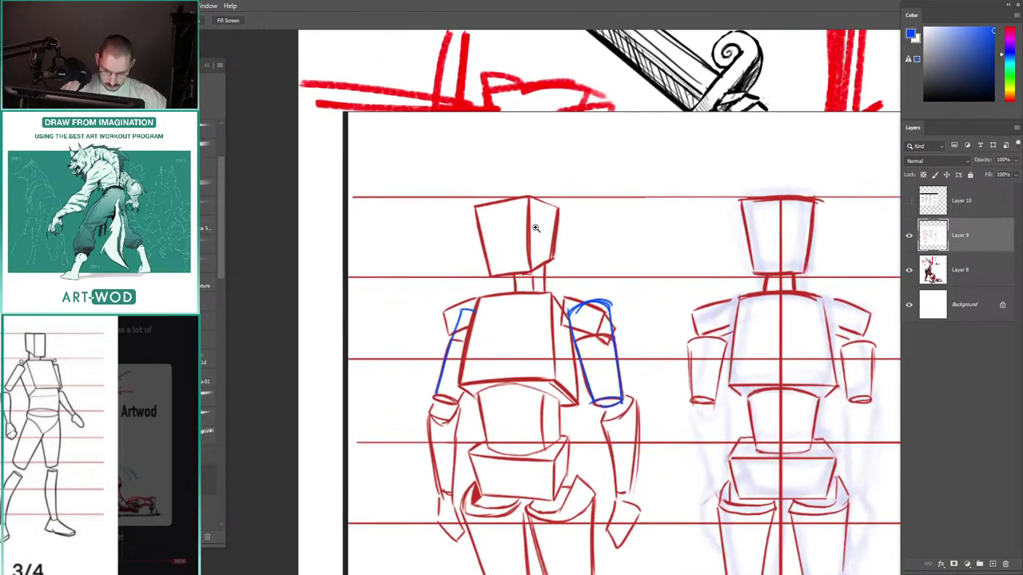
pyautogui.moveTo(536, 226); pyautogui.dragTo(553, 226)
pyautogui.press('b')
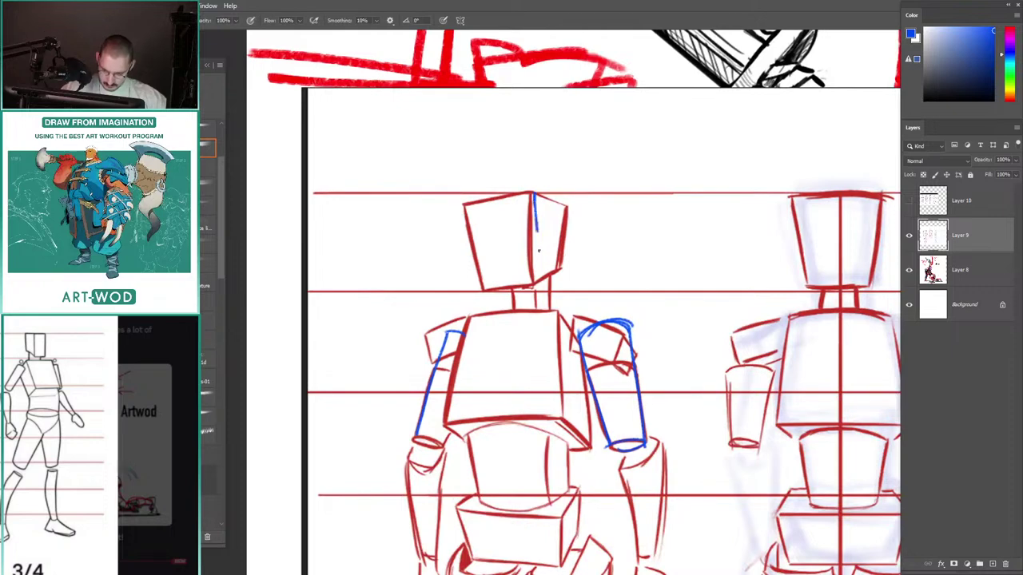
pyautogui.hotkey('ctrl', 'z')
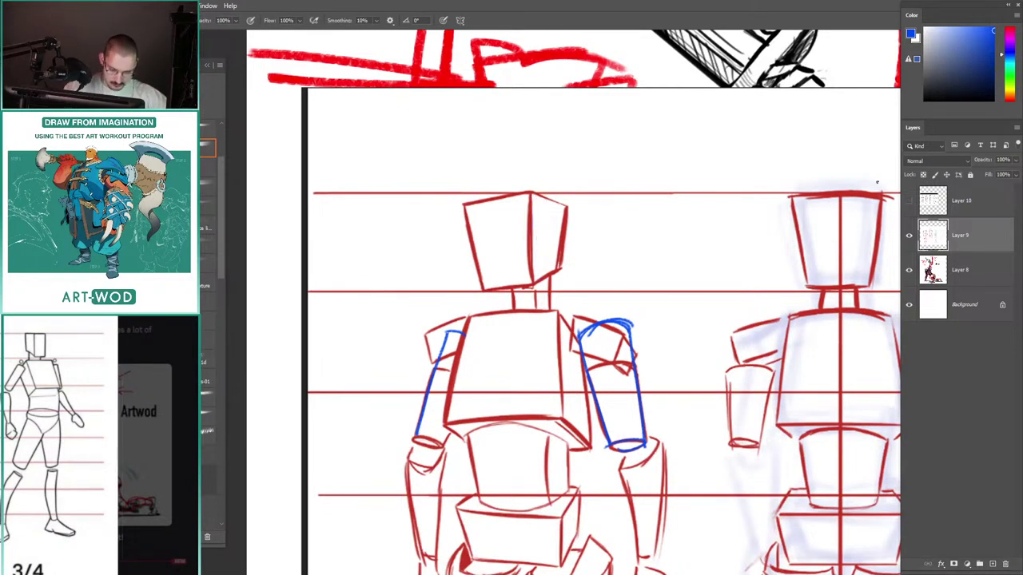
pyautogui.moveTo(531, 286); pyautogui.dragTo(529, 193)
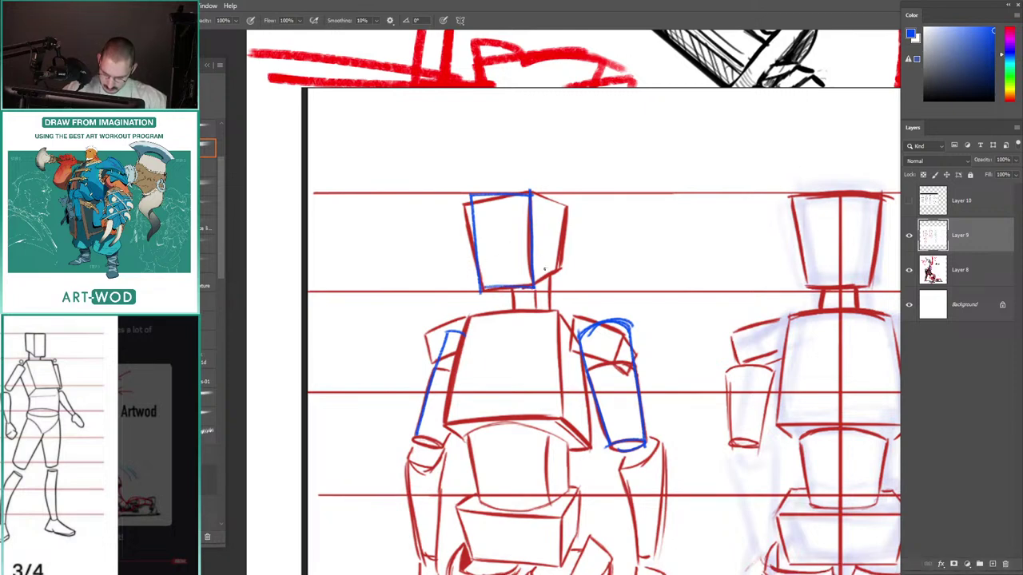
# Step: Draw the narrow side plane of the head box in blue, joining it to the front plane
pyautogui.moveTo(558, 269); pyautogui.dragTo(560, 208)
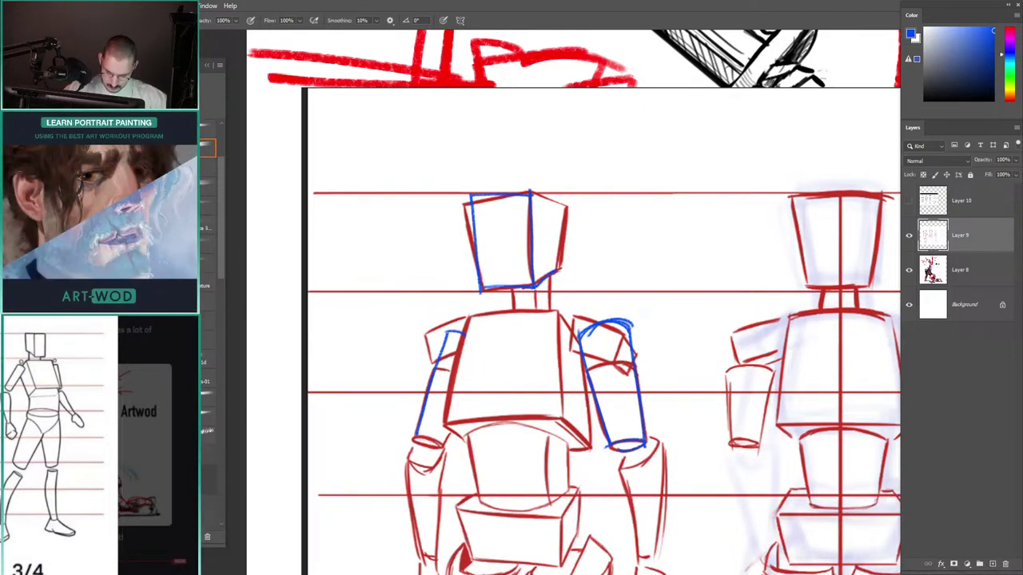
pyautogui.hotkey('ctrl', 'z')
pyautogui.hotkey('ctrl', 'z')
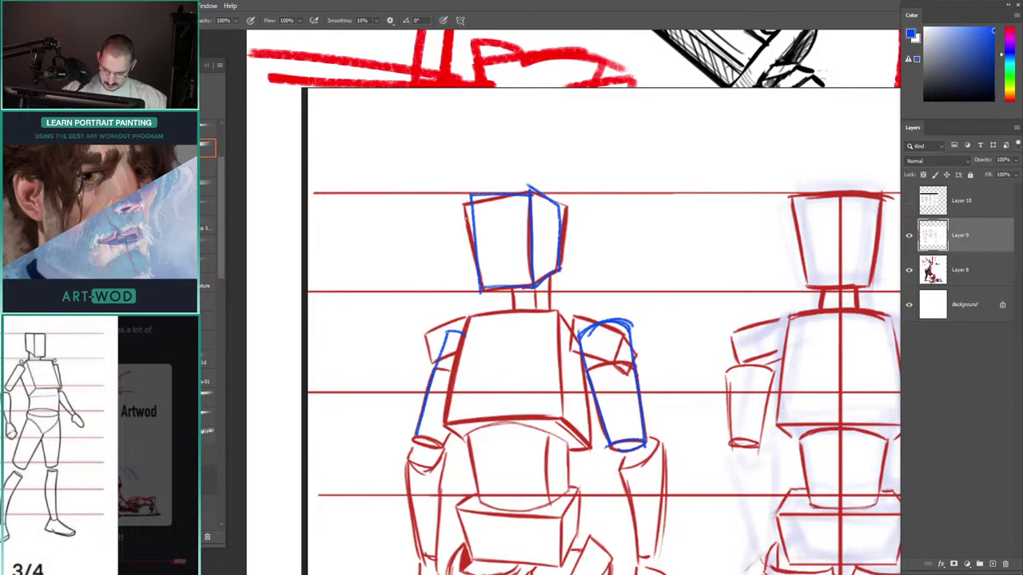
pyautogui.moveTo(457, 199)
pyautogui.mouseDown()
pyautogui.moveTo(423, 201)
pyautogui.moveTo(535, 194)
pyautogui.moveTo(566, 212)
pyautogui.mouseUp()
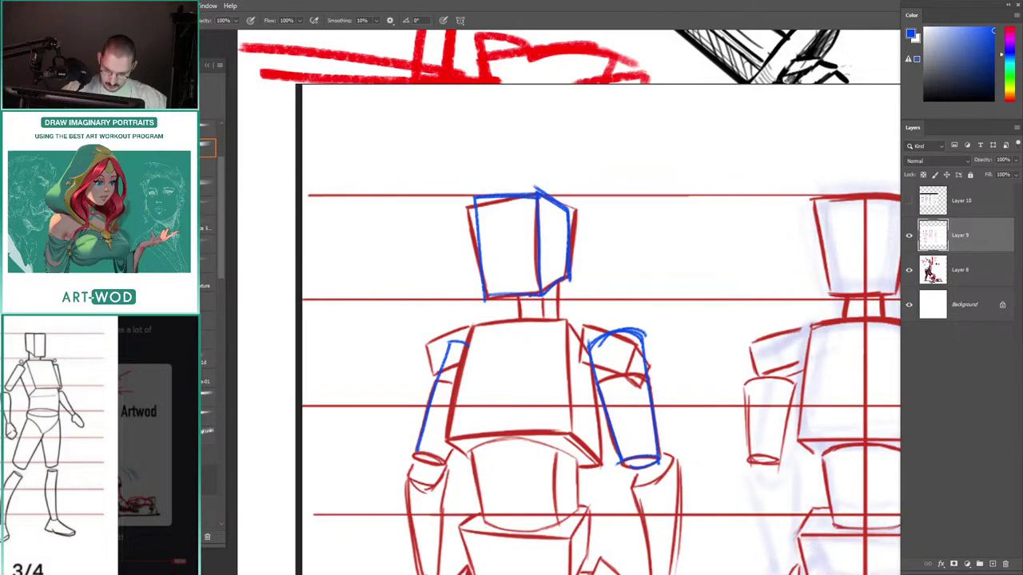
# Step: Try blue marks over the rib cage and a circle around the three-quarter mannequin's nearer shoulder
pyautogui.scroll(-3, 473, 183)
pyautogui.scroll(3, 472, 183)
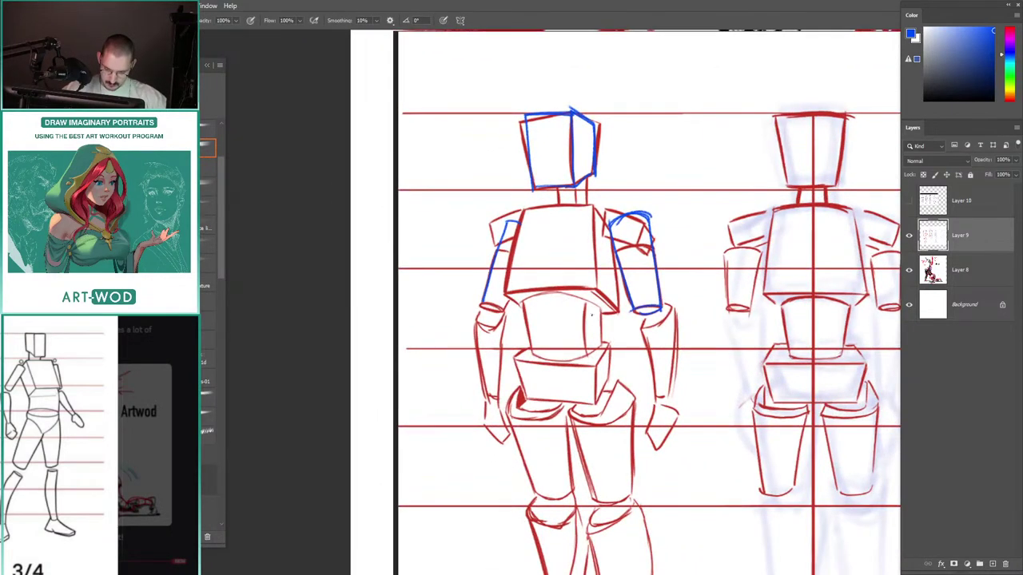
pyautogui.moveTo(595, 210); pyautogui.dragTo(515, 240)
pyautogui.hotkey('ctrl', 'z')
pyautogui.hotkey('ctrl', 'z')
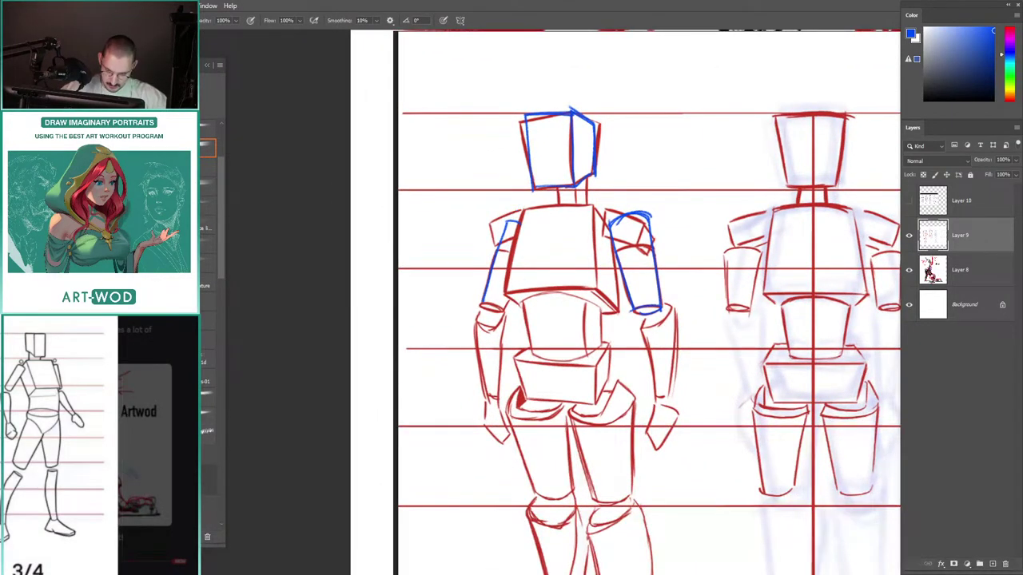
pyautogui.moveTo(609, 208)
pyautogui.mouseDown()
pyautogui.moveTo(590, 238)
pyautogui.moveTo(639, 249)
pyautogui.mouseUp()
pyautogui.hotkey('ctrl', 'z')
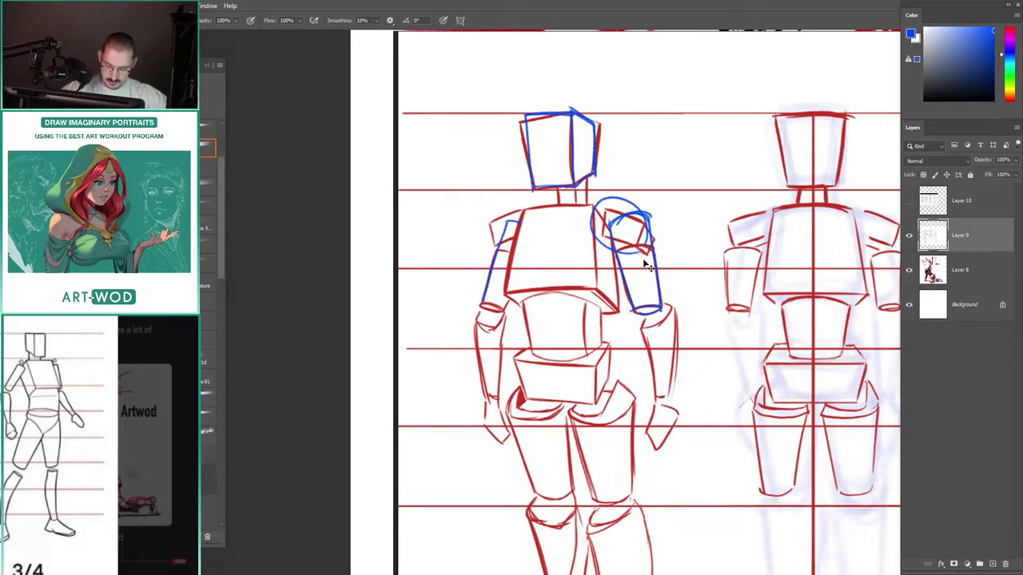
pyautogui.hotkey('ctrl', 'z')
# Step: Try a large blue circle around the three-quarter mannequin's head
pyautogui.moveTo(483, 208); pyautogui.dragTo(461, 263)
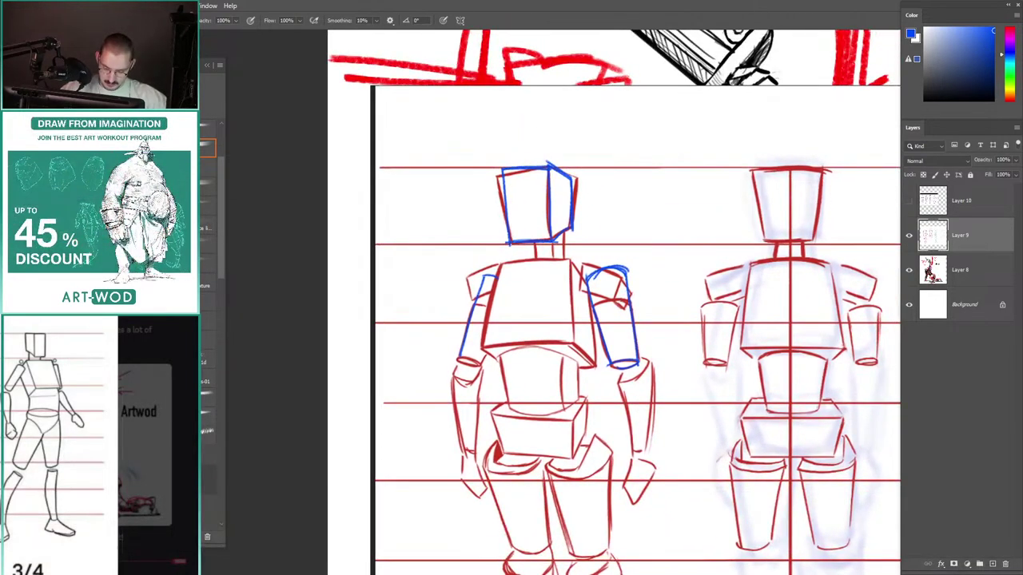
pyautogui.scroll(-3, 544, 200)
pyautogui.scroll(3, 544, 200)
pyautogui.moveTo(478, 186)
pyautogui.mouseDown()
pyautogui.moveTo(609, 195)
pyautogui.moveTo(478, 191)
pyautogui.mouseUp()
pyautogui.hotkey('ctrl', 'z')
pyautogui.moveTo(572, 269)
pyautogui.mouseDown()
pyautogui.moveTo(584, 144)
pyautogui.moveTo(595, 249)
pyautogui.mouseUp()
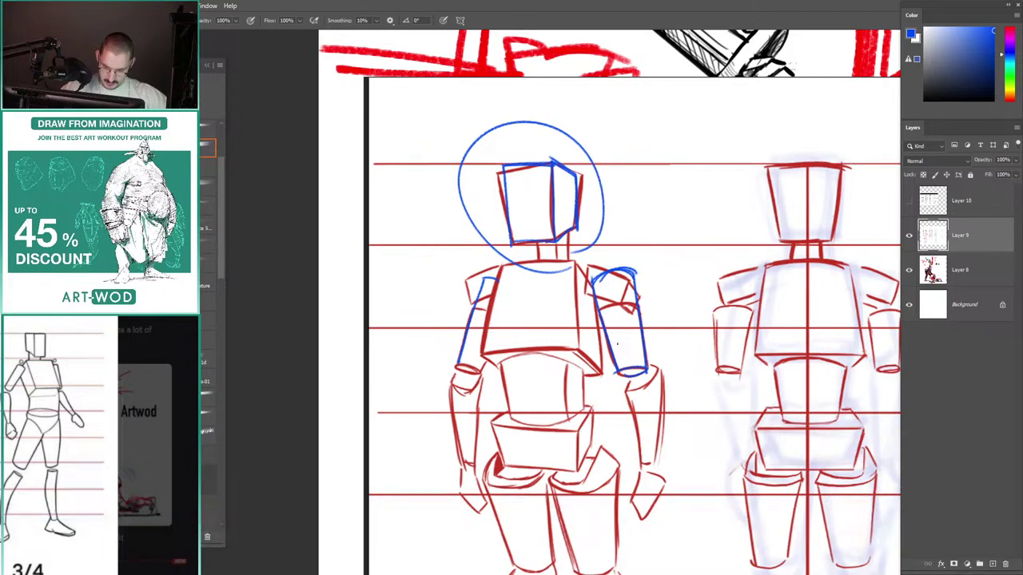
pyautogui.hotkey('ctrl', 'z')
# Step: Try a tighter blue circle close around the corrected head box, checking it against the whole figure
pyautogui.scroll(-4, 480, 210)
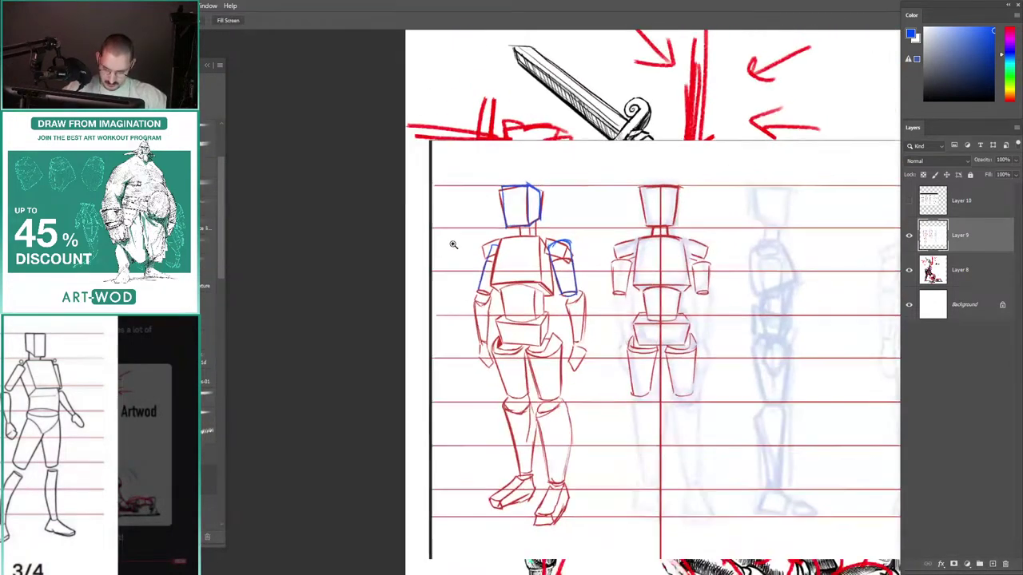
pyautogui.scroll(3, 484, 229)
pyautogui.scroll(1, 483, 228)
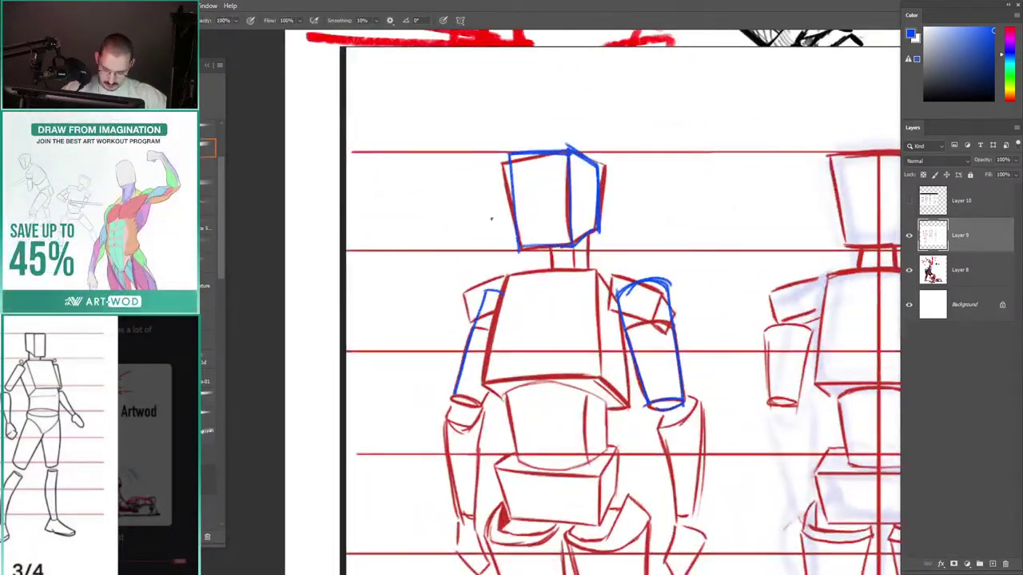
pyautogui.scroll(-4, 471, 255)
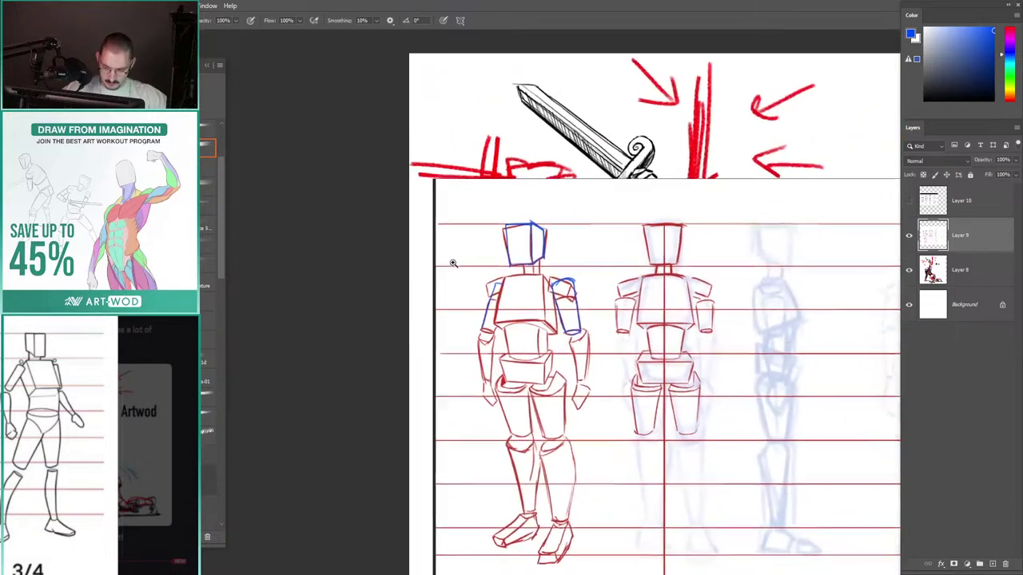
pyautogui.scroll(4, 481, 242)
pyautogui.moveTo(481, 242); pyautogui.dragTo(424, 207)
pyautogui.moveTo(471, 169)
pyautogui.mouseDown()
pyautogui.moveTo(534, 272)
pyautogui.moveTo(523, 268)
pyautogui.mouseUp()
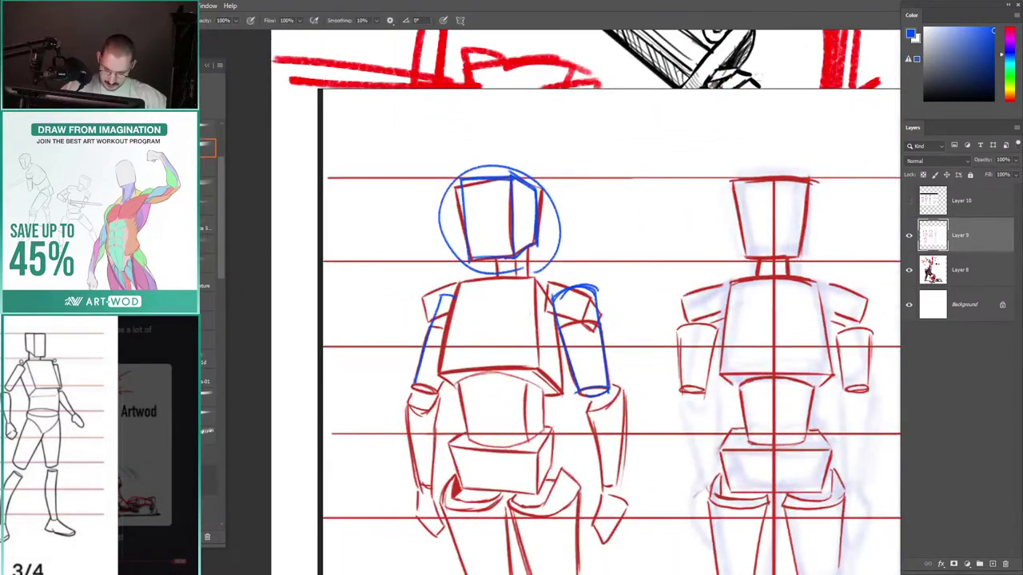
pyautogui.hotkey('ctrl', 'z')
pyautogui.hotkey('ctrl', 'z')
pyautogui.moveTo(450, 171)
pyautogui.mouseDown()
pyautogui.moveTo(515, 273)
pyautogui.moveTo(470, 260)
pyautogui.mouseUp()
pyautogui.hotkey('ctrl', 'z')
pyautogui.hotkey('ctrl', 'z')
# Step: Draw a blue box between the two mannequin heads: a square front plane with narrow side and bottom planes
pyautogui.moveTo(467, 194); pyautogui.dragTo(456, 239)
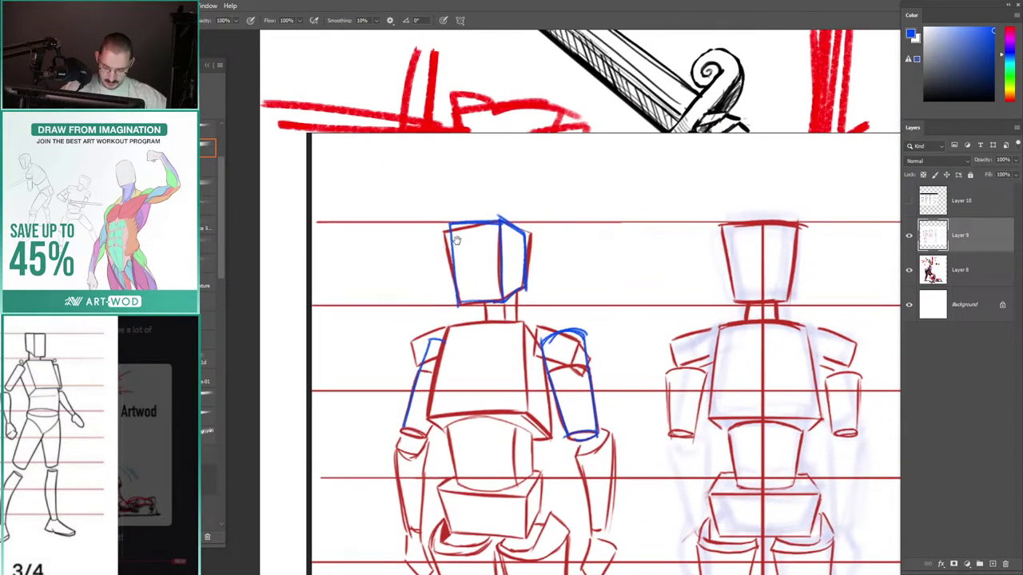
pyautogui.scroll(1, 504, 234)
pyautogui.moveTo(632, 179)
pyautogui.mouseDown()
pyautogui.moveTo(630, 255)
pyautogui.moveTo(547, 240)
pyautogui.moveTo(548, 171)
pyautogui.mouseUp()
pyautogui.hotkey('ctrl', 'z')
pyautogui.moveTo(626, 170); pyautogui.dragTo(543, 170)
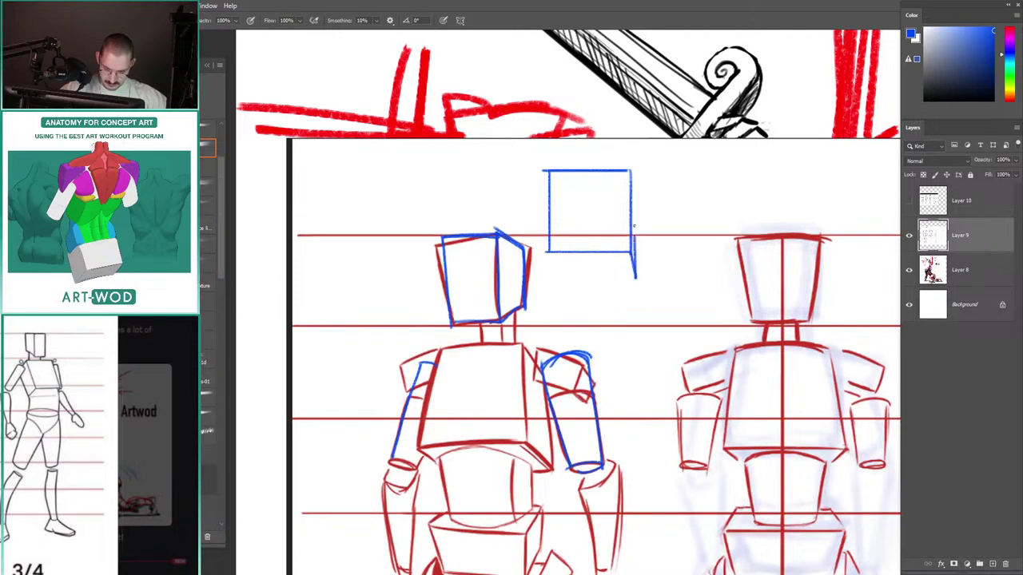
pyautogui.moveTo(634, 226); pyautogui.dragTo(634, 214)
pyautogui.hotkey('ctrl', 'z')
pyautogui.hotkey('ctrl', 'z')
pyautogui.moveTo(636, 274)
pyautogui.mouseDown()
pyautogui.moveTo(633, 184)
pyautogui.moveTo(582, 273)
pyautogui.moveTo(601, 273)
pyautogui.moveTo(577, 274)
pyautogui.moveTo(548, 254)
pyautogui.moveTo(656, 196)
pyautogui.moveTo(607, 291)
pyautogui.moveTo(509, 213)
pyautogui.moveTo(628, 157)
pyautogui.mouseUp()
pyautogui.hotkey('ctrl', 'z')
pyautogui.hotkey('ctrl', 'z')
pyautogui.hotkey('ctrl', 'z')
pyautogui.hotkey('ctrl', 'z')
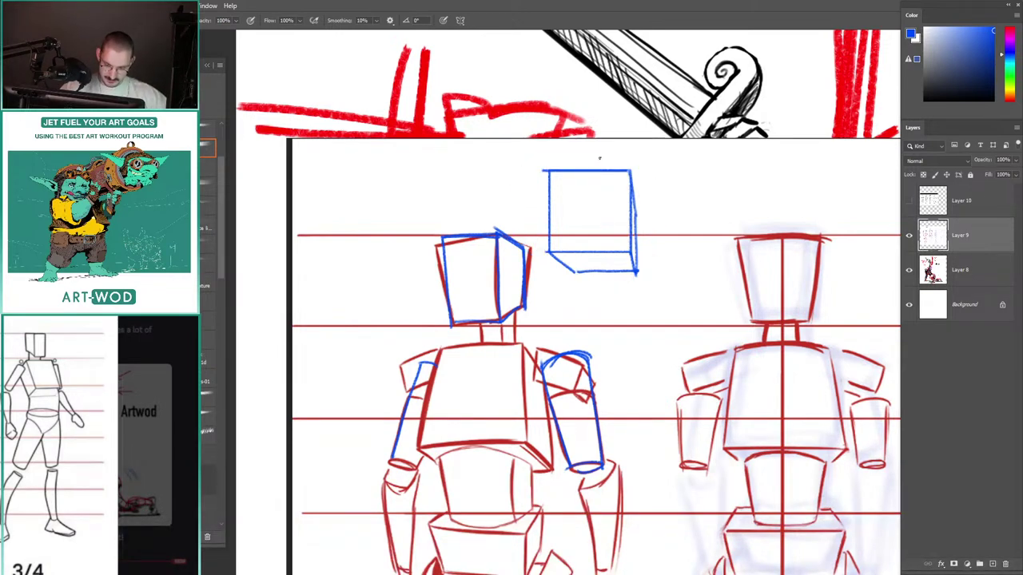
# Step: Add blue guide lines outside the box's upper and left edges, plus the inner back edges and their connecting depth line
pyautogui.moveTo(536, 162)
pyautogui.mouseDown()
pyautogui.moveTo(530, 241)
pyautogui.moveTo(537, 271)
pyautogui.mouseUp()
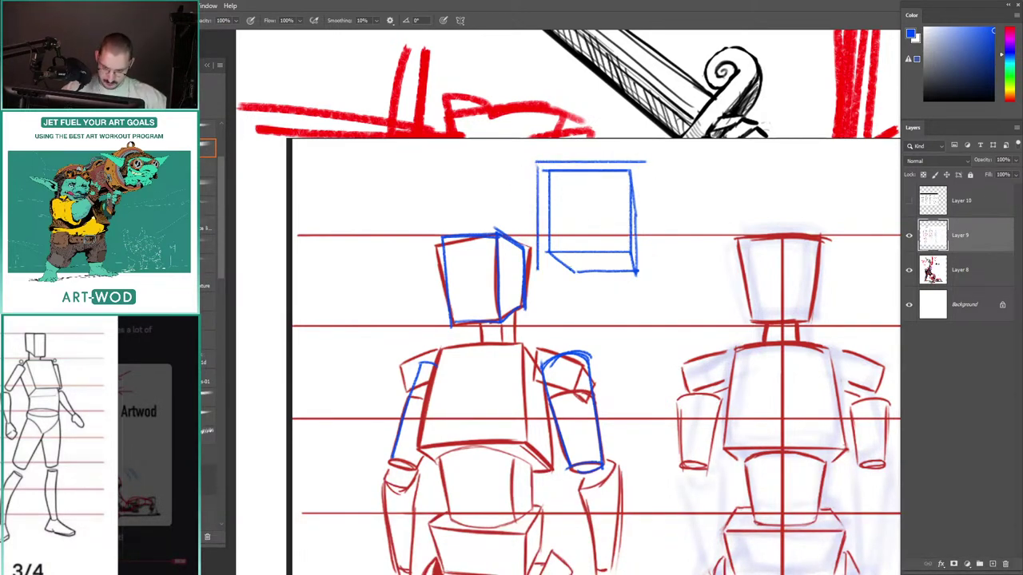
pyautogui.hotkey('ctrl', 'z')
pyautogui.moveTo(572, 212); pyautogui.dragTo(573, 271)
pyautogui.moveTo(577, 212); pyautogui.dragTo(630, 211)
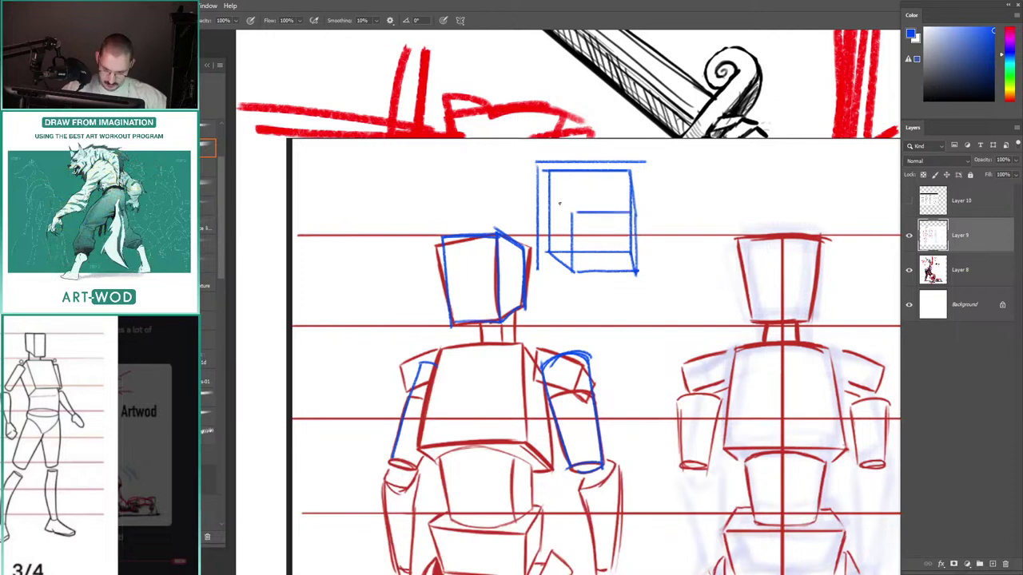
pyautogui.moveTo(550, 171); pyautogui.dragTo(570, 211)
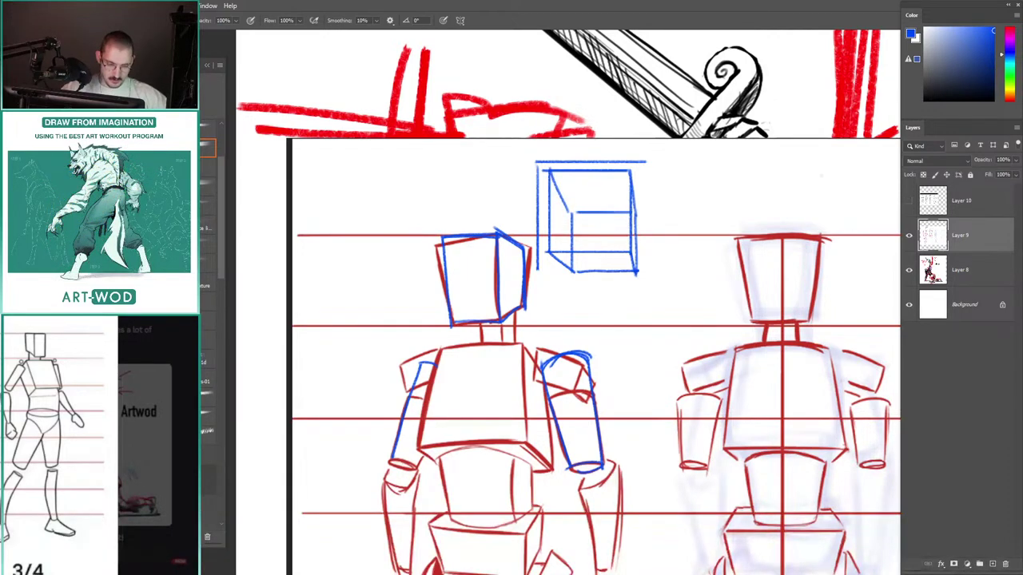
# Step: Draw a small red square beside the blue box and retrace the box's bottom plane edges in red
pyautogui.press('x')
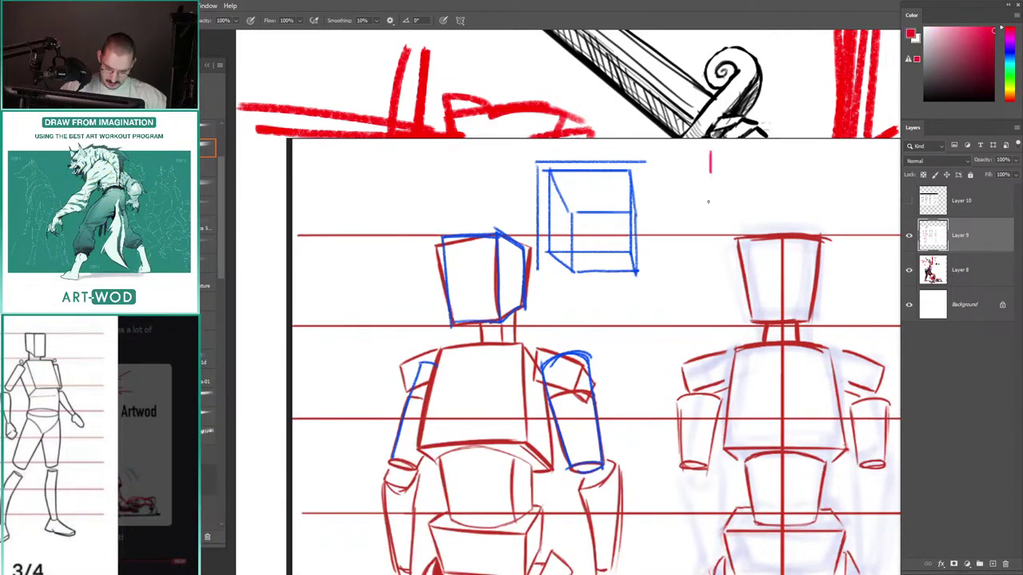
pyautogui.moveTo(650, 215)
pyautogui.mouseDown()
pyautogui.moveTo(670, 158)
pyautogui.moveTo(704, 152)
pyautogui.moveTo(707, 163)
pyautogui.moveTo(651, 163)
pyautogui.mouseUp()
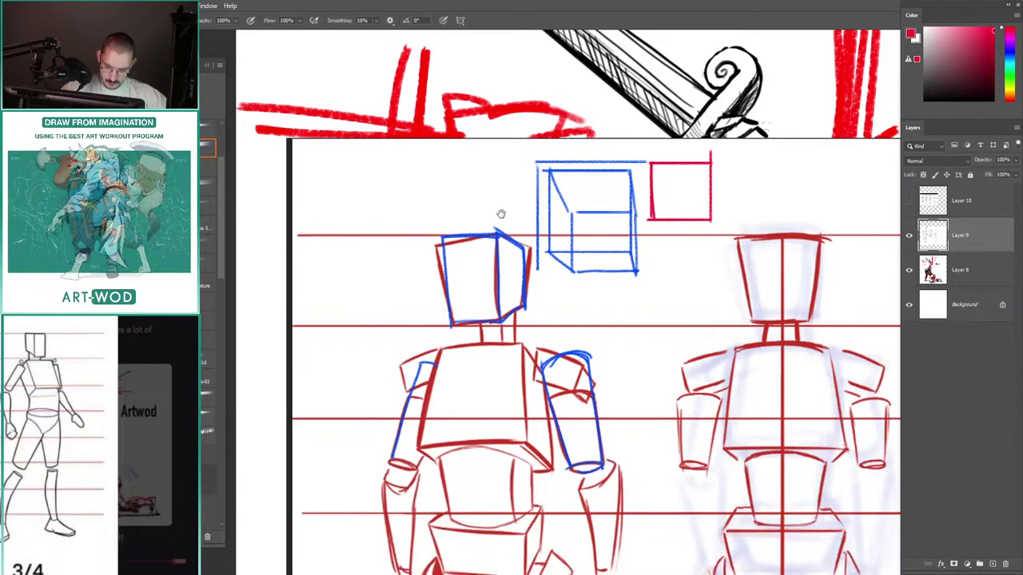
pyautogui.moveTo(500, 214); pyautogui.dragTo(479, 245)
pyautogui.moveTo(618, 285); pyautogui.dragTo(625, 306)
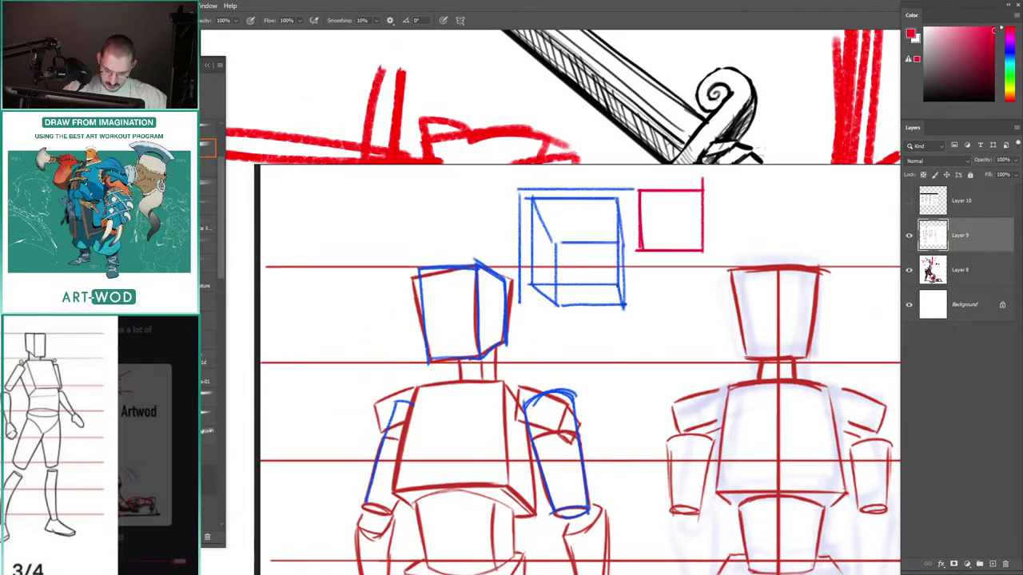
pyautogui.moveTo(623, 252); pyautogui.dragTo(619, 218)
pyautogui.moveTo(499, 181); pyautogui.dragTo(490, 129)
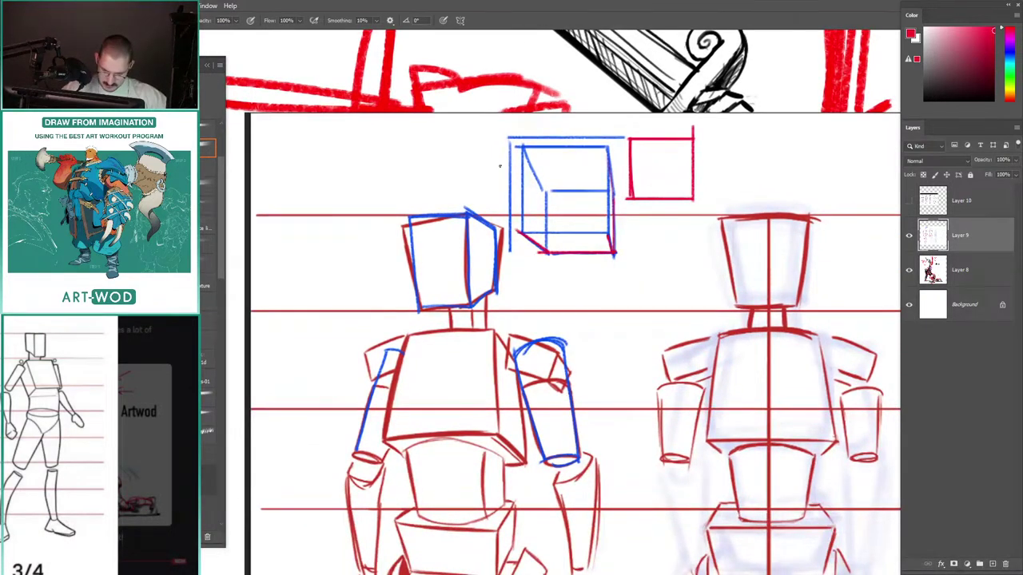
# Step: Try a large red circle around the blue construction box
pyautogui.moveTo(499, 166)
pyautogui.mouseDown()
pyautogui.moveTo(642, 232)
pyautogui.moveTo(504, 192)
pyautogui.mouseUp()
pyautogui.hotkey('ctrl', 'z')
pyautogui.moveTo(500, 137)
pyautogui.mouseDown()
pyautogui.moveTo(570, 270)
pyautogui.moveTo(488, 144)
pyautogui.mouseUp()
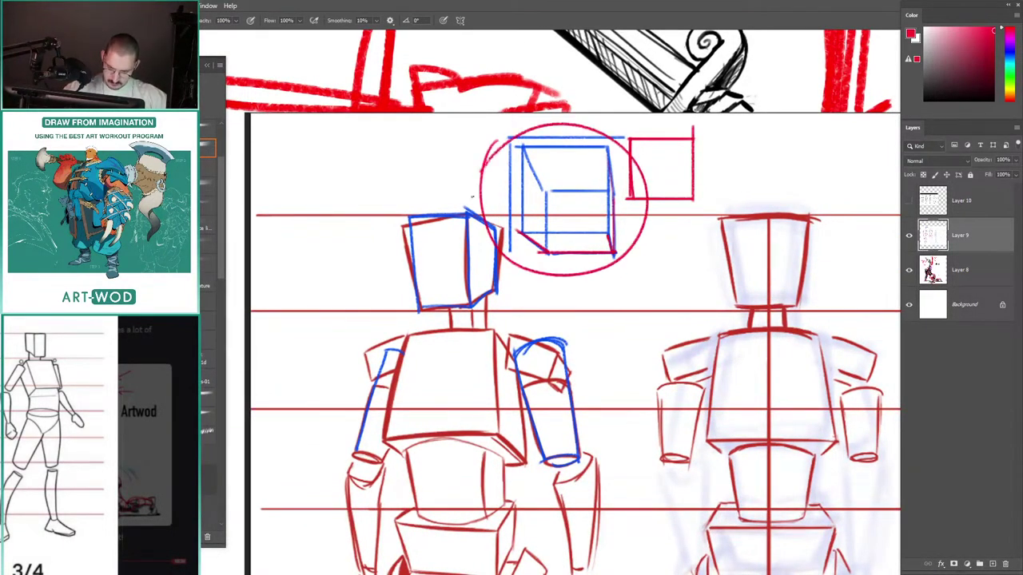
pyautogui.hotkey('ctrl', 'z')
pyautogui.moveTo(564, 281)
pyautogui.mouseDown()
pyautogui.moveTo(660, 235)
pyautogui.moveTo(612, 277)
pyautogui.mouseUp()
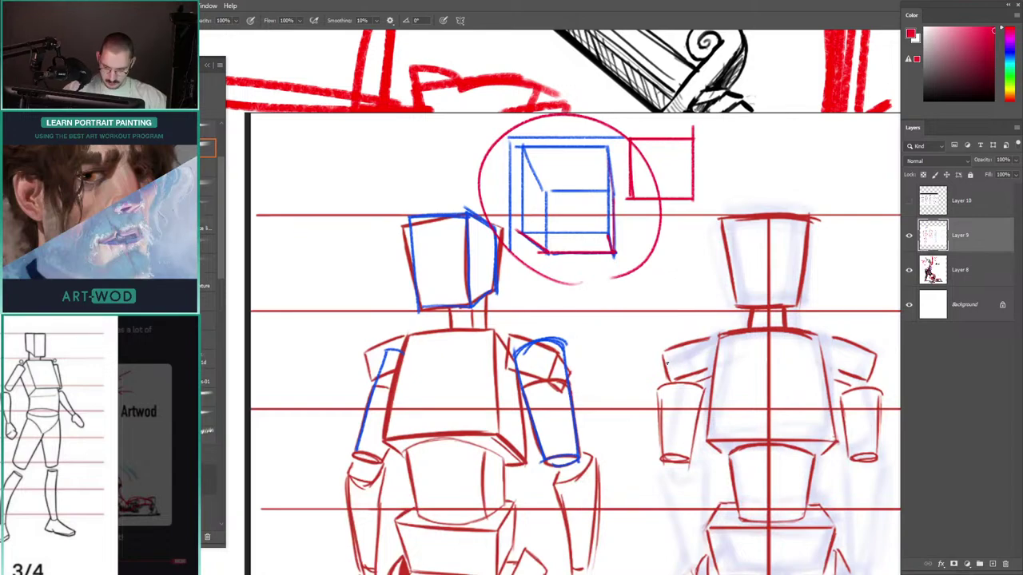
pyautogui.hotkey('ctrl', 'z')
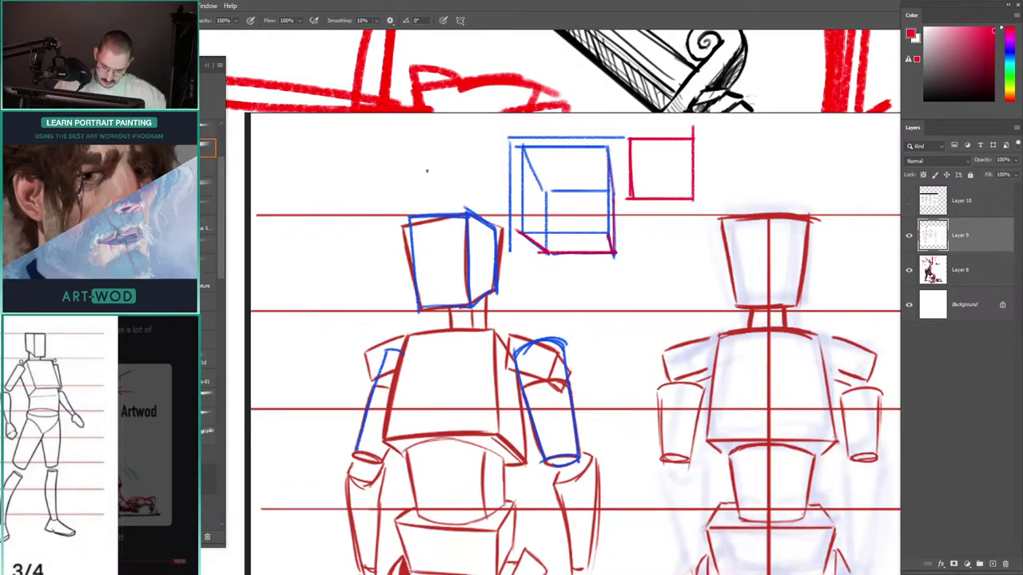
pyautogui.moveTo(427, 171); pyautogui.dragTo(462, 207)
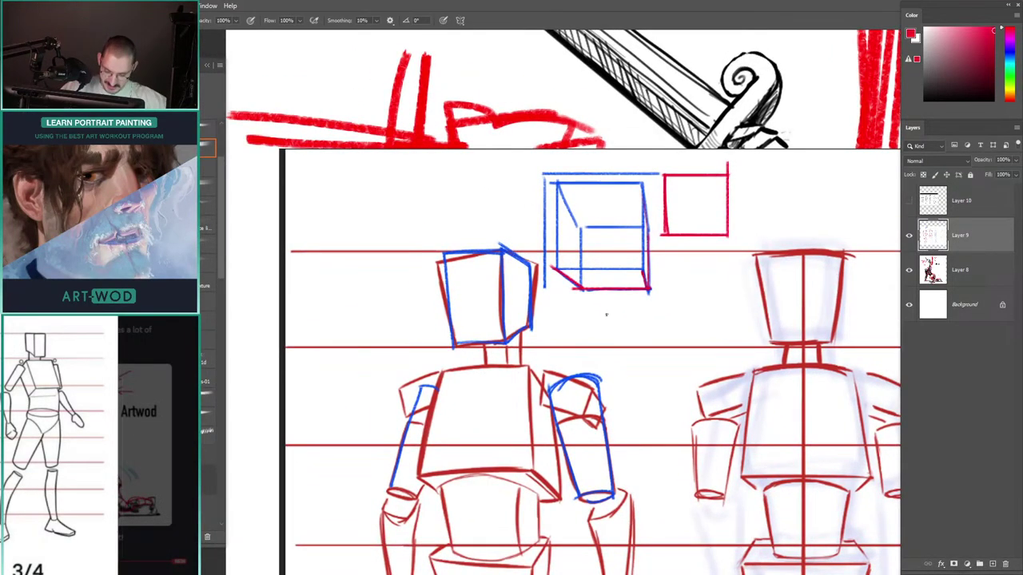
pyautogui.moveTo(606, 314)
pyautogui.mouseDown()
pyautogui.moveTo(649, 312)
pyautogui.moveTo(635, 319)
pyautogui.mouseUp()
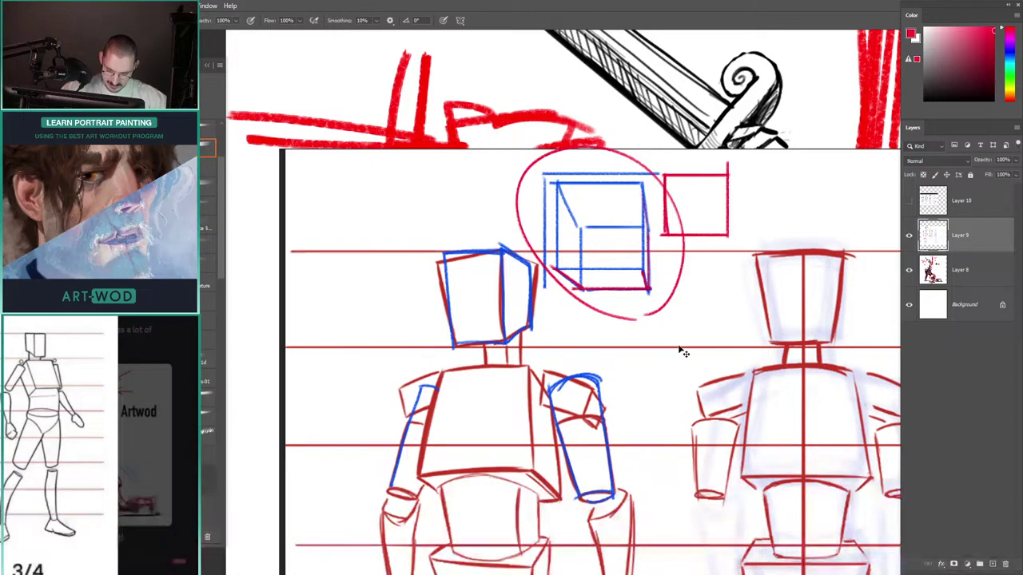
pyautogui.hotkey('ctrl', 'z')
# Step: Try a red trace of the construction box's left edge and a red arrow curving towards the head box
pyautogui.moveTo(493, 200); pyautogui.dragTo(483, 215)
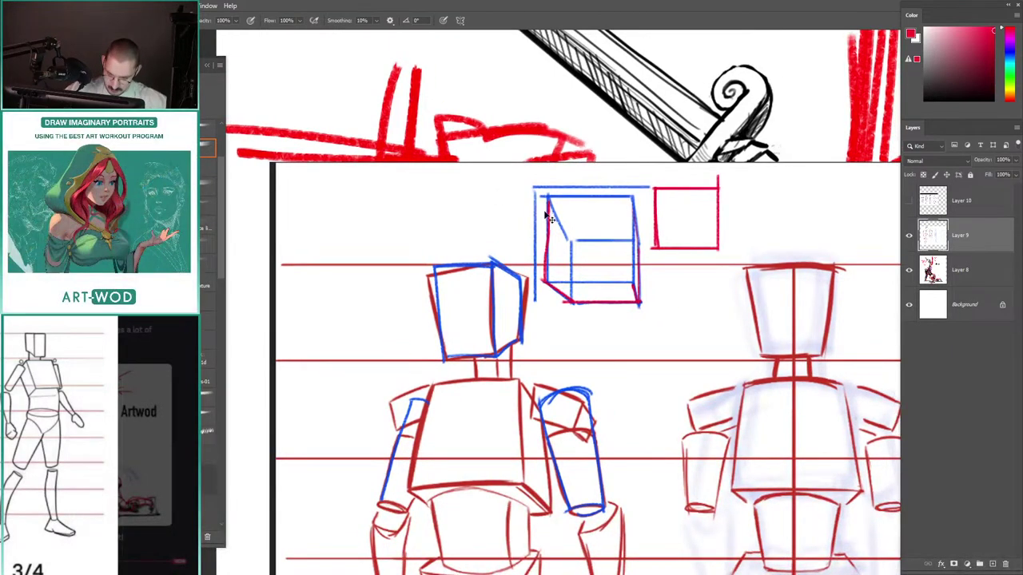
pyautogui.moveTo(605, 327)
pyautogui.mouseDown()
pyautogui.moveTo(662, 286)
pyautogui.moveTo(611, 324)
pyautogui.mouseUp()
pyautogui.moveTo(468, 231); pyautogui.dragTo(544, 185)
pyautogui.hotkey('ctrl', 'z')
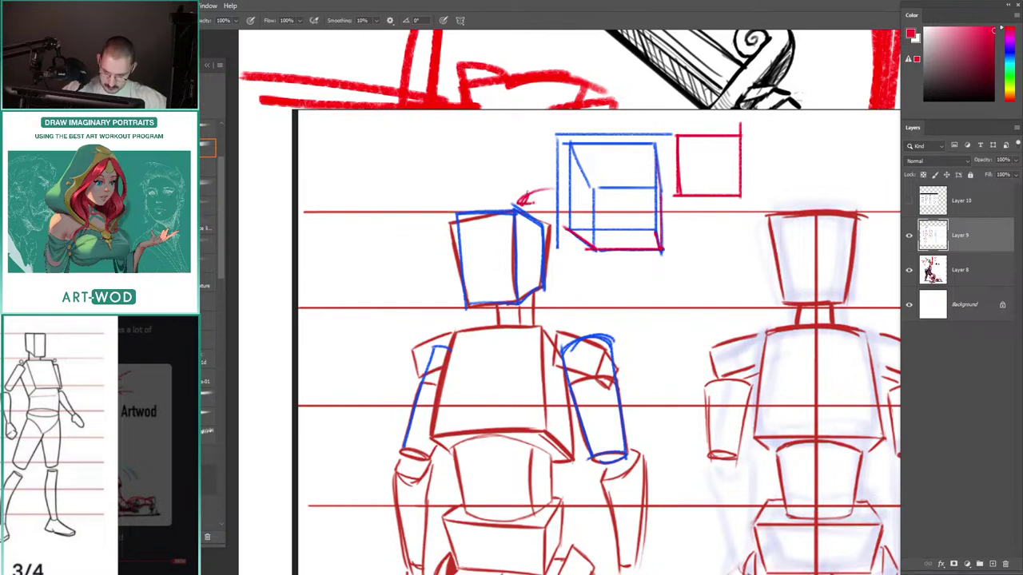
pyautogui.hotkey('ctrl', 'z')
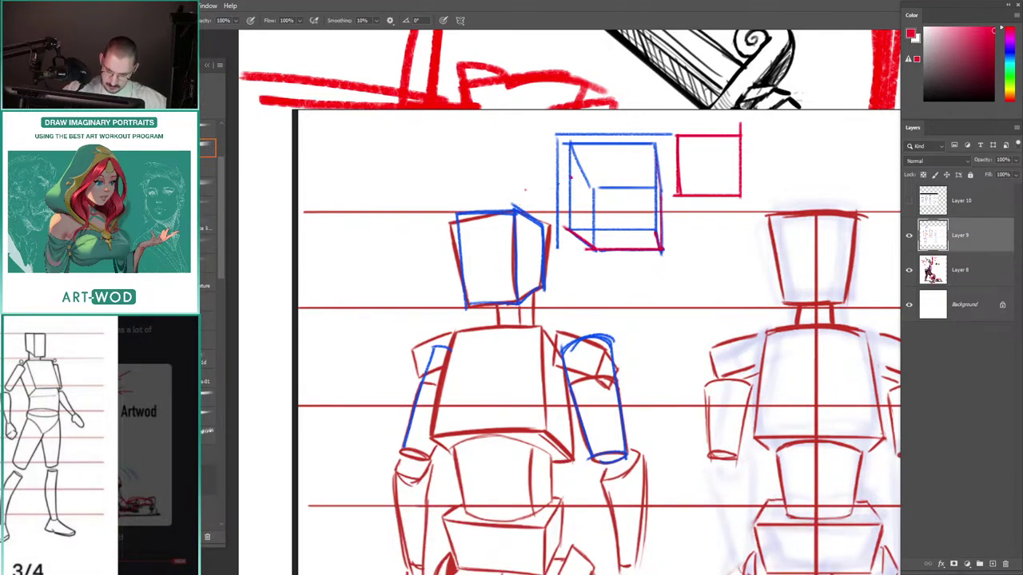
# Step: Draw a red curved leader with a crossed-out marker from the box's left side and write 9 on both front planes
pyautogui.moveTo(504, 182); pyautogui.dragTo(505, 199)
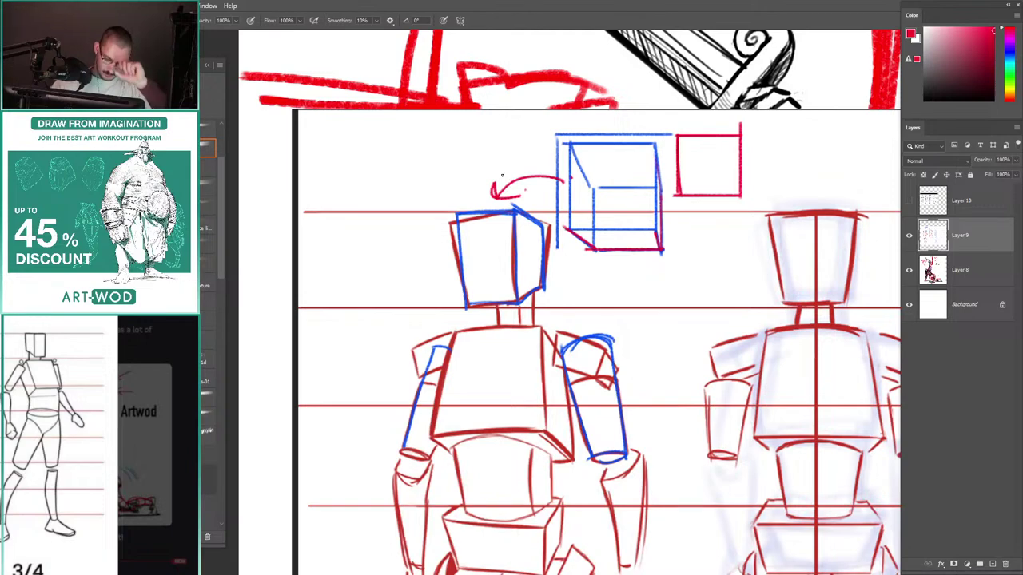
pyautogui.hotkey('ctrl', 'z')
pyautogui.moveTo(506, 178)
pyautogui.mouseDown()
pyautogui.moveTo(515, 195)
pyautogui.moveTo(472, 171)
pyautogui.moveTo(484, 143)
pyautogui.mouseUp()
pyautogui.moveTo(616, 185); pyautogui.dragTo(611, 218)
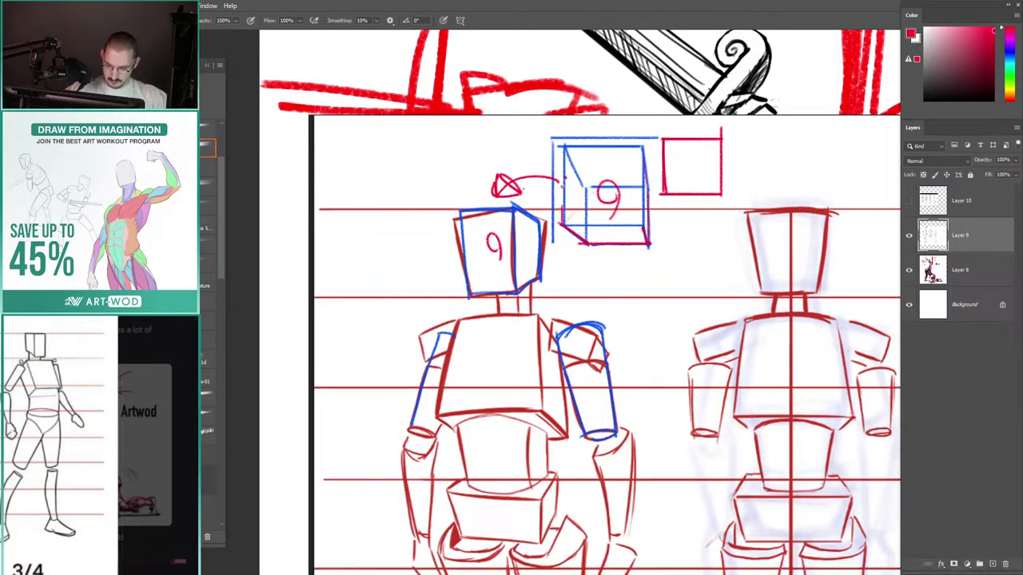
# Step: Outline the construction box's front plane in red and add a curved leader with an end marker from its bottom plane
pyautogui.moveTo(562, 149); pyautogui.dragTo(646, 145)
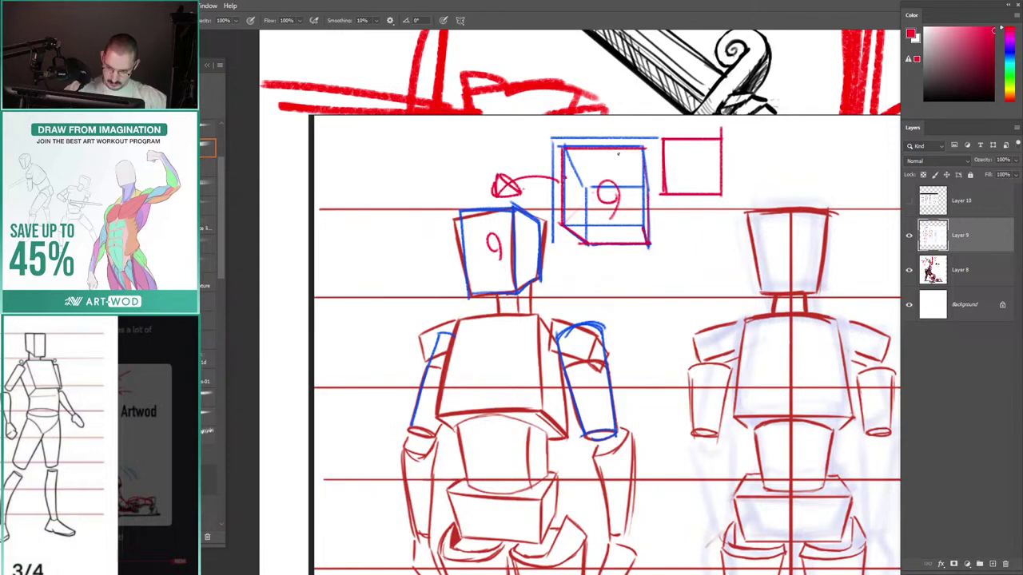
pyautogui.moveTo(643, 227); pyautogui.dragTo(642, 140)
pyautogui.moveTo(613, 224); pyautogui.dragTo(662, 247)
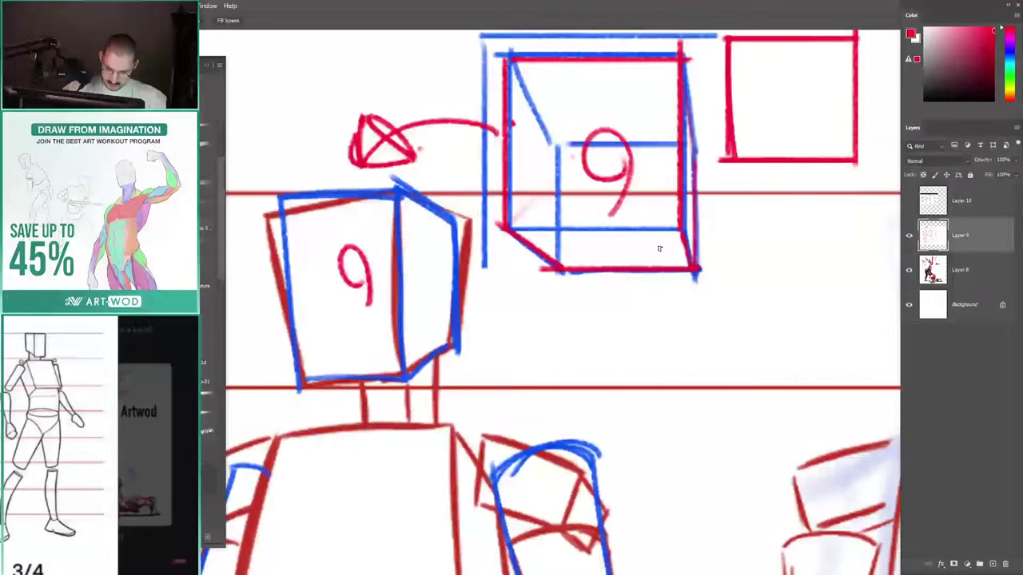
pyautogui.moveTo(609, 208); pyautogui.dragTo(585, 238)
pyautogui.scroll(1, 584, 238)
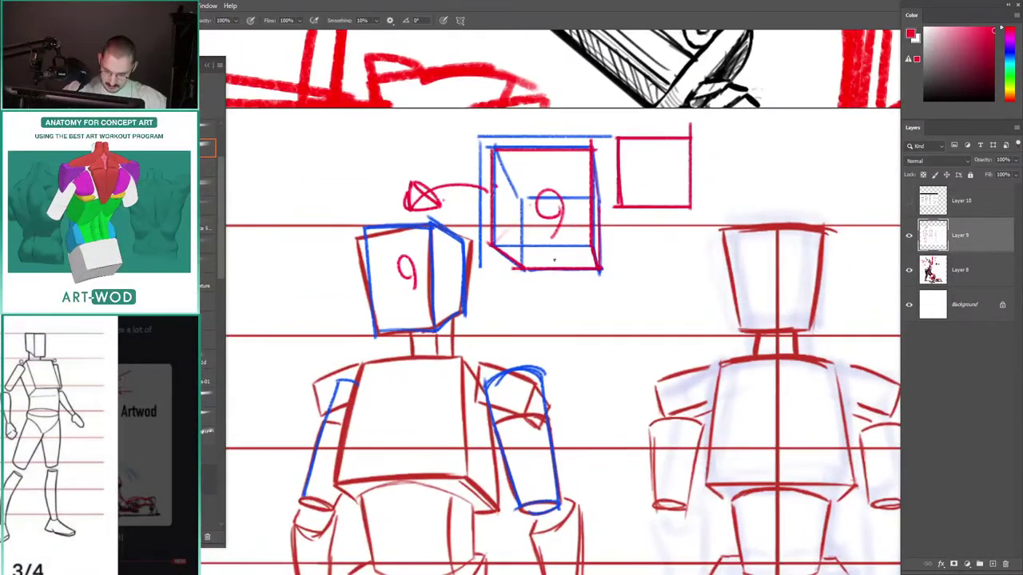
pyautogui.hotkey('ctrl', 'z')
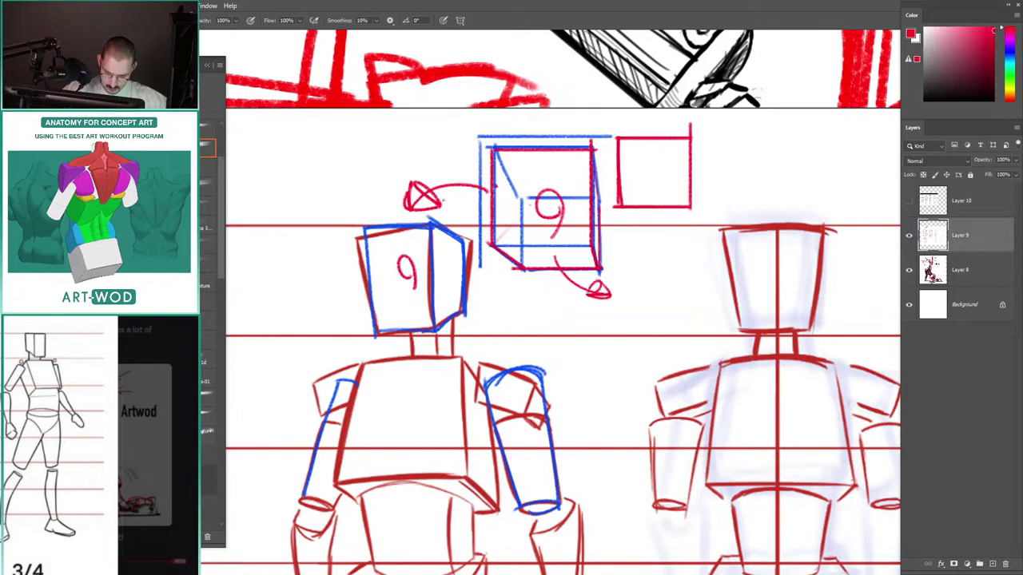
# Step: Circle the three-quarter mannequin's head box in red and try a larger oval reaching down over its torso
pyautogui.moveTo(515, 209); pyautogui.dragTo(486, 214)
pyautogui.moveTo(469, 301); pyautogui.dragTo(531, 261)
pyautogui.moveTo(488, 173); pyautogui.dragTo(497, 172)
pyautogui.moveTo(453, 281); pyautogui.dragTo(511, 199)
pyautogui.moveTo(512, 200)
pyautogui.mouseDown()
pyautogui.moveTo(473, 211)
pyautogui.moveTo(482, 206)
pyautogui.mouseUp()
pyautogui.hotkey('ctrl', 'z')
pyautogui.moveTo(545, 109)
pyautogui.mouseDown()
pyautogui.moveTo(537, 200)
pyautogui.moveTo(570, 181)
pyautogui.mouseUp()
pyautogui.moveTo(551, 209)
pyautogui.mouseDown()
pyautogui.moveTo(520, 192)
pyautogui.moveTo(484, 214)
pyautogui.moveTo(525, 195)
pyautogui.moveTo(516, 173)
pyautogui.mouseUp()
pyautogui.moveTo(504, 117)
pyautogui.mouseDown()
pyautogui.moveTo(507, 211)
pyautogui.moveTo(510, 112)
pyautogui.moveTo(507, 120)
pyautogui.mouseUp()
pyautogui.moveTo(378, 231)
pyautogui.mouseDown()
pyautogui.moveTo(458, 177)
pyautogui.moveTo(424, 180)
pyautogui.mouseUp()
pyautogui.hotkey('ctrl', 'z')
pyautogui.moveTo(546, 164); pyautogui.dragTo(553, 176)
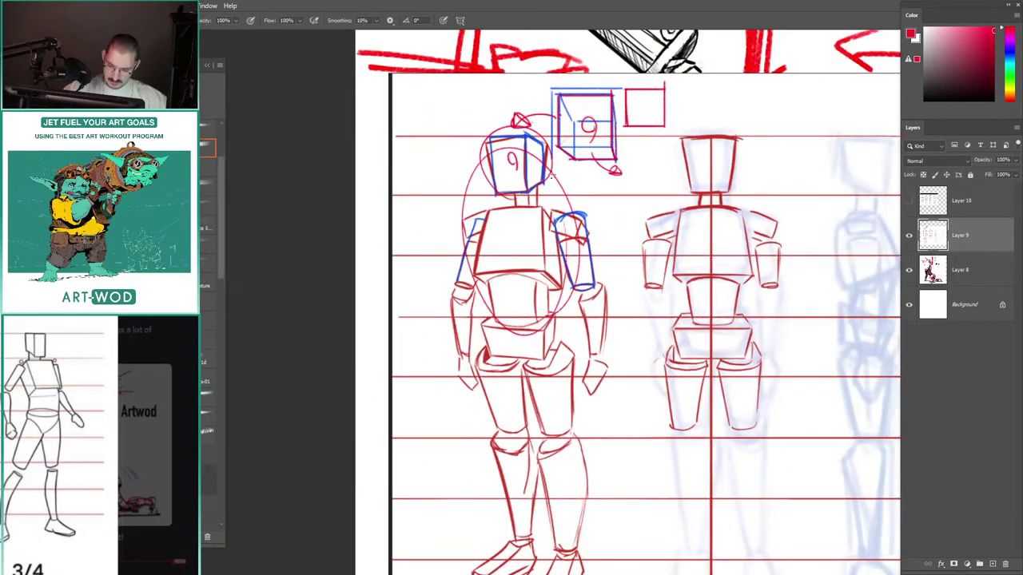
pyautogui.moveTo(519, 210); pyautogui.dragTo(442, 206)
pyautogui.hotkey('ctrl', 'z')
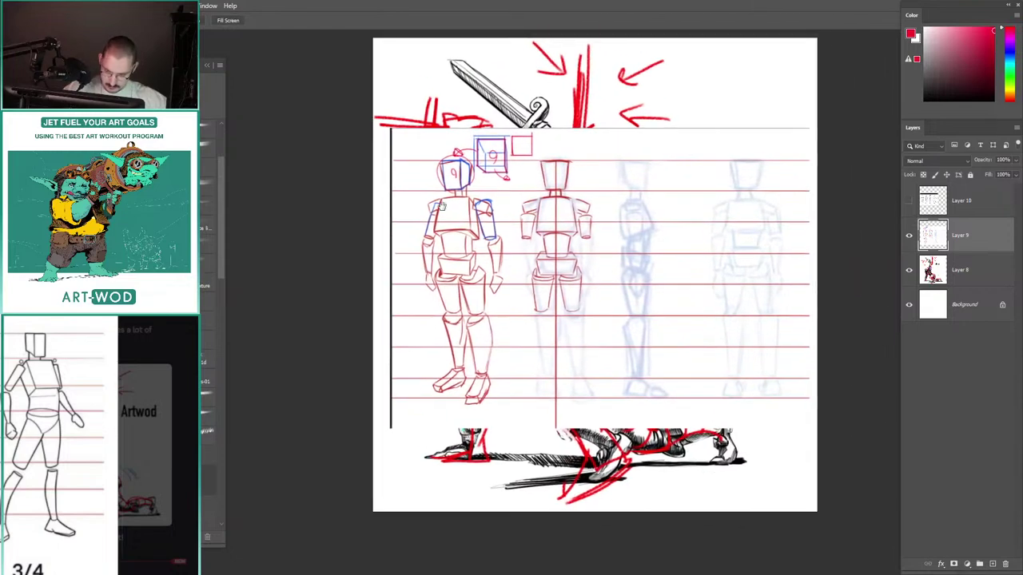
# Step: Enlarge the mannequin sheet on Layer 9 with Free Transform and reposition it over the canvas
pyautogui.scroll(-2, 708, 354)
pyautogui.hotkey('ctrl', 't')
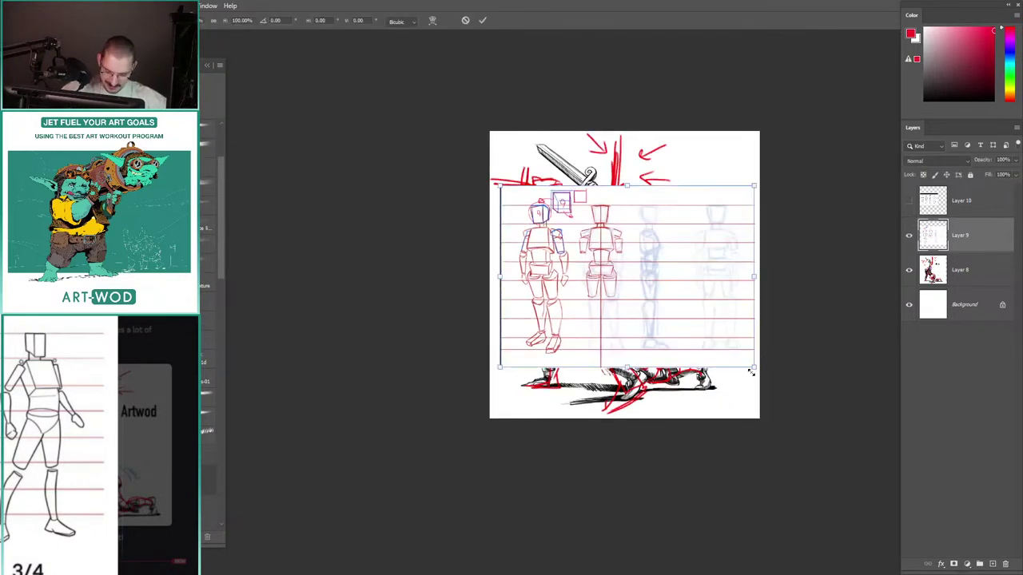
pyautogui.moveTo(751, 372); pyautogui.dragTo(839, 442)
pyautogui.moveTo(548, 266); pyautogui.dragTo(590, 230)
pyautogui.press('Return')
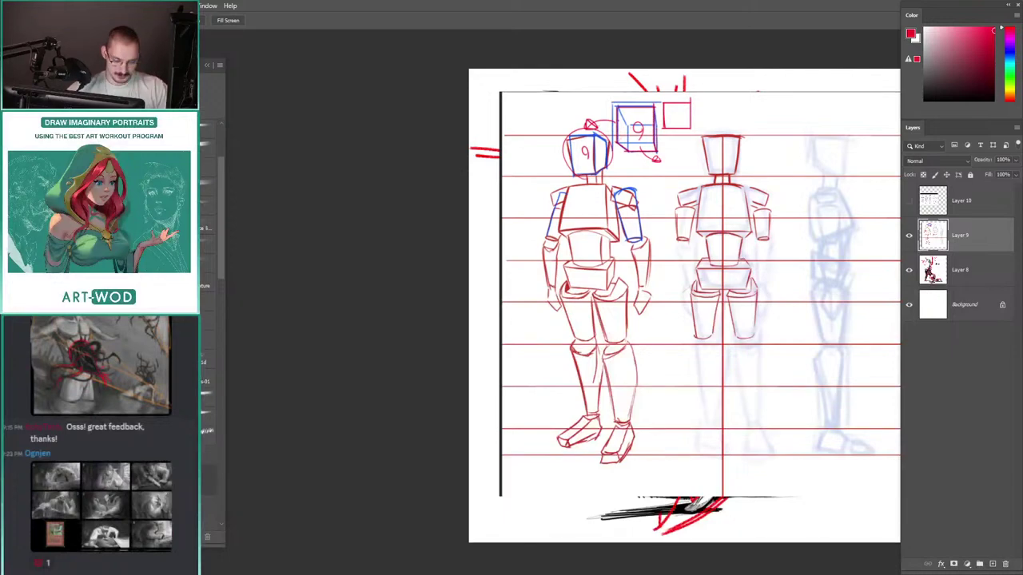
# Step: Delete the sword-figure artwork layer and Layer 10, leaving the mannequin sheet on Layer 9 showing over the background
pyautogui.click(910, 237)
pyautogui.click(930, 278)
pyautogui.press('Delete')
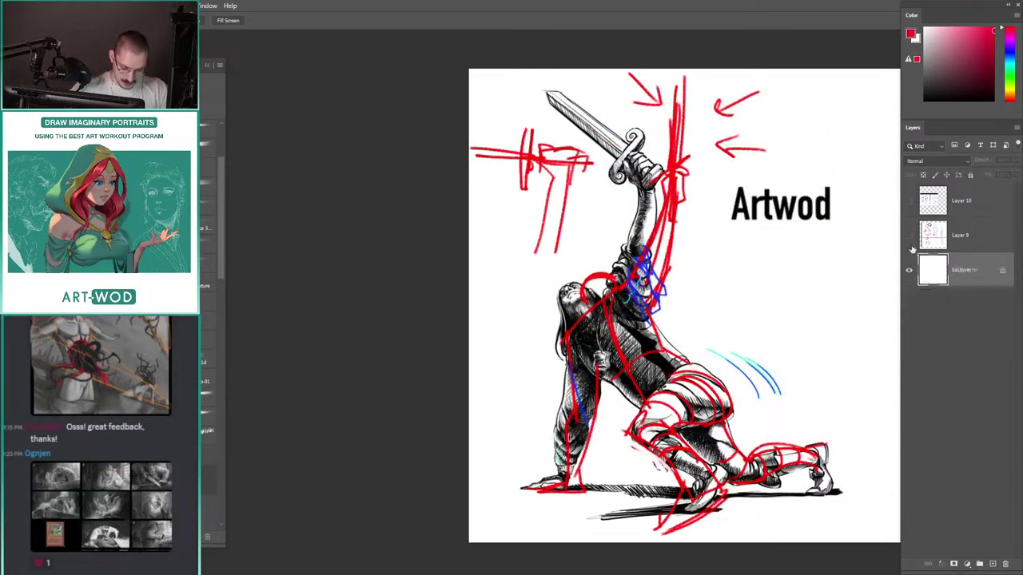
pyautogui.click(931, 215)
pyautogui.press('Delete')
pyautogui.click(909, 203)
# Step: Switch the brush to cyan, retrace the construction box's lower front edge, and try overlapping ovals inside the box
pyautogui.moveTo(562, 131)
pyautogui.mouseDown()
pyautogui.moveTo(605, 99)
pyautogui.moveTo(601, 136)
pyautogui.moveTo(614, 139)
pyautogui.mouseUp()
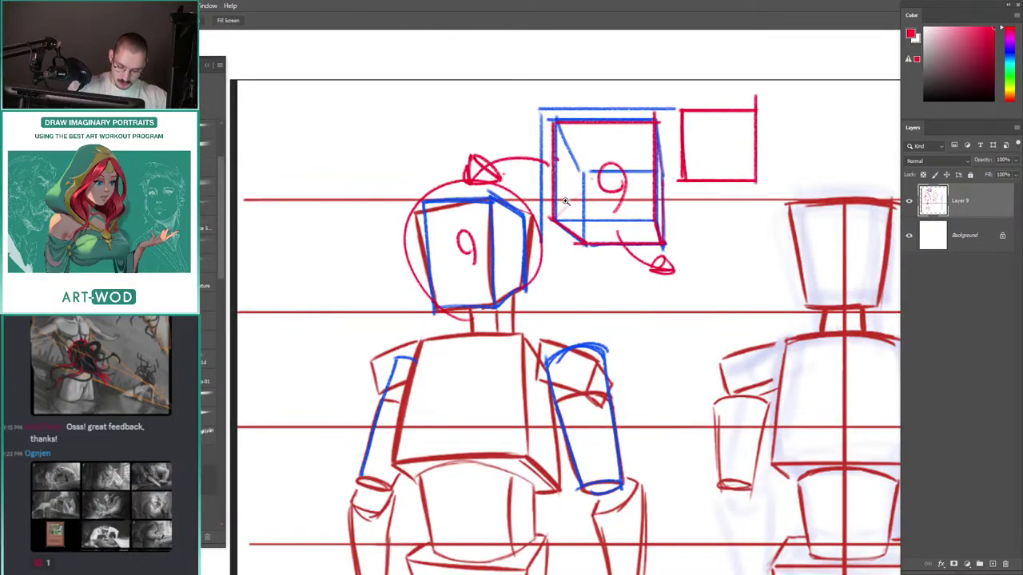
pyautogui.moveTo(566, 203); pyautogui.dragTo(591, 208)
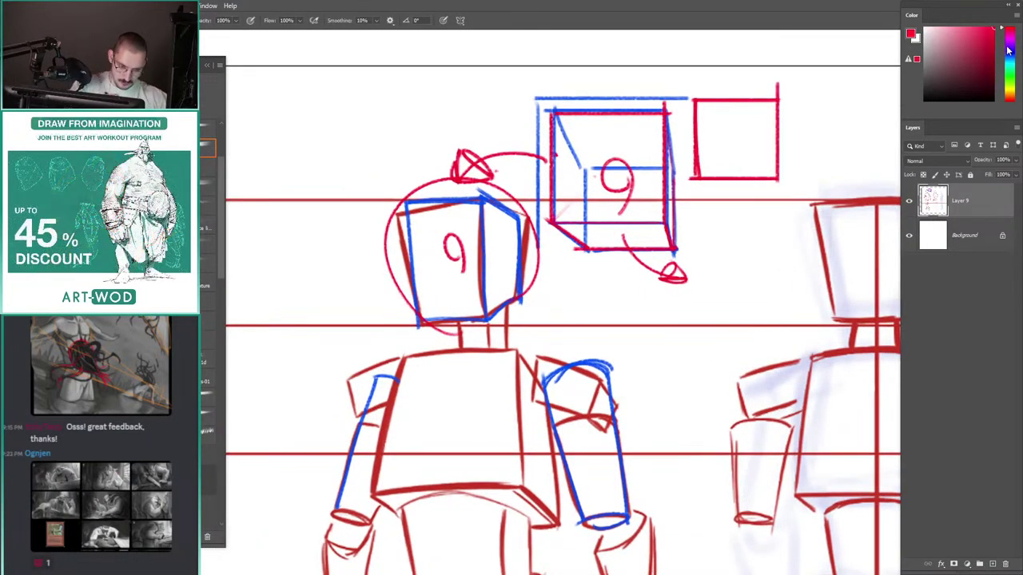
pyautogui.click(1011, 62)
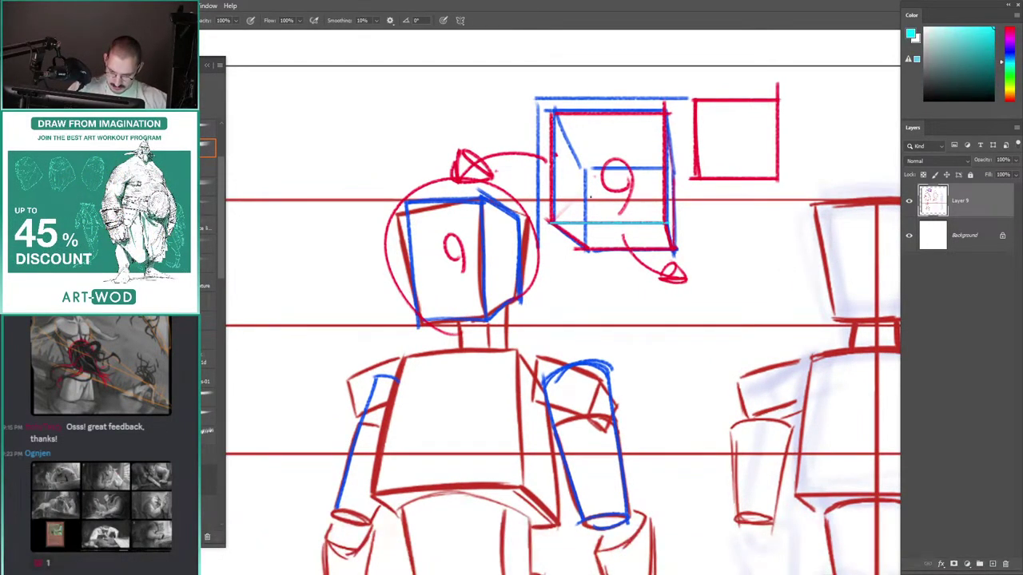
pyautogui.moveTo(534, 204); pyautogui.dragTo(553, 205)
pyautogui.moveTo(619, 227)
pyautogui.mouseDown()
pyautogui.moveTo(651, 252)
pyautogui.moveTo(595, 196)
pyautogui.mouseUp()
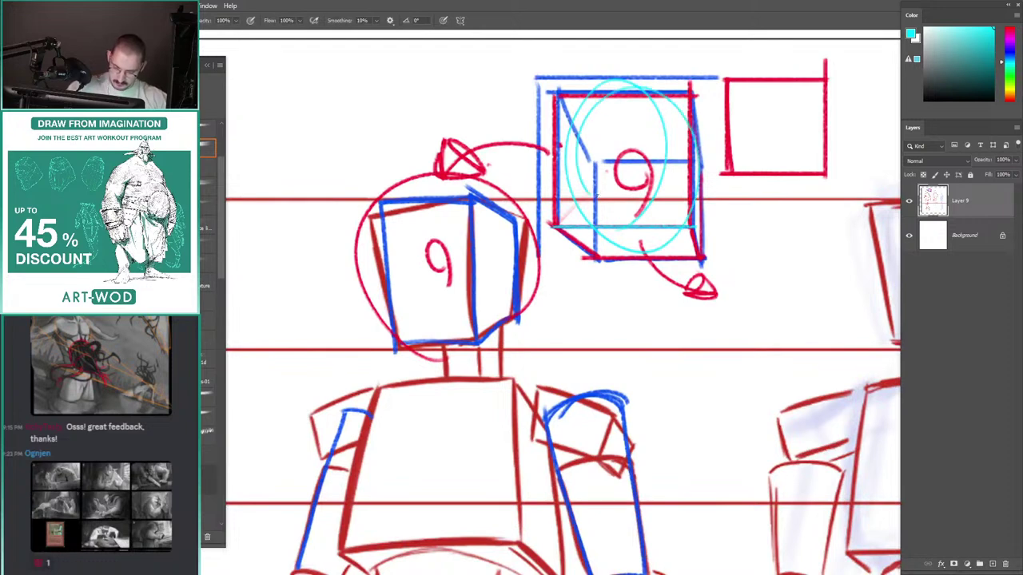
pyautogui.hotkey('ctrl', 'z')
pyautogui.hotkey('ctrl', 'z')
# Step: Switch the brush to deep blue and draw a double-headed diagonal arrow at the construction box's upper right corner
pyautogui.moveTo(771, 59); pyautogui.dragTo(840, 120)
pyautogui.click(1011, 50)
pyautogui.hotkey('ctrl', 'space')
pyautogui.moveTo(538, 172); pyautogui.dragTo(448, 156)
pyautogui.moveTo(445, 156); pyautogui.dragTo(395, 139)
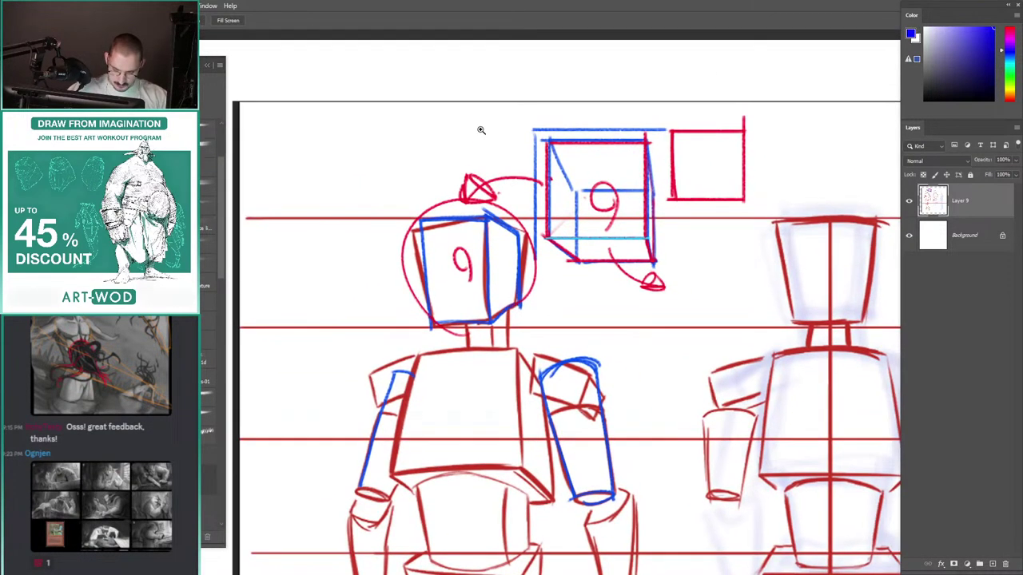
pyautogui.moveTo(653, 134); pyautogui.dragTo(674, 114)
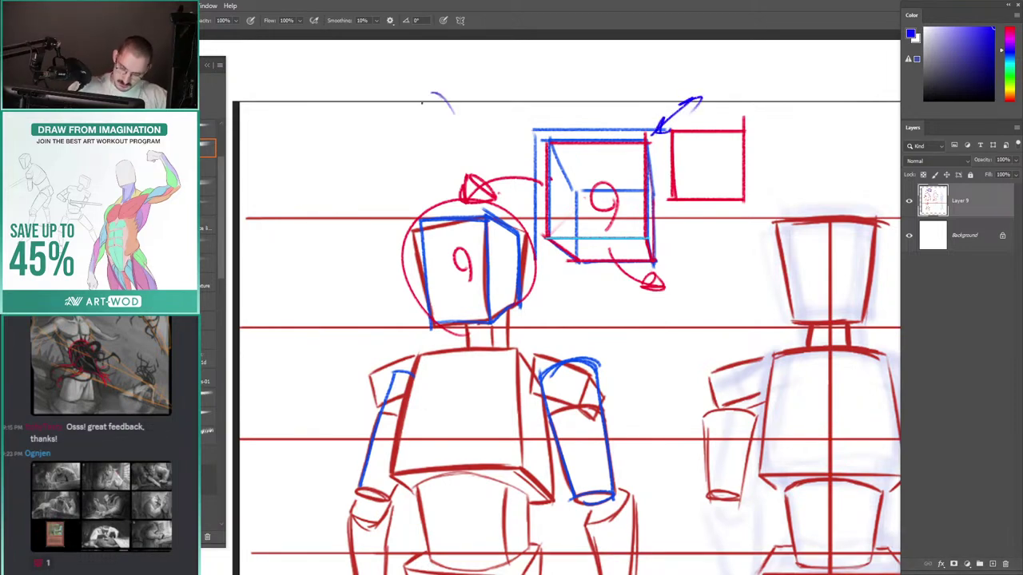
pyautogui.moveTo(431, 94)
pyautogui.mouseDown()
pyautogui.moveTo(714, 285)
pyautogui.moveTo(448, 136)
pyautogui.mouseUp()
pyautogui.hotkey('ctrl', 'z')
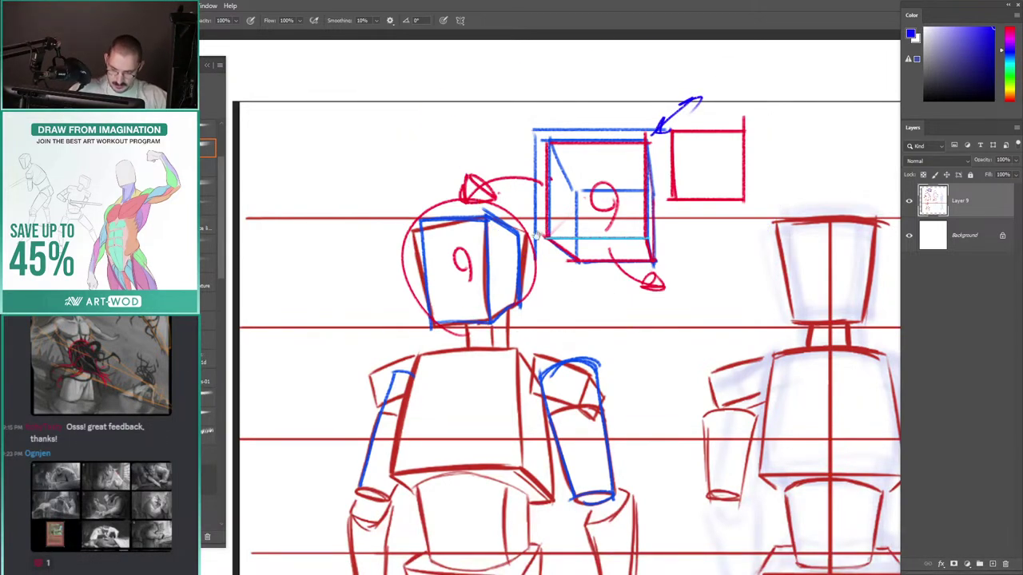
pyautogui.moveTo(536, 236); pyautogui.dragTo(490, 319)
pyautogui.moveTo(458, 215)
pyautogui.mouseDown()
pyautogui.moveTo(489, 183)
pyautogui.moveTo(462, 140)
pyautogui.mouseUp()
pyautogui.moveTo(530, 216); pyautogui.dragTo(541, 200)
pyautogui.moveTo(646, 181); pyautogui.dragTo(684, 150)
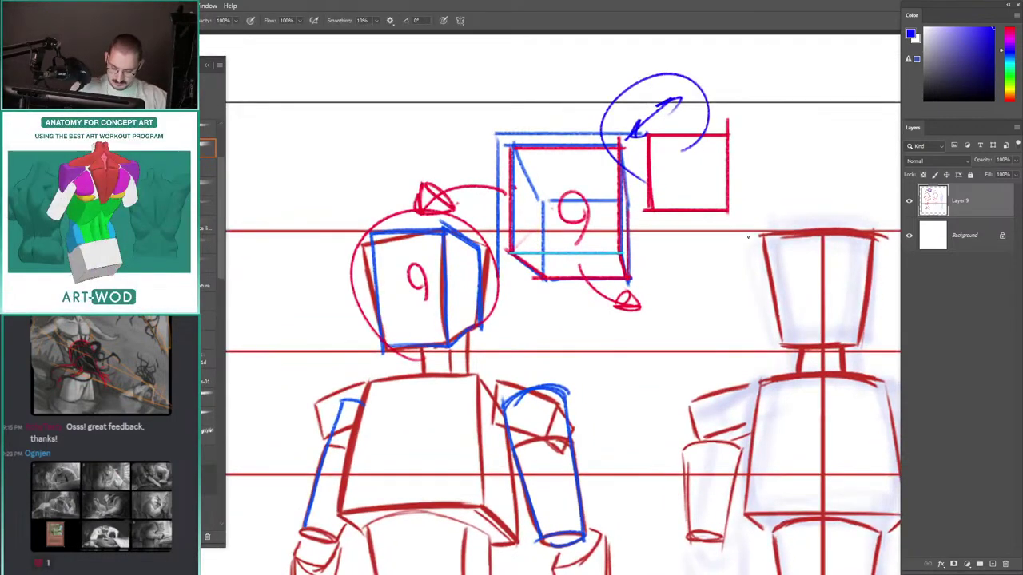
pyautogui.hotkey('ctrl', 'z')
pyautogui.moveTo(635, 298)
pyautogui.mouseDown()
pyautogui.moveTo(587, 107)
pyautogui.moveTo(635, 287)
pyautogui.mouseUp()
pyautogui.scroll(-1, 531, 238)
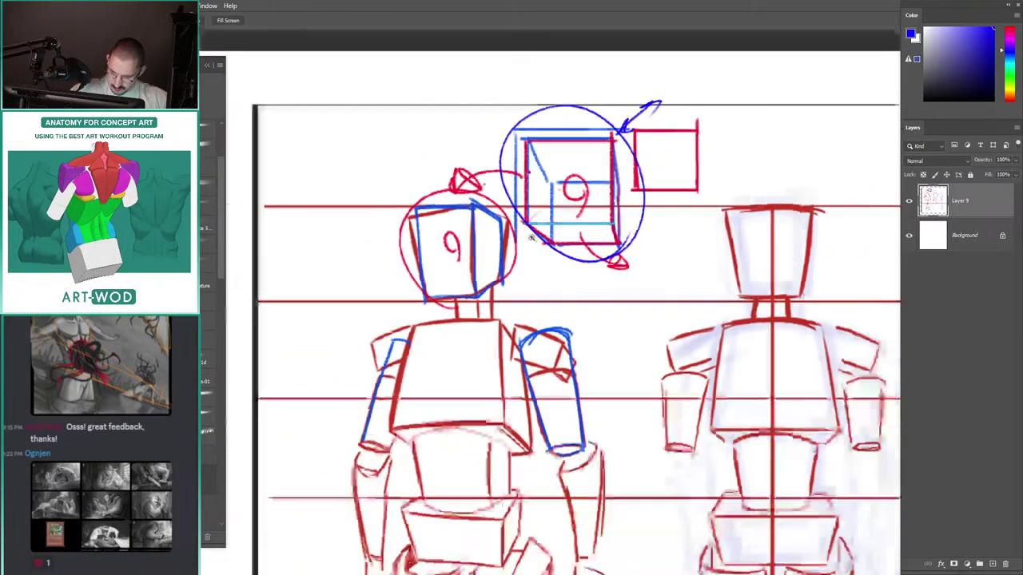
pyautogui.scroll(-1, 532, 238)
pyautogui.hotkey('ctrl', 'z')
pyautogui.scroll(1, 533, 251)
pyautogui.scroll(-1, 532, 251)
pyautogui.moveTo(376, 168)
pyautogui.mouseDown()
pyautogui.moveTo(548, 199)
pyautogui.moveTo(230, 141)
pyautogui.moveTo(139, 147)
pyautogui.mouseUp()
pyautogui.moveTo(469, 104); pyautogui.dragTo(799, 263)
pyautogui.hotkey('ctrl', 'z')
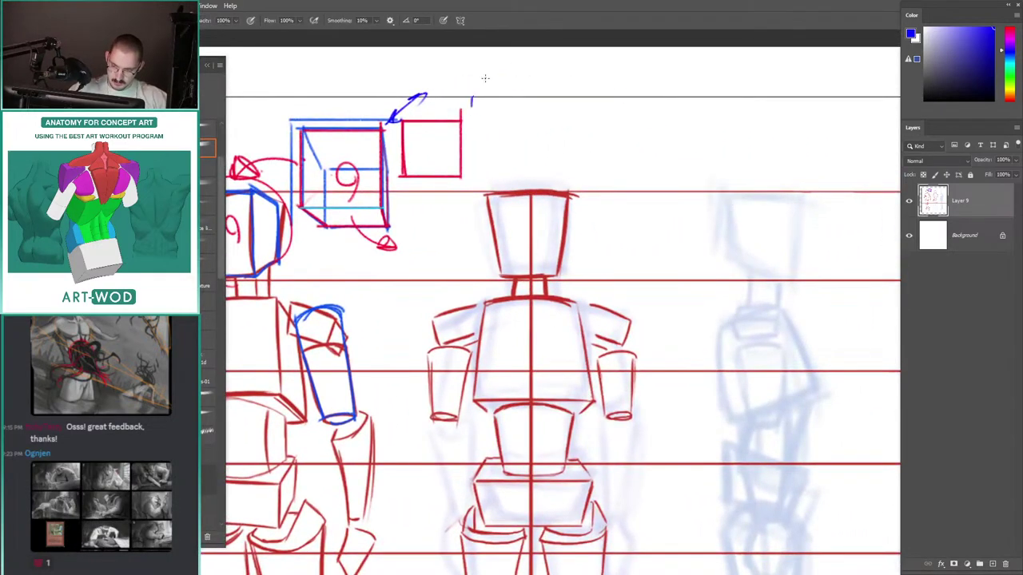
# Step: Draw a long blue arc rising above the front-view mannequin's head and sweeping down towards the faint side-view figure
pyautogui.moveTo(485, 79); pyautogui.dragTo(854, 316)
pyautogui.moveTo(504, 130); pyautogui.dragTo(494, 203)
pyautogui.moveTo(614, 183); pyautogui.dragTo(674, 175)
pyautogui.moveTo(610, 170)
pyautogui.mouseDown()
pyautogui.moveTo(649, 161)
pyautogui.moveTo(597, 154)
pyautogui.mouseUp()
pyautogui.hotkey('ctrl', 'z')
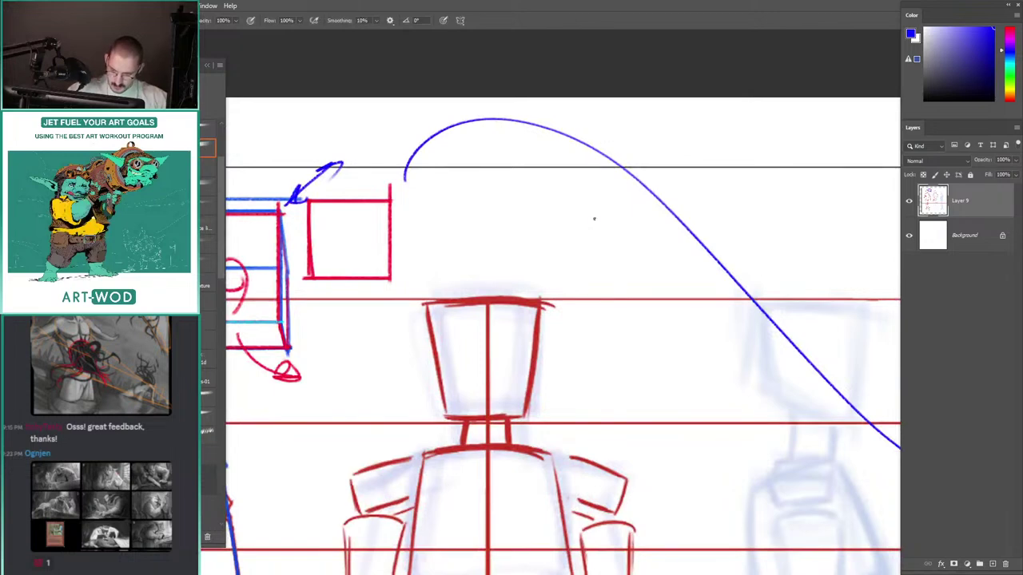
# Step: Sketch a blue cube in perspective on the arc, showing its top and two side faces
pyautogui.moveTo(593, 235); pyautogui.dragTo(599, 150)
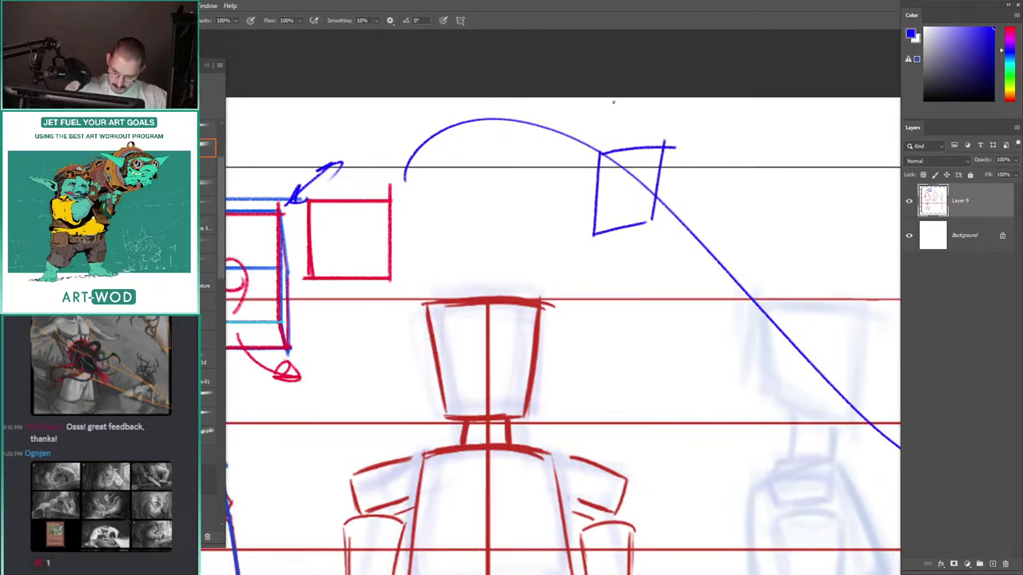
pyautogui.hotkey('ctrl', 'z')
pyautogui.moveTo(599, 150); pyautogui.dragTo(545, 123)
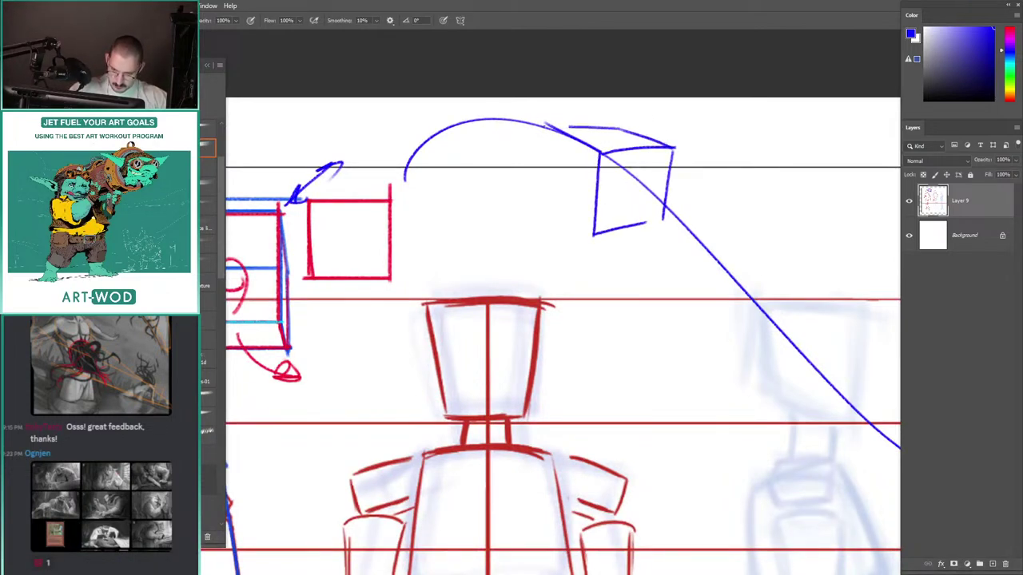
pyautogui.moveTo(592, 234)
pyautogui.mouseDown()
pyautogui.moveTo(559, 206)
pyautogui.moveTo(547, 115)
pyautogui.moveTo(551, 194)
pyautogui.mouseUp()
pyautogui.hotkey('ctrl', 'z')
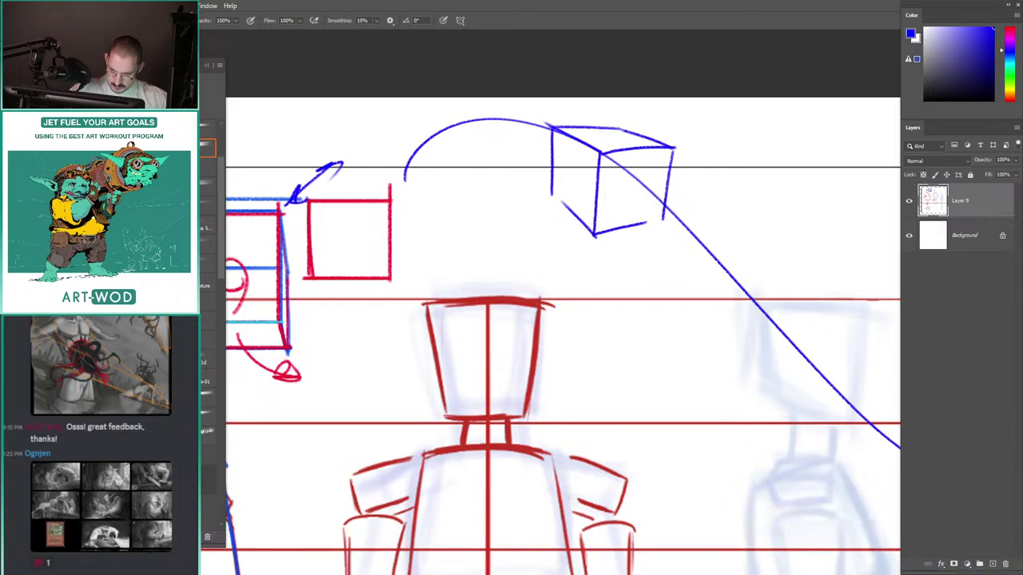
# Step: Draw a curved downward arrow beside the cube and sketch a second, tilted cube lower along the arc
pyautogui.moveTo(697, 180); pyautogui.dragTo(703, 220)
pyautogui.moveTo(697, 213); pyautogui.dragTo(709, 212)
pyautogui.moveTo(653, 260); pyautogui.dragTo(639, 236)
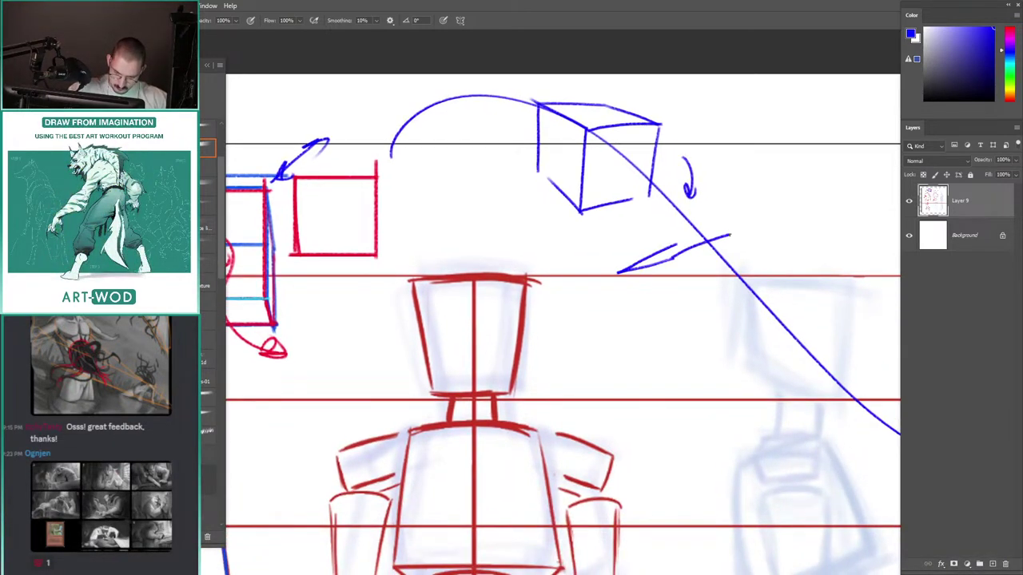
pyautogui.hotkey('ctrl', 'z')
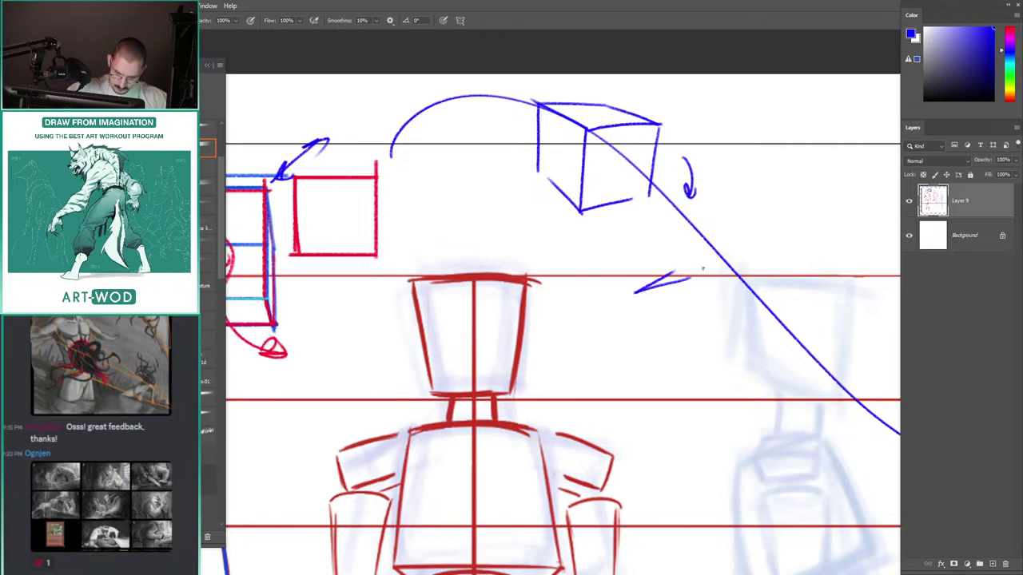
pyautogui.hotkey('ctrl', 'z')
pyautogui.moveTo(745, 251)
pyautogui.mouseDown()
pyautogui.moveTo(648, 267)
pyautogui.moveTo(689, 279)
pyautogui.moveTo(751, 249)
pyautogui.moveTo(674, 199)
pyautogui.mouseUp()
pyautogui.hotkey('ctrl', 'z')
pyautogui.moveTo(691, 257); pyautogui.dragTo(665, 199)
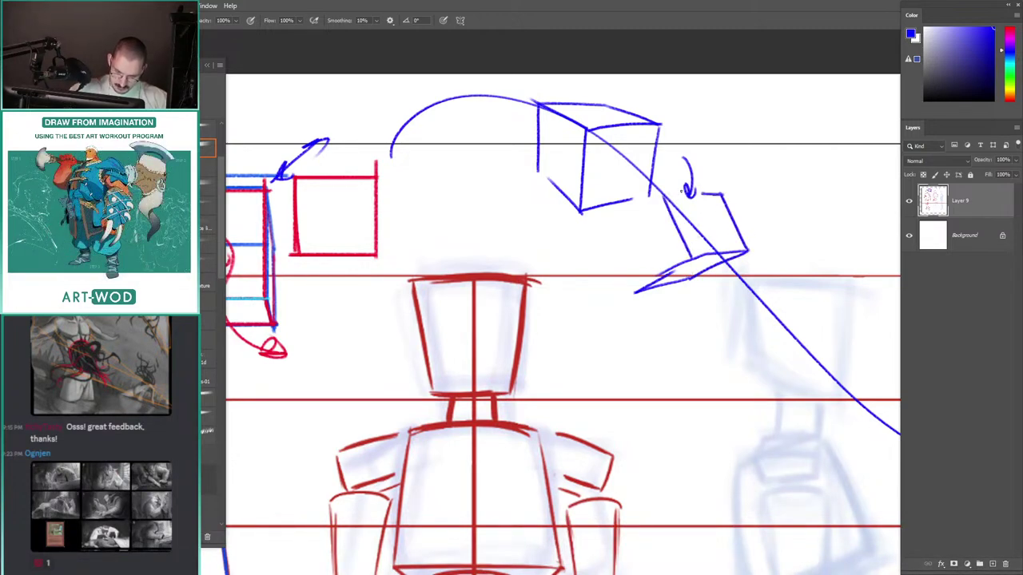
pyautogui.moveTo(633, 291)
pyautogui.mouseDown()
pyautogui.moveTo(607, 218)
pyautogui.moveTo(662, 192)
pyautogui.mouseUp()
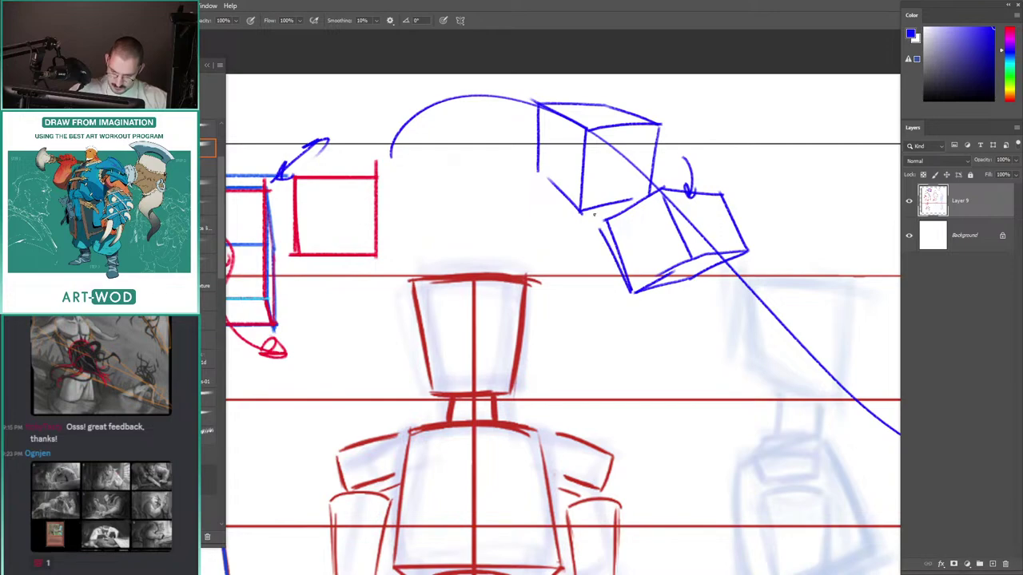
# Step: Add an inner front face to the tilted cube and strengthen the lower left edges of both cubes
pyautogui.scroll(1, 599, 200)
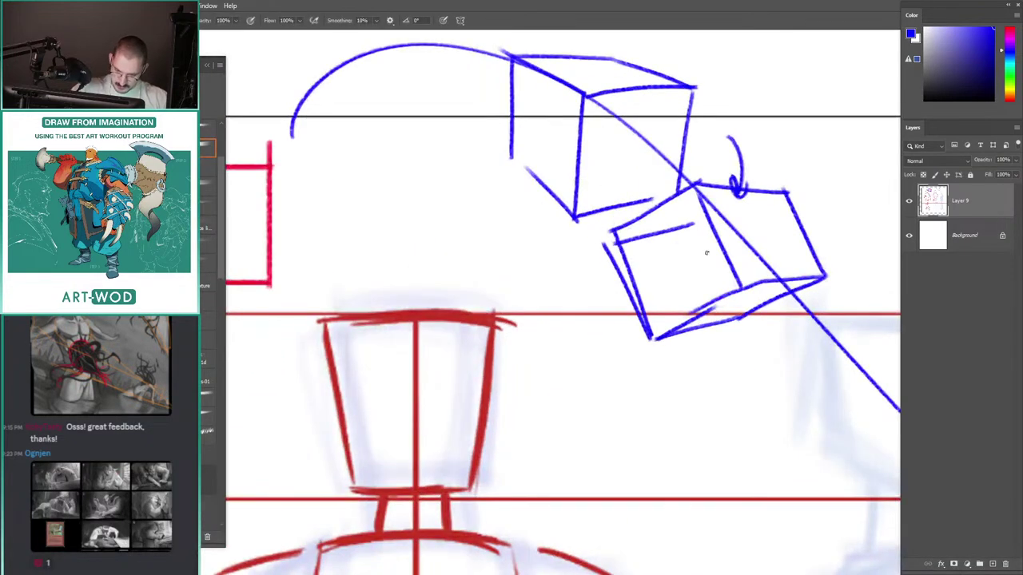
pyautogui.moveTo(685, 221); pyautogui.dragTo(742, 326)
pyautogui.moveTo(674, 203); pyautogui.dragTo(689, 222)
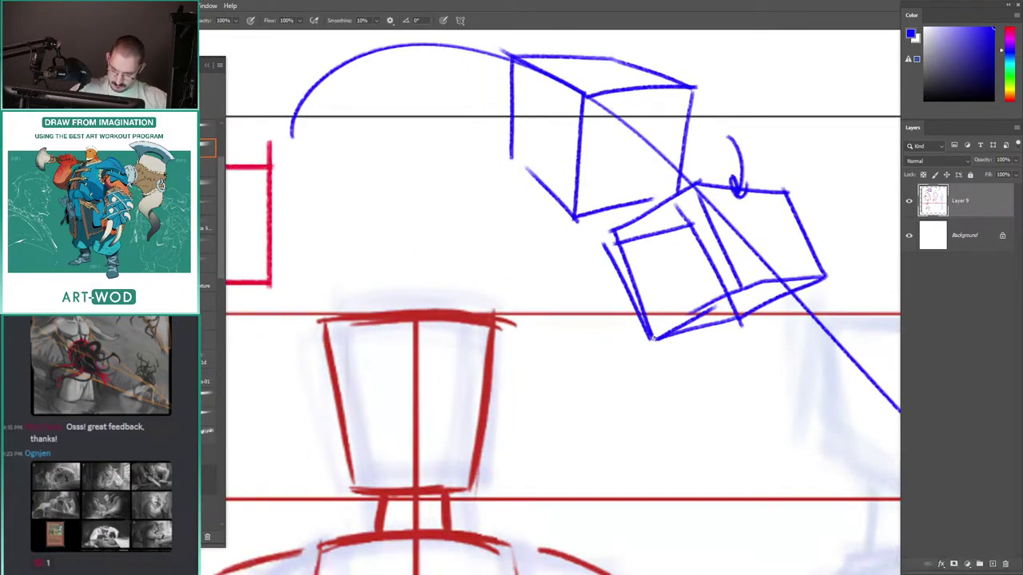
pyautogui.moveTo(653, 339)
pyautogui.mouseDown()
pyautogui.moveTo(608, 238)
pyautogui.moveTo(502, 176)
pyautogui.moveTo(543, 178)
pyautogui.mouseUp()
pyautogui.moveTo(581, 220); pyautogui.dragTo(532, 175)
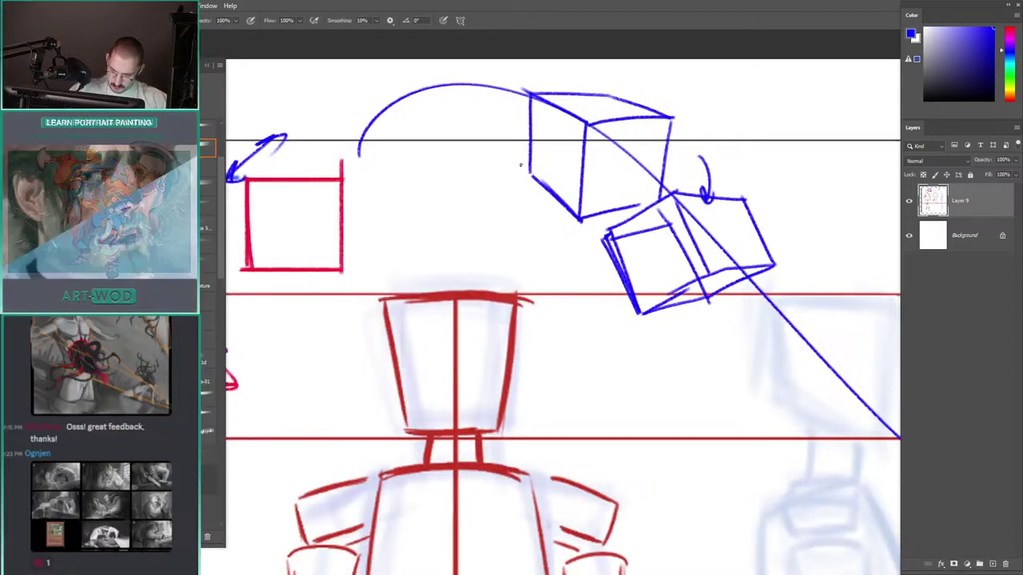
# Step: Draw a curved arrow off the first cube's left side and sketch the narrow side face of a third cube there
pyautogui.scroll(-2, 521, 166)
pyautogui.scroll(2, 570, 176)
pyautogui.moveTo(588, 118); pyautogui.dragTo(554, 129)
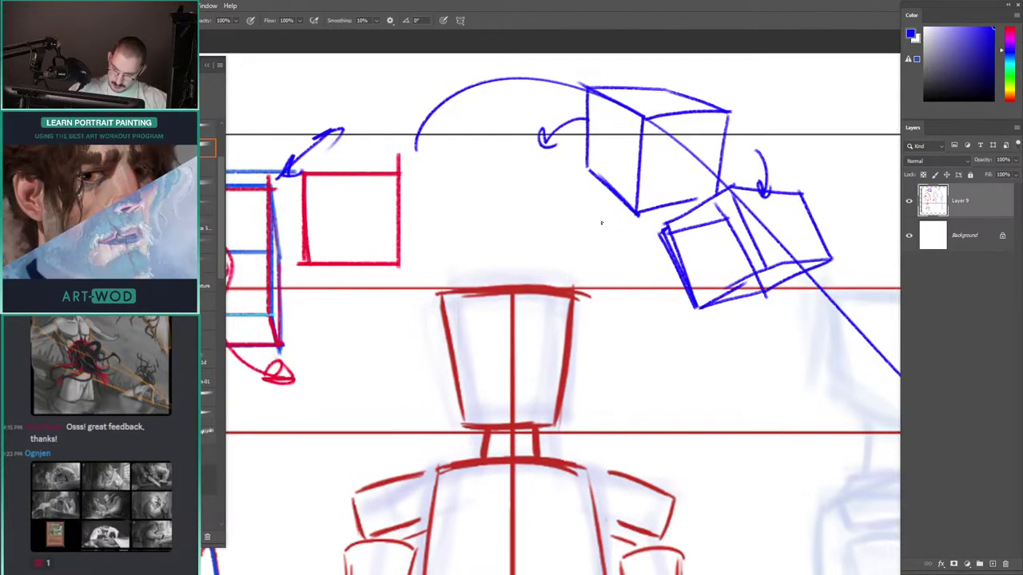
pyautogui.moveTo(607, 218)
pyautogui.mouseDown()
pyautogui.moveTo(589, 196)
pyautogui.moveTo(616, 226)
pyautogui.moveTo(576, 183)
pyautogui.moveTo(581, 170)
pyautogui.moveTo(617, 222)
pyautogui.mouseUp()
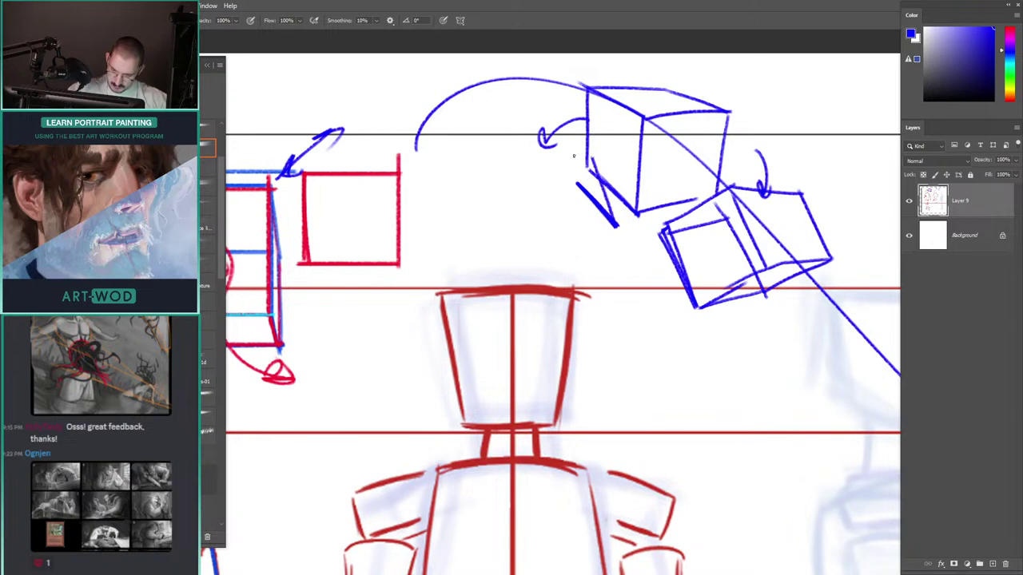
pyautogui.moveTo(557, 127); pyautogui.dragTo(592, 160)
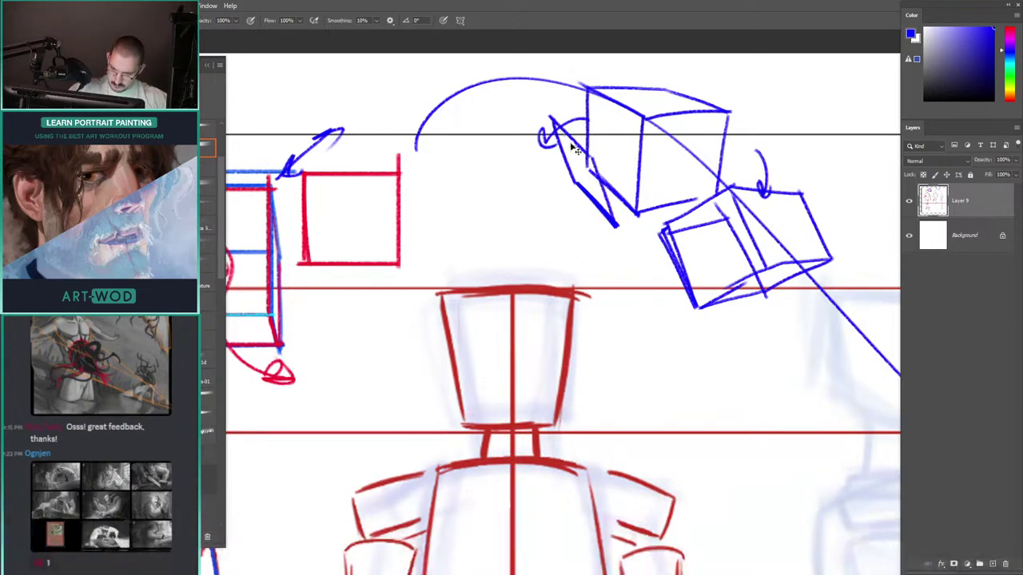
pyautogui.hotkey('ctrl', 'z')
pyautogui.moveTo(553, 121); pyautogui.dragTo(591, 150)
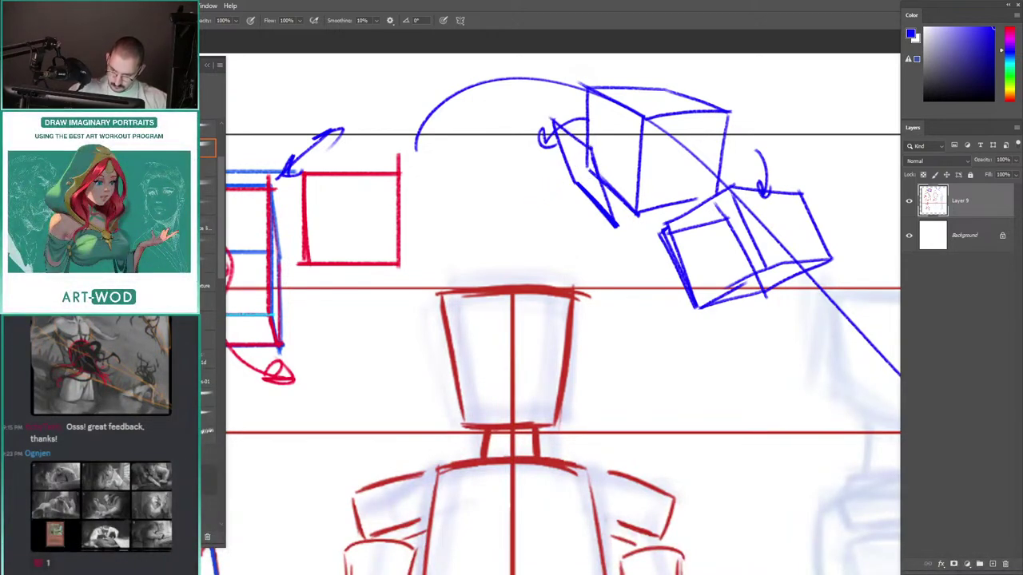
# Step: Complete the third cube to the left with its top and front faces, redrawing its left edges
pyautogui.moveTo(553, 122)
pyautogui.mouseDown()
pyautogui.moveTo(479, 163)
pyautogui.moveTo(480, 153)
pyautogui.moveTo(501, 197)
pyautogui.mouseUp()
pyautogui.hotkey('ctrl', 'z')
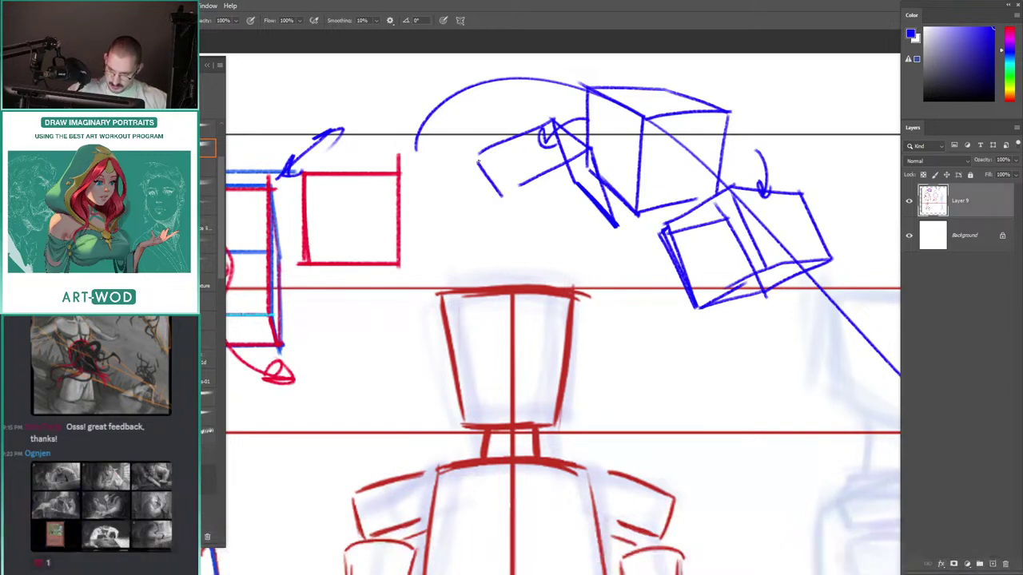
pyautogui.hotkey('ctrl', 'z')
pyautogui.moveTo(612, 225)
pyautogui.mouseDown()
pyautogui.moveTo(537, 272)
pyautogui.moveTo(501, 190)
pyautogui.mouseUp()
pyautogui.hotkey('ctrl', 'z')
pyautogui.moveTo(540, 271); pyautogui.dragTo(501, 188)
pyautogui.hotkey('ctrl', 'z')
pyautogui.hotkey('ctrl', 'z')
pyautogui.moveTo(540, 272); pyautogui.dragTo(514, 216)
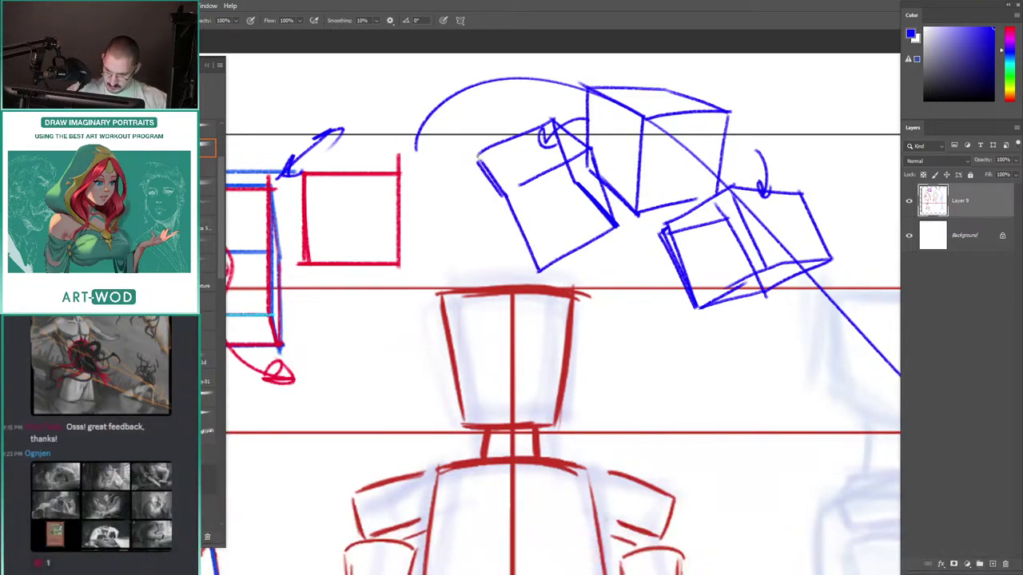
pyautogui.hotkey('ctrl', 'z')
pyautogui.moveTo(540, 272)
pyautogui.mouseDown()
pyautogui.moveTo(479, 155)
pyautogui.moveTo(539, 272)
pyautogui.mouseUp()
pyautogui.moveTo(544, 143); pyautogui.dragTo(572, 144)
pyautogui.moveTo(497, 211); pyautogui.dragTo(606, 152)
# Step: Switch the brush to magenta and retrace the left cube's slanted edges, top edge and the first cube's lower left edge
pyautogui.click(1011, 36)
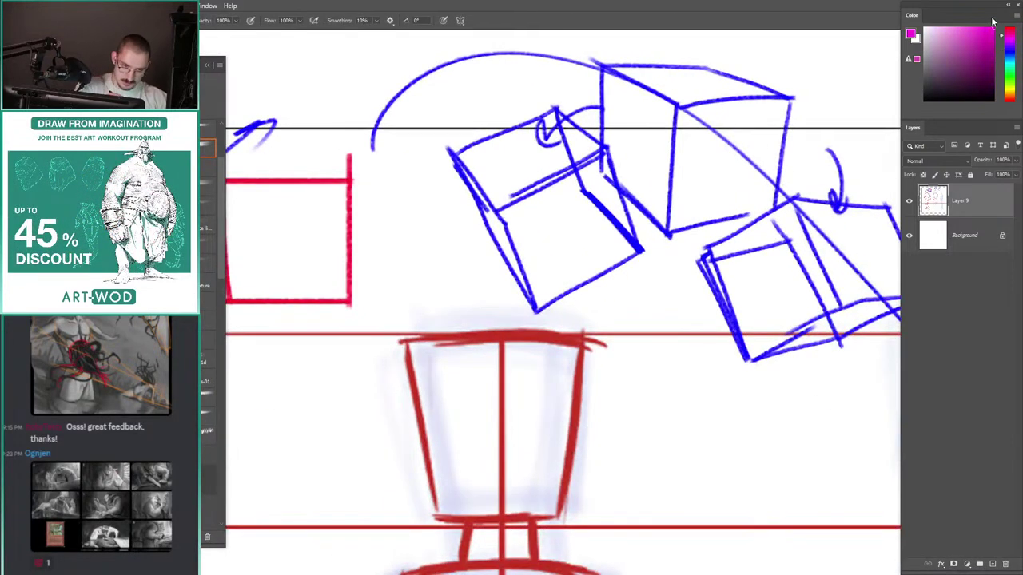
pyautogui.moveTo(589, 191); pyautogui.dragTo(668, 263)
pyautogui.moveTo(500, 234); pyautogui.dragTo(547, 319)
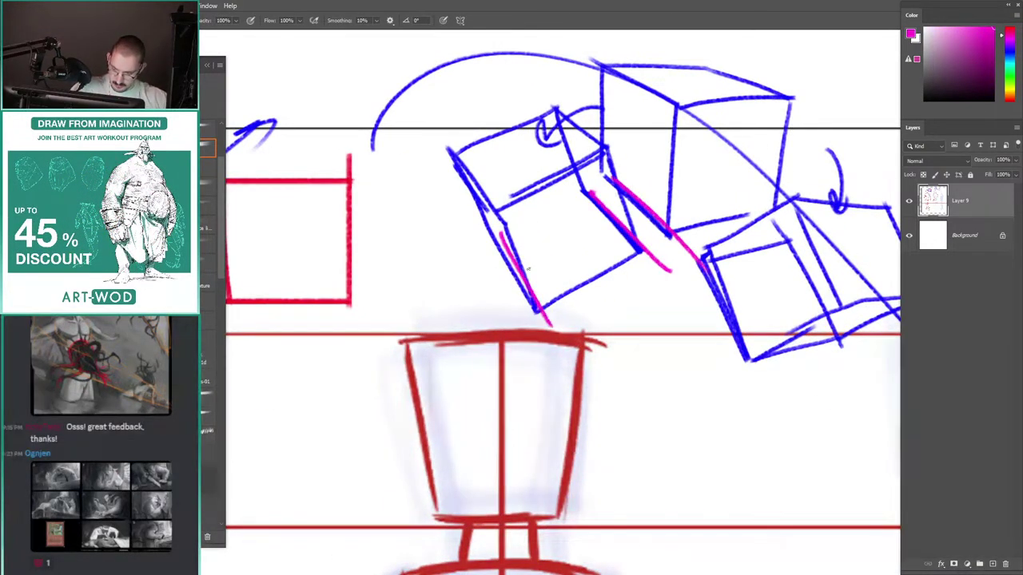
pyautogui.scroll(-1, 485, 244)
pyautogui.moveTo(453, 166); pyautogui.dragTo(480, 205)
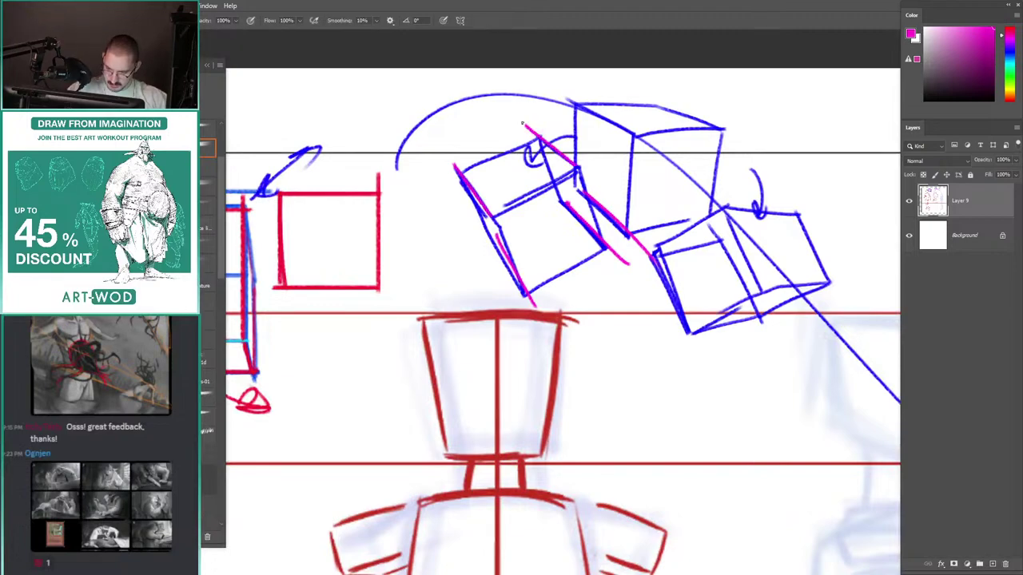
pyautogui.moveTo(536, 129)
pyautogui.mouseDown()
pyautogui.moveTo(447, 167)
pyautogui.moveTo(471, 132)
pyautogui.moveTo(423, 168)
pyautogui.moveTo(439, 185)
pyautogui.moveTo(403, 170)
pyautogui.moveTo(460, 164)
pyautogui.moveTo(439, 181)
pyautogui.moveTo(471, 198)
pyautogui.moveTo(452, 181)
pyautogui.mouseUp()
pyautogui.hotkey('ctrl', 'z')
pyautogui.hotkey('ctrl', 'z')
pyautogui.moveTo(315, 207)
pyautogui.mouseDown()
pyautogui.moveTo(388, 173)
pyautogui.moveTo(469, 110)
pyautogui.mouseUp()
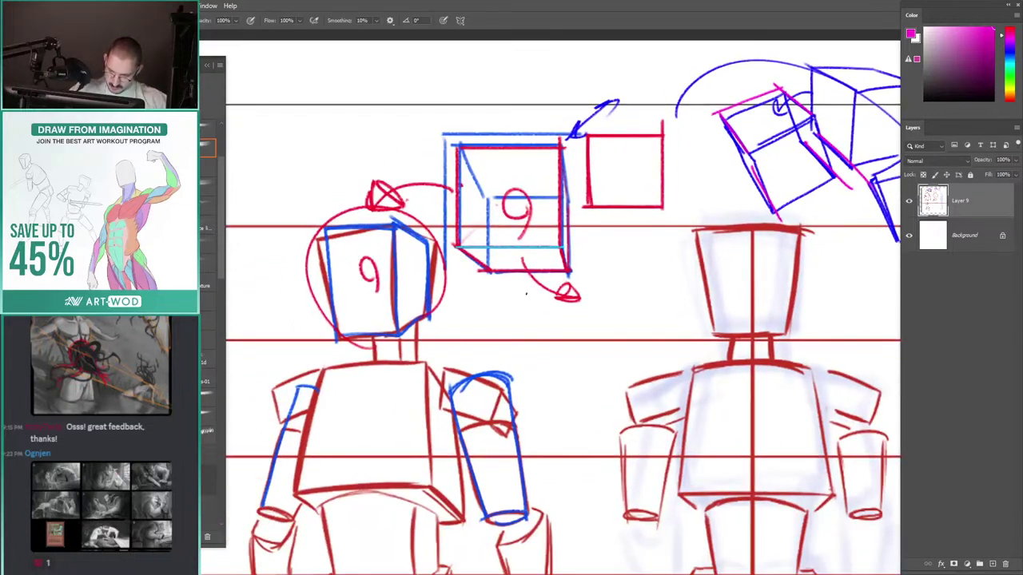
pyautogui.moveTo(534, 309)
pyautogui.mouseDown()
pyautogui.moveTo(426, 192)
pyautogui.moveTo(513, 286)
pyautogui.mouseUp()
pyautogui.moveTo(576, 248); pyautogui.dragTo(355, 313)
pyautogui.hotkey('ctrl', 'z')
pyautogui.moveTo(619, 261); pyautogui.dragTo(676, 276)
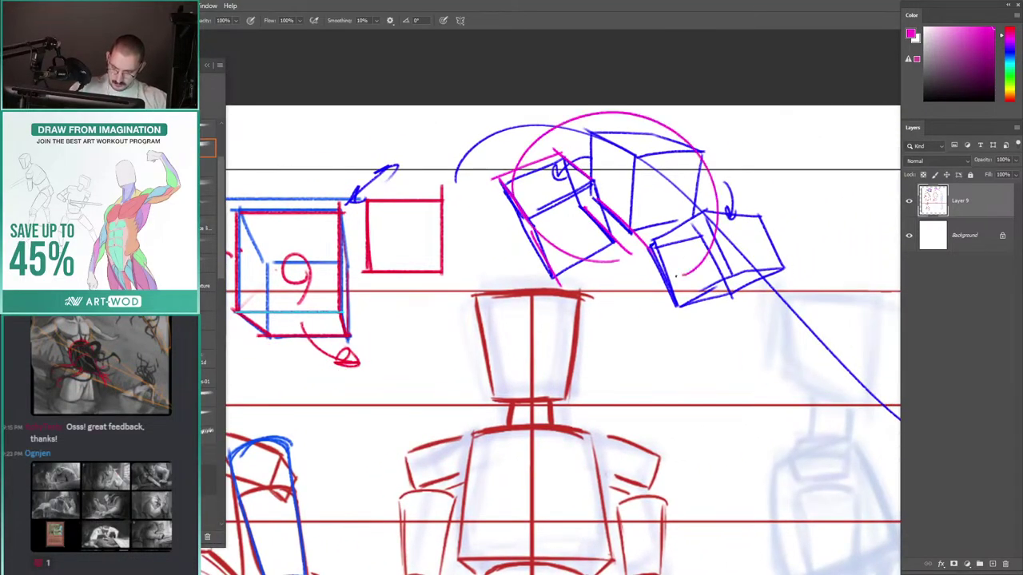
pyautogui.hotkey('ctrl', 'z')
# Step: Retrace the right cube's slanted side edges and top edge in magenta, moving its outer edge slightly inward
pyautogui.scroll(2, 744, 236)
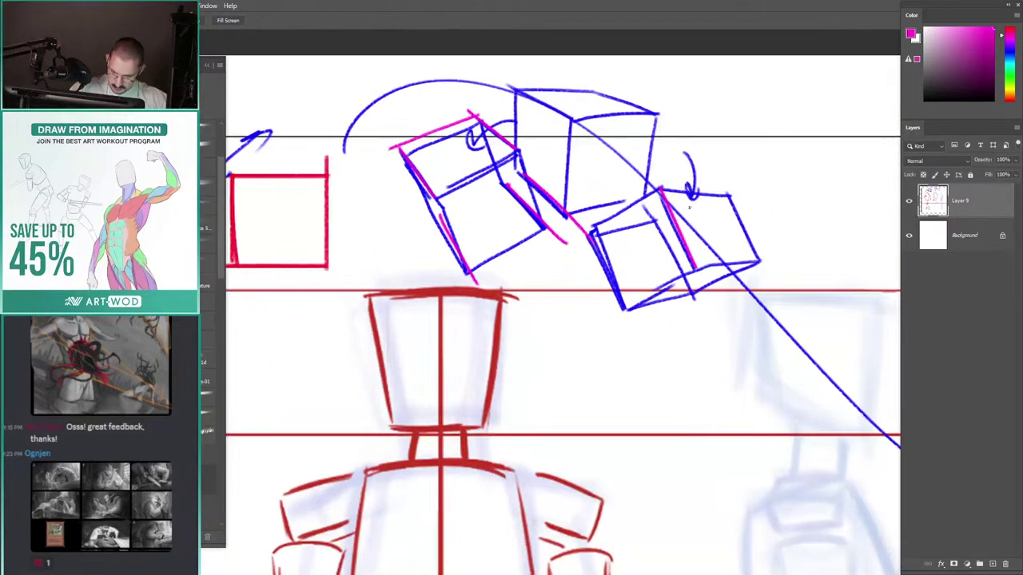
pyautogui.hotkey('ctrl', 'z')
pyautogui.moveTo(726, 204); pyautogui.dragTo(750, 262)
pyautogui.hotkey('ctrl', 'z')
pyautogui.hotkey('ctrl', 'z')
pyautogui.hotkey('ctrl', 'z')
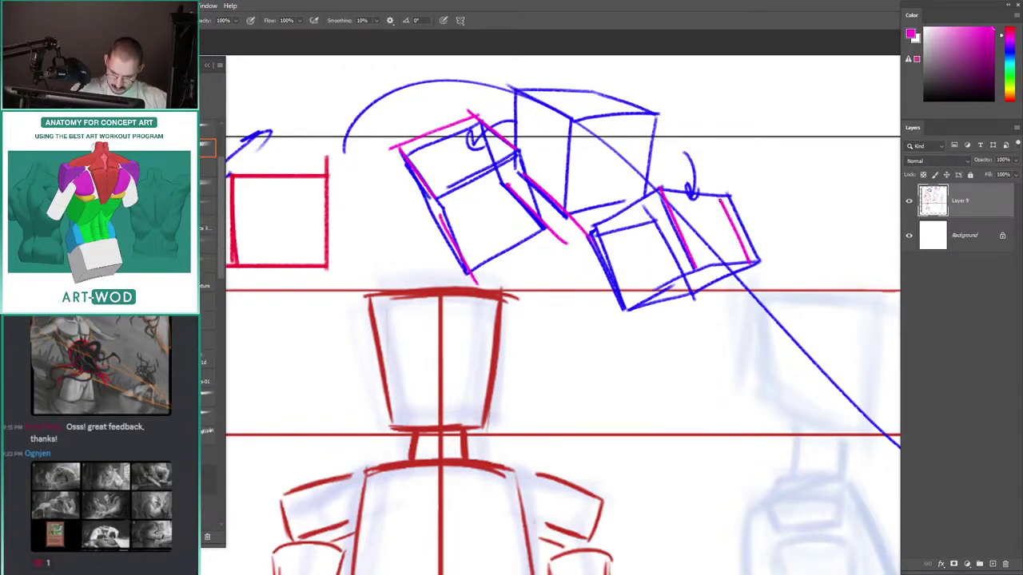
pyautogui.hotkey('ctrl', 'z')
pyautogui.moveTo(733, 222); pyautogui.dragTo(755, 261)
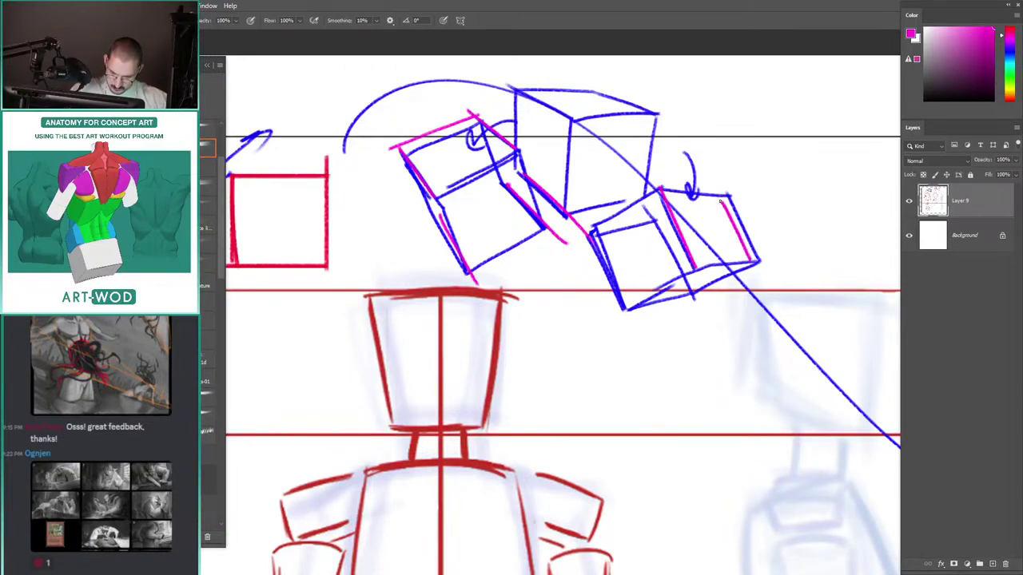
# Step: Paint out the right cube's excess outer edge in white, and retrace its lower and left edges in black
pyautogui.press('x')
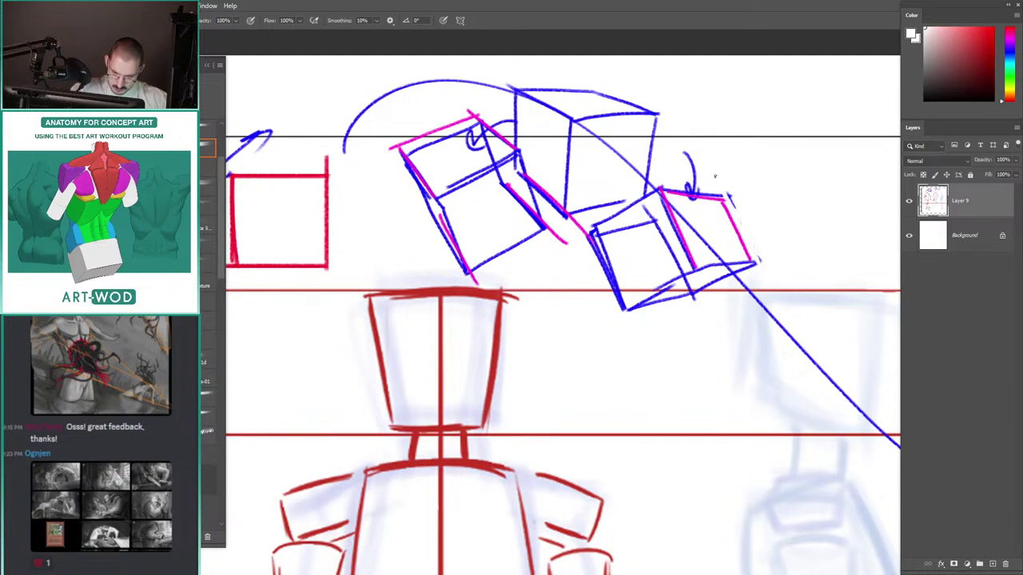
pyautogui.moveTo(752, 267)
pyautogui.mouseDown()
pyautogui.moveTo(693, 292)
pyautogui.moveTo(756, 264)
pyautogui.moveTo(688, 270)
pyautogui.mouseUp()
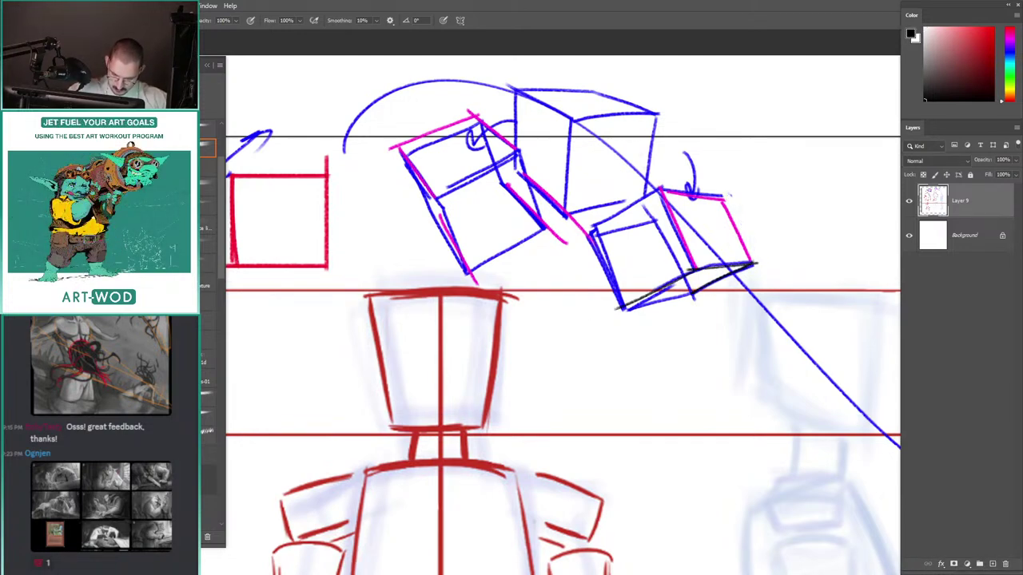
pyautogui.moveTo(591, 227); pyautogui.dragTo(625, 310)
pyautogui.scroll(-2, 458, 163)
pyautogui.moveTo(409, 138)
pyautogui.mouseDown()
pyautogui.moveTo(466, 158)
pyautogui.moveTo(732, 157)
pyautogui.mouseUp()
pyautogui.moveTo(489, 207); pyautogui.dragTo(485, 132)
pyautogui.moveTo(625, 221)
pyautogui.mouseDown()
pyautogui.moveTo(442, 208)
pyautogui.moveTo(550, 243)
pyautogui.moveTo(539, 249)
pyautogui.moveTo(436, 200)
pyautogui.moveTo(521, 91)
pyautogui.mouseUp()
pyautogui.hotkey('ctrl', 'z')
pyautogui.hotkey('ctrl', 'z')
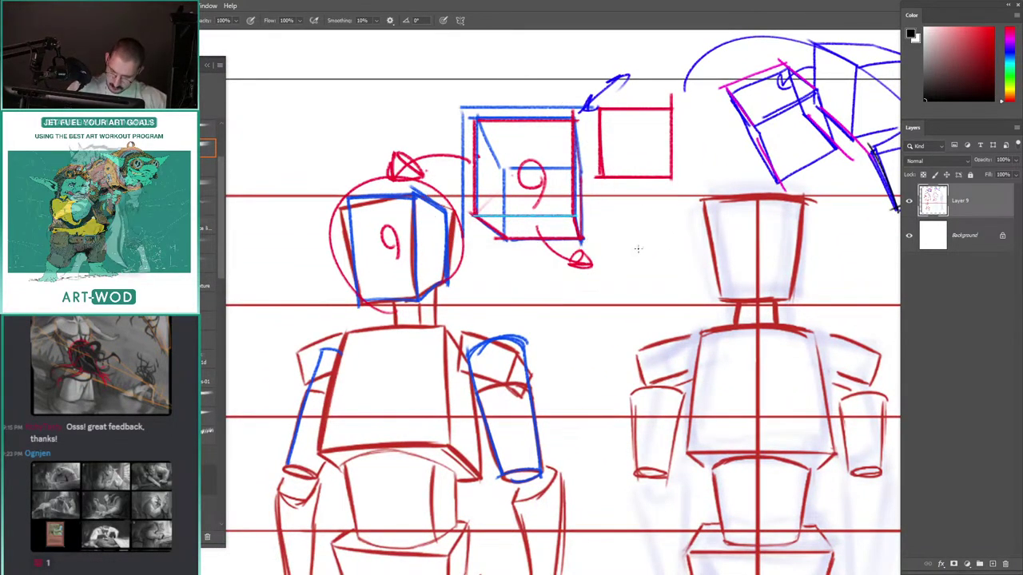
# Step: Mark short black strokes below the red square and on the front-view mannequin's head and chest
pyautogui.moveTo(630, 202); pyautogui.dragTo(637, 238)
pyautogui.moveTo(778, 260); pyautogui.dragTo(787, 260)
pyautogui.moveTo(748, 369); pyautogui.dragTo(760, 371)
pyautogui.moveTo(515, 190)
pyautogui.mouseDown()
pyautogui.moveTo(431, 209)
pyautogui.moveTo(377, 259)
pyautogui.moveTo(296, 296)
pyautogui.mouseUp()
pyautogui.scroll(1, 482, 180)
pyautogui.moveTo(648, 313)
pyautogui.mouseDown()
pyautogui.moveTo(495, 147)
pyautogui.moveTo(680, 312)
pyautogui.mouseUp()
pyautogui.scroll(1, 603, 220)
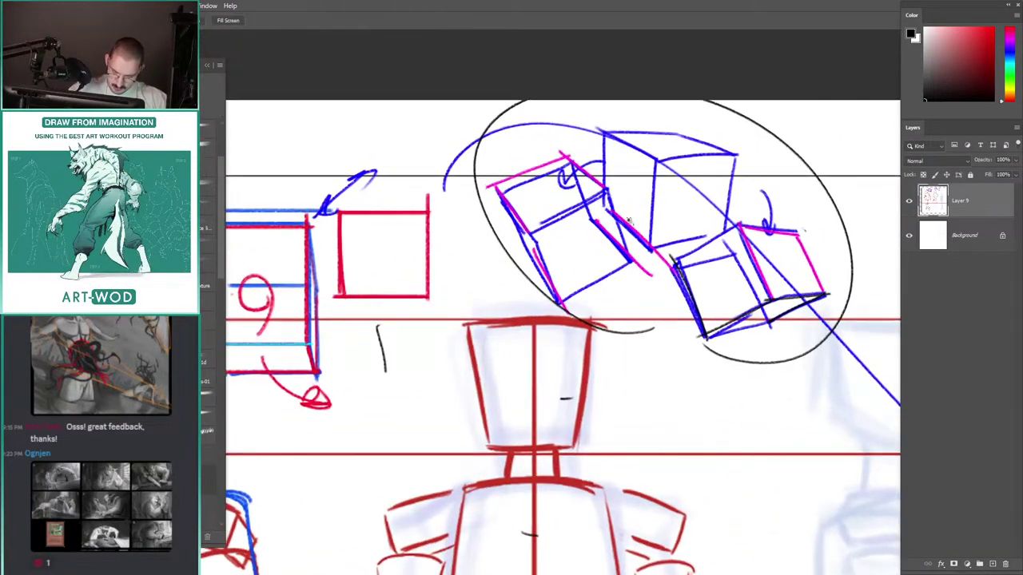
pyautogui.hotkey('ctrl', 'z')
# Step: Retrace the right cube's front-left and upper edges and the first cube's lower right edge in black
pyautogui.moveTo(685, 268); pyautogui.dragTo(707, 334)
pyautogui.hotkey('ctrl', 'z')
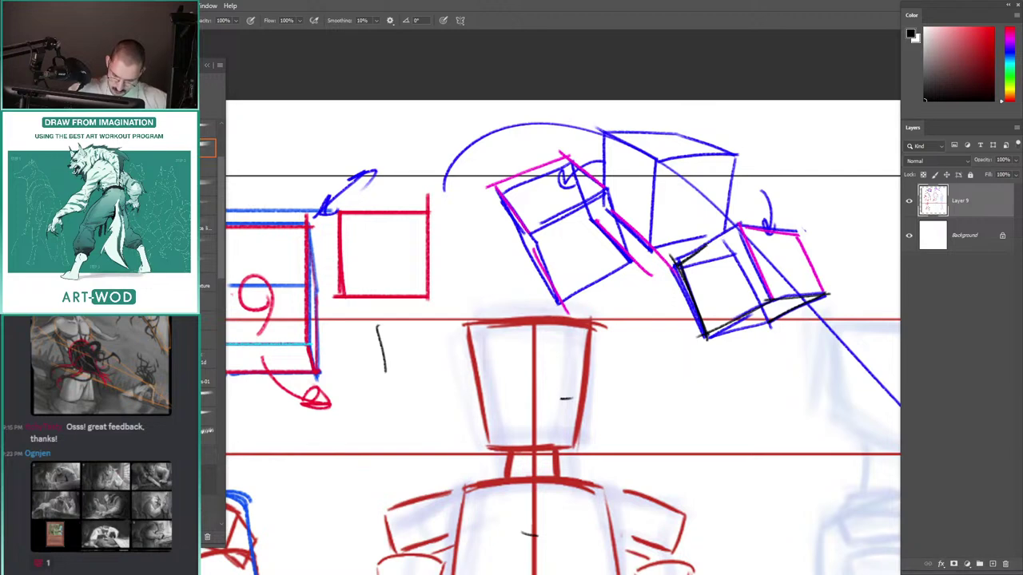
pyautogui.moveTo(647, 249); pyautogui.dragTo(601, 254)
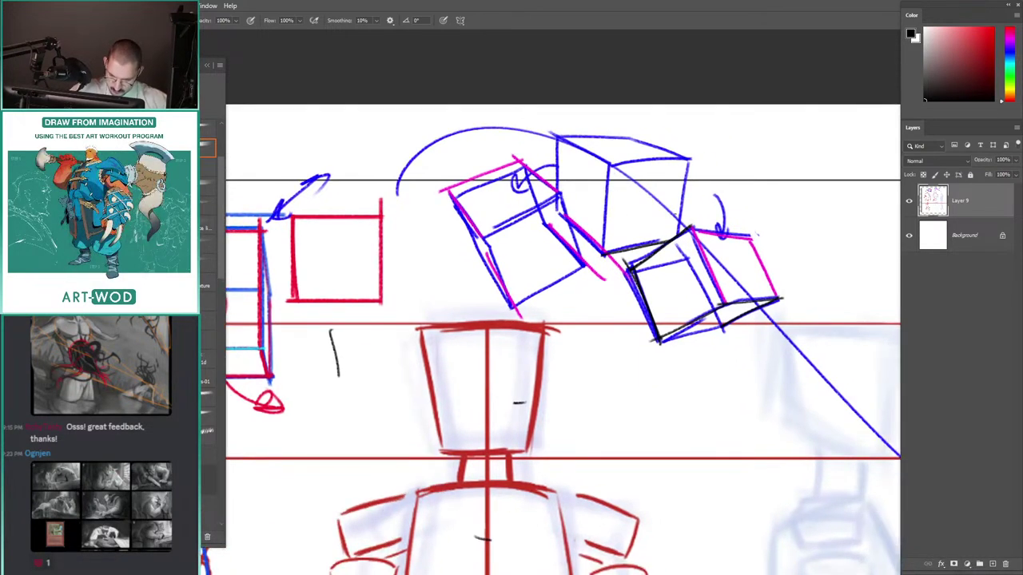
# Step: Undo the last black strokes around the upright blue cube, and redraw its lower edge with one short black line
pyautogui.hotkey('ctrl', 'z')
pyautogui.hotkey('ctrl', 'z')
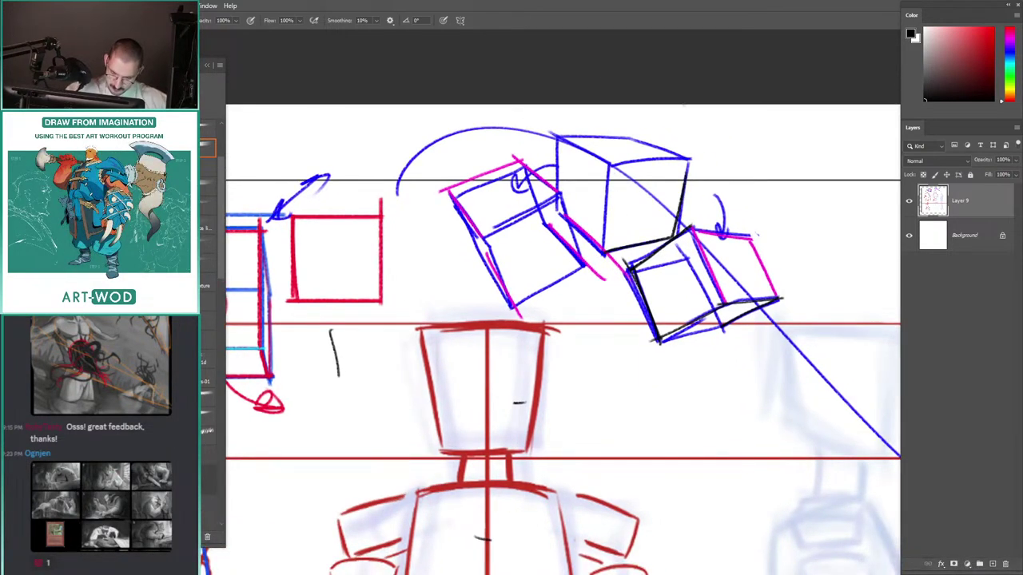
pyautogui.hotkey('ctrl', 'z')
pyautogui.hotkey('ctrl', 'z')
pyautogui.moveTo(606, 257); pyautogui.dragTo(664, 240)
pyautogui.hotkey('ctrl', 'z')
pyautogui.moveTo(606, 257); pyautogui.dragTo(666, 241)
# Step: Retrace the left tilted cube's side, bottom and front upper edges in black
pyautogui.moveTo(464, 181); pyautogui.dragTo(548, 181)
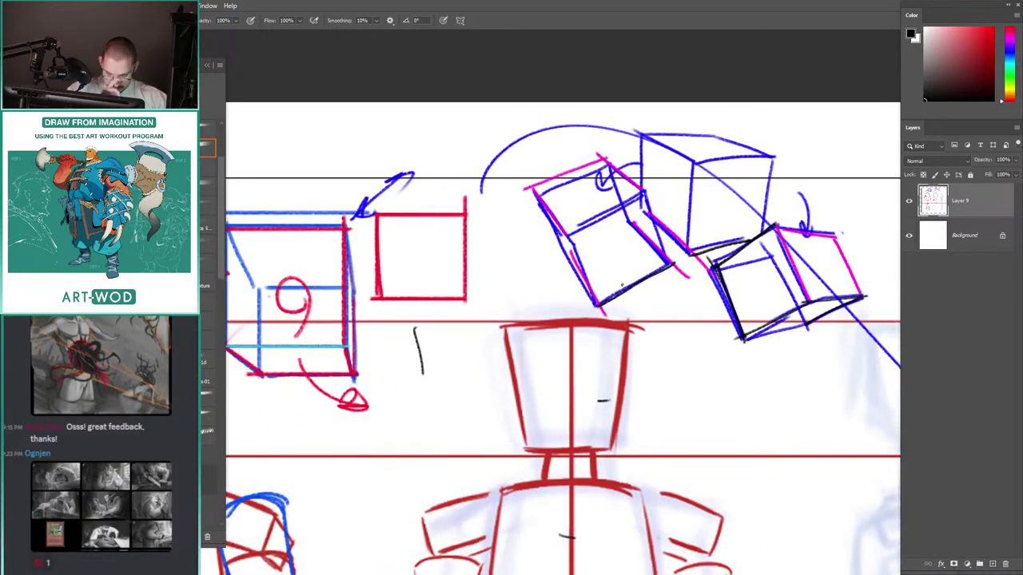
pyautogui.moveTo(566, 230); pyautogui.dragTo(533, 189)
pyautogui.moveTo(646, 190); pyautogui.dragTo(669, 264)
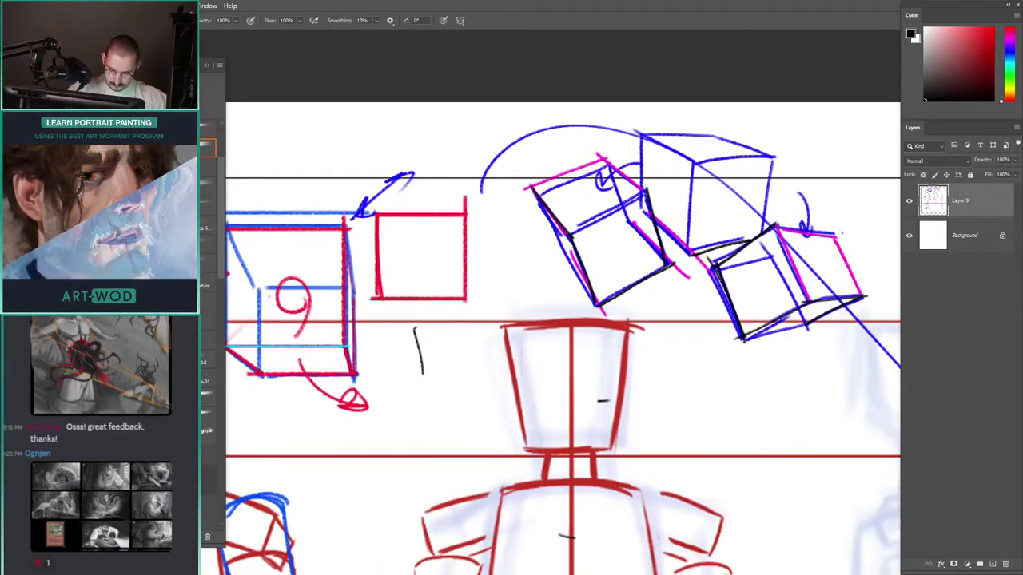
pyautogui.moveTo(639, 197); pyautogui.dragTo(576, 216)
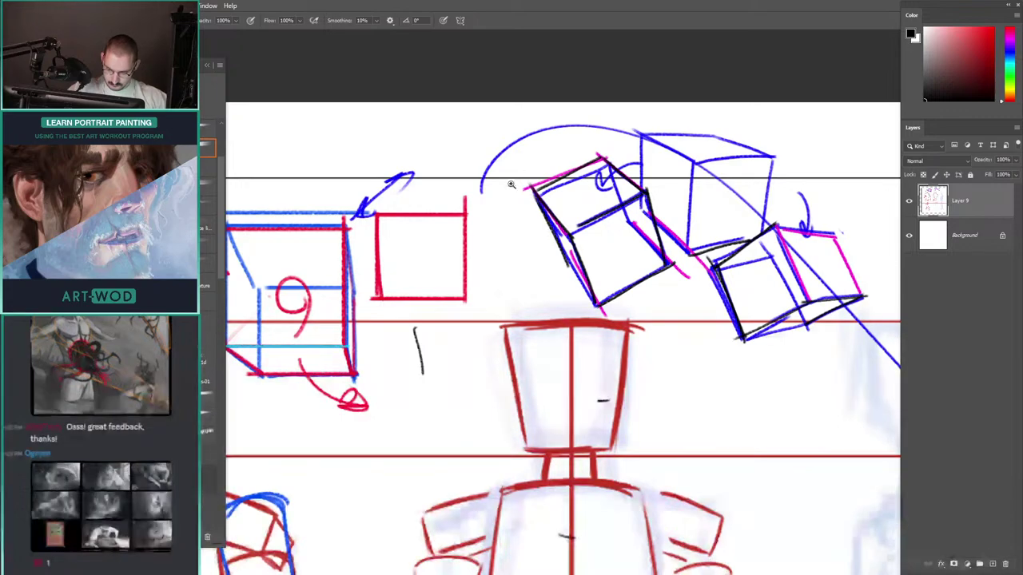
# Step: Sketch a small black box standing on the upper face of the left tilted cube
pyautogui.moveTo(509, 183); pyautogui.dragTo(383, 169)
pyautogui.moveTo(384, 170); pyautogui.dragTo(558, 150)
pyautogui.moveTo(547, 185); pyautogui.dragTo(596, 185)
pyautogui.moveTo(495, 197); pyautogui.dragTo(531, 141)
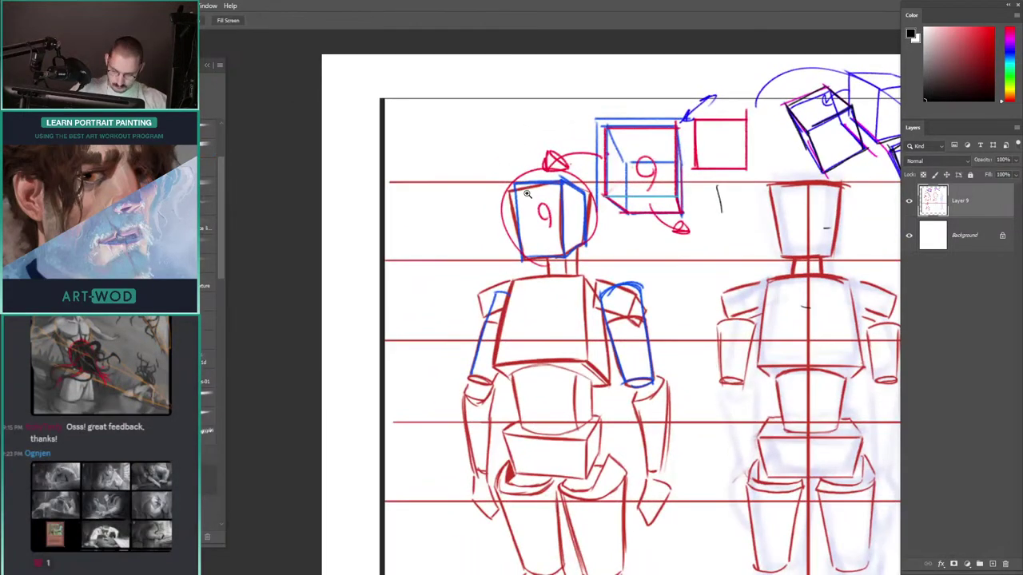
pyautogui.moveTo(532, 189); pyautogui.dragTo(512, 203)
pyautogui.moveTo(576, 183); pyautogui.dragTo(463, 228)
pyautogui.moveTo(637, 156)
pyautogui.mouseDown()
pyautogui.moveTo(676, 157)
pyautogui.moveTo(613, 205)
pyautogui.moveTo(599, 170)
pyautogui.moveTo(620, 239)
pyautogui.moveTo(599, 172)
pyautogui.mouseUp()
pyautogui.hotkey('ctrl', 'z')
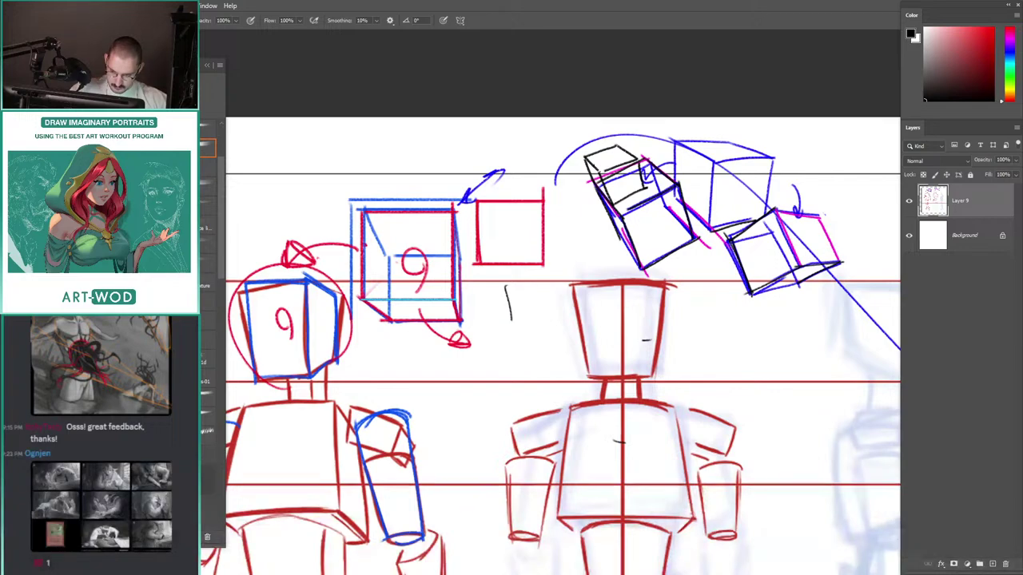
pyautogui.scroll(3, 596, 164)
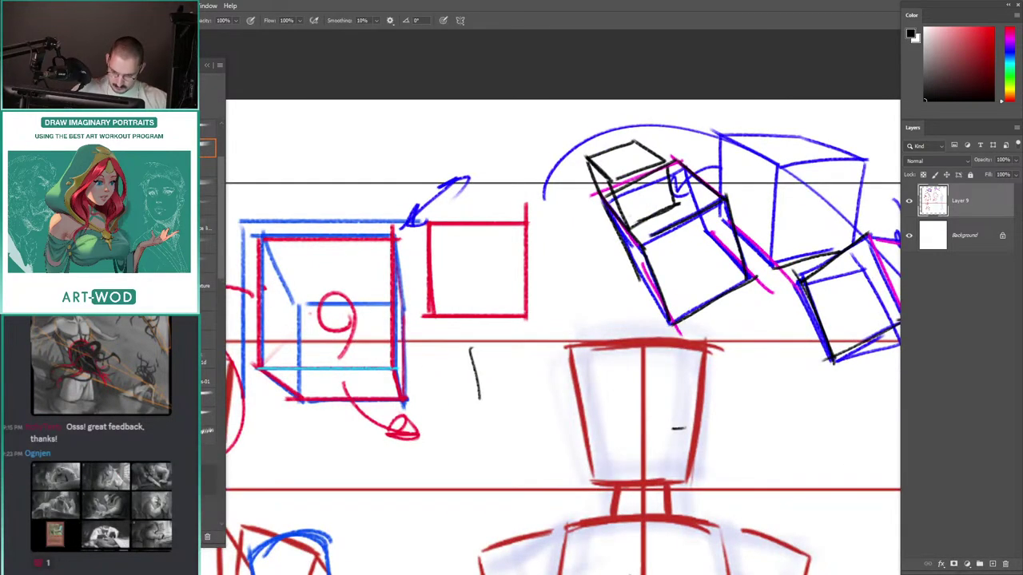
pyautogui.scroll(-3, 576, 189)
# Step: Sketch a small tilted black cube on top of the upright blue cube
pyautogui.moveTo(432, 296); pyautogui.dragTo(623, 192)
pyautogui.moveTo(546, 246); pyautogui.dragTo(591, 261)
pyautogui.moveTo(547, 205)
pyautogui.mouseDown()
pyautogui.moveTo(504, 150)
pyautogui.moveTo(324, 323)
pyautogui.mouseUp()
pyautogui.scroll(3, 679, 168)
pyautogui.moveTo(685, 154); pyautogui.dragTo(637, 192)
pyautogui.scroll(2, 637, 192)
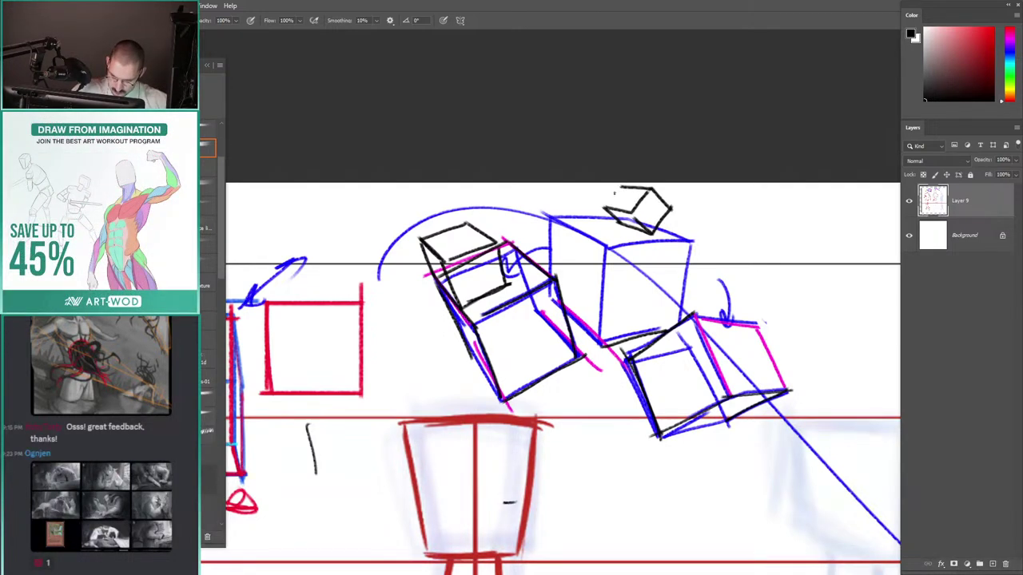
pyautogui.moveTo(591, 173); pyautogui.dragTo(598, 173)
pyautogui.moveTo(653, 190); pyautogui.dragTo(614, 242)
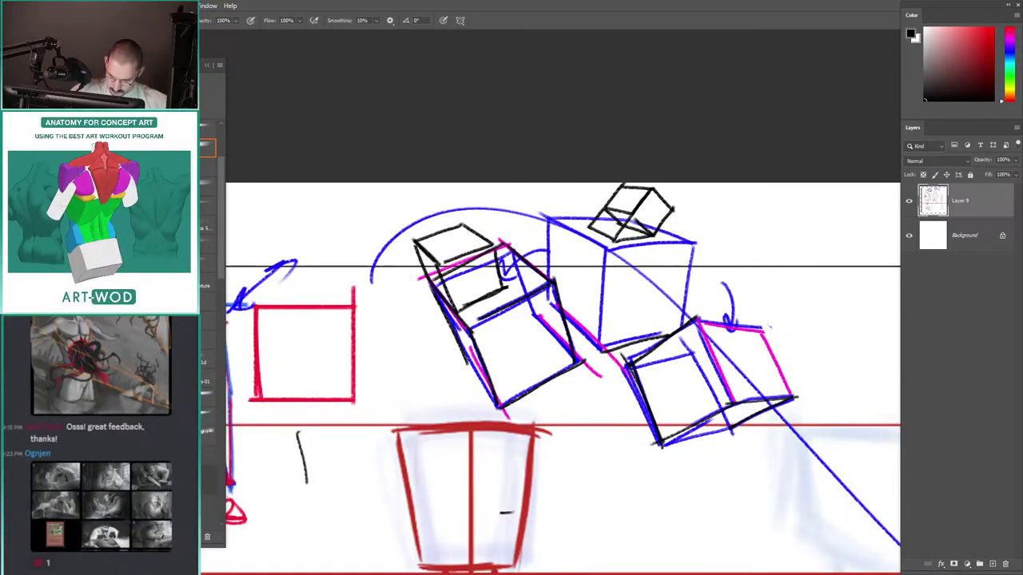
# Step: Outline the small cube's right face with the Lasso, fill it with black and deselect
pyautogui.press('l')
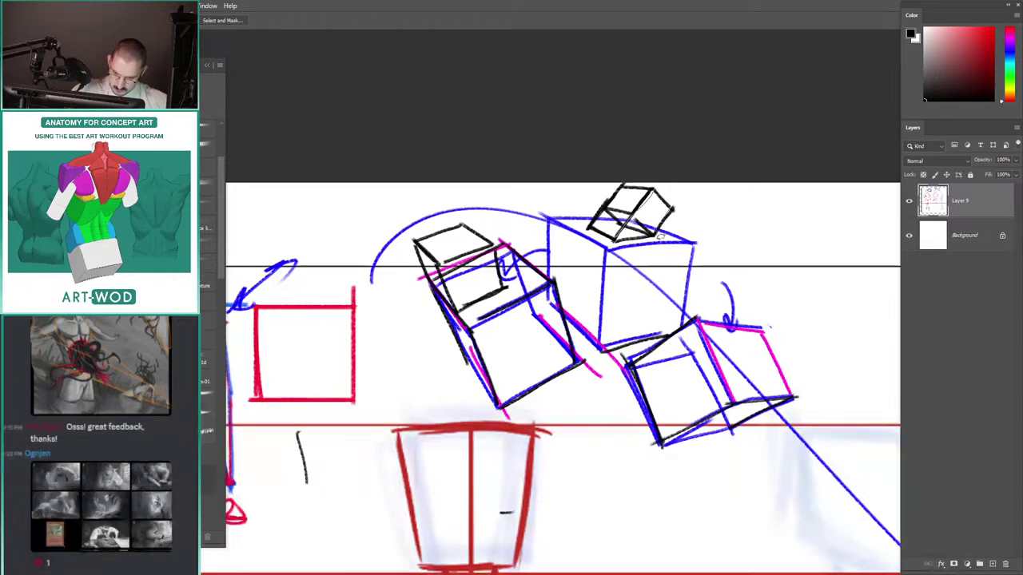
pyautogui.moveTo(622, 245); pyautogui.dragTo(616, 241)
pyautogui.hotkey('alt', 'BackSpace')
pyautogui.hotkey('ctrl', 'd')
pyautogui.press('b')
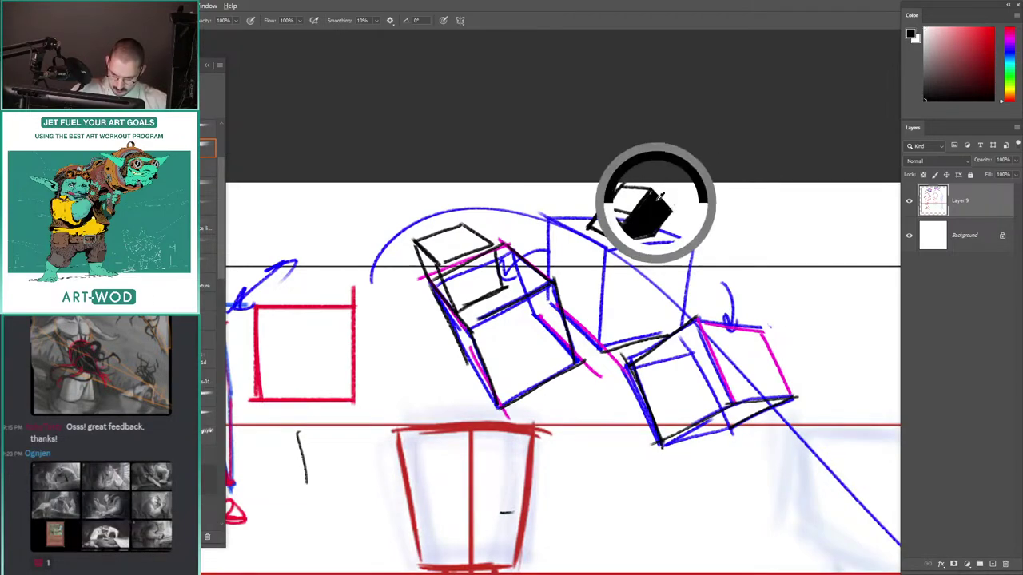
# Step: Circle the three-quarter mannequin's torso in black, and undo the circle
pyautogui.moveTo(584, 178); pyautogui.dragTo(470, 190)
pyautogui.moveTo(348, 220); pyautogui.dragTo(482, 164)
pyautogui.moveTo(428, 213); pyautogui.dragTo(519, 162)
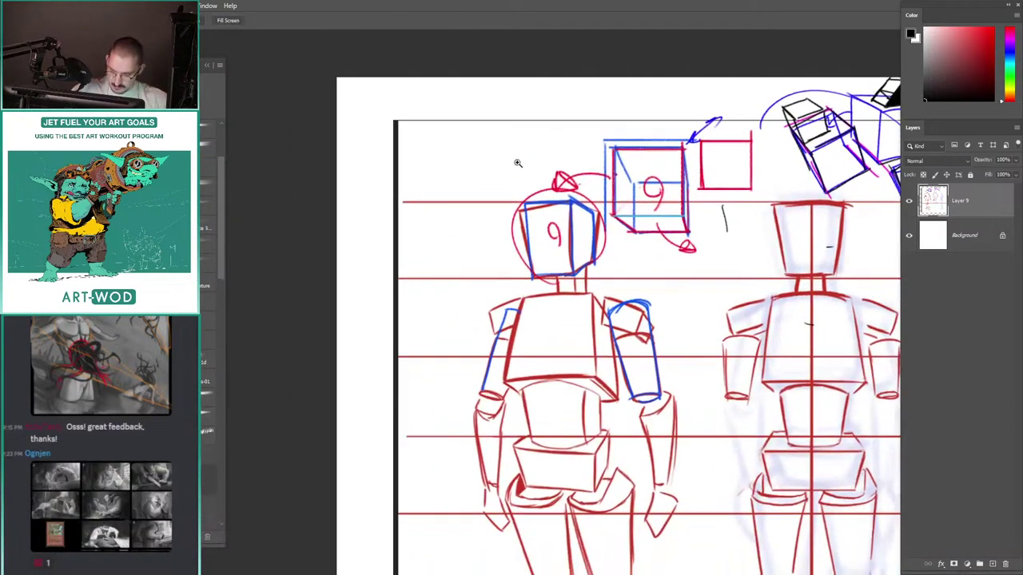
pyautogui.moveTo(545, 197)
pyautogui.mouseDown()
pyautogui.moveTo(519, 183)
pyautogui.moveTo(449, 180)
pyautogui.mouseUp()
pyautogui.moveTo(684, 209); pyautogui.dragTo(697, 205)
pyautogui.hotkey('ctrl', 'z')
pyautogui.moveTo(503, 308); pyautogui.dragTo(661, 205)
pyautogui.moveTo(664, 307); pyautogui.dragTo(644, 283)
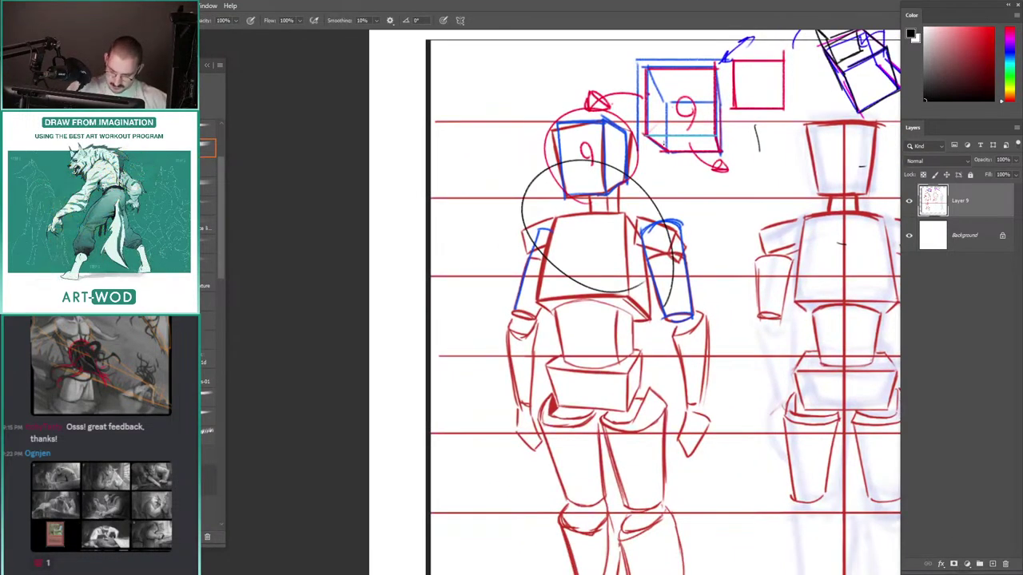
pyautogui.moveTo(540, 181); pyautogui.dragTo(514, 137)
pyautogui.hotkey('ctrl', 'z')
pyautogui.moveTo(547, 266); pyautogui.dragTo(557, 247)
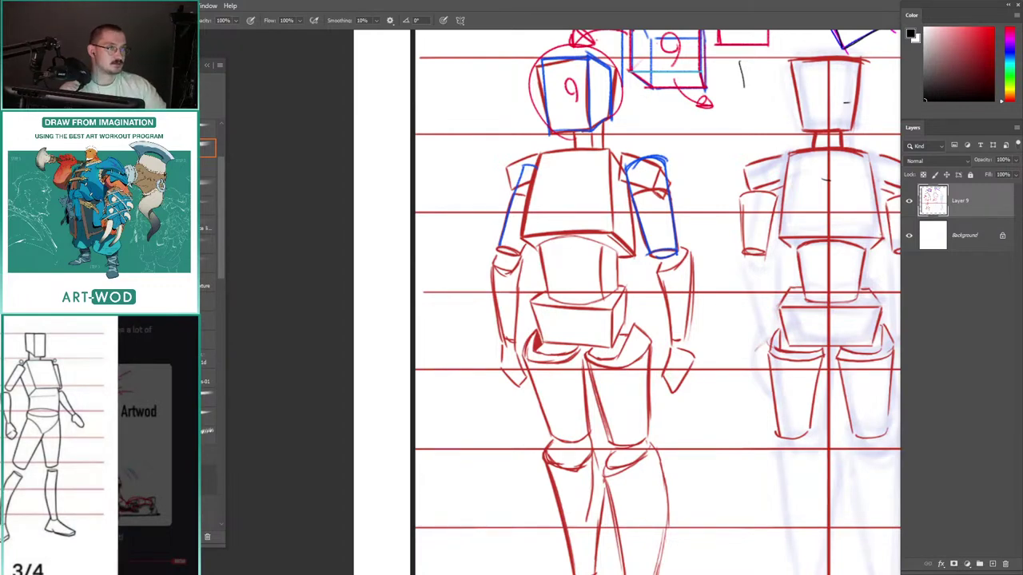
# Step: Paste the Front, Back, Side and 3/4 mannequin reference sheet over the drawing as a new layer
pyautogui.hotkey('ctrl', 'v')
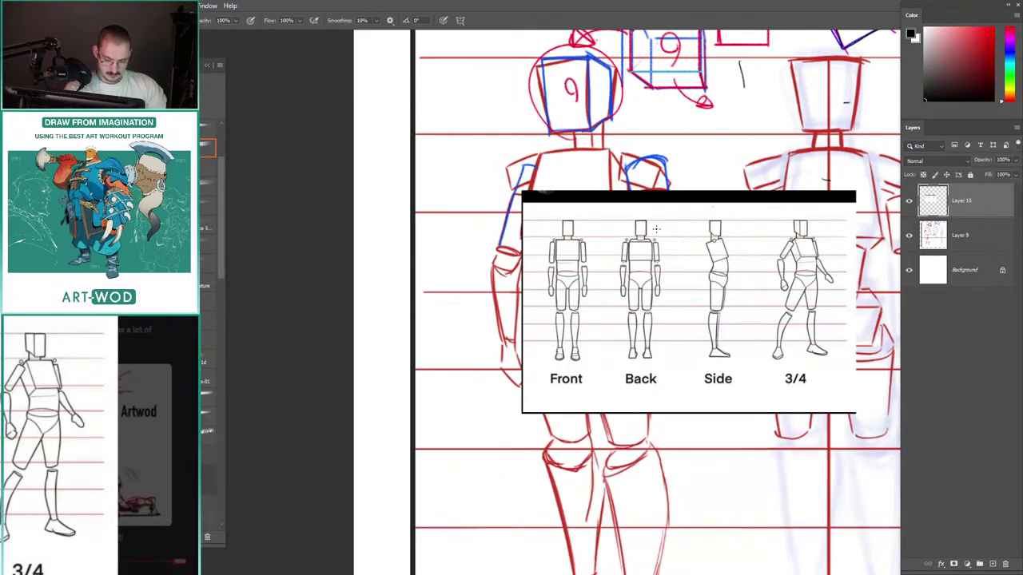
pyautogui.moveTo(518, 225); pyautogui.dragTo(578, 232)
pyautogui.moveTo(463, 193); pyautogui.dragTo(303, 164)
pyautogui.moveTo(352, 183); pyautogui.dragTo(392, 185)
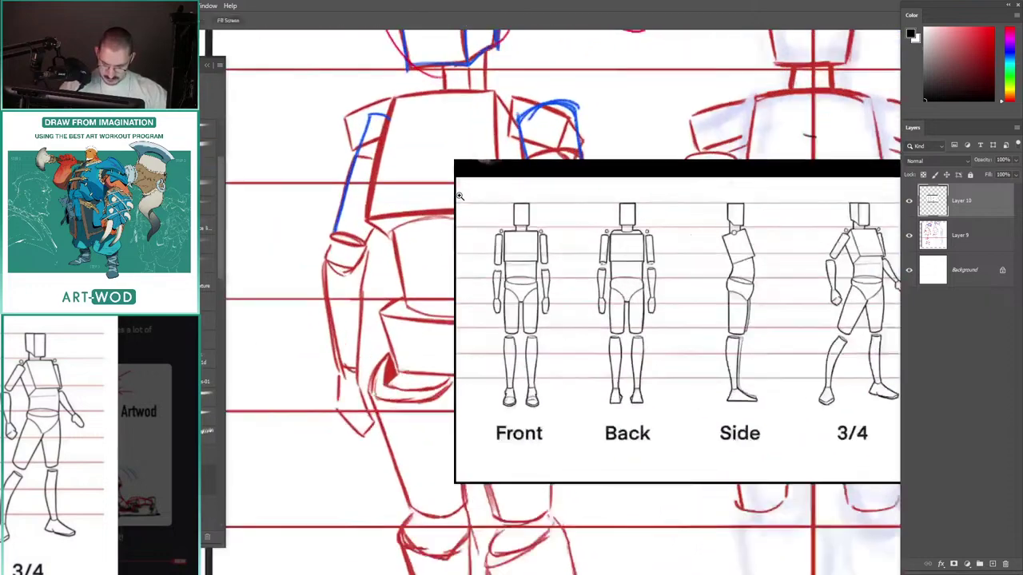
pyautogui.moveTo(459, 196); pyautogui.dragTo(525, 198)
pyautogui.moveTo(542, 258); pyautogui.dragTo(615, 266)
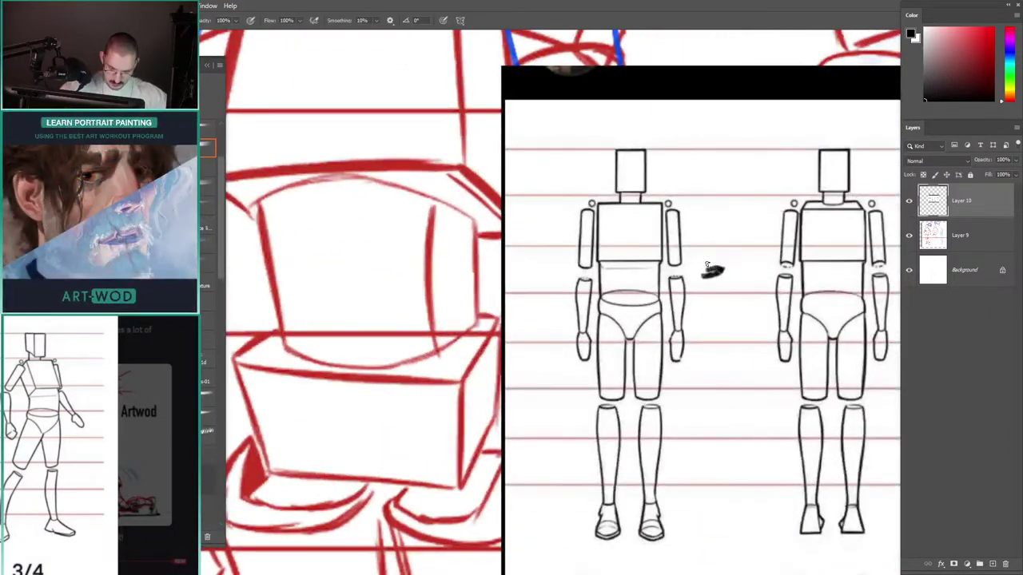
# Step: Sketch a black forearm cylinder between the front and back reference figures
pyautogui.moveTo(707, 276)
pyautogui.mouseDown()
pyautogui.moveTo(714, 336)
pyautogui.moveTo(730, 317)
pyautogui.mouseUp()
pyautogui.hotkey('ctrl', 'z')
pyautogui.moveTo(736, 273); pyautogui.dragTo(737, 310)
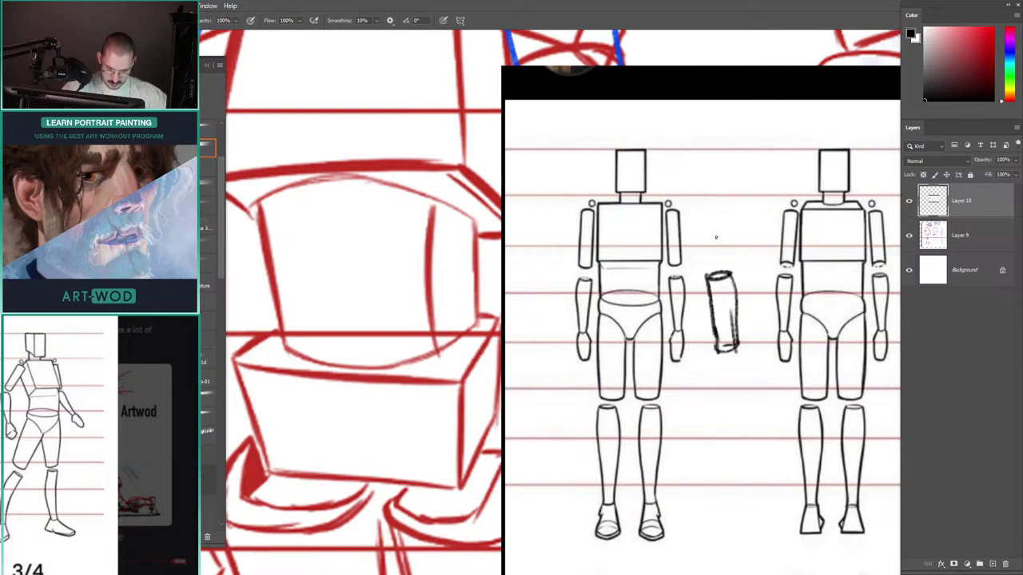
# Step: Sketch a tapered upper arm with a slanted elliptical top above the black forearm cylinder
pyautogui.moveTo(692, 204); pyautogui.dragTo(704, 260)
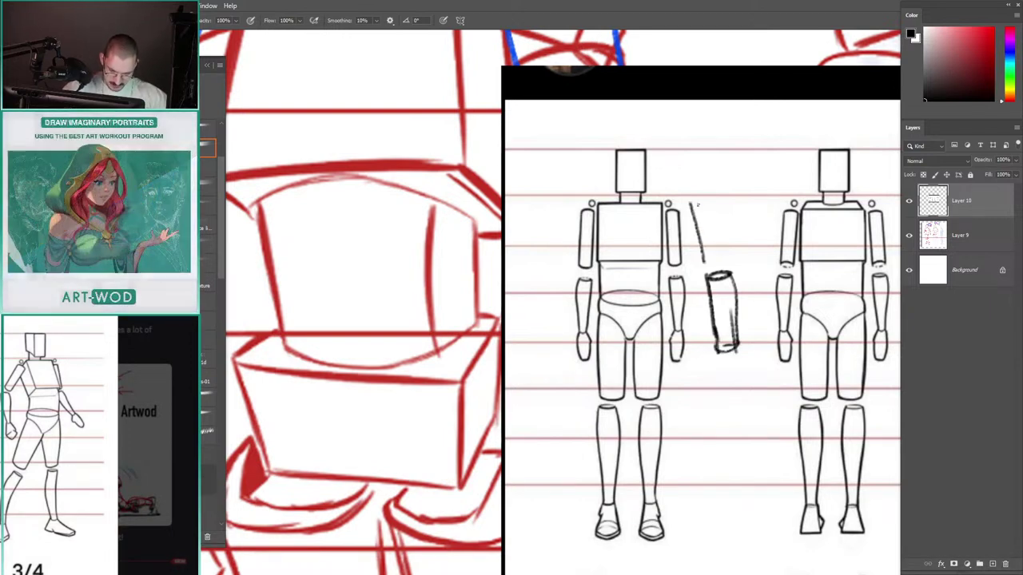
pyautogui.moveTo(708, 178); pyautogui.dragTo(693, 206)
pyautogui.moveTo(710, 172); pyautogui.dragTo(723, 244)
pyautogui.hotkey('ctrl', 'z')
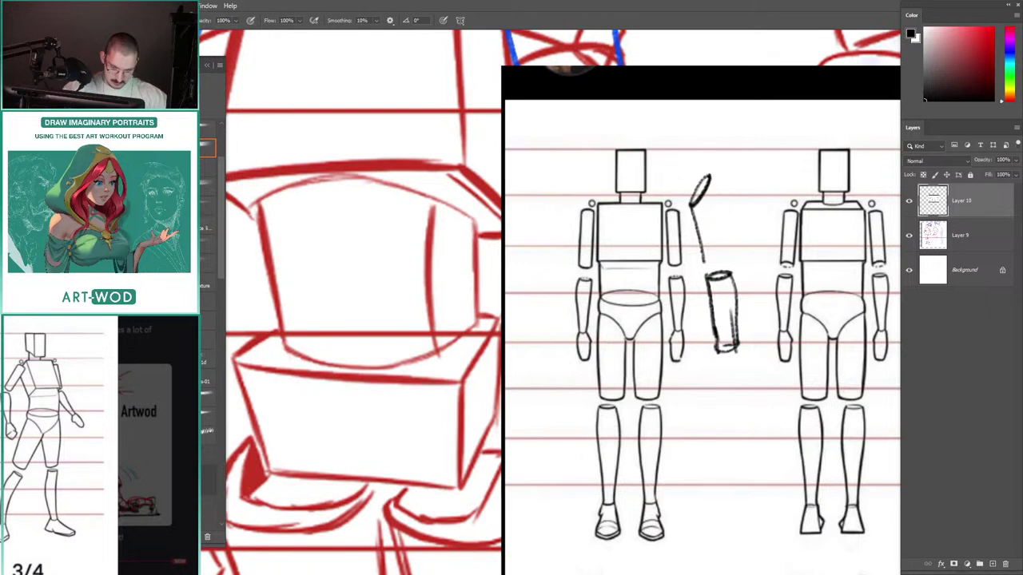
pyautogui.moveTo(709, 174); pyautogui.dragTo(723, 260)
pyautogui.moveTo(694, 207); pyautogui.dragTo(705, 260)
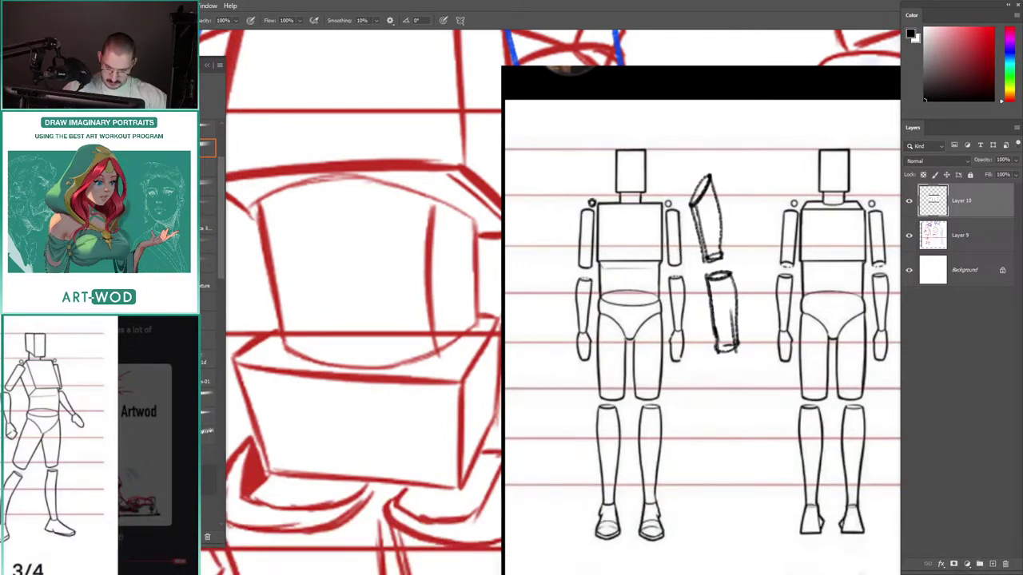
# Step: Sketch a black sphere with curved contour lines beside the front reference figure's head, and undo its arrow
pyautogui.moveTo(548, 131); pyautogui.dragTo(569, 141)
pyautogui.moveTo(550, 134); pyautogui.dragTo(563, 165)
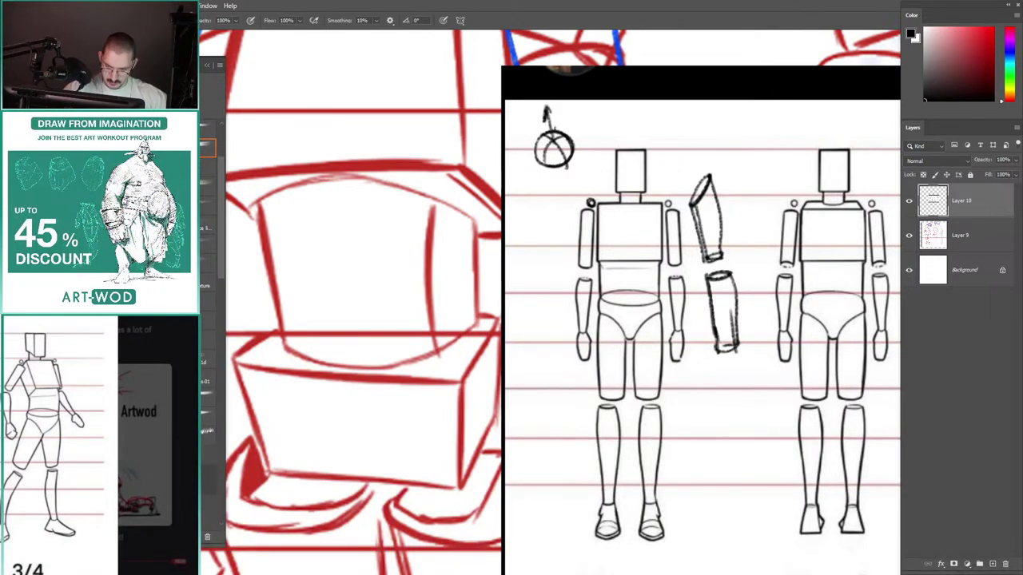
pyautogui.hotkey('ctrl', 'z')
pyautogui.hotkey('ctrl', 'z')
pyautogui.moveTo(553, 146)
pyautogui.mouseDown()
pyautogui.moveTo(547, 108)
pyautogui.moveTo(552, 143)
pyautogui.mouseUp()
pyautogui.hotkey('ctrl', 'z')
pyautogui.hotkey('ctrl', 'z')
pyautogui.hotkey('ctrl', 'z')
# Step: Compare the blue-corrected arms of the three-quarter mannequin with the arms on the pasted reference sheet
pyautogui.moveTo(571, 184); pyautogui.dragTo(486, 203)
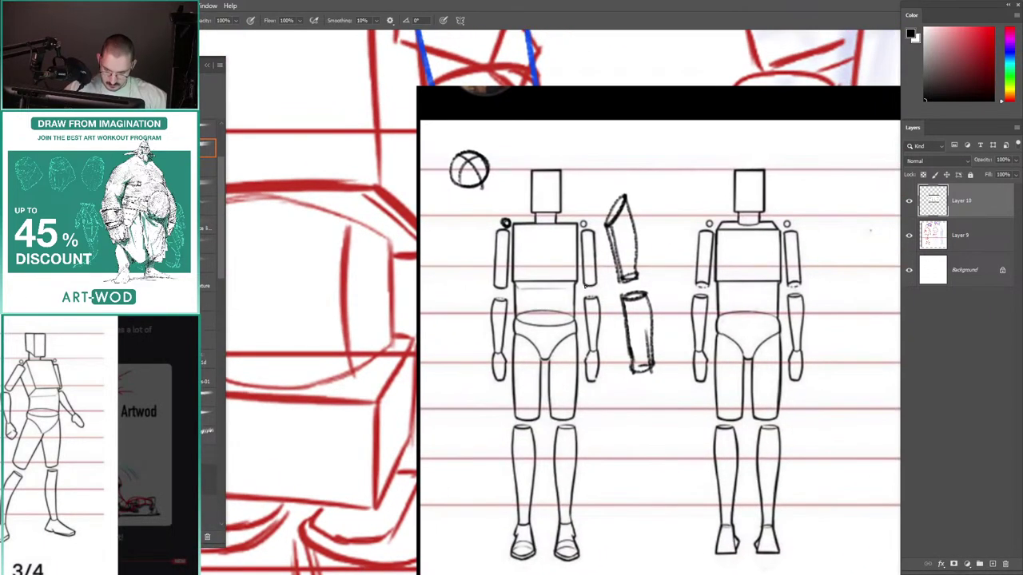
pyautogui.moveTo(599, 294); pyautogui.dragTo(628, 331)
pyautogui.moveTo(542, 196); pyautogui.dragTo(487, 158)
pyautogui.moveTo(488, 158); pyautogui.dragTo(452, 154)
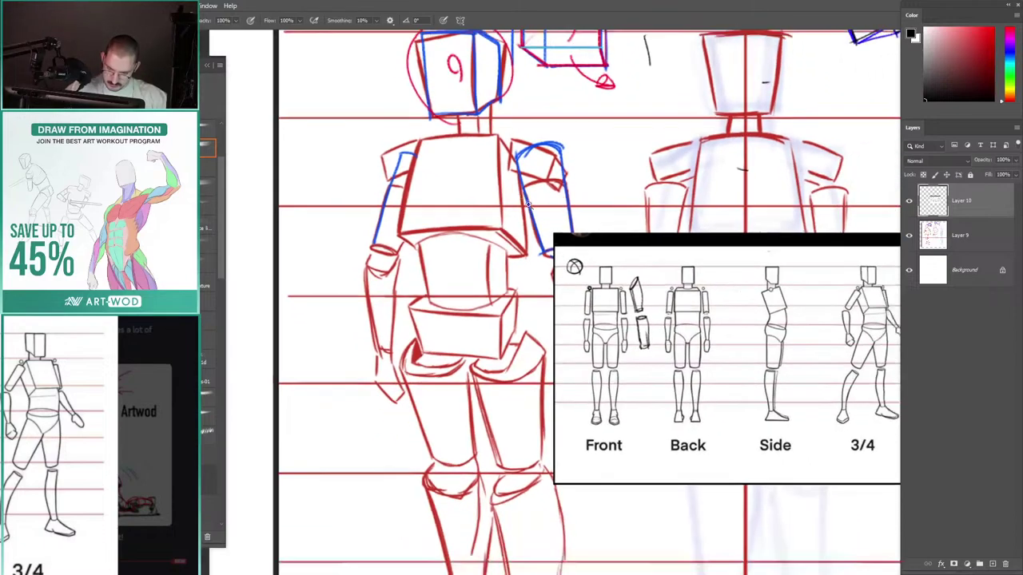
pyautogui.moveTo(563, 248); pyautogui.dragTo(608, 338)
pyautogui.moveTo(515, 227); pyautogui.dragTo(562, 210)
pyautogui.moveTo(558, 147)
pyautogui.mouseDown()
pyautogui.moveTo(543, 150)
pyautogui.moveTo(573, 152)
pyautogui.mouseUp()
pyautogui.moveTo(532, 171); pyautogui.dragTo(489, 175)
pyautogui.moveTo(598, 205); pyautogui.dragTo(627, 200)
pyautogui.moveTo(450, 181)
pyautogui.mouseDown()
pyautogui.moveTo(466, 192)
pyautogui.moveTo(413, 163)
pyautogui.mouseUp()
pyautogui.scroll(-2, 414, 163)
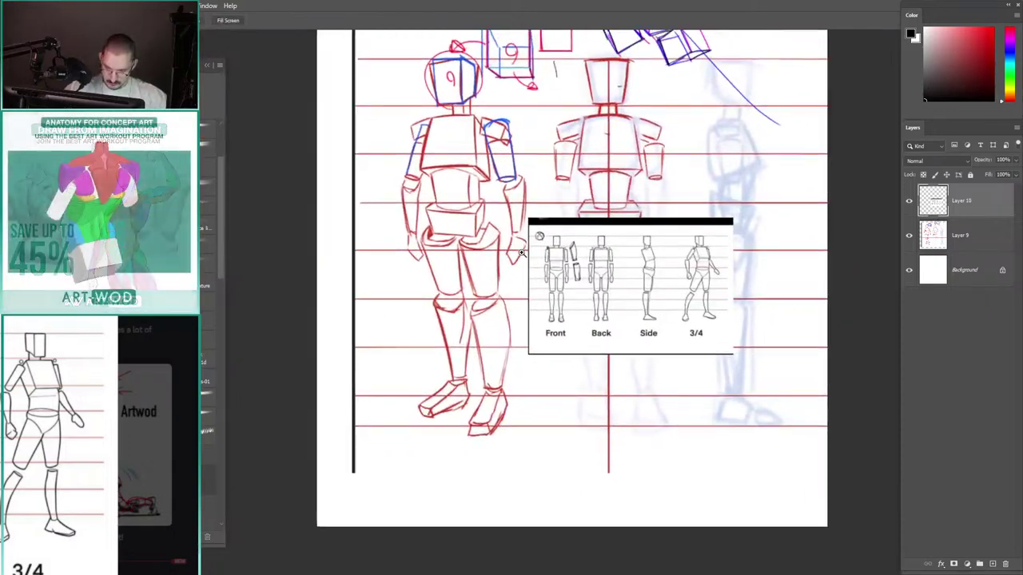
# Step: Circle the sketched arm and the whole front reference figure in black, and undo the circles
pyautogui.scroll(3, 479, 207)
pyautogui.scroll(2, 582, 244)
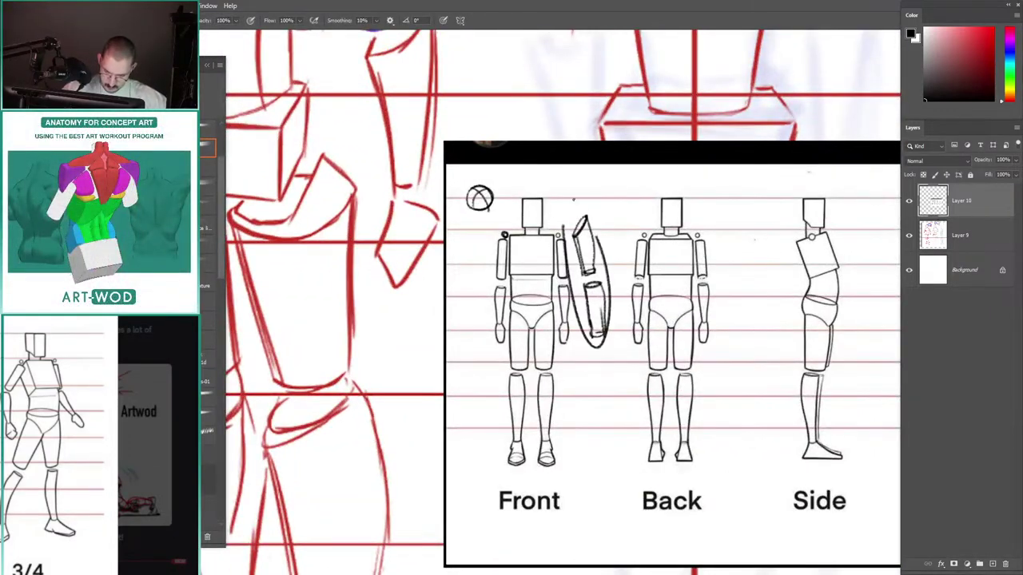
pyautogui.moveTo(492, 307); pyautogui.dragTo(518, 222)
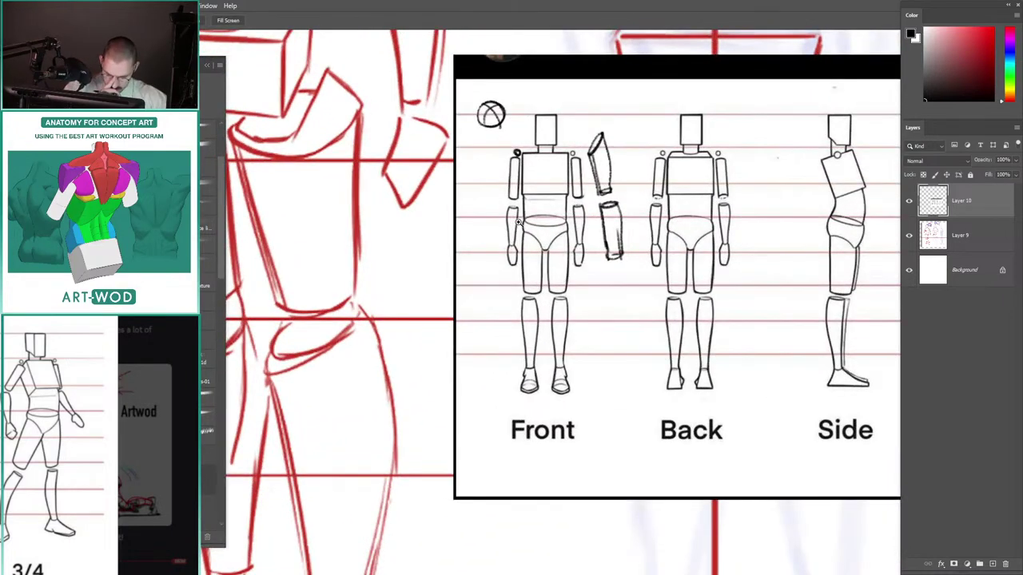
pyautogui.press('b')
pyautogui.moveTo(485, 152)
pyautogui.mouseDown()
pyautogui.moveTo(589, 417)
pyautogui.moveTo(486, 275)
pyautogui.mouseUp()
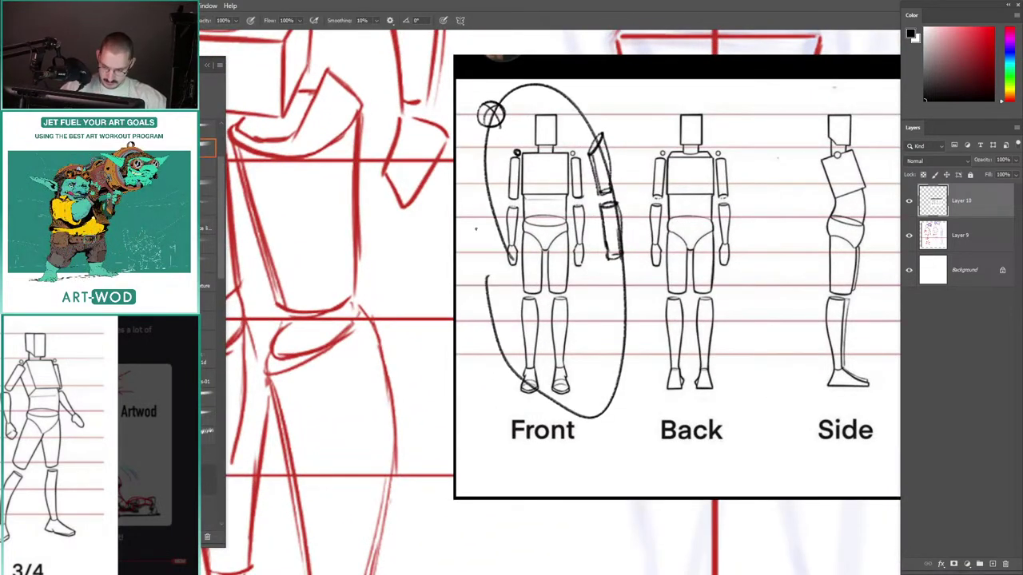
pyautogui.moveTo(476, 229); pyautogui.dragTo(448, 224)
pyautogui.hotkey('ctrl', 'z')
# Step: Toggle the pasted reference layer's visibility off and on, and delete the layer
pyautogui.moveTo(303, 152); pyautogui.dragTo(468, 223)
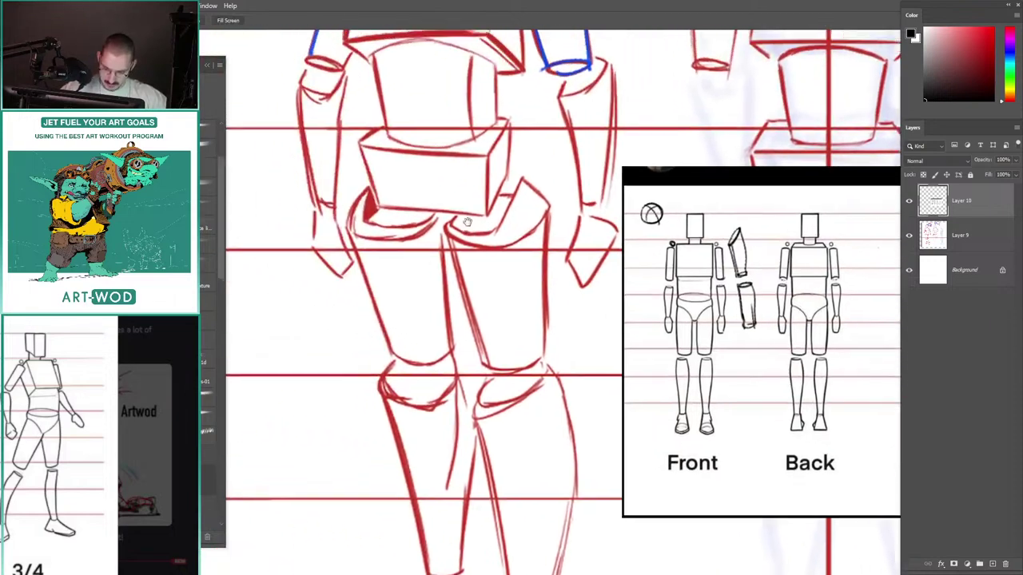
pyautogui.scroll(-5, 468, 222)
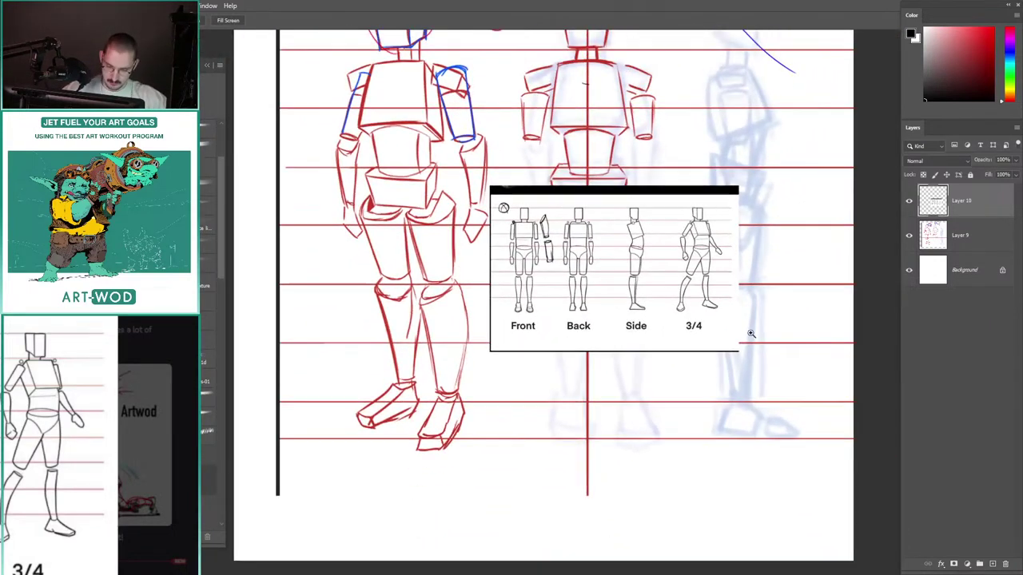
pyautogui.click(909, 202)
pyautogui.click(910, 202)
pyautogui.moveTo(933, 205); pyautogui.dragTo(1006, 565)
# Step: Frame the mannequins and cube sketches, and capture a screen snip of the upper part of the drawing
pyautogui.moveTo(402, 157); pyautogui.dragTo(423, 282)
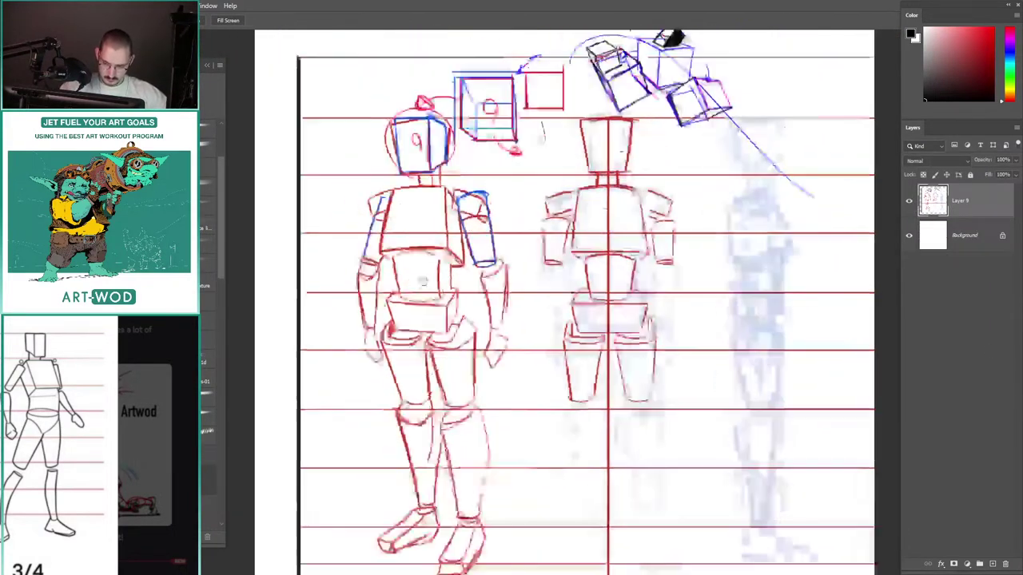
pyautogui.scroll(2, 423, 279)
pyautogui.hscroll(1, 384, 200)
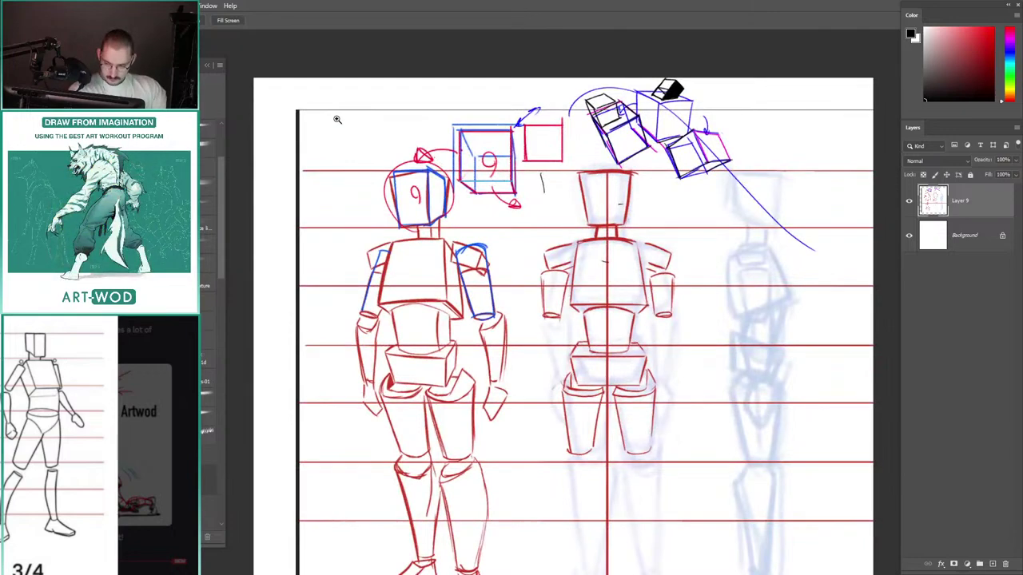
pyautogui.press('super+shift+s')
pyautogui.moveTo(319, 80); pyautogui.dragTo(764, 322)
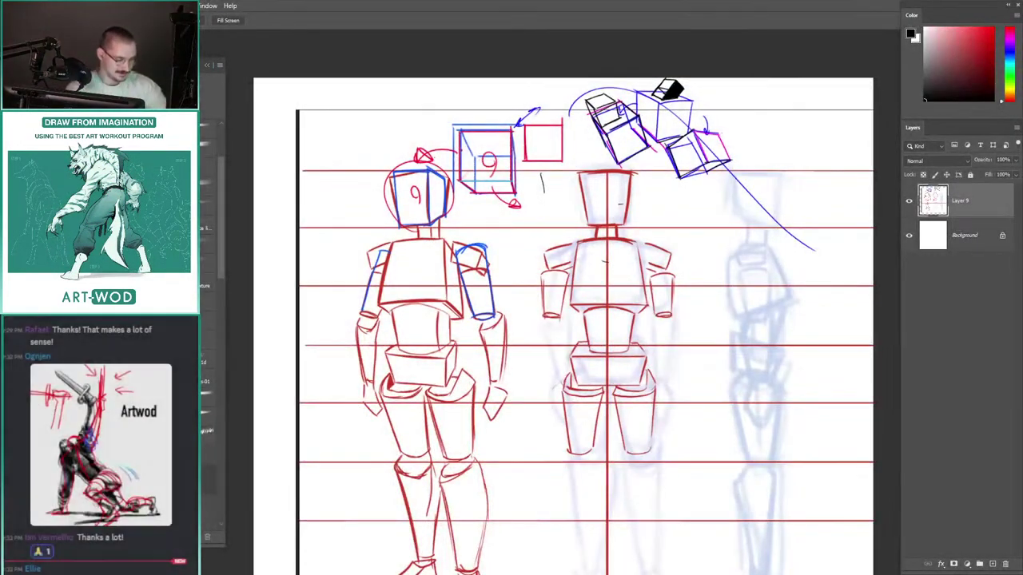
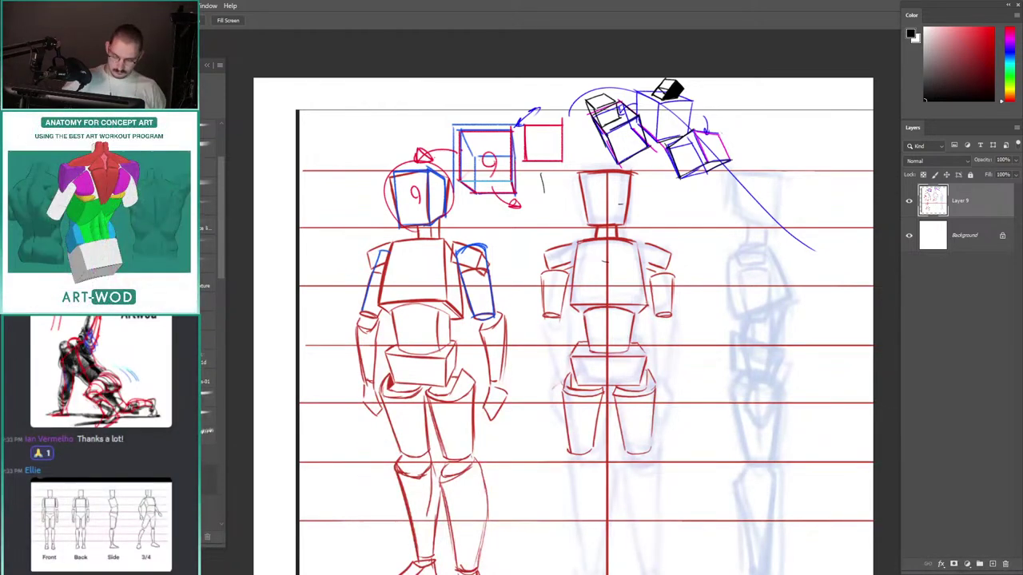
pyautogui.moveTo(436, 210); pyautogui.dragTo(505, 211)
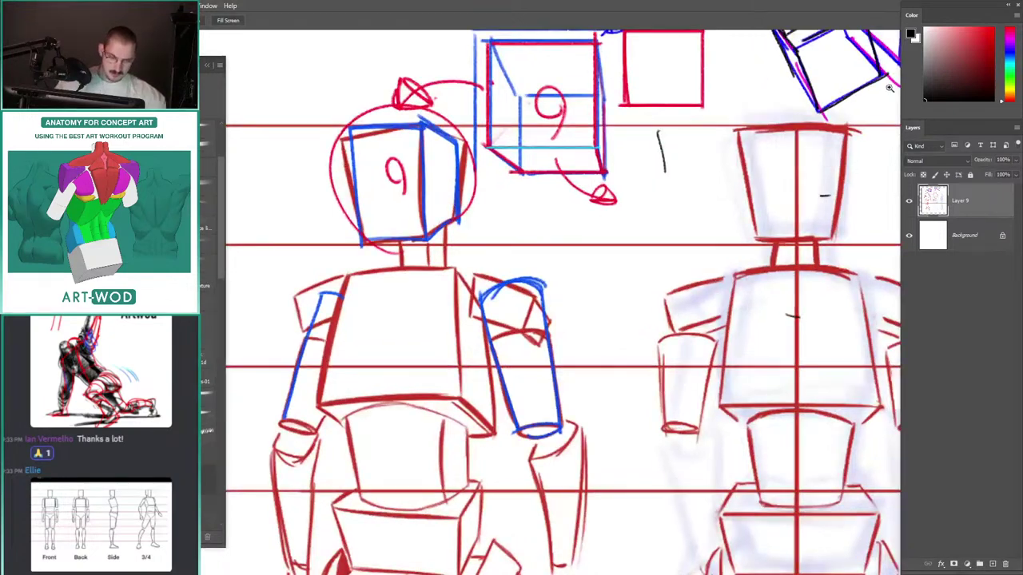
# Step: Try circling the three-quarter mannequin's blue-corrected upper arm in blue and in green, and undo the circles
pyautogui.click(994, 30)
pyautogui.moveTo(411, 173); pyautogui.dragTo(449, 74)
pyautogui.moveTo(493, 155); pyautogui.dragTo(514, 215)
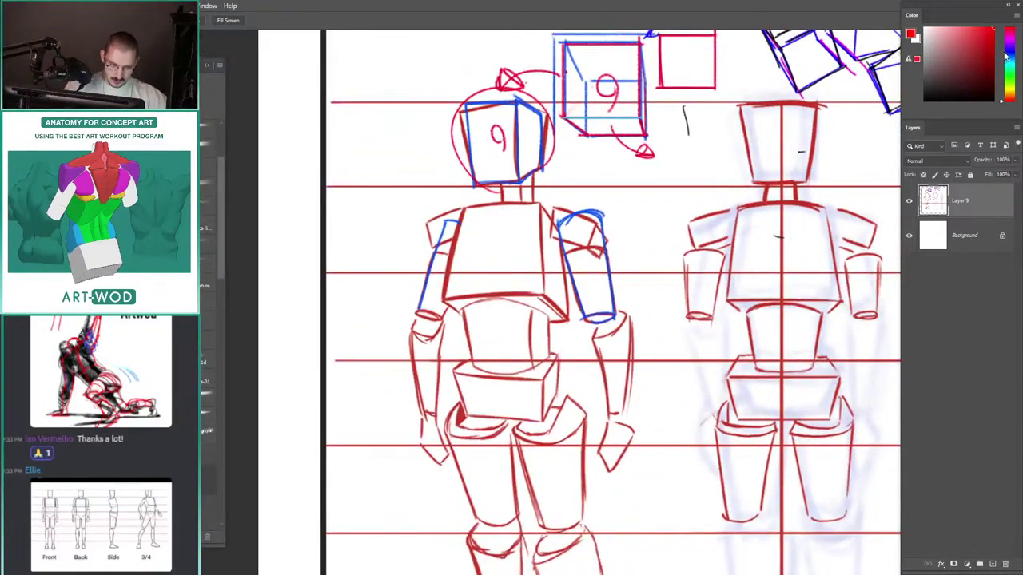
pyautogui.click(1006, 56)
pyautogui.moveTo(622, 308)
pyautogui.mouseDown()
pyautogui.moveTo(553, 232)
pyautogui.moveTo(547, 279)
pyautogui.mouseUp()
pyautogui.hotkey('ctrl', 'z')
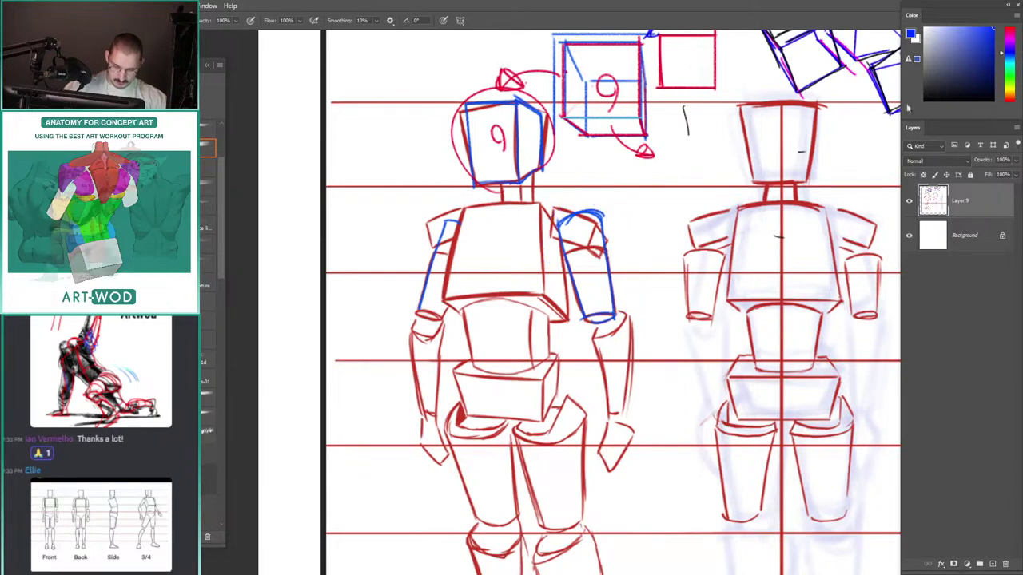
pyautogui.click(1008, 70)
pyautogui.moveTo(580, 192)
pyautogui.mouseDown()
pyautogui.moveTo(635, 299)
pyautogui.moveTo(548, 212)
pyautogui.mouseUp()
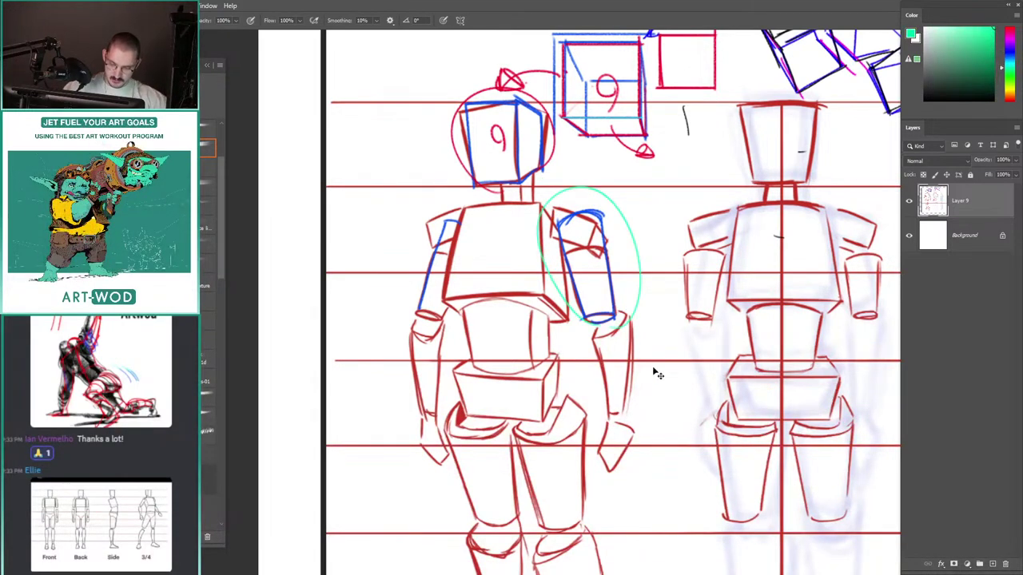
pyautogui.hotkey('ctrl', 'z')
# Step: Set the brush colour back to blue, circle the same corrected upper arm, and undo the circle
pyautogui.moveTo(653, 372); pyautogui.dragTo(606, 383)
pyautogui.moveTo(617, 294)
pyautogui.mouseDown()
pyautogui.moveTo(583, 279)
pyautogui.moveTo(593, 301)
pyautogui.moveTo(569, 280)
pyautogui.moveTo(584, 302)
pyautogui.mouseUp()
pyautogui.hotkey('ctrl', 'z')
pyautogui.click(1011, 55)
pyautogui.hotkey('ctrl', 'z')
pyautogui.moveTo(511, 231); pyautogui.dragTo(537, 232)
pyautogui.moveTo(593, 308)
pyautogui.mouseDown()
pyautogui.moveTo(534, 197)
pyautogui.moveTo(595, 299)
pyautogui.mouseUp()
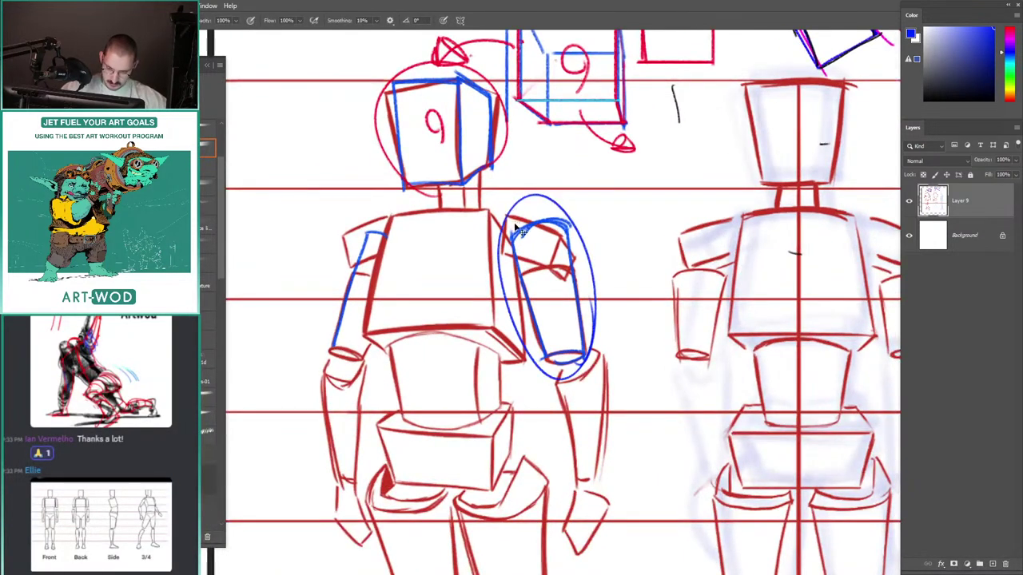
pyautogui.hotkey('ctrl', 'z')
# Step: Sketch a separate blue upper-arm cylinder with a rounded top and an elliptical lower end beside the three-quarter mannequin's arm
pyautogui.moveTo(513, 205)
pyautogui.mouseDown()
pyautogui.moveTo(481, 226)
pyautogui.moveTo(520, 222)
pyautogui.mouseUp()
pyautogui.moveTo(589, 210)
pyautogui.mouseDown()
pyautogui.moveTo(605, 322)
pyautogui.moveTo(637, 276)
pyautogui.moveTo(639, 232)
pyautogui.moveTo(640, 324)
pyautogui.mouseUp()
pyautogui.hotkey('ctrl', 'z')
pyautogui.hotkey('ctrl', 'z')
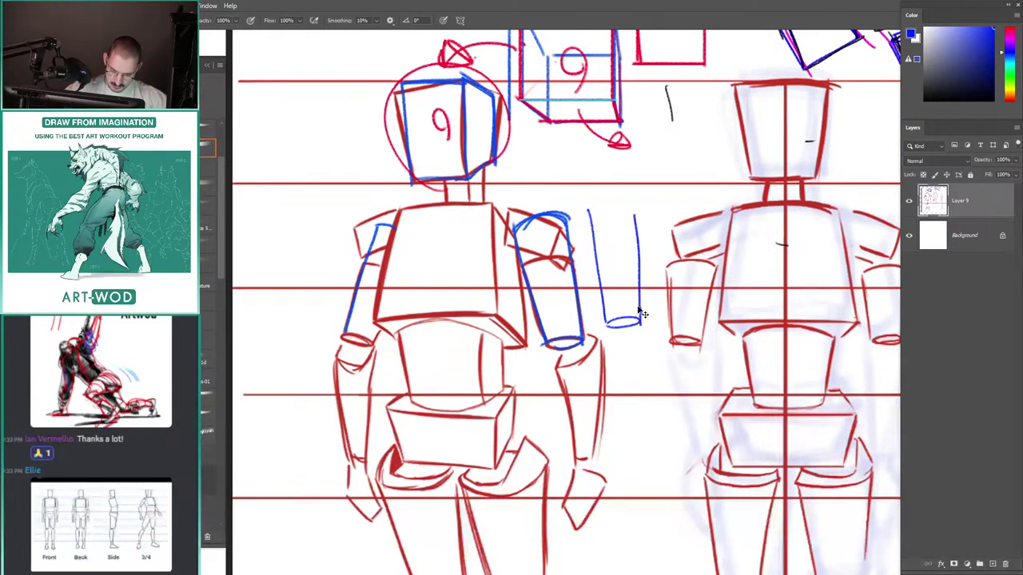
pyautogui.hotkey('ctrl', 'z')
pyautogui.moveTo(640, 208); pyautogui.dragTo(639, 319)
pyautogui.moveTo(590, 215)
pyautogui.mouseDown()
pyautogui.moveTo(641, 213)
pyautogui.moveTo(605, 324)
pyautogui.mouseUp()
pyautogui.hotkey('ctrl', 'z')
pyautogui.hotkey('ctrl', 'z')
pyautogui.moveTo(658, 274); pyautogui.dragTo(584, 203)
pyautogui.hotkey('ctrl', 'z')
pyautogui.moveTo(511, 202); pyautogui.dragTo(506, 200)
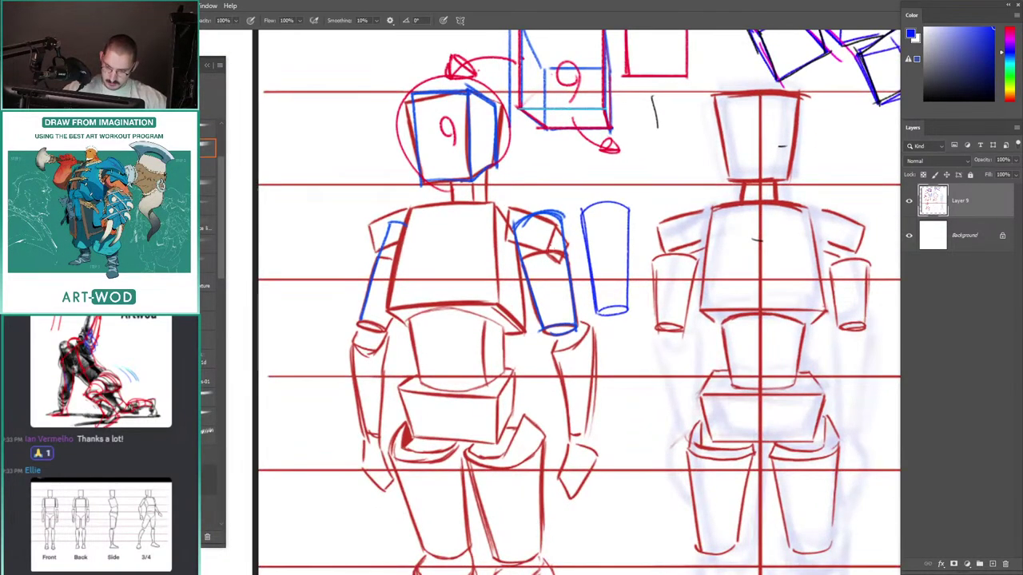
# Step: Trace the three-quarter mannequin's shoulder box in blue, and draw a short upper-arm cylinder directly below it
pyautogui.moveTo(508, 238)
pyautogui.mouseDown()
pyautogui.moveTo(549, 250)
pyautogui.moveTo(506, 239)
pyautogui.moveTo(513, 209)
pyautogui.mouseUp()
pyautogui.hotkey('ctrl', 'z')
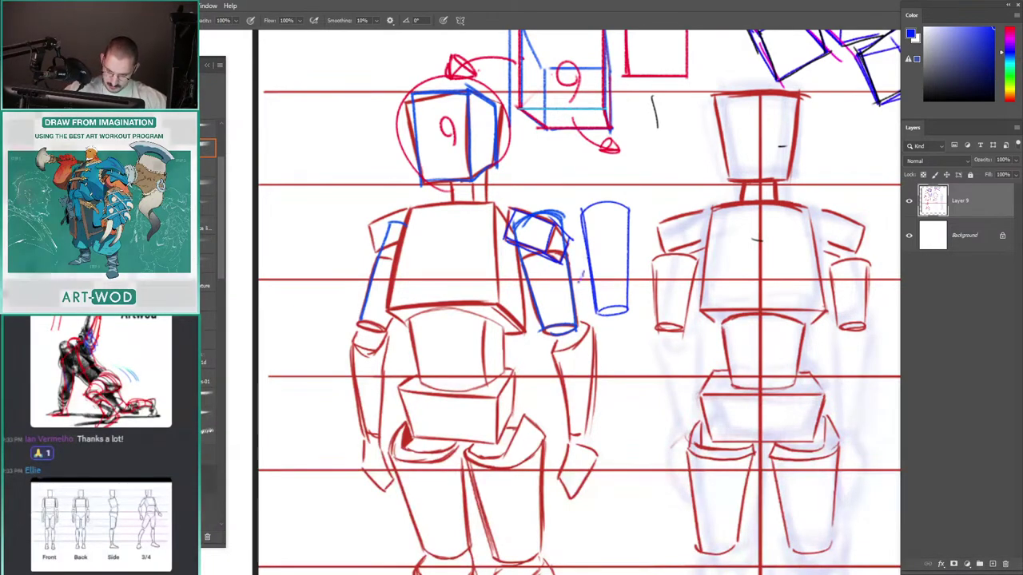
pyautogui.moveTo(580, 280); pyautogui.dragTo(581, 241)
pyautogui.hotkey('ctrl', 'z')
pyautogui.moveTo(527, 271); pyautogui.dragTo(545, 330)
pyautogui.moveTo(564, 267)
pyautogui.mouseDown()
pyautogui.moveTo(578, 330)
pyautogui.moveTo(507, 286)
pyautogui.mouseUp()
pyautogui.scroll(5, 506, 287)
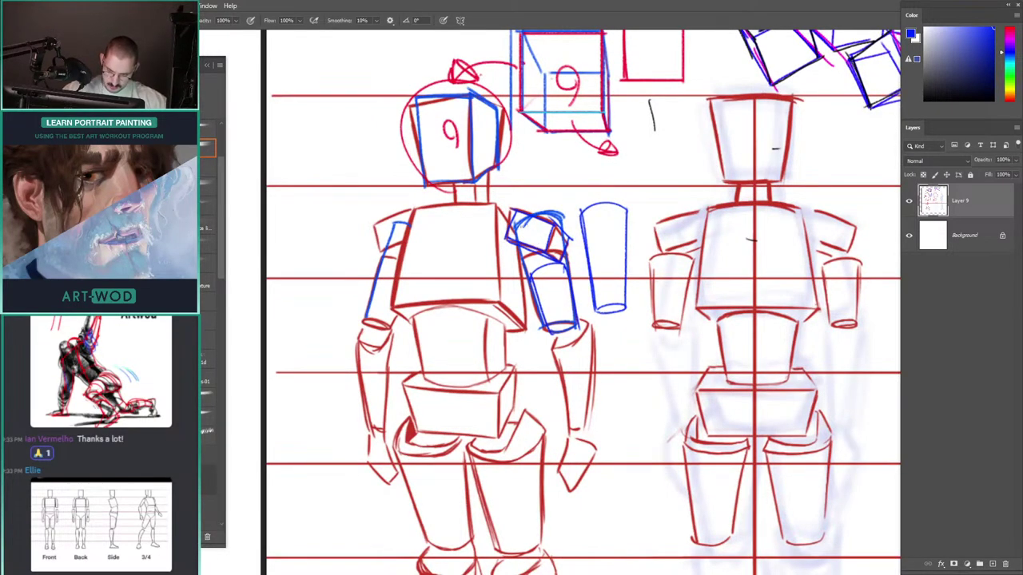
# Step: Circle the shoulder box and undo the circle, and draw a curved blue arrow from the shoulder to the separate cylinder
pyautogui.moveTo(516, 236)
pyautogui.mouseDown()
pyautogui.moveTo(537, 232)
pyautogui.moveTo(549, 268)
pyautogui.mouseUp()
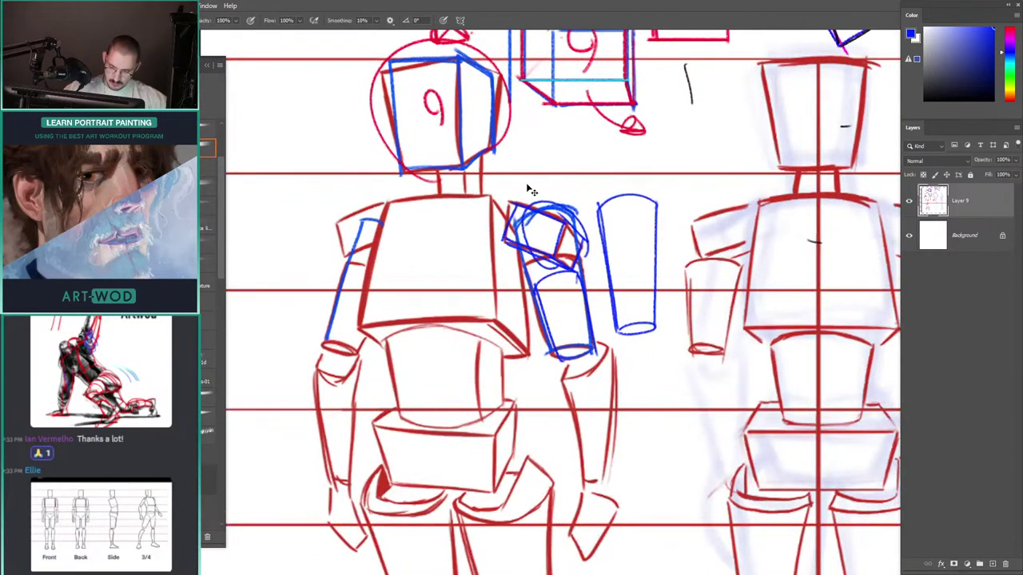
pyautogui.hotkey('ctrl', 'z')
pyautogui.moveTo(505, 210)
pyautogui.mouseDown()
pyautogui.moveTo(570, 205)
pyautogui.moveTo(559, 197)
pyautogui.moveTo(587, 173)
pyautogui.moveTo(613, 183)
pyautogui.mouseUp()
pyautogui.hotkey('ctrl', 'z')
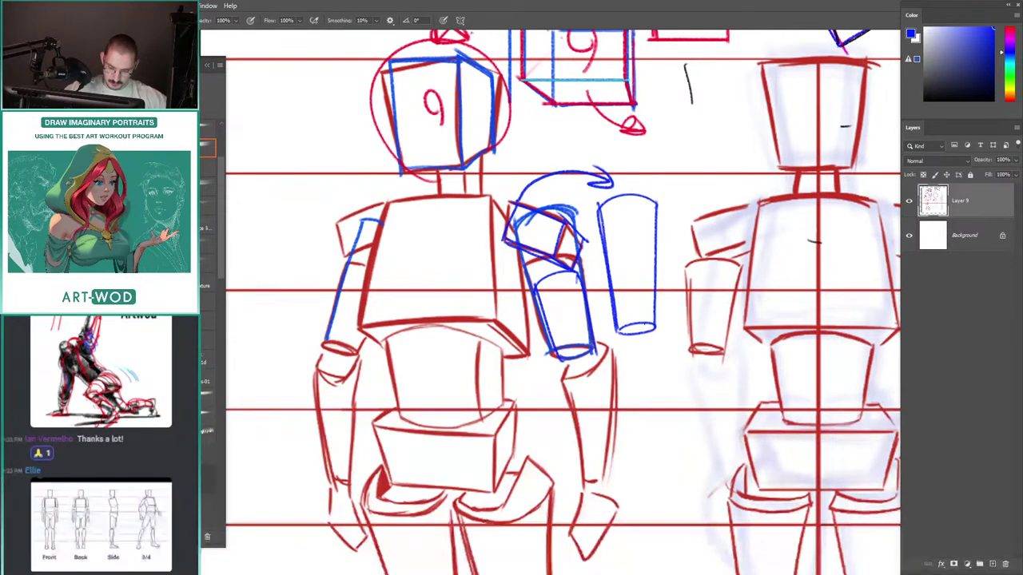
# Step: Add a vertical plane line and curved cross-section lines to the separate blue arm cylinder
pyautogui.moveTo(645, 324)
pyautogui.mouseDown()
pyautogui.moveTo(637, 182)
pyautogui.moveTo(646, 254)
pyautogui.moveTo(646, 197)
pyautogui.mouseUp()
pyautogui.hotkey('ctrl', 'z')
pyautogui.moveTo(656, 240)
pyautogui.mouseDown()
pyautogui.moveTo(603, 240)
pyautogui.moveTo(619, 282)
pyautogui.moveTo(669, 327)
pyautogui.moveTo(672, 318)
pyautogui.moveTo(659, 320)
pyautogui.mouseUp()
pyautogui.hotkey('ctrl', 'z')
pyautogui.hotkey('ctrl', 'z')
pyautogui.press('r')
pyautogui.hotkey('ctrl', 'z')
pyautogui.press('r')
pyautogui.moveTo(540, 177); pyautogui.dragTo(475, 179)
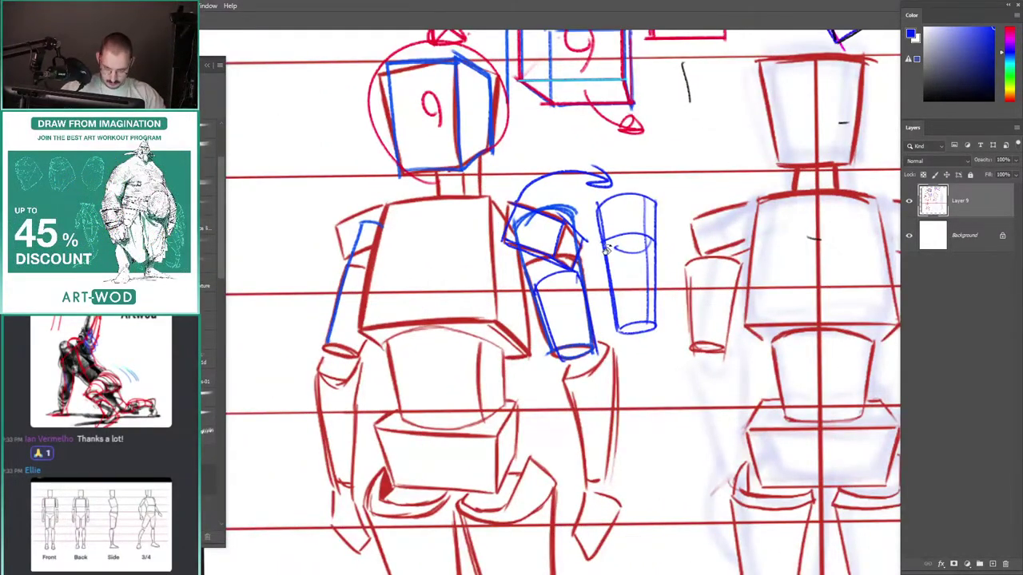
pyautogui.moveTo(467, 159); pyautogui.dragTo(470, 171)
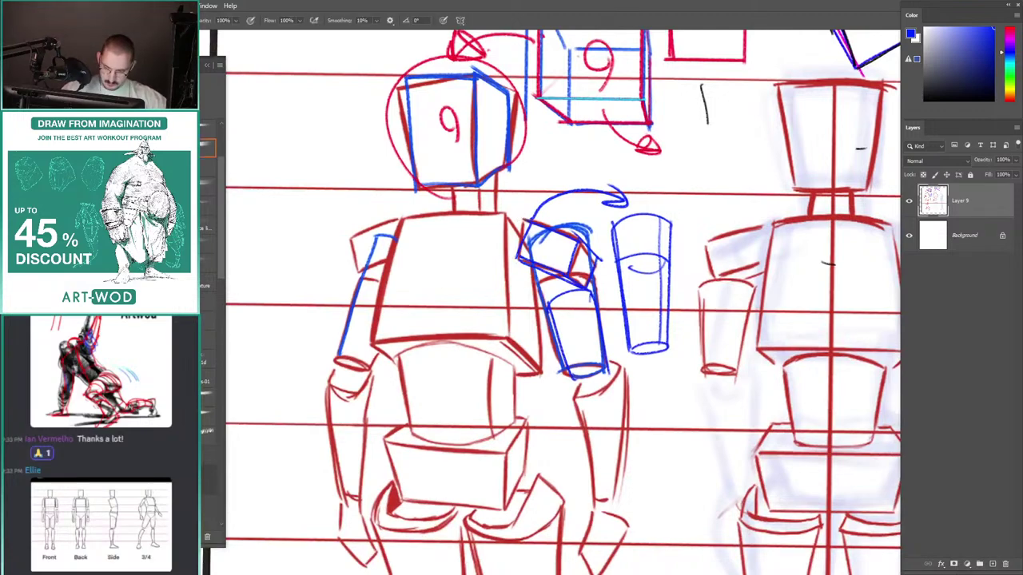
# Step: Try further blue strokes around the three-quarter mannequin's shoulder box, and undo them
pyautogui.moveTo(516, 255)
pyautogui.mouseDown()
pyautogui.moveTo(528, 222)
pyautogui.moveTo(563, 264)
pyautogui.mouseUp()
pyautogui.scroll(-2, 524, 196)
pyautogui.hotkey('ctrl', 'z')
pyautogui.scroll(2, 471, 176)
pyautogui.moveTo(475, 160); pyautogui.dragTo(472, 162)
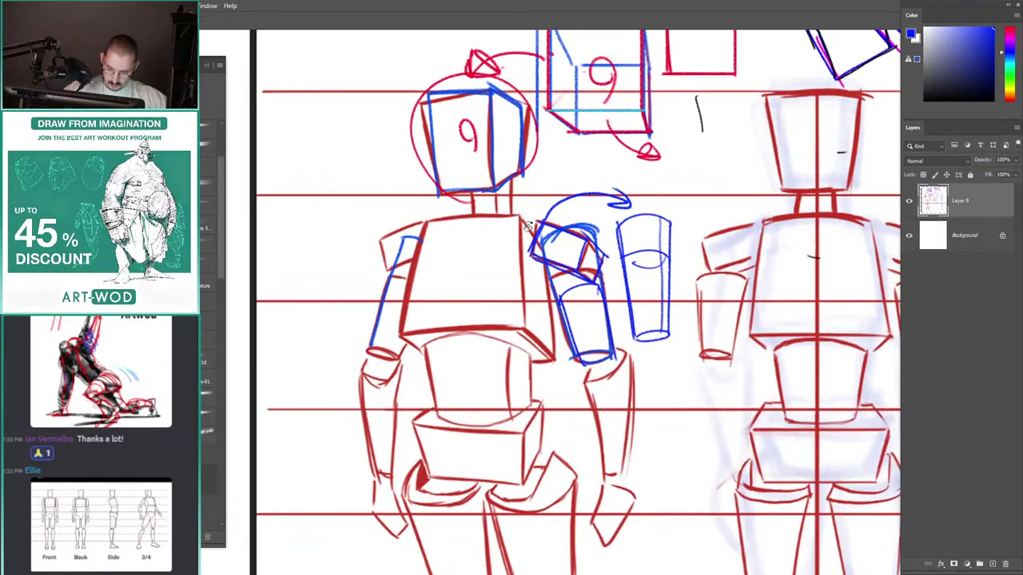
pyautogui.moveTo(537, 206)
pyautogui.mouseDown()
pyautogui.moveTo(544, 276)
pyautogui.moveTo(607, 233)
pyautogui.moveTo(517, 228)
pyautogui.mouseUp()
pyautogui.hotkey('ctrl', 'z')
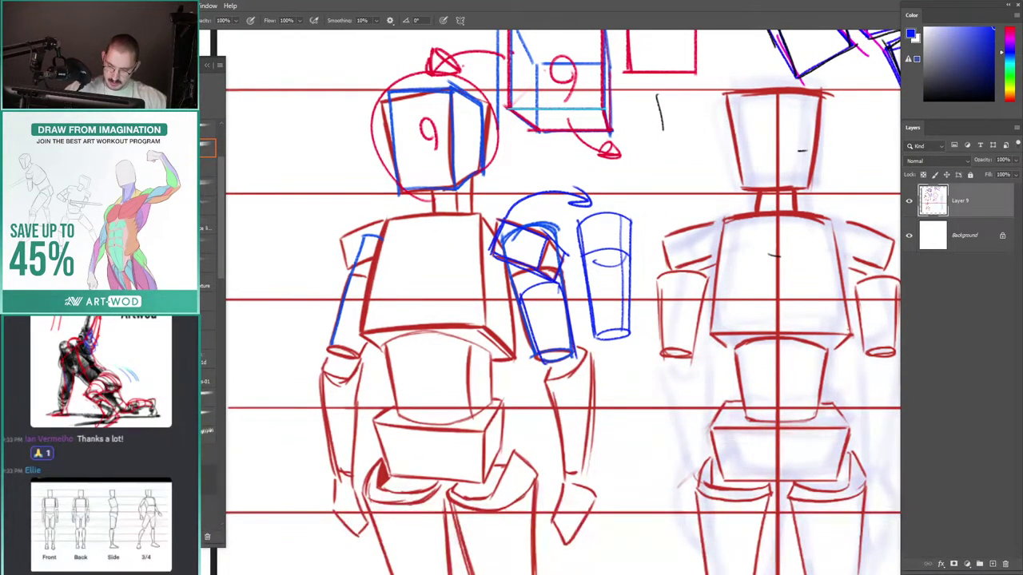
pyautogui.hotkey('ctrl', 'z')
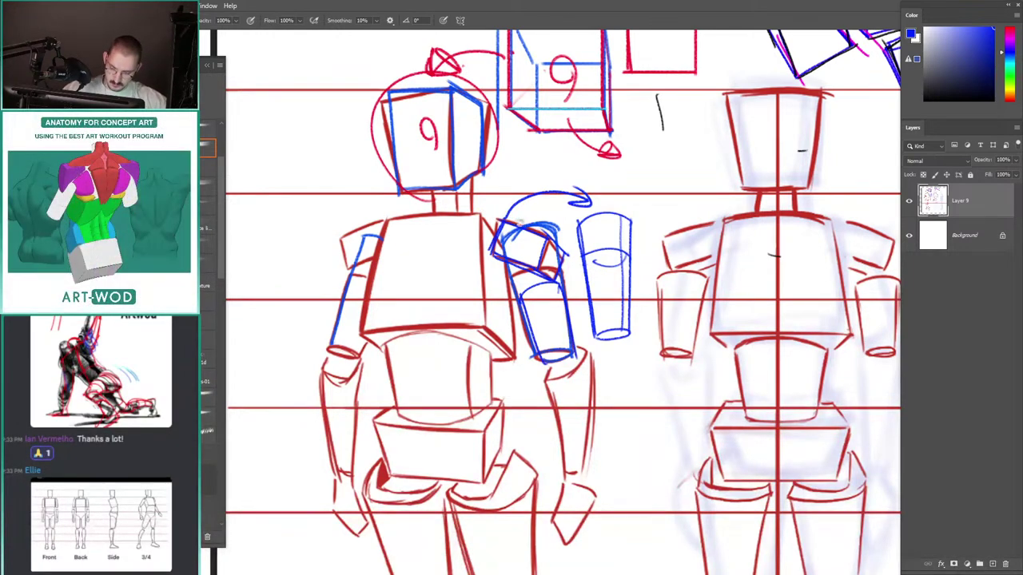
# Step: Circle the separate blue arm cylinder with a large ellipse, undoing stray strokes
pyautogui.moveTo(519, 222)
pyautogui.mouseDown()
pyautogui.moveTo(507, 184)
pyautogui.moveTo(628, 296)
pyautogui.moveTo(562, 192)
pyautogui.moveTo(619, 298)
pyautogui.moveTo(559, 196)
pyautogui.mouseUp()
pyautogui.hotkey('ctrl', 'z')
pyautogui.hotkey('ctrl', 'z')
pyautogui.moveTo(604, 315)
pyautogui.mouseDown()
pyautogui.moveTo(614, 333)
pyautogui.moveTo(593, 132)
pyautogui.moveTo(572, 160)
pyautogui.moveTo(602, 330)
pyautogui.moveTo(602, 307)
pyautogui.mouseUp()
pyautogui.hotkey('ctrl', 'z')
pyautogui.hotkey('ctrl', 'z')
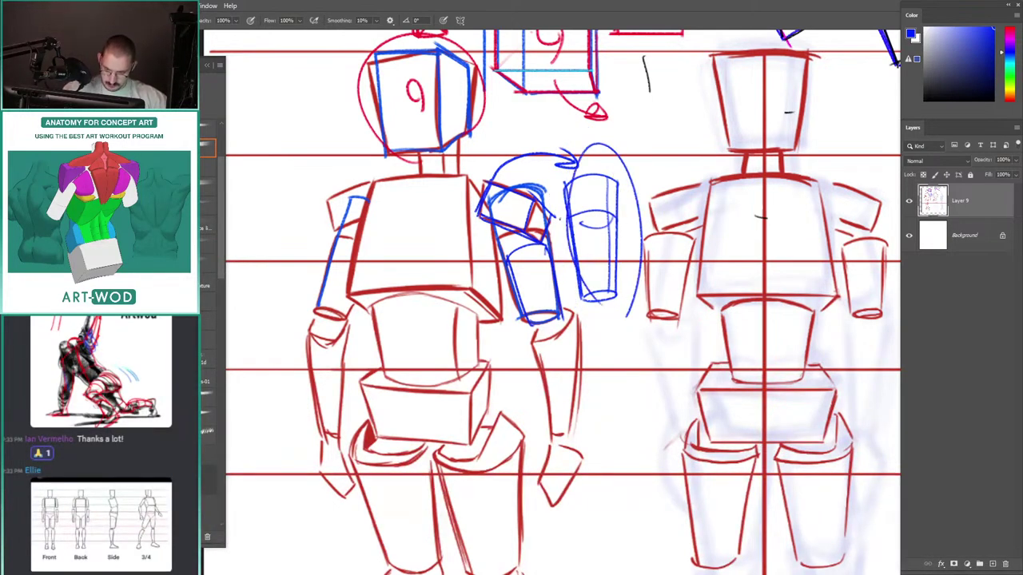
# Step: Undo the last blue stroke, and delete the mannequin feedback layer so only the white background remains
pyautogui.moveTo(556, 211)
pyautogui.mouseDown()
pyautogui.moveTo(417, 185)
pyautogui.moveTo(375, 195)
pyautogui.mouseUp()
pyautogui.hotkey('ctrl', 'z')
pyautogui.moveTo(447, 204); pyautogui.dragTo(588, 276)
pyautogui.press('Delete')
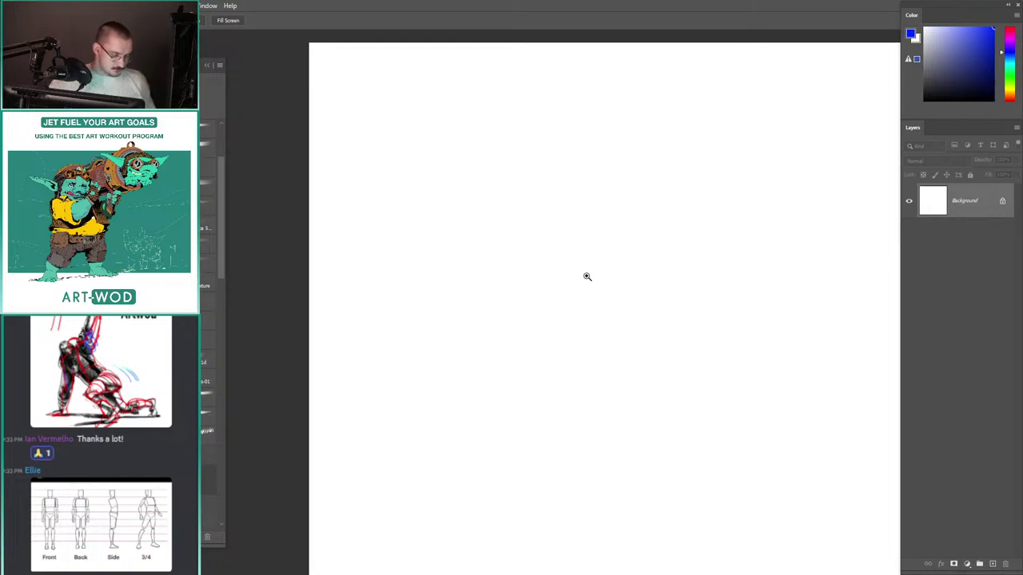